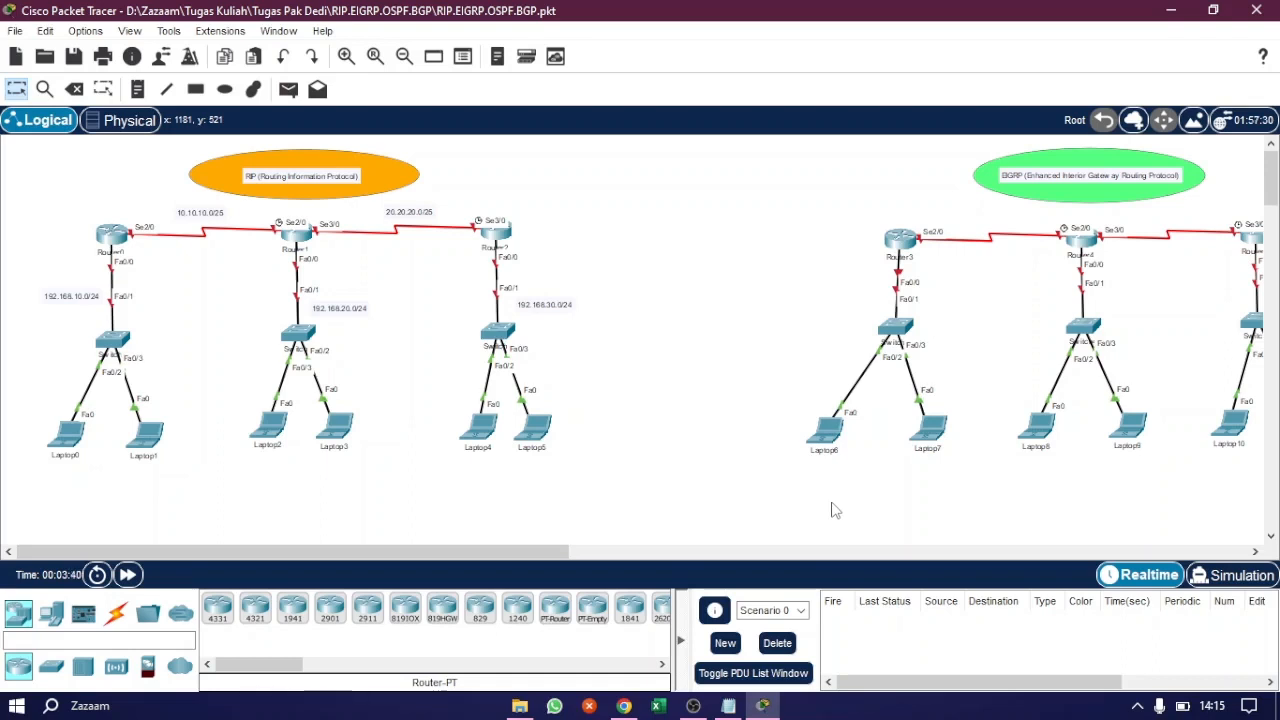
Step: Open the RIP.txt notes in Notepad and place them beside the RIP topology to read the configuration steps
scroll(835, 510, "up", 1)
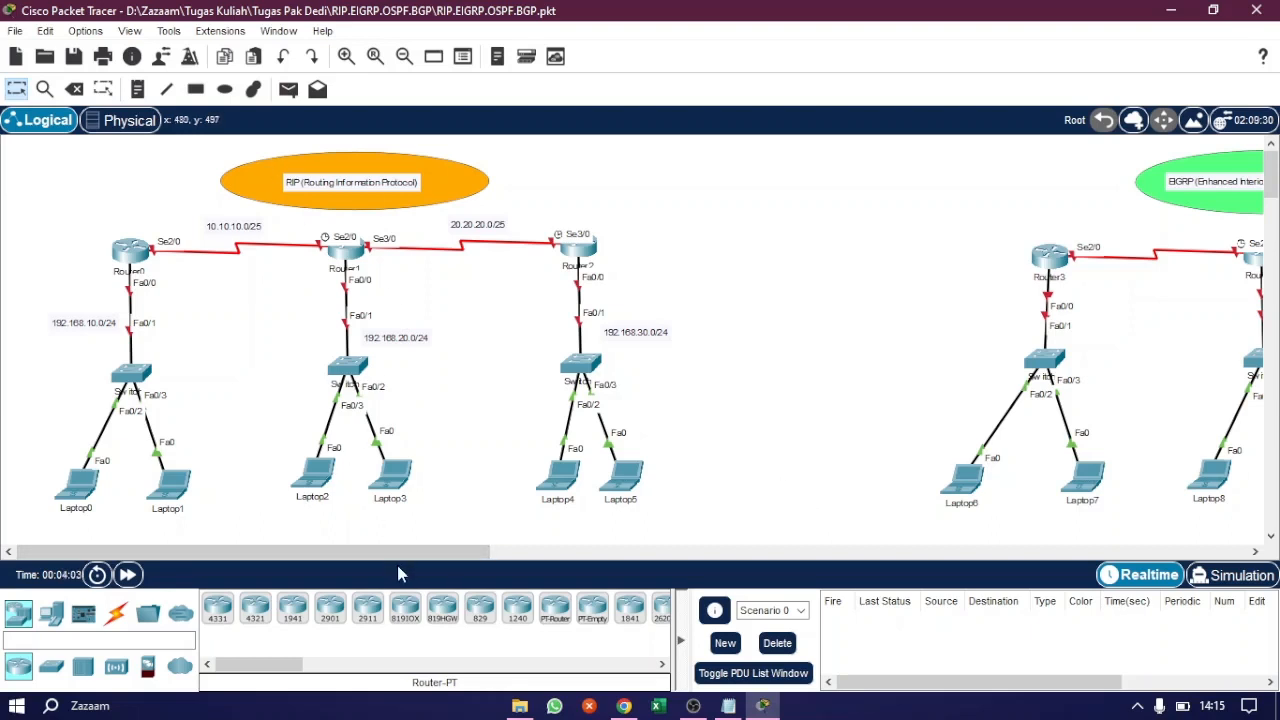
left_click(728, 706)
left_click_drag(978, 139, 843, 106)
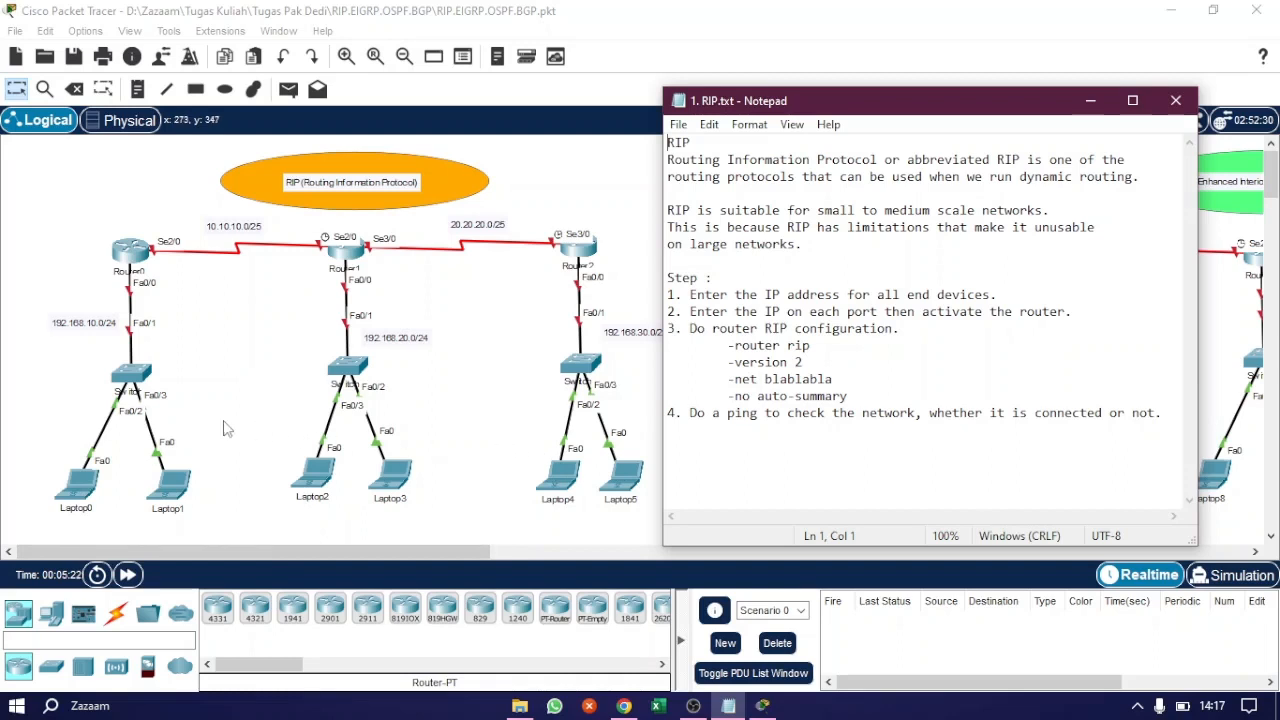
Step: Open the static IP configuration of Laptop0 and set its default gateway to 192.168.10.1
left_click(84, 494)
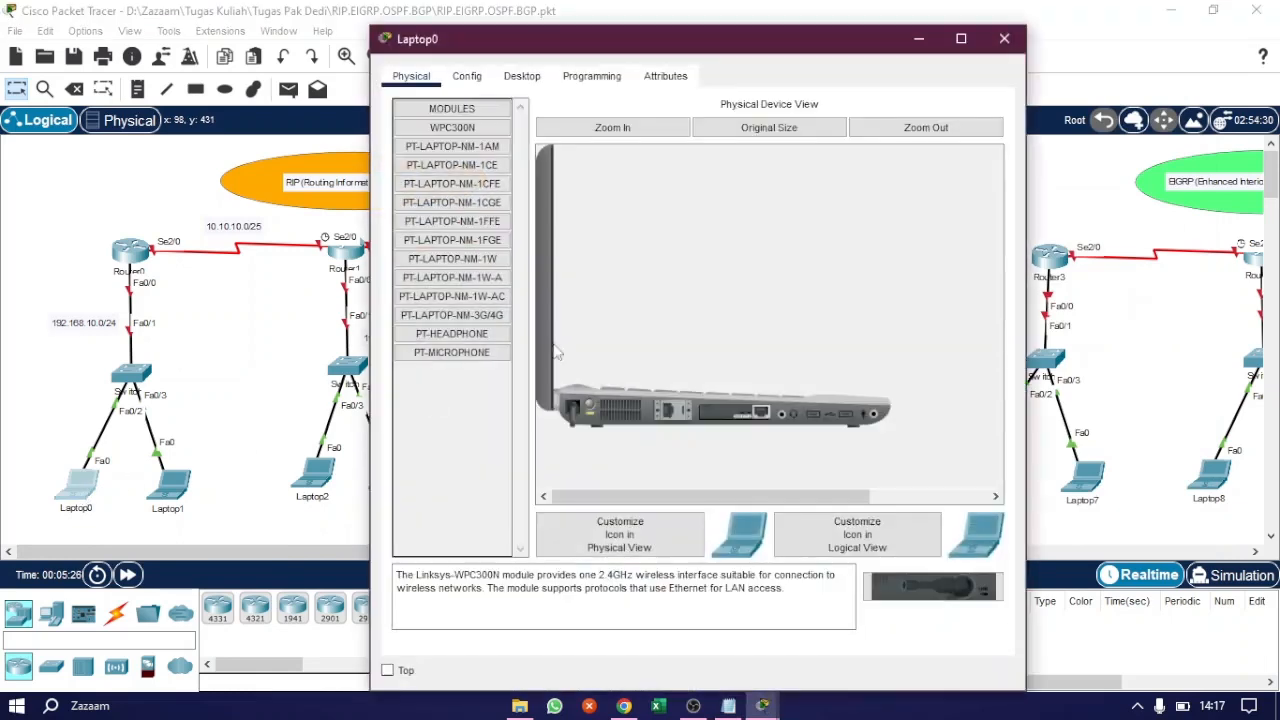
left_click(515, 78)
left_click_drag(592, 43, 642, 19)
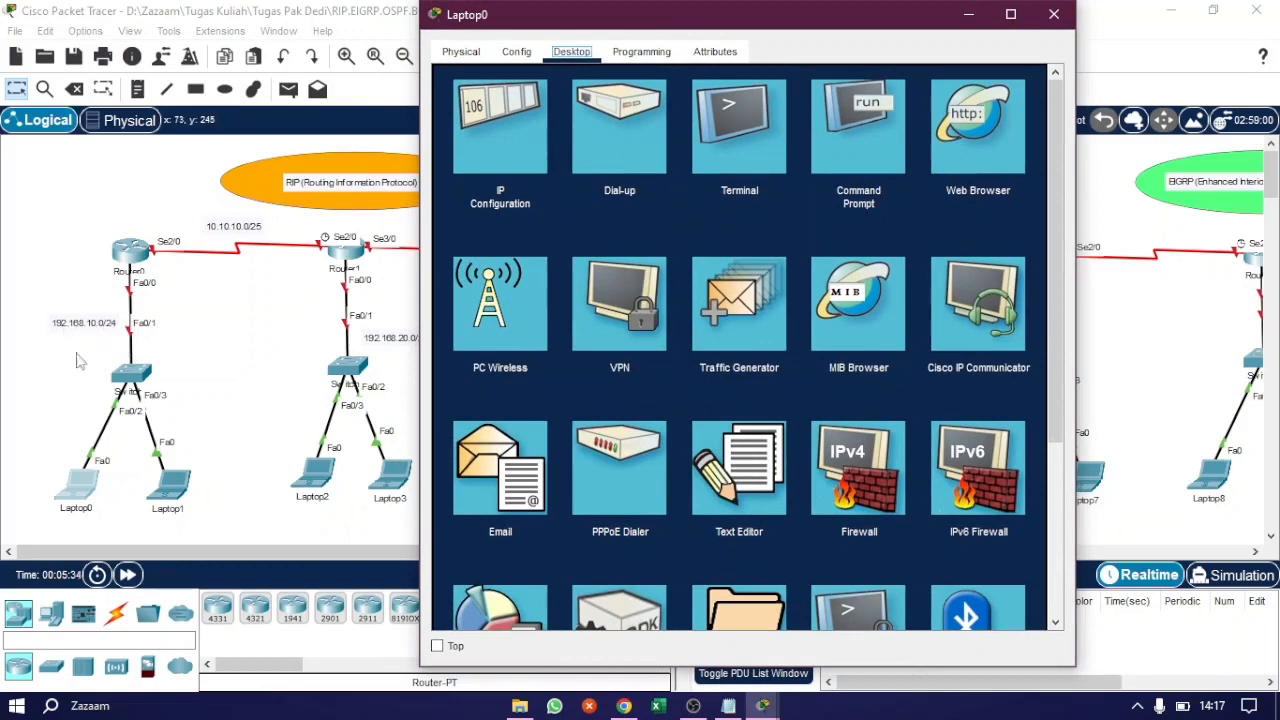
left_click(464, 147)
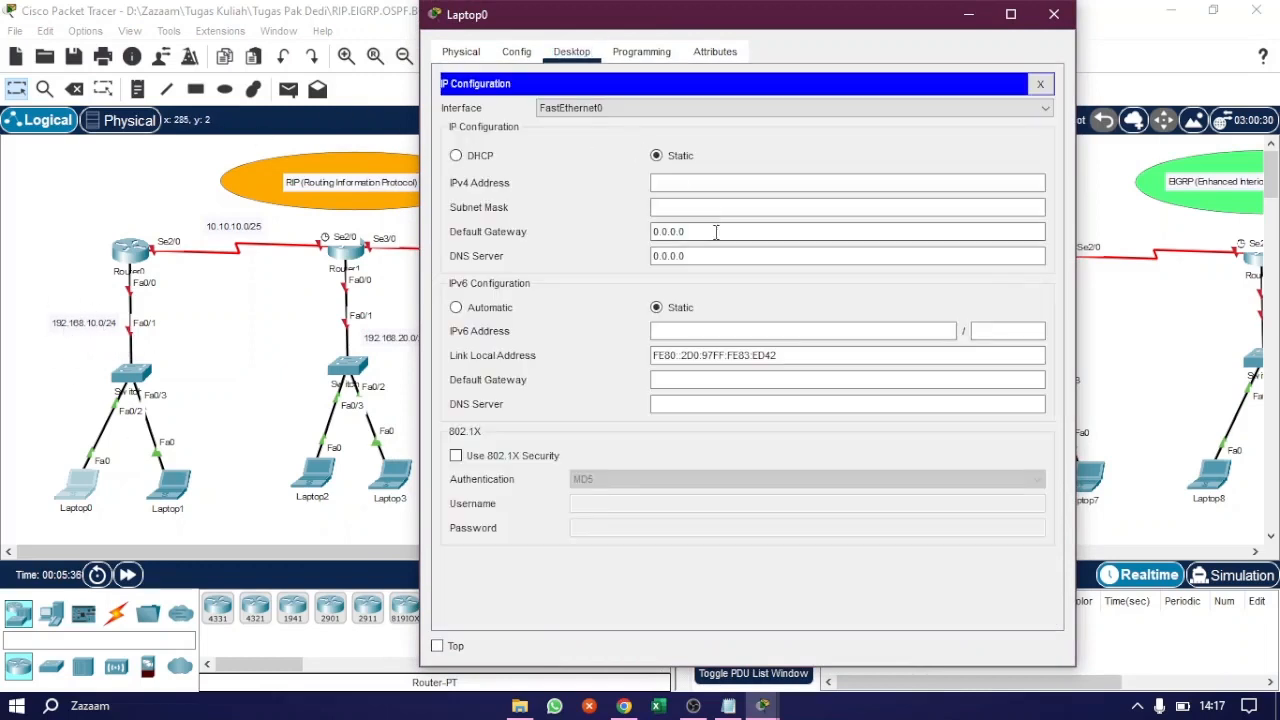
left_click_drag(717, 229, 609, 243)
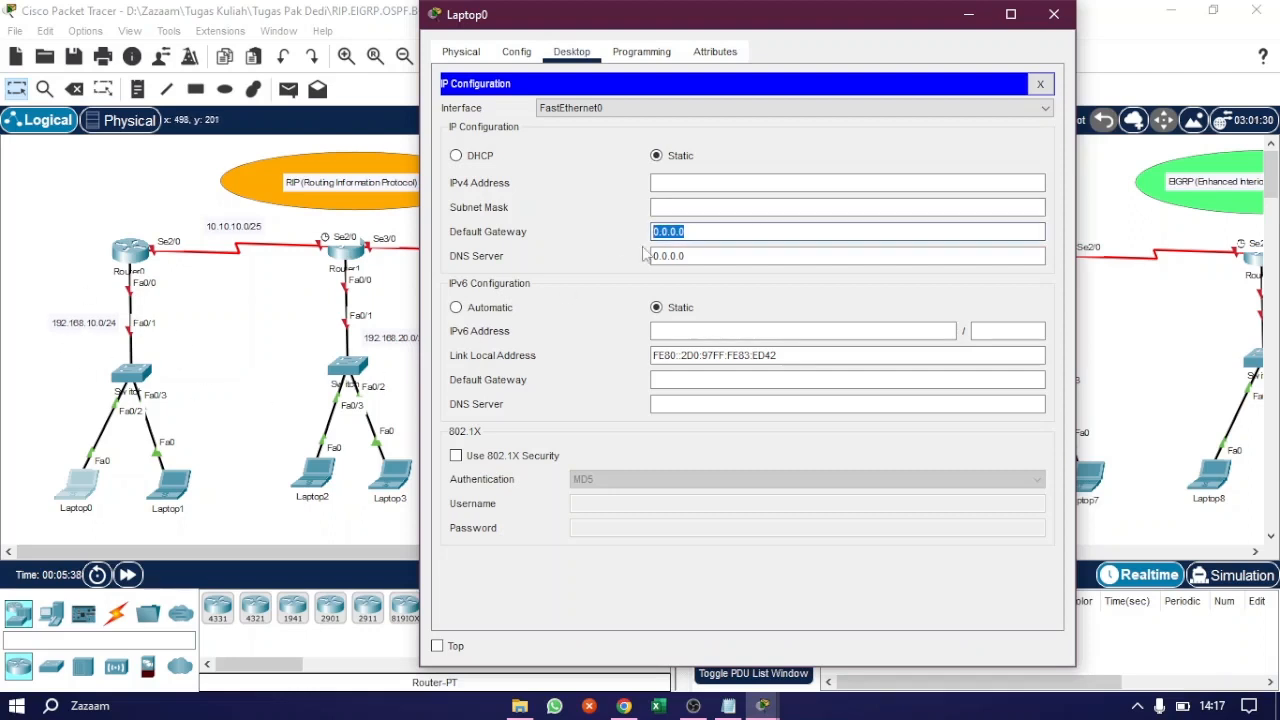
type("192.168.10")
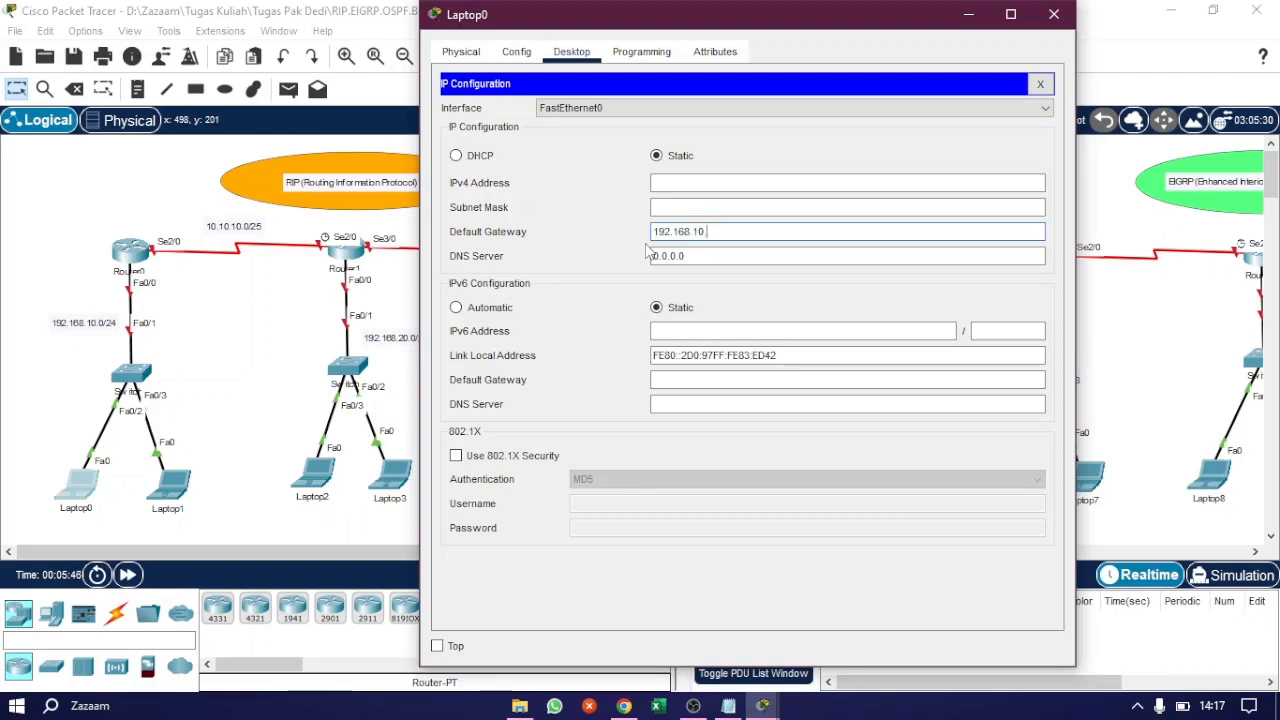
type(".1")
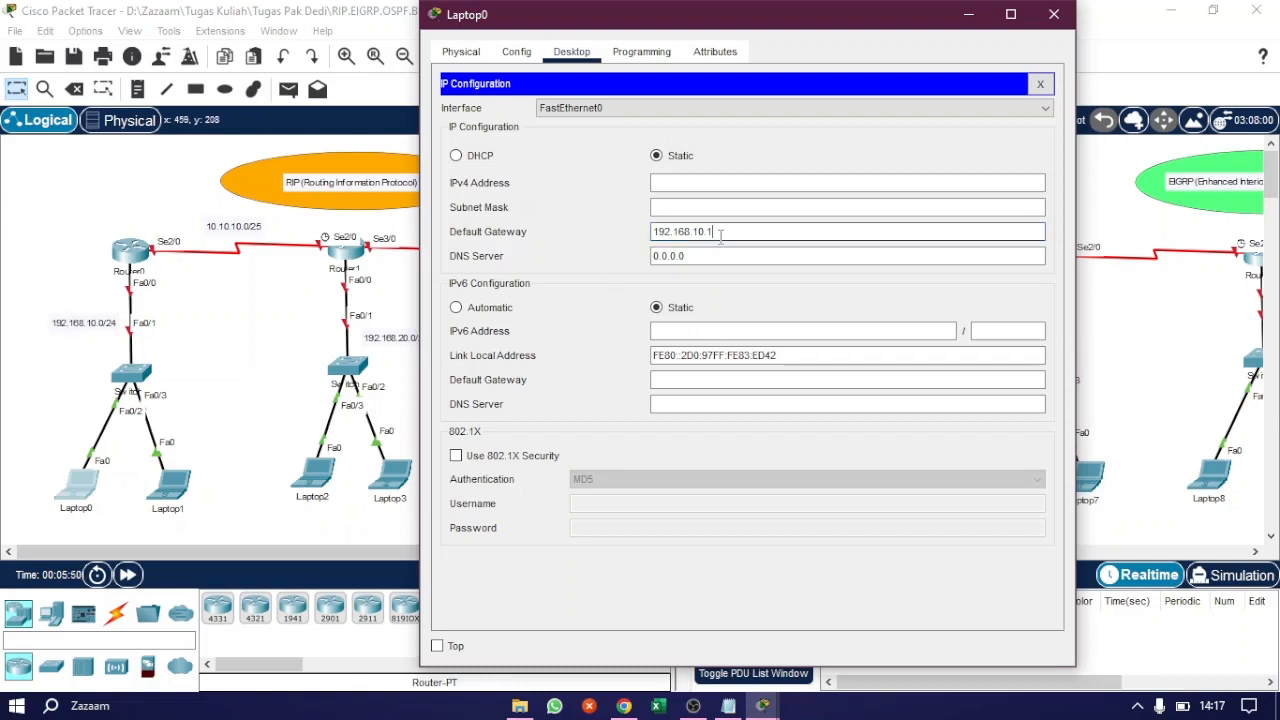
Step: Set Laptop0's IPv4 address to 192.168.10.2 with subnet mask 255.255.255.0, and close its configuration window
left_click(708, 183)
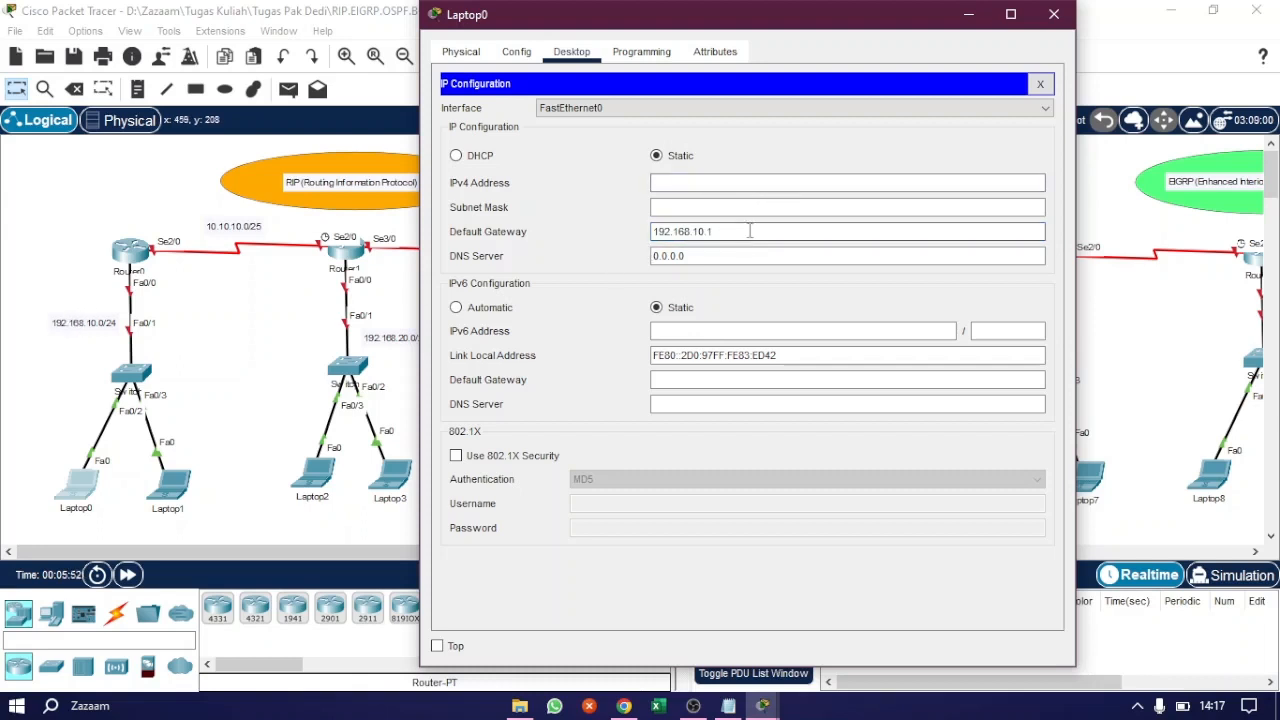
left_click_drag(748, 228, 615, 232)
key("ctrl+c")
left_click(717, 182)
key("ctrl+v")
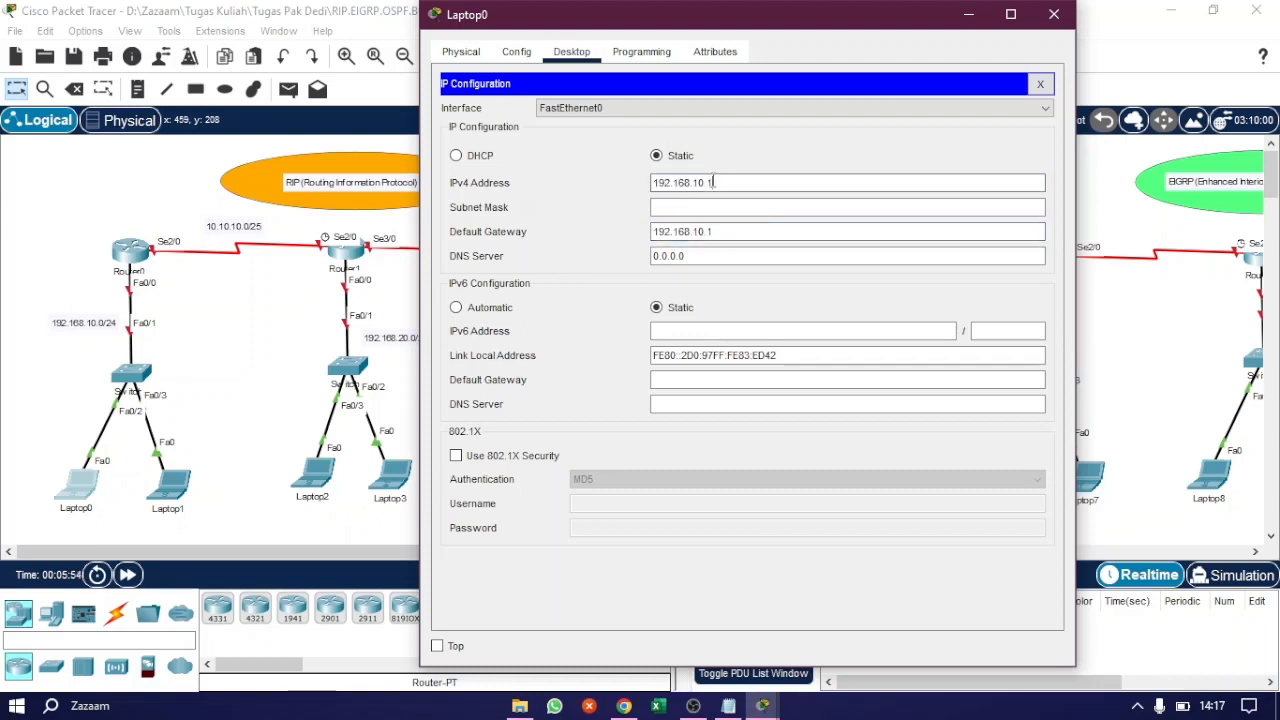
key("BackSpace")
type("2")
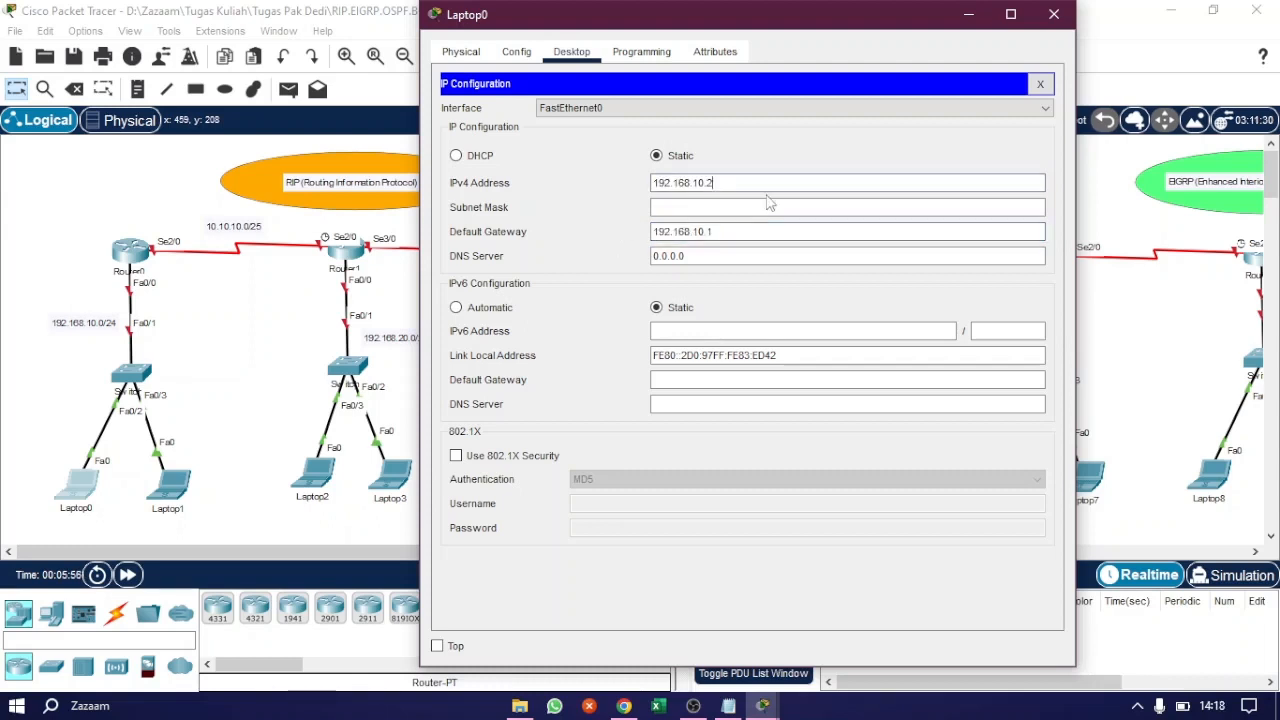
left_click(768, 203)
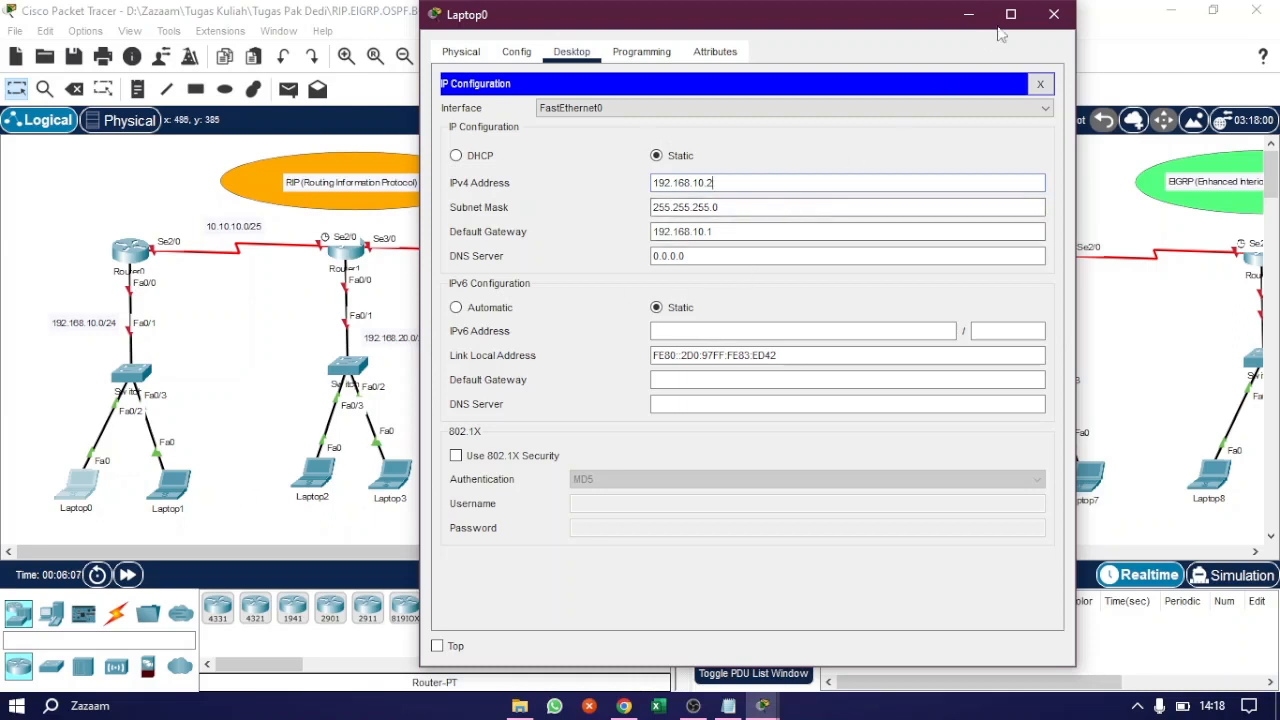
left_click(1053, 14)
Step: Open the static IP configuration of Laptop1 and set its default gateway to 192.168.10.1
left_click(166, 486)
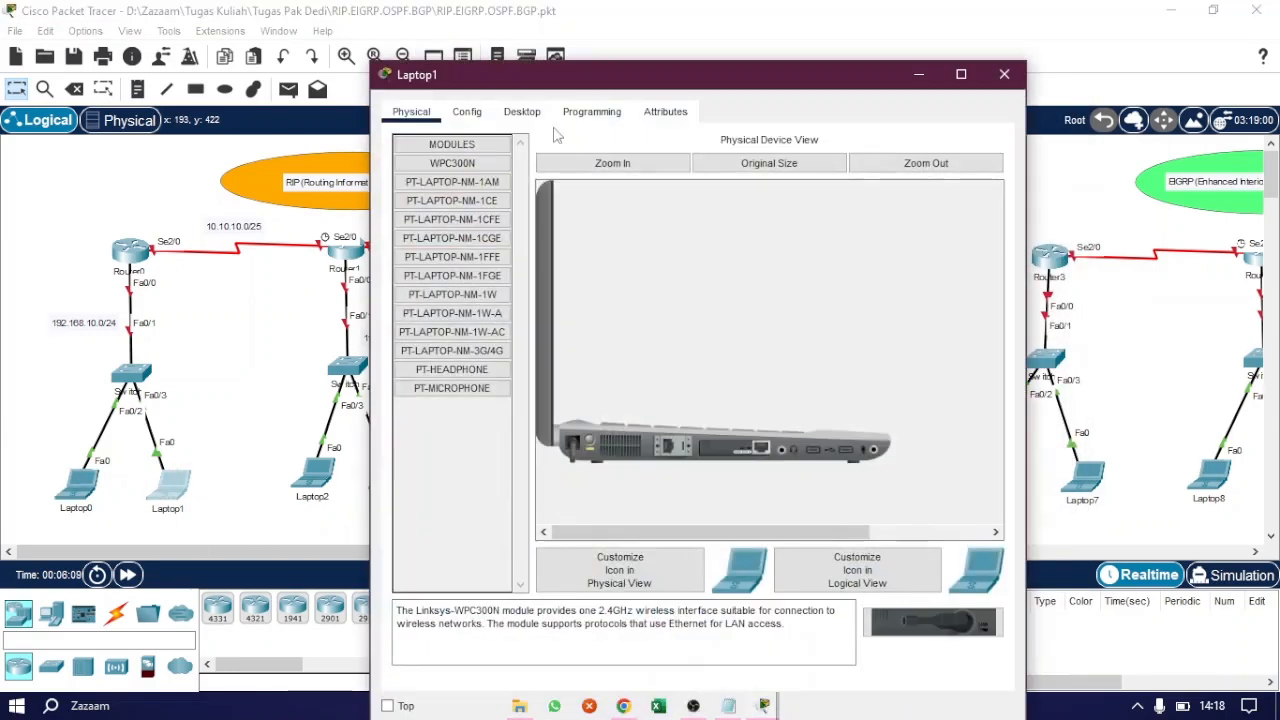
left_click(521, 111)
left_click(470, 222)
left_click(680, 291)
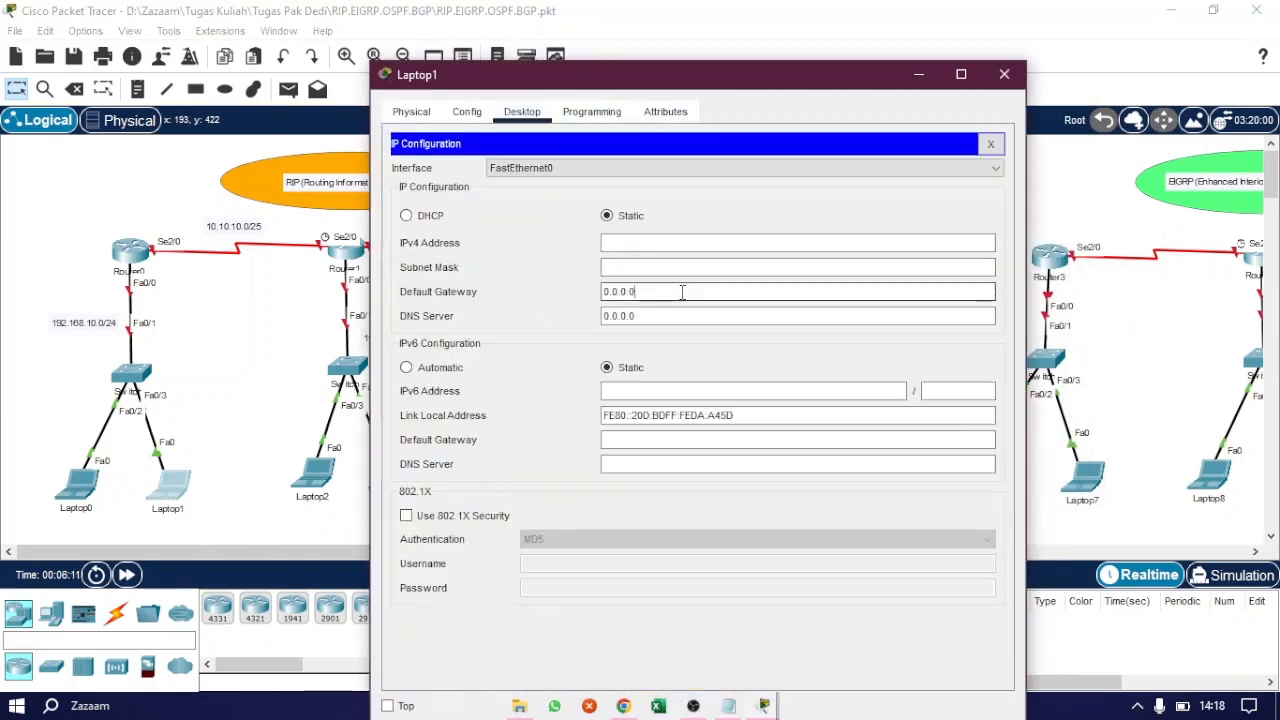
double_click(719, 292)
type("192.168.10.1")
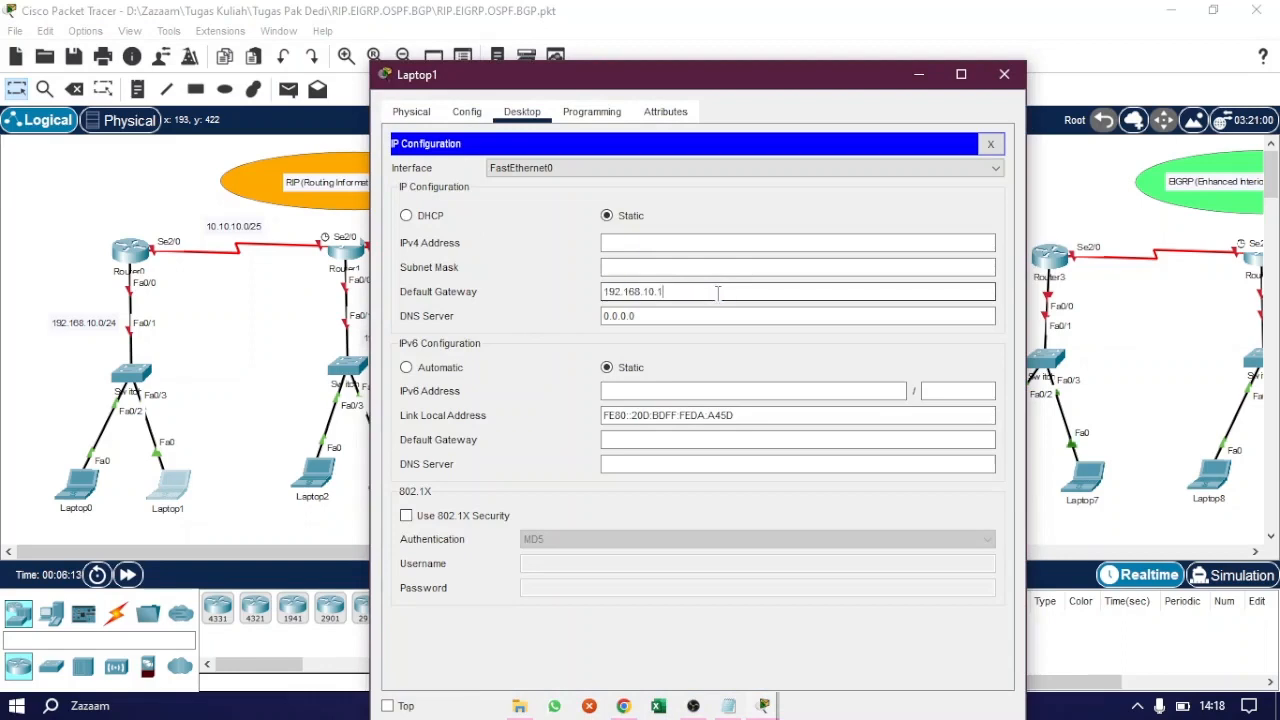
Step: Set Laptop1's IPv4 address to 192.168.10.3 and close its configuration window
left_click(704, 242)
type("192.168.10.1")
key("BackSpace")
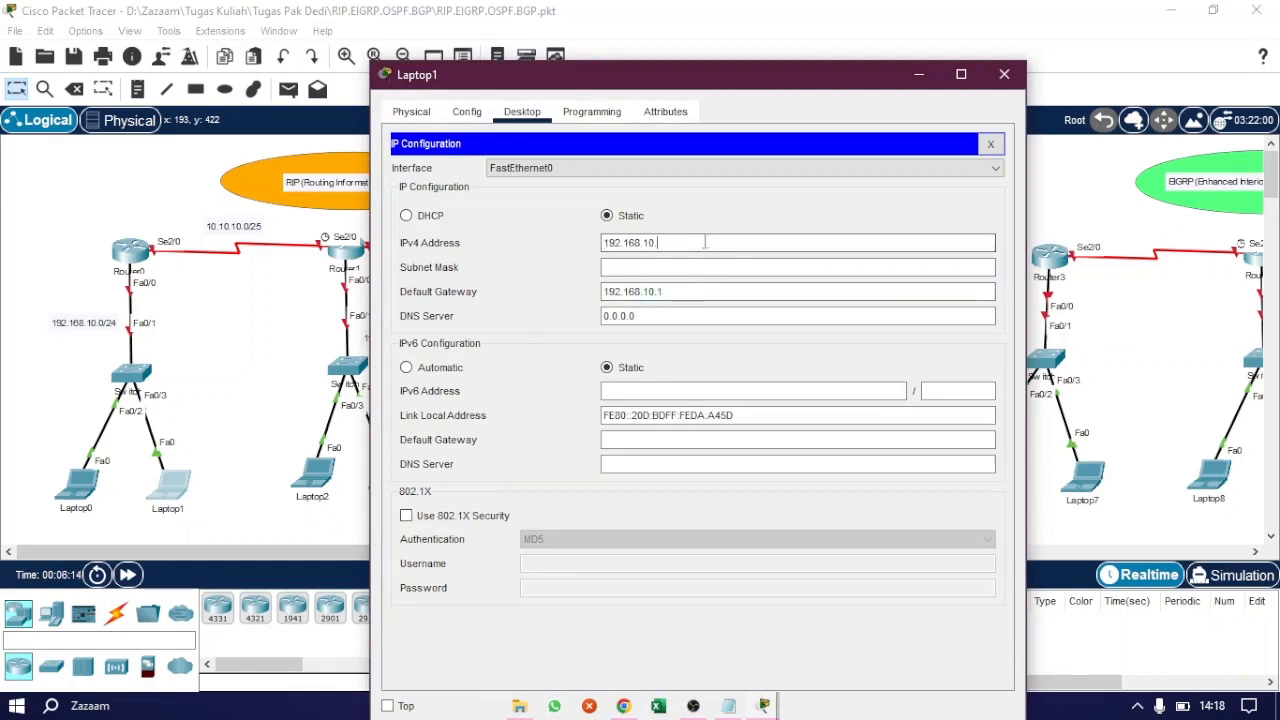
type("3")
left_click(1004, 74)
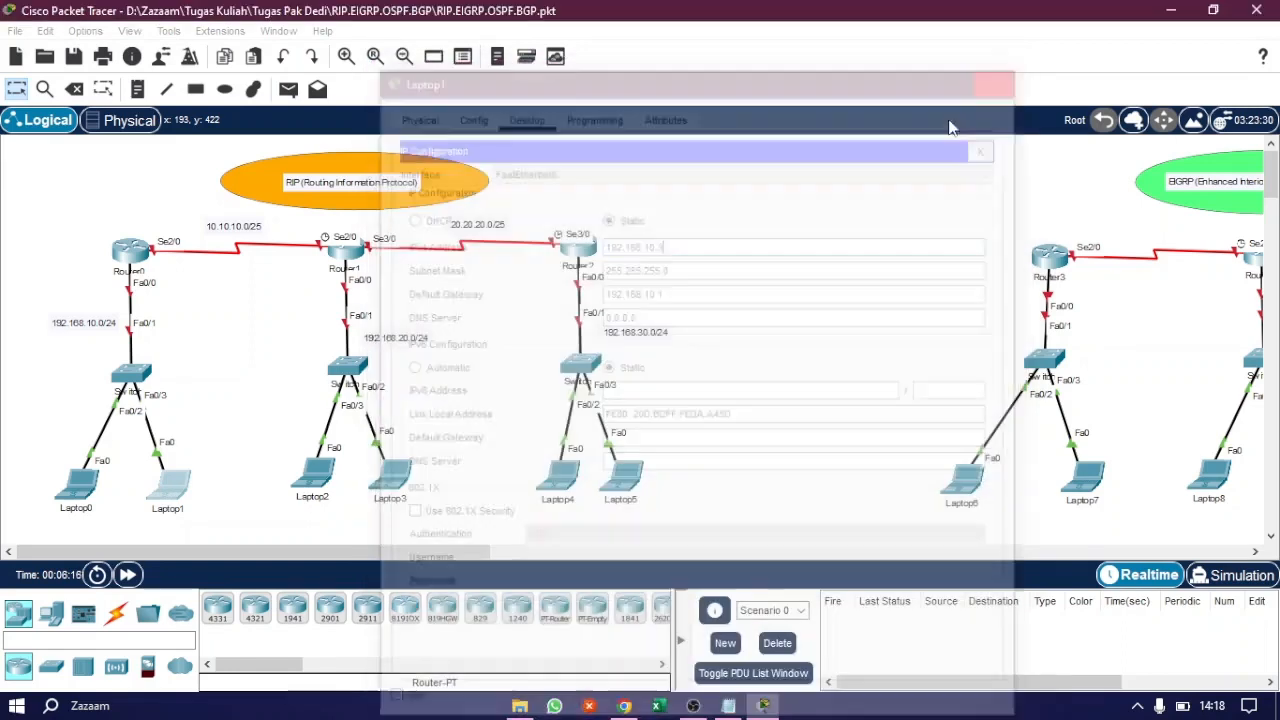
Step: Open the static IP configuration of Laptop2 and set its default gateway to 192.168.20.1
left_click(315, 474)
left_click(522, 76)
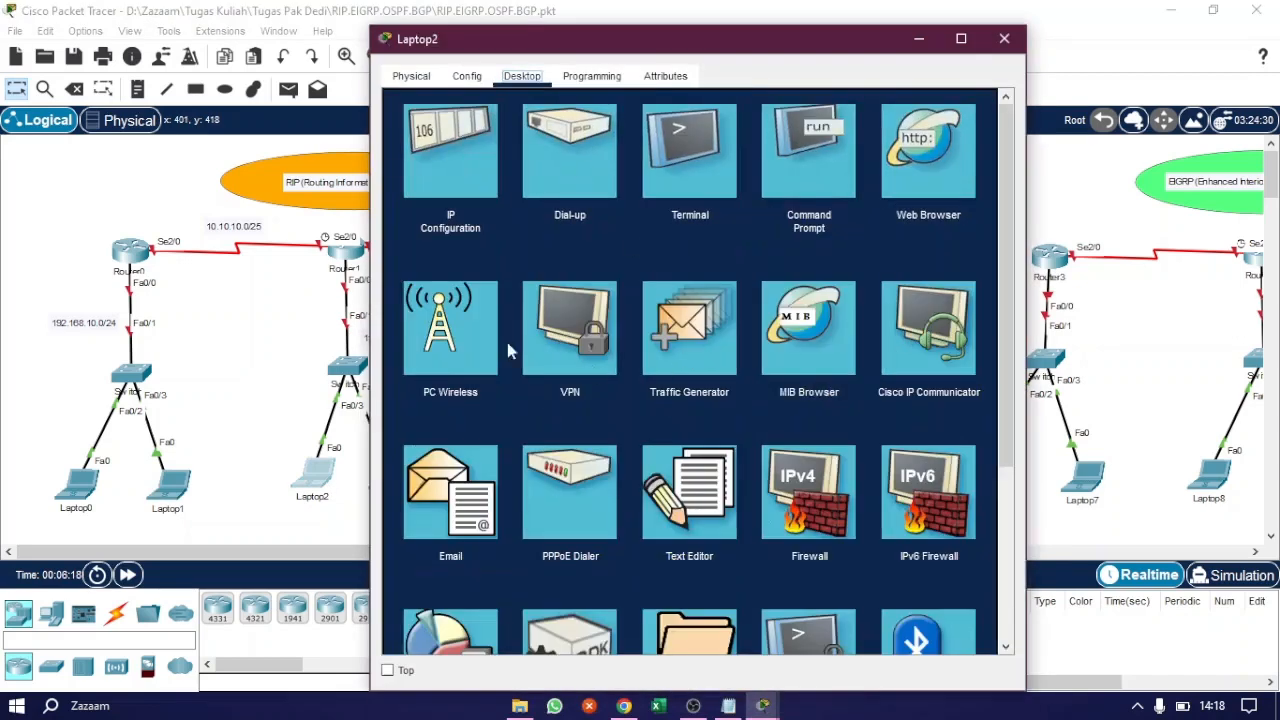
left_click(486, 150)
triple_click(700, 261)
type("192.168.10.1")
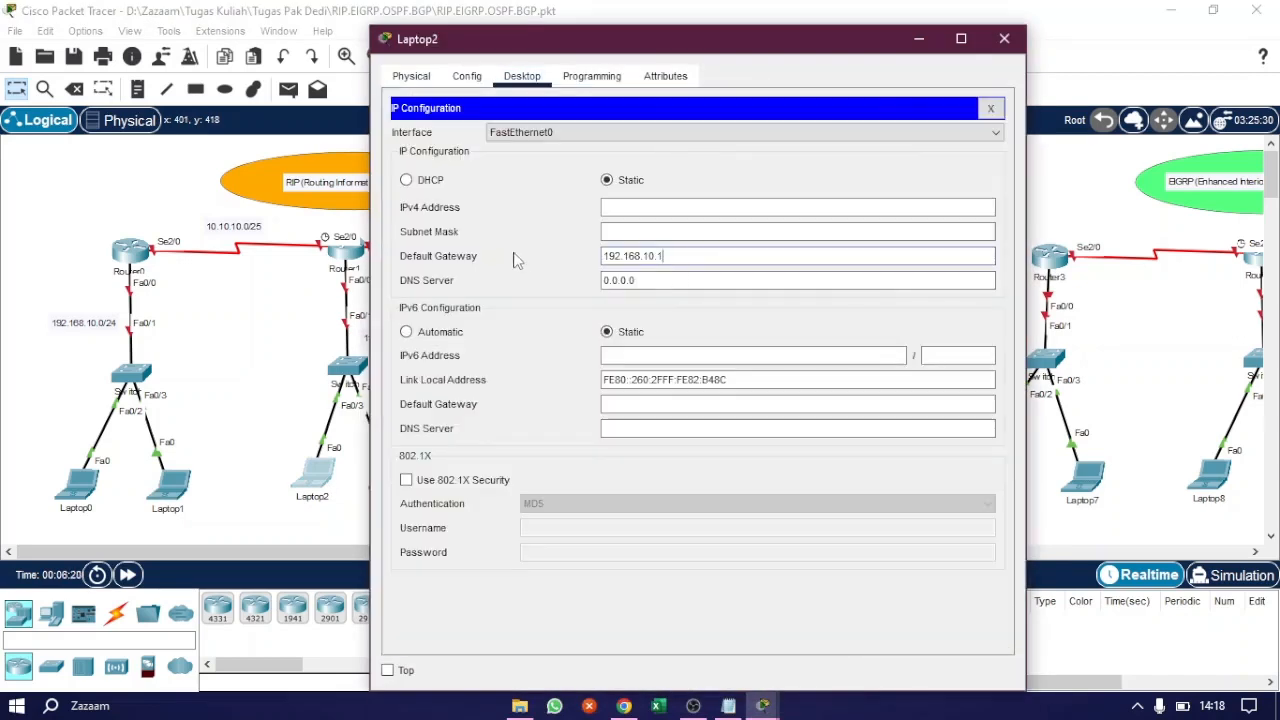
key("Left")
key("Left")
key("Left")
key("BackSpace")
type("2")
Step: Reuse Laptop2's gateway address to set its IPv4 address to 192.168.20.2, and close its configuration window
triple_click(702, 256)
key("ctrl+c")
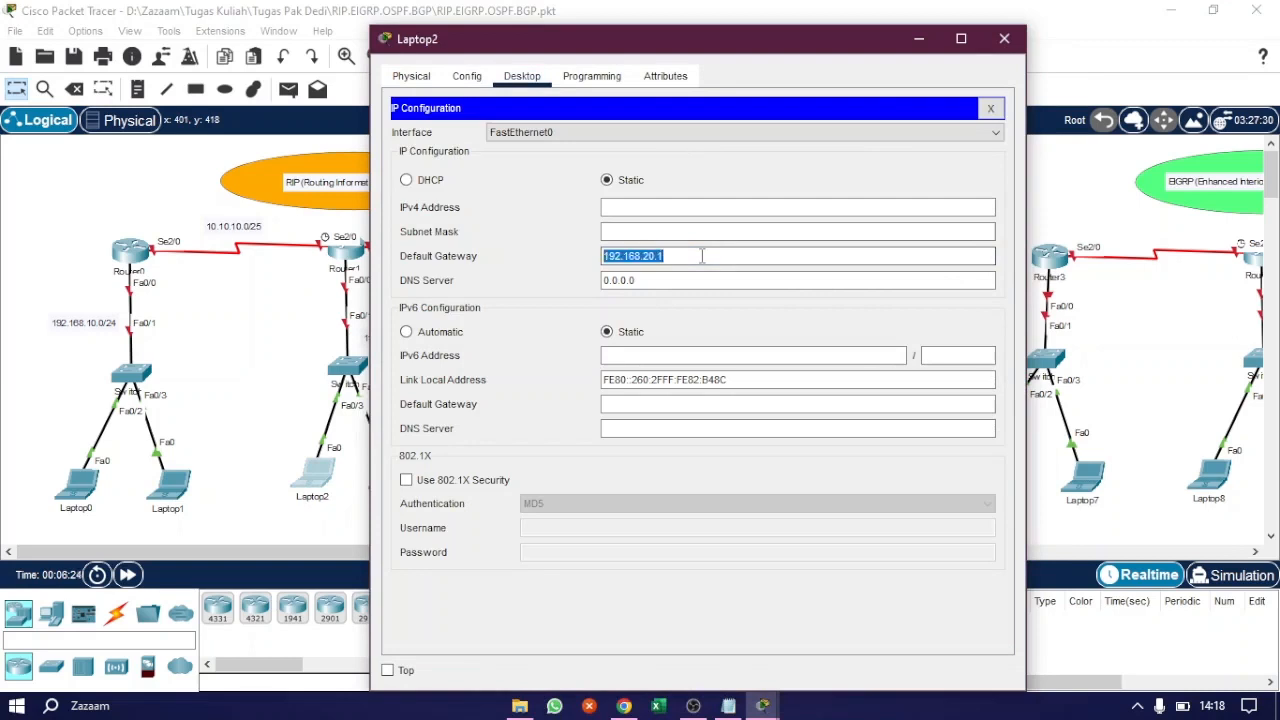
left_click(748, 208)
key("ctrl+v")
key("BackSpace")
type("2")
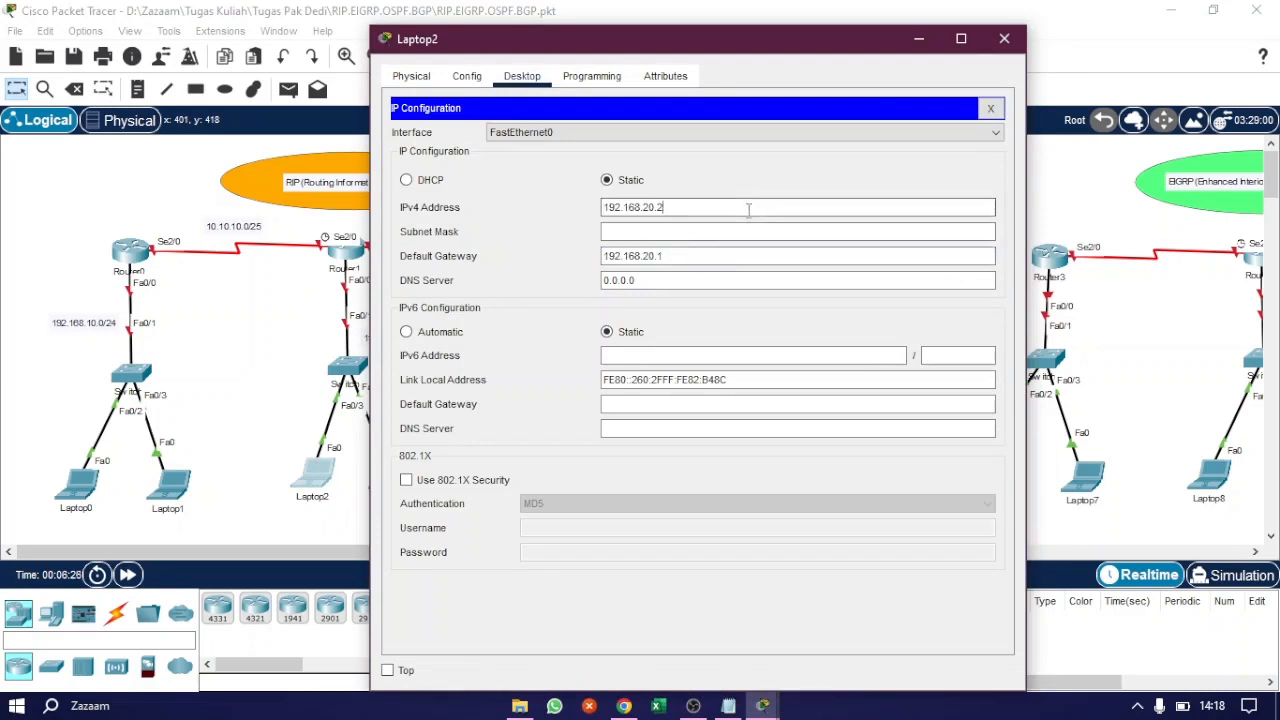
left_click(1004, 39)
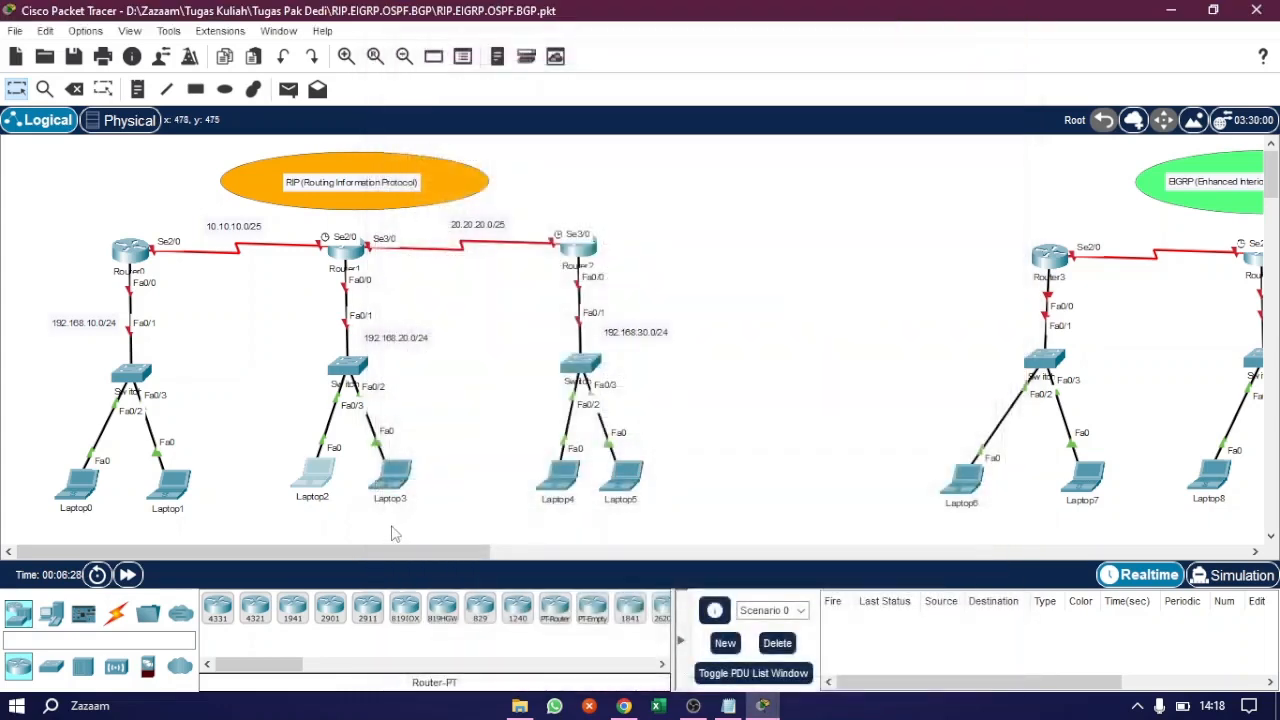
Step: Open the static IP configuration of Laptop3 and set its default gateway to 192.168.20.1
left_click(392, 470)
left_click(522, 77)
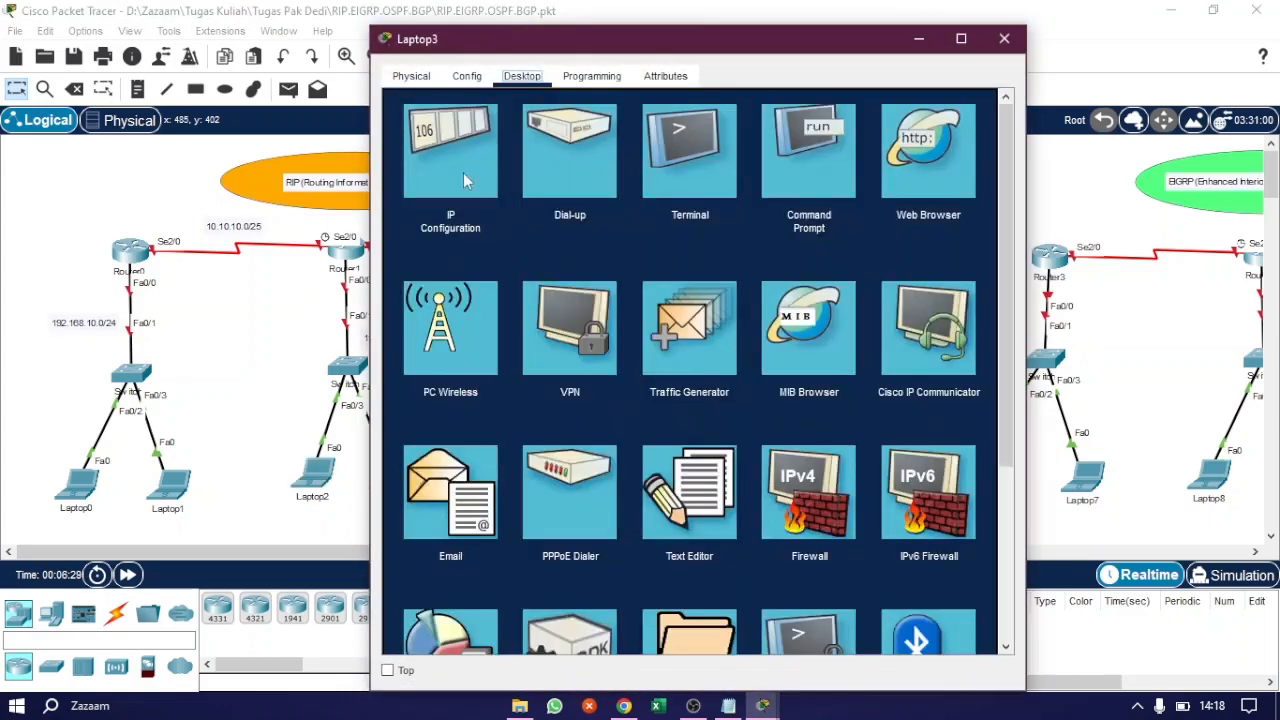
left_click(463, 173)
triple_click(614, 257)
type("192.168.20.1")
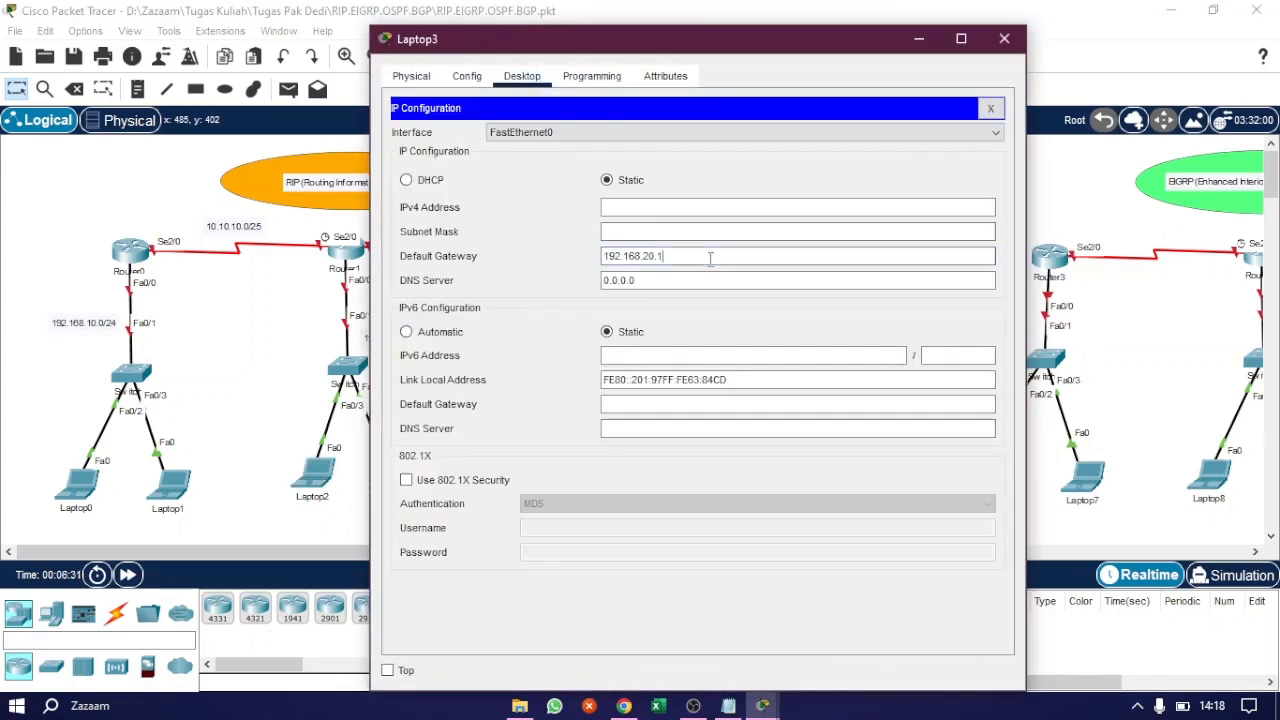
Step: Set Laptop3's IPv4 address to 192.168.20.3 with subnet mask 255.255.255.0, and close its configuration window
left_click(731, 212)
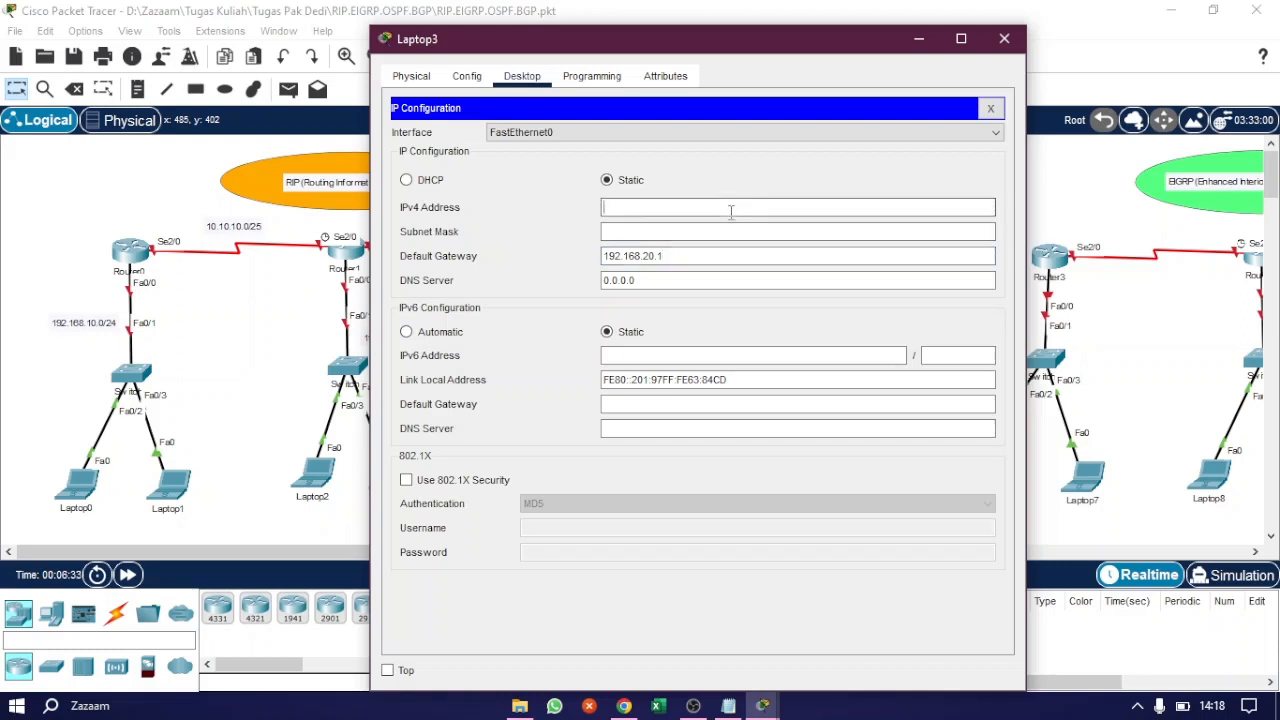
key("ctrl+v")
key("BackSpace")
type("3")
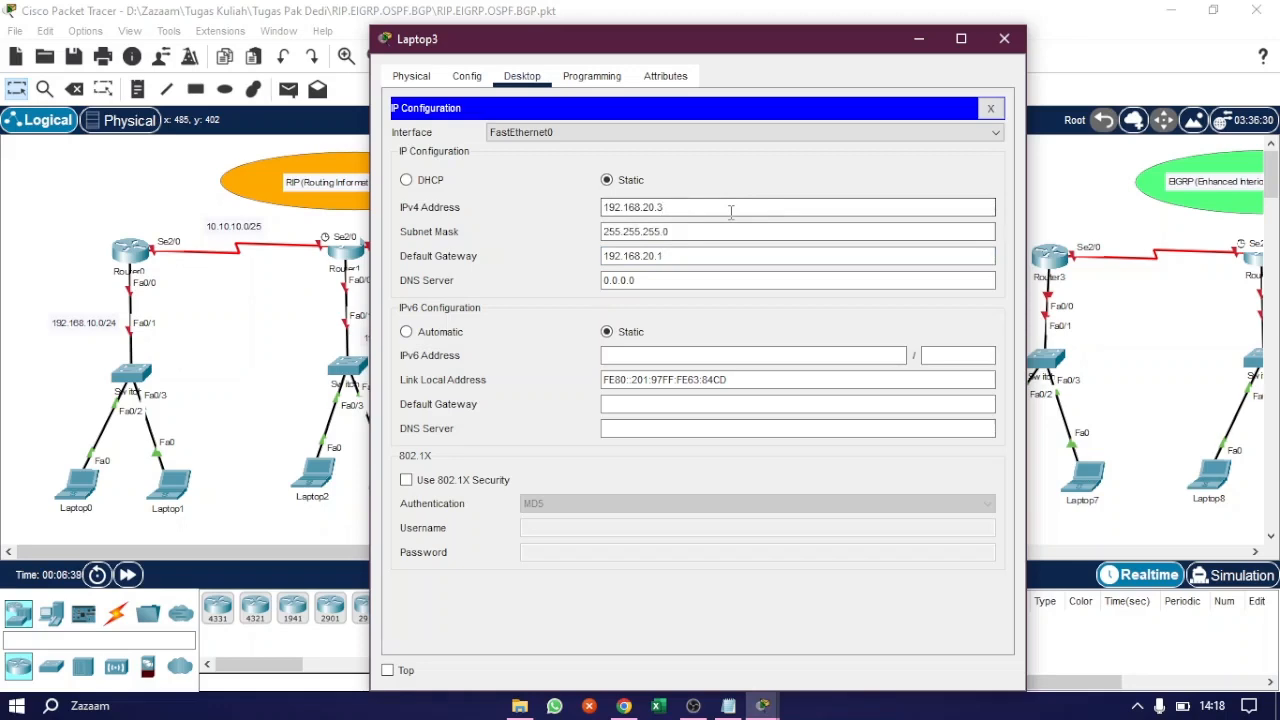
left_click(1004, 38)
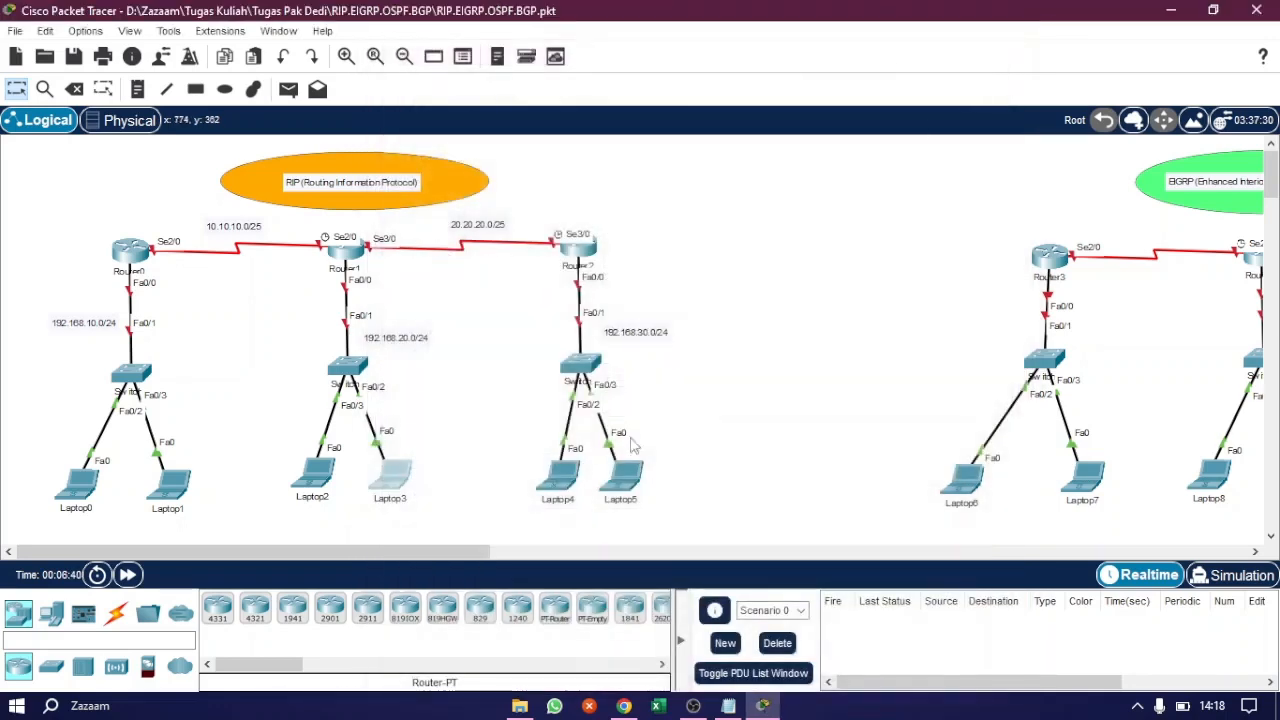
Step: Open the static IP configuration of Laptop4 and set its default gateway to 192.168.30.1
left_click(565, 472)
left_click(522, 76)
left_click(455, 165)
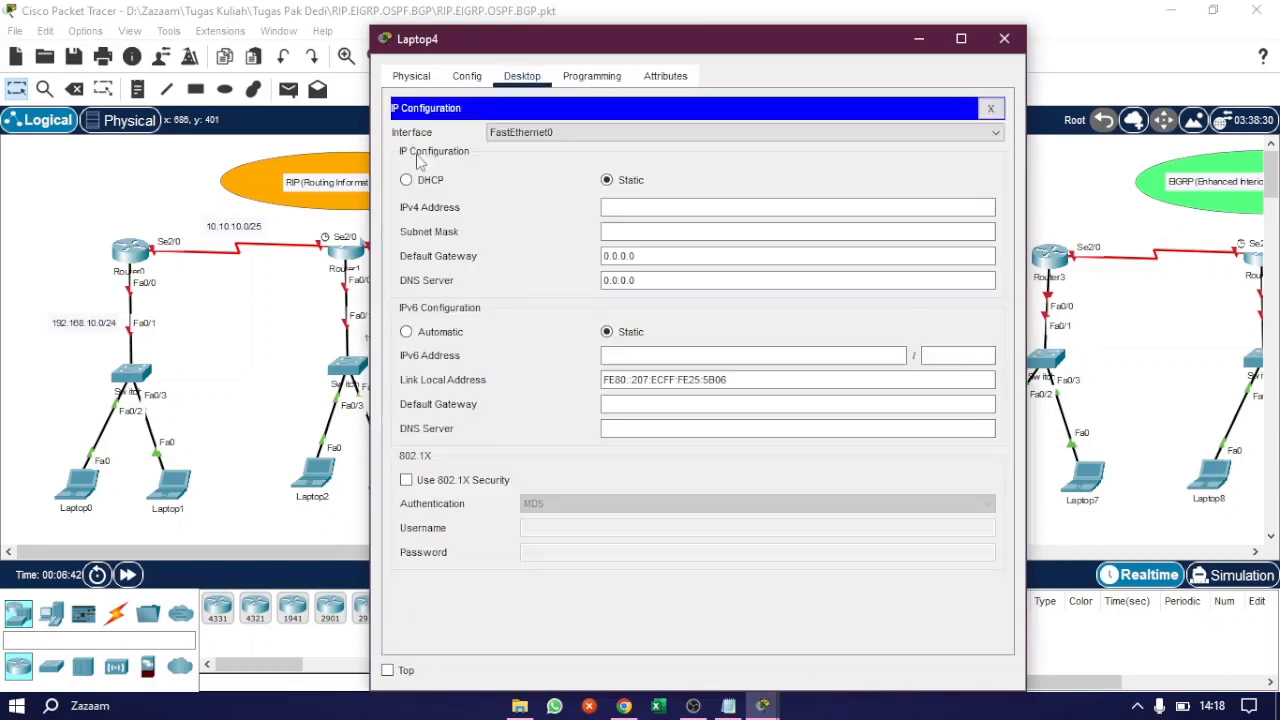
left_click_drag(677, 256, 567, 258)
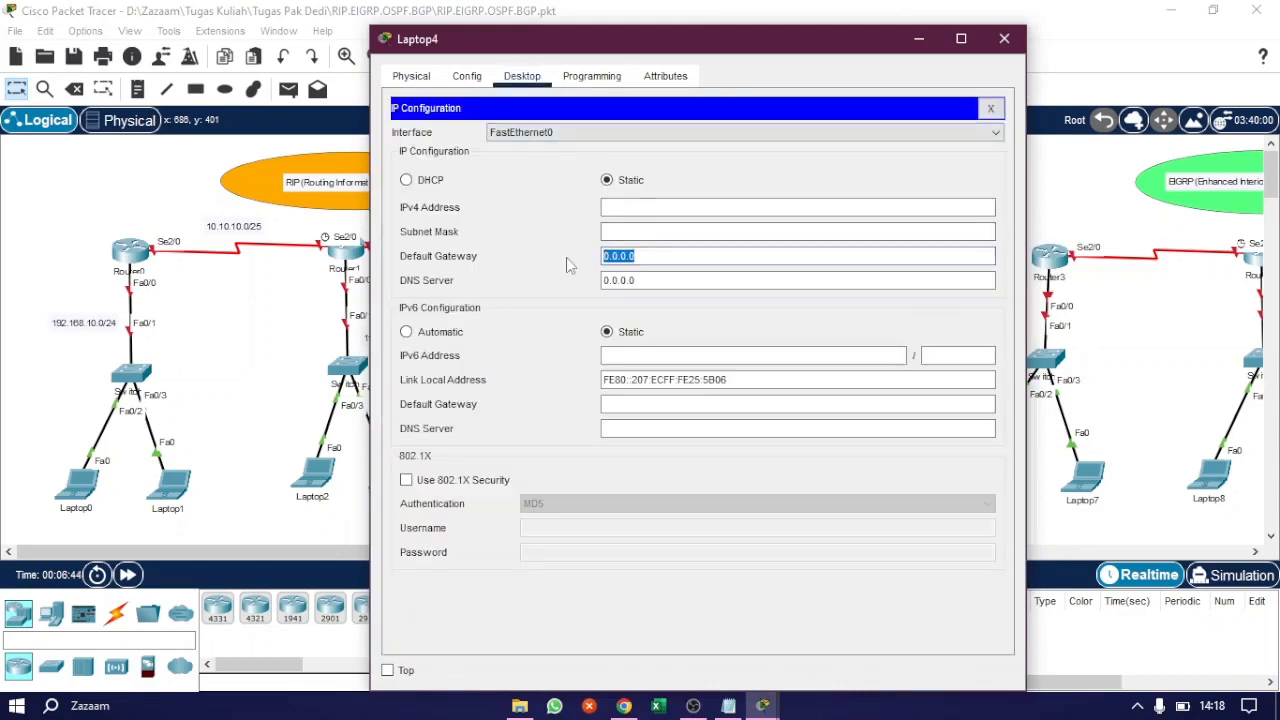
type("192.168.20.1")
left_click(650, 256)
key("BackSpace")
type("3")
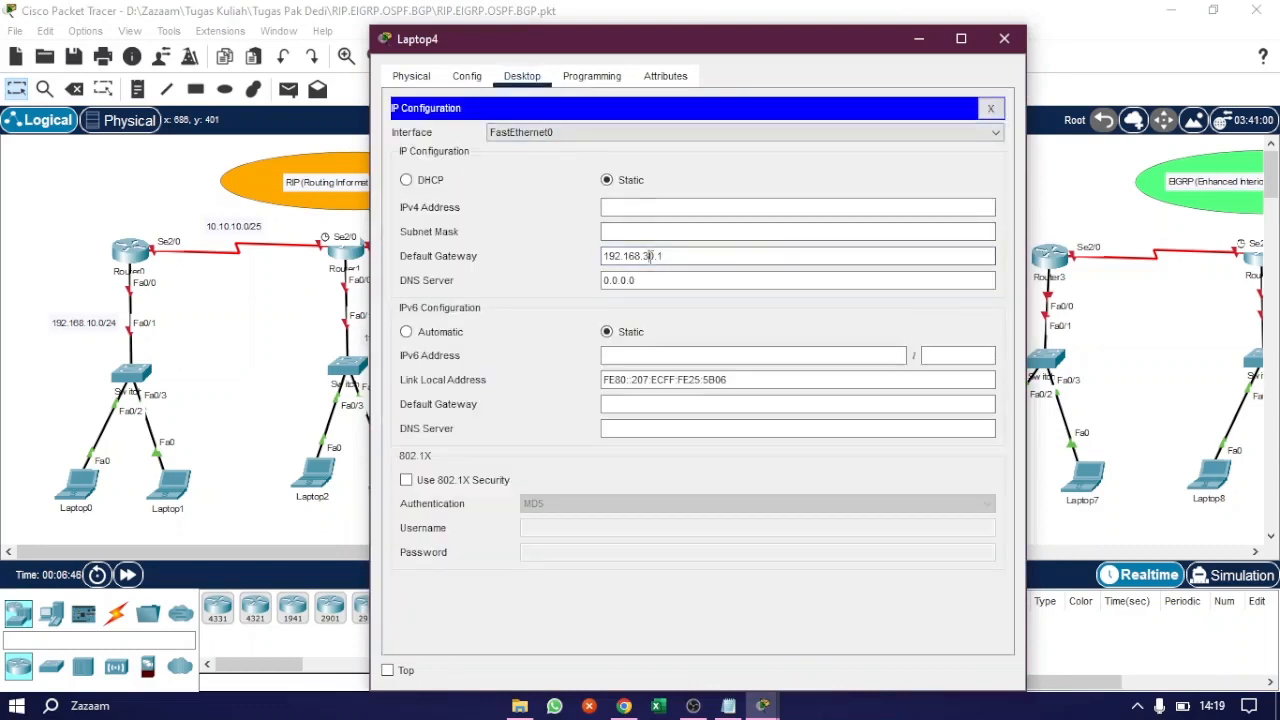
Step: Set Laptop4's IPv4 address to 192.168.30.2 with the default subnet mask, copy its gateway address, and close its configuration window
key("ctrl+a")
left_click(659, 207)
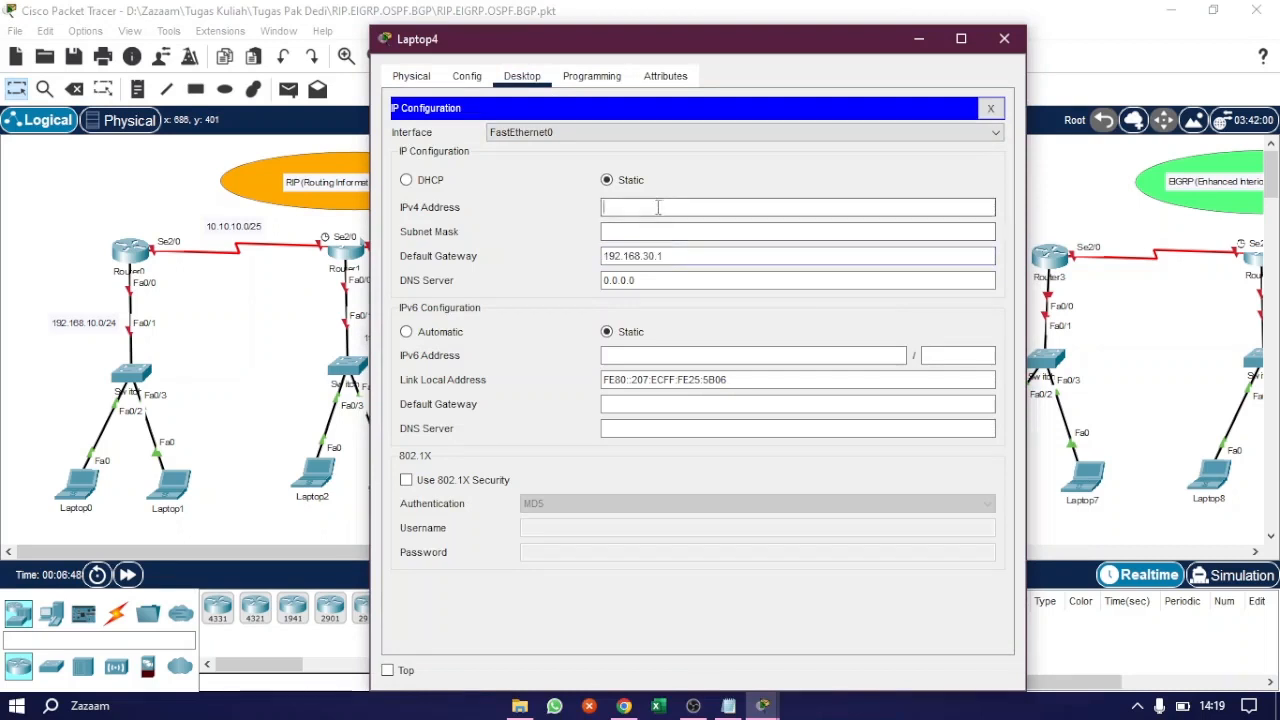
type("192.168.20.1")
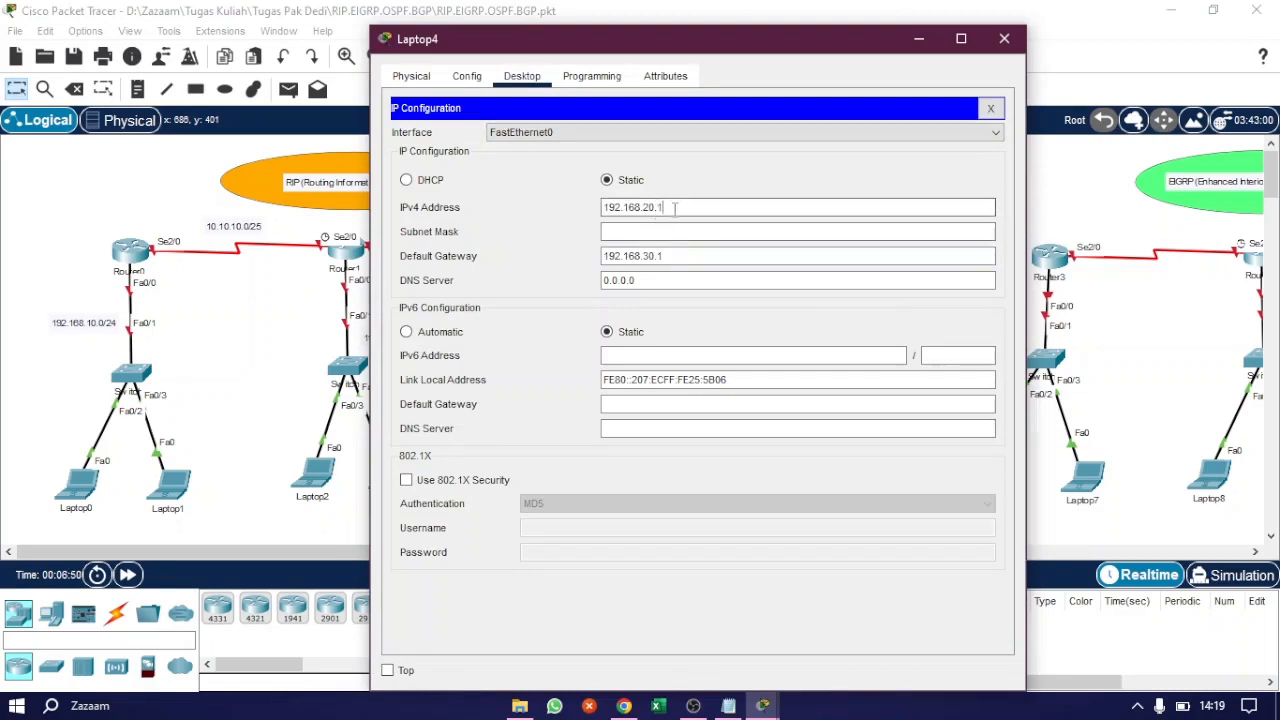
left_click(650, 207)
key("BackSpace")
type("3")
double_click(652, 207)
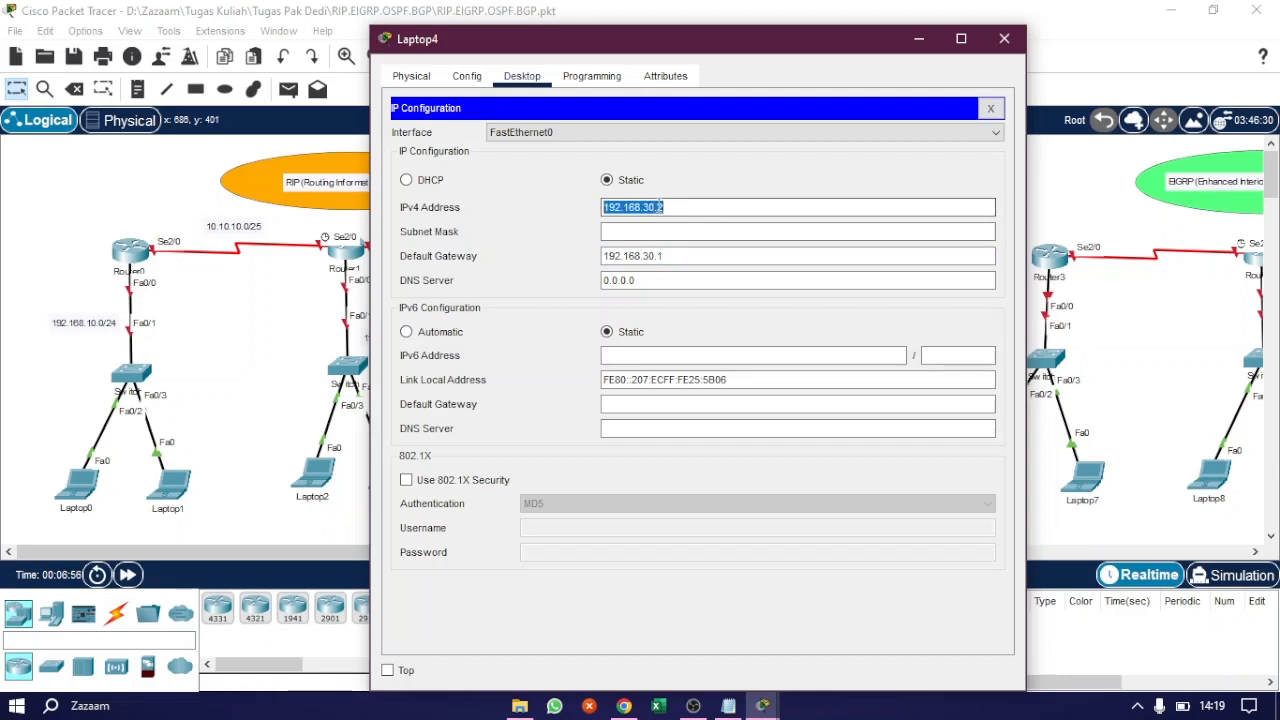
key("Tab")
key("Tab")
key("ctrl+c")
left_click(1004, 38)
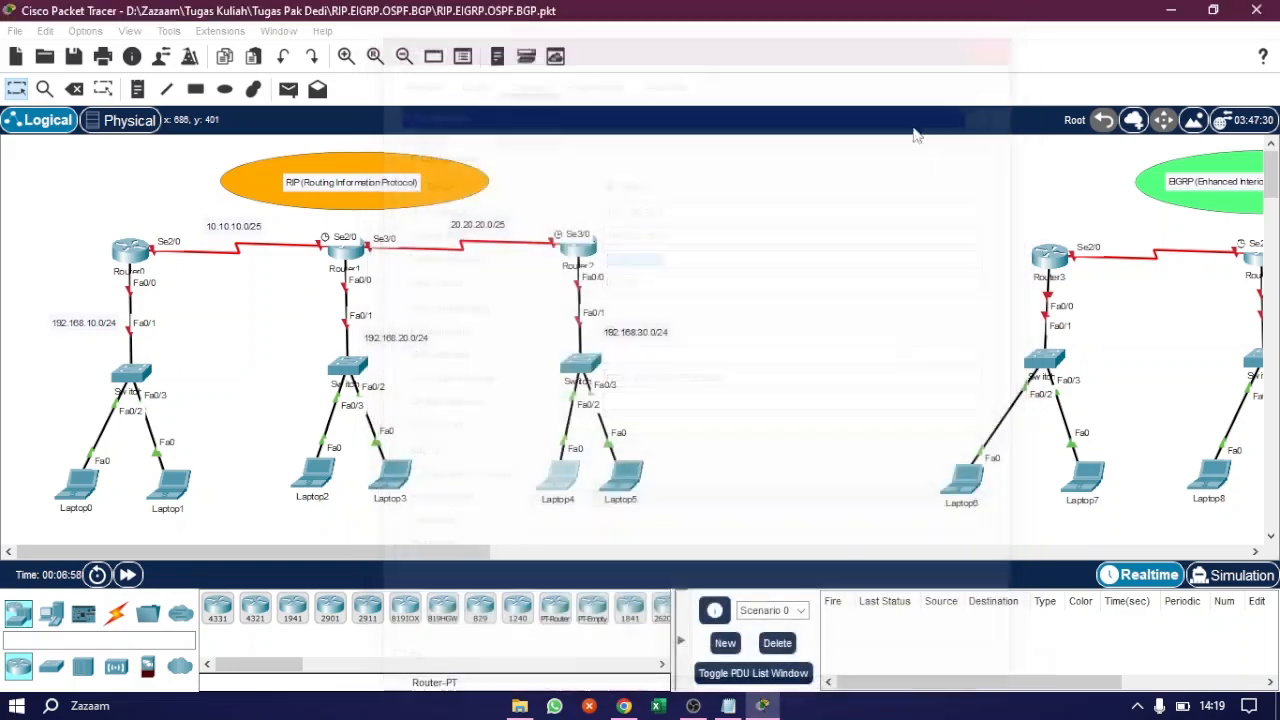
Step: Open the static IP configuration of Laptop5 and set its default gateway to 192.168.30.1
left_click(640, 484)
left_click(522, 76)
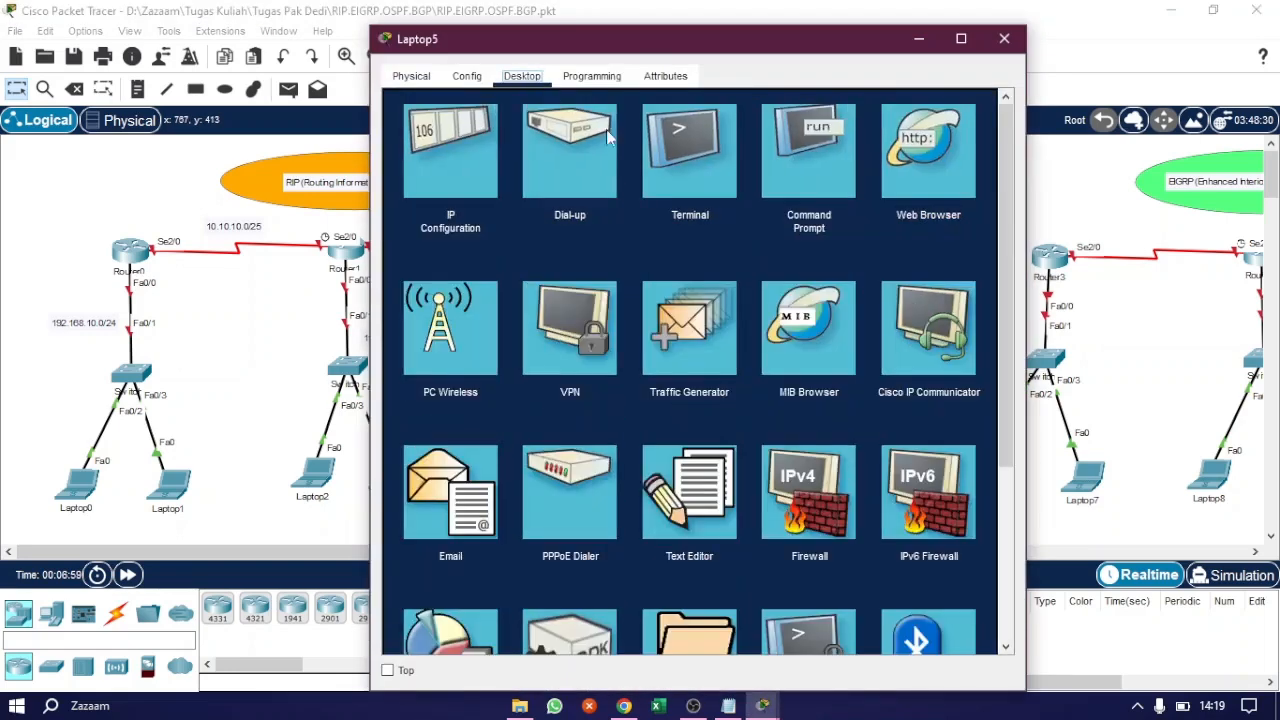
left_click(447, 160)
left_click_drag(687, 261, 580, 269)
key("ctrl+v")
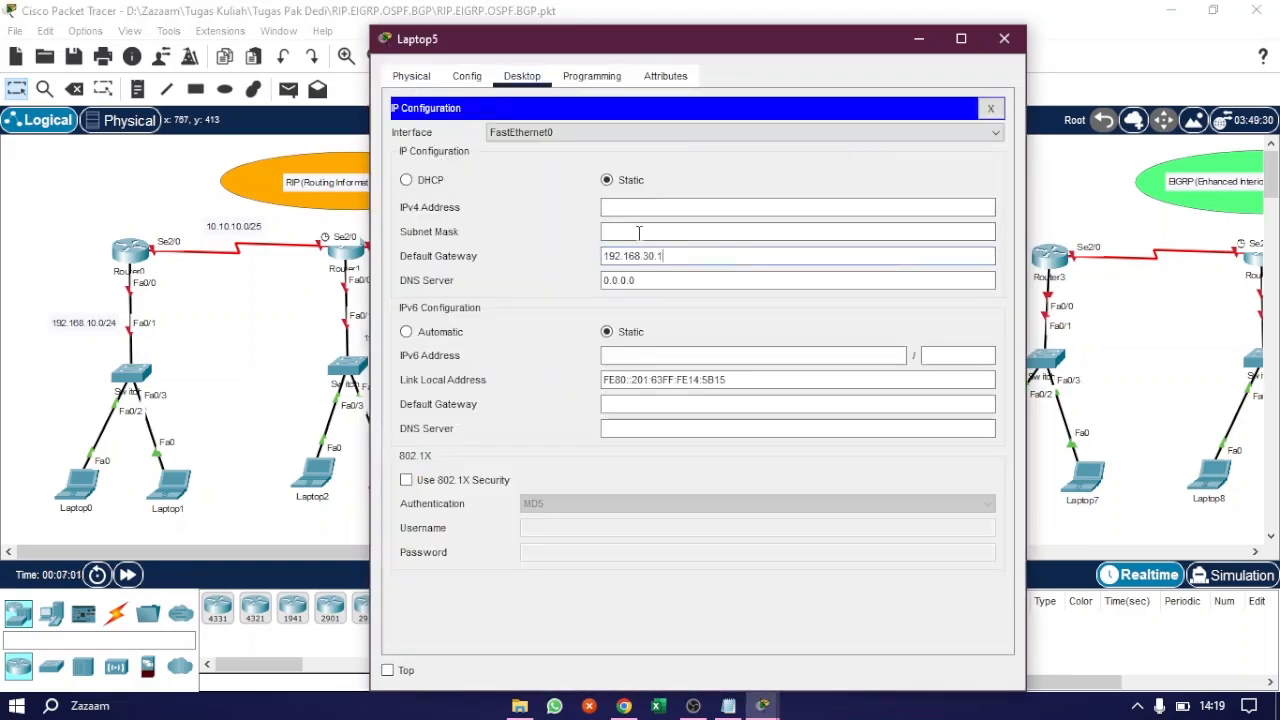
Step: Set Laptop5's IPv4 address to 192.168.30.3 with subnet mask 255.255.255.0, and close its configuration window
left_click(683, 207)
key("ctrl+v")
type("1")
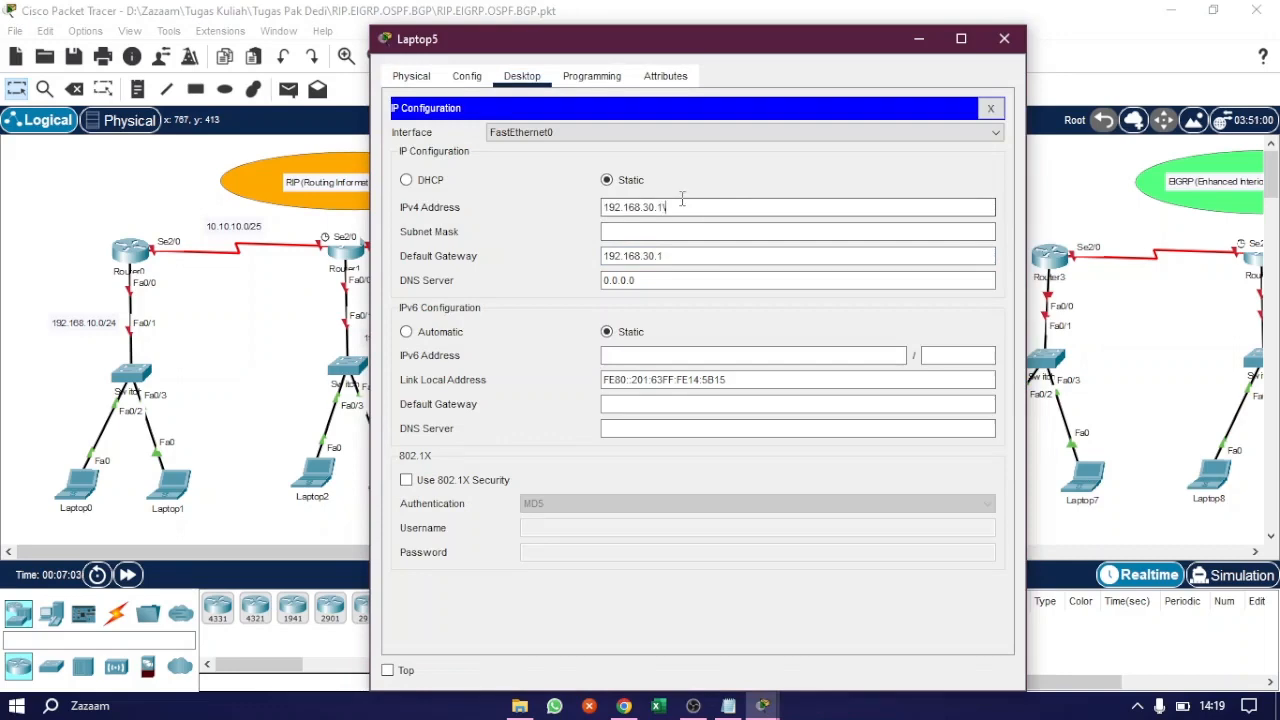
key("BackSpace")
type("3")
key("Return")
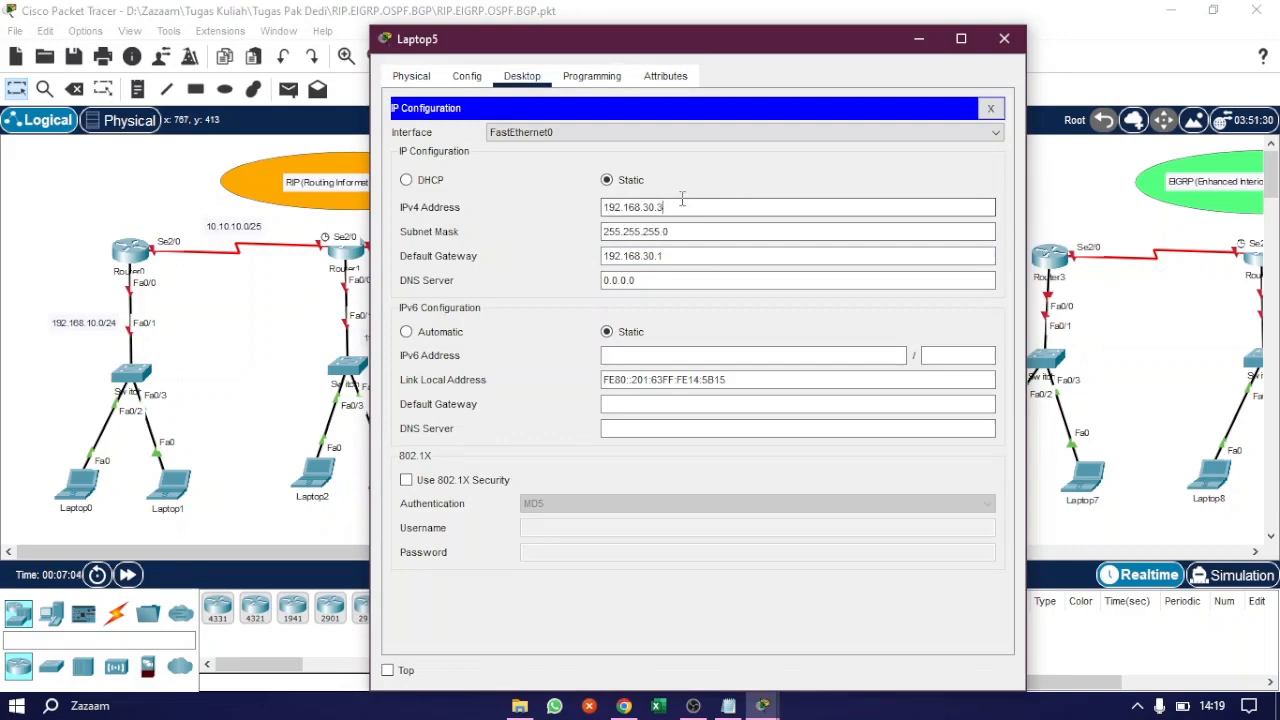
left_click(1003, 39)
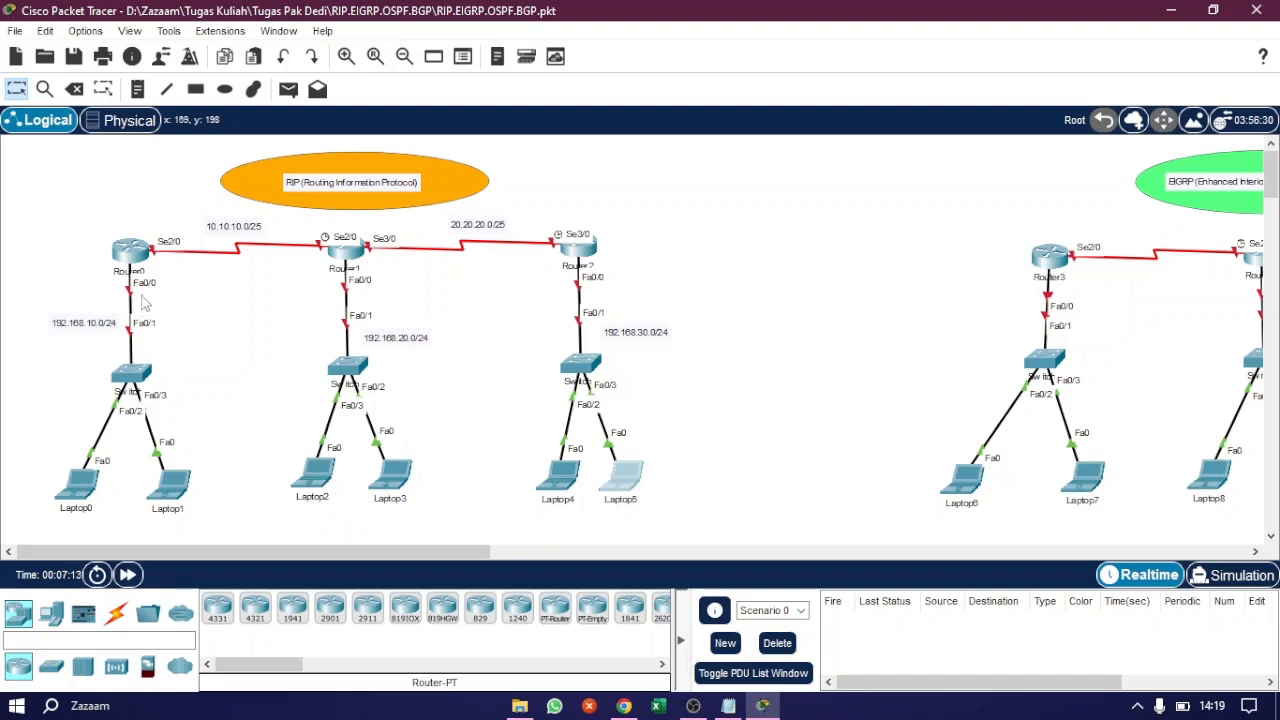
Step: Open Router0's command line and enter global configuration mode with en and conf t
mouse_move(146, 271)
left_click(130, 250)
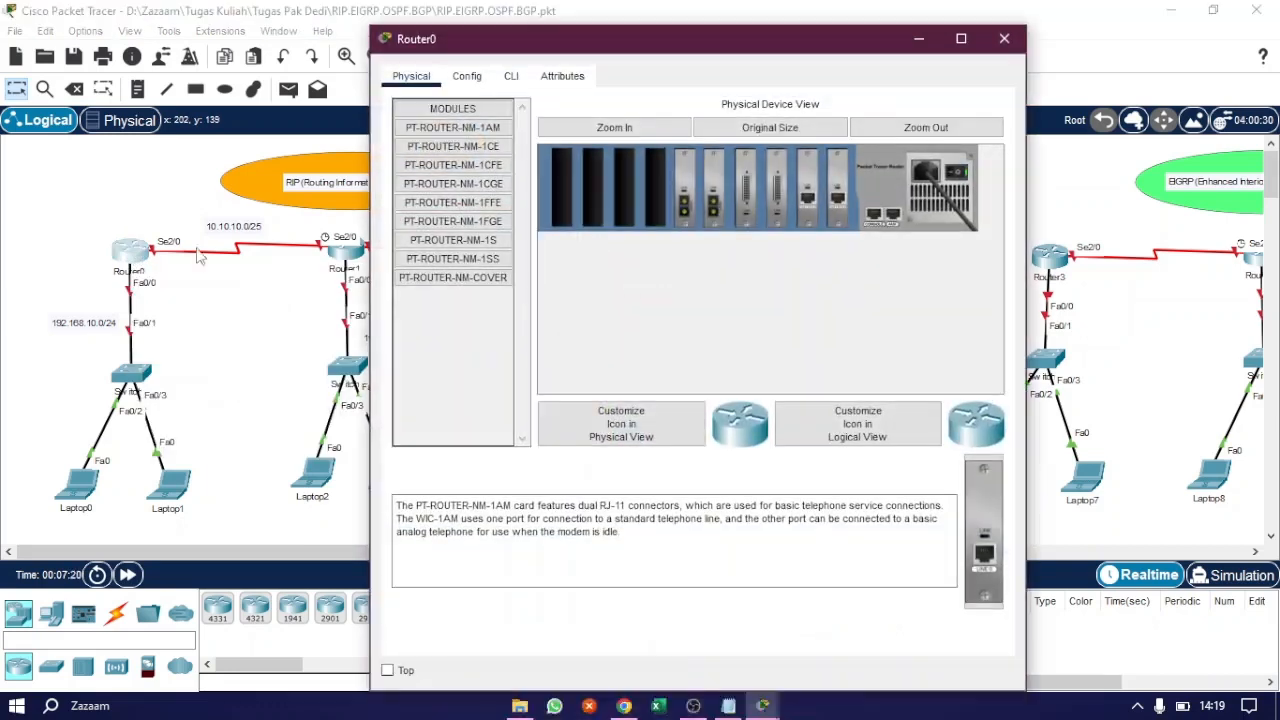
left_click(511, 76)
key("Return")
key("Return")
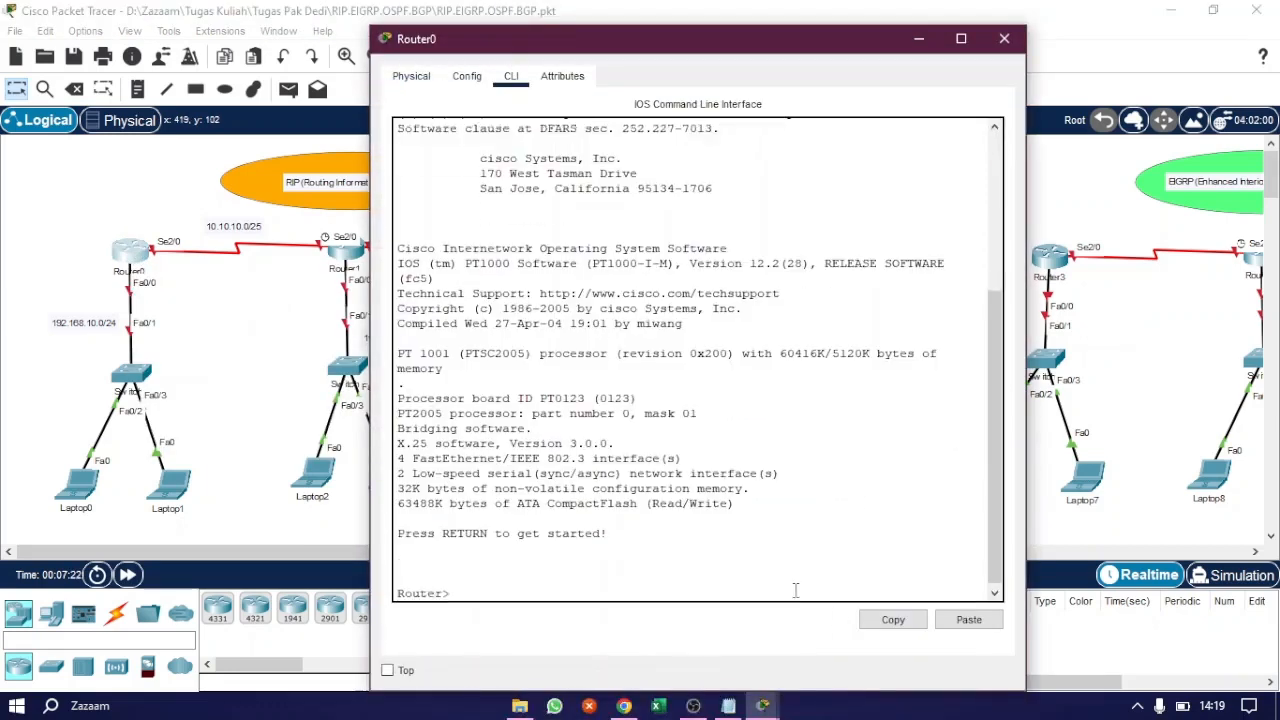
type("en")
key("Return")
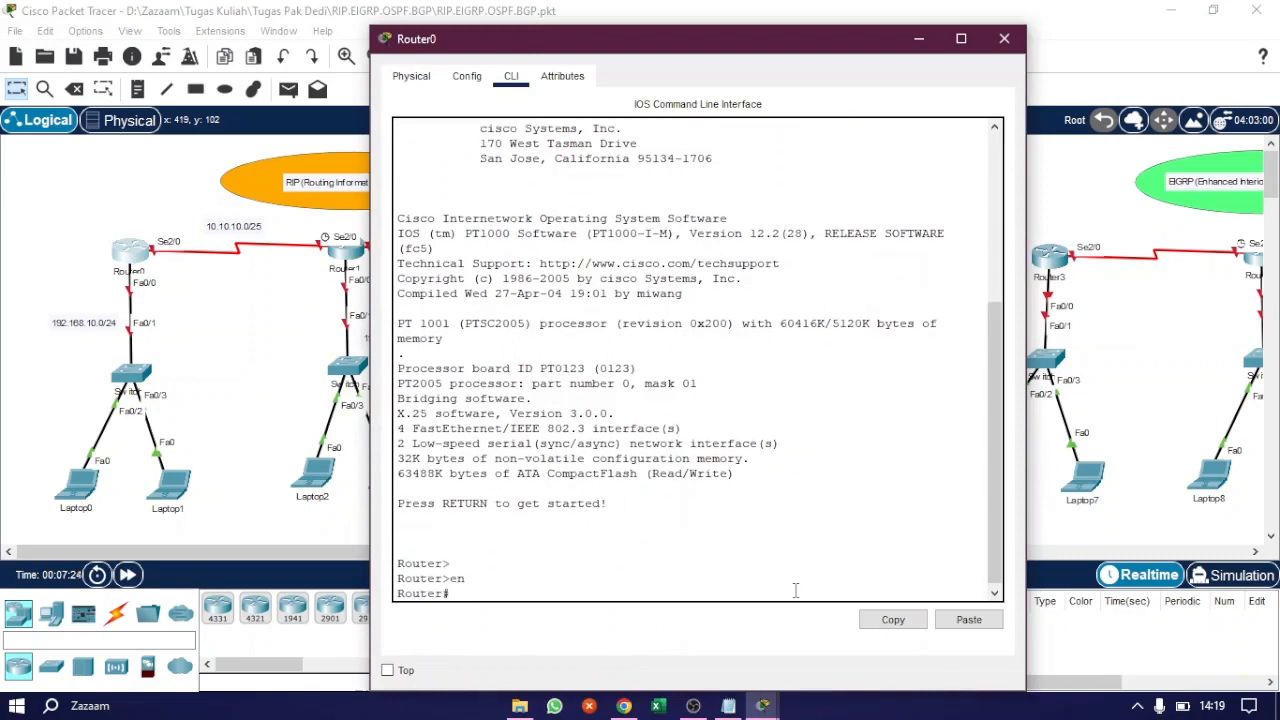
type("conf t")
key("Return")
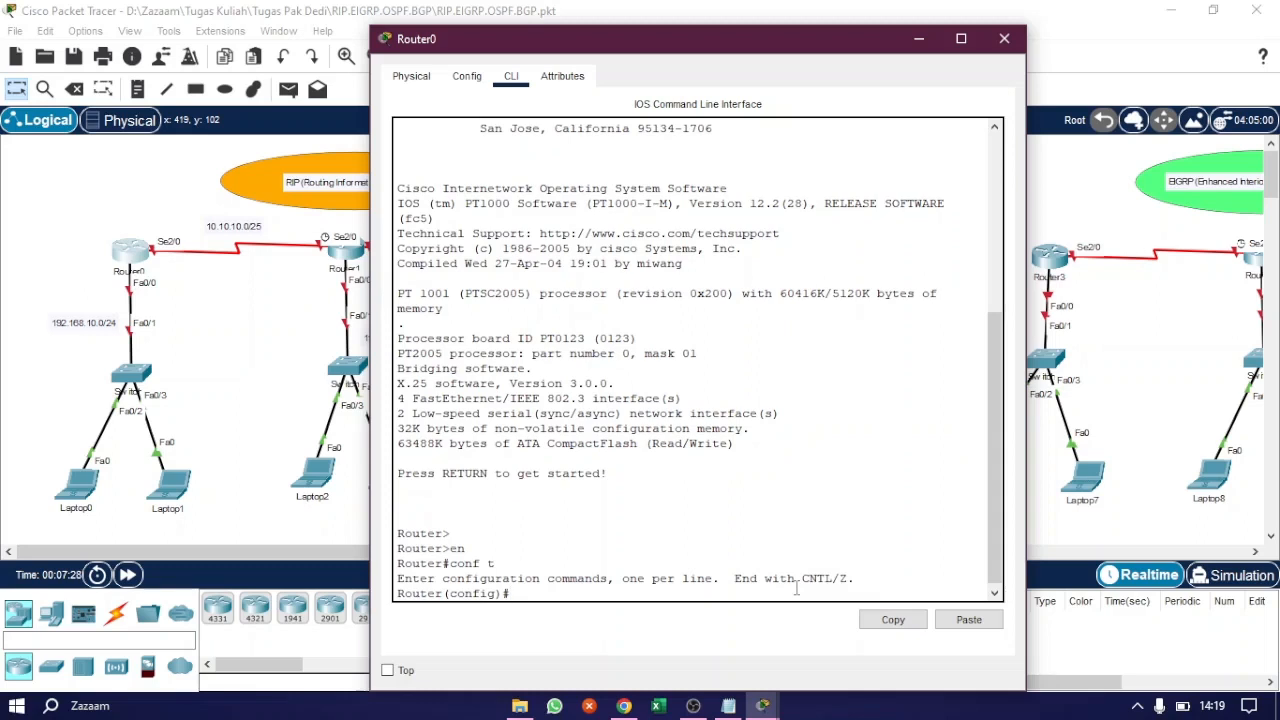
Step: Assign 192.168.10.1 with mask 255.255.255.0 to Router0's fa0/0 interface and enable it with no sh
type("int fa0/0")
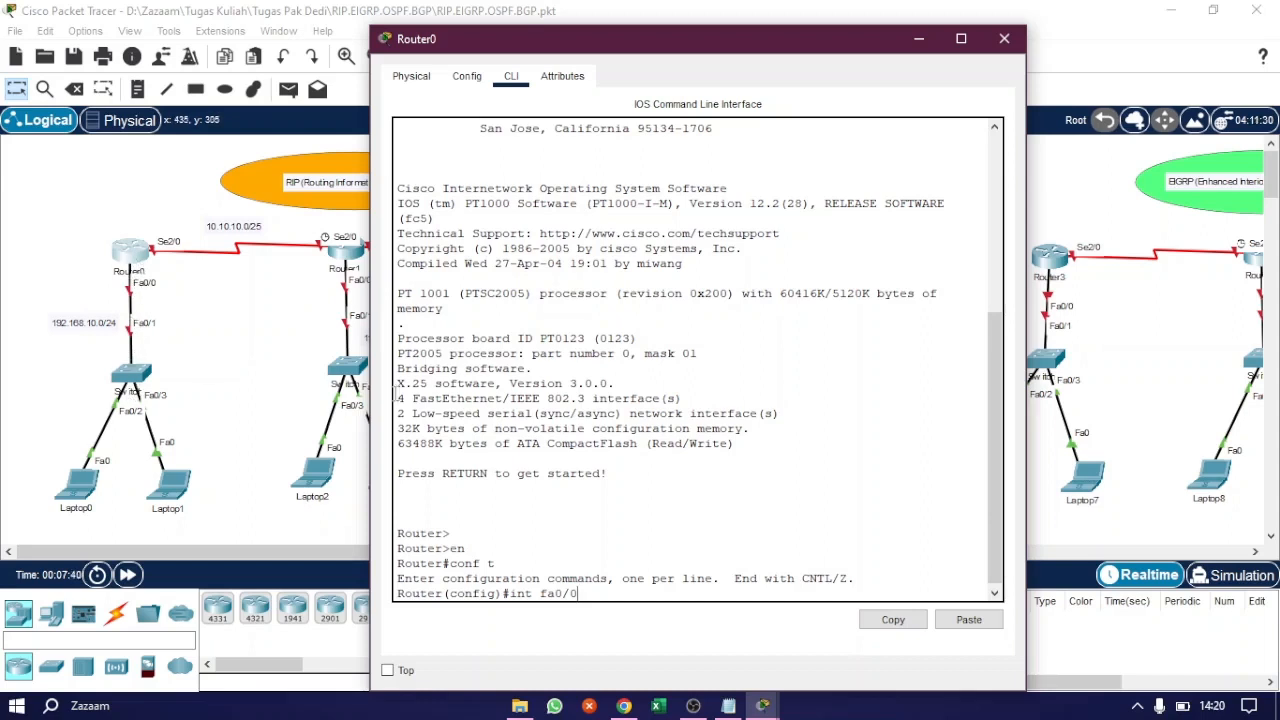
key("Return")
type("ip ad")
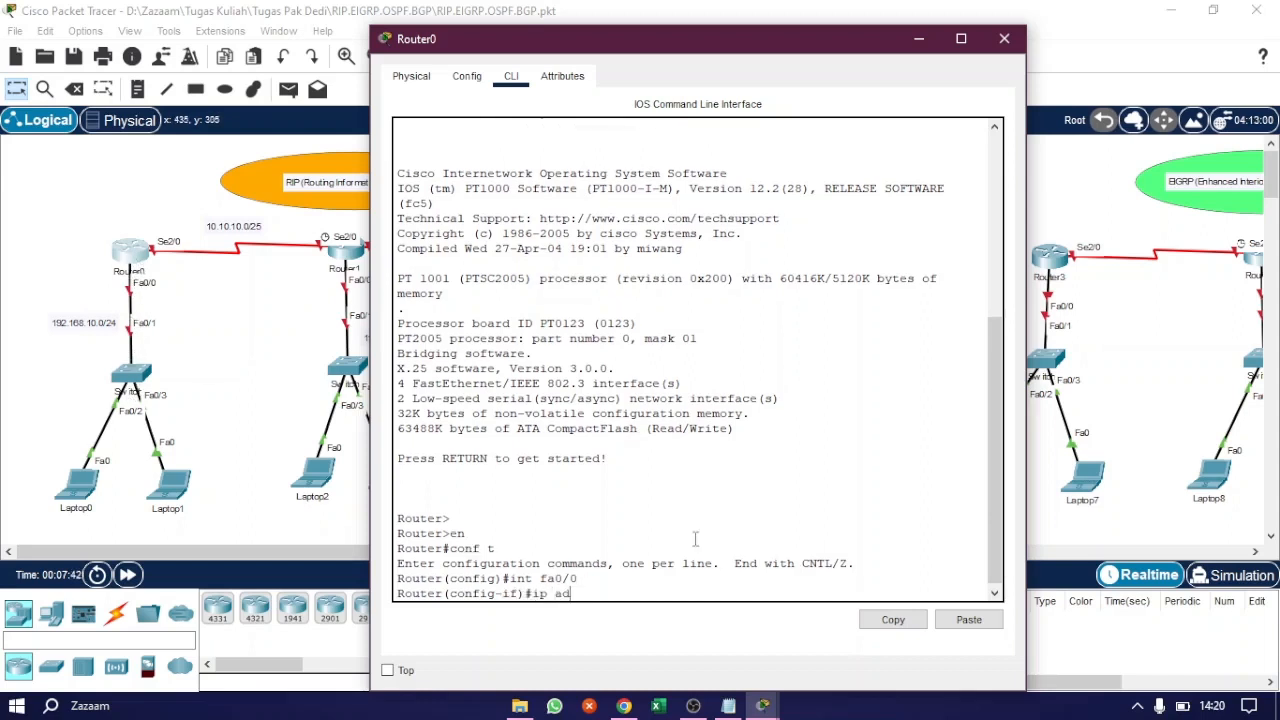
type("d 192.")
type("168.10.1 25")
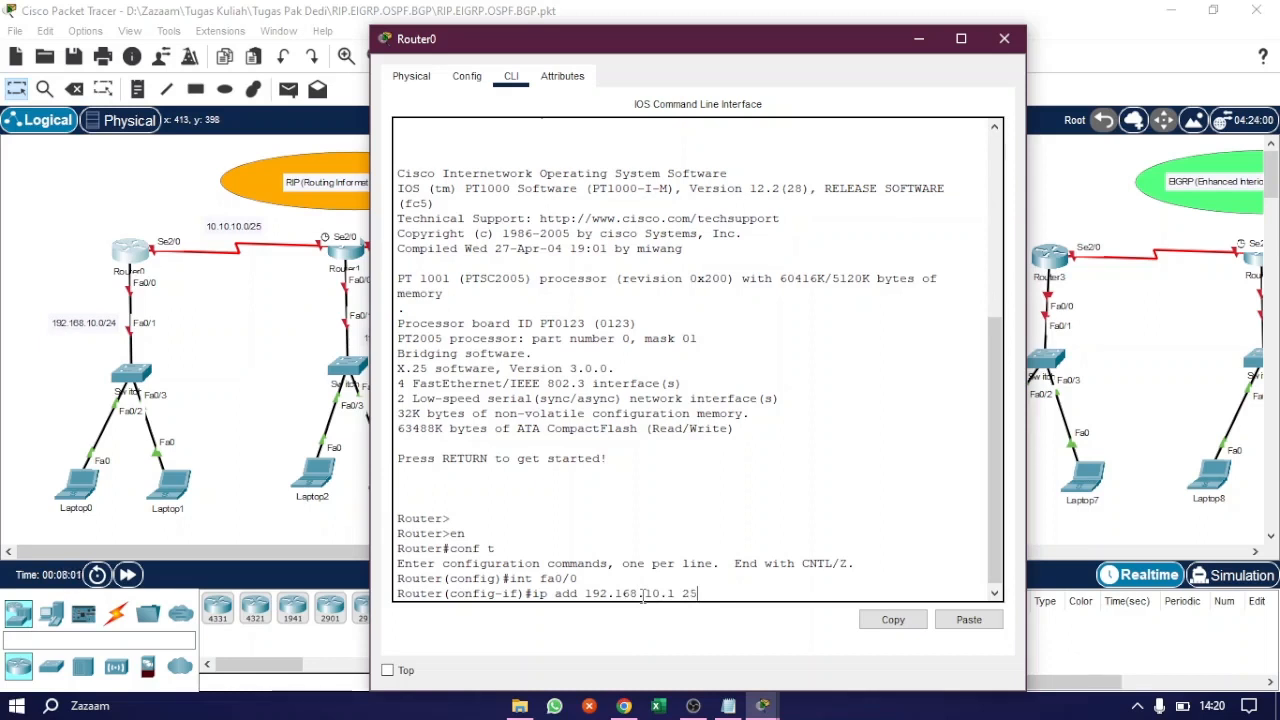
type("5.255.255.0")
key("Return")
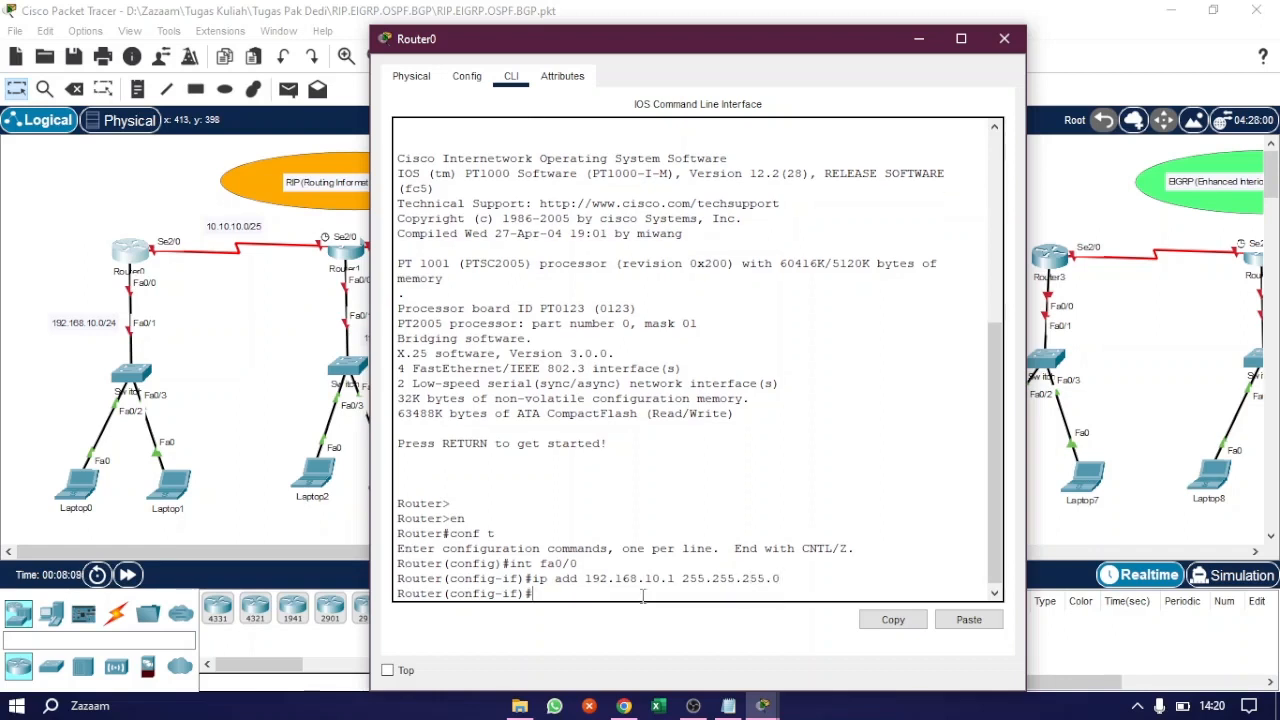
type("no sh")
key("Return")
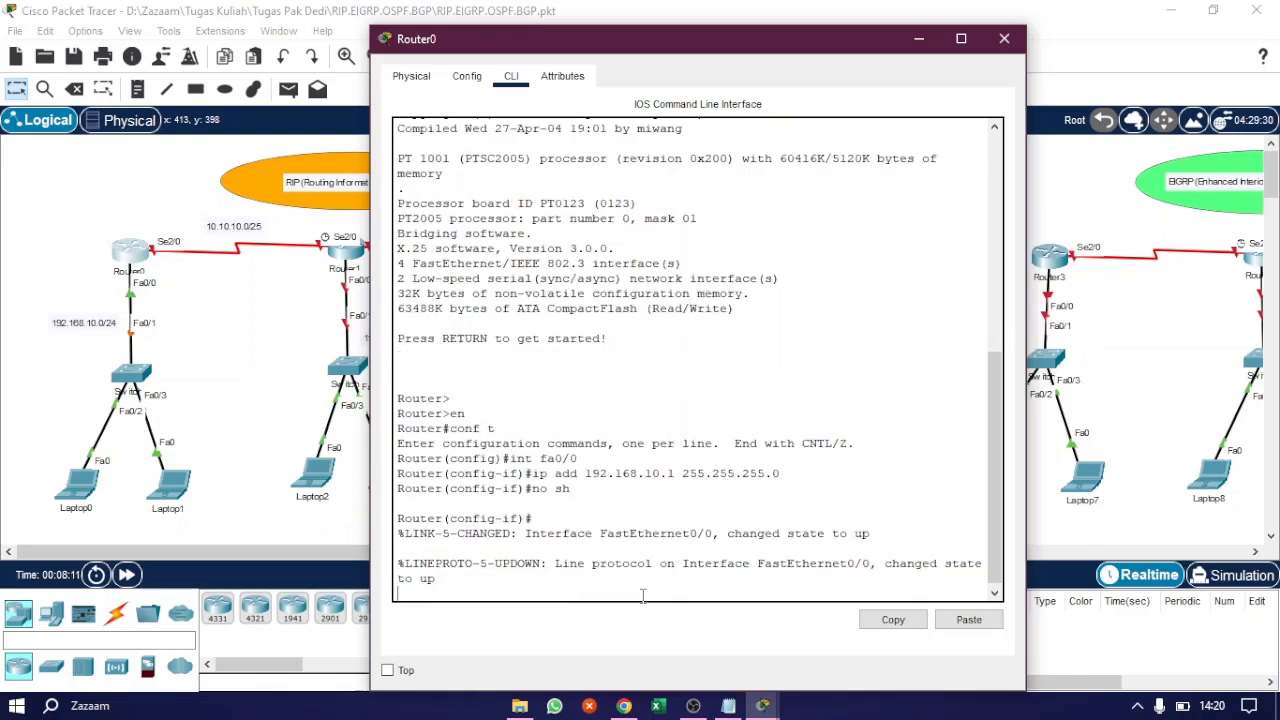
key("Return")
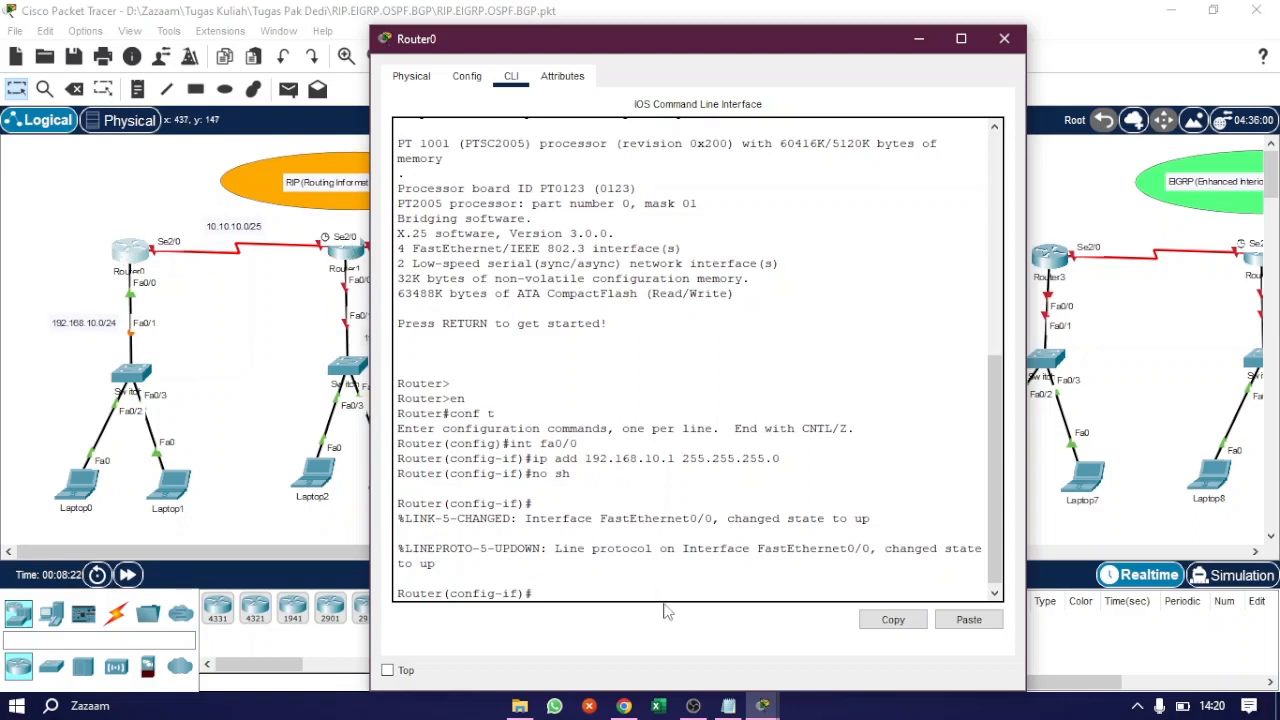
Step: Assign 10.10.10.1 with mask 255.255.255.128 to Router0's se2/0 interface, enable it with no sh, and close the router window
type("int se2/0")
key("Return")
type("ip ")
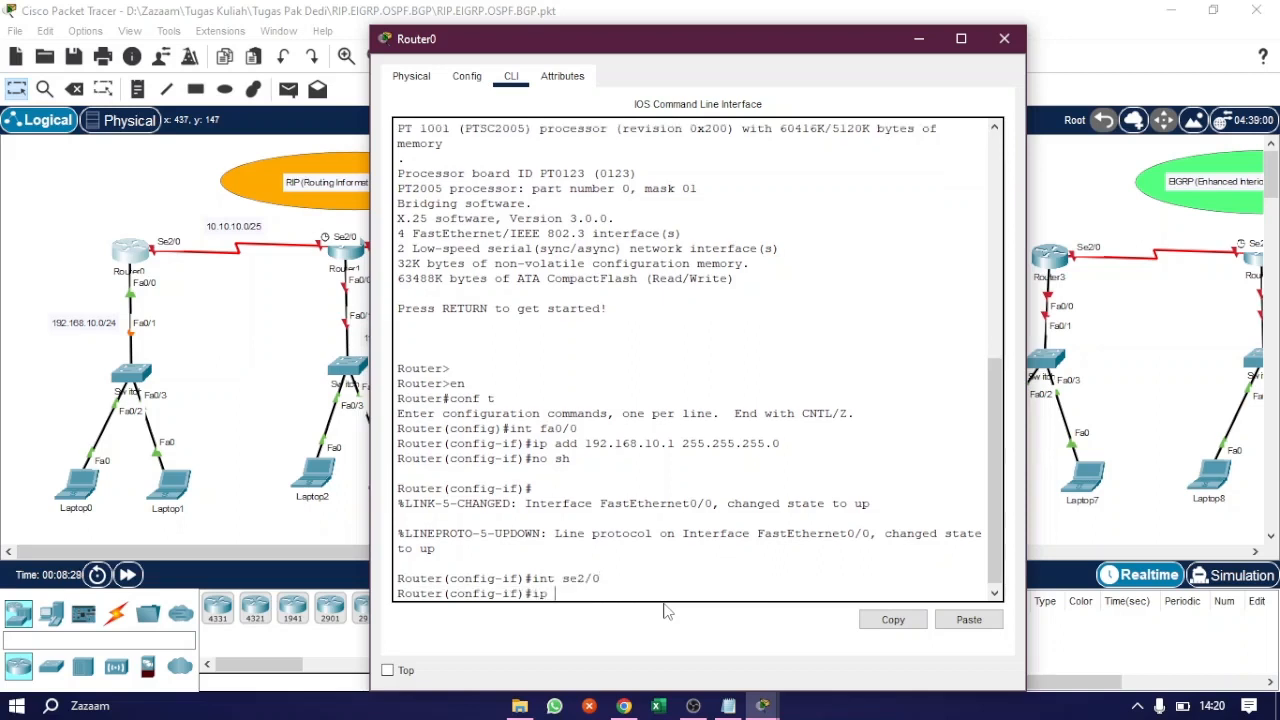
type("ad 10.10.10.1 2")
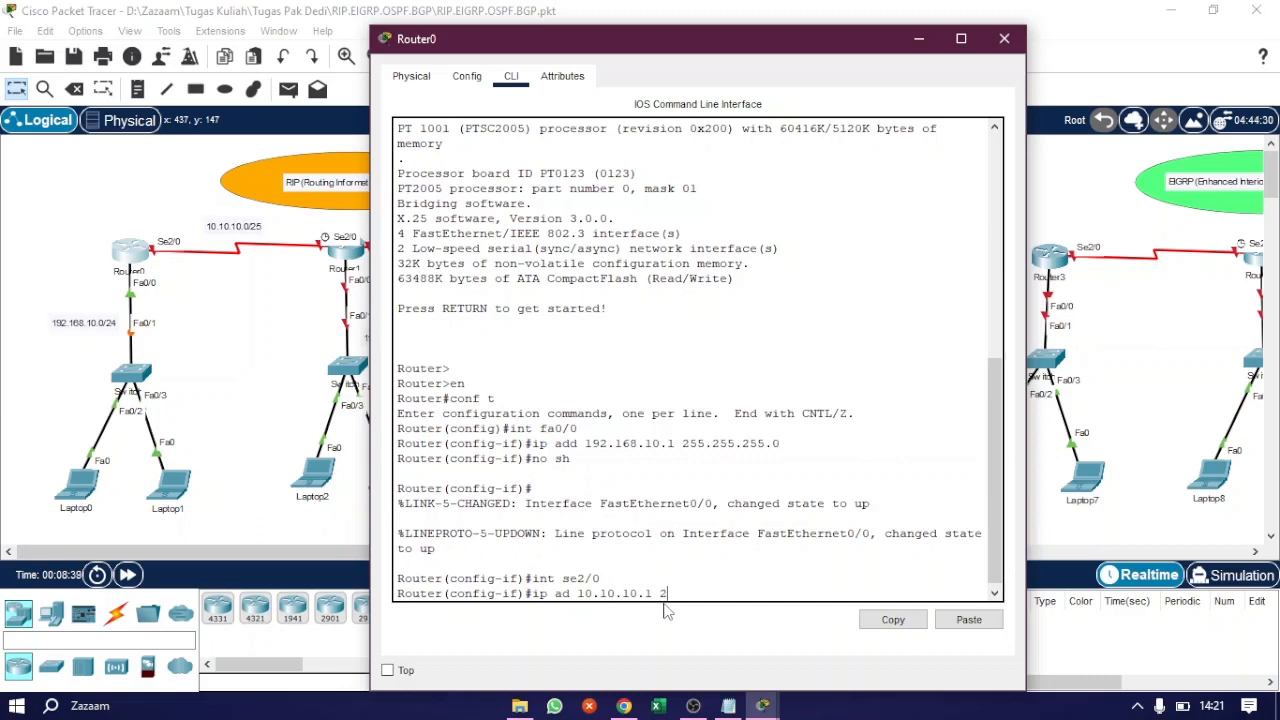
type("55.255.255.128")
key("Return")
type("no sh")
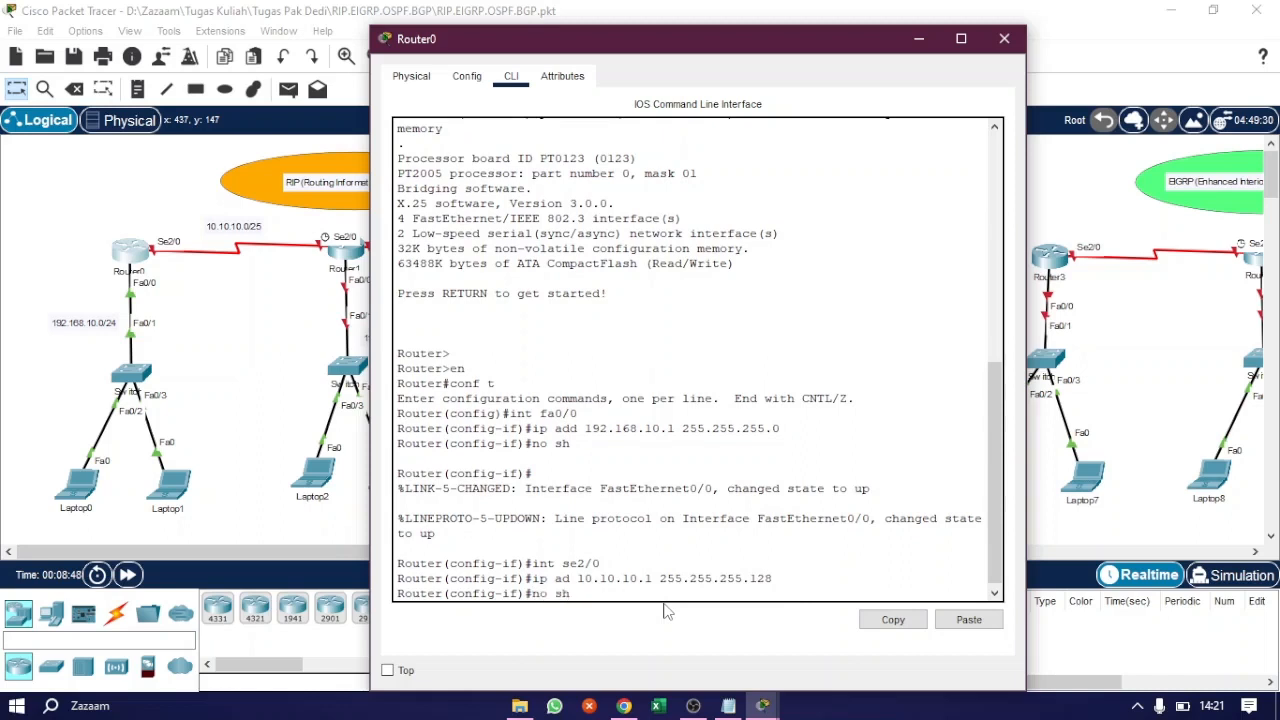
key("Return")
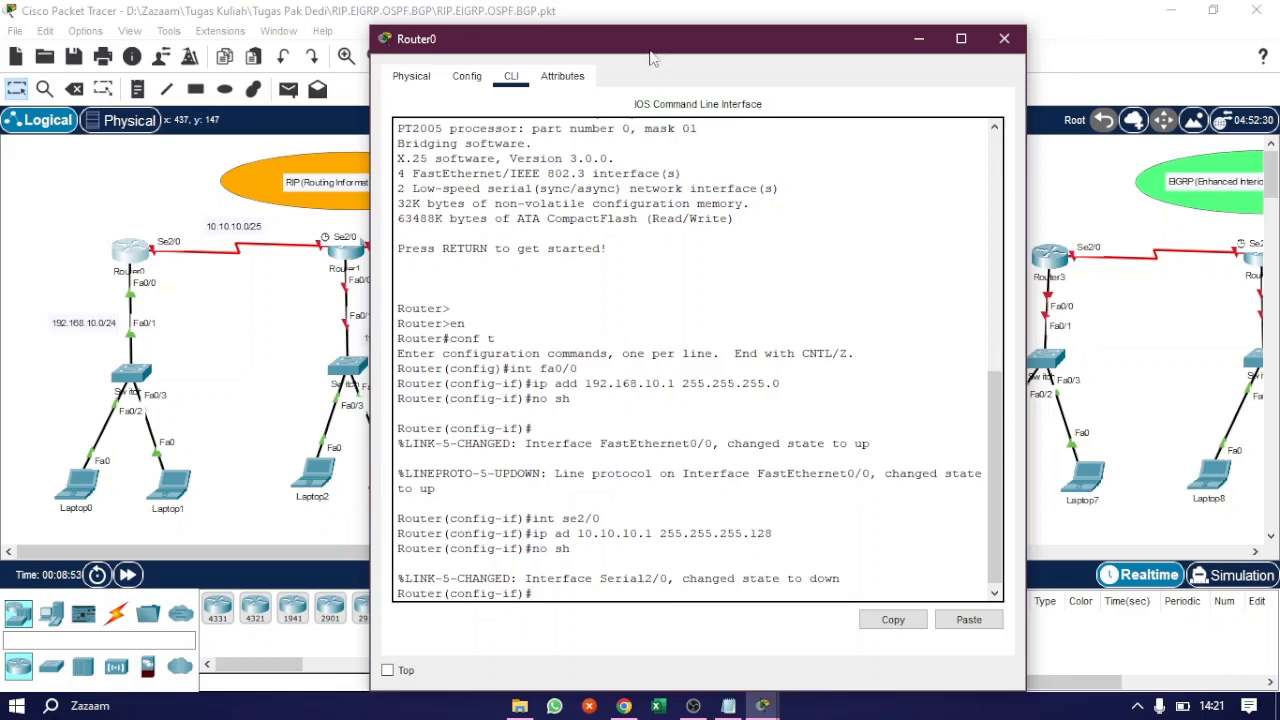
left_click_drag(657, 50, 703, 42)
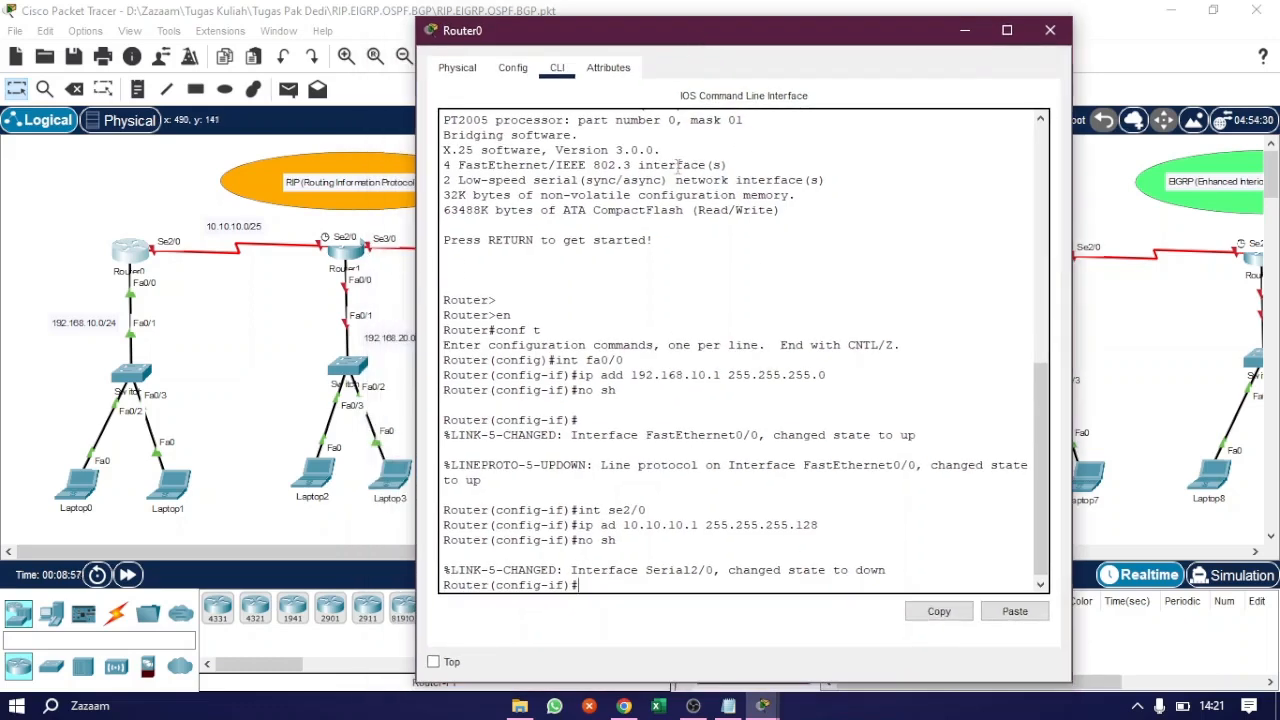
left_click(1050, 36)
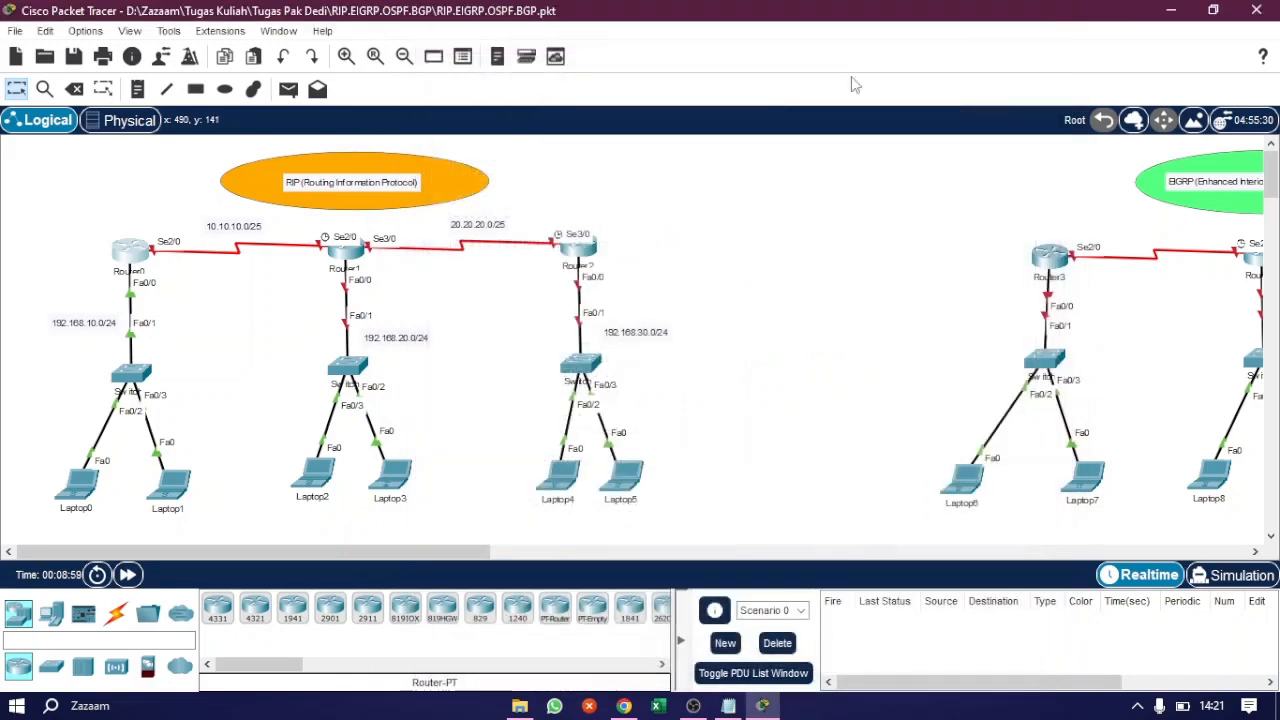
Step: Open Router1's command line and enter global configuration mode with en and conf t
left_click(345, 250)
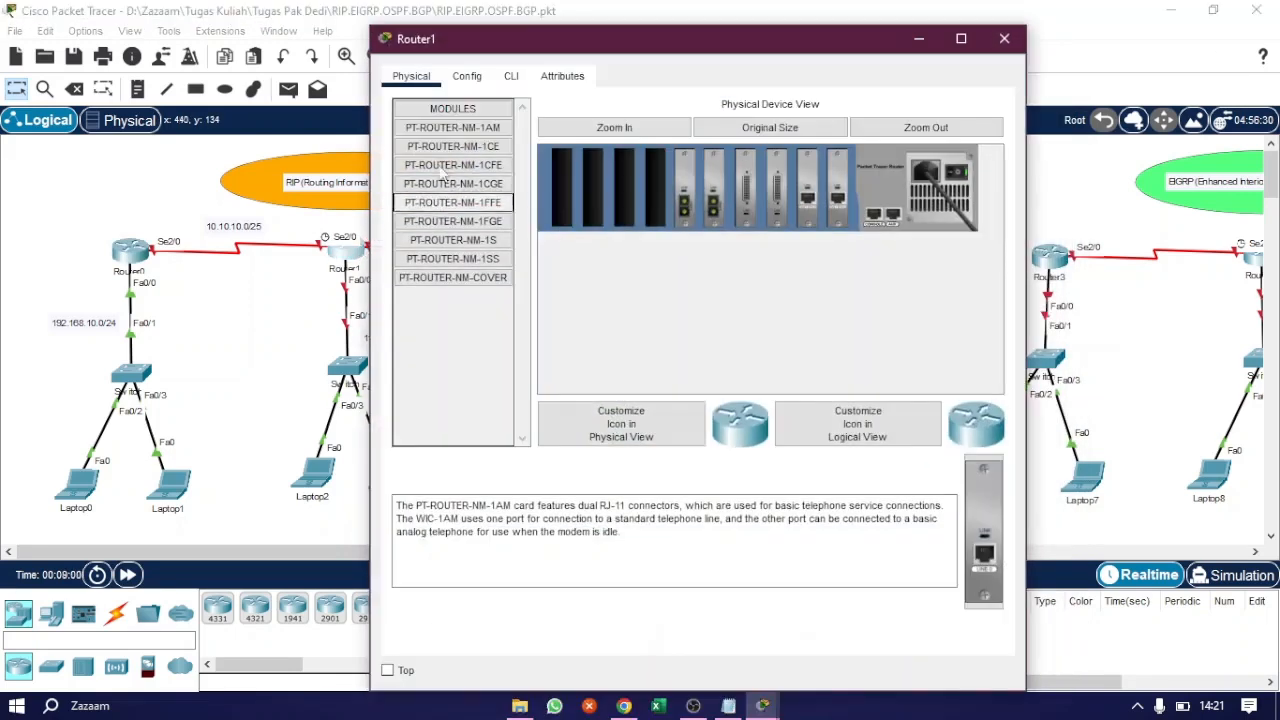
left_click(511, 76)
key("Return")
key("Return")
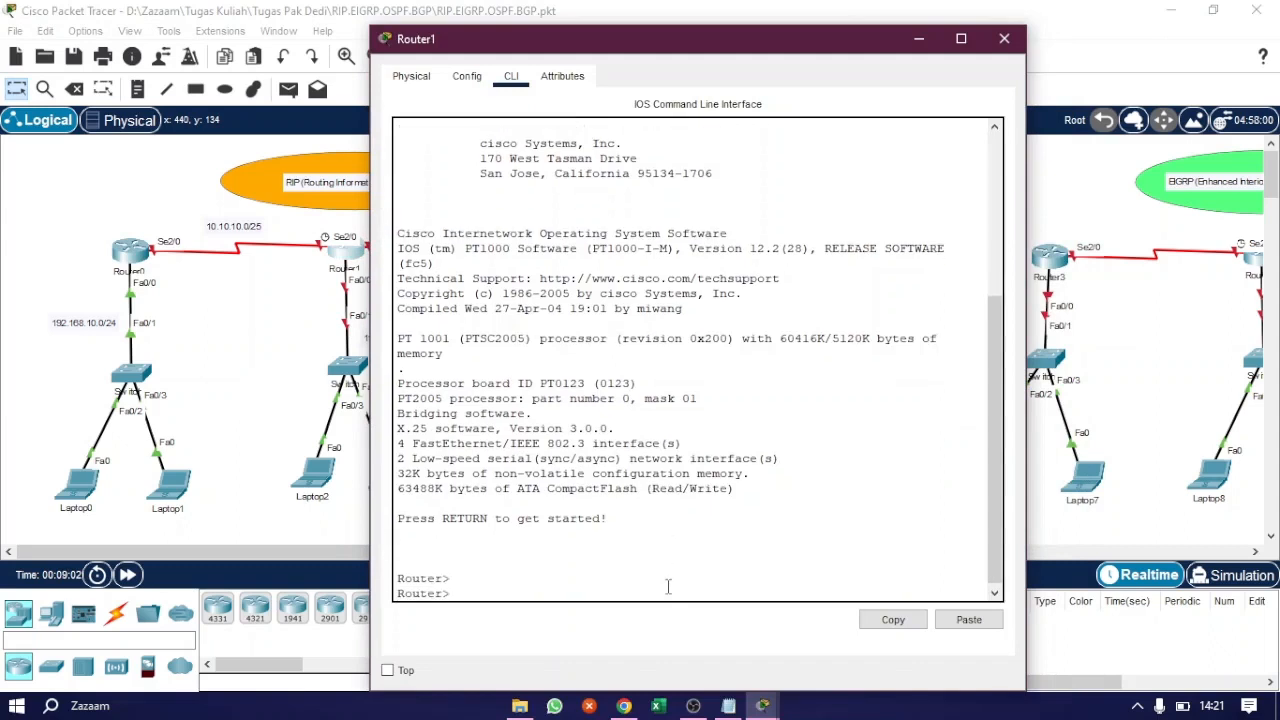
type("en")
key("Return")
type("conf t")
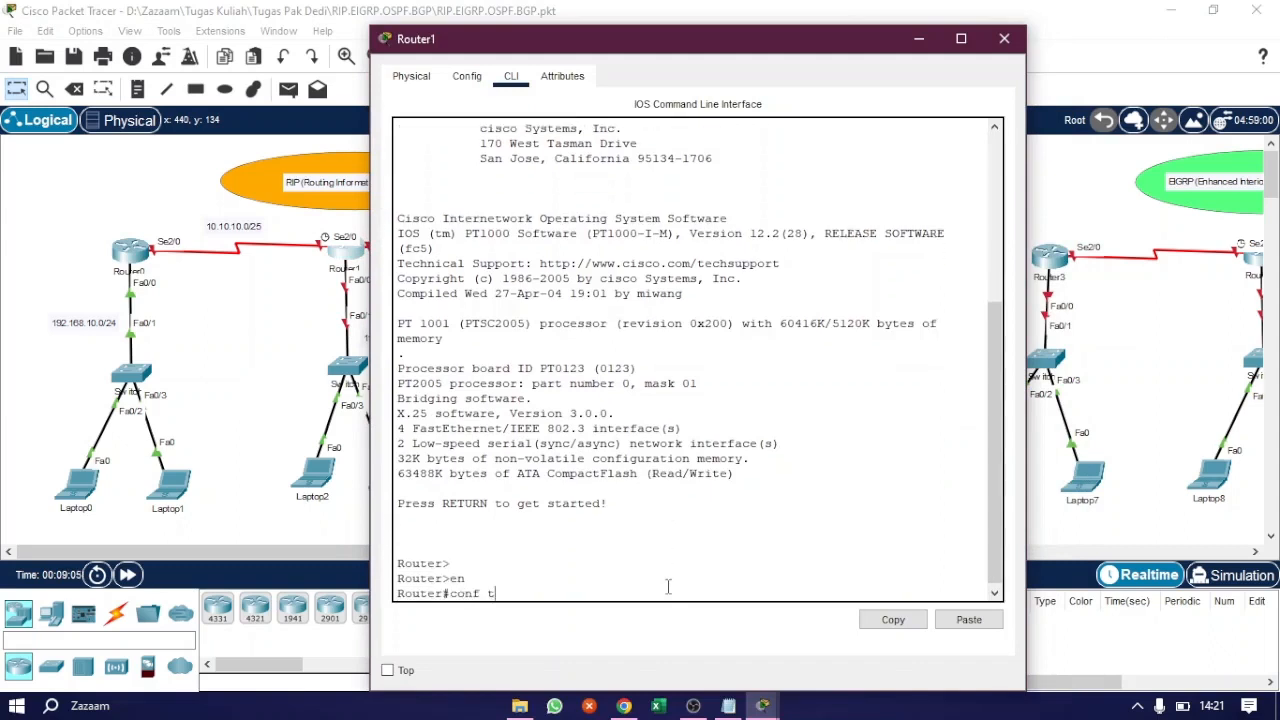
key("Return")
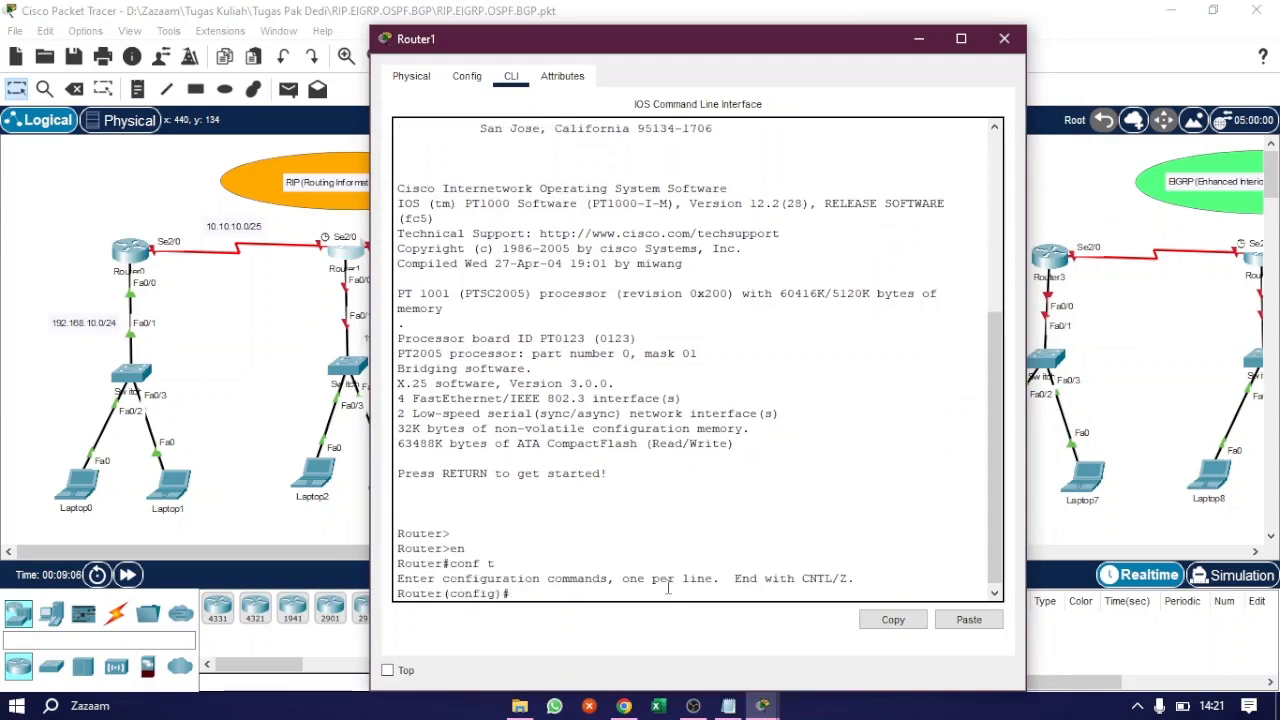
Step: Assign 192.168.20.1 with mask 255.255.255.0 to Router1's fa0/0 interface and enable it with no sh
type("int fa")
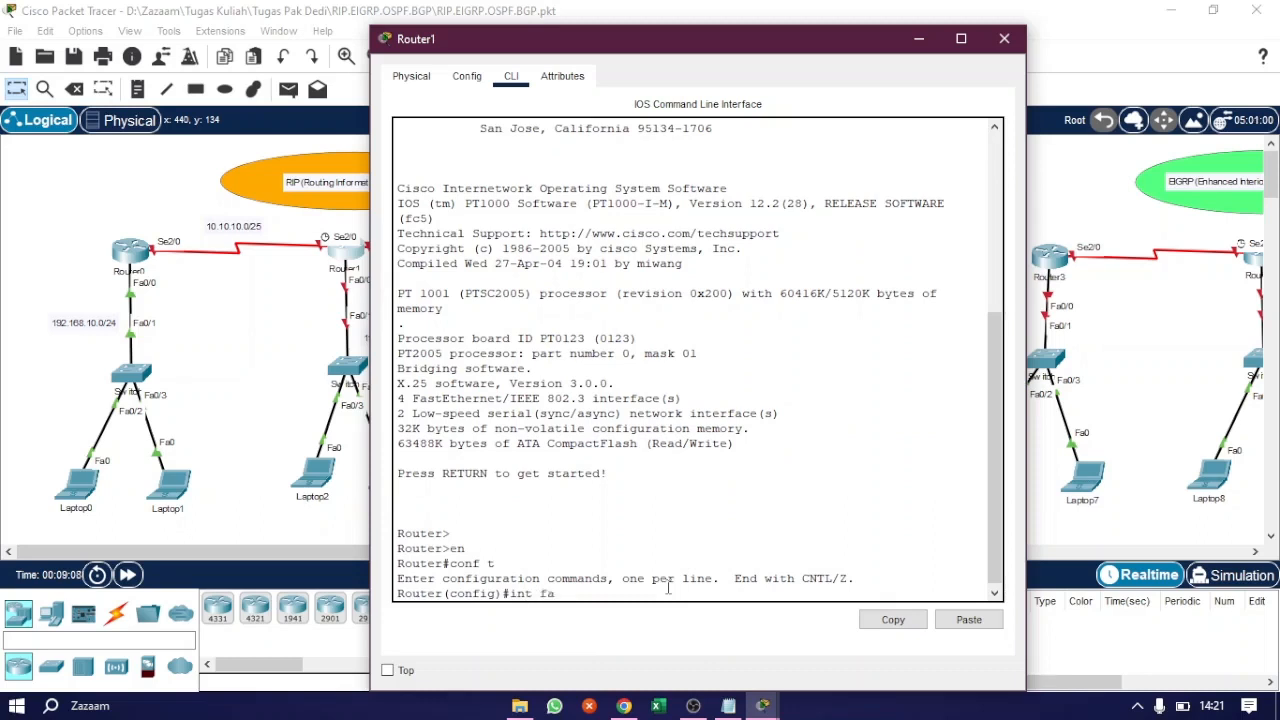
type("0/0")
key("Return")
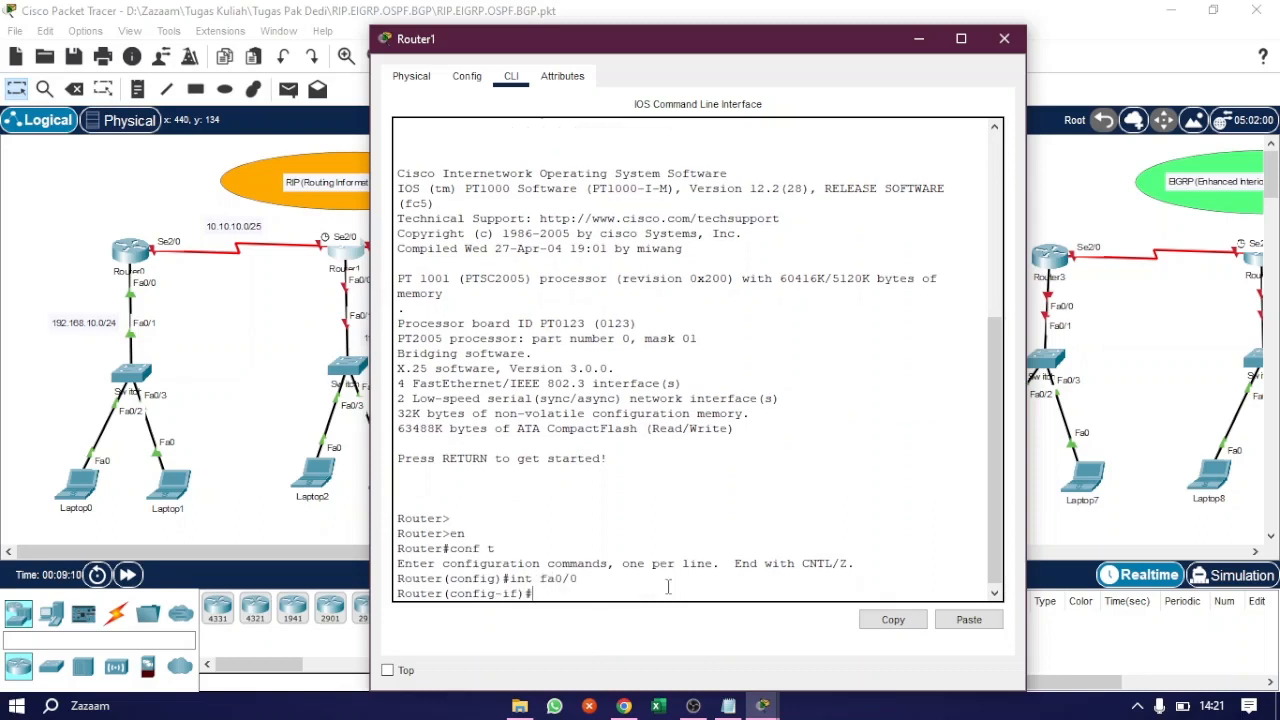
type("ip ad 192.168.20.1 255.255.")
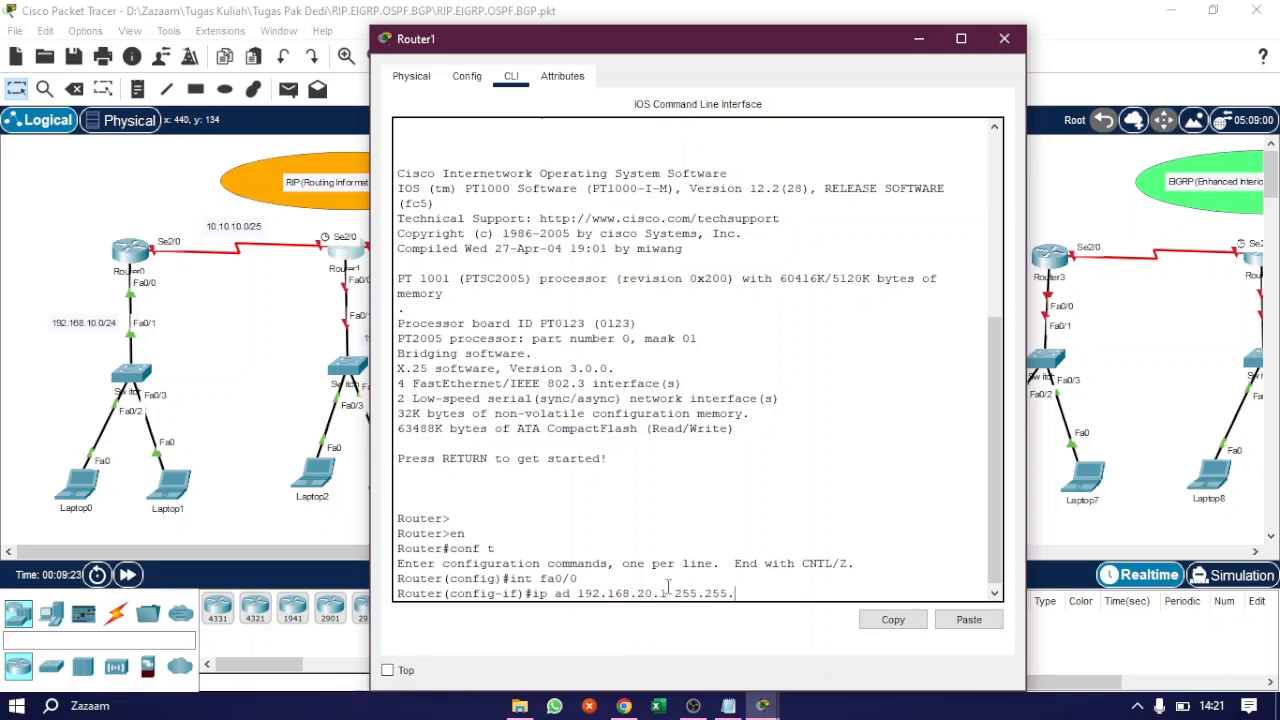
type("255.0")
key("Return")
type("no sh")
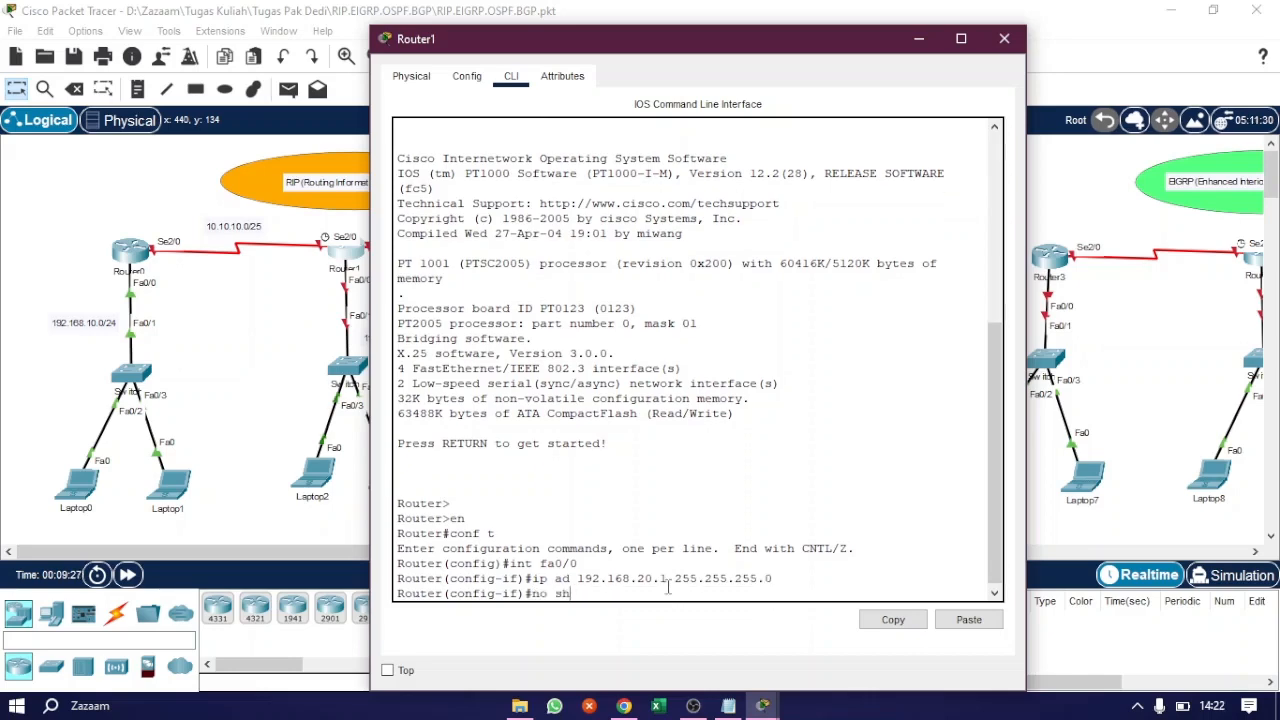
key("Return")
key("Return")
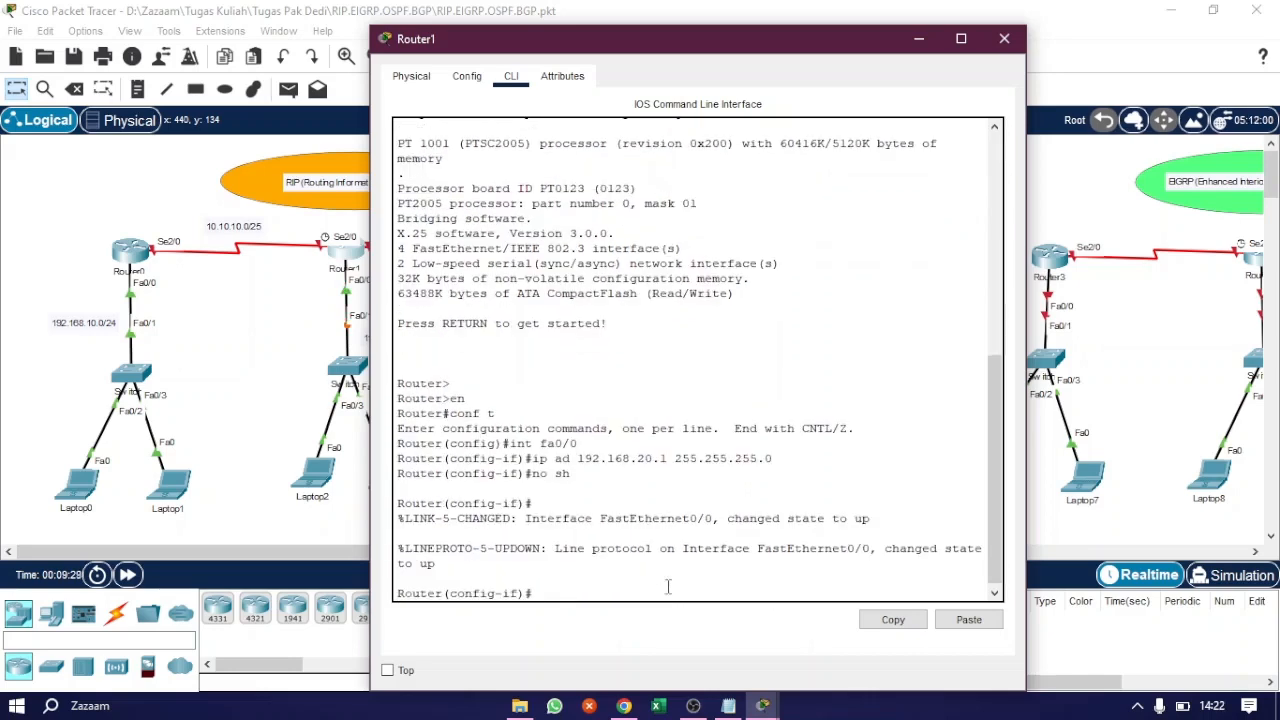
Step: Assign 10.10.10.2 with mask 255.255.255.128 to Router1's se2/0 interface, enable it with no sh, and move the window off the RIP topology
type("int se2/-")
key("BackSpace")
type("0")
key("Return")
type("ip ad")
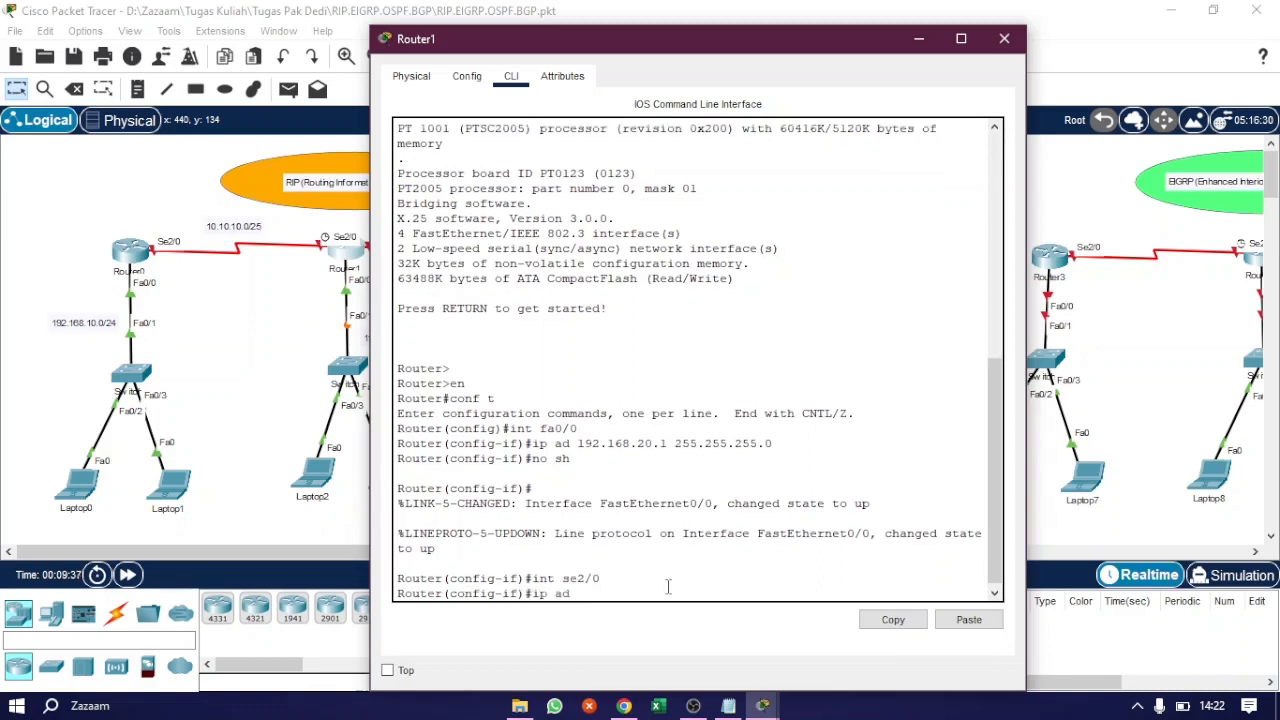
type(" 10.10.10.2 2")
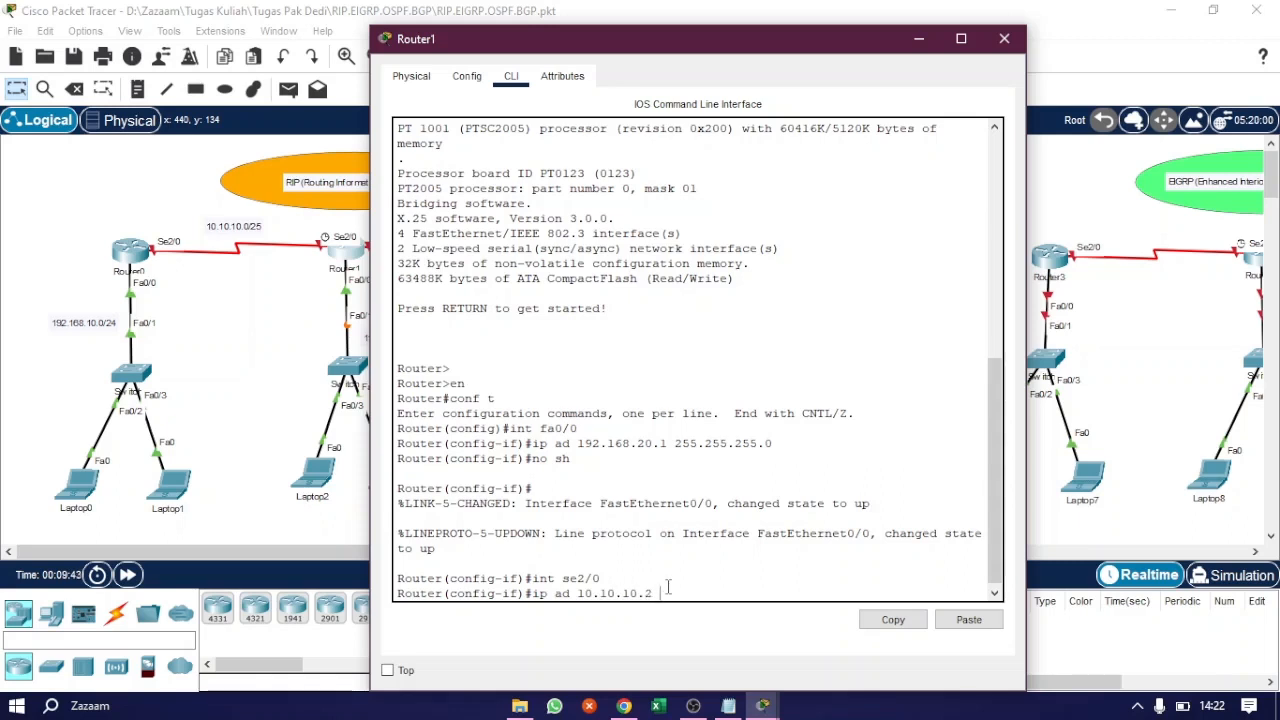
type("55.255.255.128")
key("Return")
type("no sh")
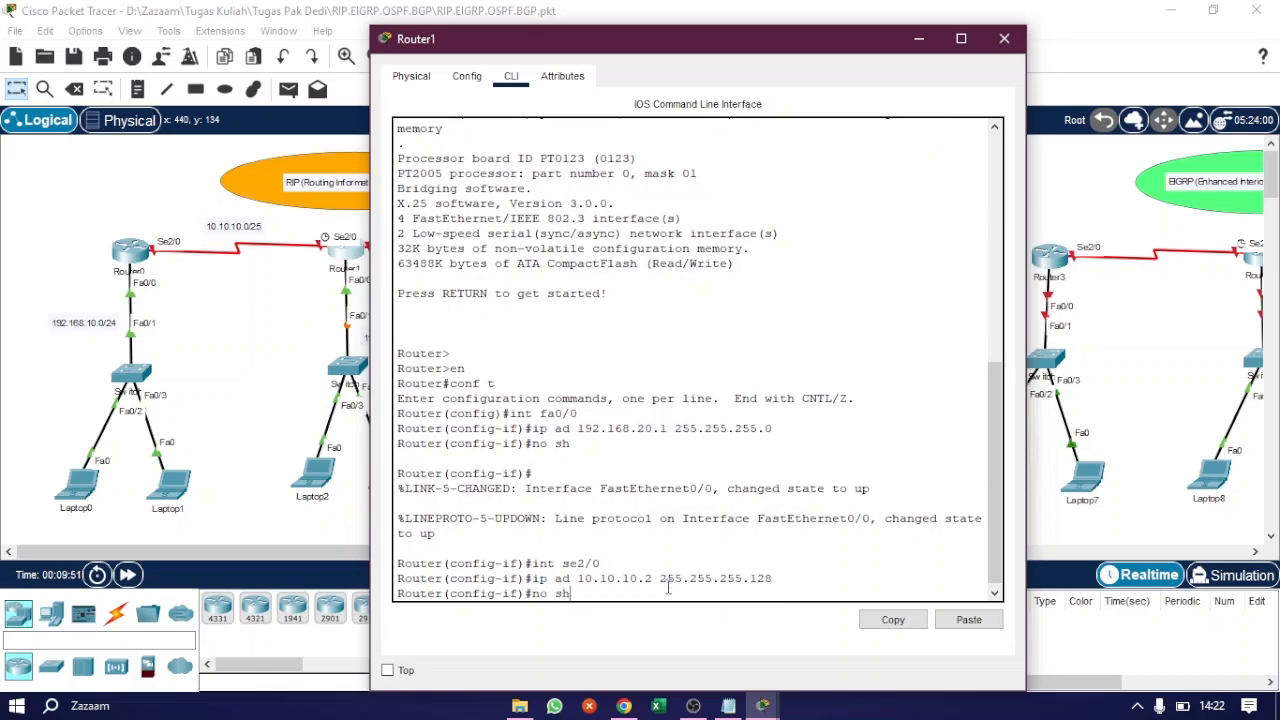
key("Return")
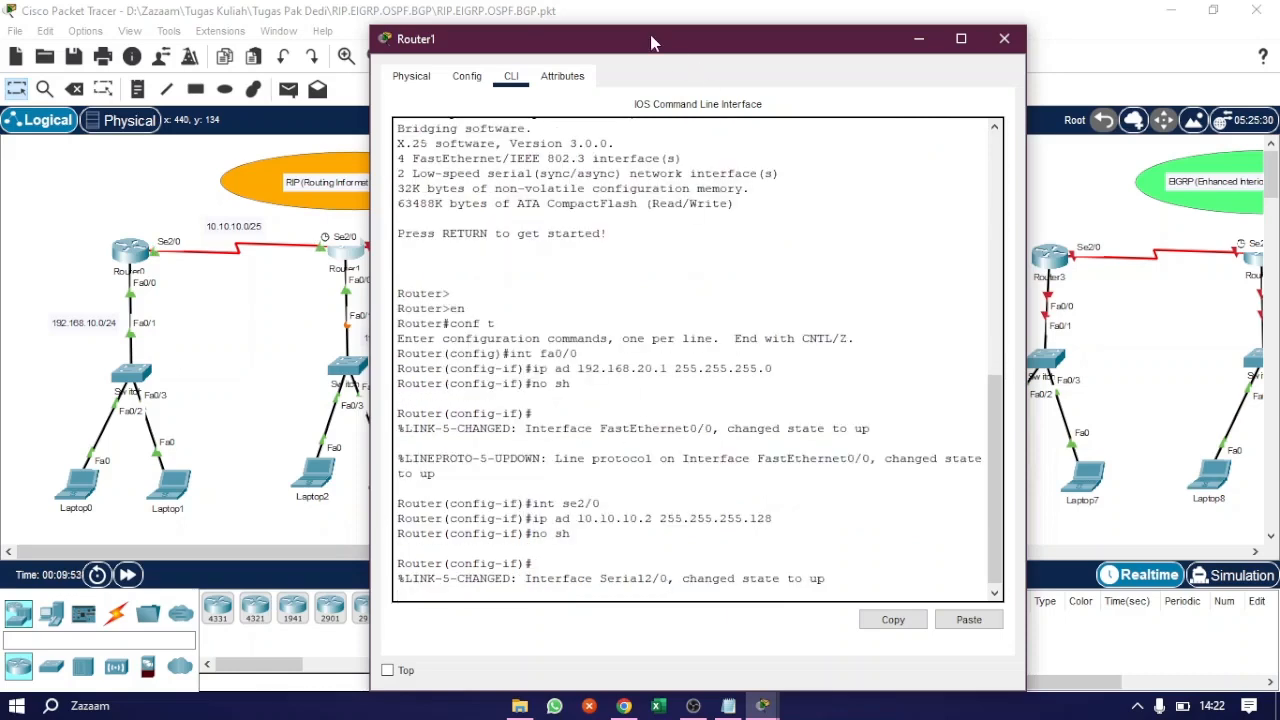
left_click_drag(650, 34, 840, 38)
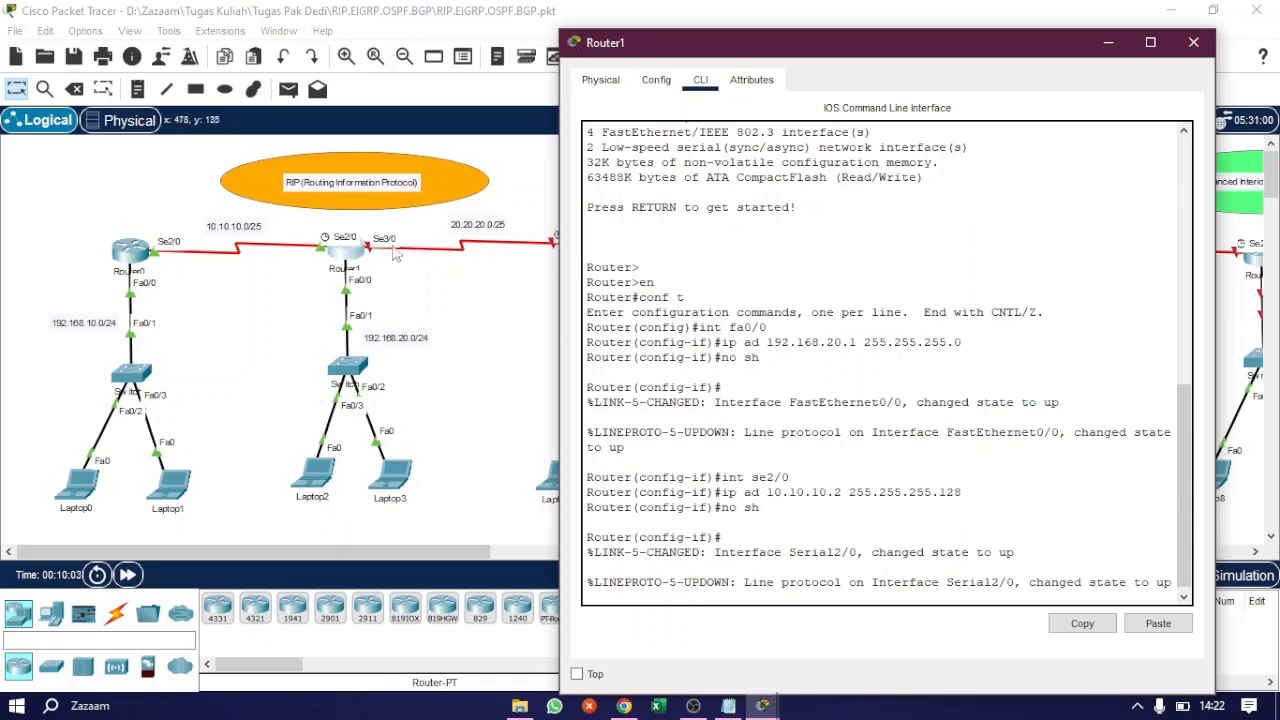
Step: Enter the configuration mode of Router1's serial interface with int se3/0
key("Return")
key("Return")
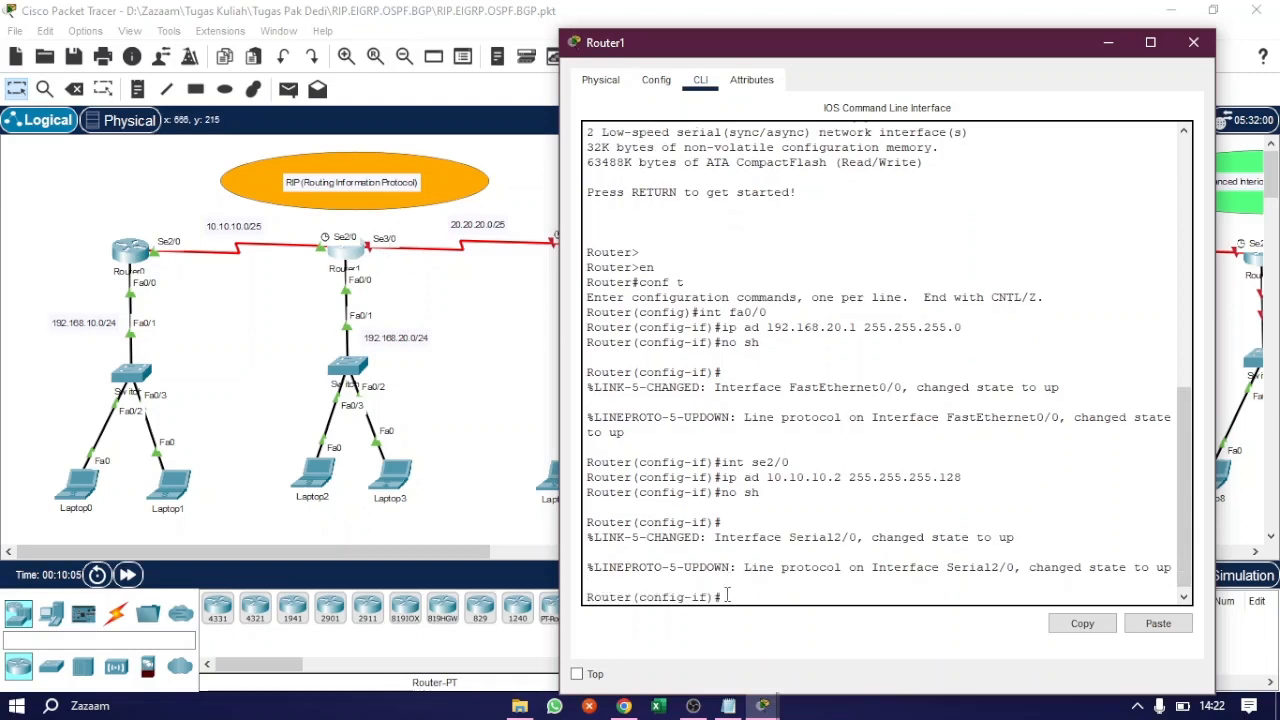
type("int s")
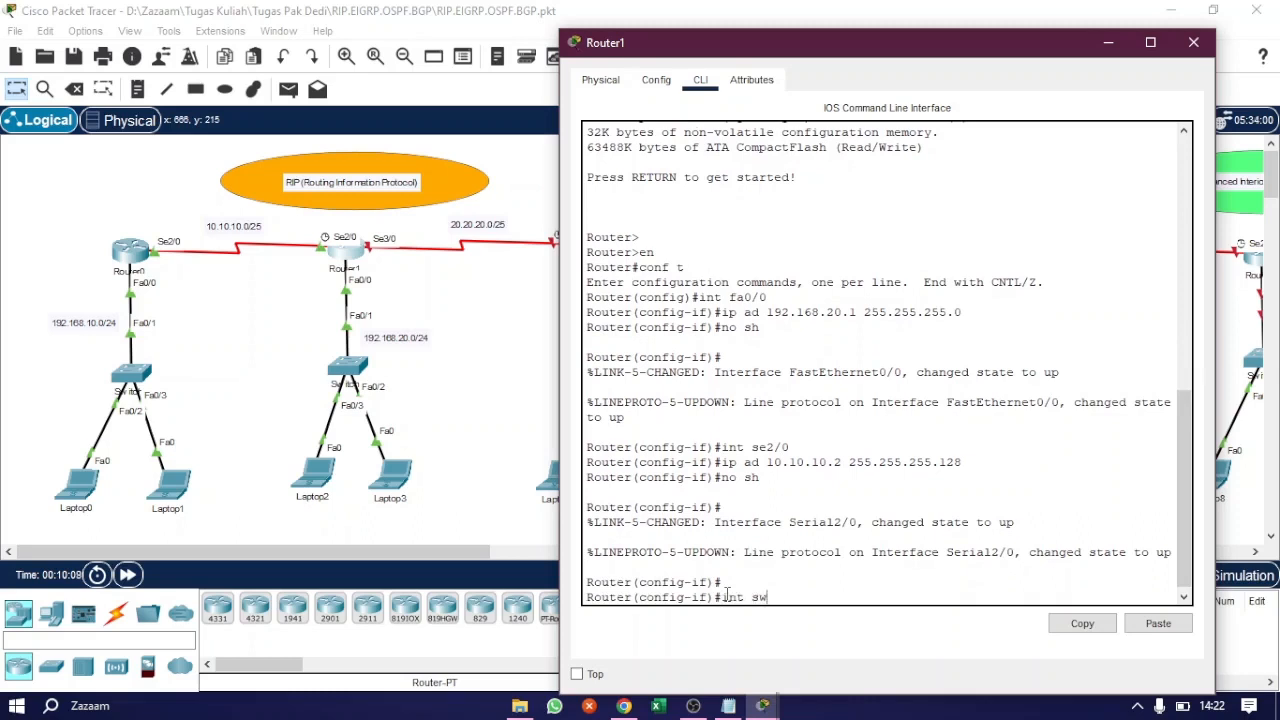
type("w")
key("BackSpace")
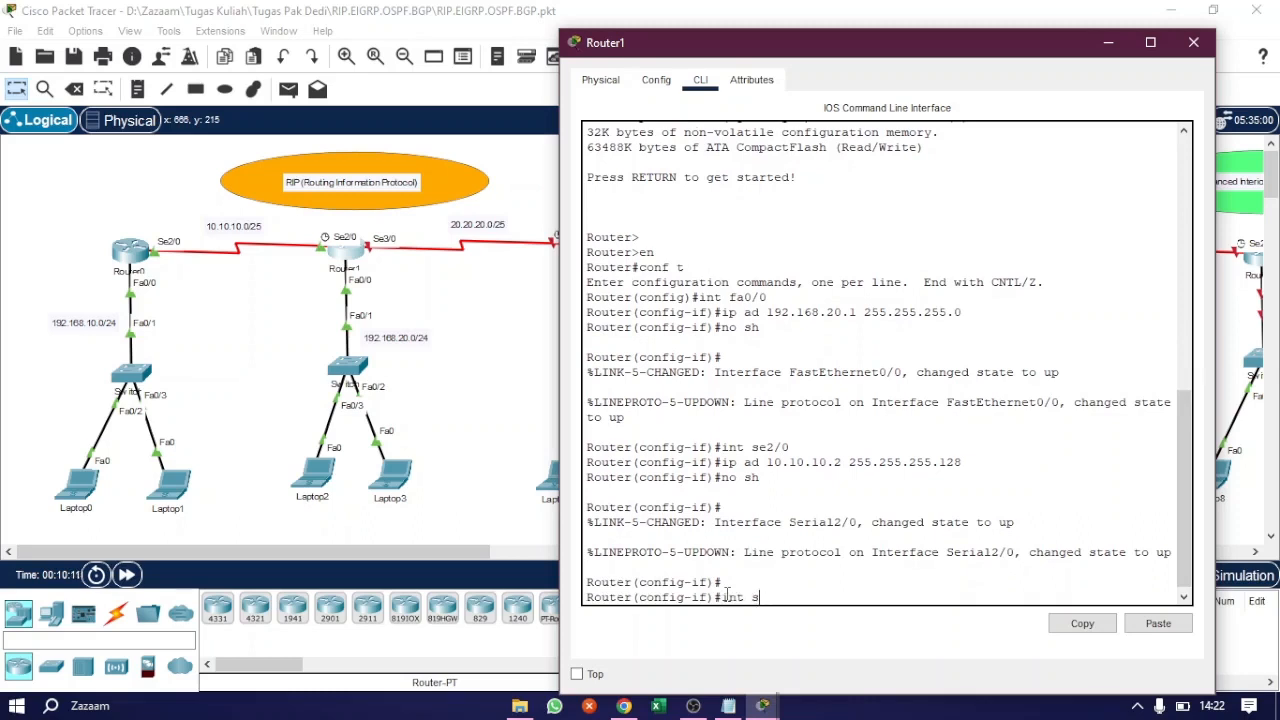
type("e3")
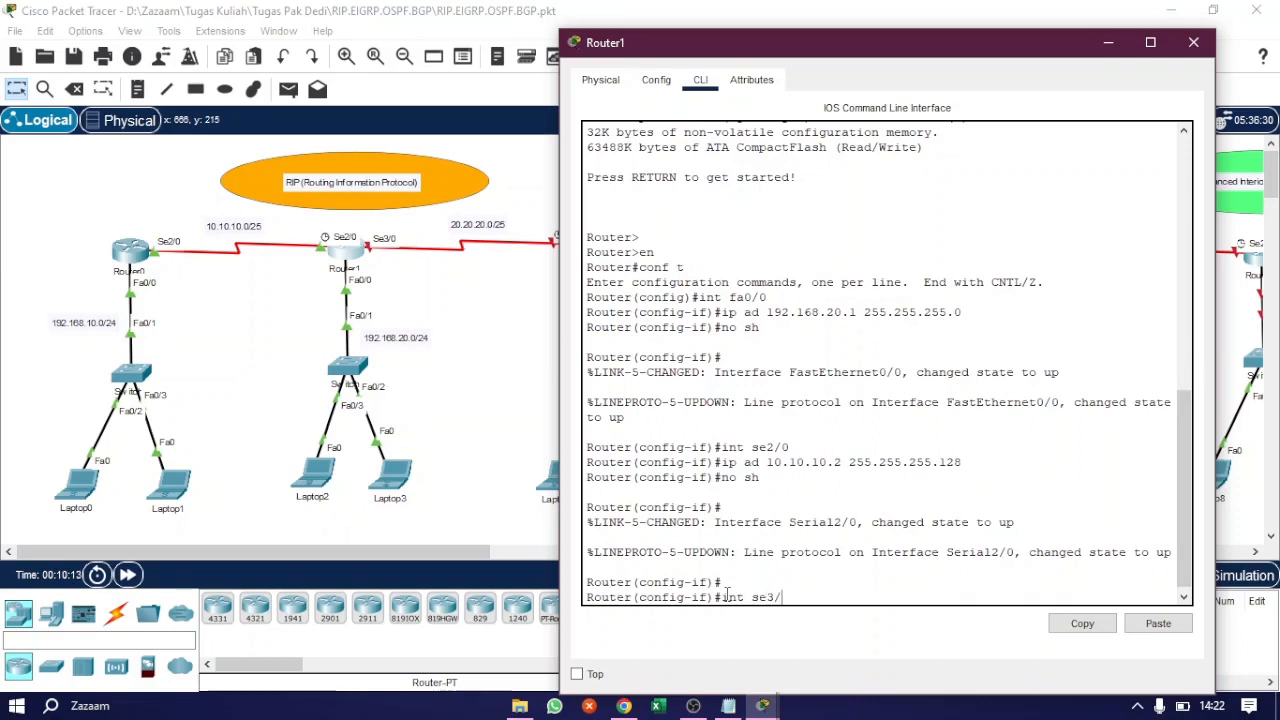
type("/0")
key("Return")
Step: Assign 20.20.20.1 with mask 255.255.255.128 to Router1's se3/0 interface using ip ad
type("ip ")
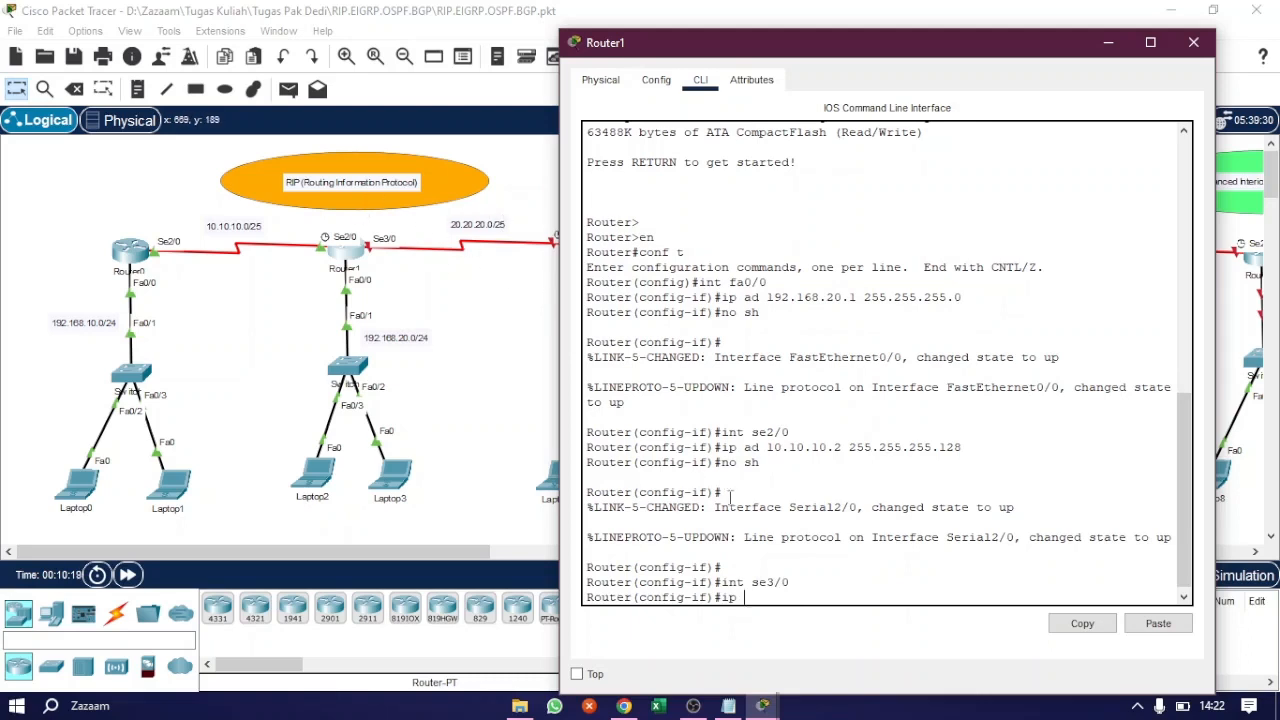
type("20.20.20.1 255.255.255.")
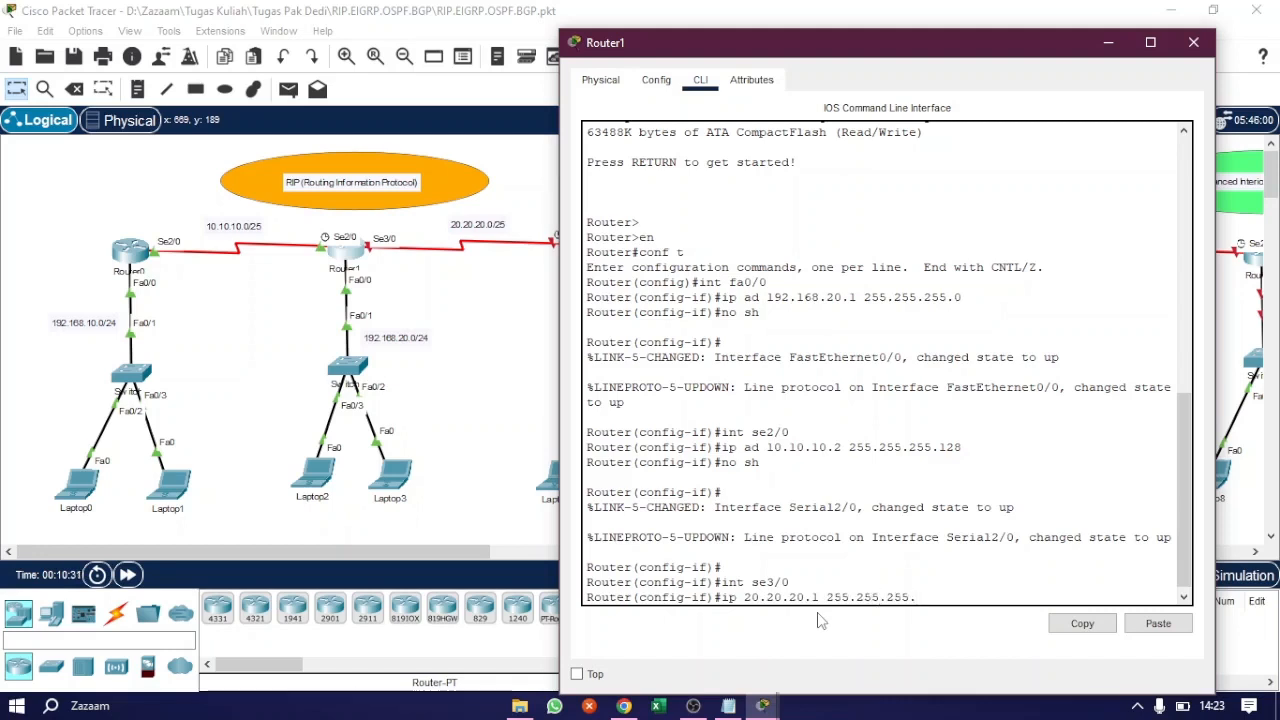
type("128")
key("Return")
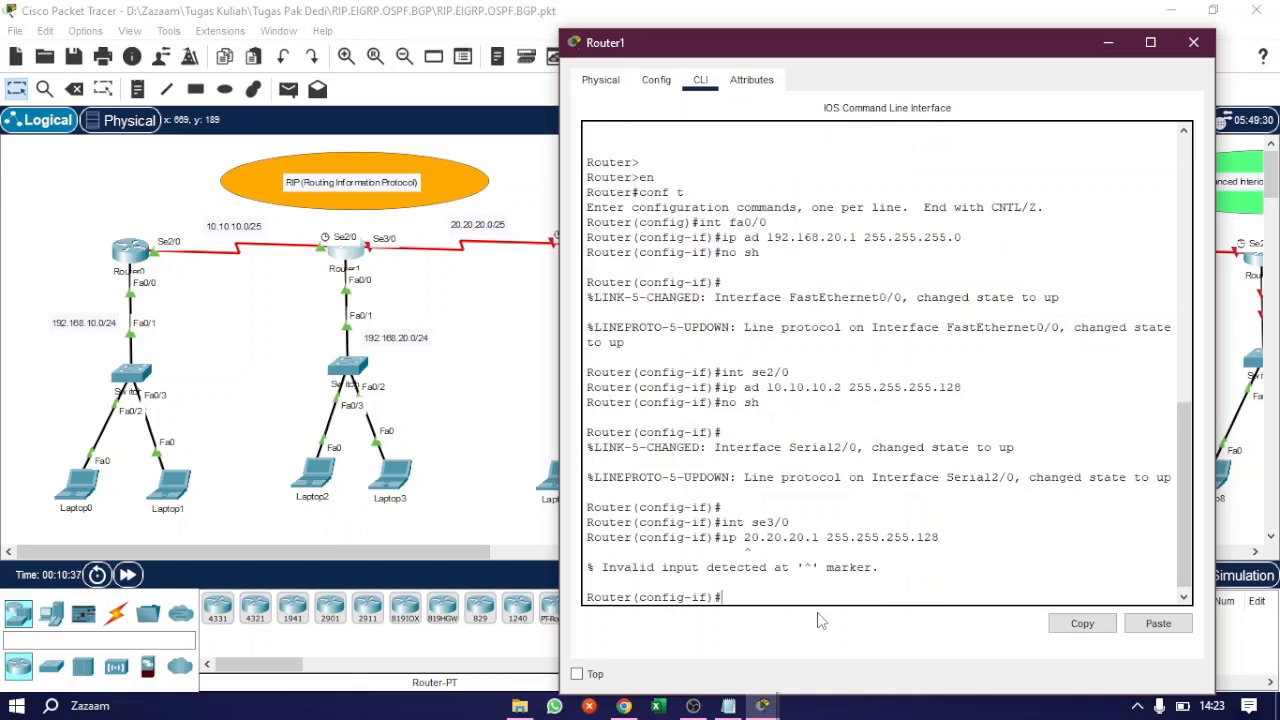
key("Up")
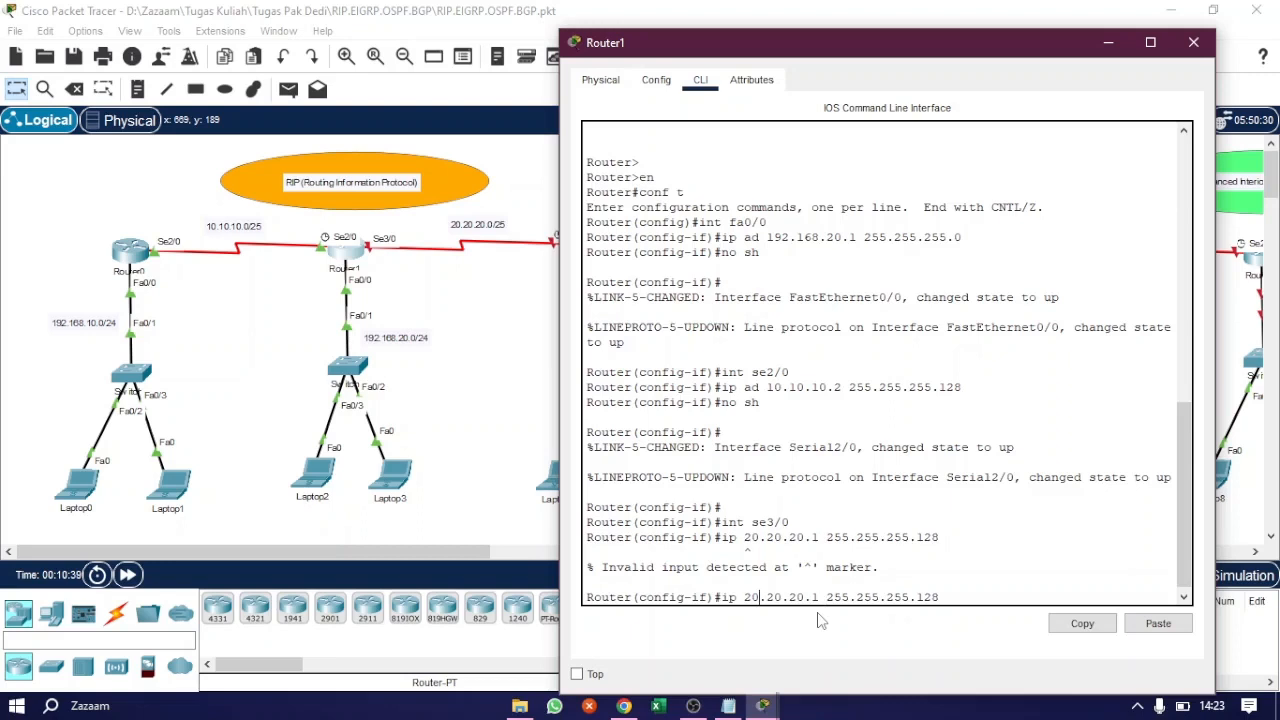
type("ad")
key("Return")
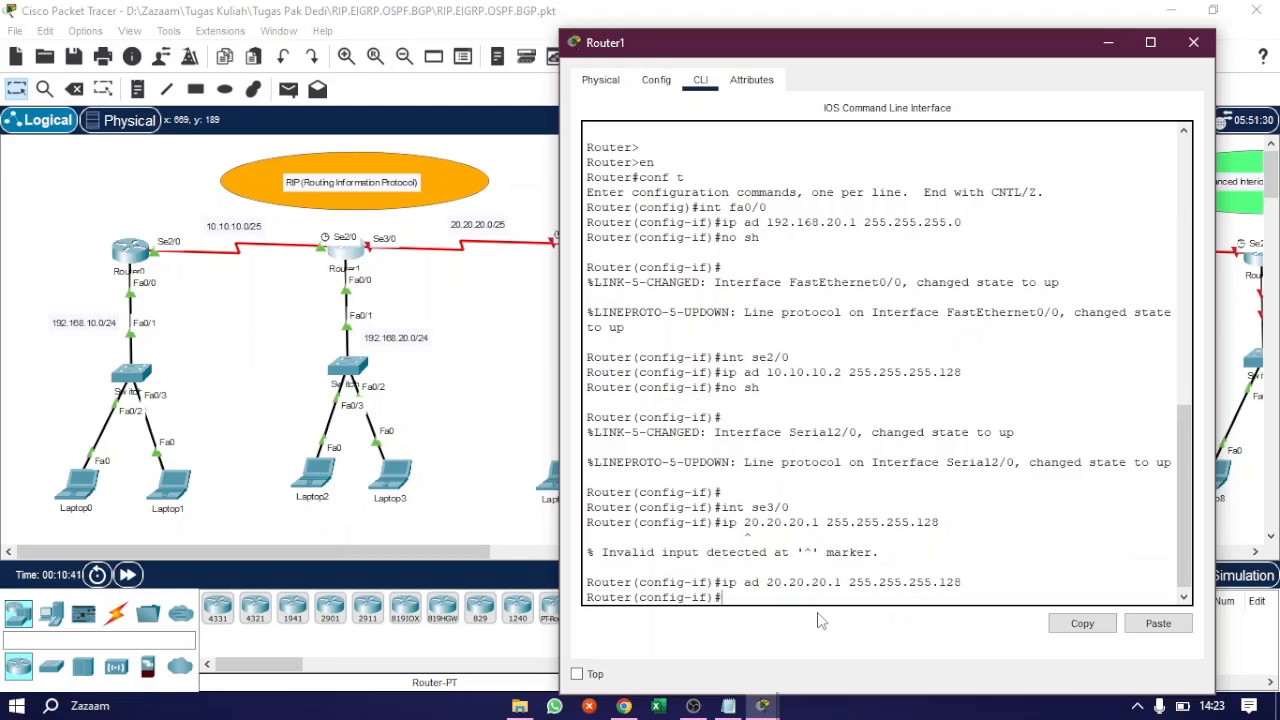
Step: Enable Router1's se3/0 interface with no sh and close the router window
type("no sh")
key("Return")
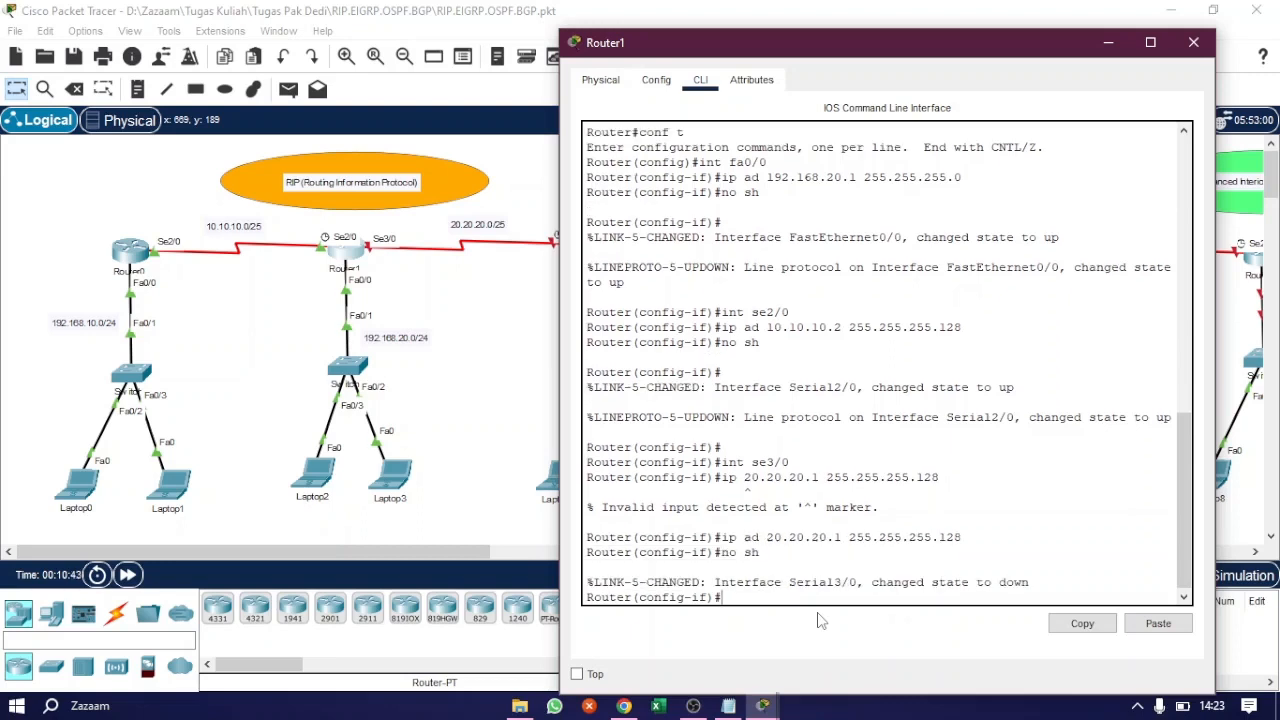
key("Return")
key("Return")
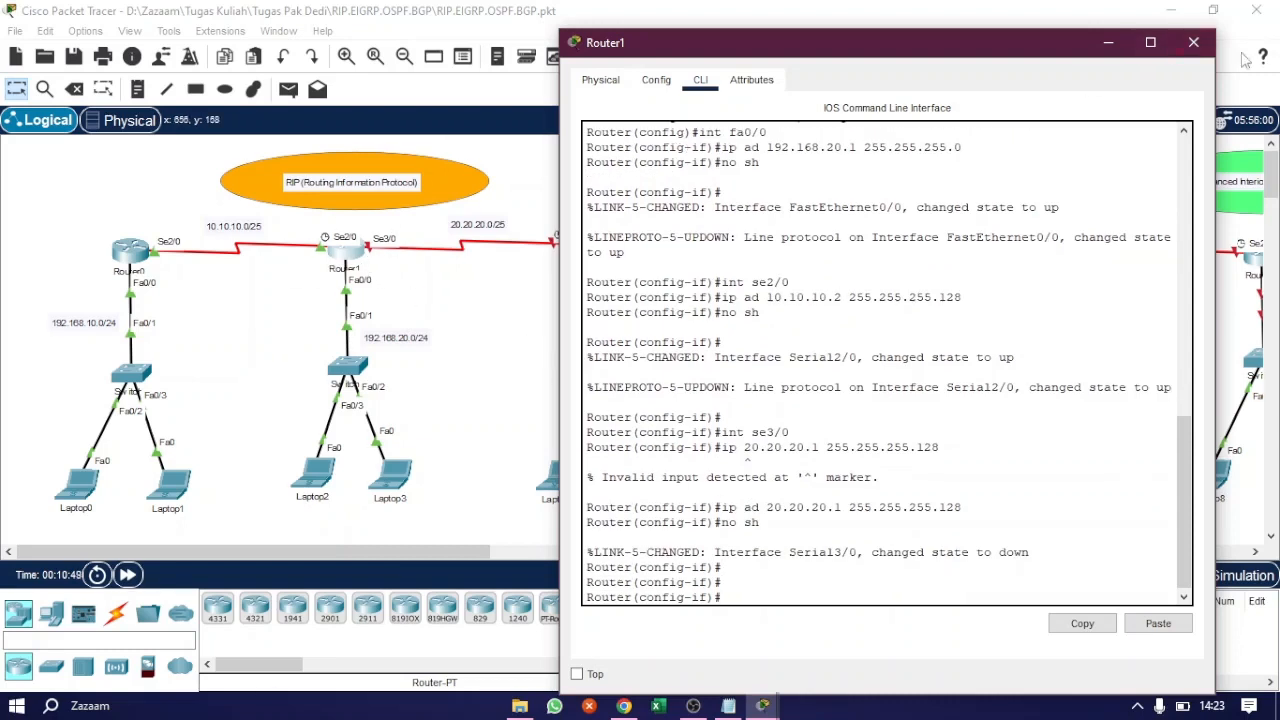
left_click_drag(812, 46, 920, 58)
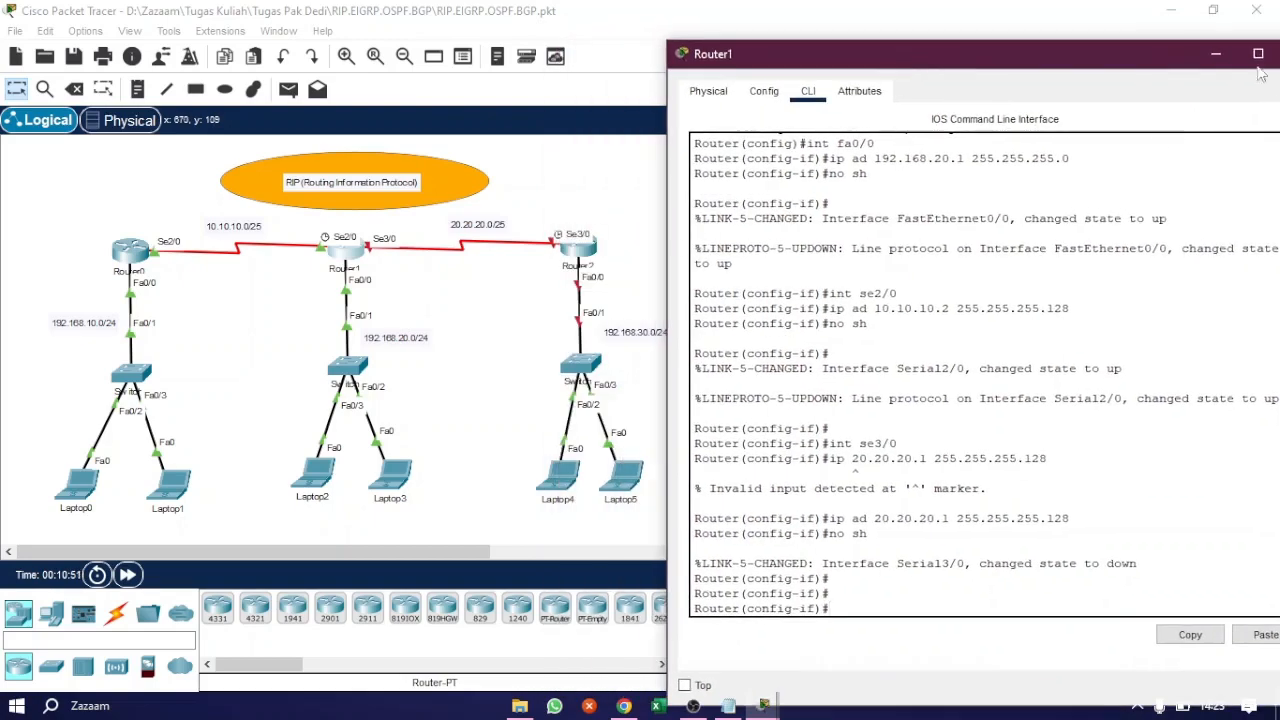
left_click_drag(1189, 56, 1053, 58)
left_click(1133, 53)
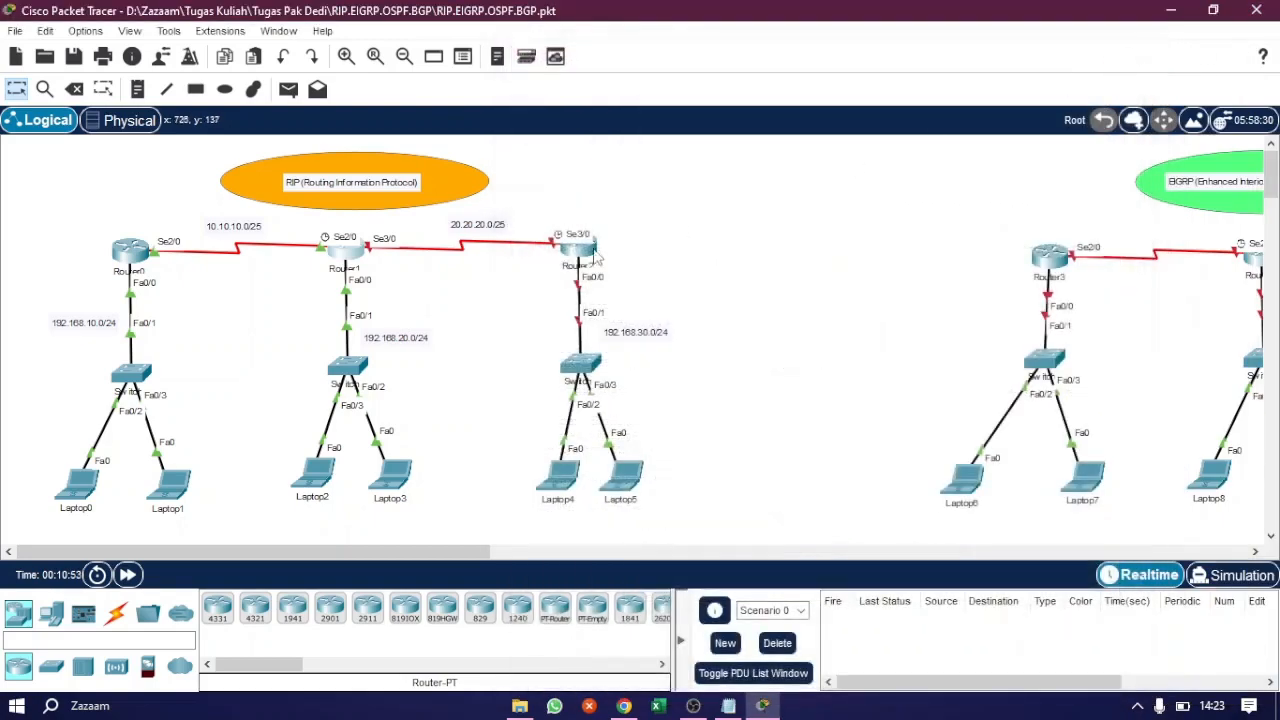
Step: Open Router2's command line and enter global configuration mode with en and conf t
left_click(580, 250)
left_click(511, 76)
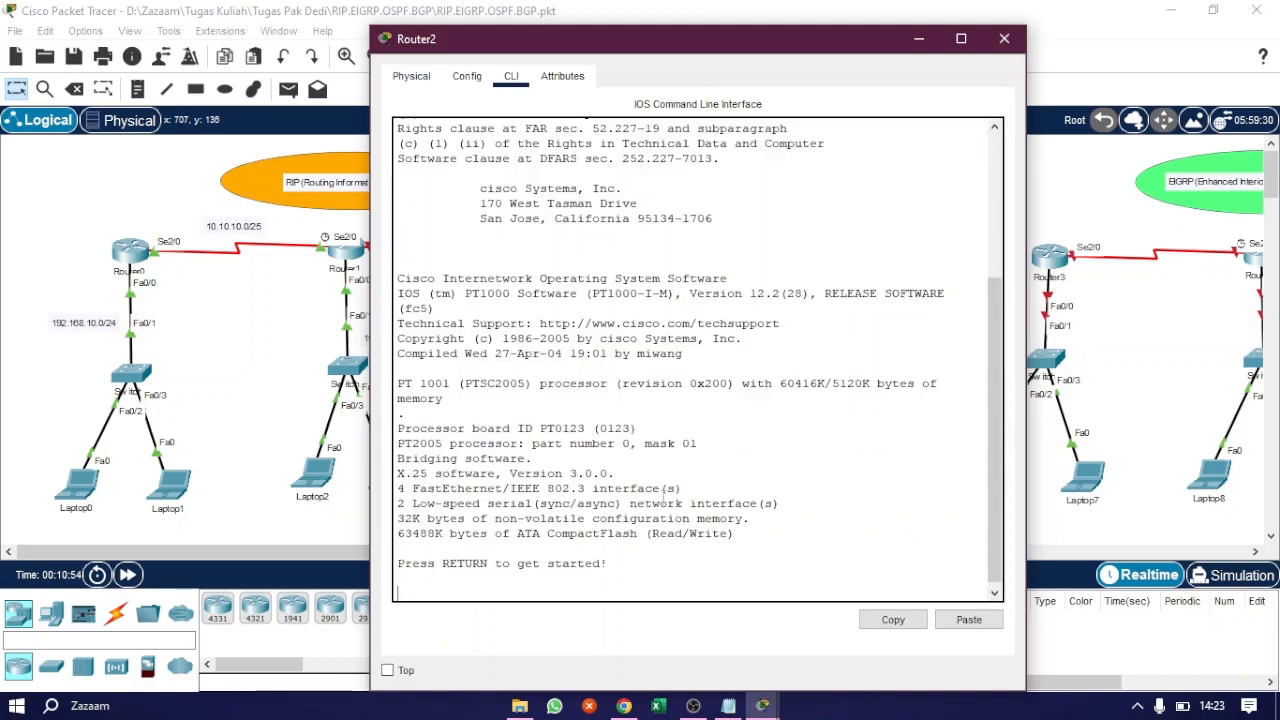
key("Return")
key("Return")
key("Return")
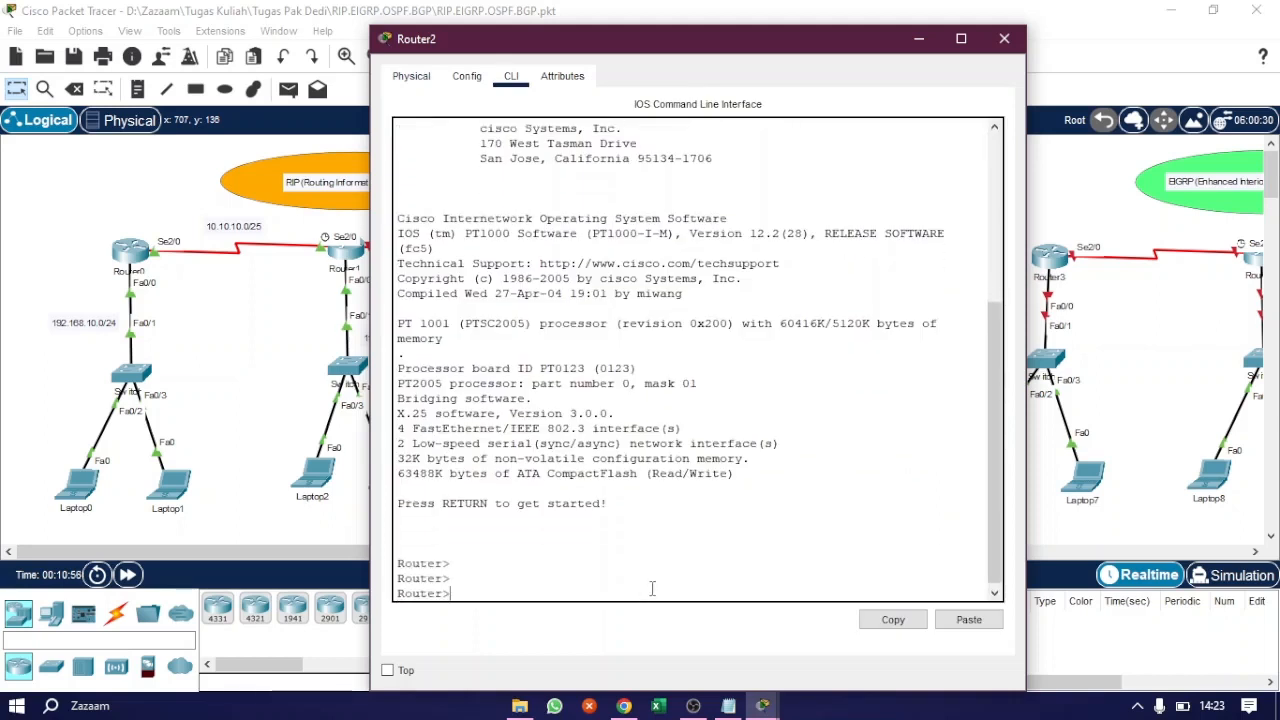
type("en")
key("Return")
type("conf t")
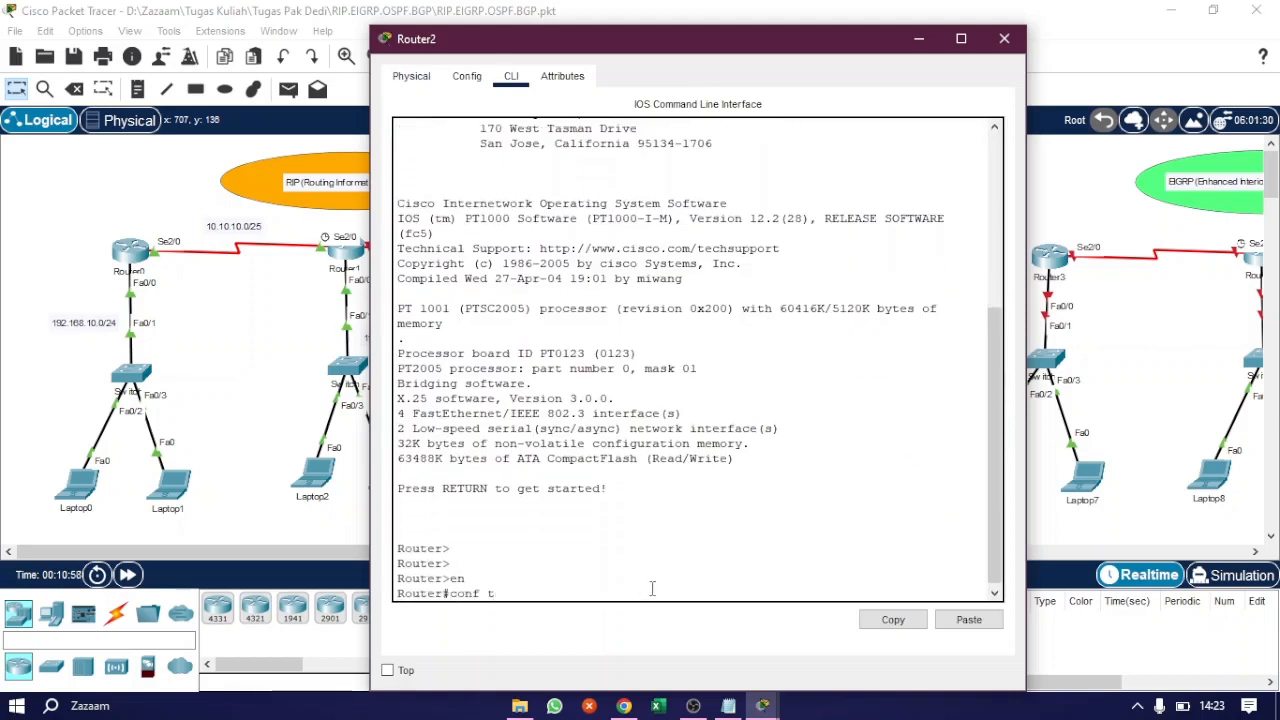
key("Return")
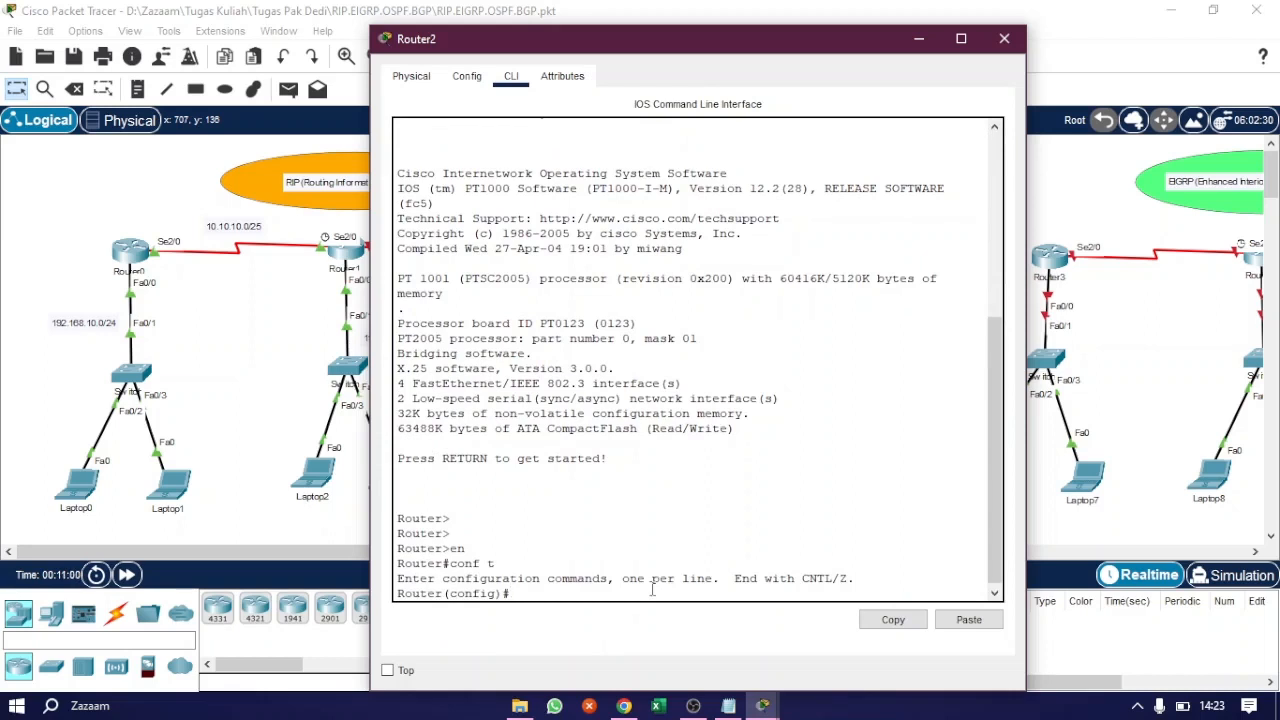
Step: Assign 192.168.30.1 with mask 255.255.255.0 to Router2's fa0/0 interface and enable it with no sh
type("int fa0/0")
key("Return")
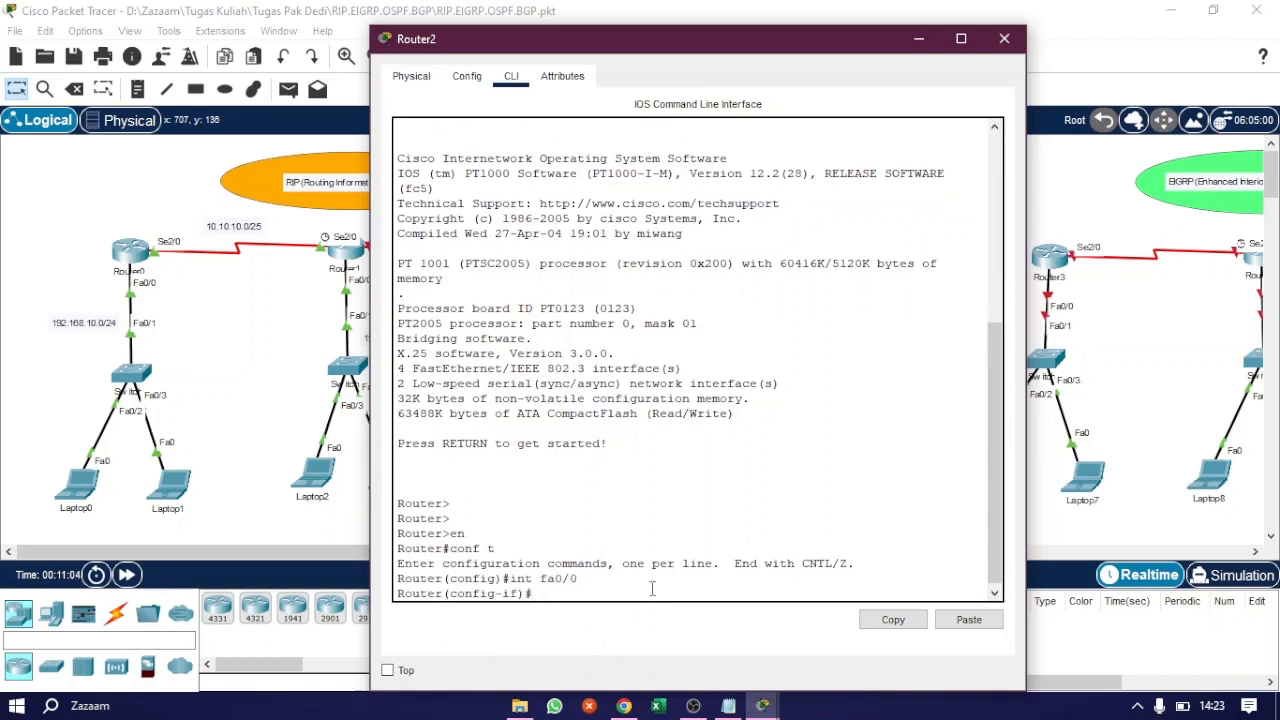
type("ip ad 192.168.30.1 255.2")
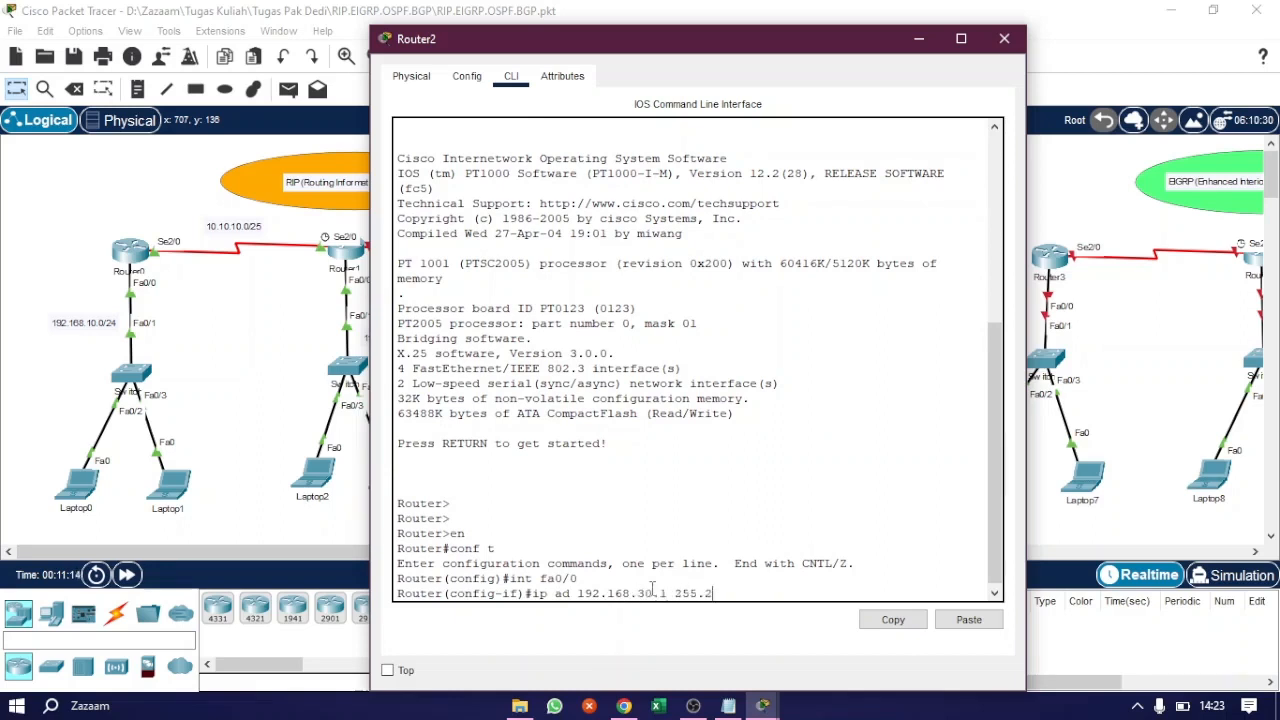
type("55.255")
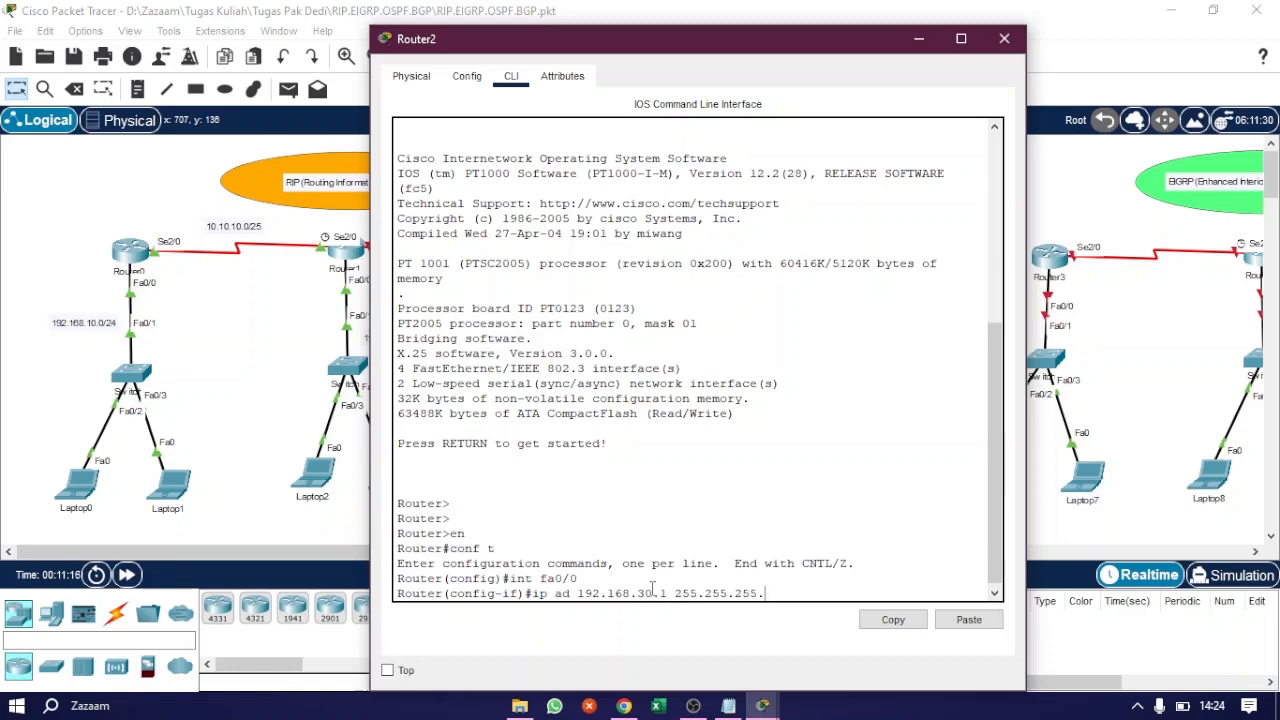
type(".0")
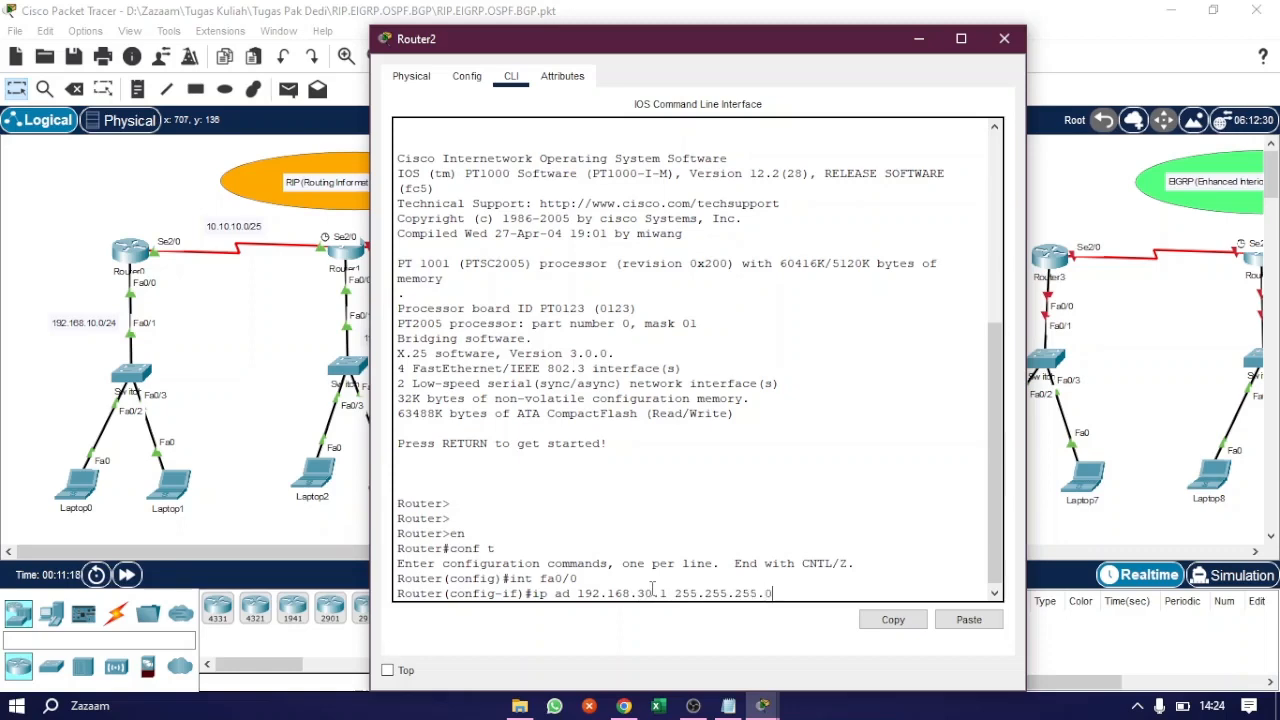
key("Return")
type("no sh")
key("Return")
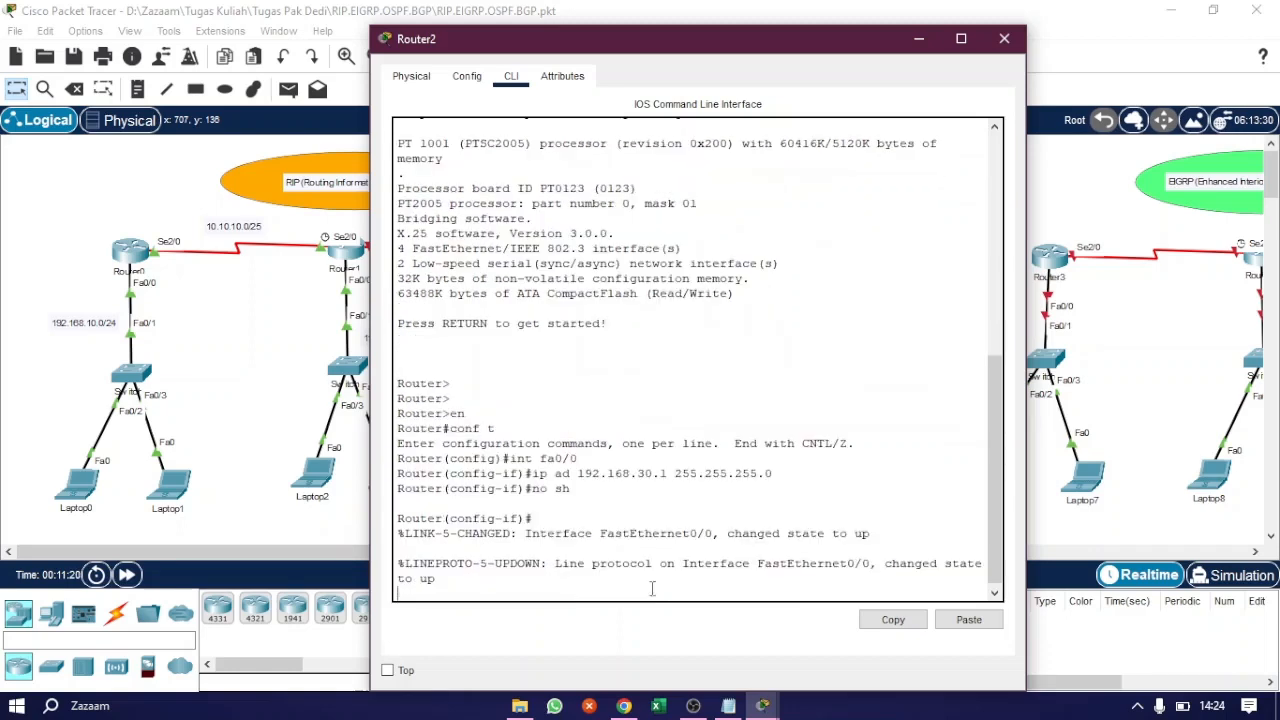
Step: Select Router2's se3/0 interface and assign it 20.20.20.2 with mask 255.255.255.128
key("Return")
type("int")
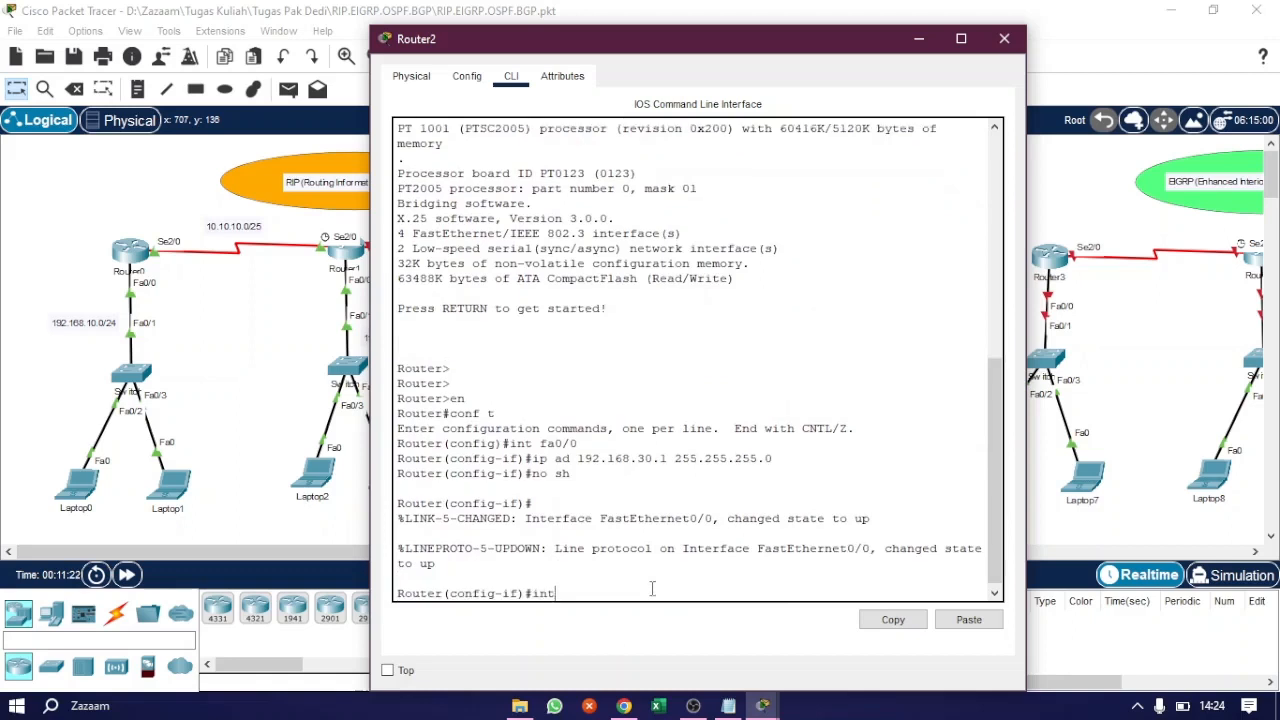
type(" se3/0")
key("Return")
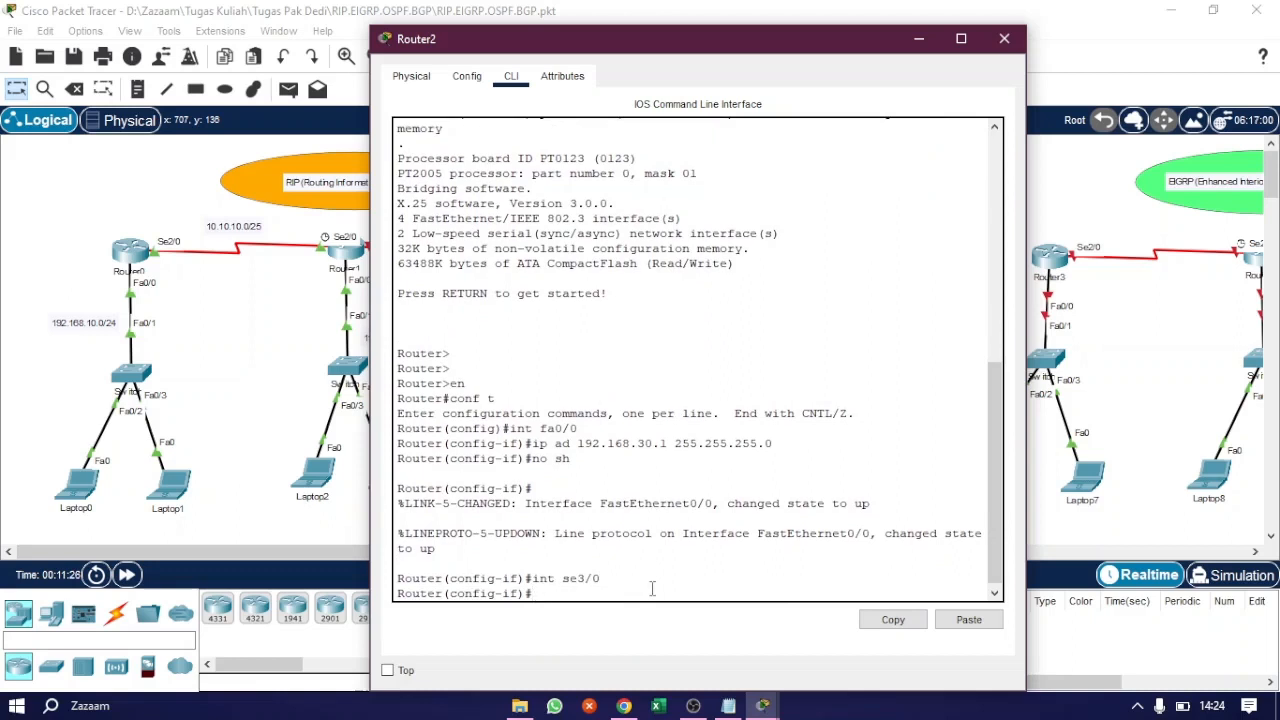
type("ip ad 20.20.20.2")
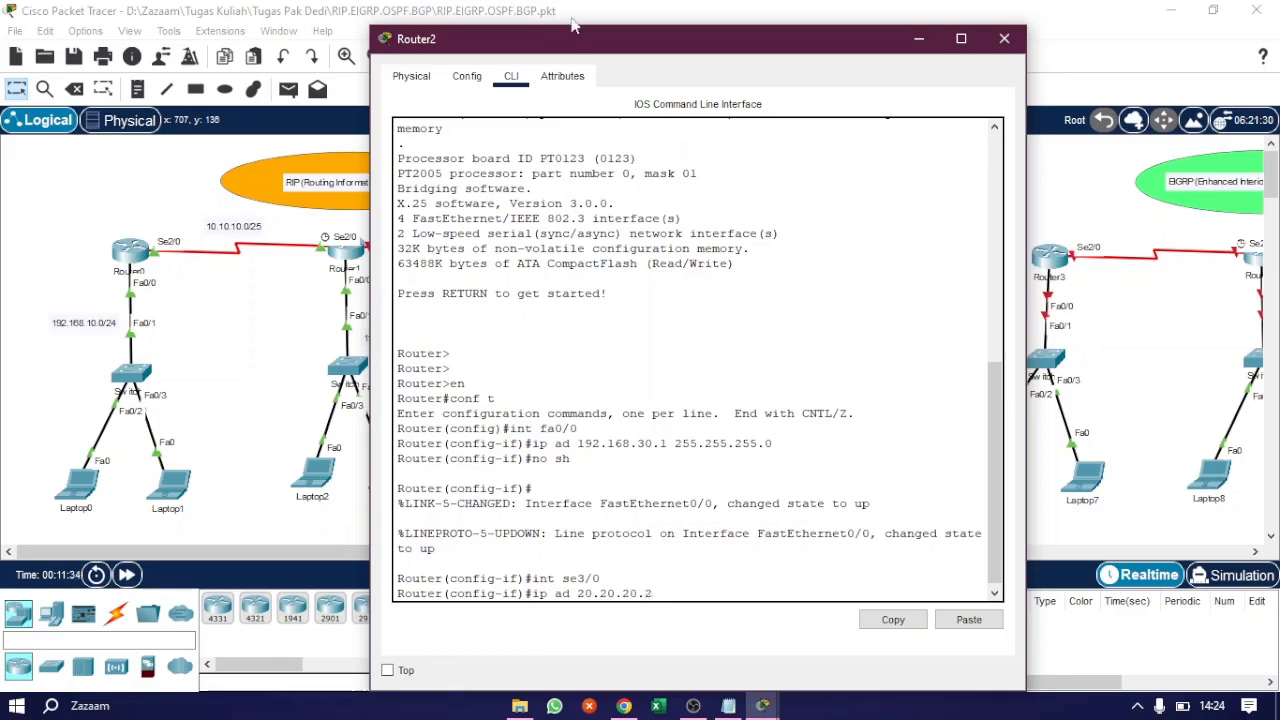
left_click_drag(577, 38, 745, 33)
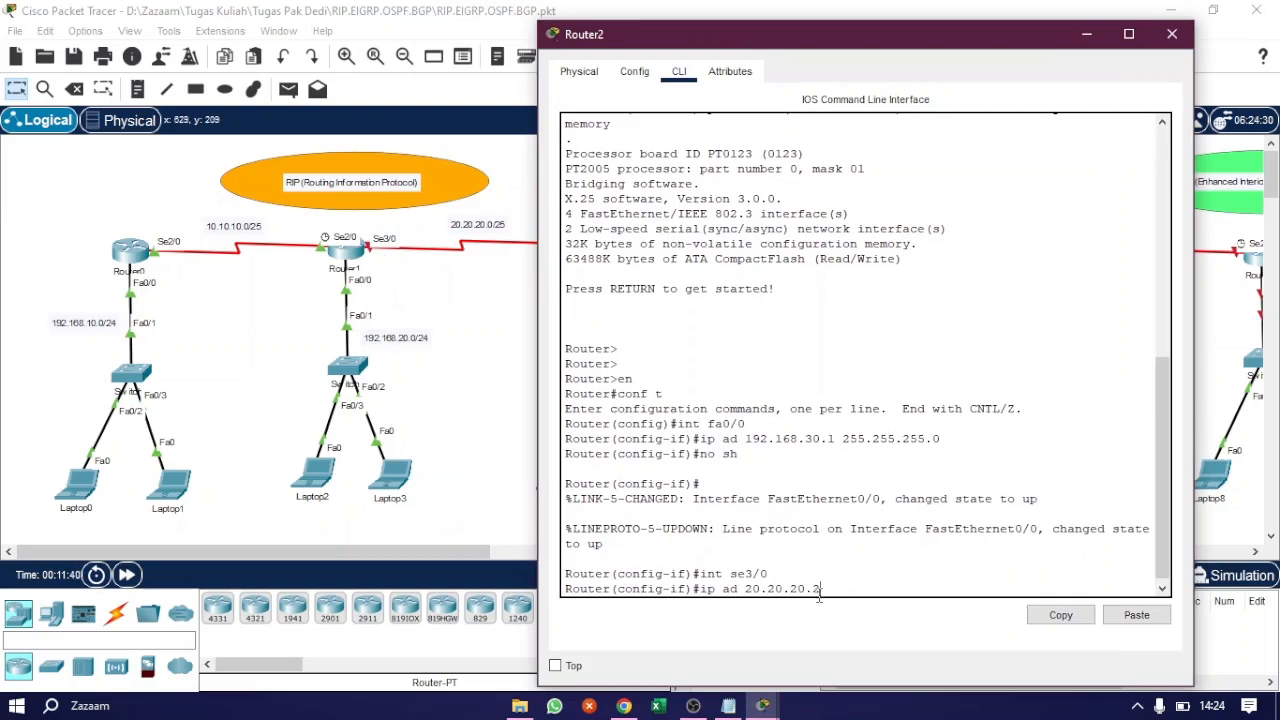
left_click_drag(670, 46, 617, 36)
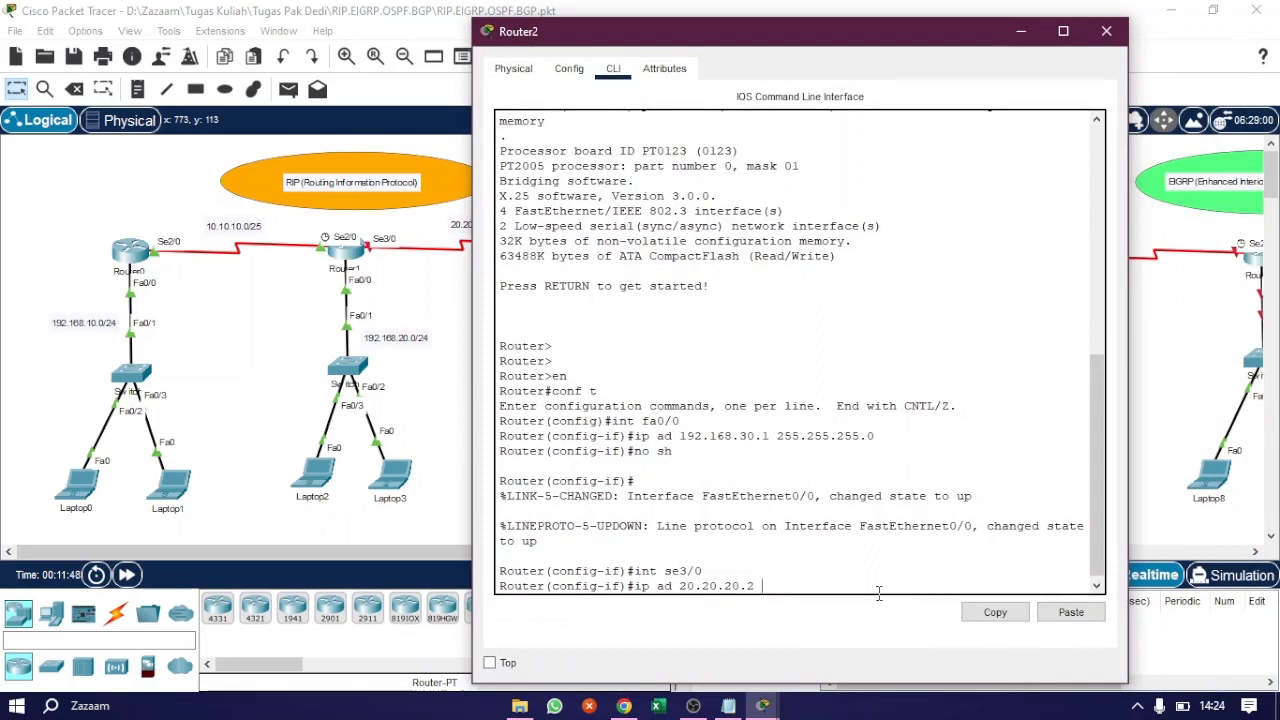
type("255.255m2")
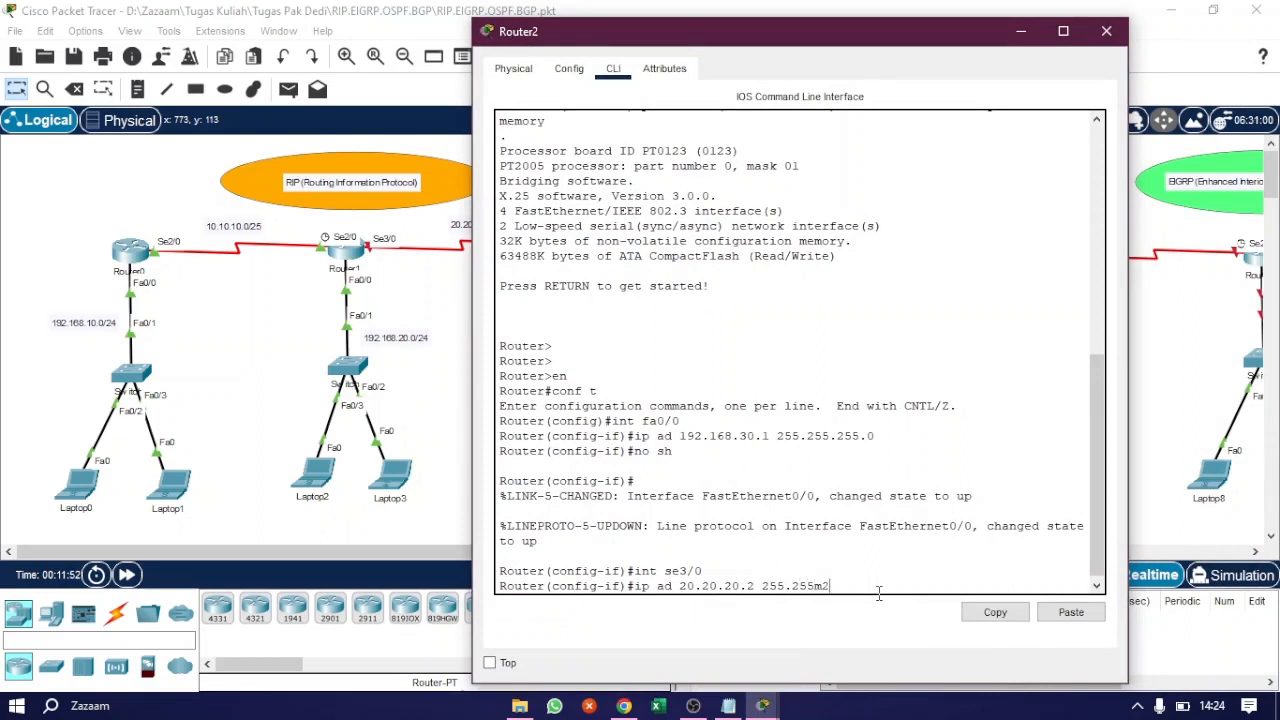
key("BackSpace")
key("BackSpace")
type(".255.128")
key("Return")
Step: Enable Router2's se3/0 interface with no sh and close the router window
type("no s")
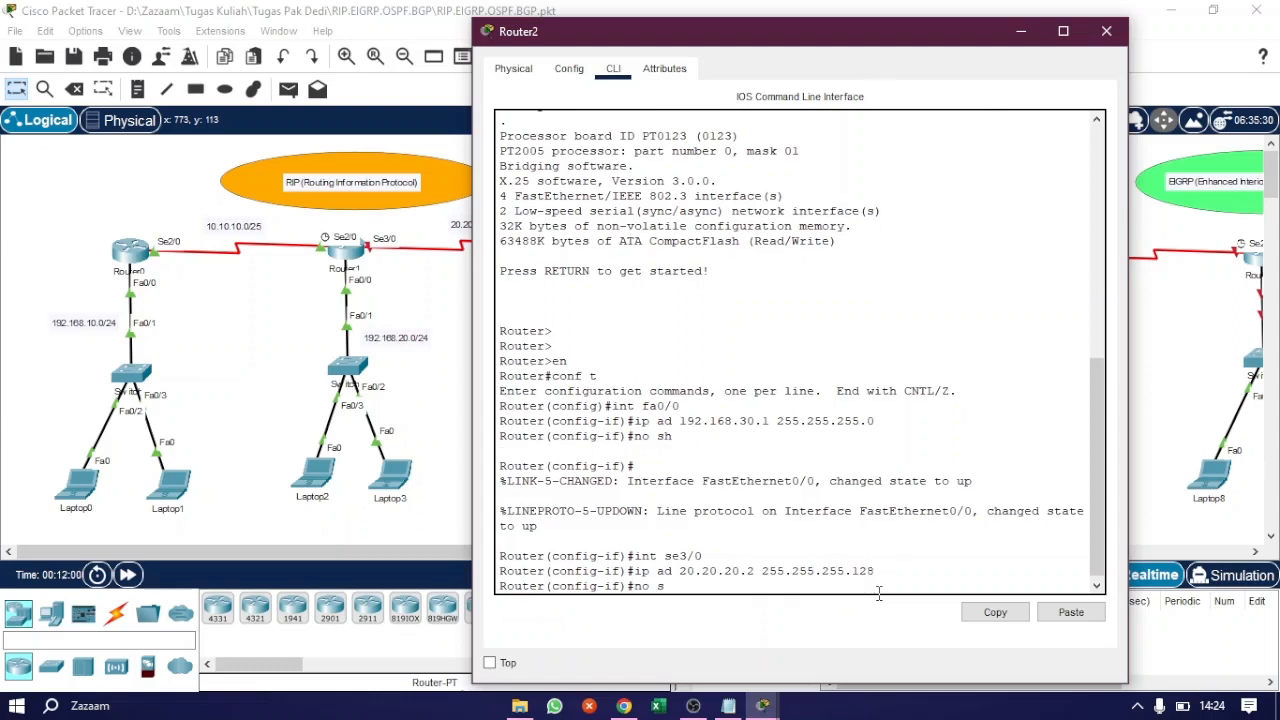
type("h")
key("Return")
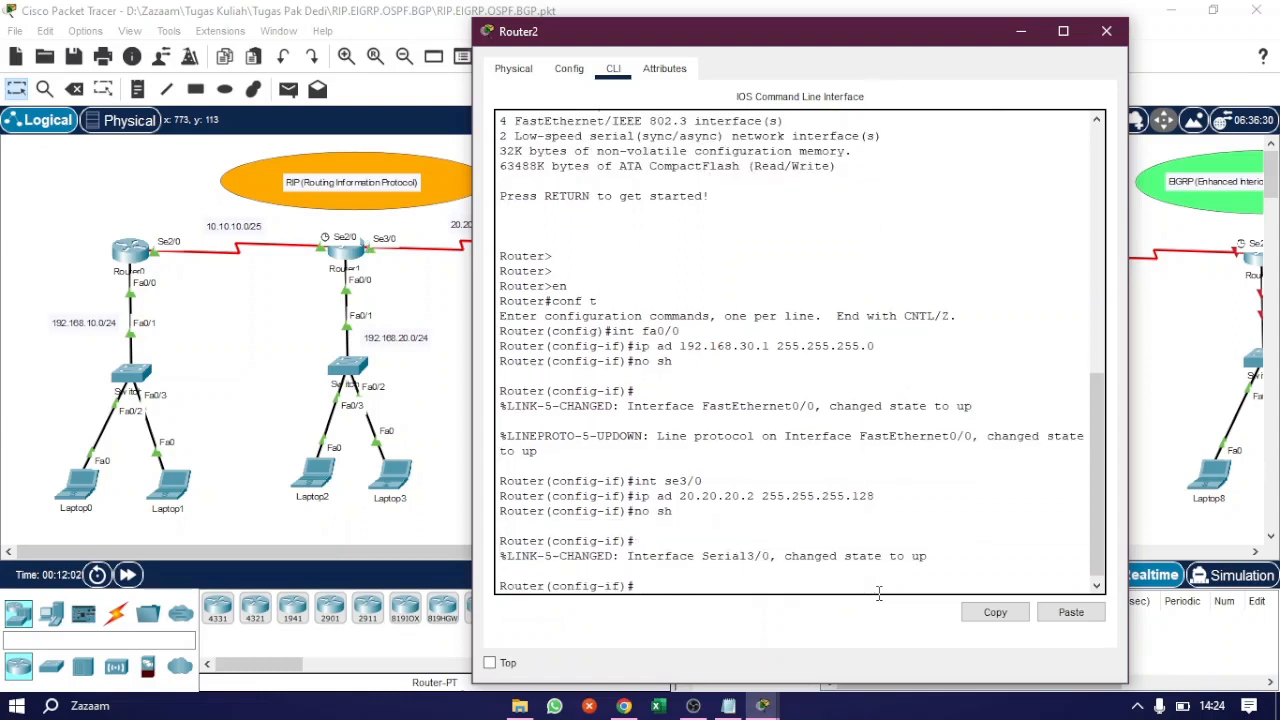
left_click(1106, 31)
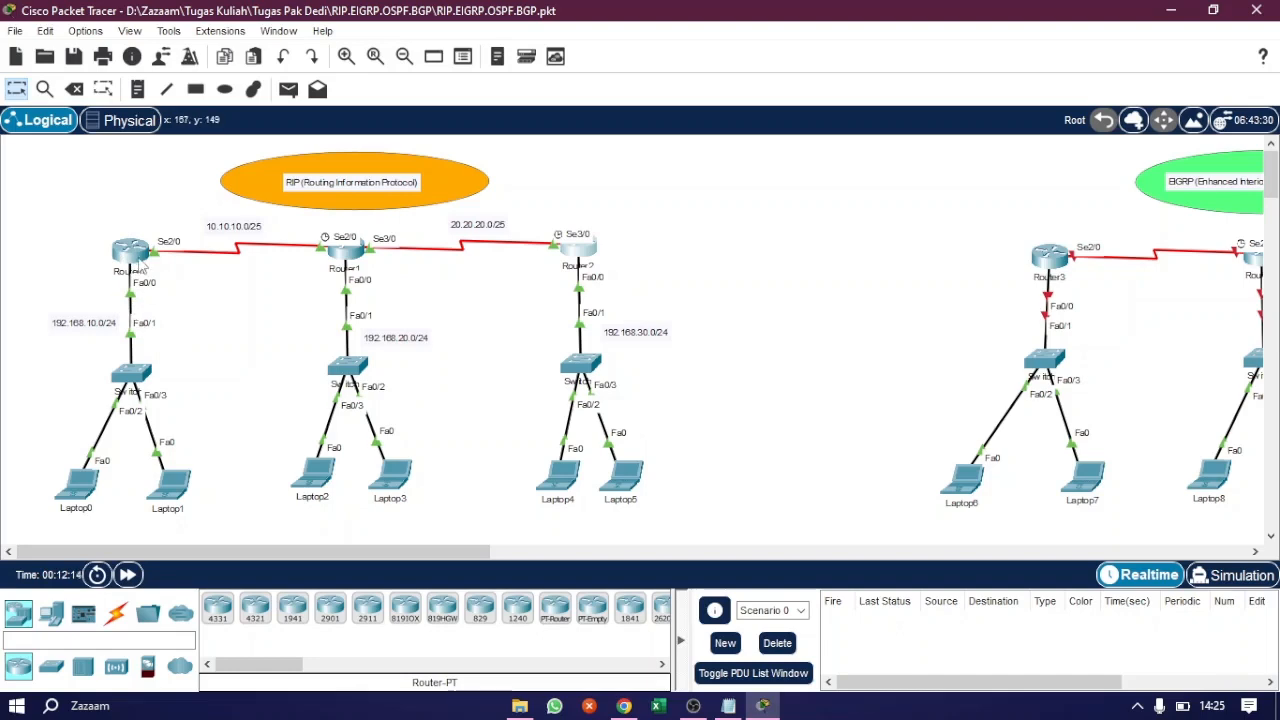
Step: Reopen Router0's command line and place the 1. RIP.txt notes in Notepad beside it, showing the RIP configuration commands
mouse_move(140, 262)
left_click(133, 252)
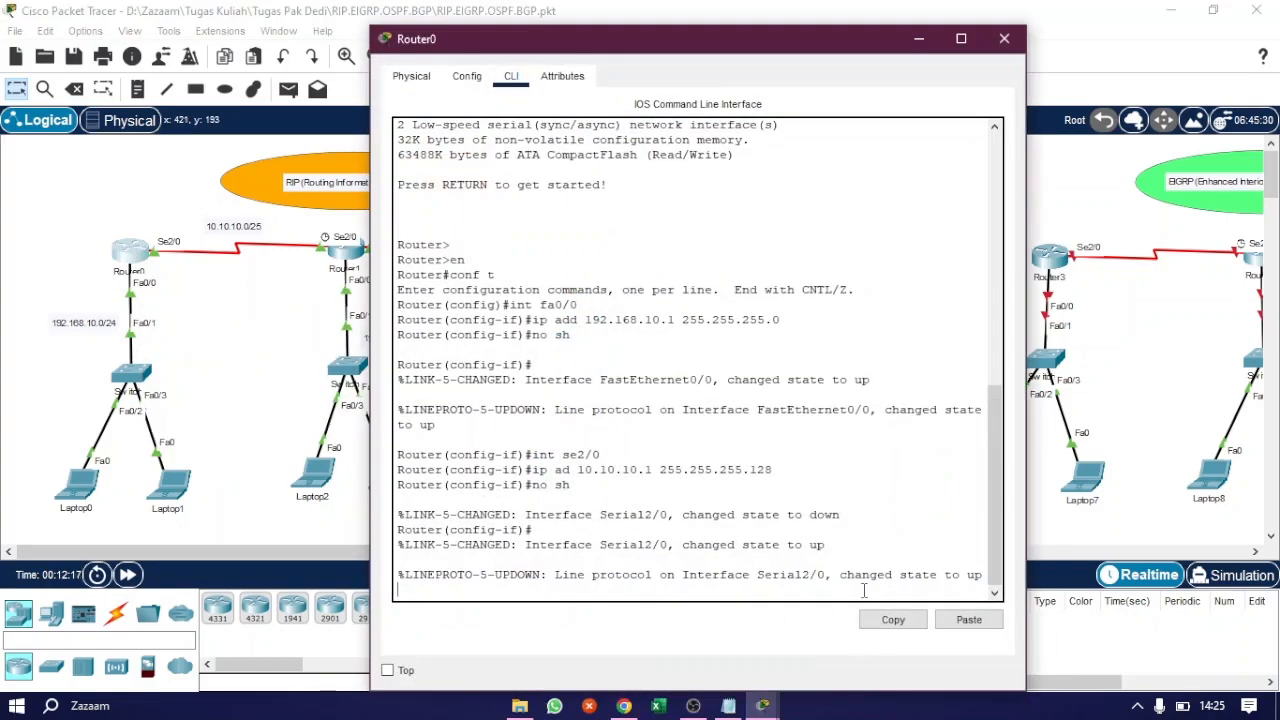
key("Return")
key("Return")
key("Return")
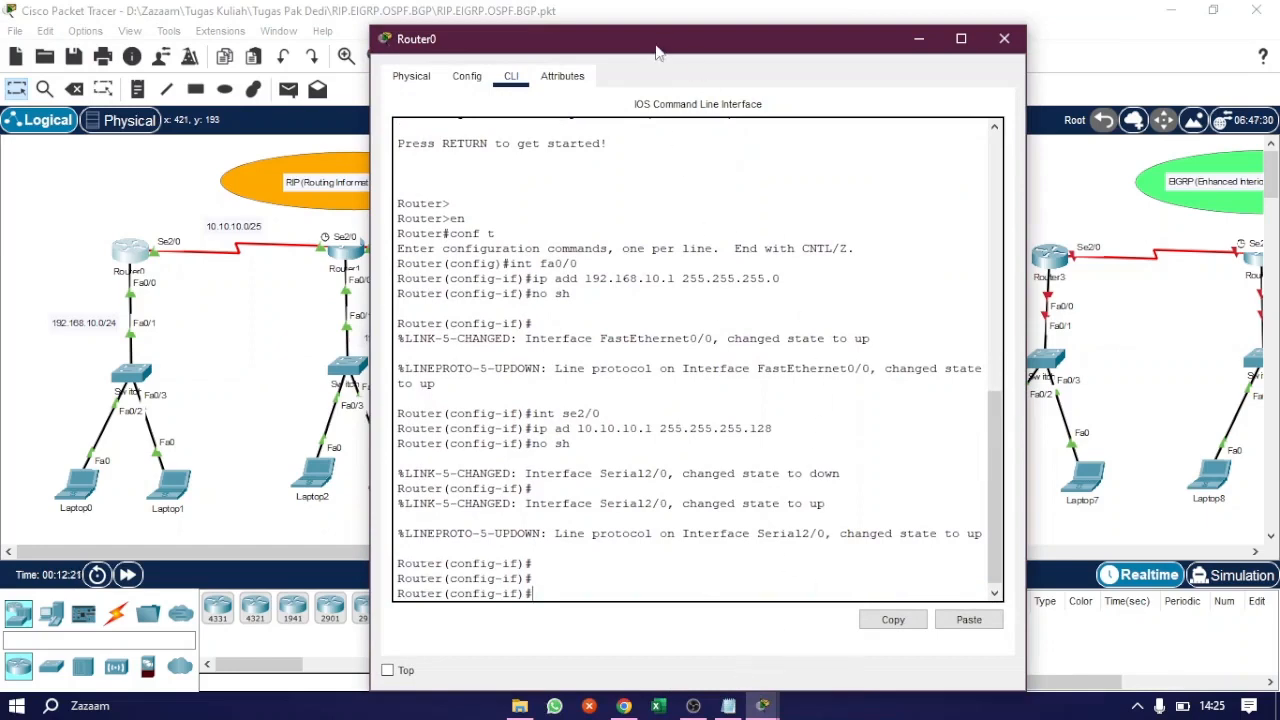
left_click_drag(656, 52, 410, 46)
left_click(728, 706)
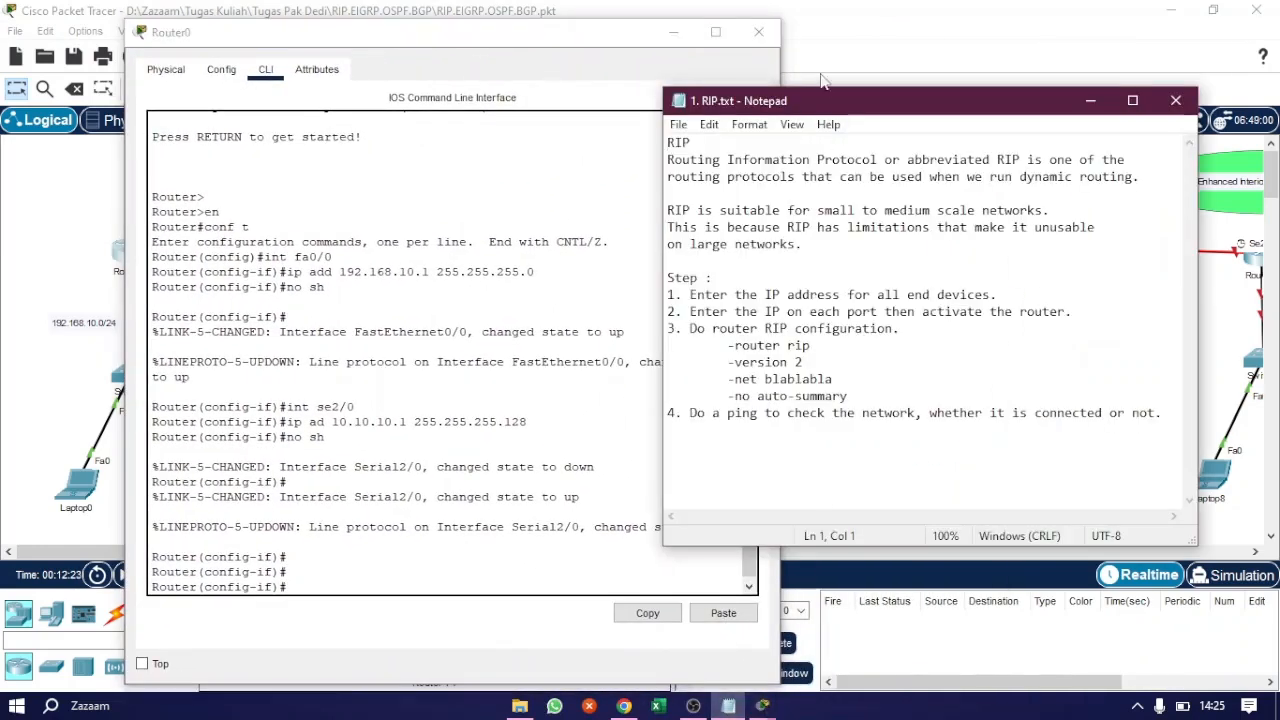
left_click_drag(825, 100, 888, 73)
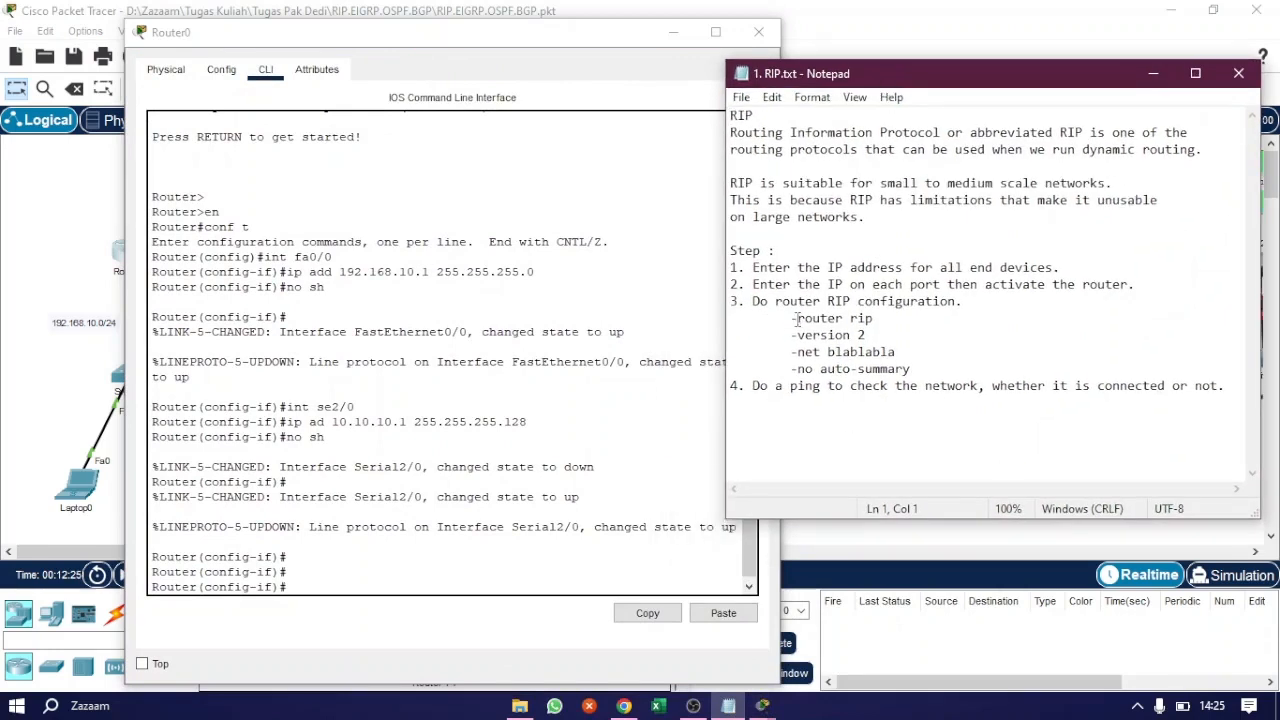
Step: Highlight the RIP commands in the notes, then start RIP configuration on Router0 with router rip and set version 2
left_click_drag(797, 319, 932, 370)
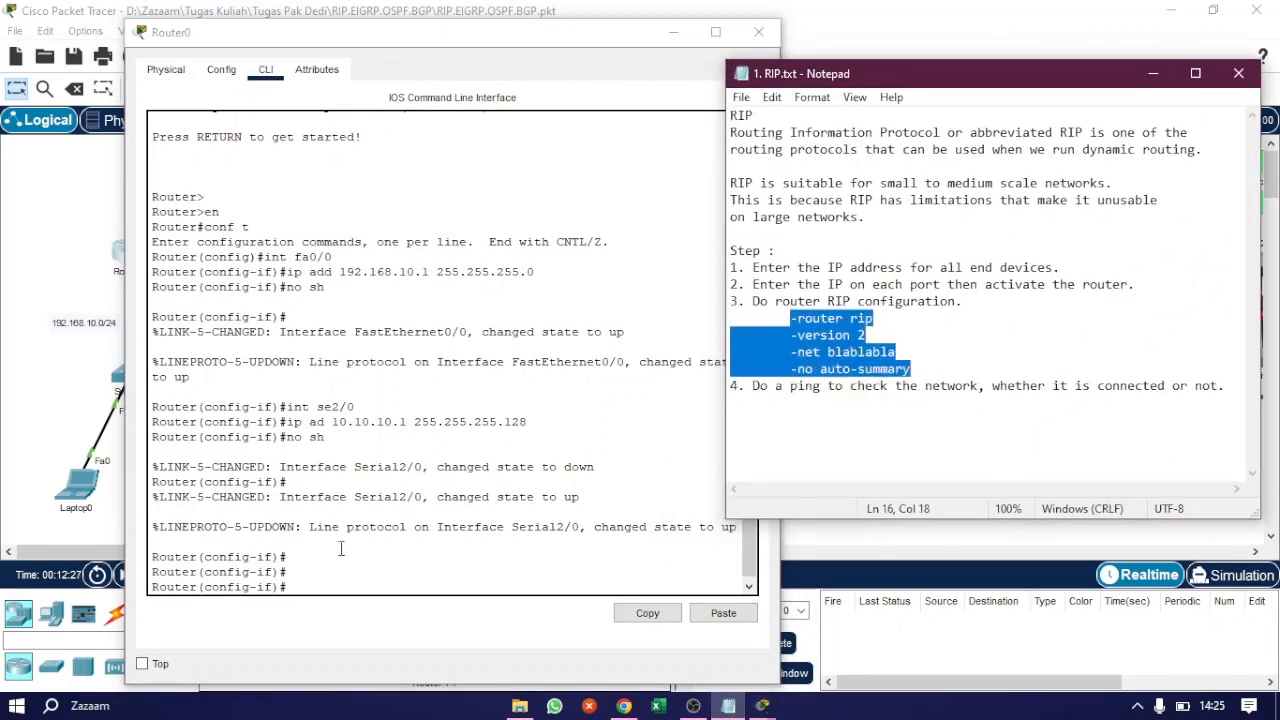
left_click(320, 563)
left_click_drag(468, 45, 404, 34)
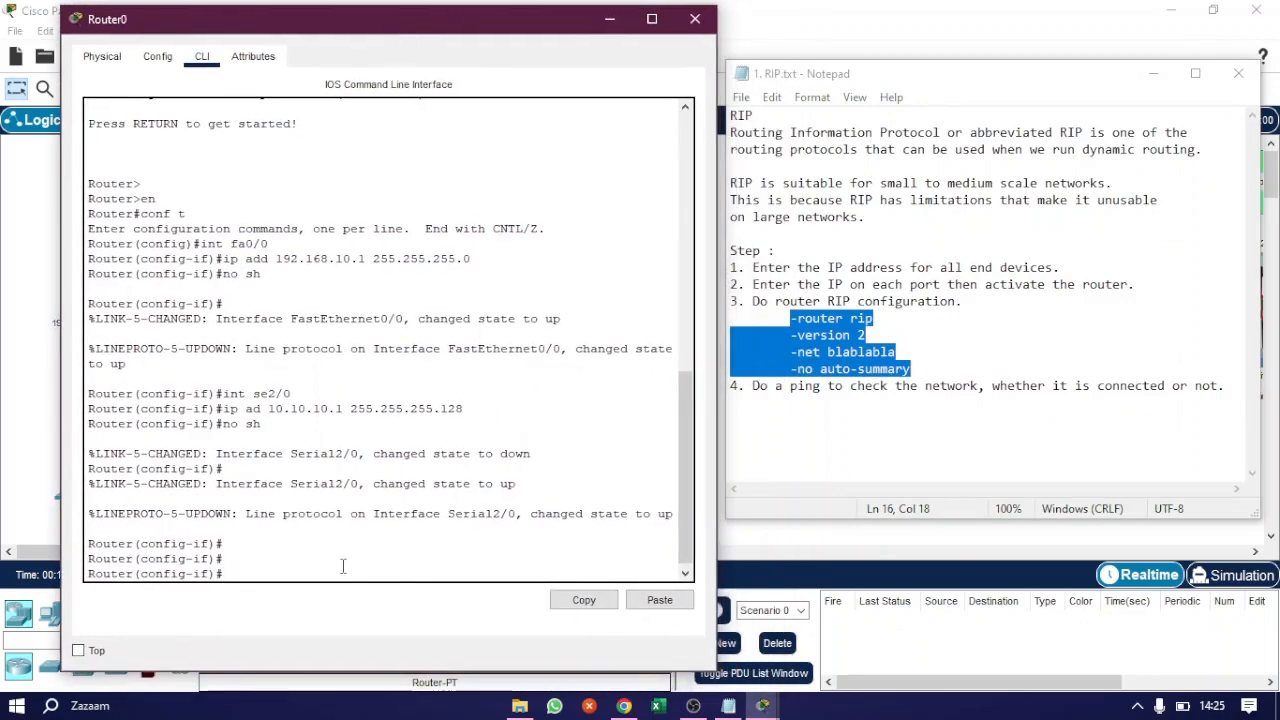
type("router rip")
key("Return")
type("version")
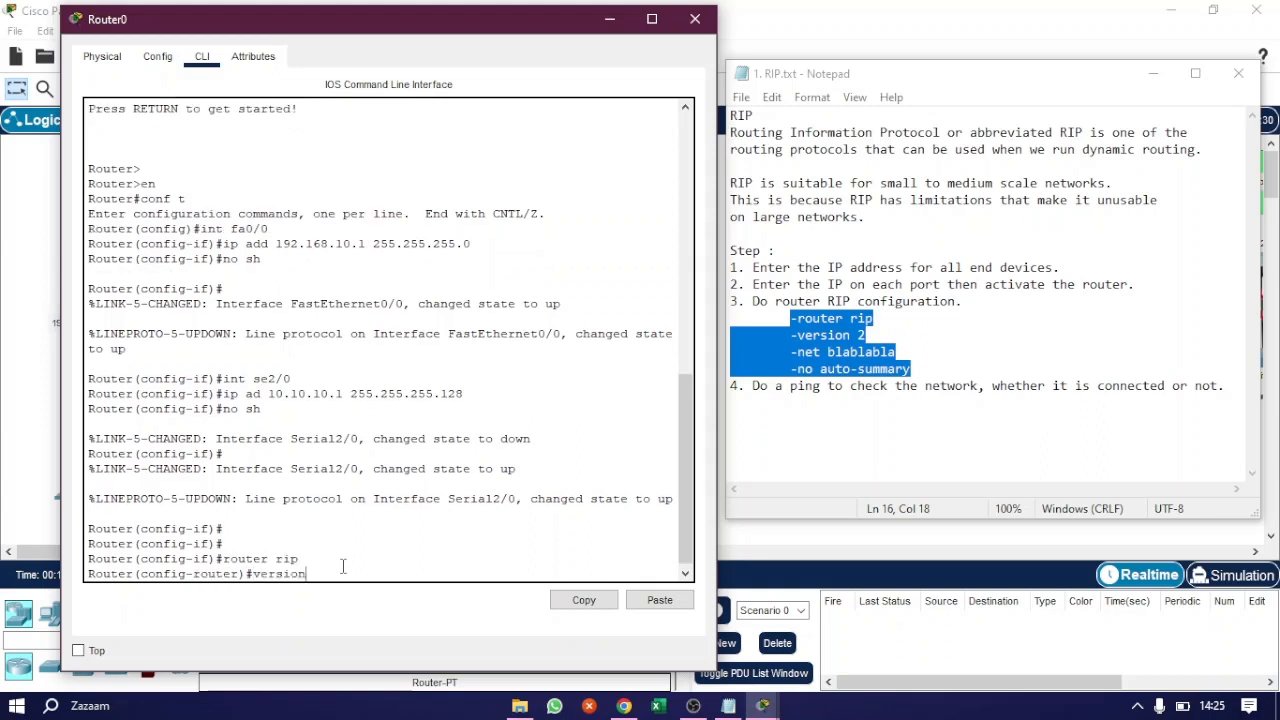
type(" 2")
key("Return")
Step: Add network 192.168.10.0 to Router0's RIP configuration with net 192.168.10.0
type("net")
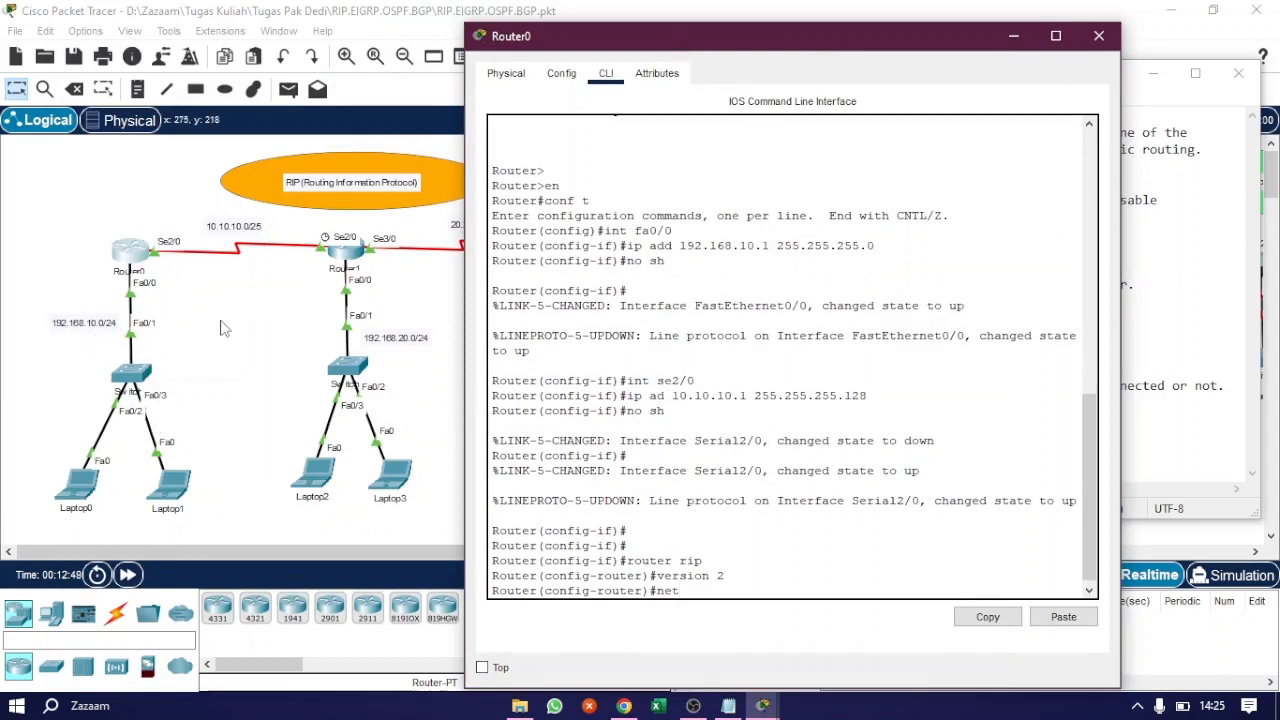
left_click_drag(740, 46, 317, 44)
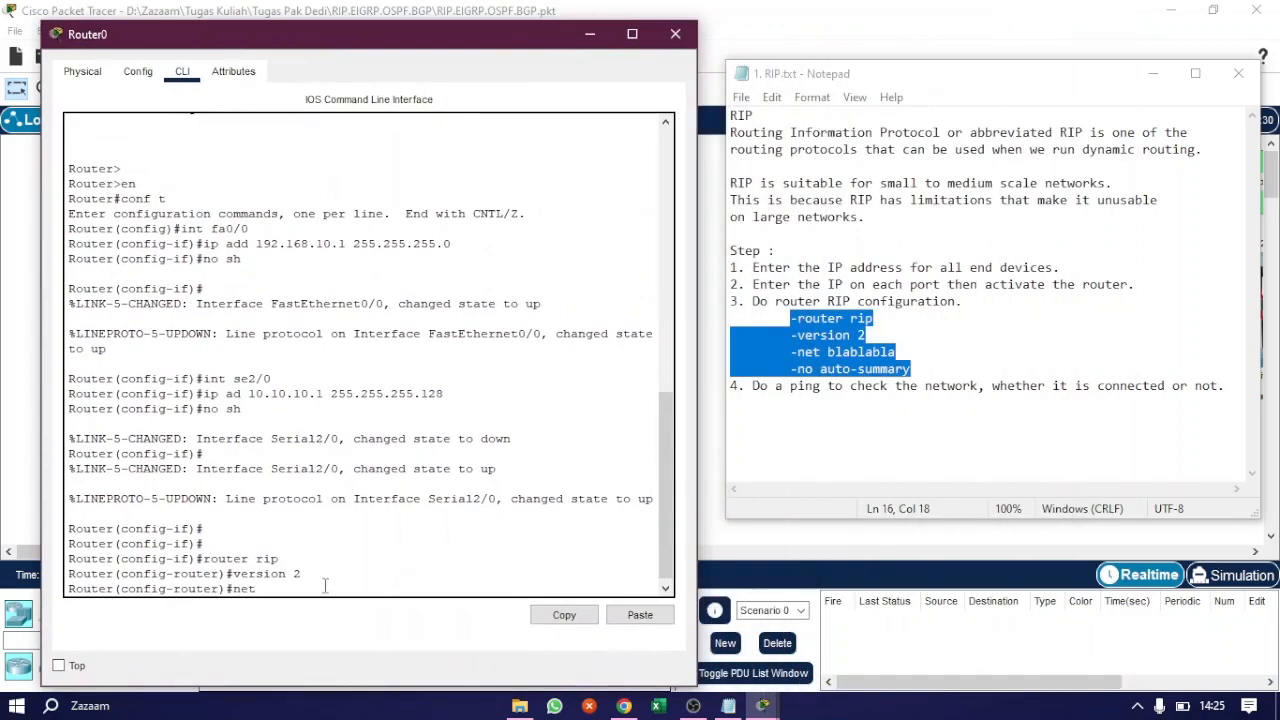
type("192.168.10.0 25")
key("BackSpace")
key("BackSpace")
key("BackSpace")
key("Return")
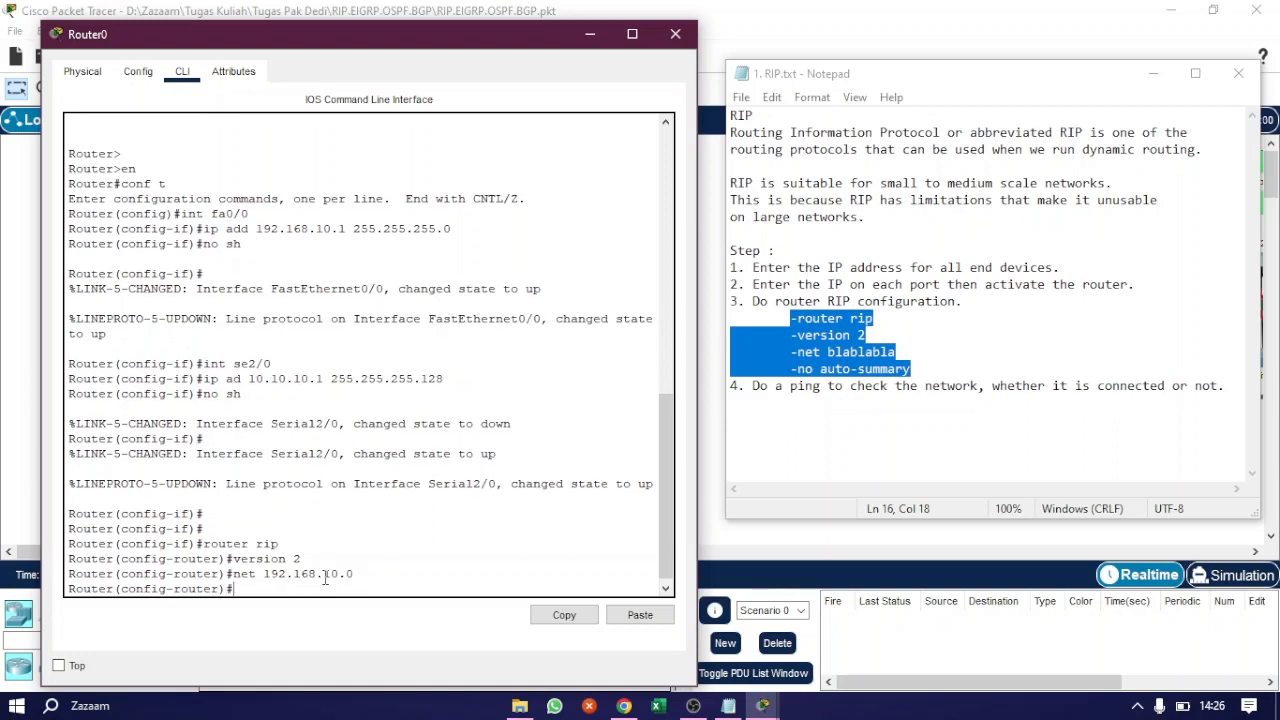
Step: Reuse the previous net command on Router0 to add network 10.10.10.0 to RIP
key("Up")
key("Left")
key("Left")
key("Left")
key("Left")
key("Left")
key("BackSpace")
key("BackSpace")
key("BackSpace")
type("10")
key("BackSpace")
key("BackSpace")
key("BackSpace")
type("10")
key("Return")
Step: Disable automatic route summarization on Router0 with no auto-summary and close its window
type("no ")
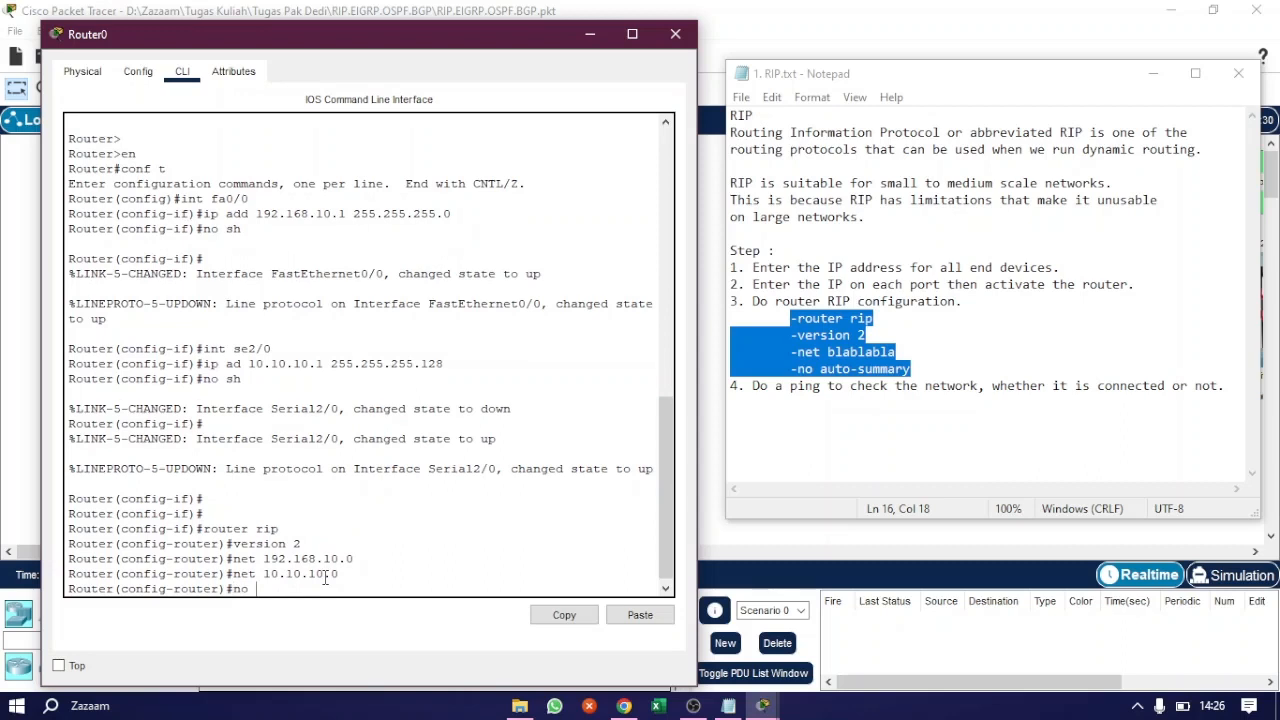
type("aut")
key("Tab")
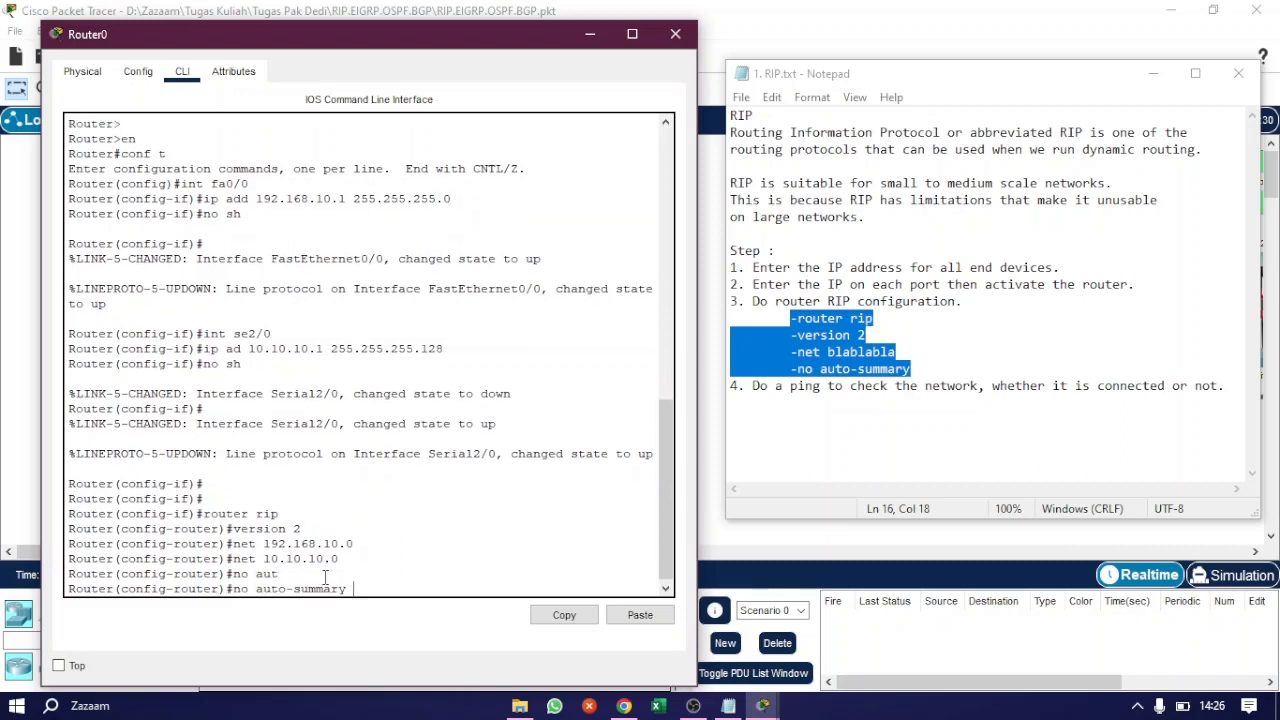
key("Return")
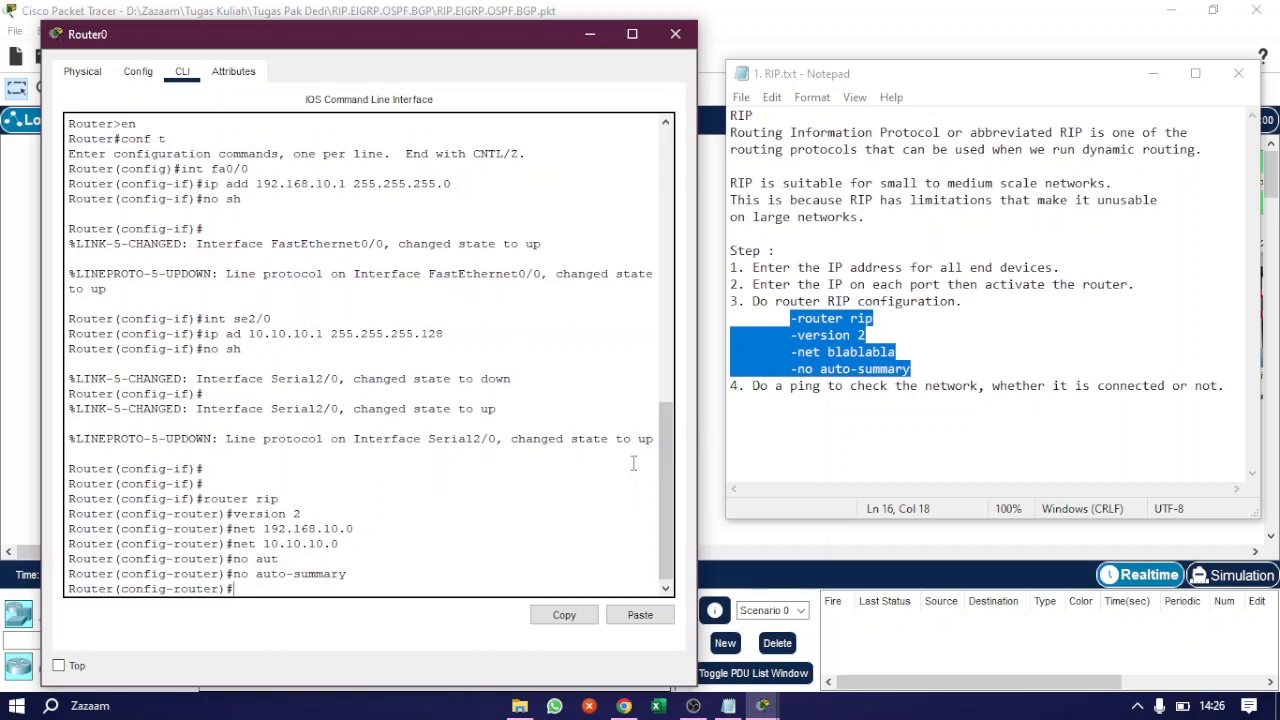
left_click(666, 41)
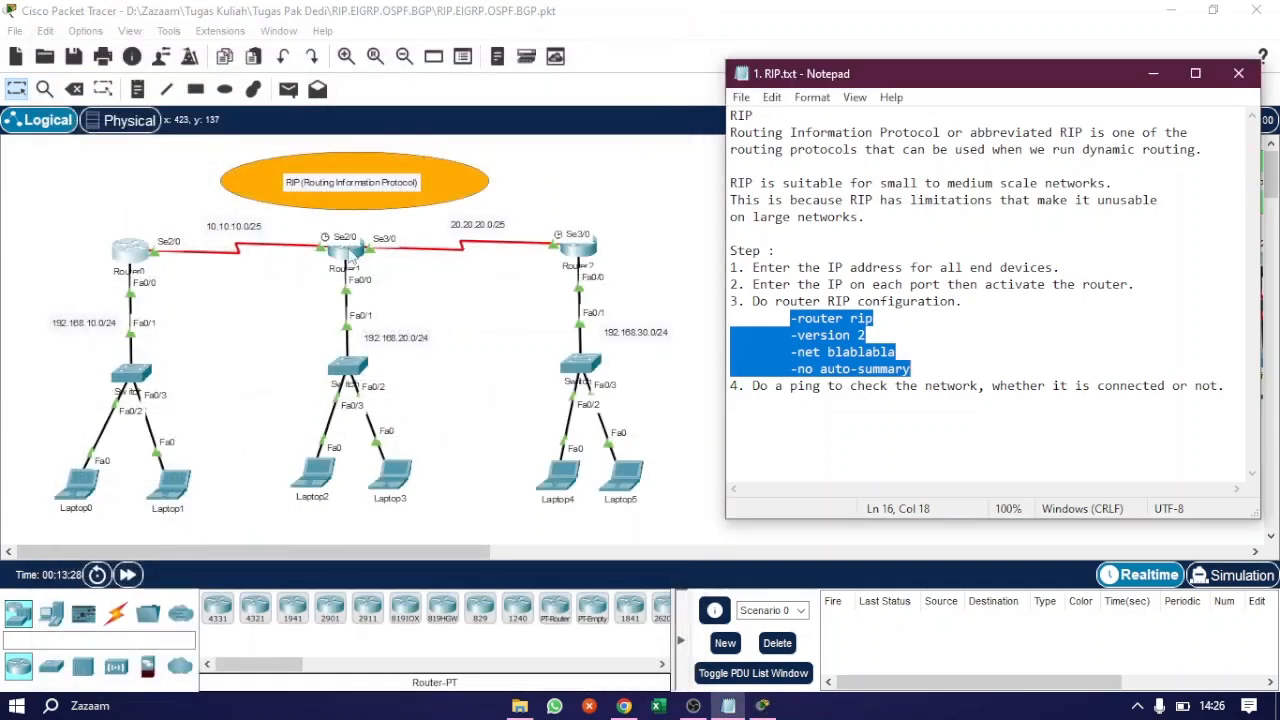
Step: Open Router1's command line, exit interface configuration and enter RIP configuration with router rip
left_click(349, 250)
left_click_drag(578, 42, 616, 29)
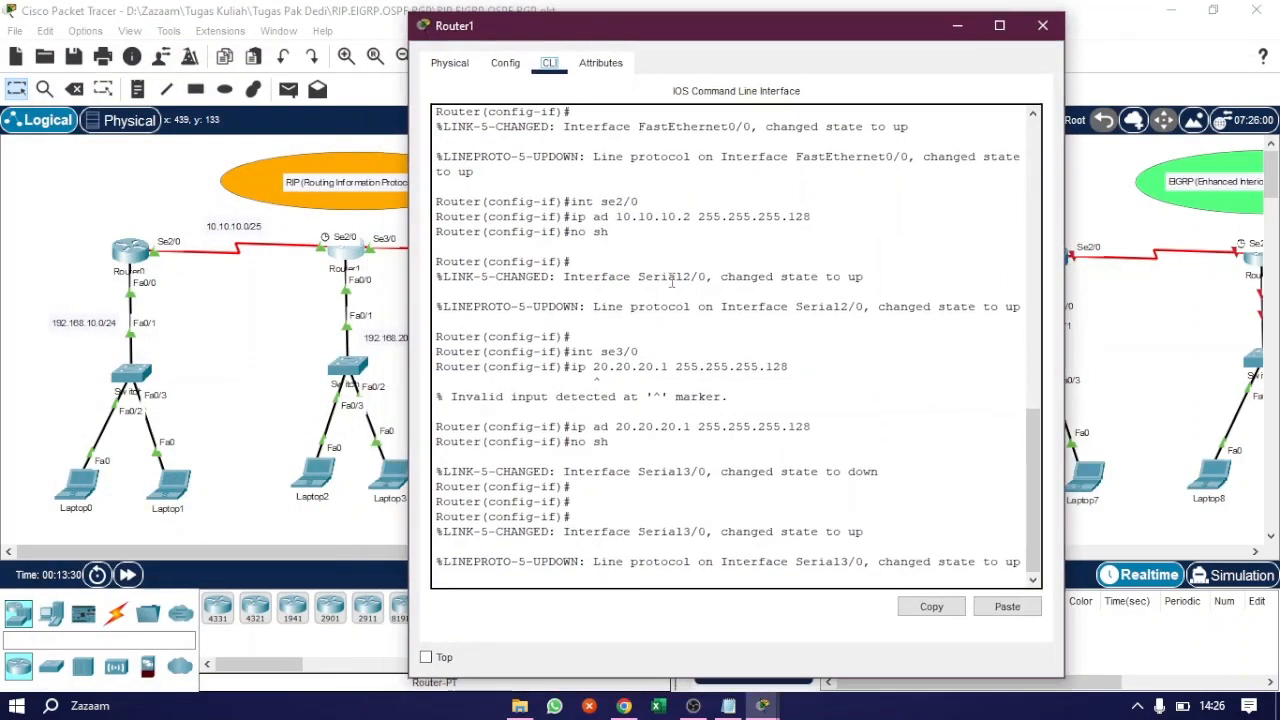
key("Return")
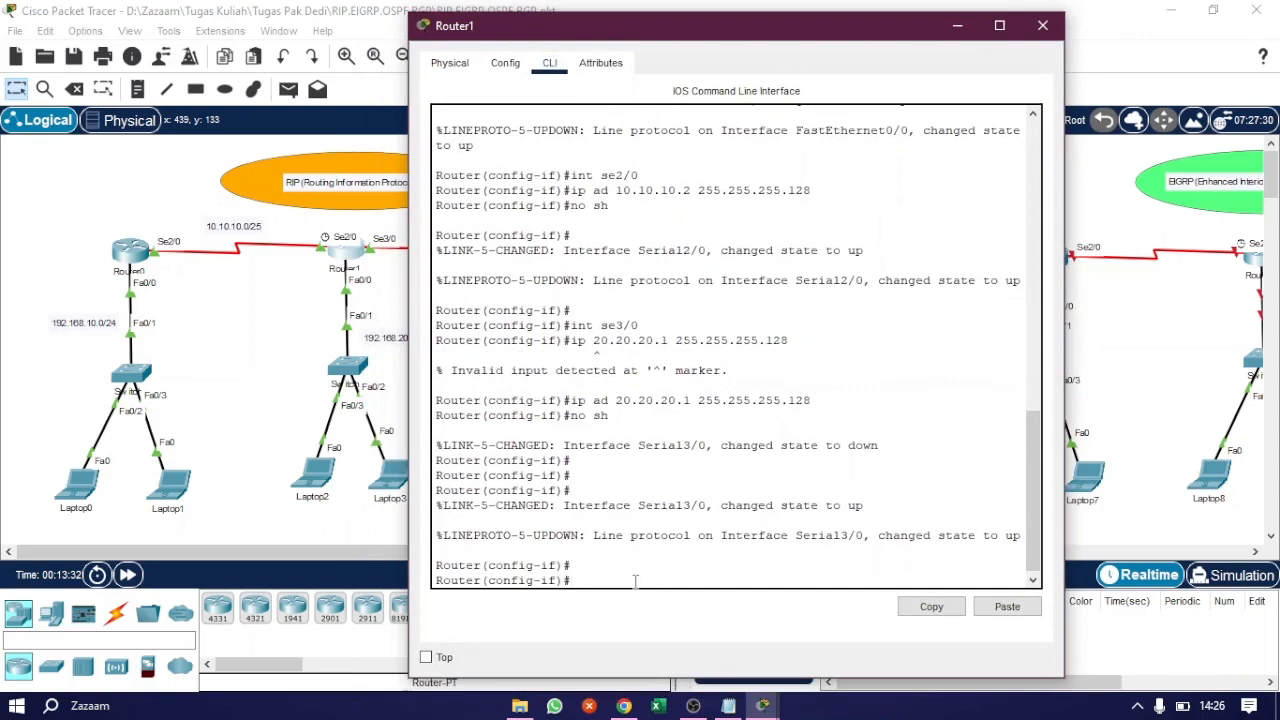
type("ex")
key("Return")
type("rou")
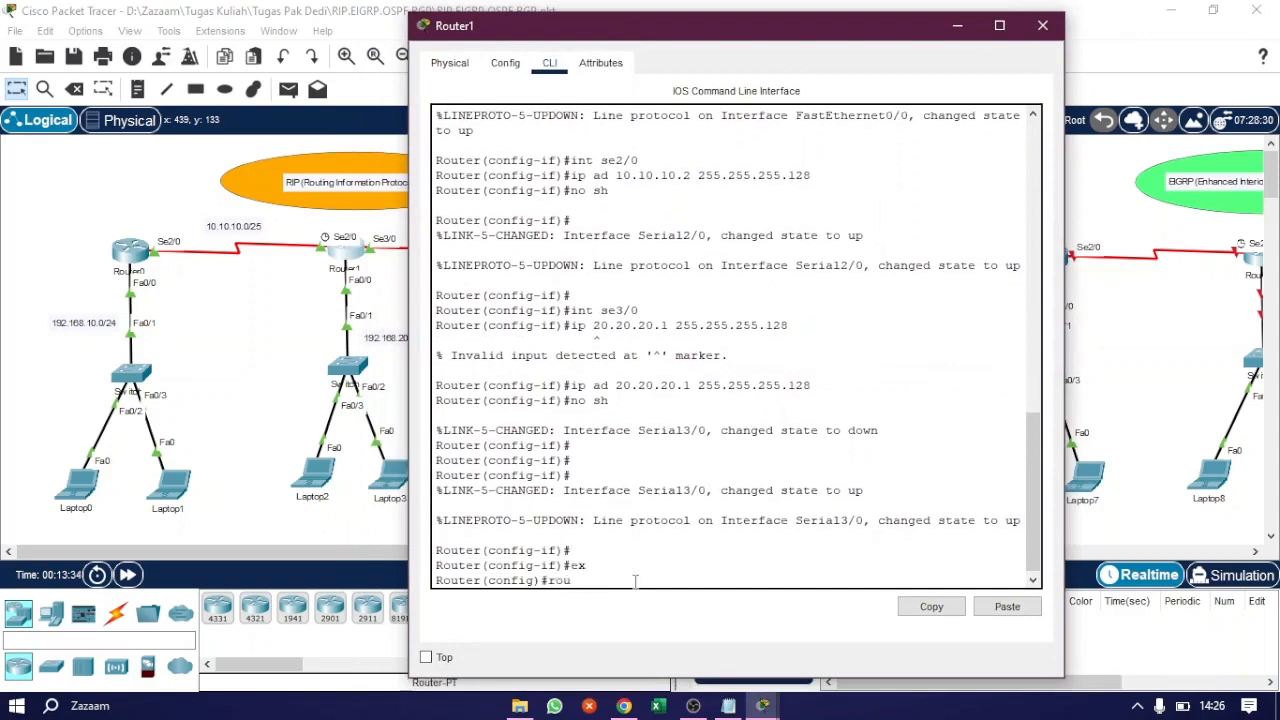
type("ter rip")
key("Return")
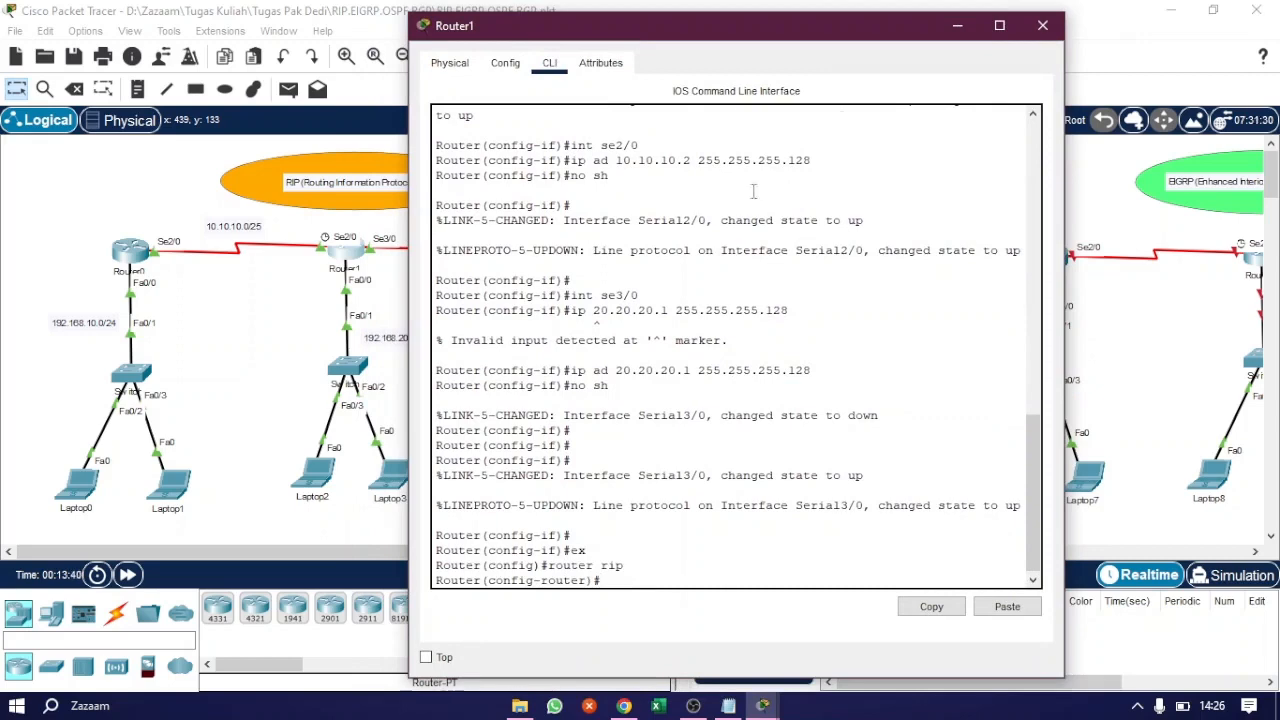
Step: Place Router1's window beside the RIP notes and set its RIP configuration to version 2
double_click(663, 28)
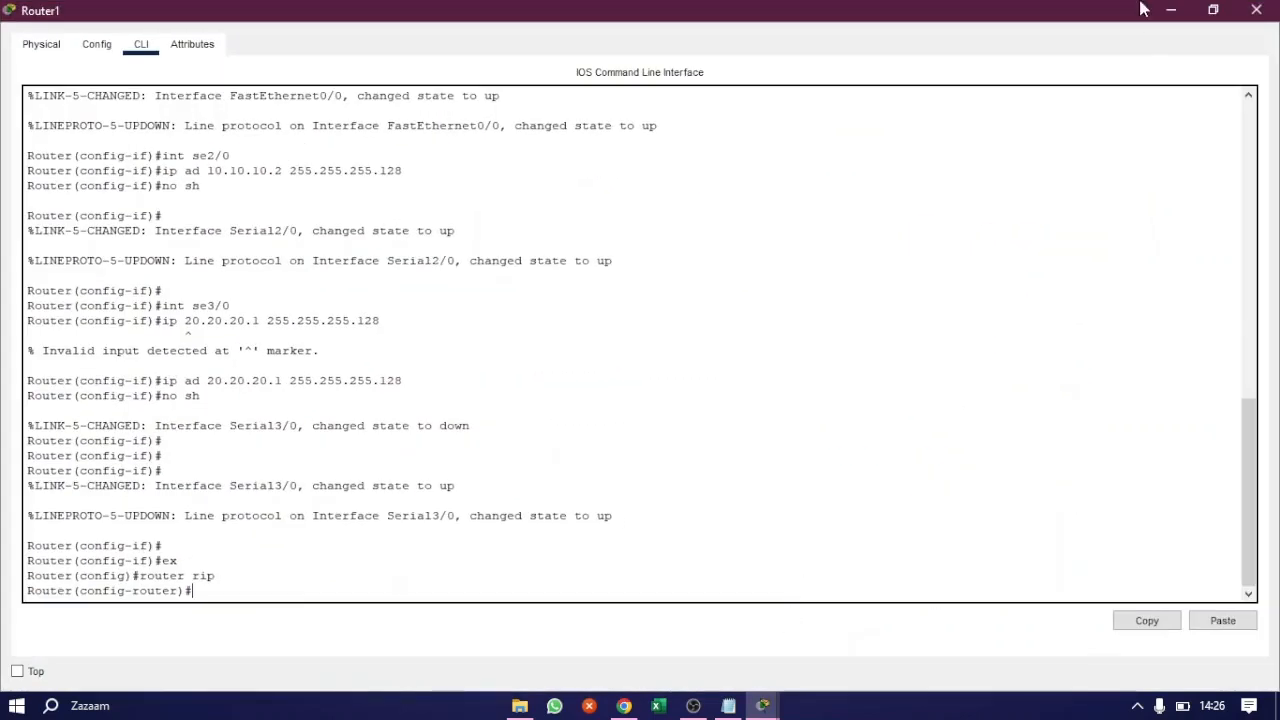
left_click(1213, 10)
left_click_drag(800, 36, 489, 34)
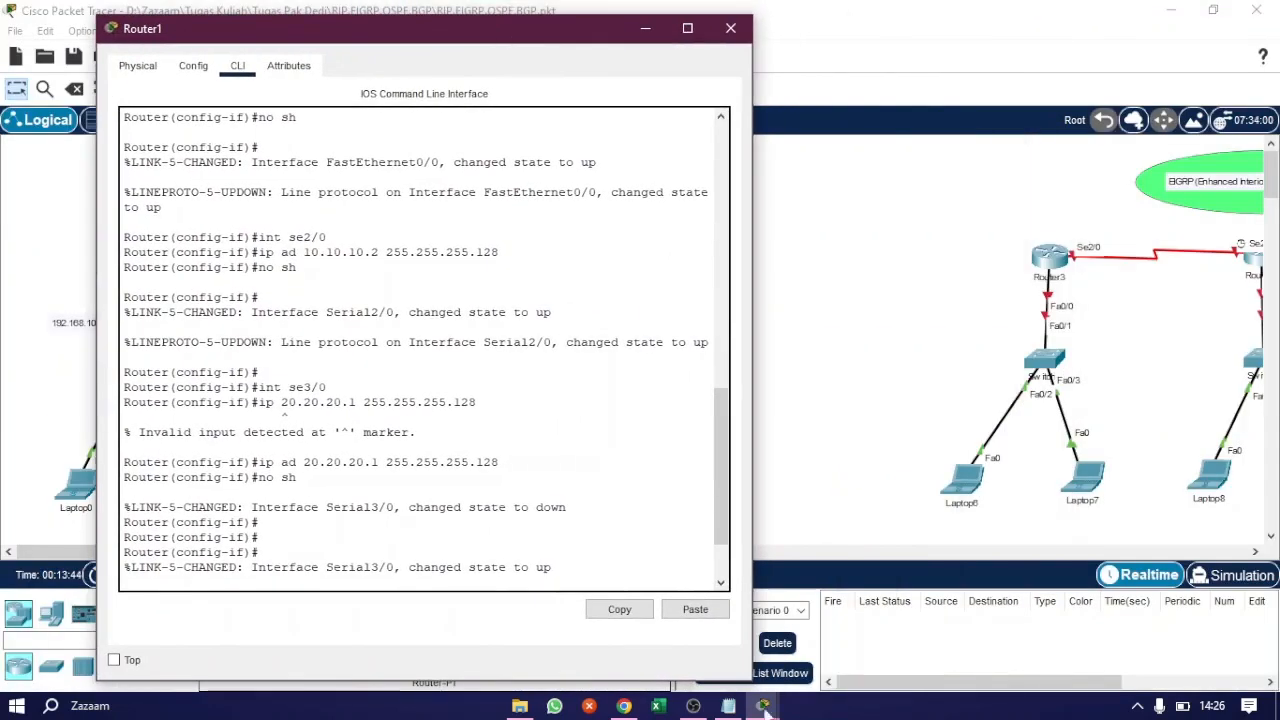
left_click(728, 706)
left_click(393, 563)
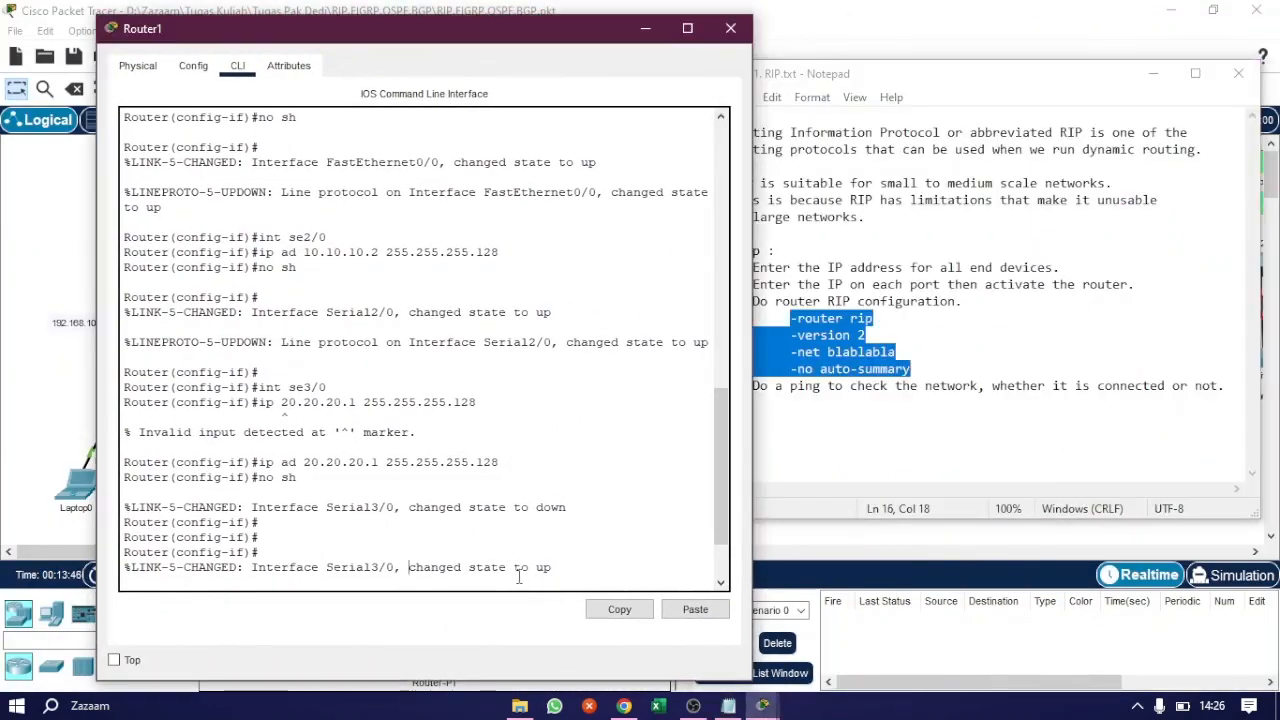
type("ex")
key("Return")
type("router rip")
key("Return")
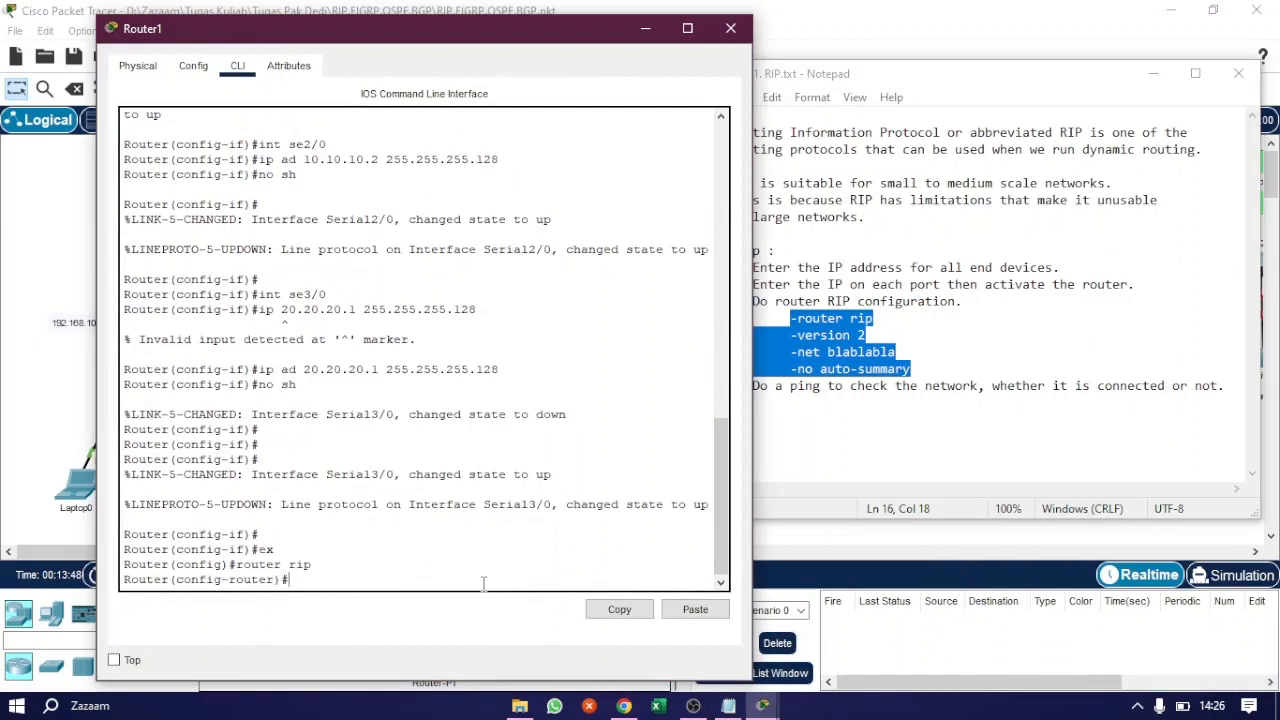
type("version 2")
key("Return")
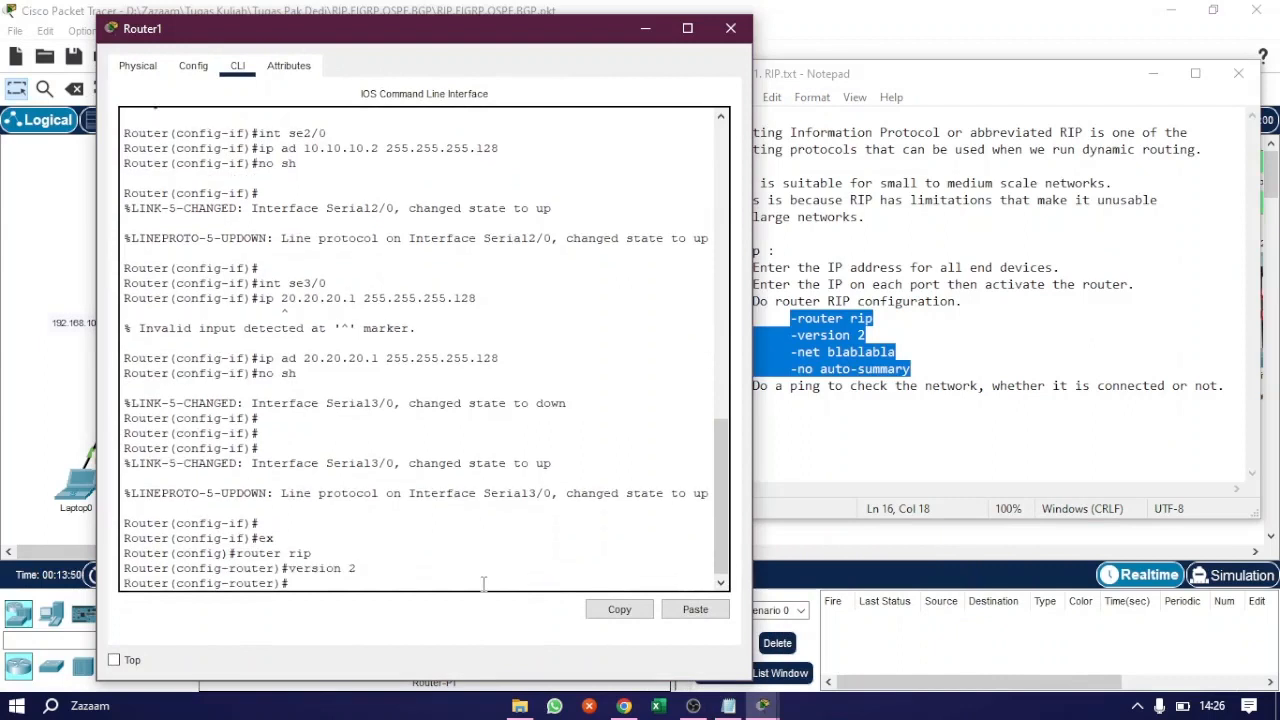
Step: Add networks 10.10.10.0, 192.168.20.0 and 20.20.20.0 to Router1's RIP configuration and close its window
type("ne")
type("t 10.10.10.0")
key("Return")
type("net")
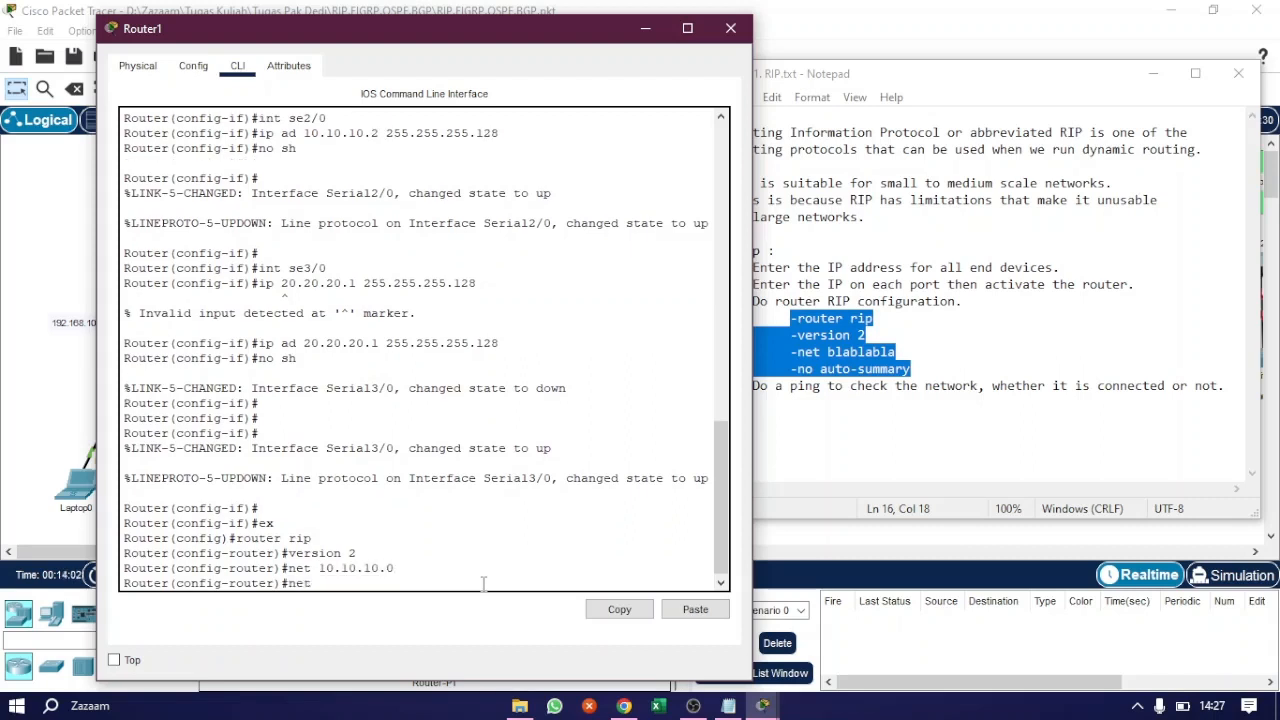
type(" 192.168.20.0")
key("Return")
type("net 2")
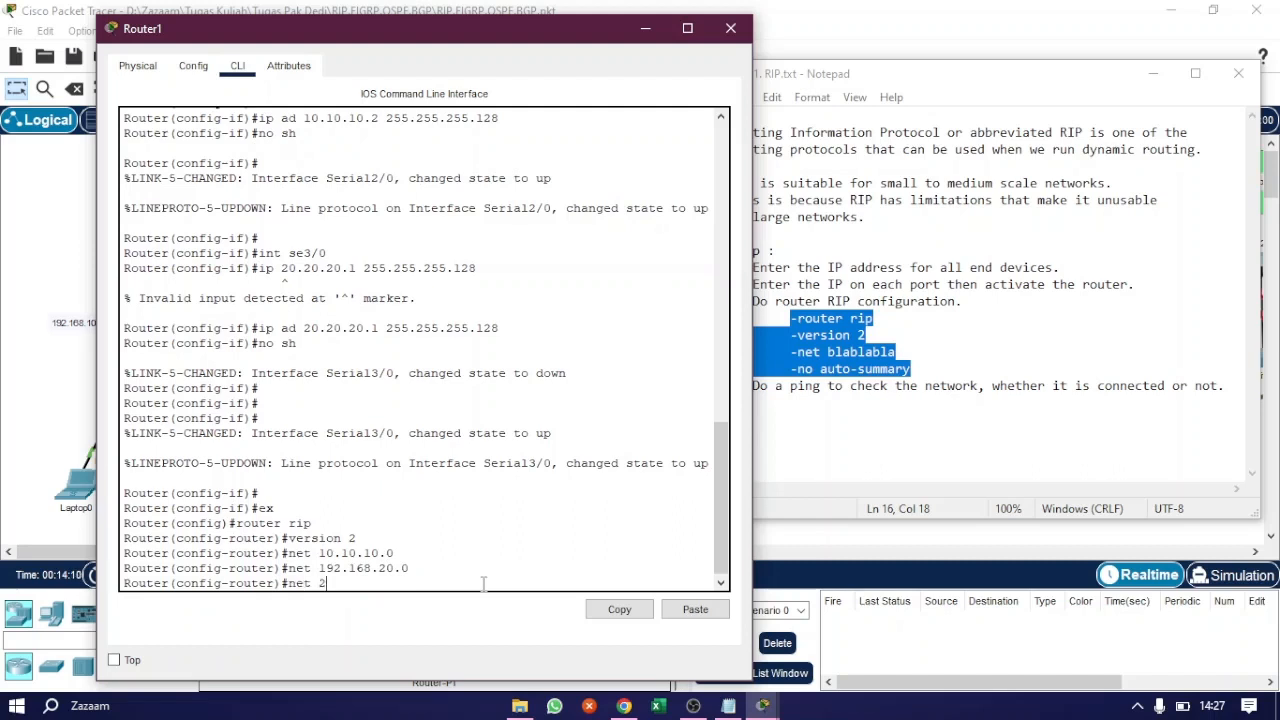
type("0.20.20.0")
key("Return")
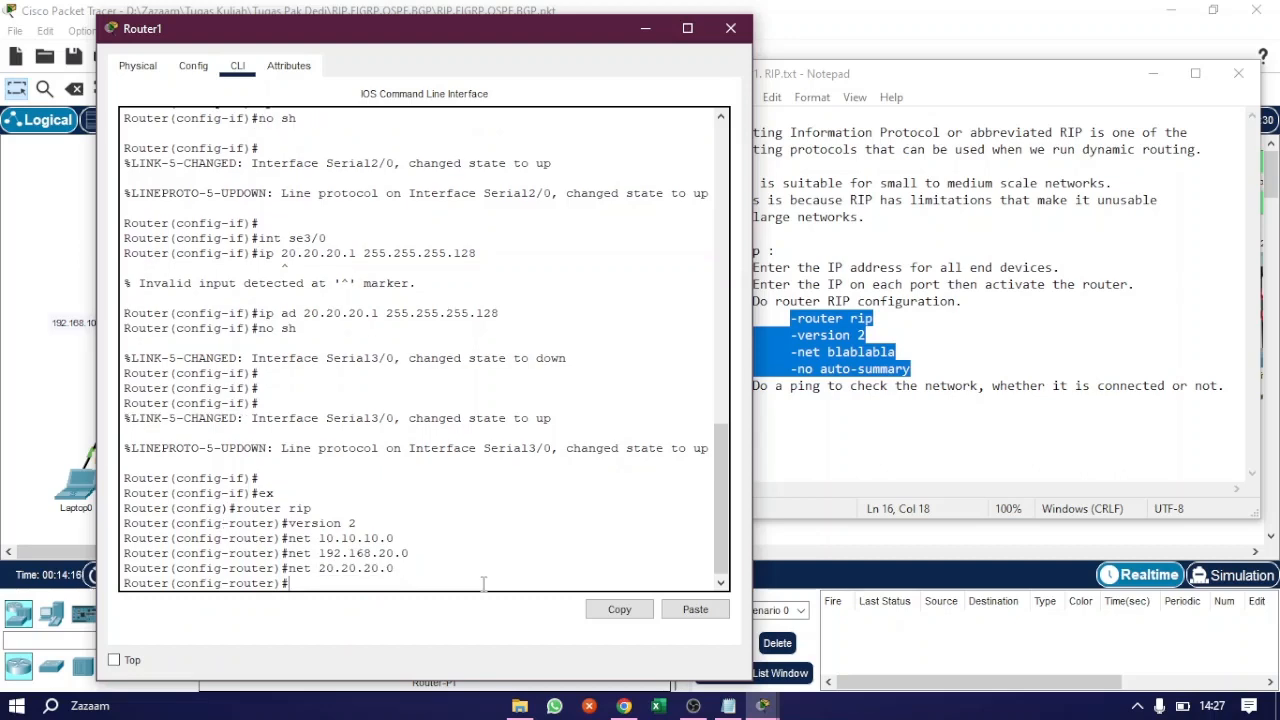
left_click(730, 28)
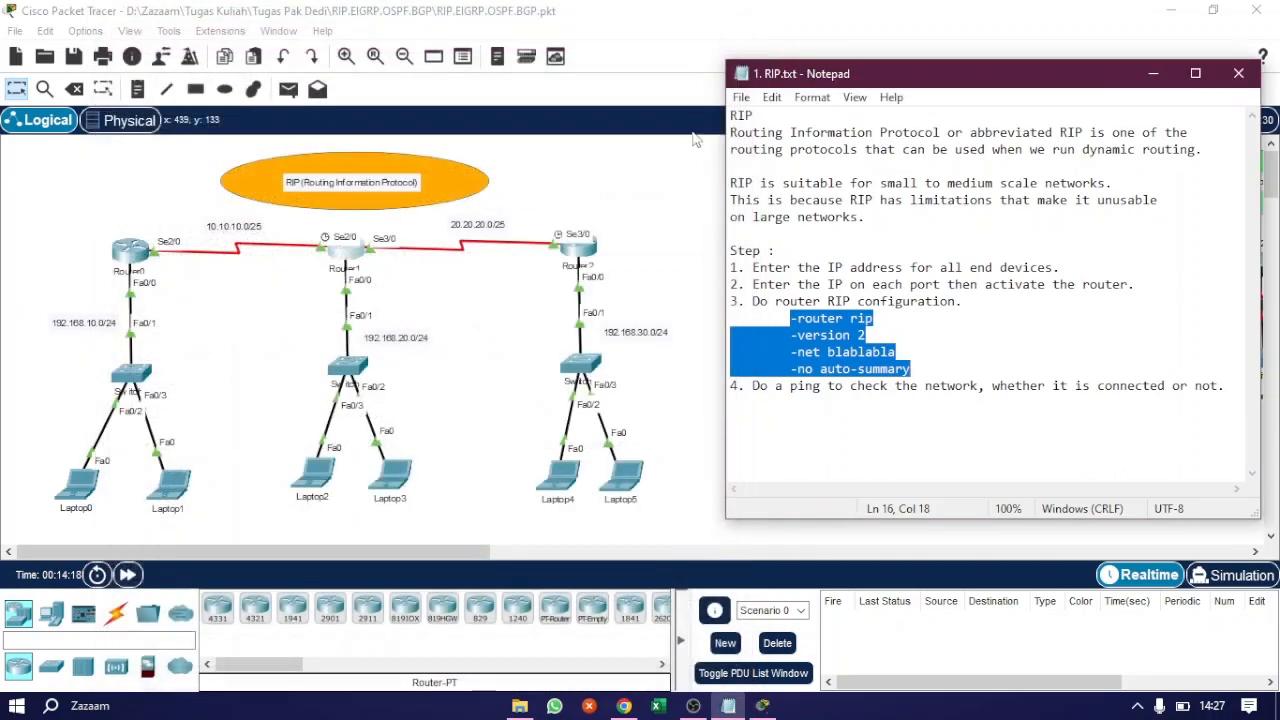
Step: Open Router2's command line, exit interface configuration, and start RIP with router rip and version 2
left_click(576, 252)
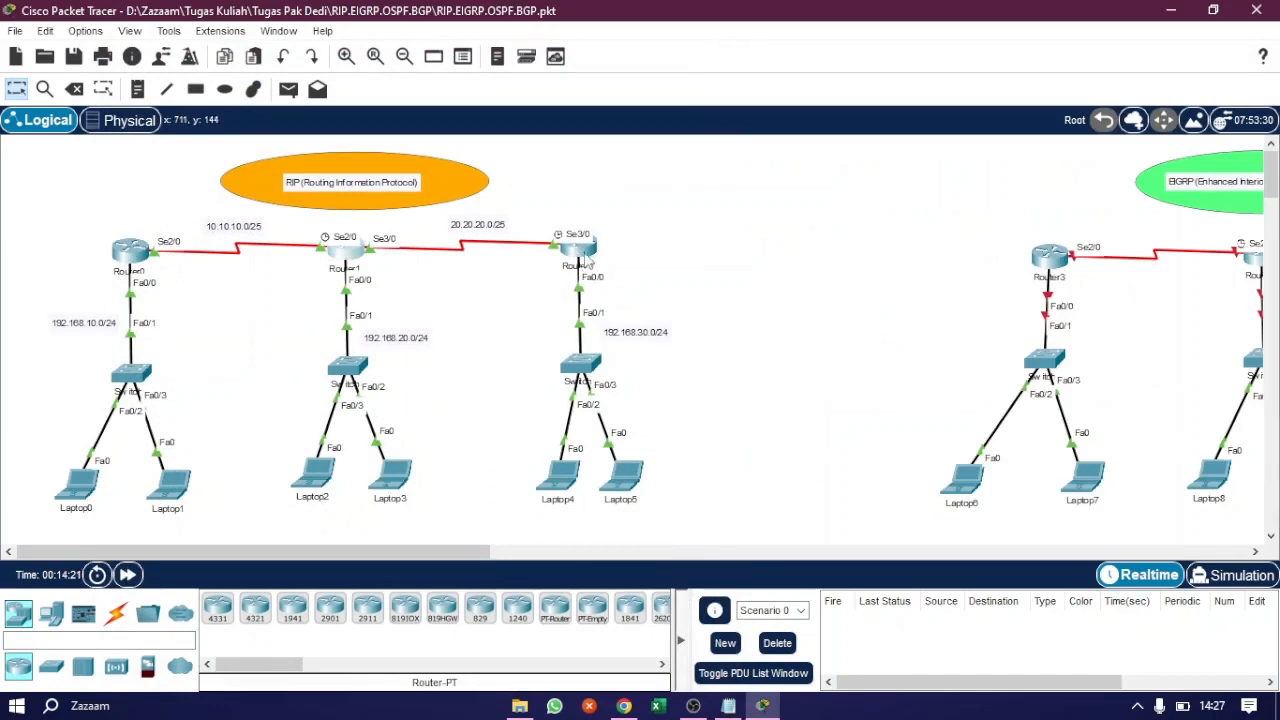
left_click(588, 256)
left_click_drag(690, 40, 600, 38)
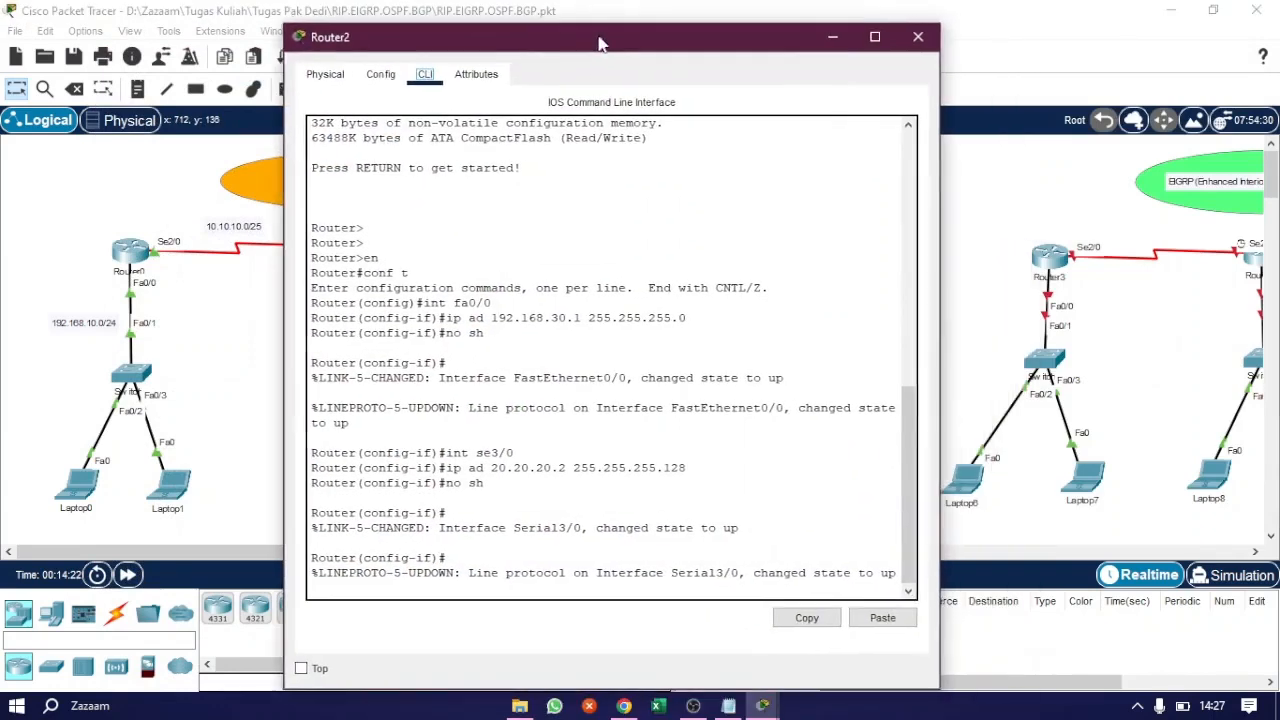
left_click(685, 587)
key("Return")
key("Return")
key("Return")
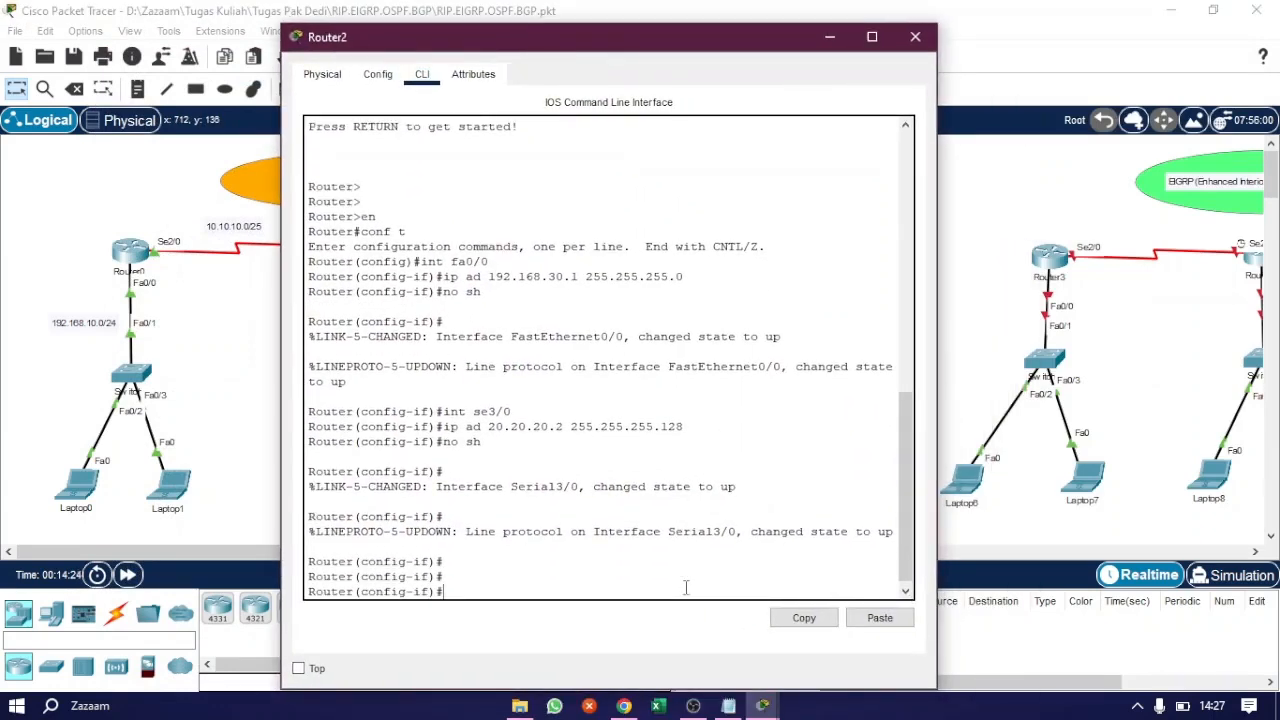
type("ex")
key("Return")
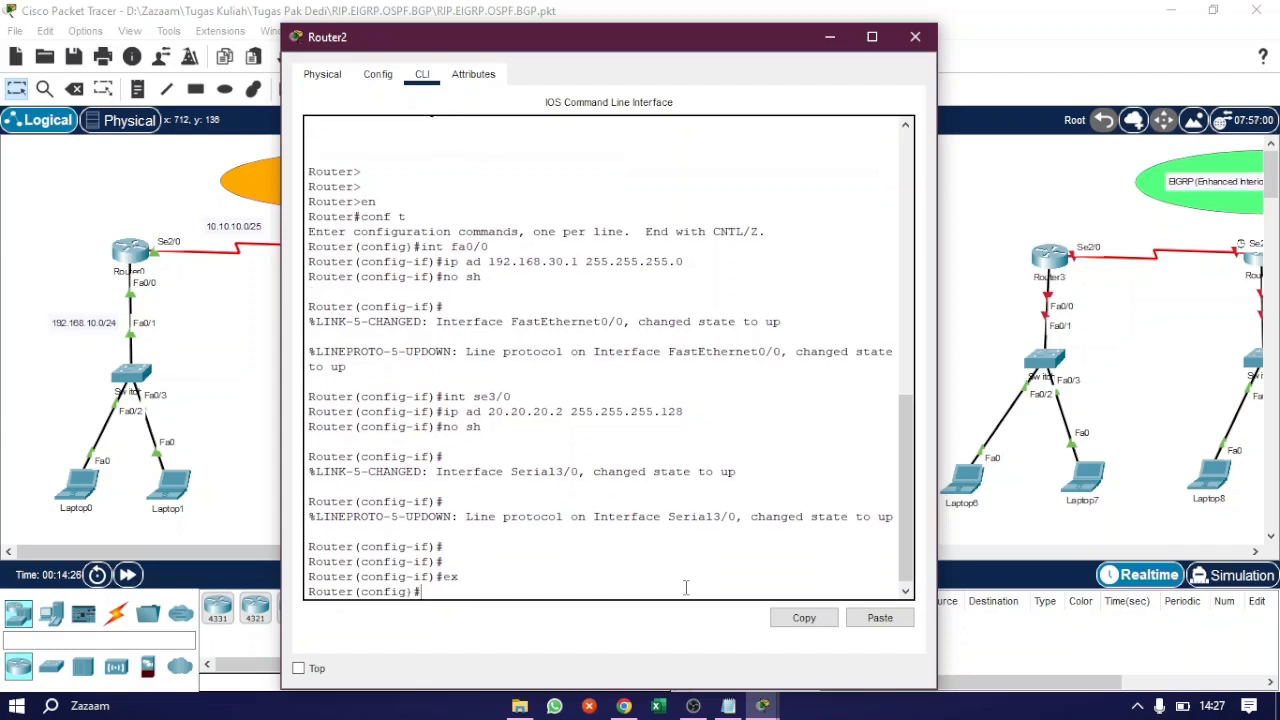
type("router rip")
key("Return")
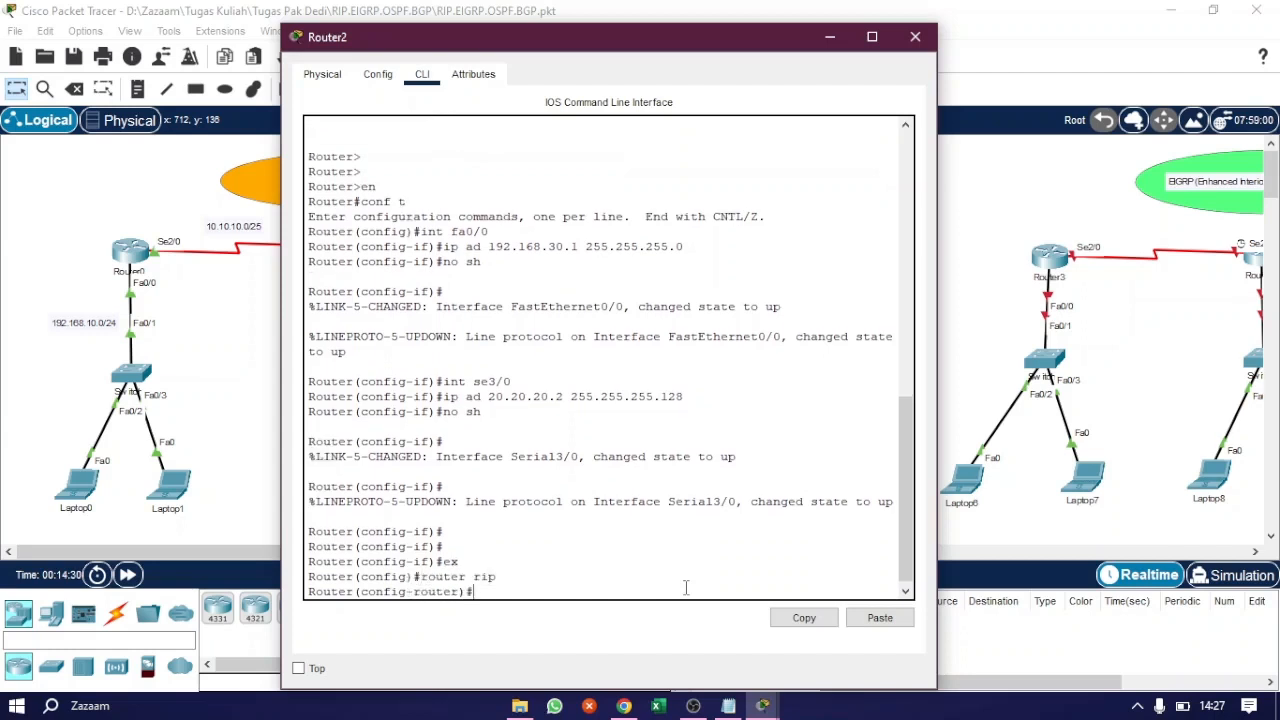
type("version 2")
key("Return")
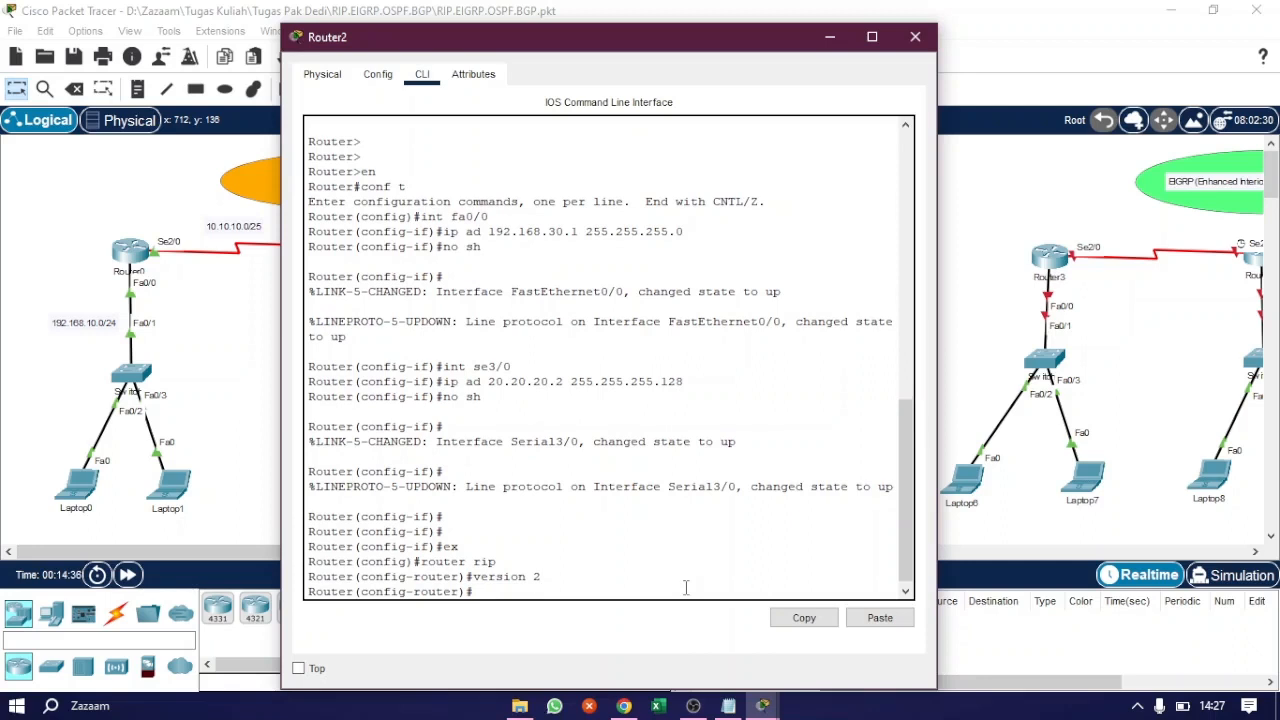
Step: Add networks 20.20.20.0 and 192.168.30.0 to Router2's RIP configuration
type("net 20.20.20.0")
key("Return")
type("net 1")
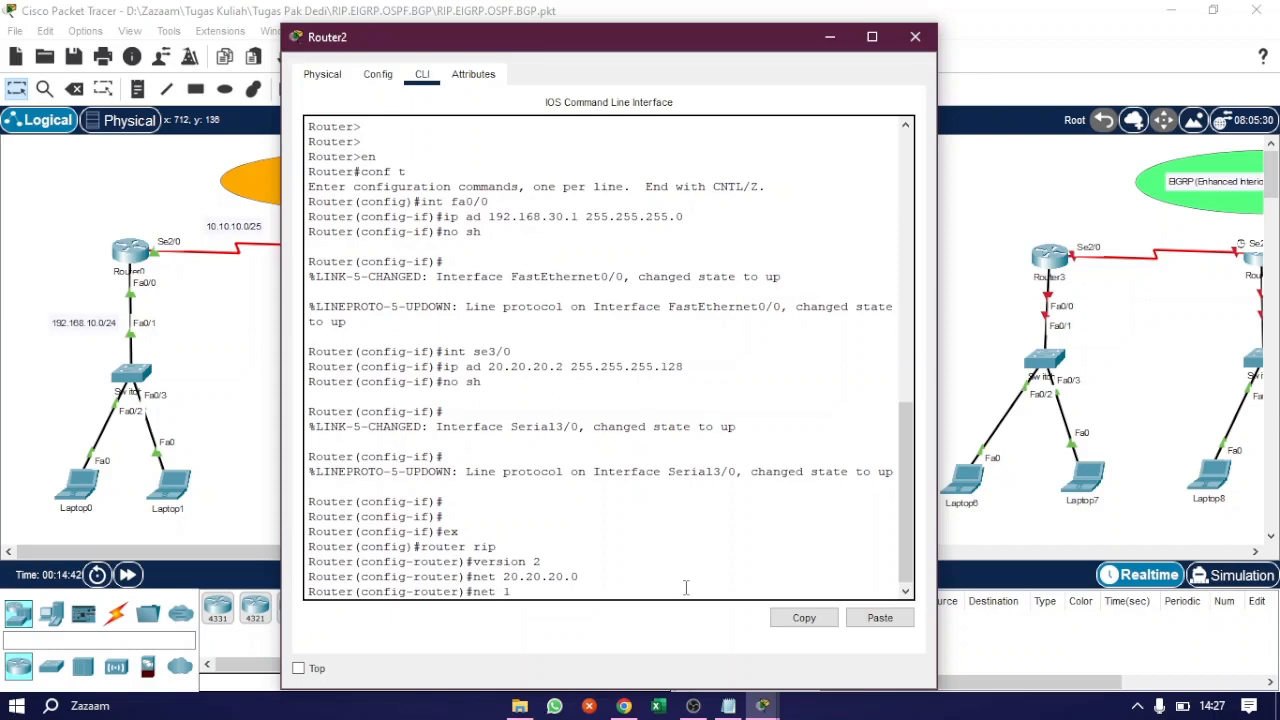
type("92.168.130.0")
key("Return")
Step: Disable automatic route summarization on Router2 with no auto-summary and close its window
type("no ")
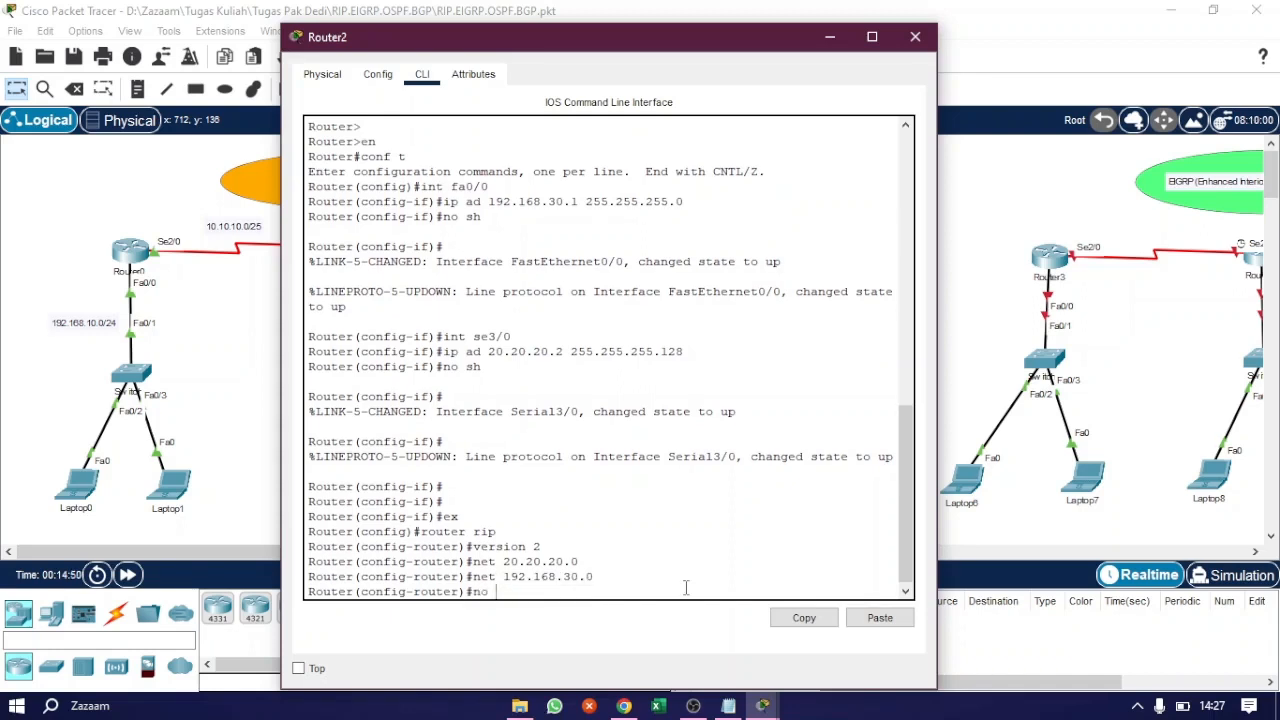
type("auto")
key("Tab")
key("Return")
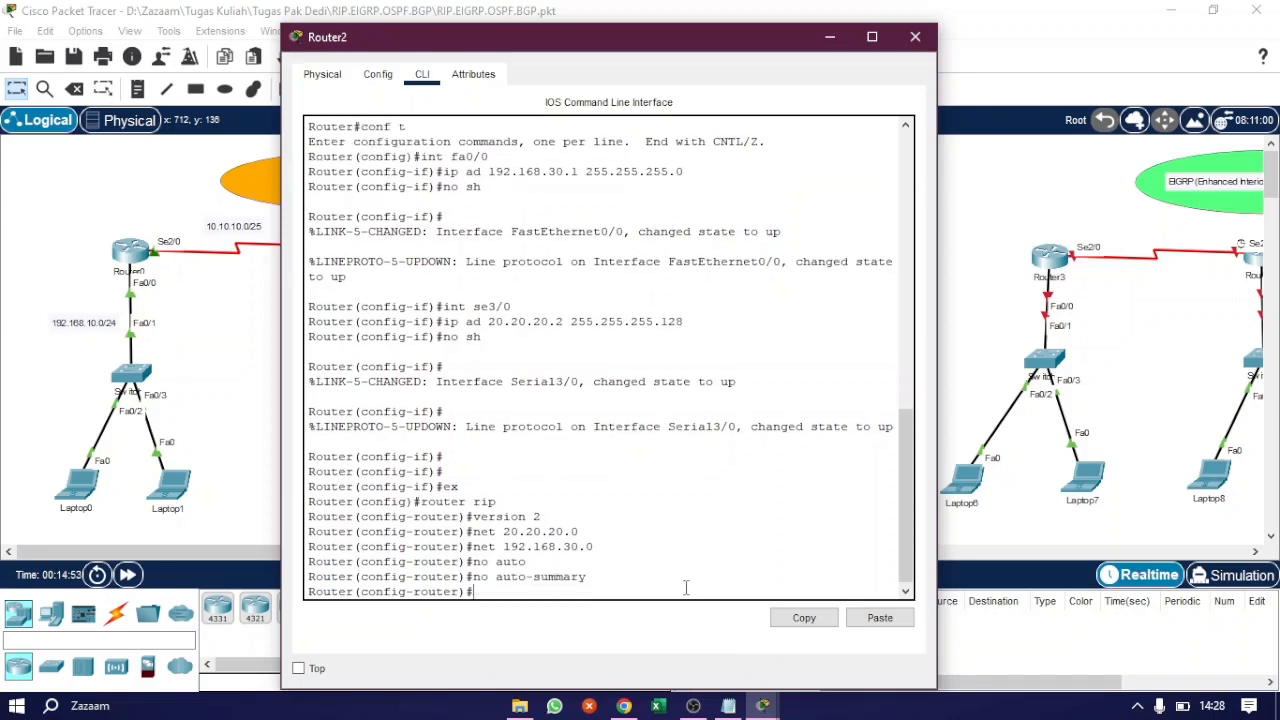
left_click(915, 36)
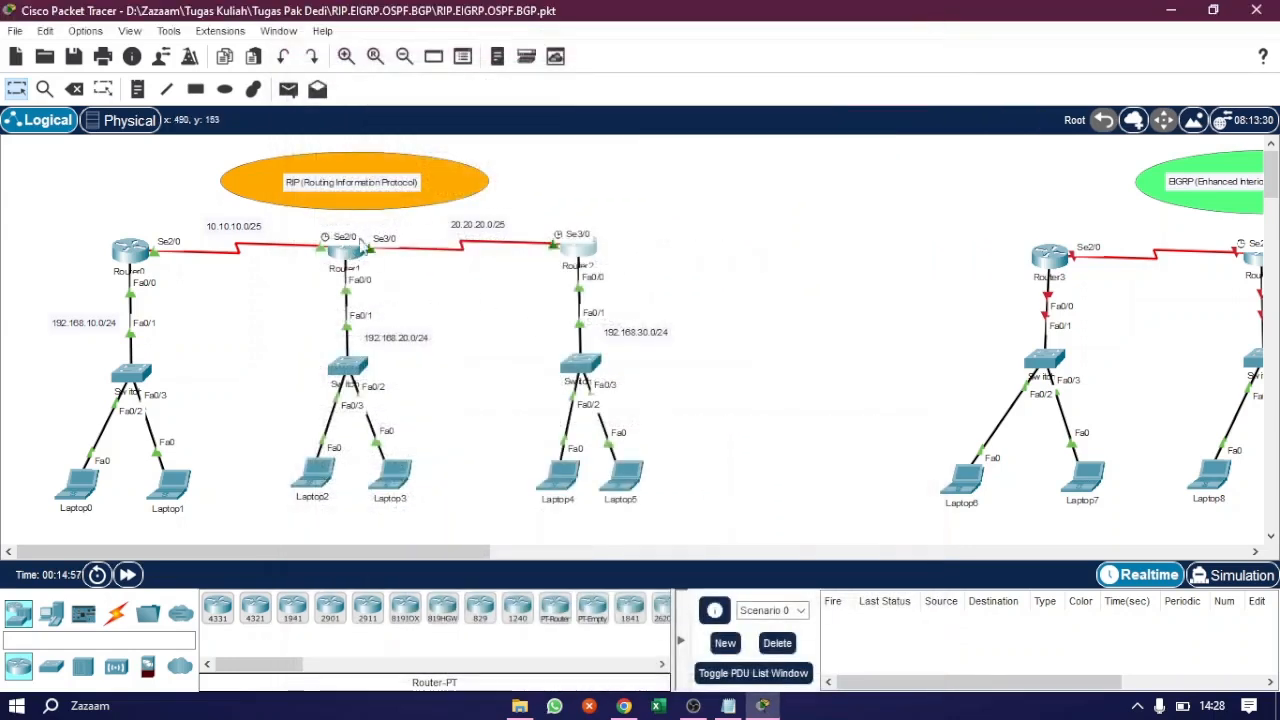
Step: Reopen Router1's command line and disable automatic route summarization with no auto-summary
left_click(349, 251)
left_click(657, 588)
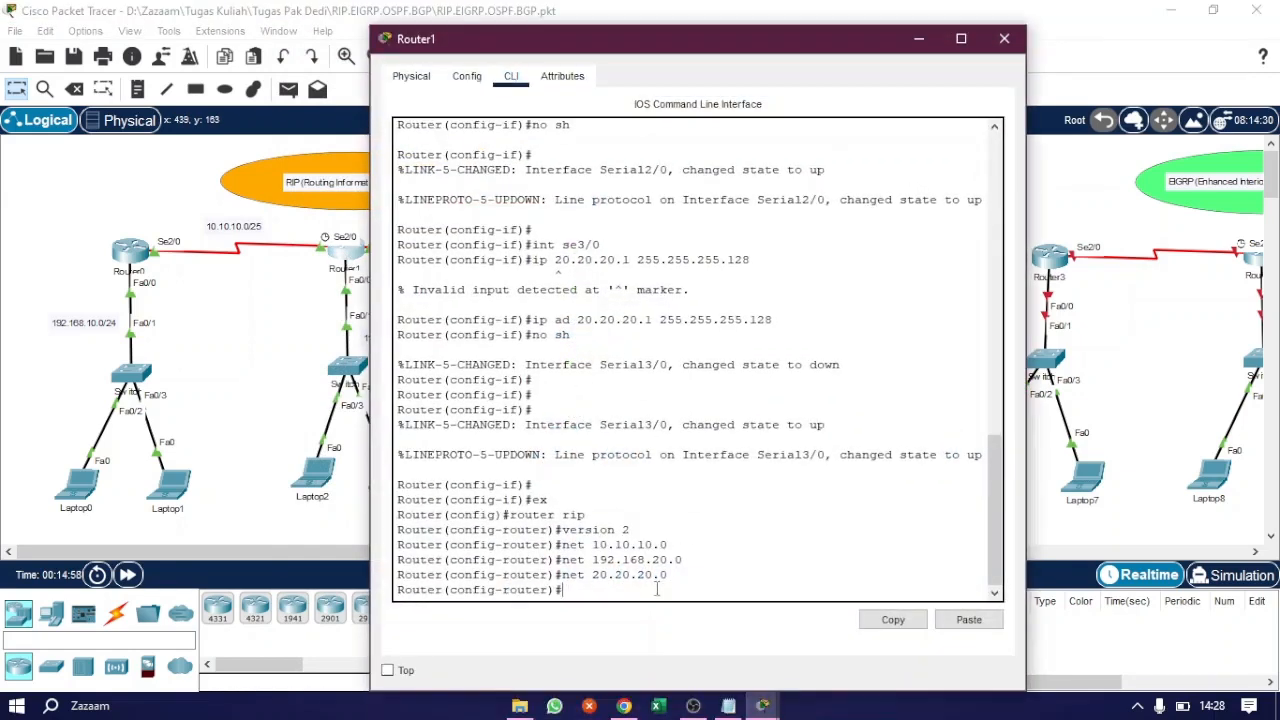
type("no au")
key("Tab")
key("Return")
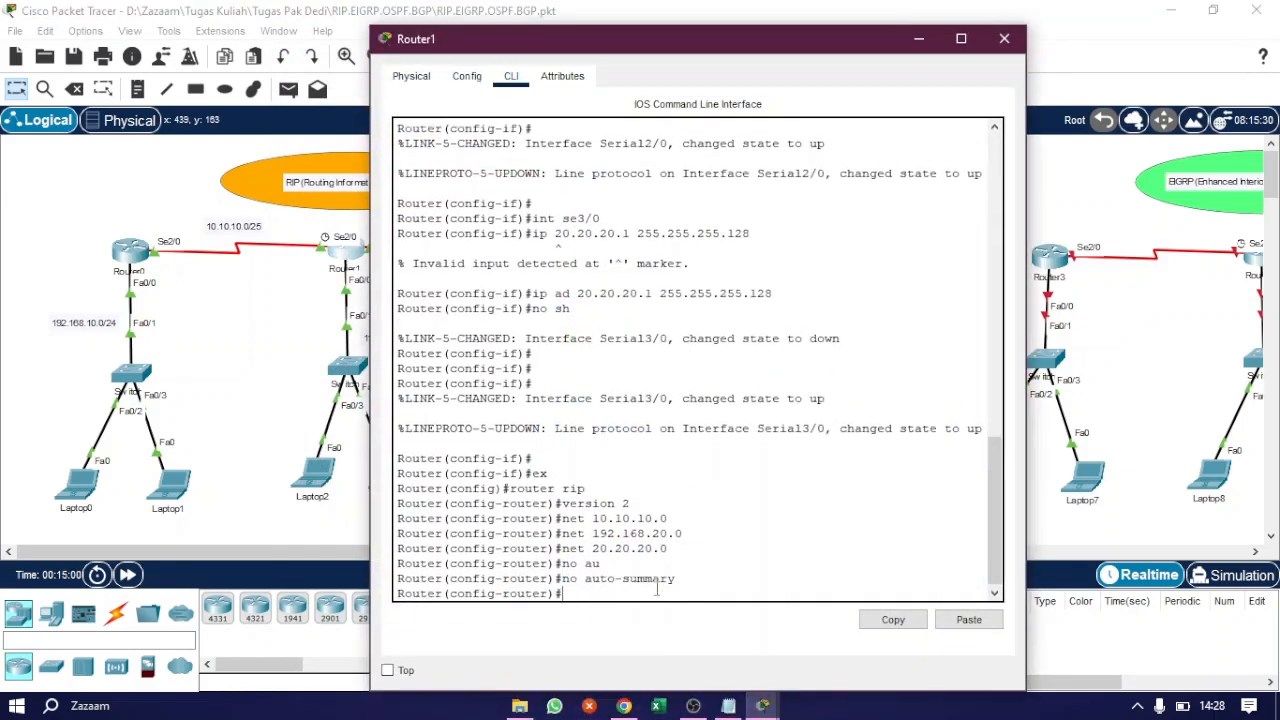
Step: Close Router1's window and display Router0's routing table from its command line with do sho ip rou
left_click(1004, 38)
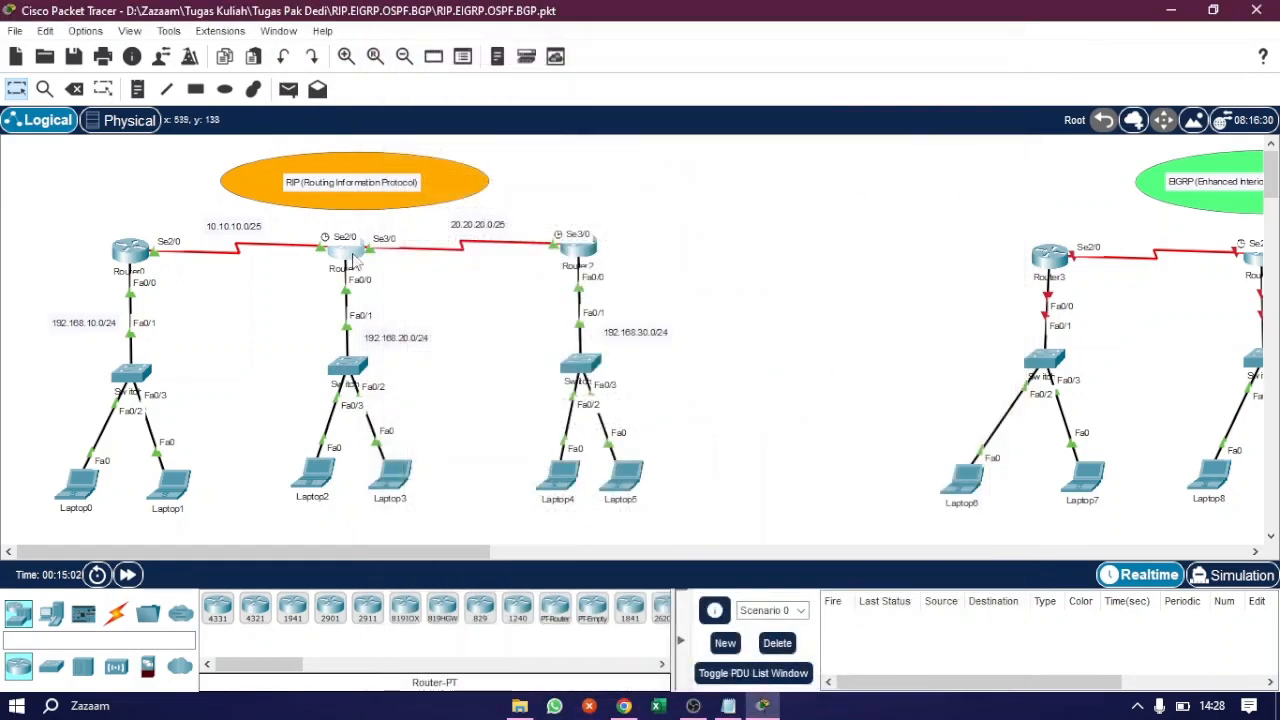
left_click(132, 250)
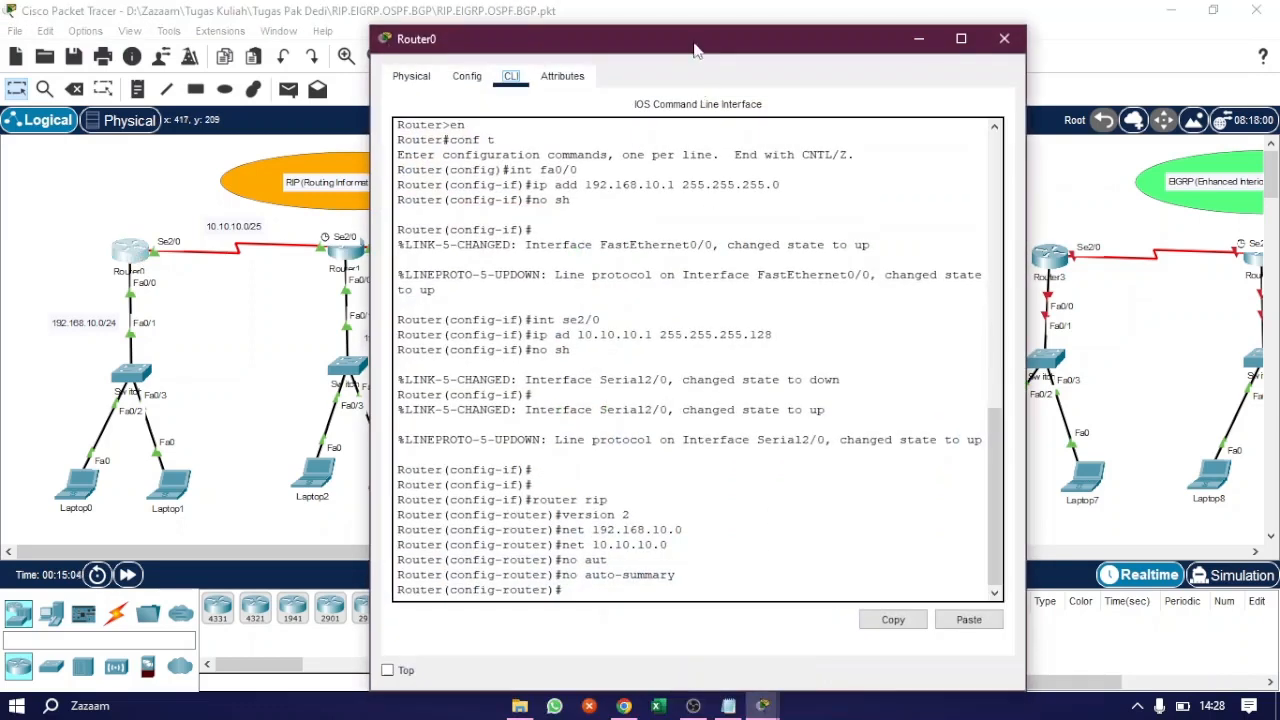
left_click(523, 585)
type("do")
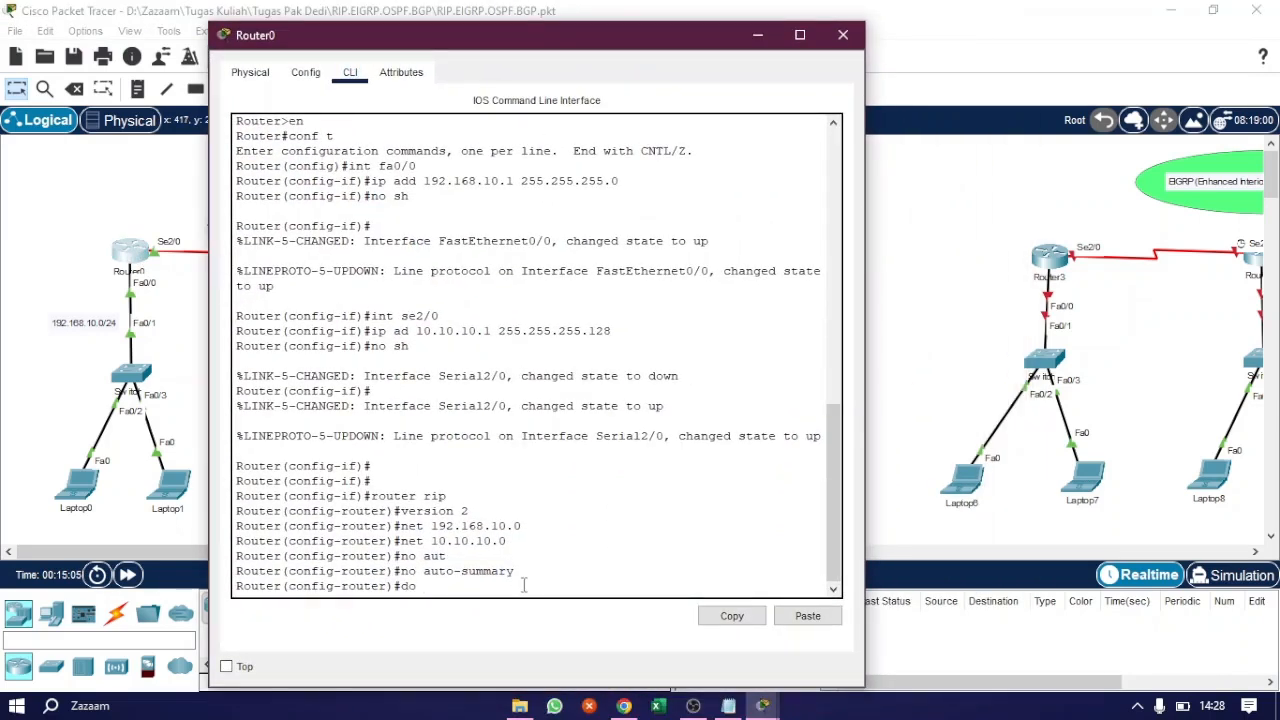
type(" sho ip rou")
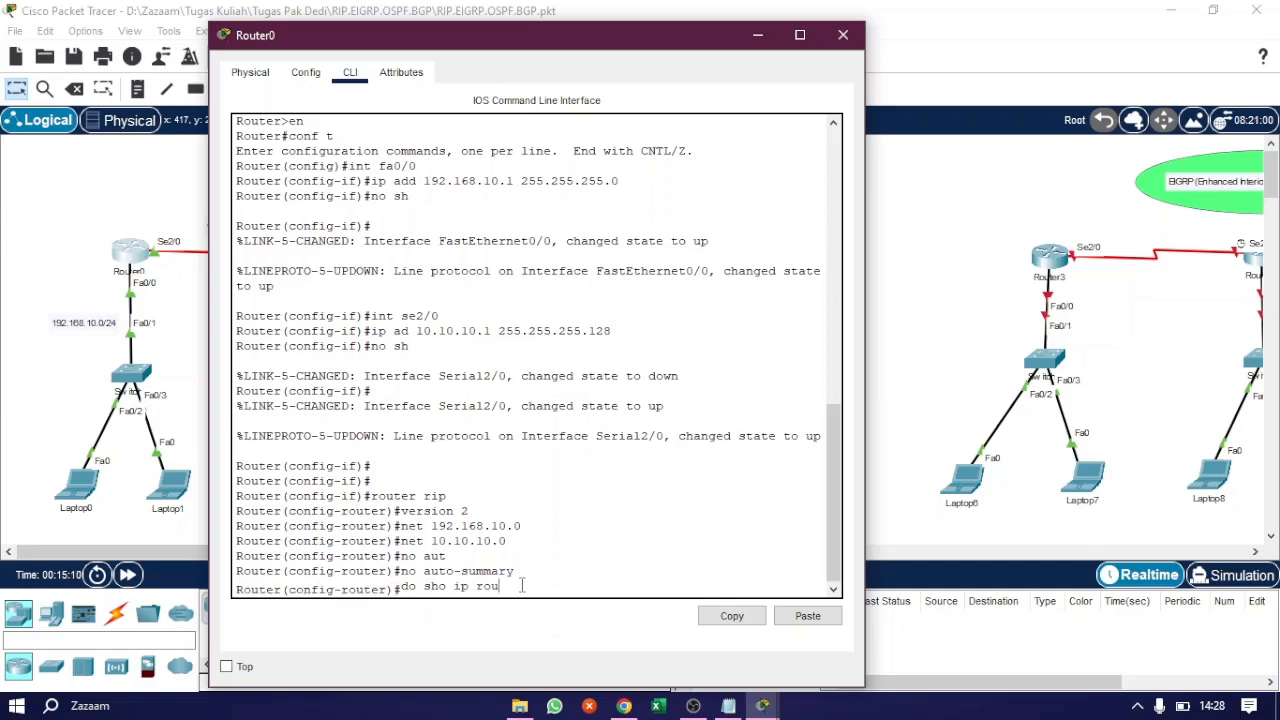
key("Return")
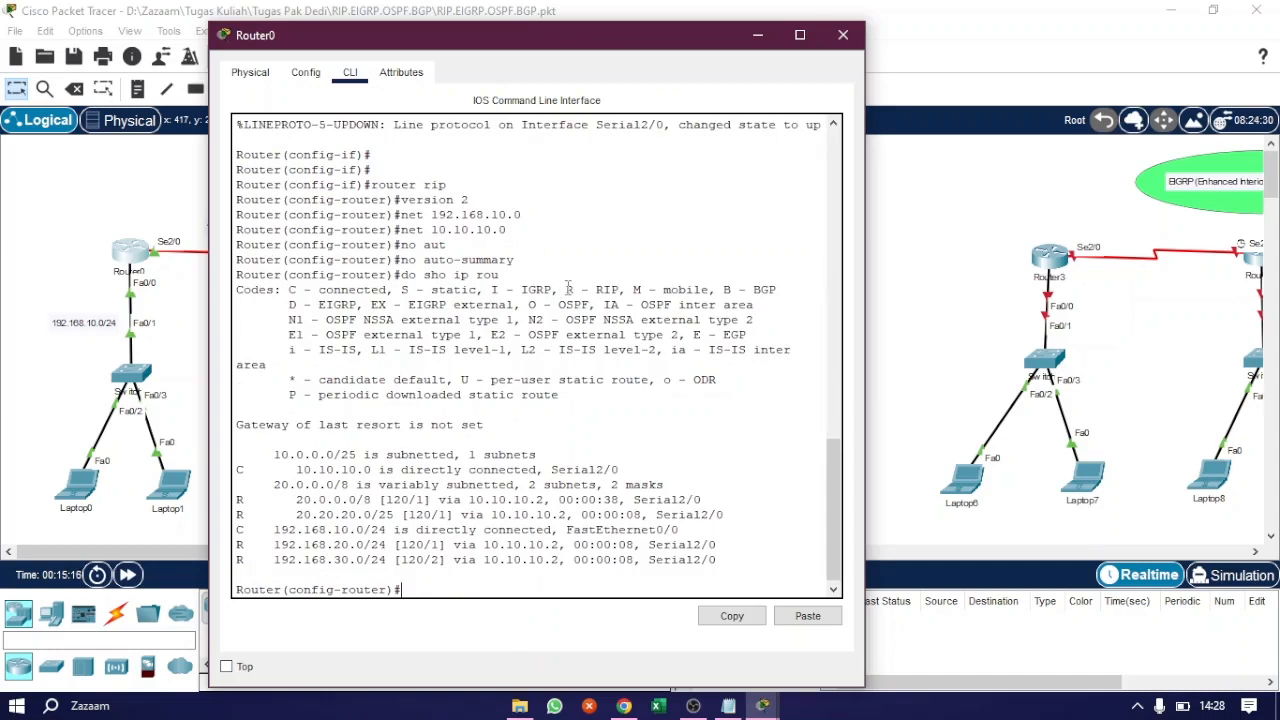
Step: Examine the RIP code in the legend and the R routes in Router0's routing table, and close the router's window
left_click_drag(566, 290, 619, 290)
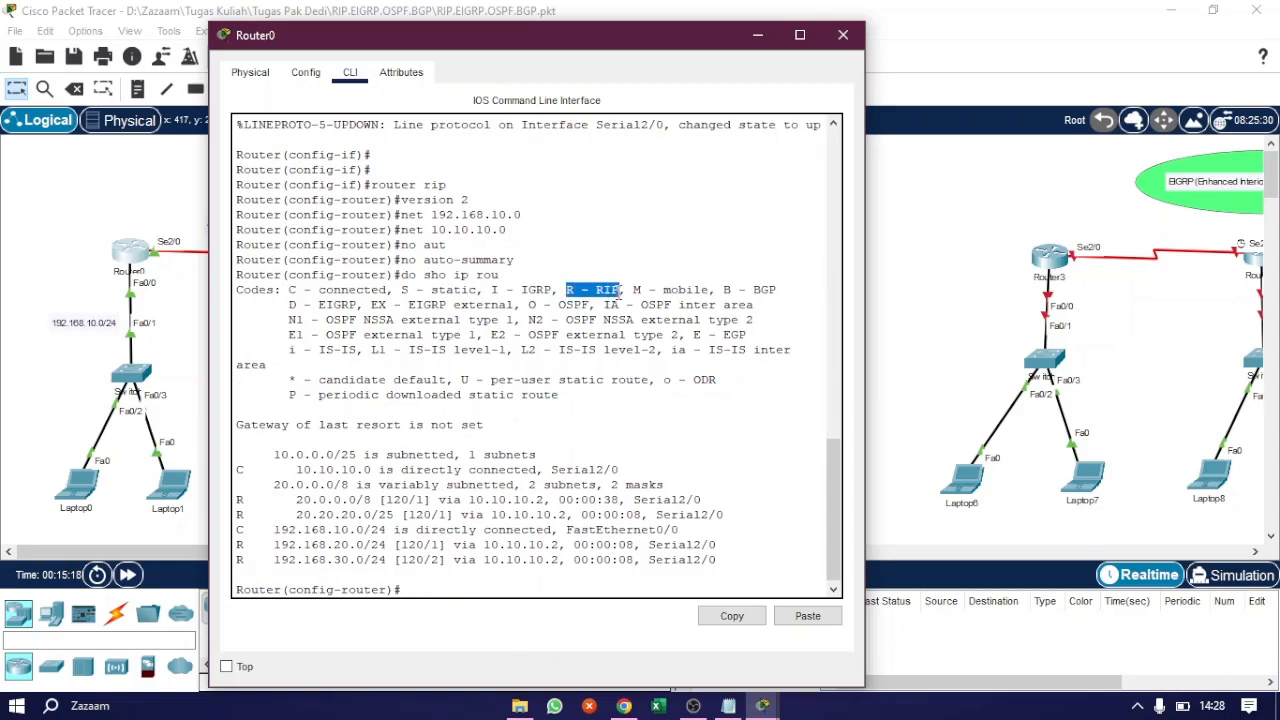
left_click(236, 504)
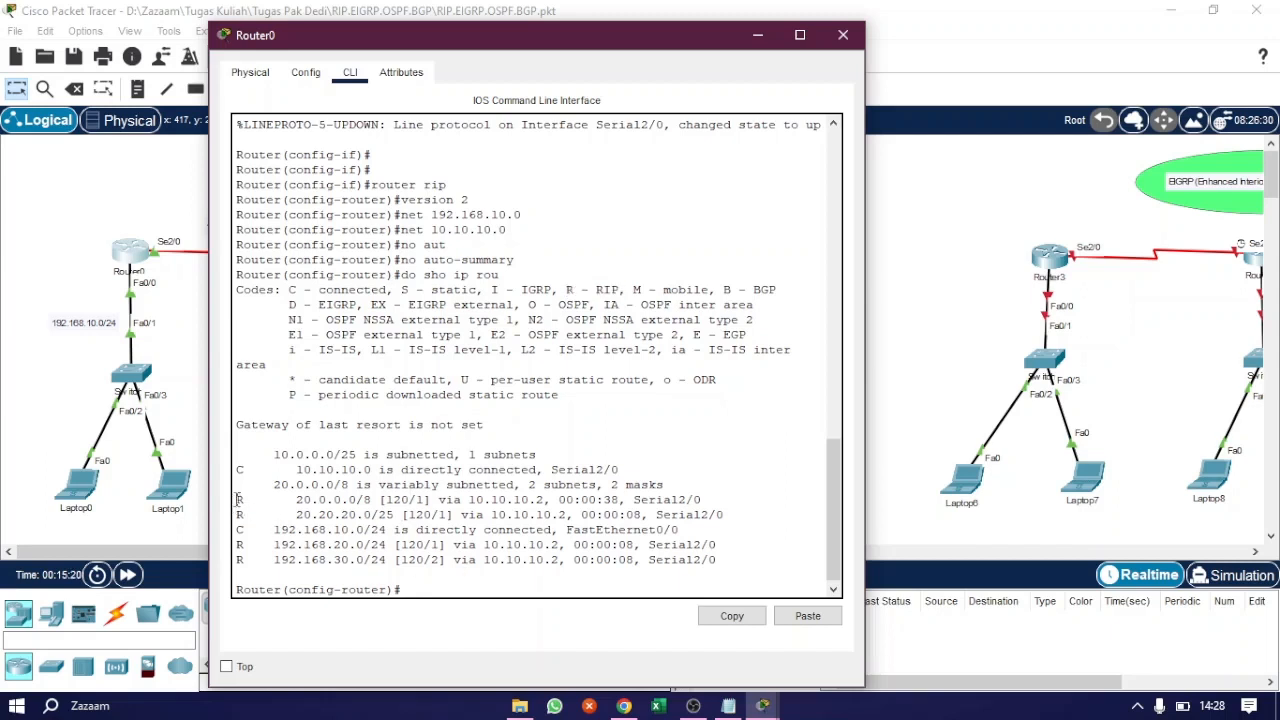
left_click_drag(238, 499, 694, 499)
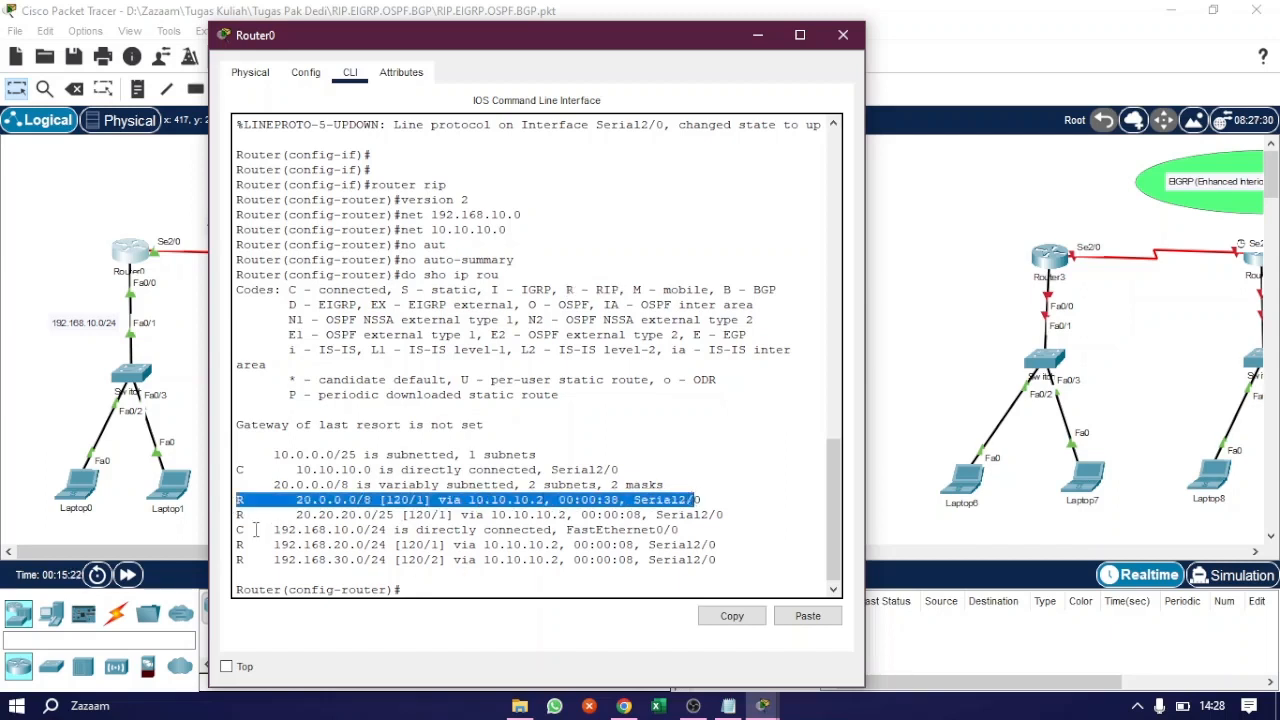
left_click(239, 514)
left_click_drag(239, 514, 728, 514)
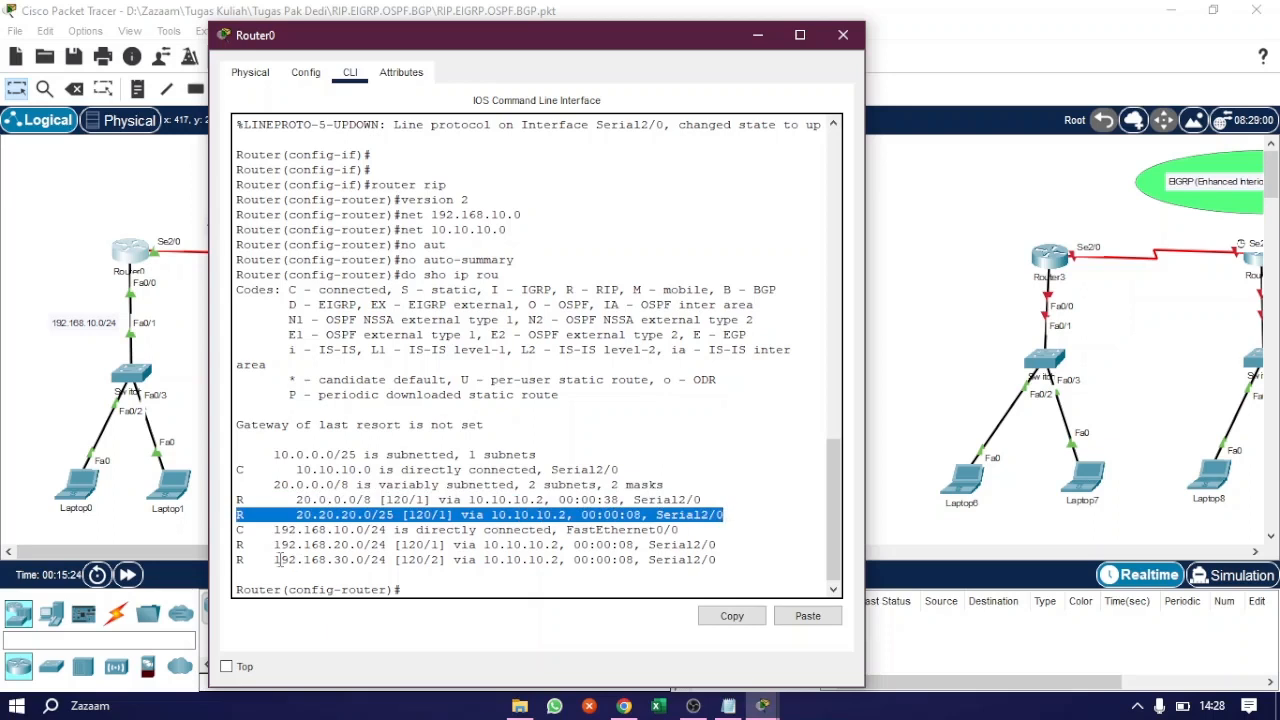
left_click_drag(239, 544, 724, 546)
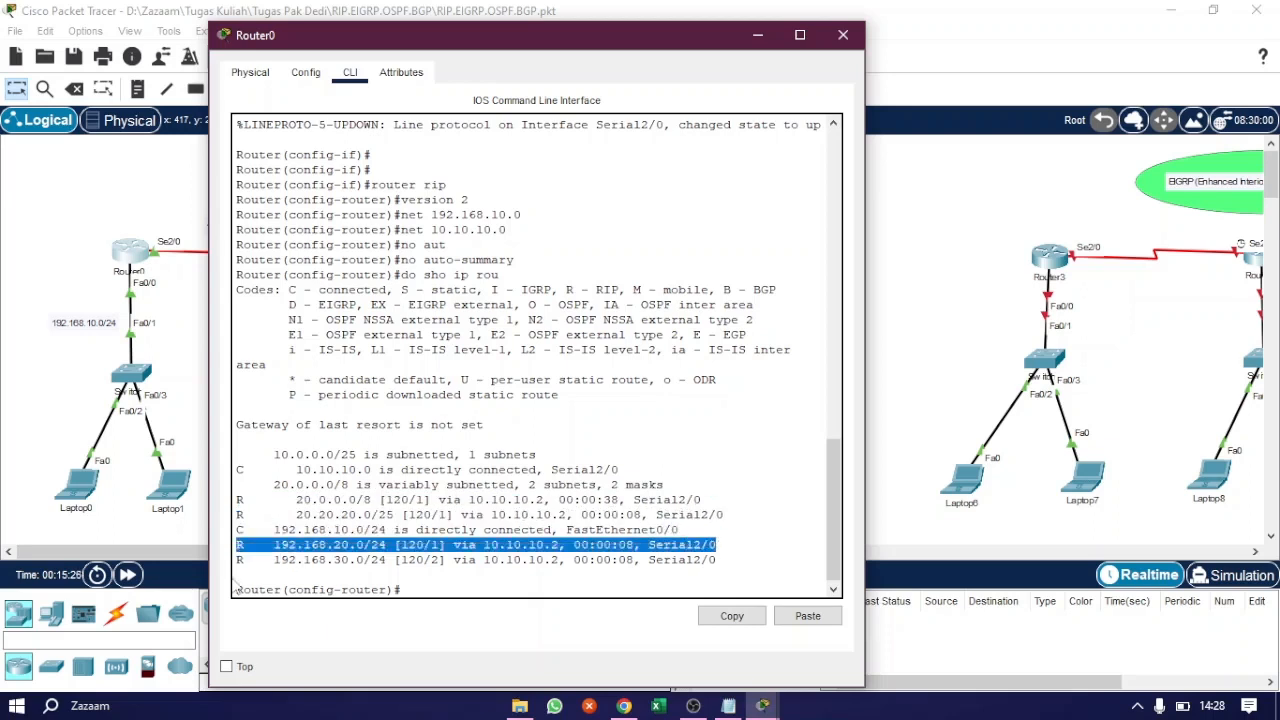
left_click(239, 560)
left_click_drag(239, 560, 718, 560)
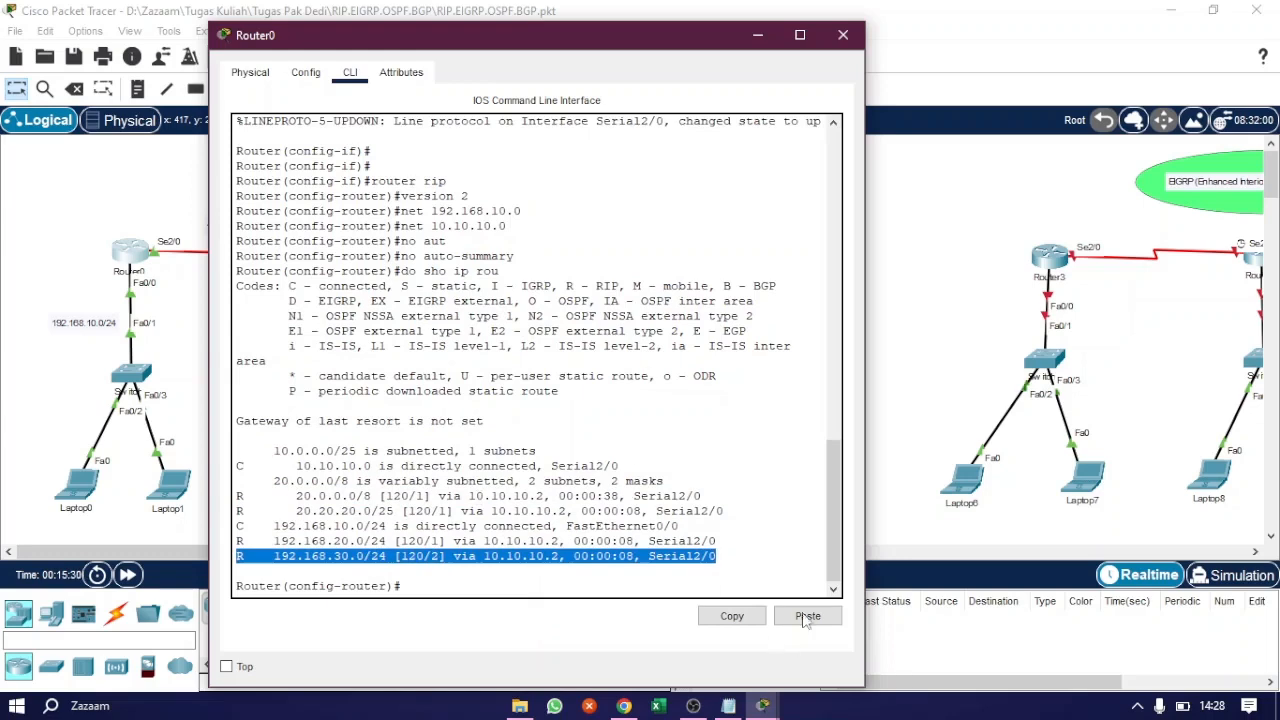
left_click(843, 35)
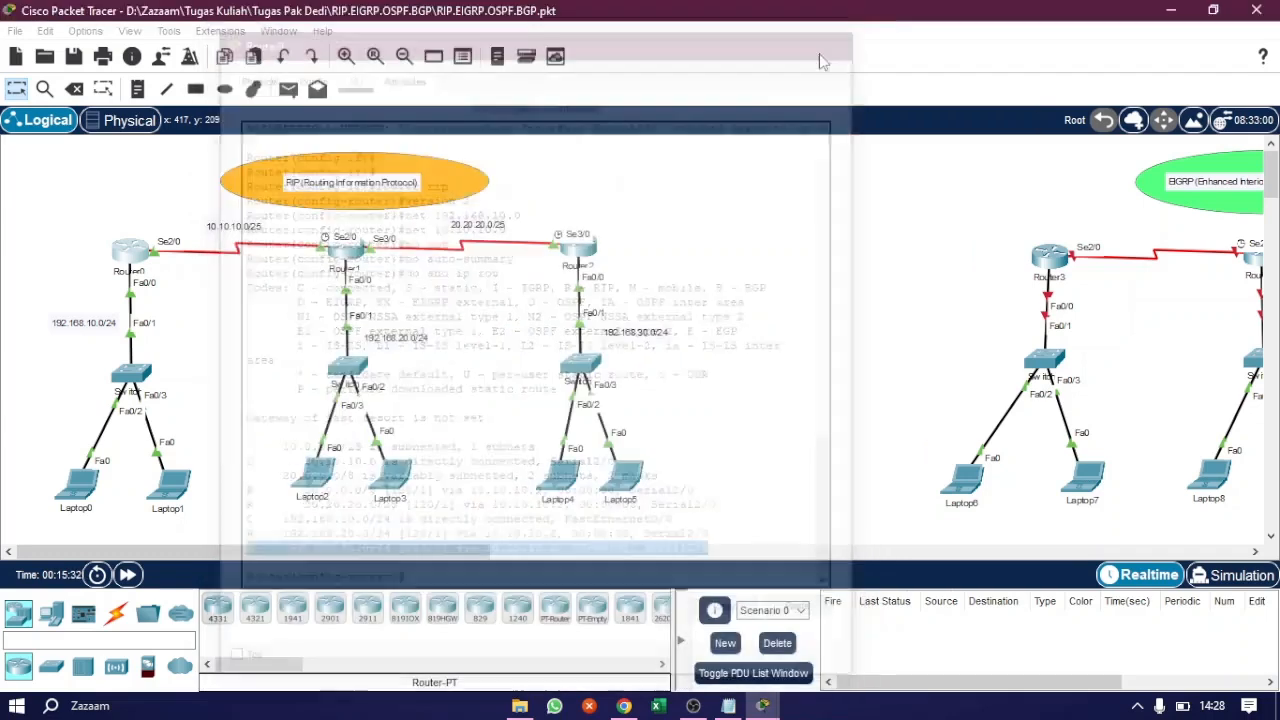
Step: Display Router1's routing table with do sh ip rout, check its RIP routes, and close the window
left_click(345, 256)
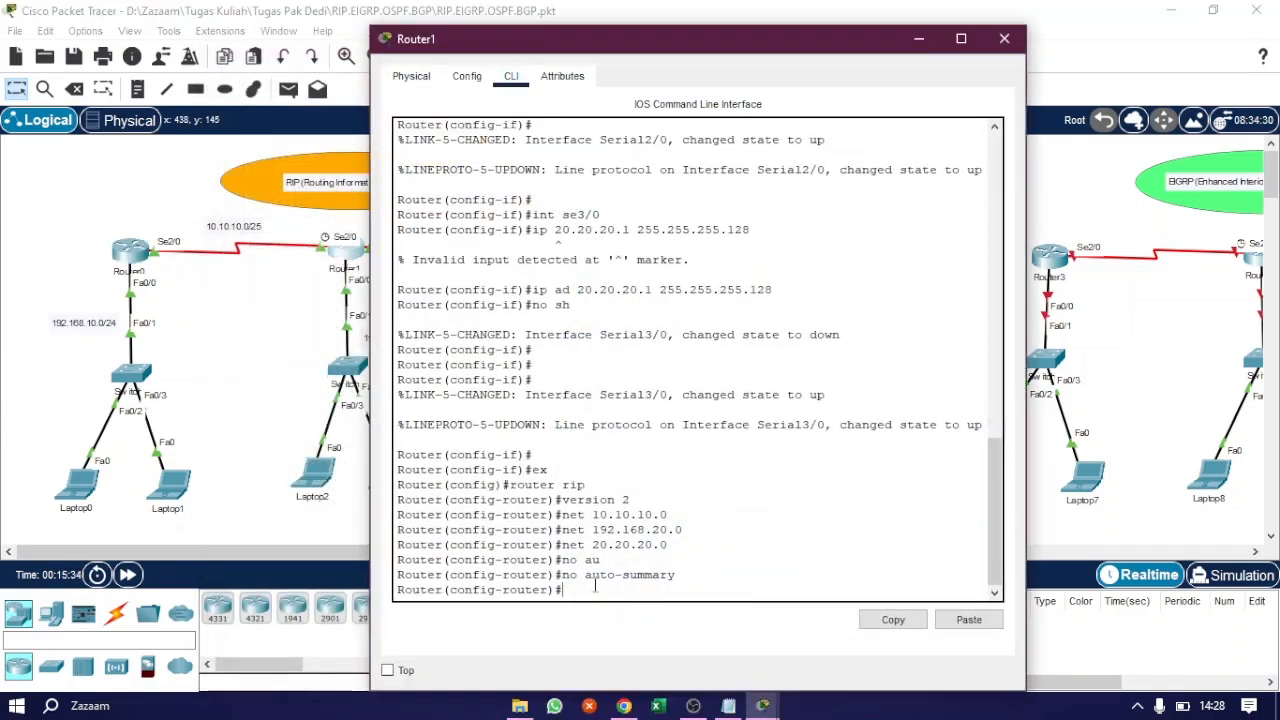
type("do sh ip rout")
key("Return")
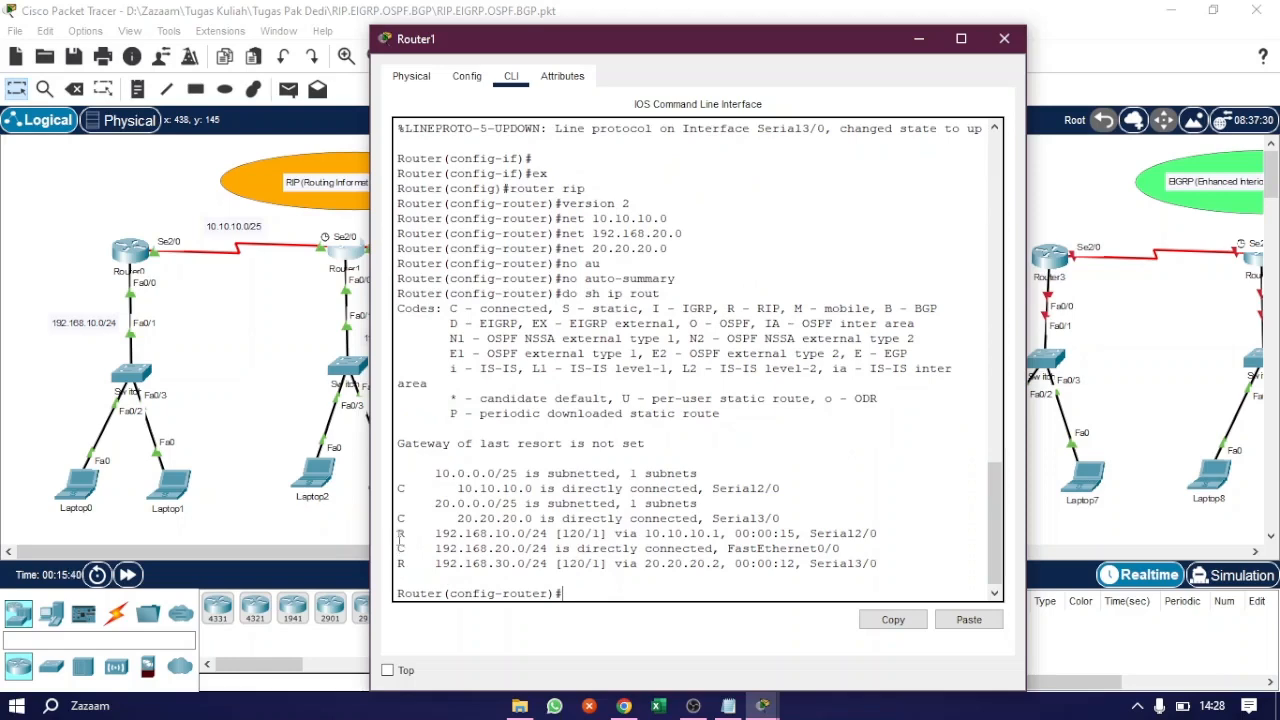
left_click_drag(398, 534, 878, 534)
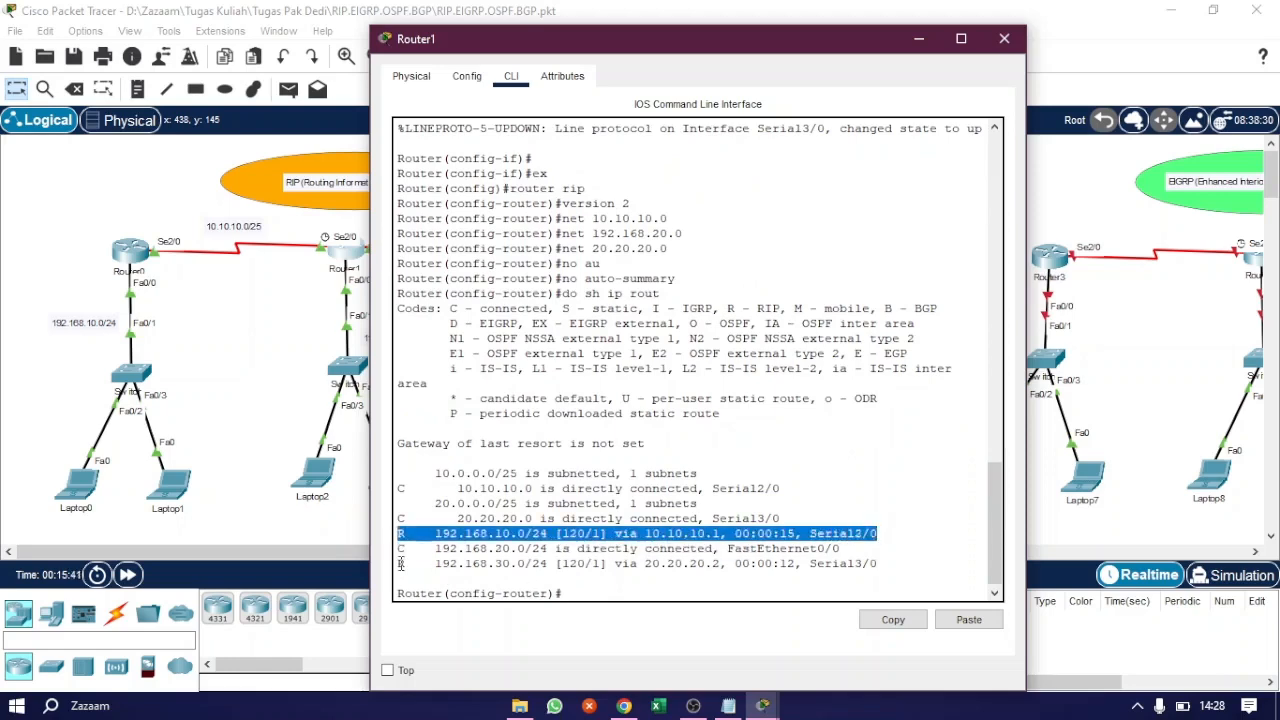
left_click_drag(398, 563, 894, 580)
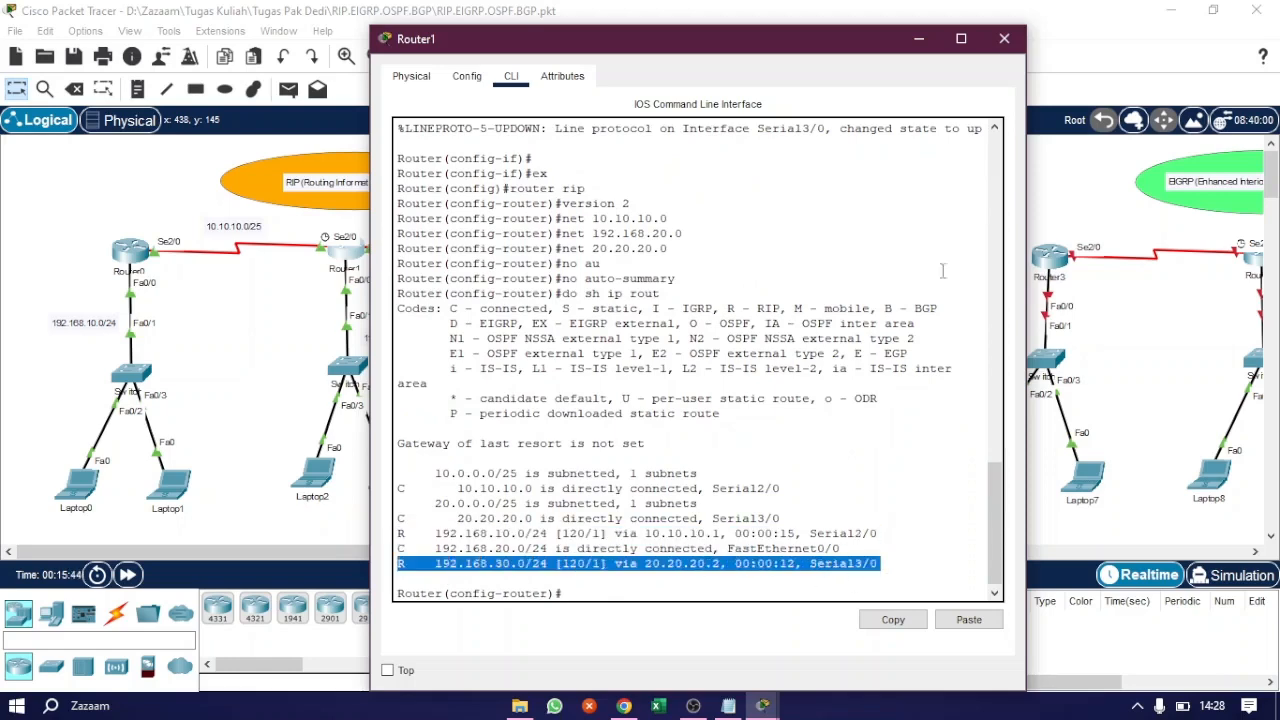
left_click(1004, 38)
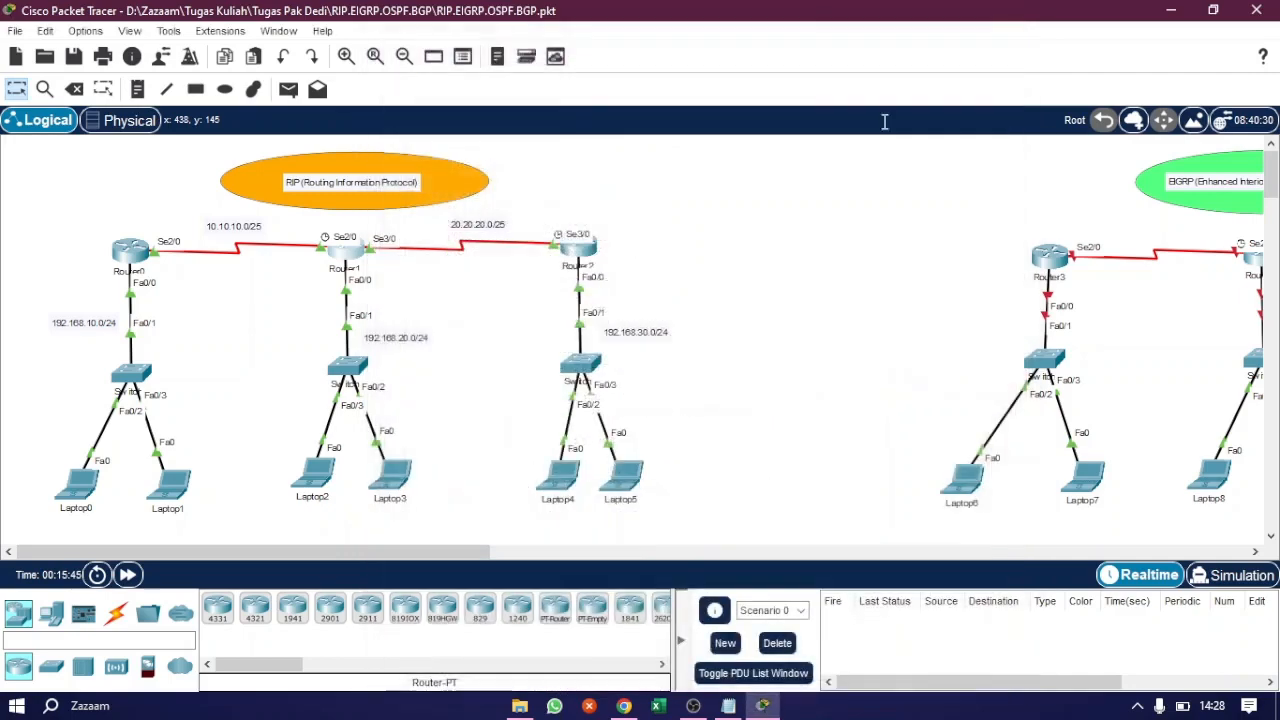
Step: Display Router2's routing table with do sh ip rou, check its RIP routes, and close the window
left_click(580, 247)
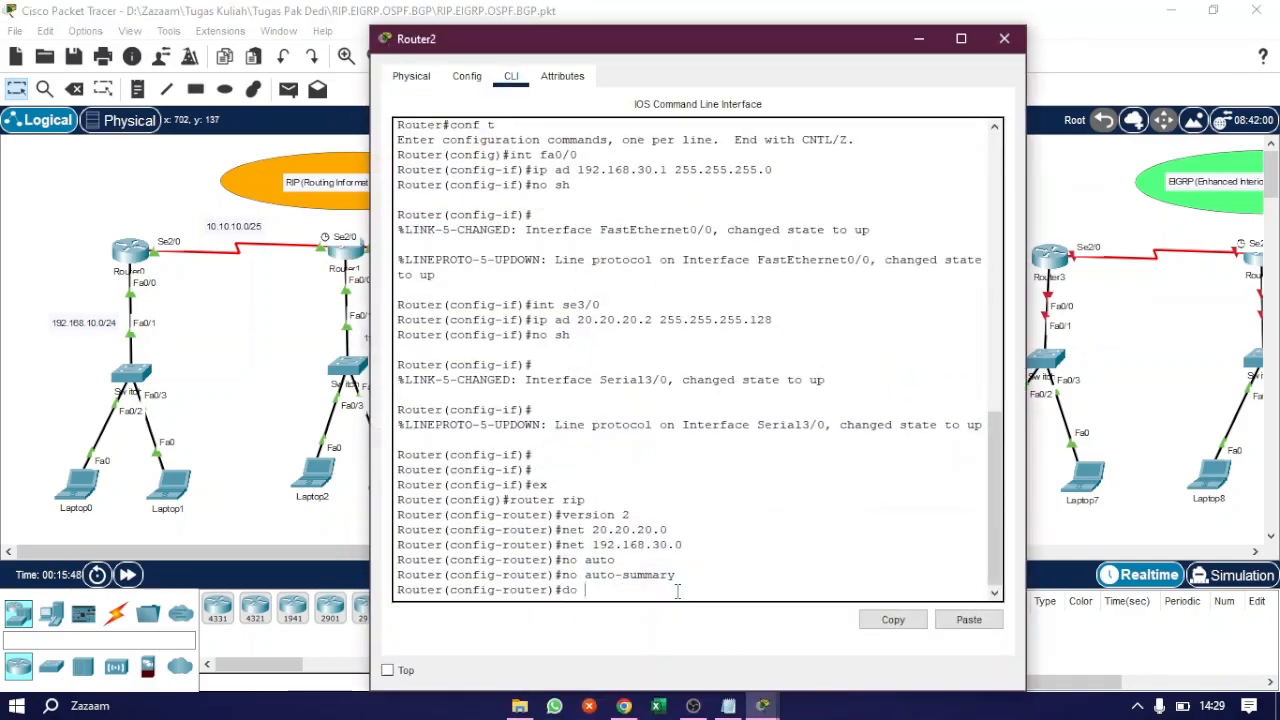
type("sh ip rou")
key("Return")
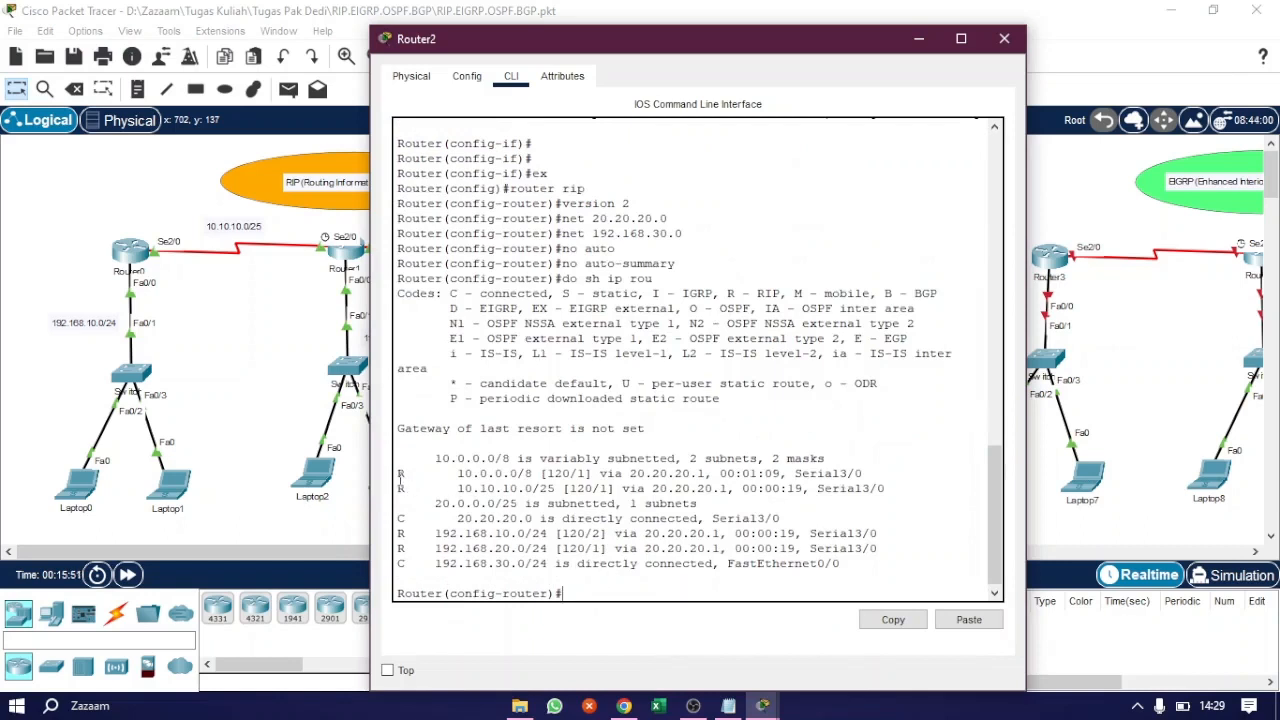
left_click_drag(398, 470, 880, 476)
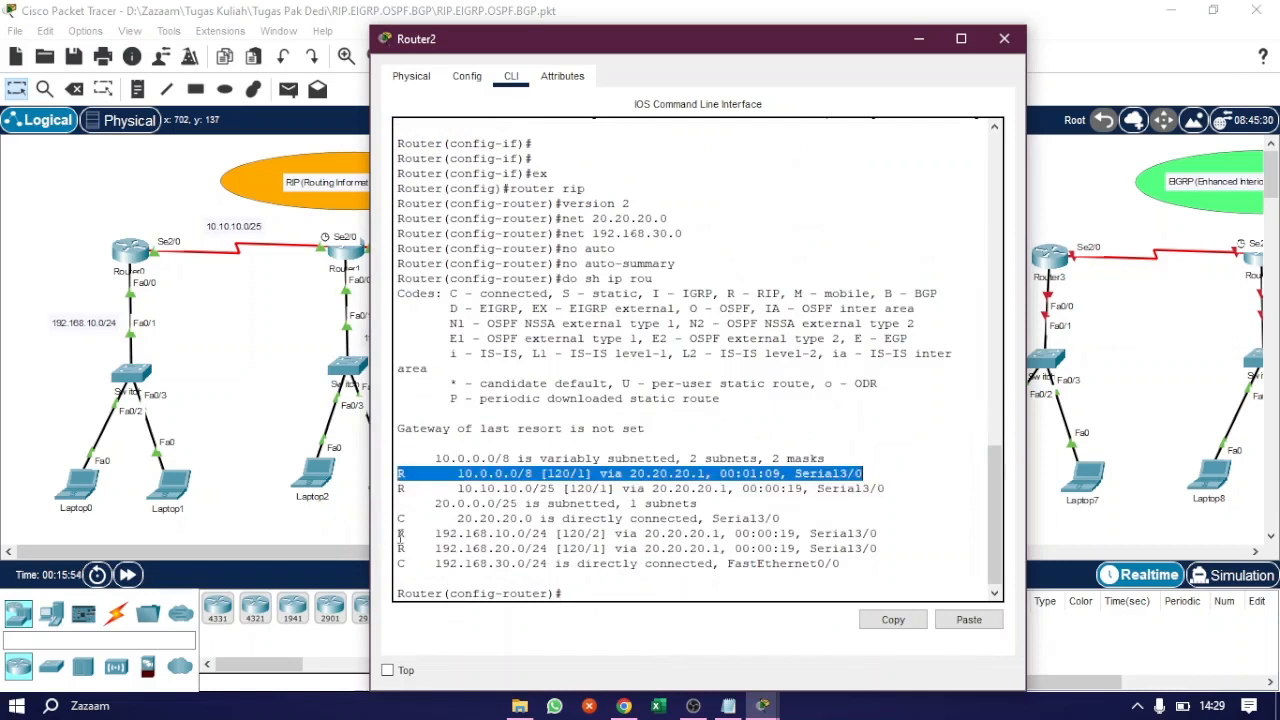
left_click_drag(400, 536, 874, 535)
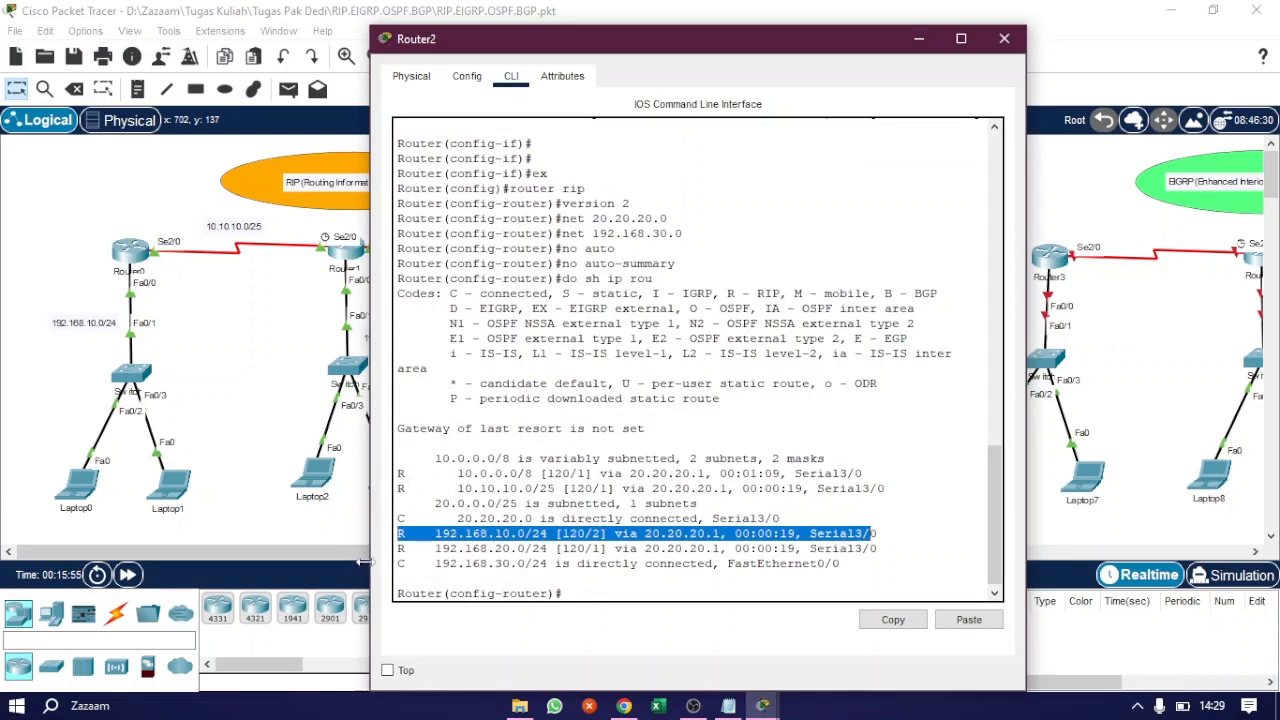
left_click_drag(398, 549, 883, 550)
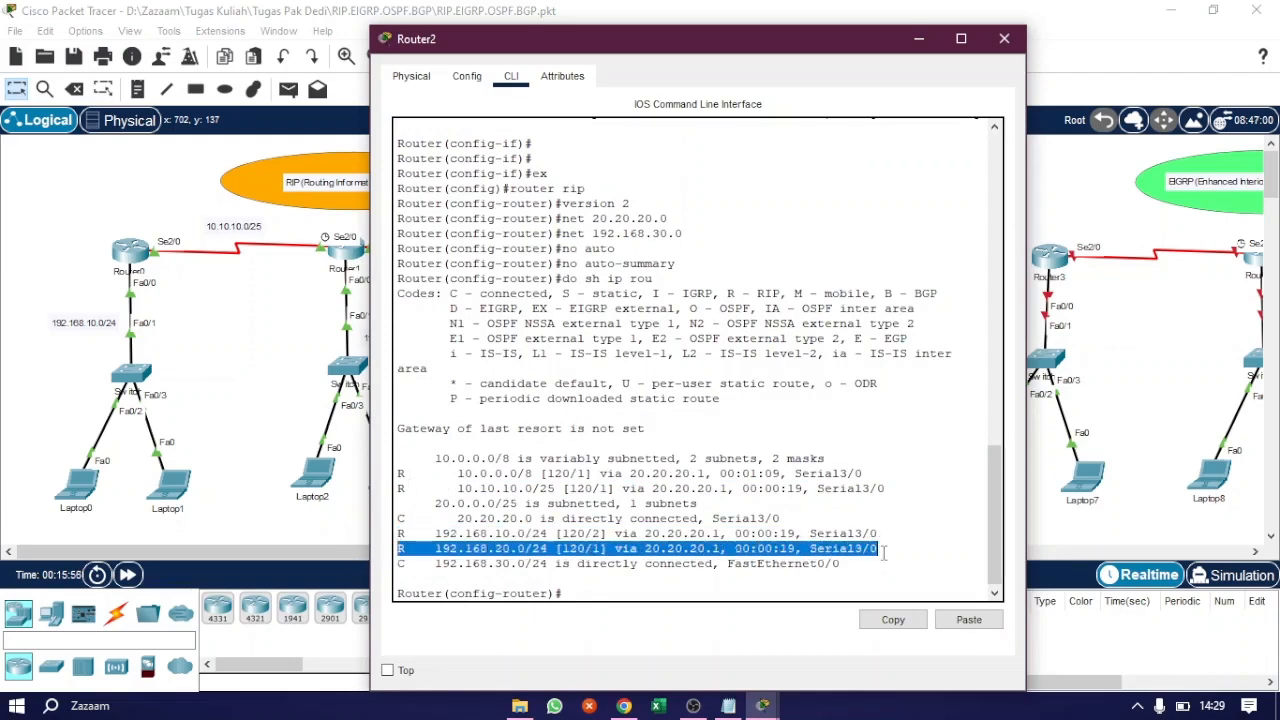
left_click(1002, 40)
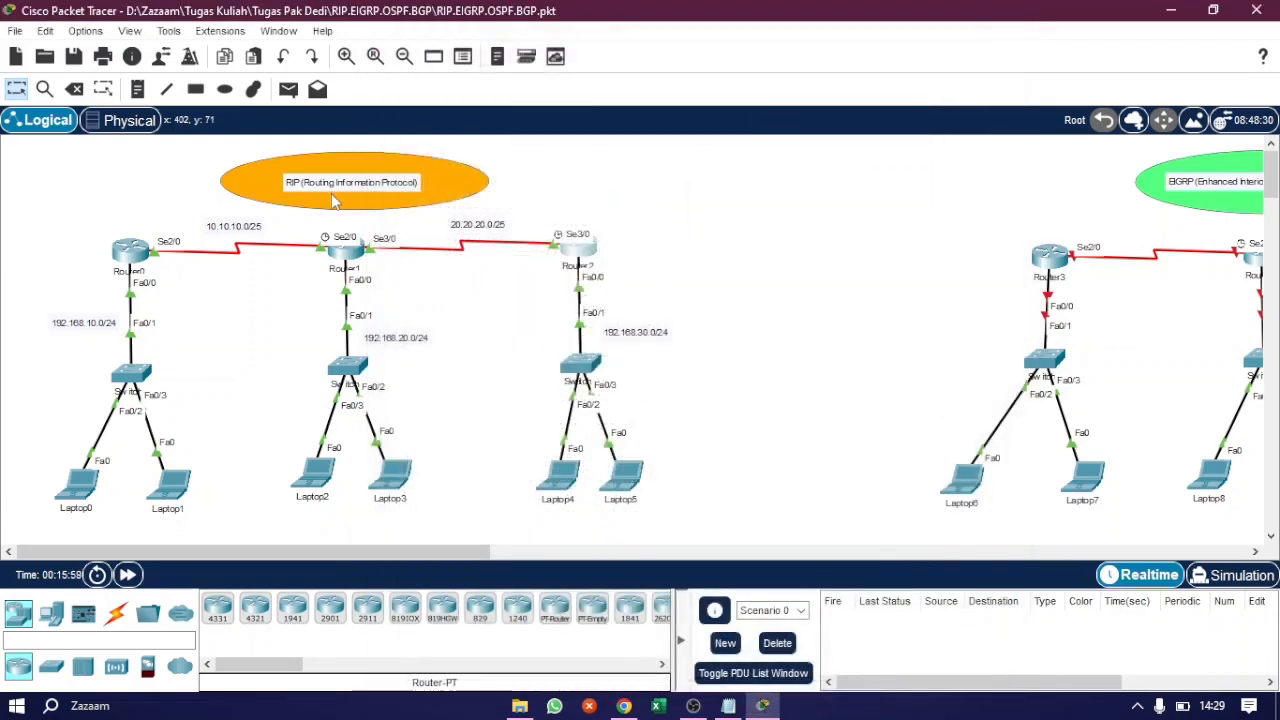
Step: Test connectivity with simple PDUs from Laptop0 to Laptop2 and from Laptop0 to Laptop4, firing each one again
left_click(288, 89)
left_click(88, 485)
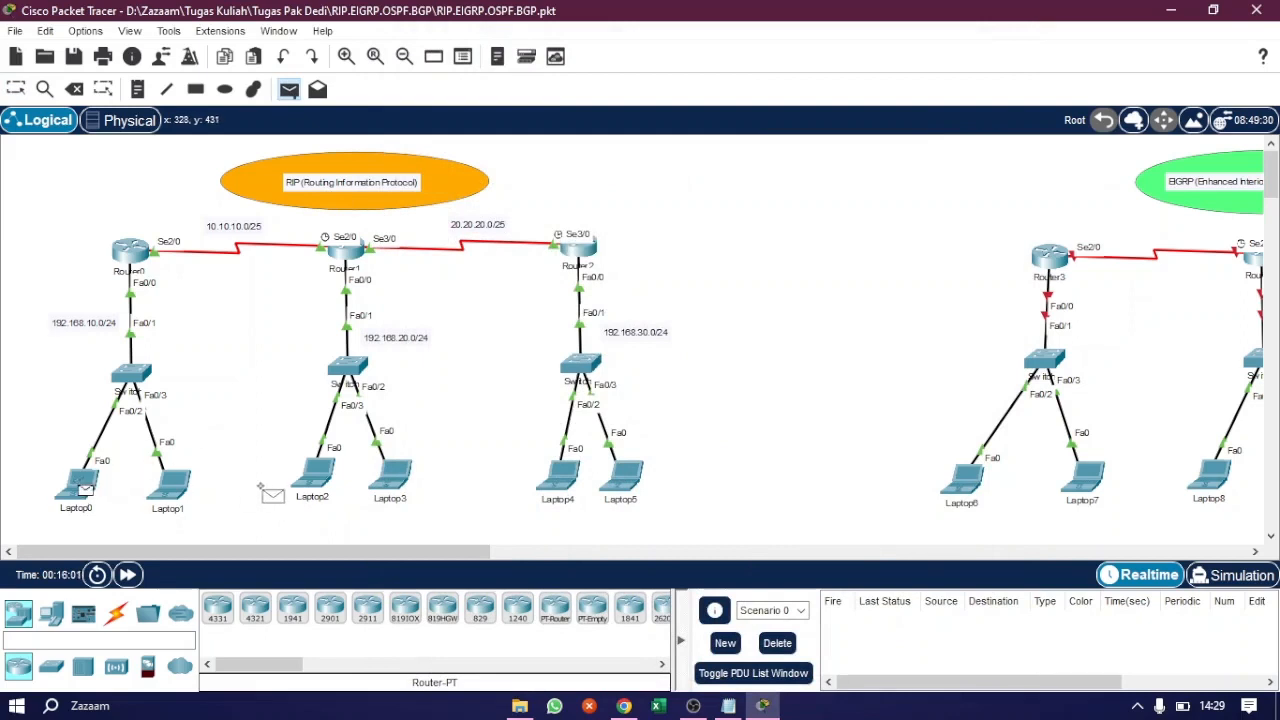
left_click(320, 484)
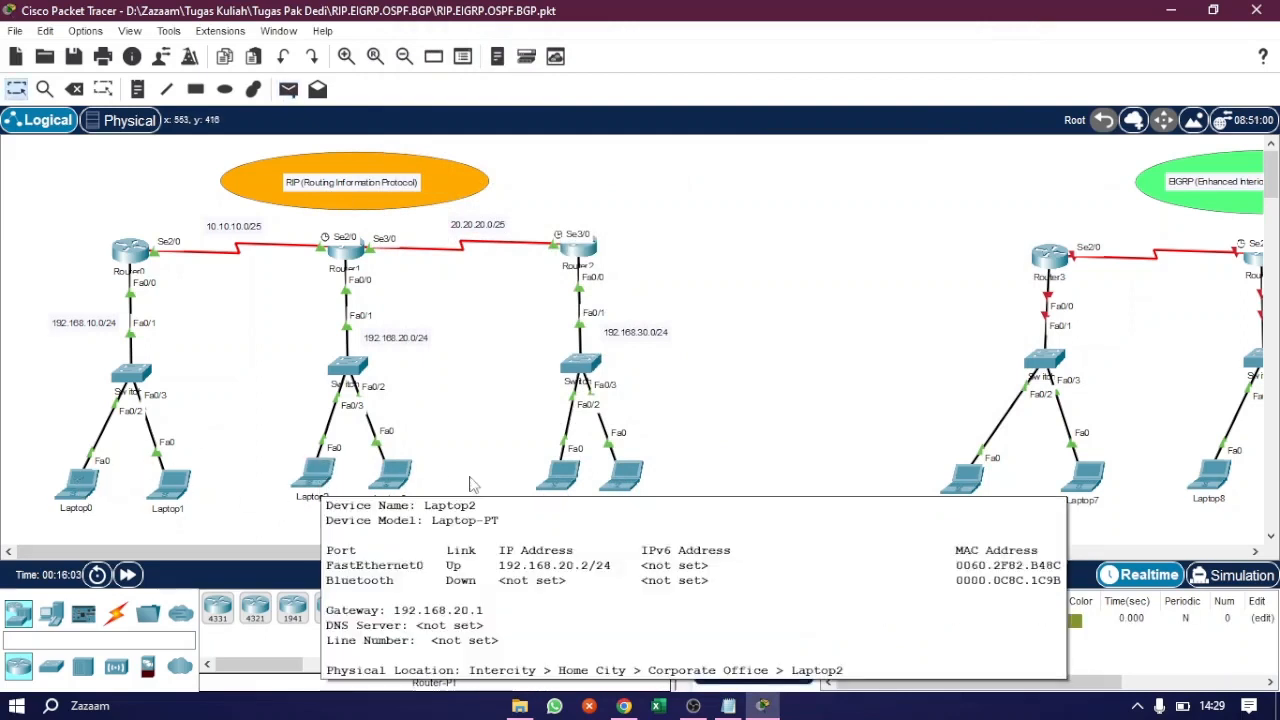
left_click(848, 621)
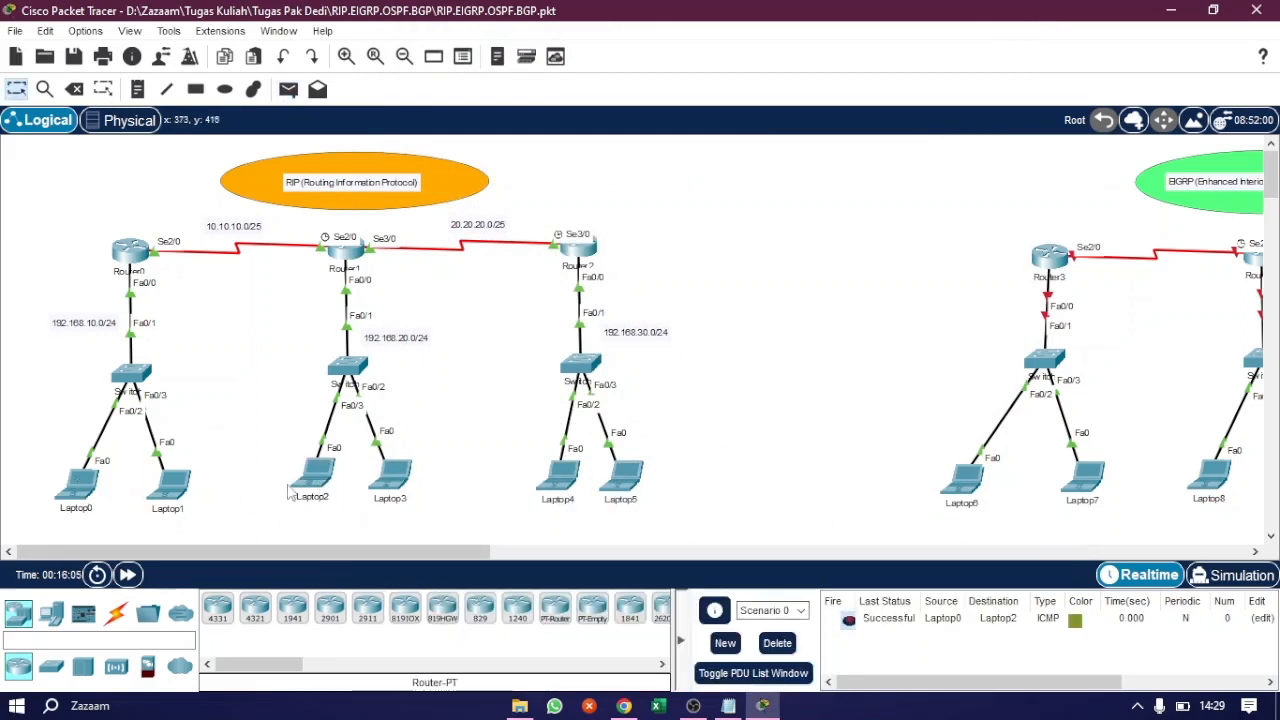
key("p")
left_click(84, 488)
left_click(574, 478)
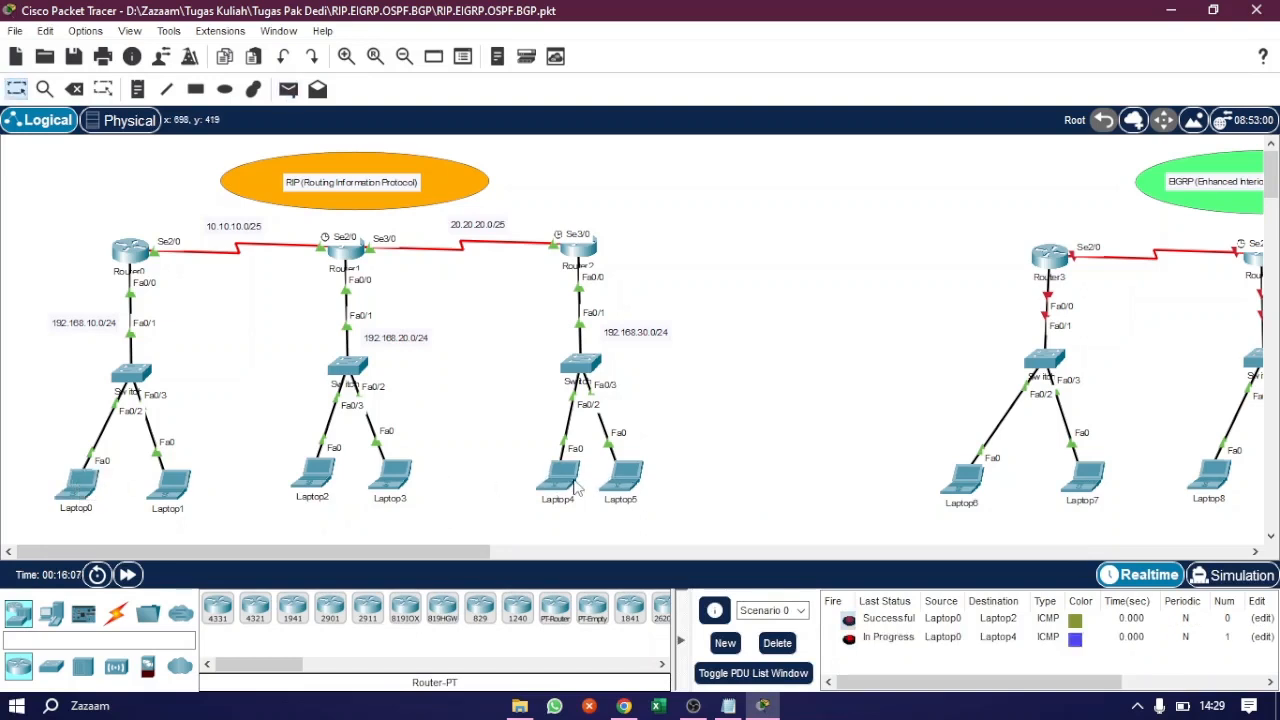
left_click(848, 639)
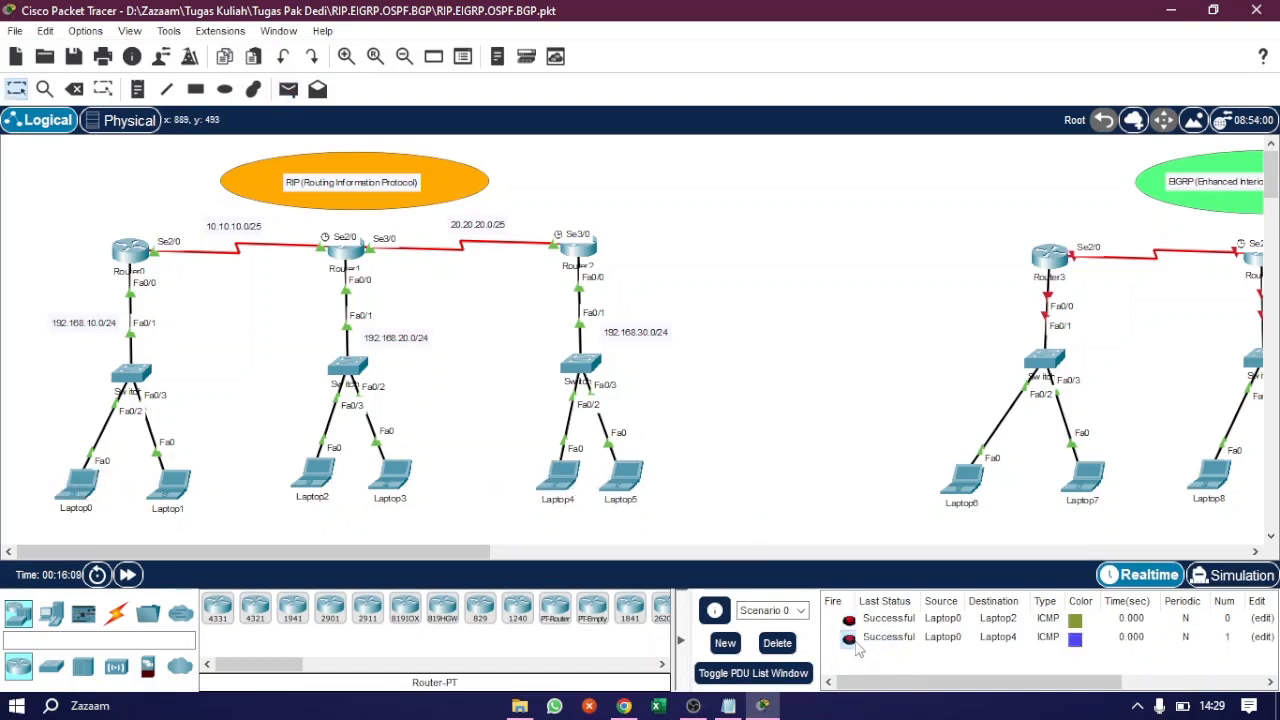
Step: Test simple PDUs from Laptop5 to Laptop3 and from Laptop5 to Laptop1, and delete the test scenario
key("p")
left_click(627, 478)
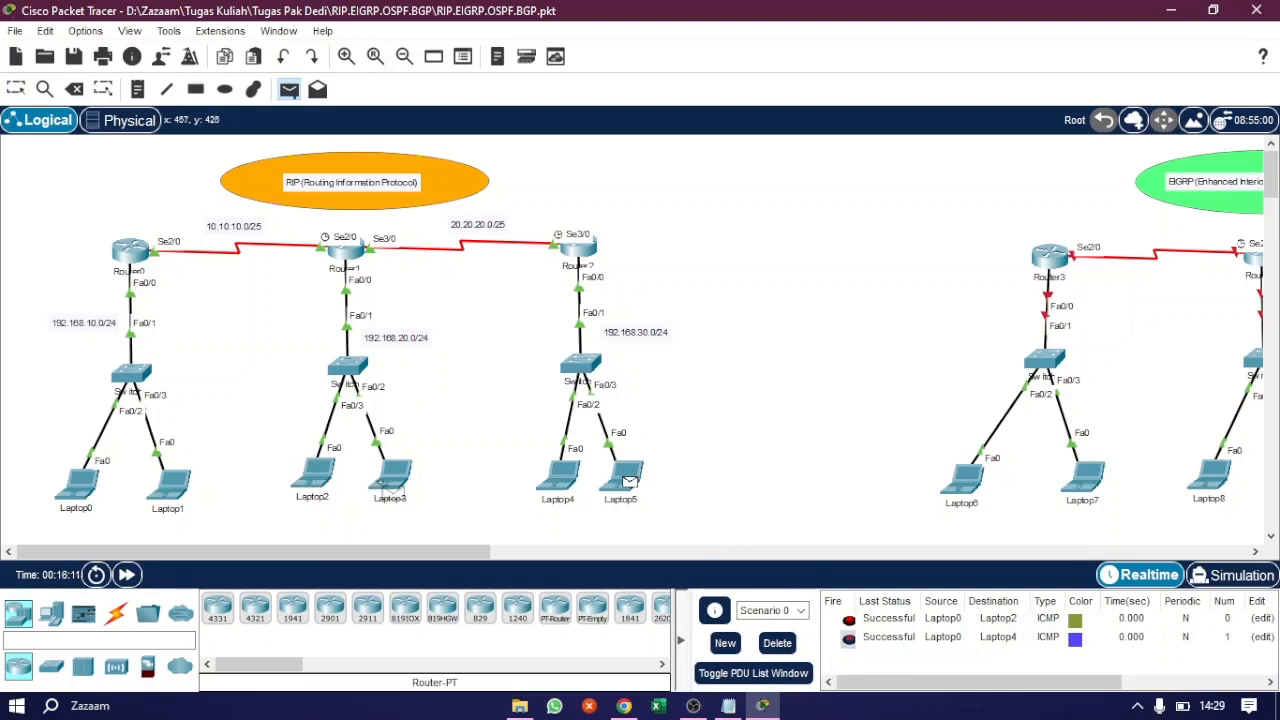
left_click(392, 478)
left_click(849, 657)
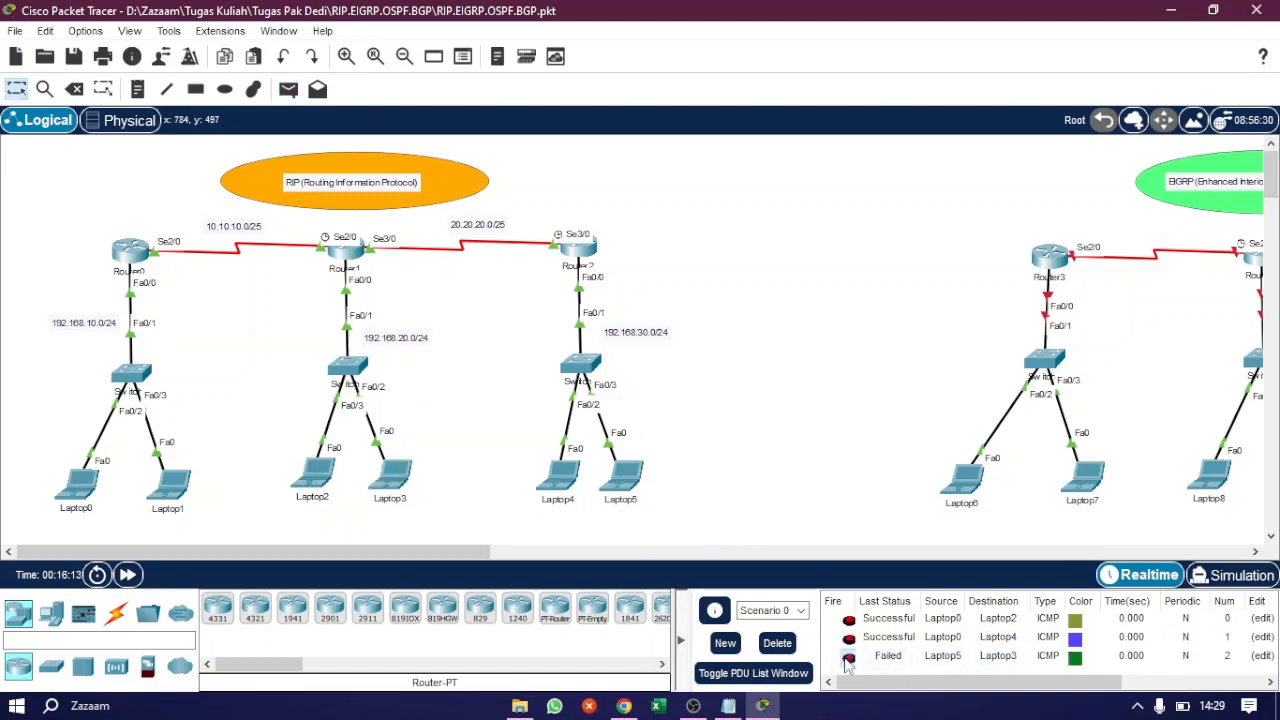
key("p")
left_click(627, 480)
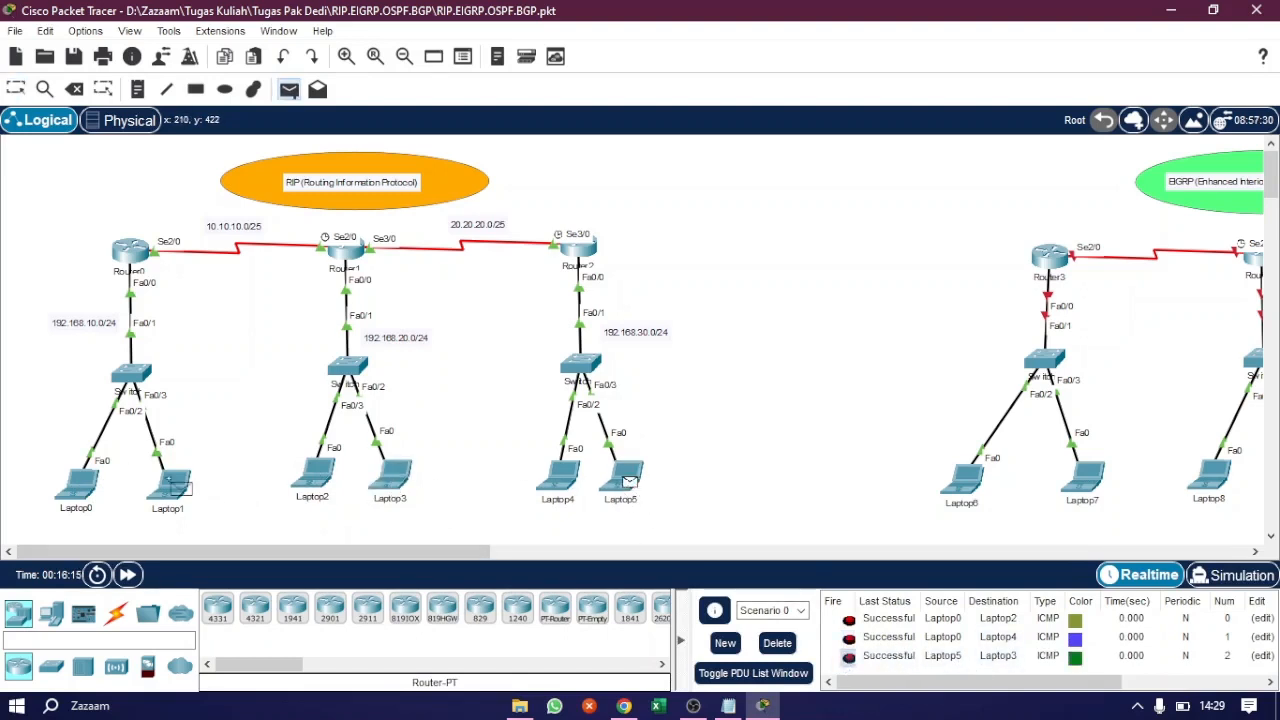
left_click(176, 486)
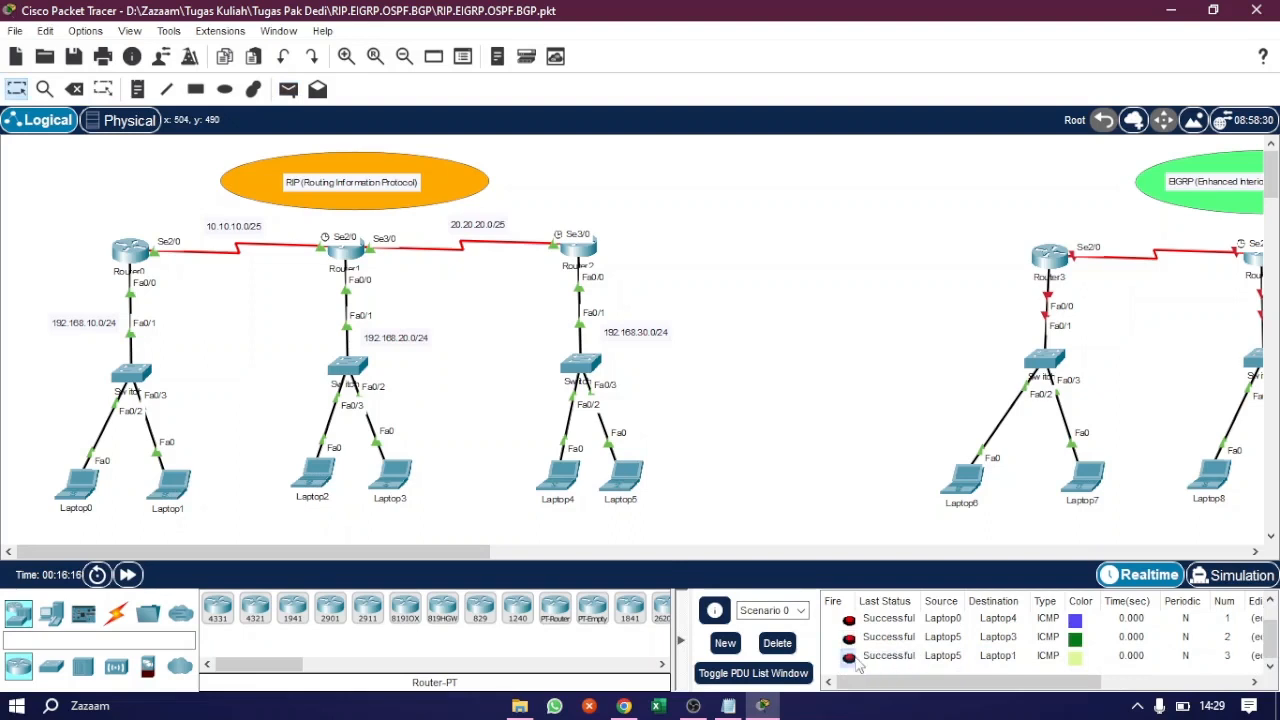
left_click(773, 646)
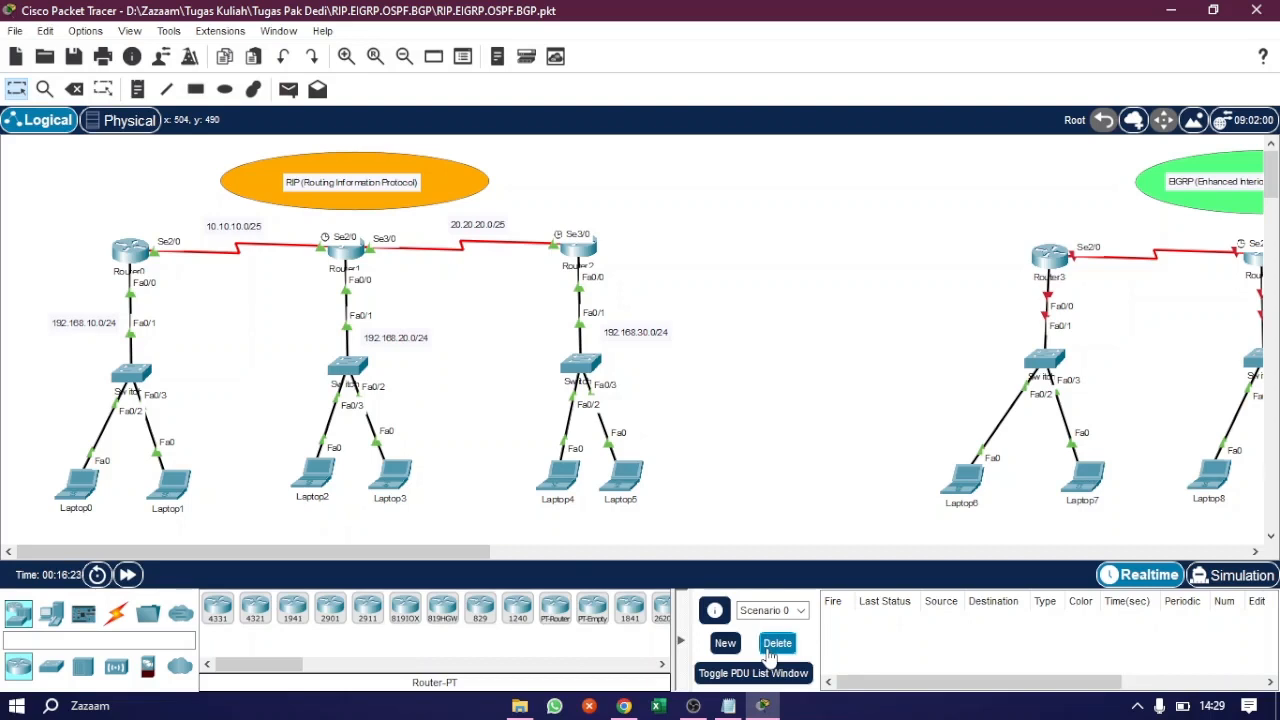
Step: Switch to Notepad and review the RIP description and configuration steps in 1. RIP.txt
left_click(728, 706)
left_click_drag(848, 90, 607, 94)
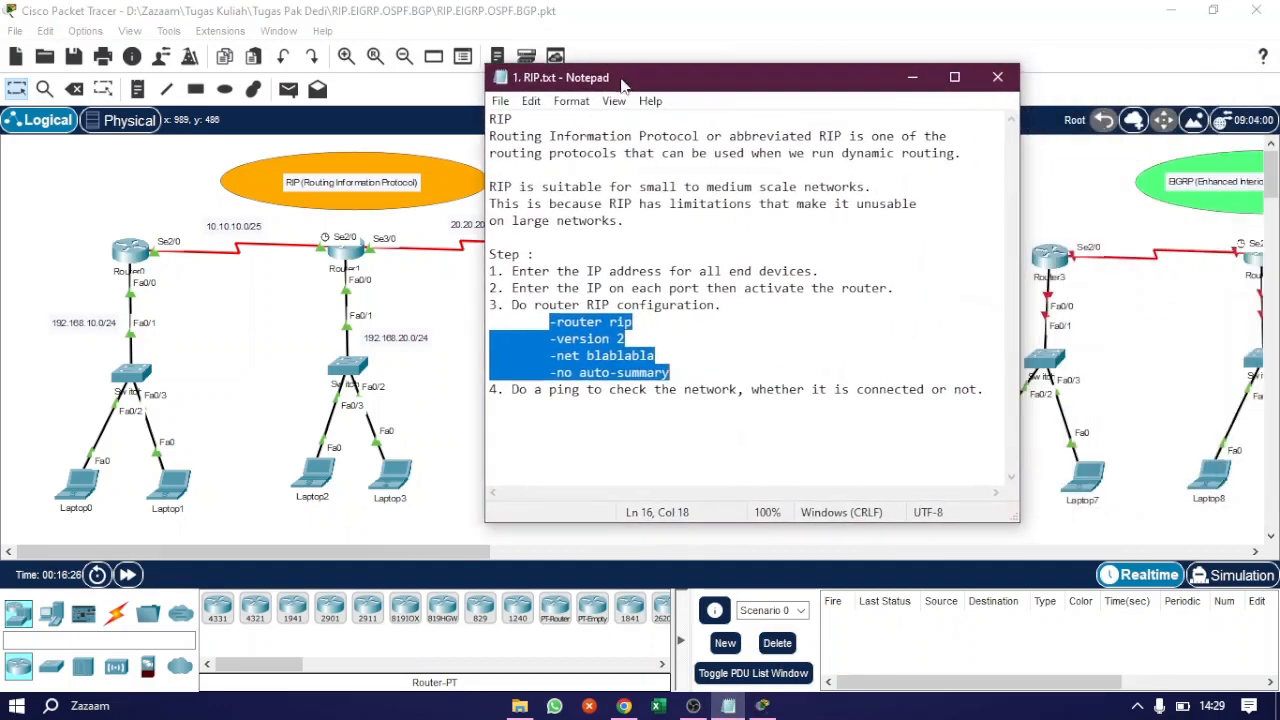
left_click(783, 424)
key("ctrl+a")
left_click(730, 464)
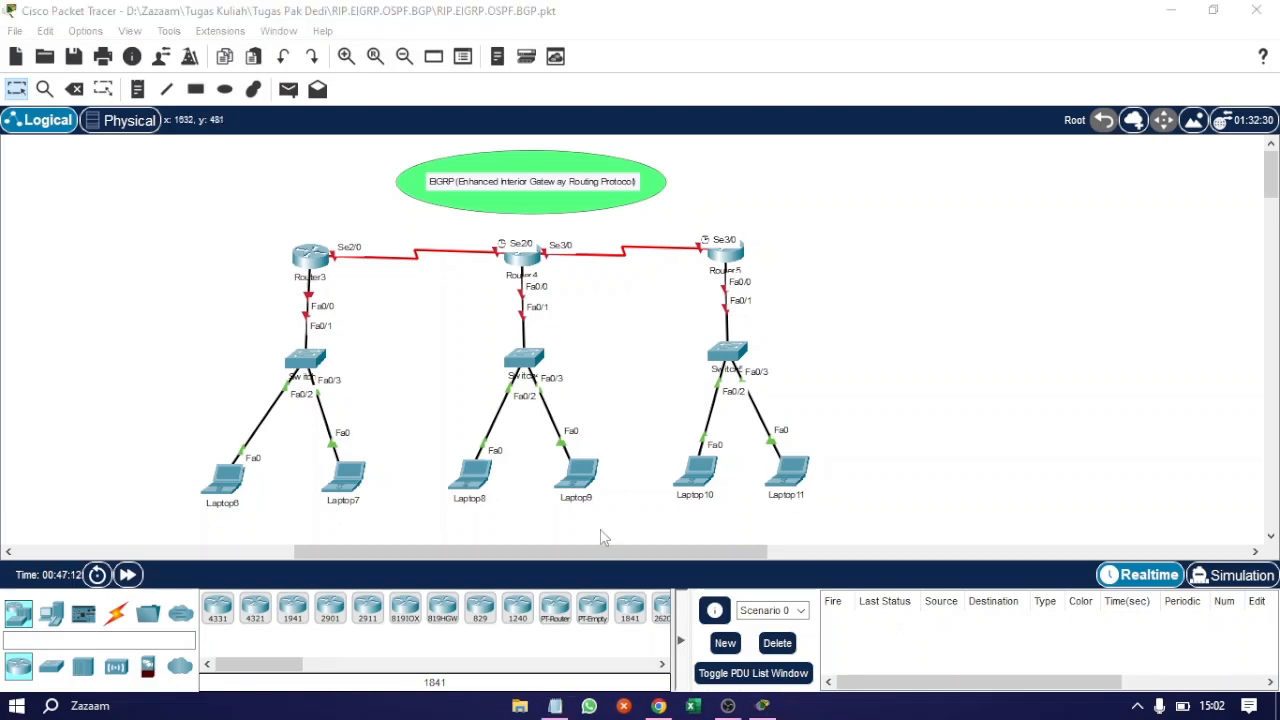
Step: Switch to the 2. EIGRP.txt notes in Notepad and review the protocol description and steps 1 and 2 on IP addressing
left_click(556, 704)
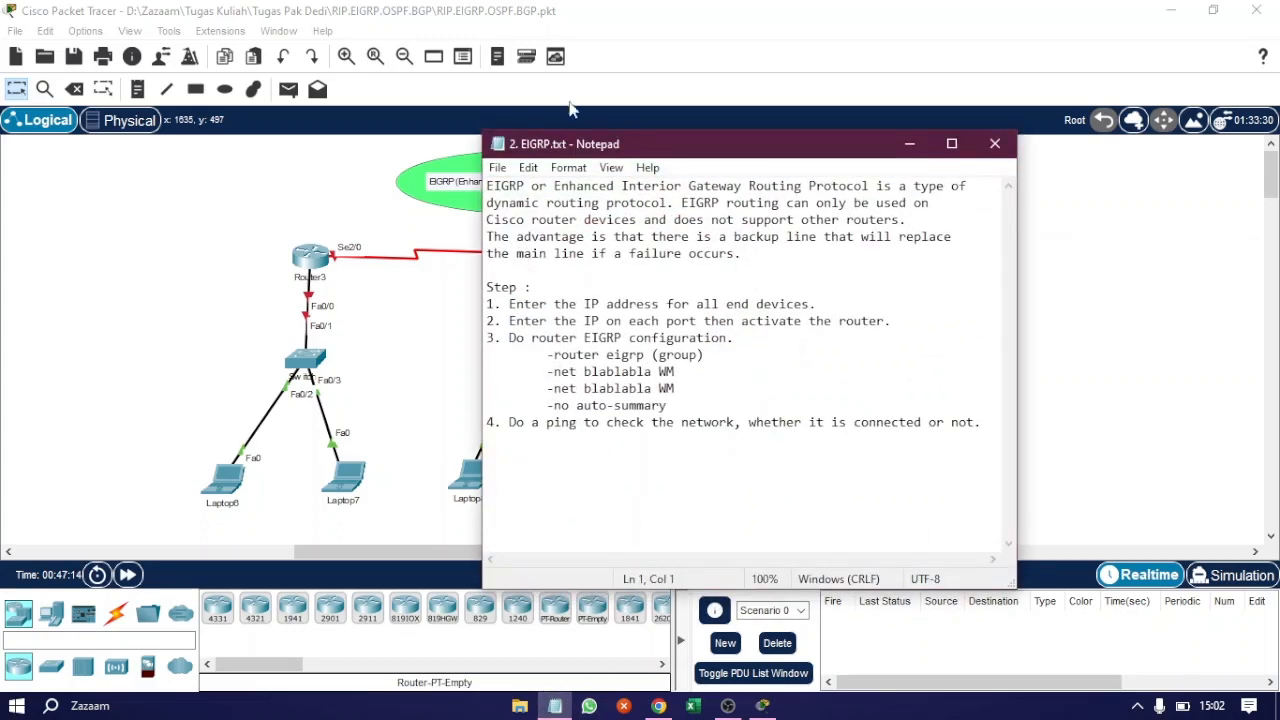
left_click_drag(602, 156, 741, 154)
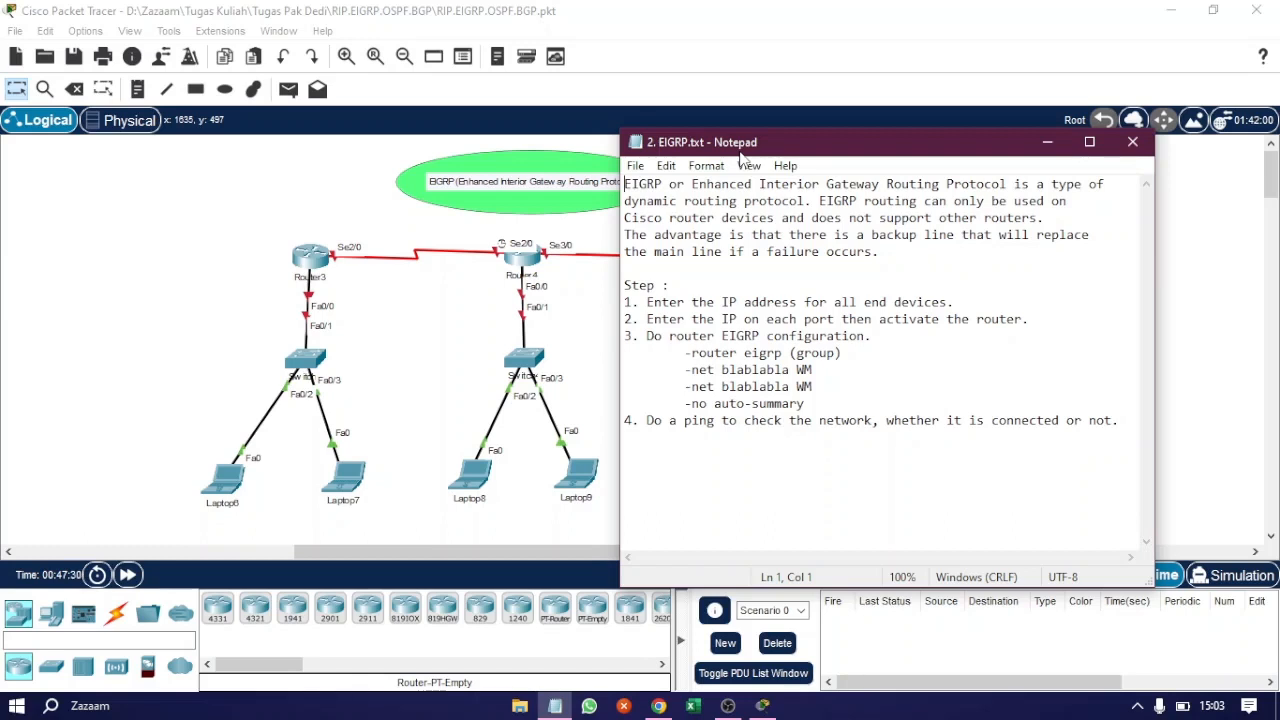
left_click_drag(766, 151, 815, 148)
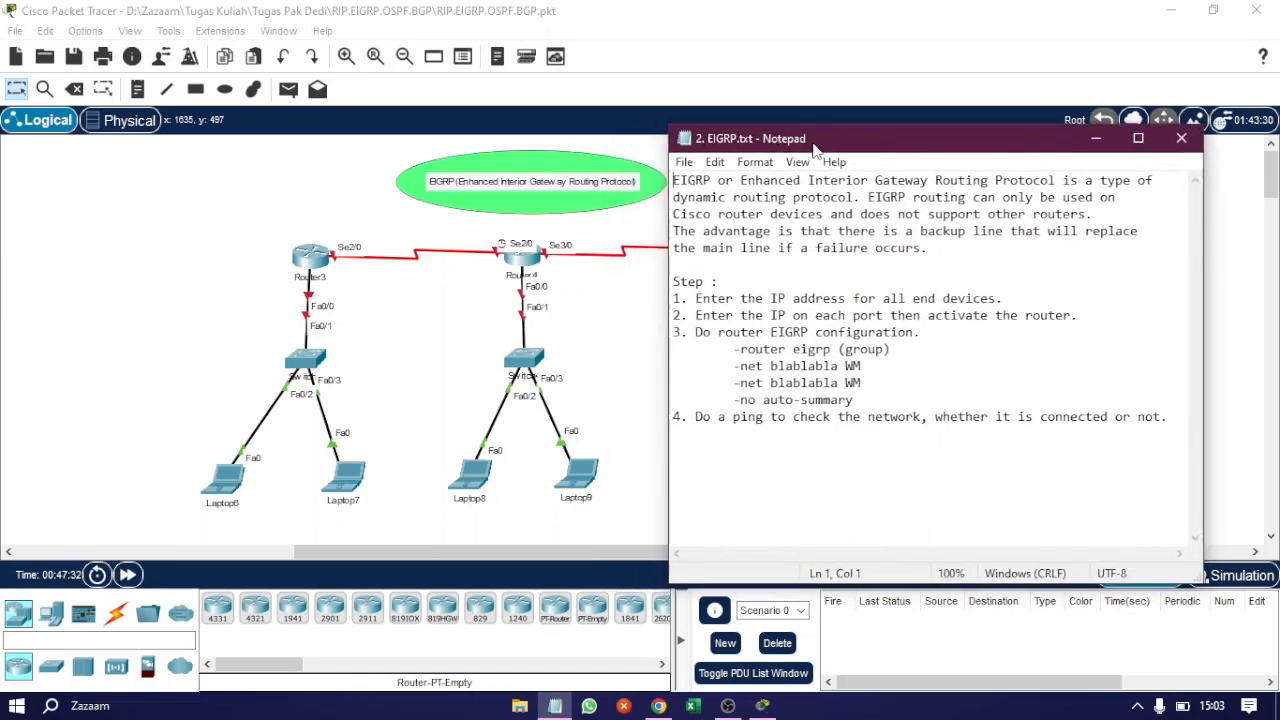
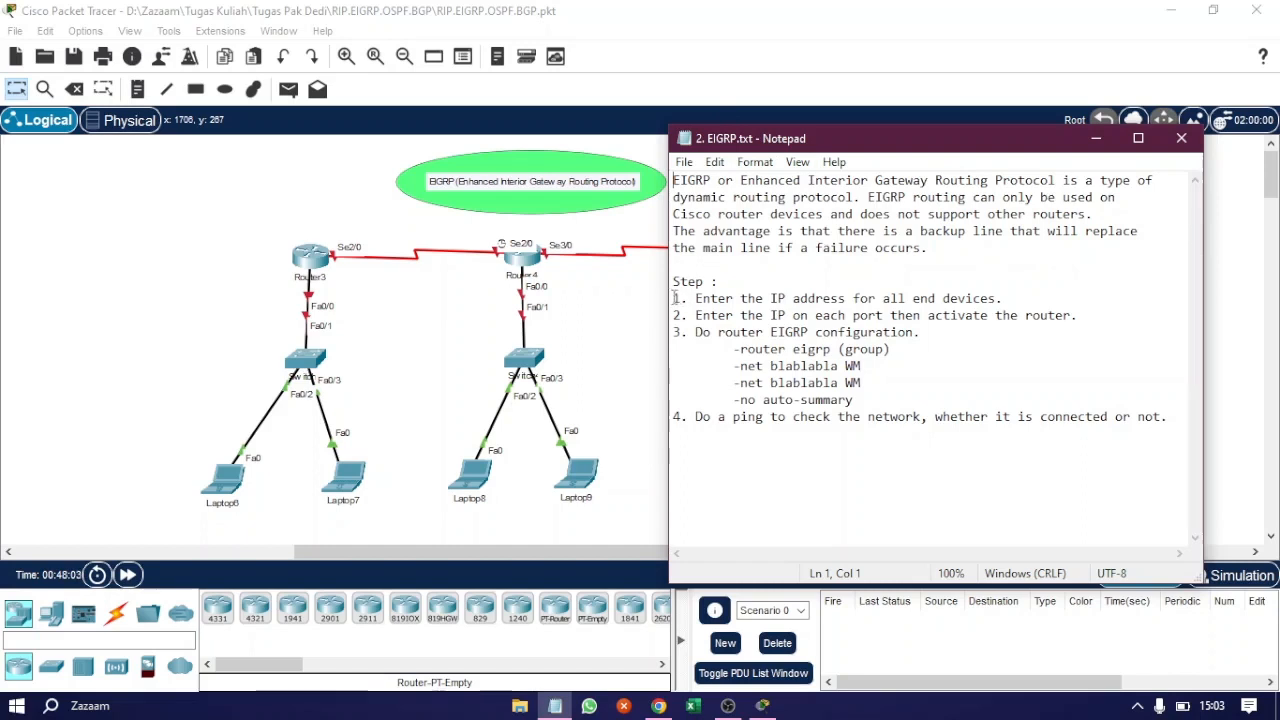
left_click_drag(673, 298, 1114, 317)
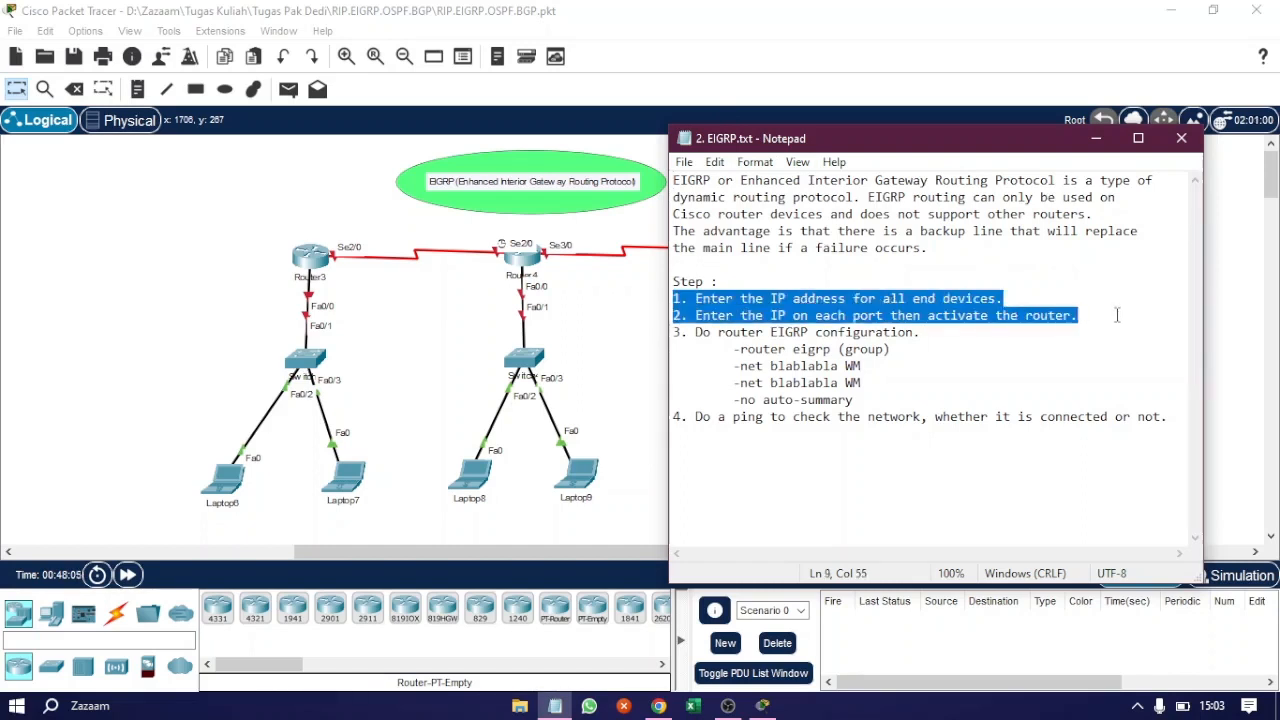
left_click(1000, 362)
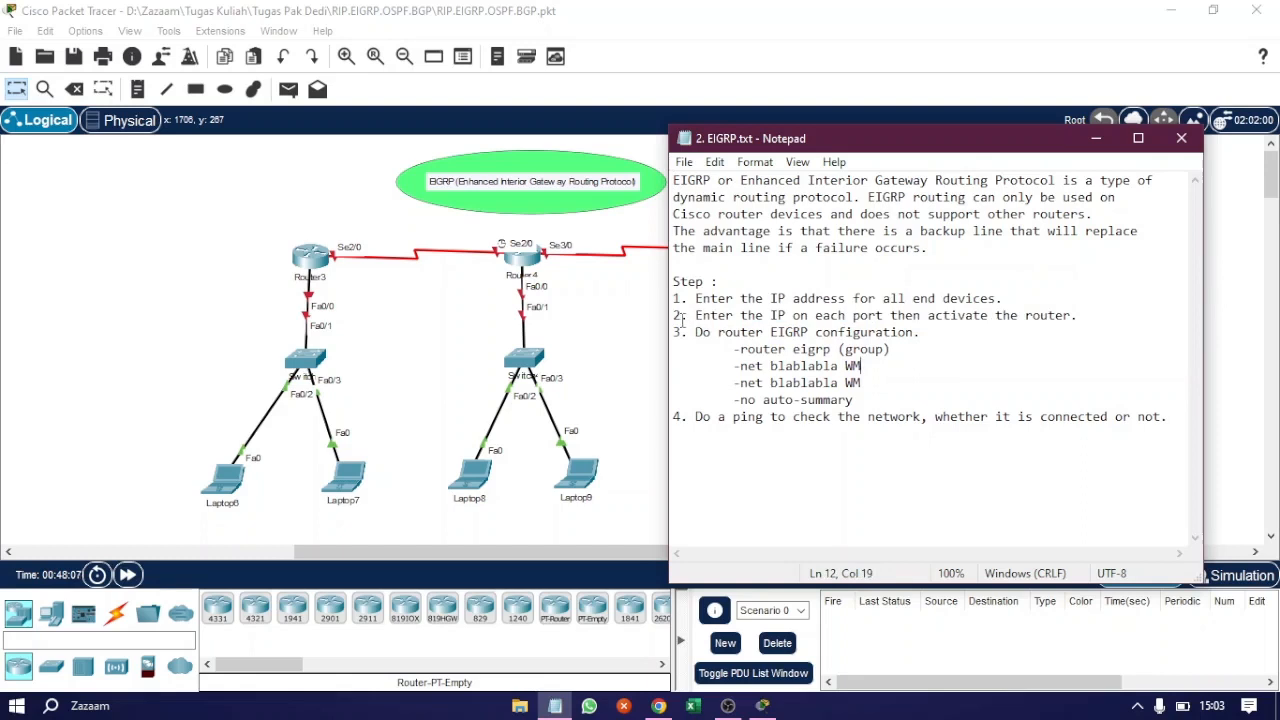
left_click_drag(680, 315, 1056, 316)
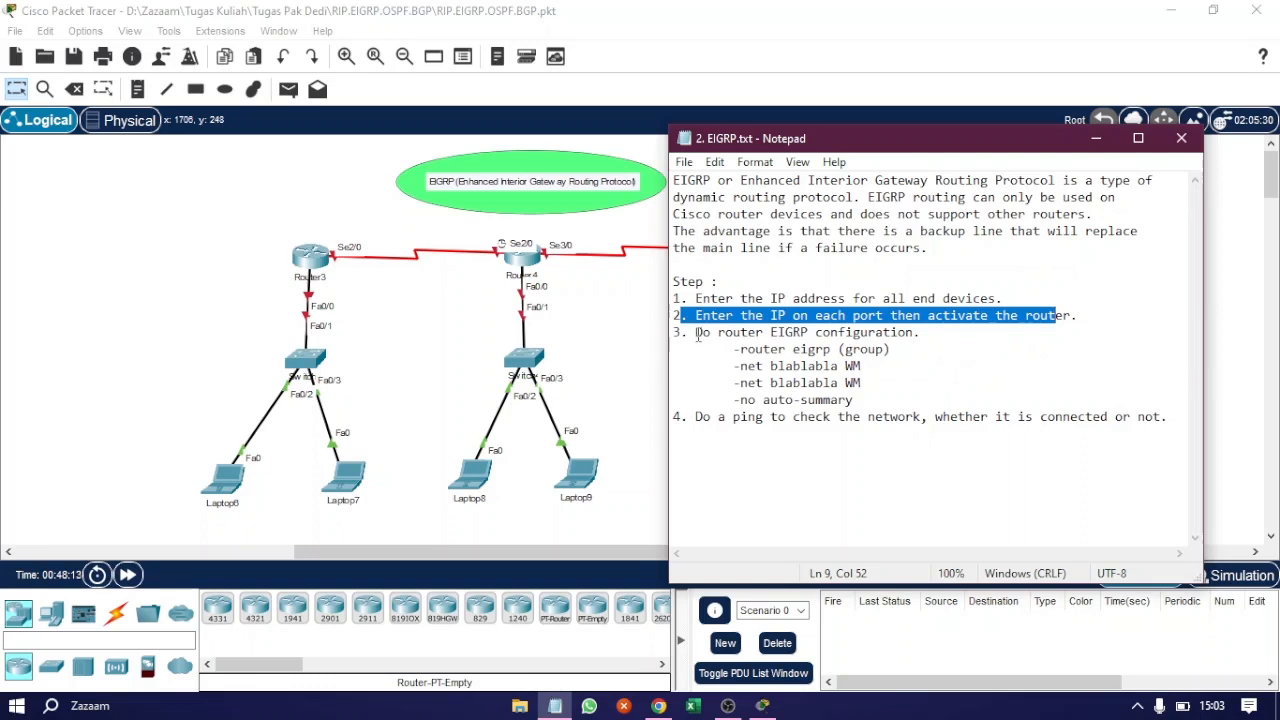
Step: Review the router EIGRP configuration commands in step 3 and the ping check in step 4, moving the notes clear of the topology
left_click_drag(697, 333, 988, 334)
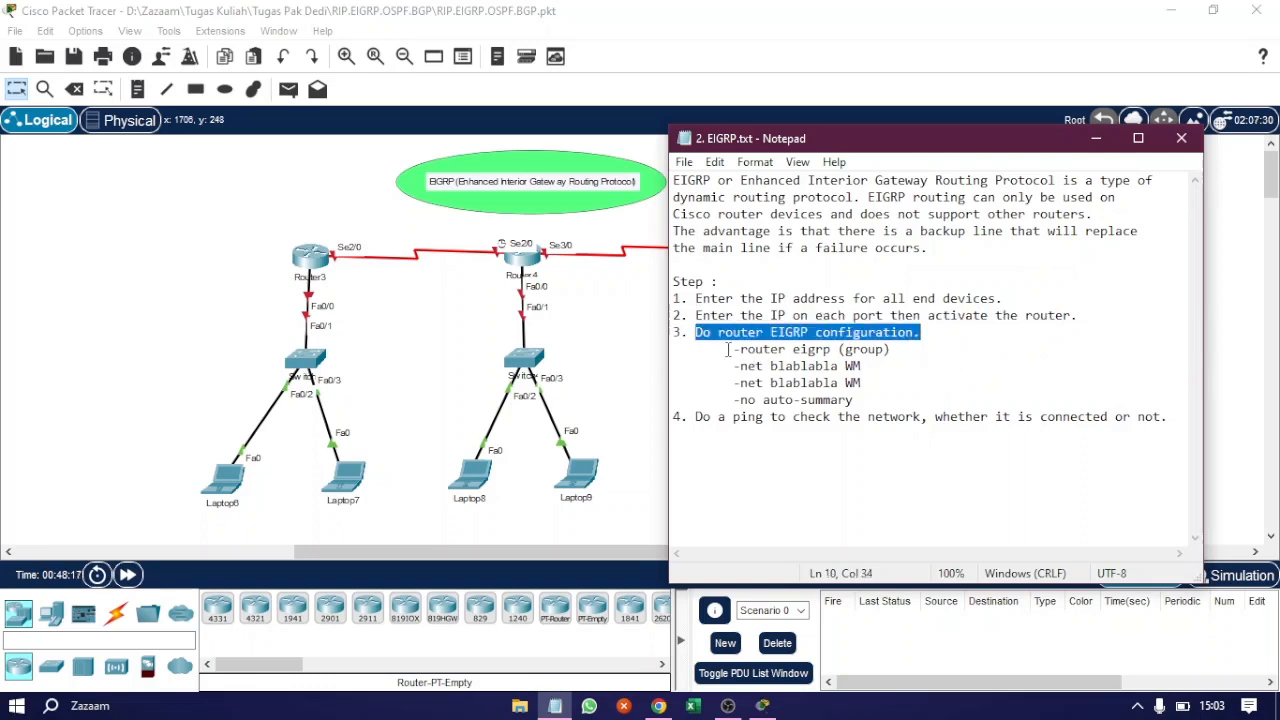
left_click_drag(728, 349, 1077, 351)
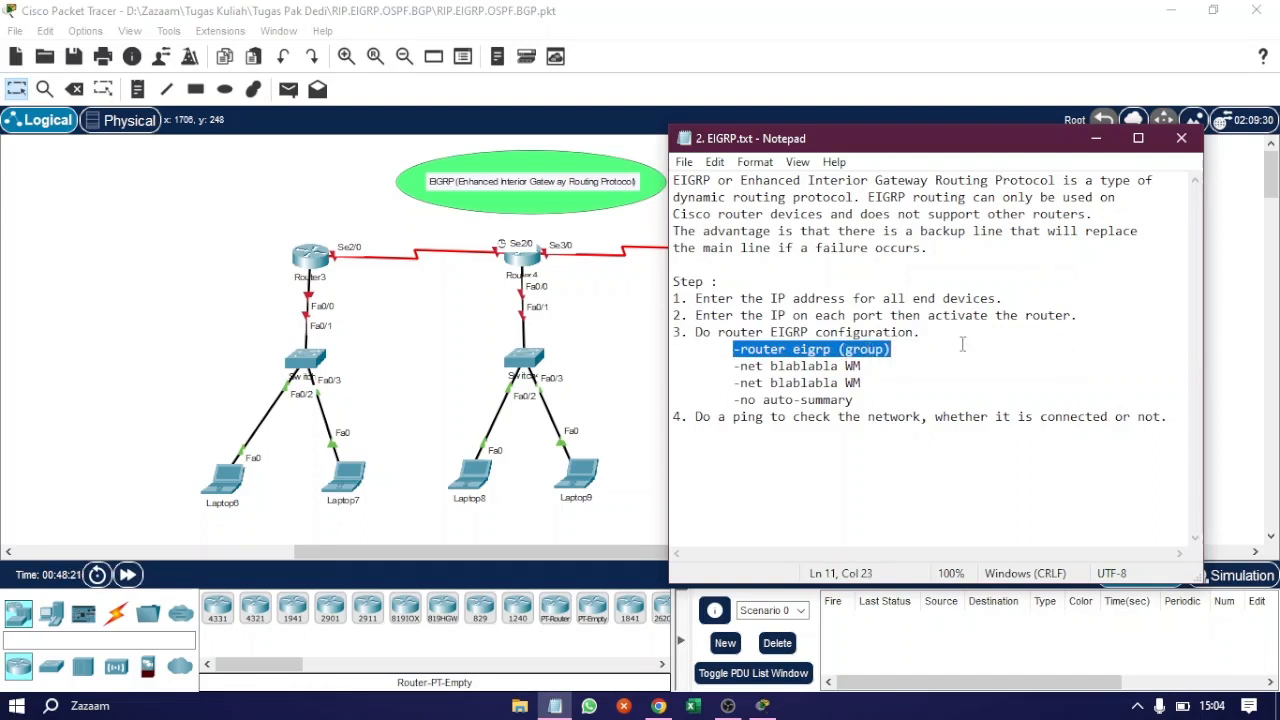
left_click_drag(756, 367, 788, 370)
left_click(824, 367)
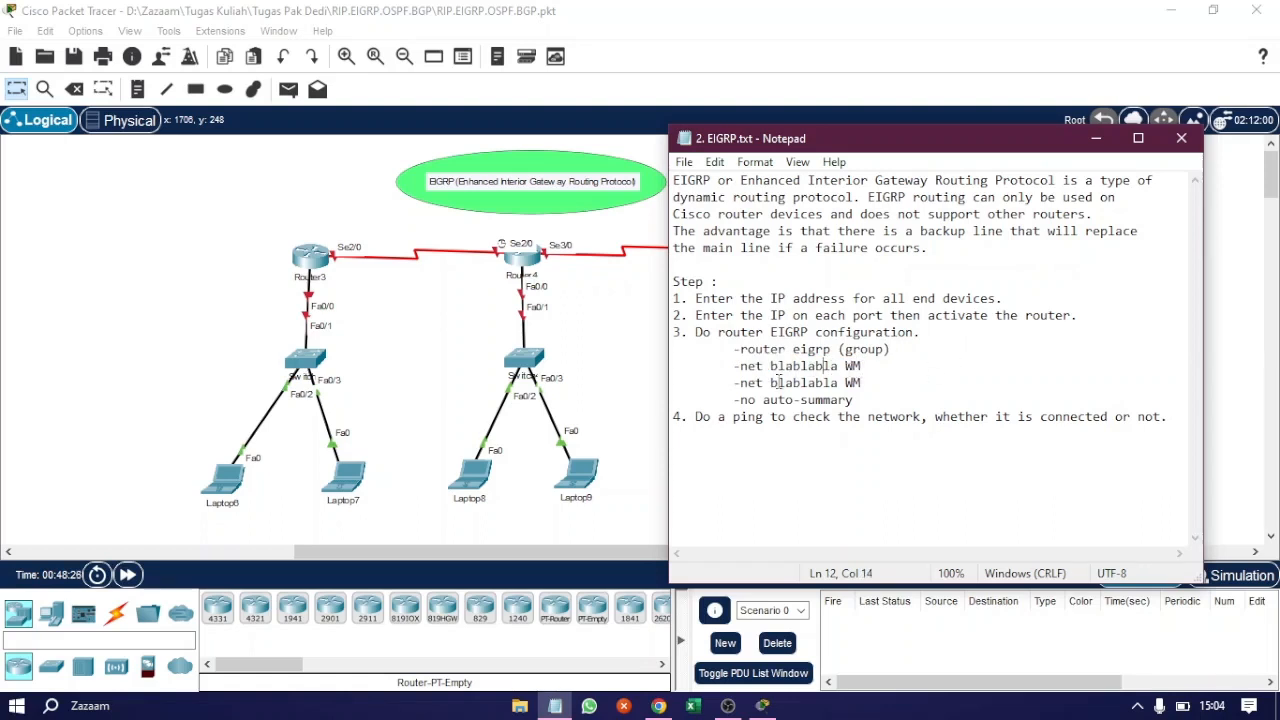
left_click_drag(733, 382, 879, 384)
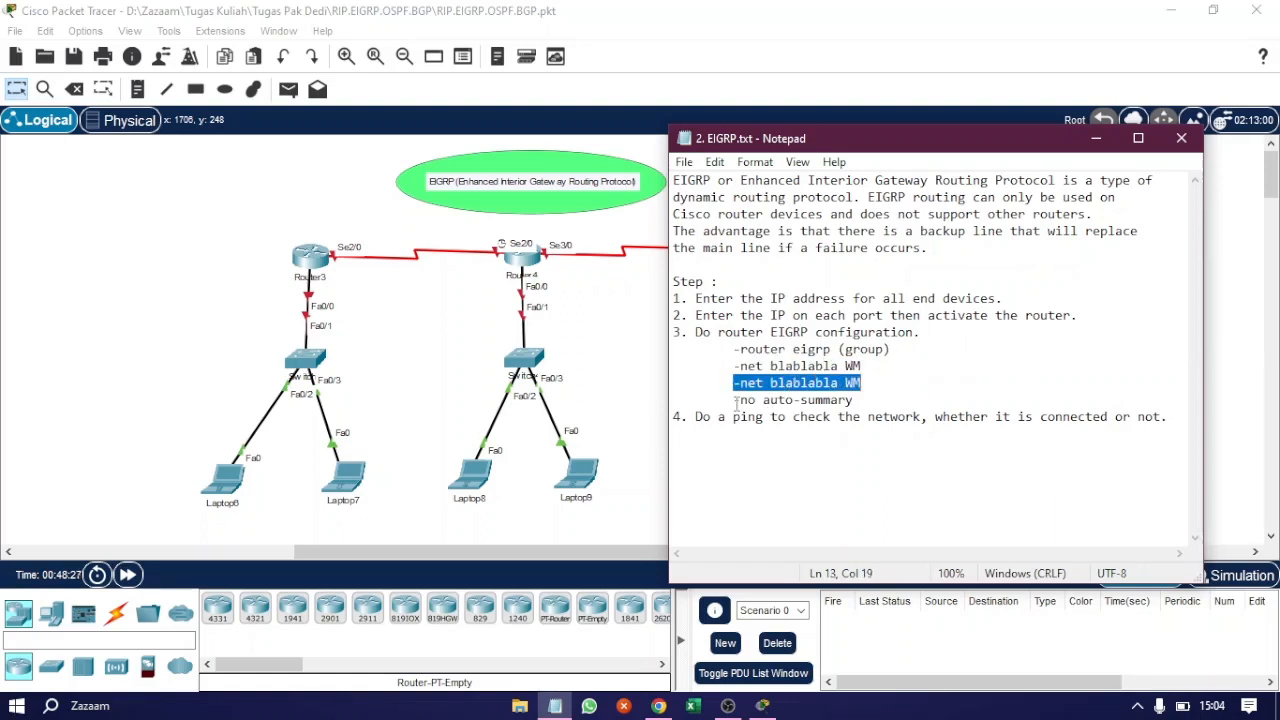
left_click_drag(694, 416, 1017, 418)
left_click(957, 416)
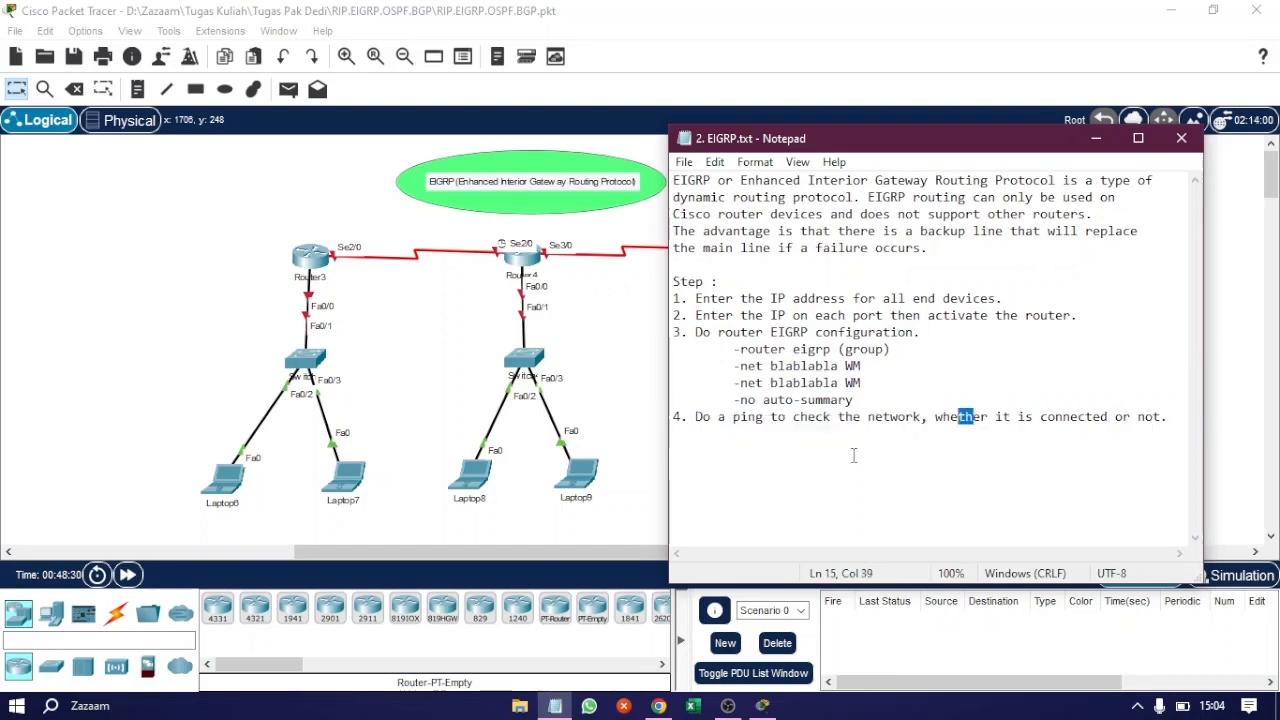
left_click(694, 416)
left_click_drag(694, 416, 1040, 418)
left_click(1017, 416)
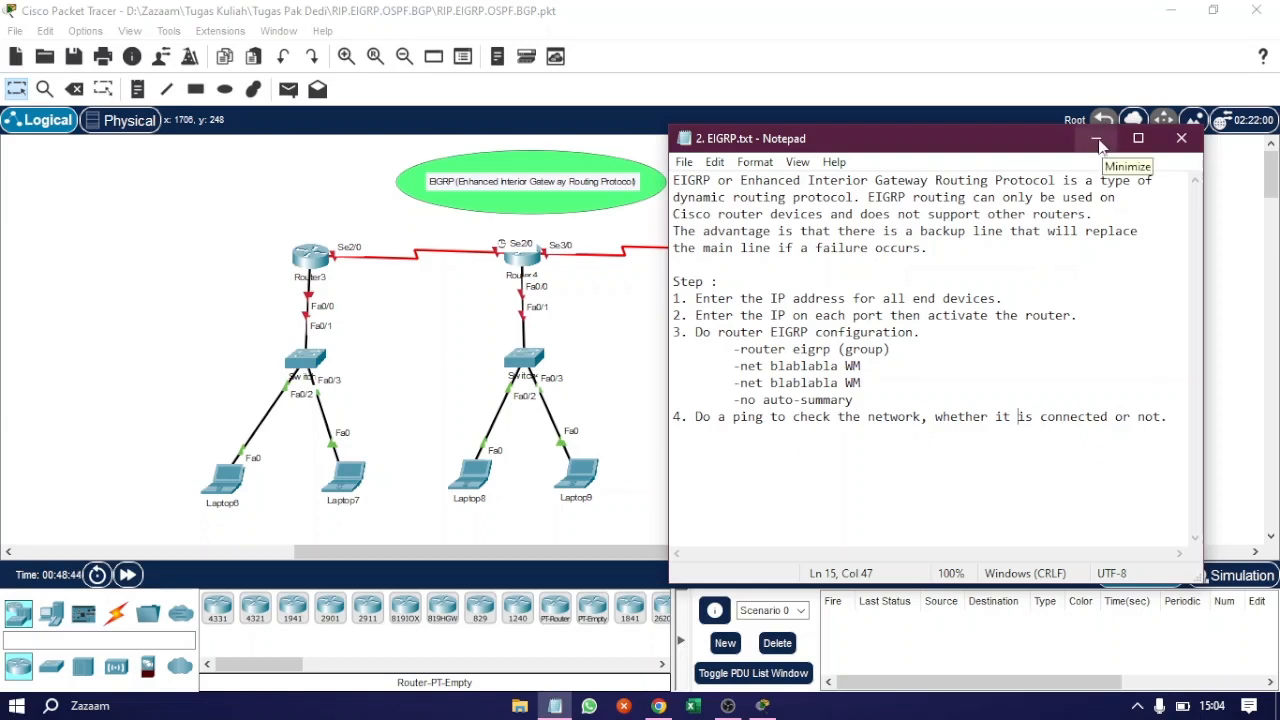
left_click_drag(1006, 142, 1076, 110)
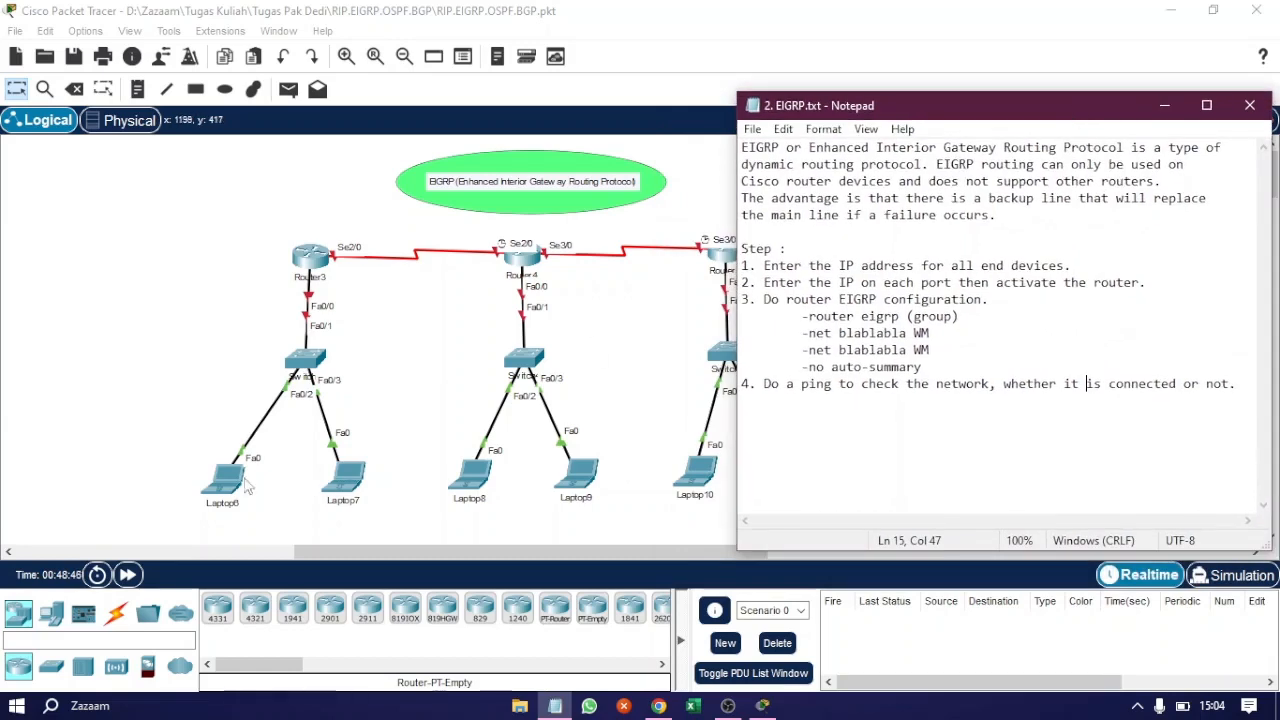
Step: Open Laptop6's IP configuration in Packet Tracer and set its default gateway to 192.168.10.1
left_click(232, 481)
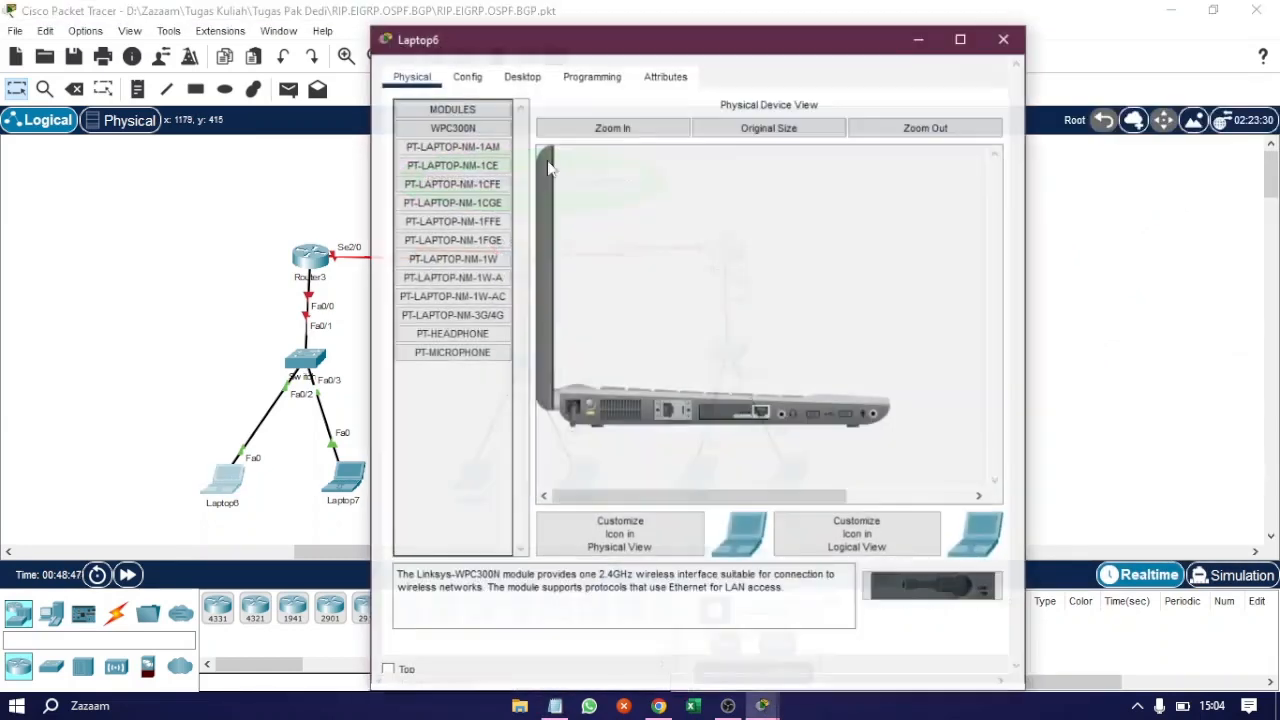
left_click(521, 76)
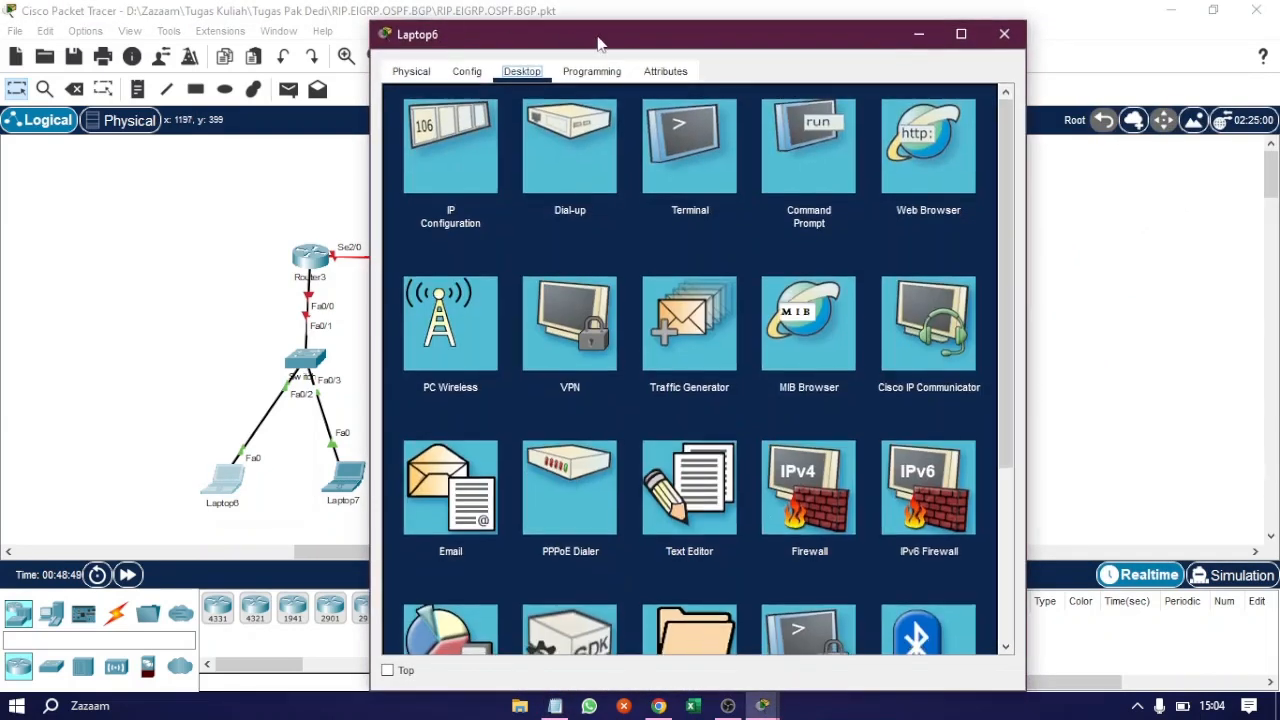
left_click_drag(602, 42, 745, 19)
left_click(592, 121)
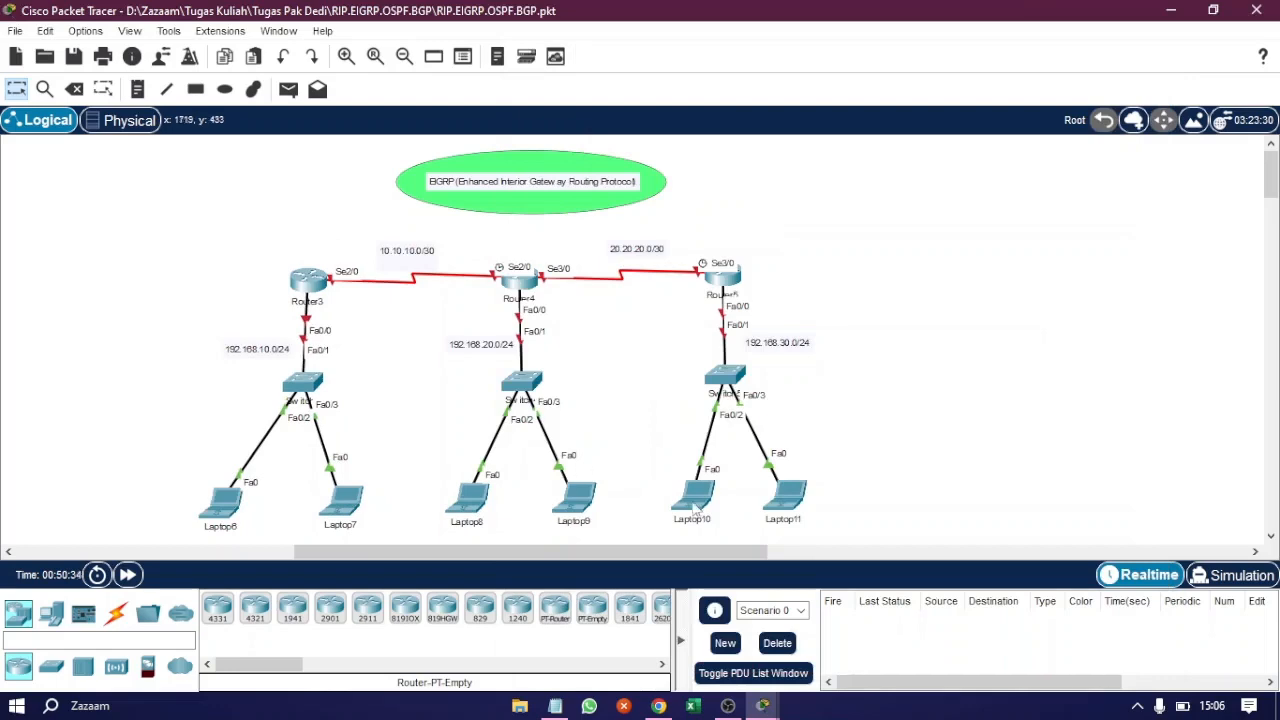
left_click(219, 508)
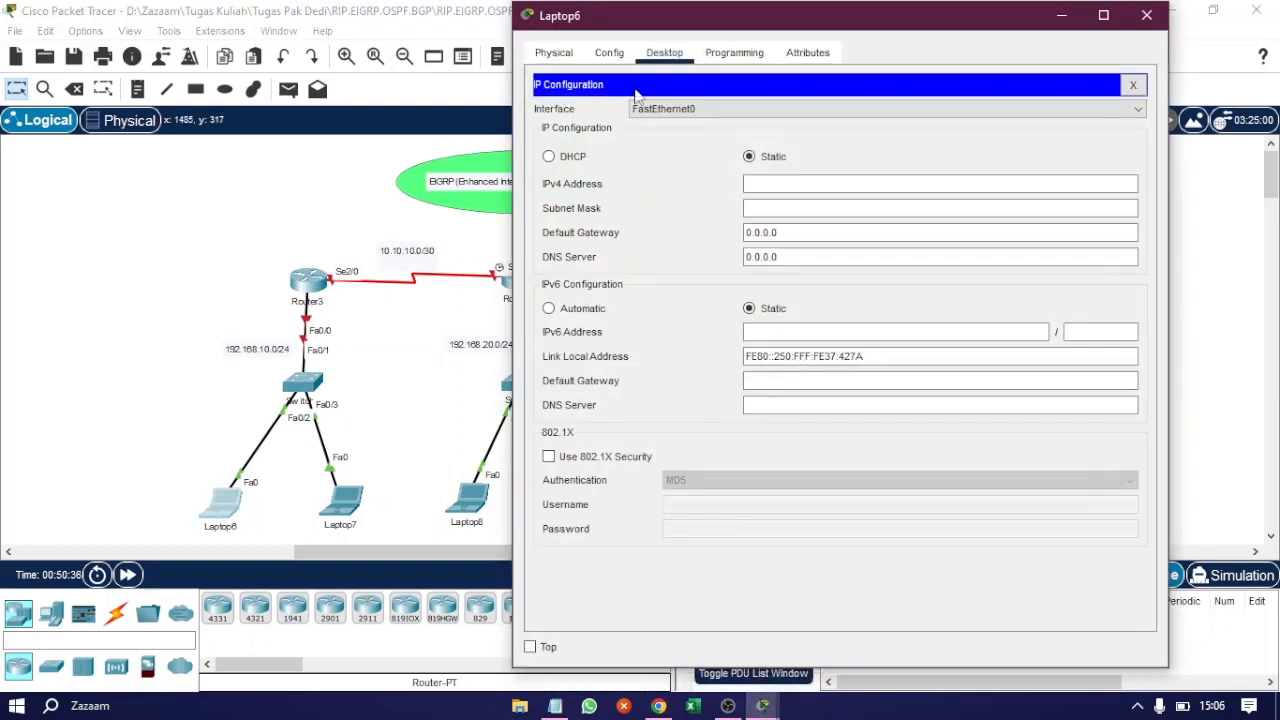
left_click_drag(816, 236, 712, 238)
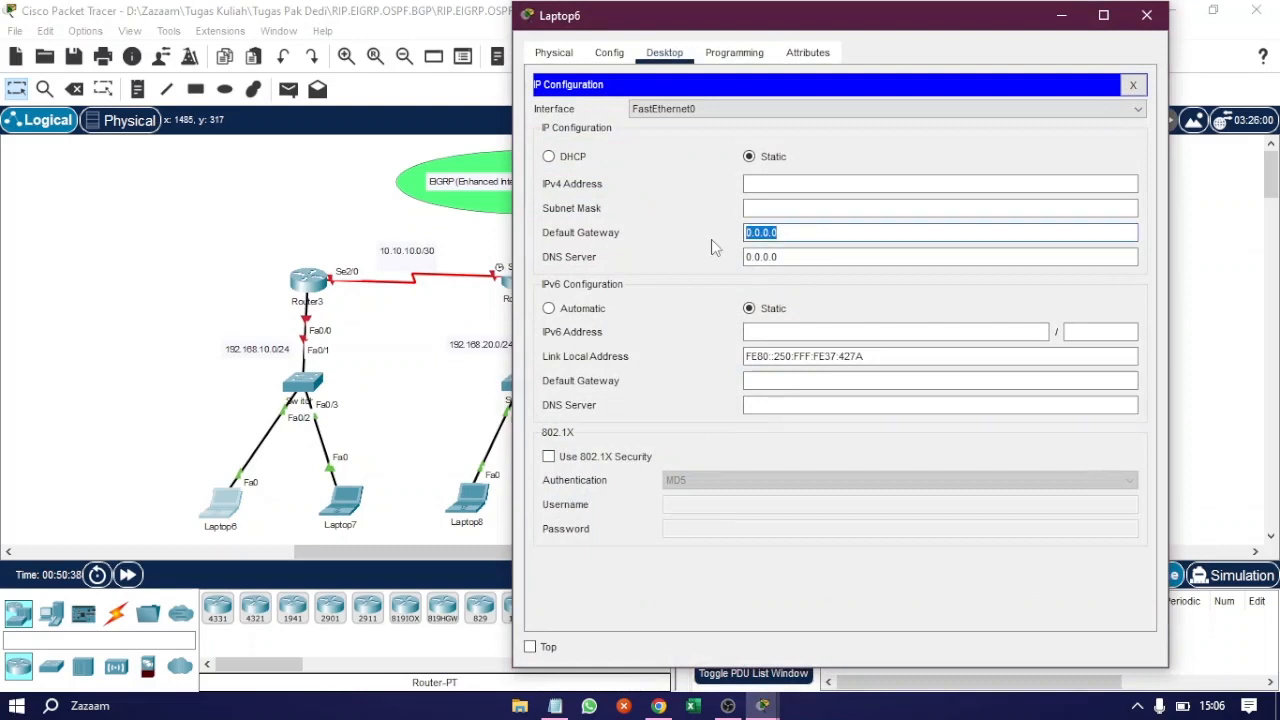
type("192.")
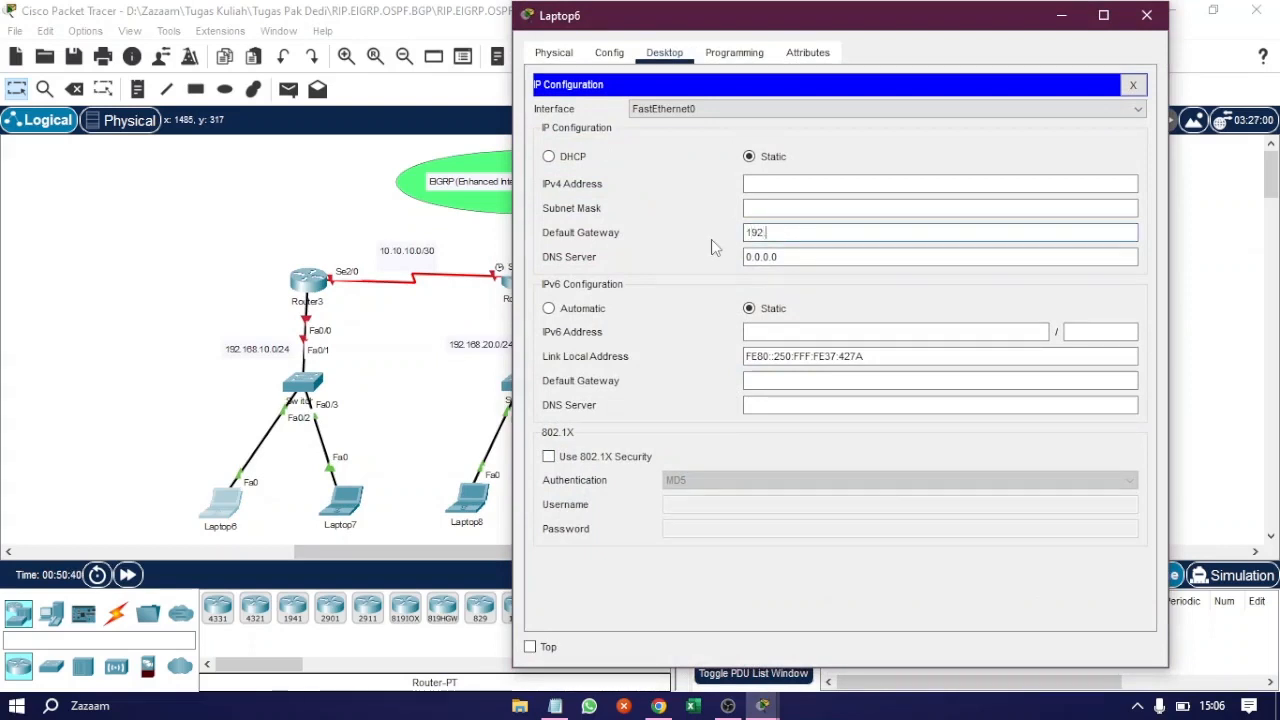
type("168.10.1")
key("ctrl+a")
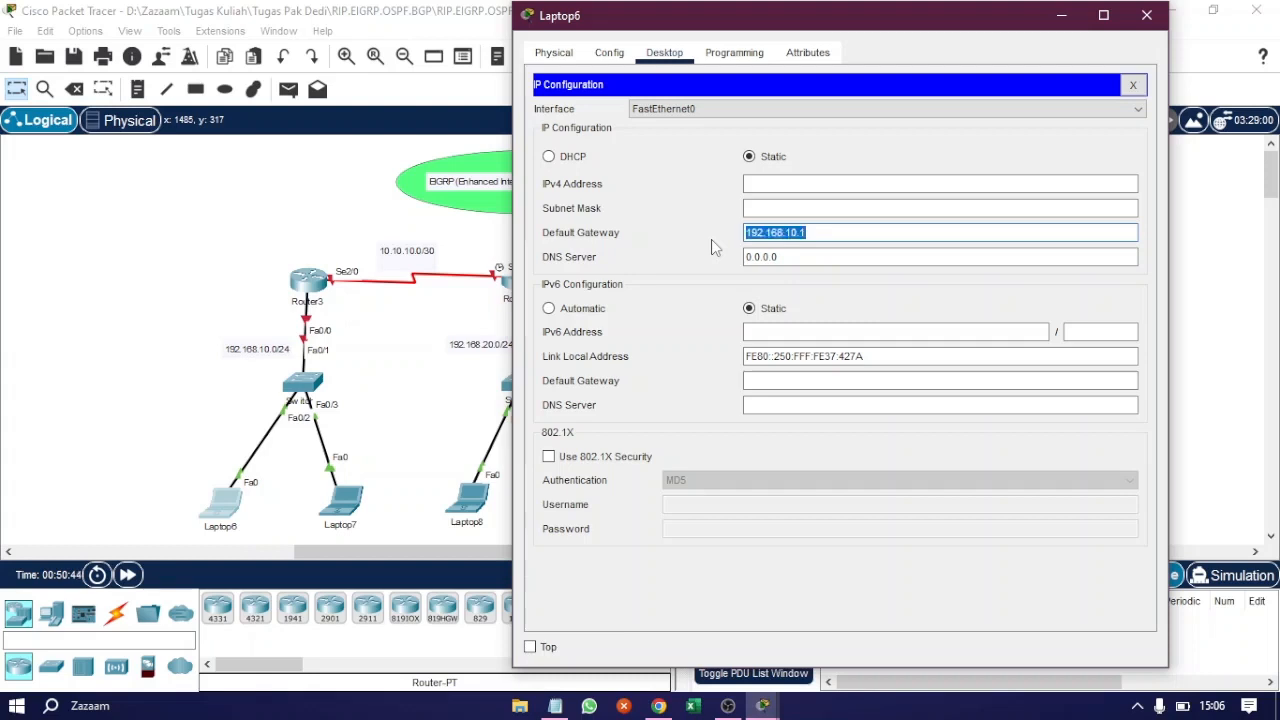
Step: Give Laptop6 the IPv4 address 192.168.10.2 with subnet mask 255.255.255.0 and close its window
left_click(757, 184)
type("192.168.30.1")
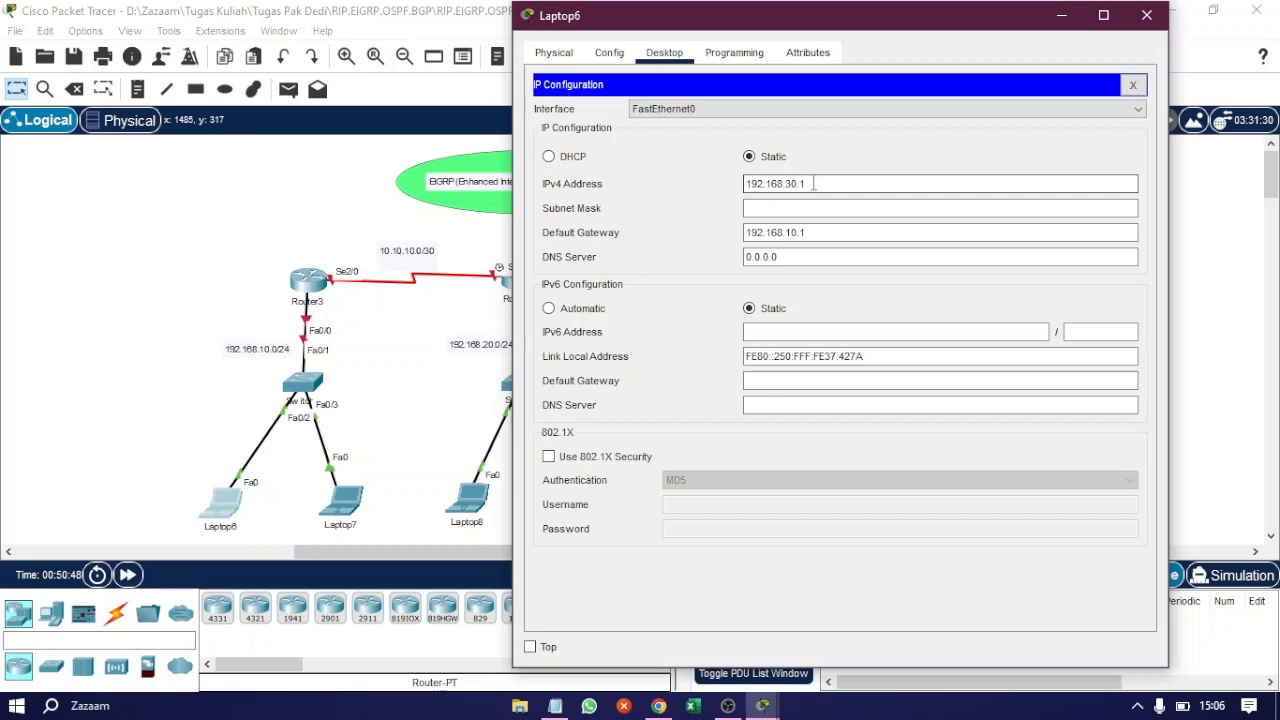
key("Tab")
key("Tab")
key("ctrl+c")
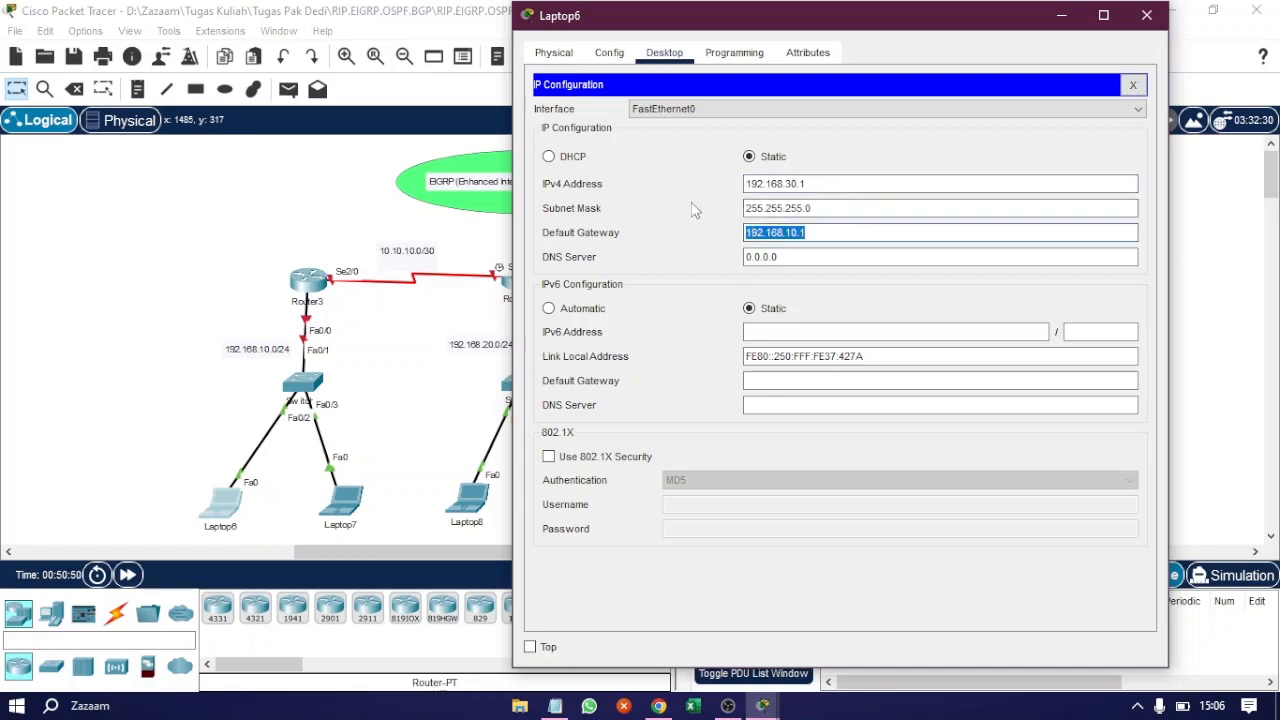
left_click(856, 183)
key("ctrl+a")
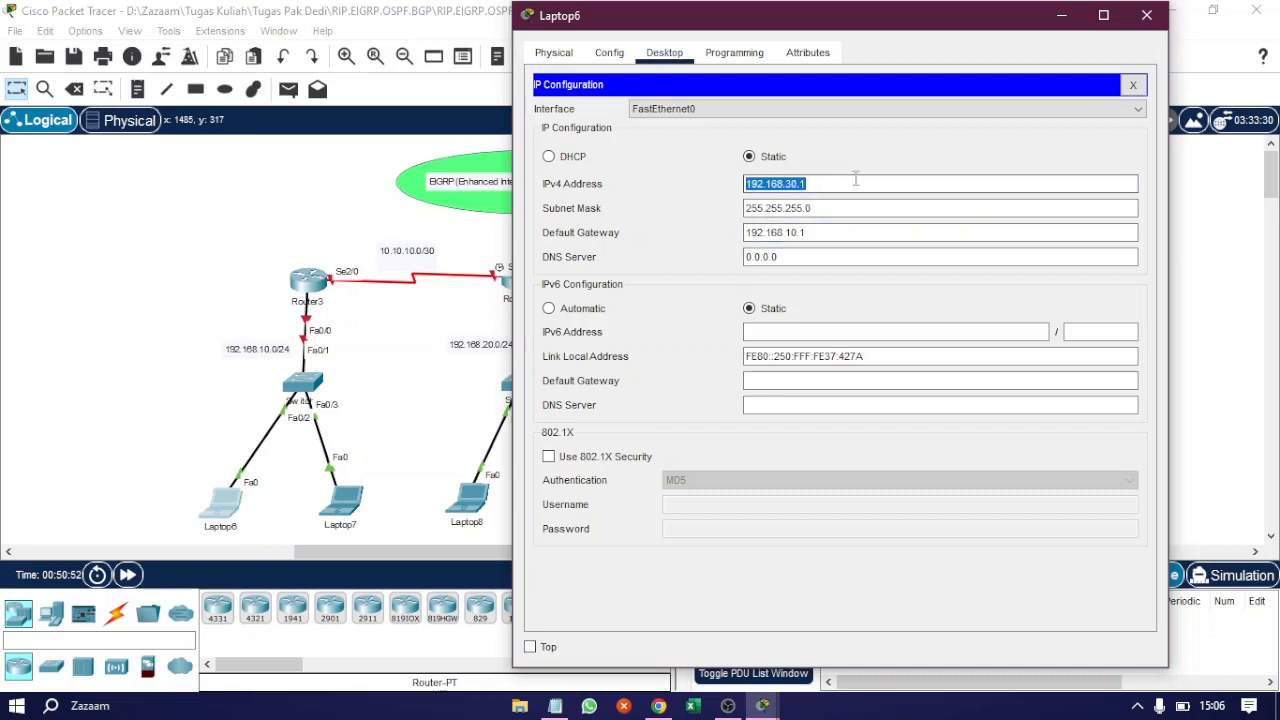
key("ctrl+v")
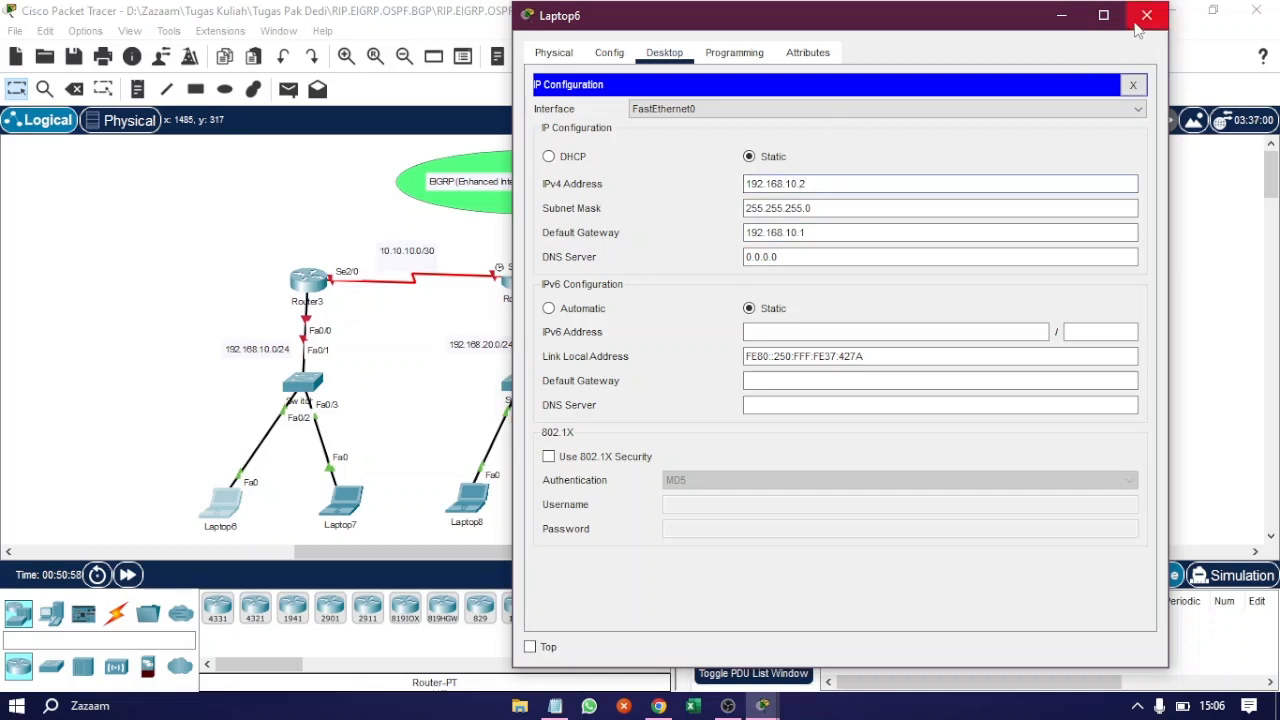
left_click(1146, 15)
Step: Configure Laptop7 with gateway 192.168.10.1, IPv4 address 192.168.10.3 and mask 255.255.255.0, and close its window
left_click(342, 500)
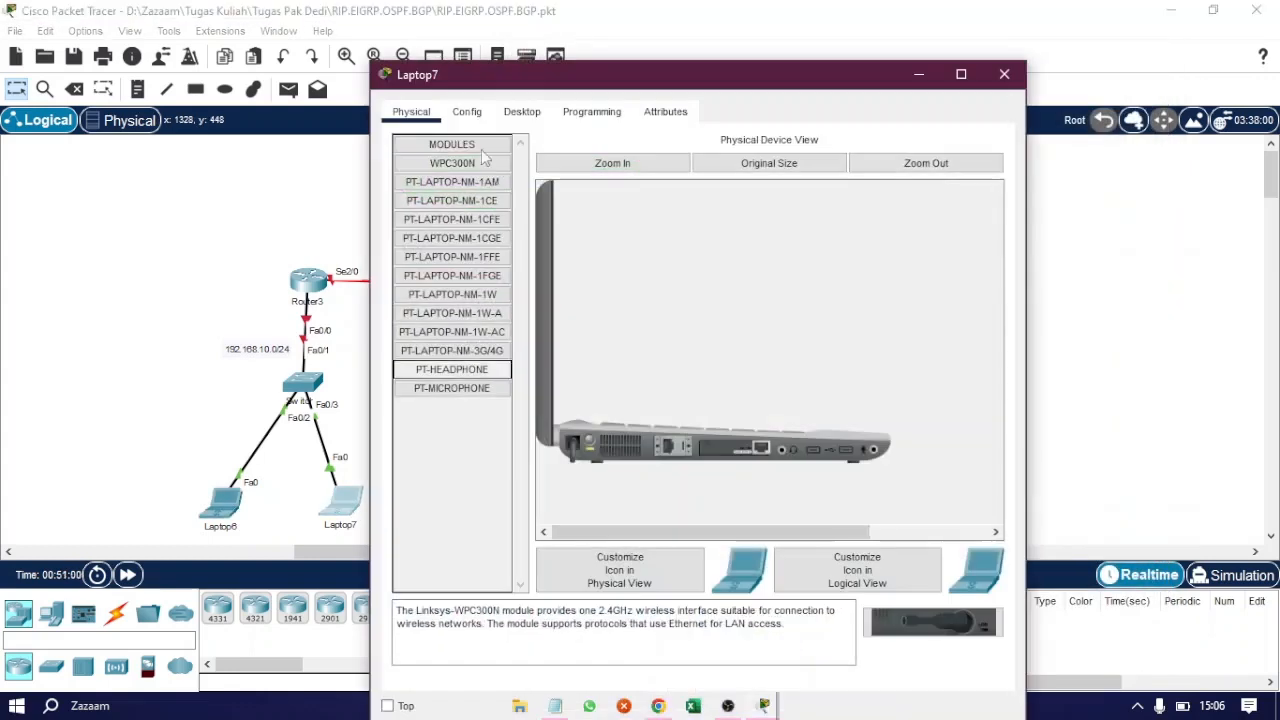
left_click(522, 112)
left_click(466, 195)
left_click_drag(643, 290, 569, 276)
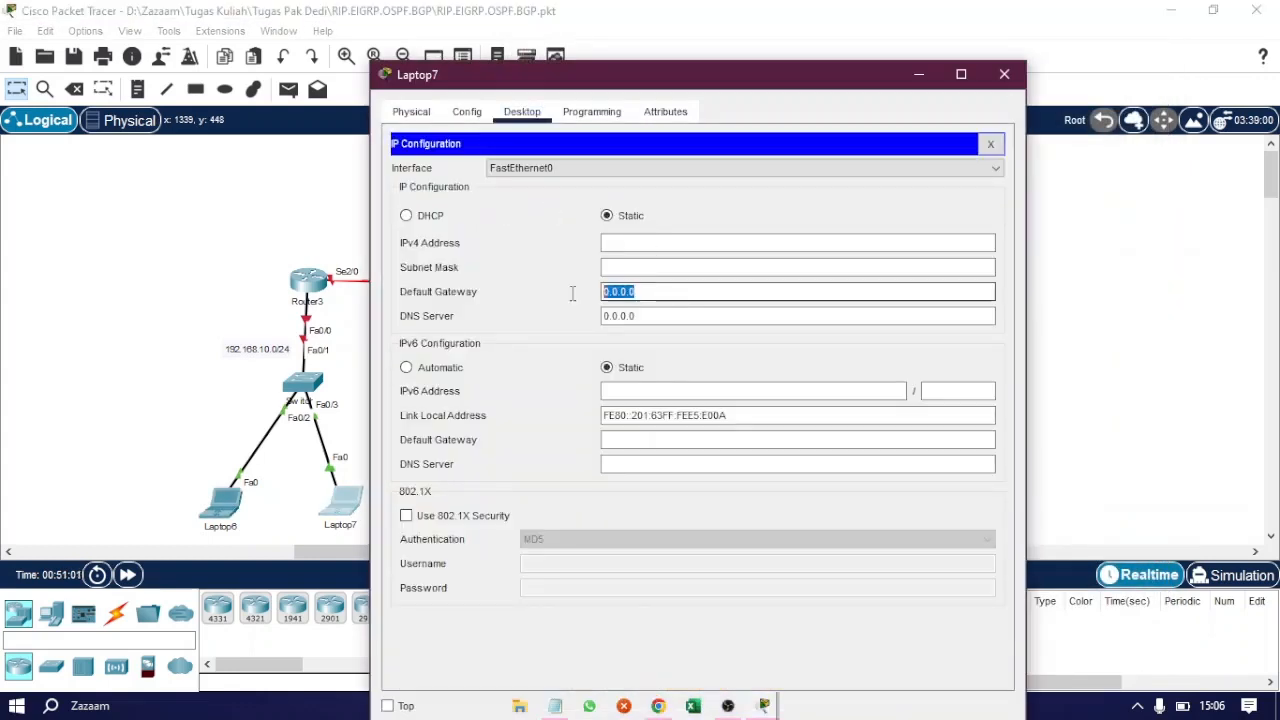
type("192.168.10.1")
left_click(643, 243)
type("192.168.10.")
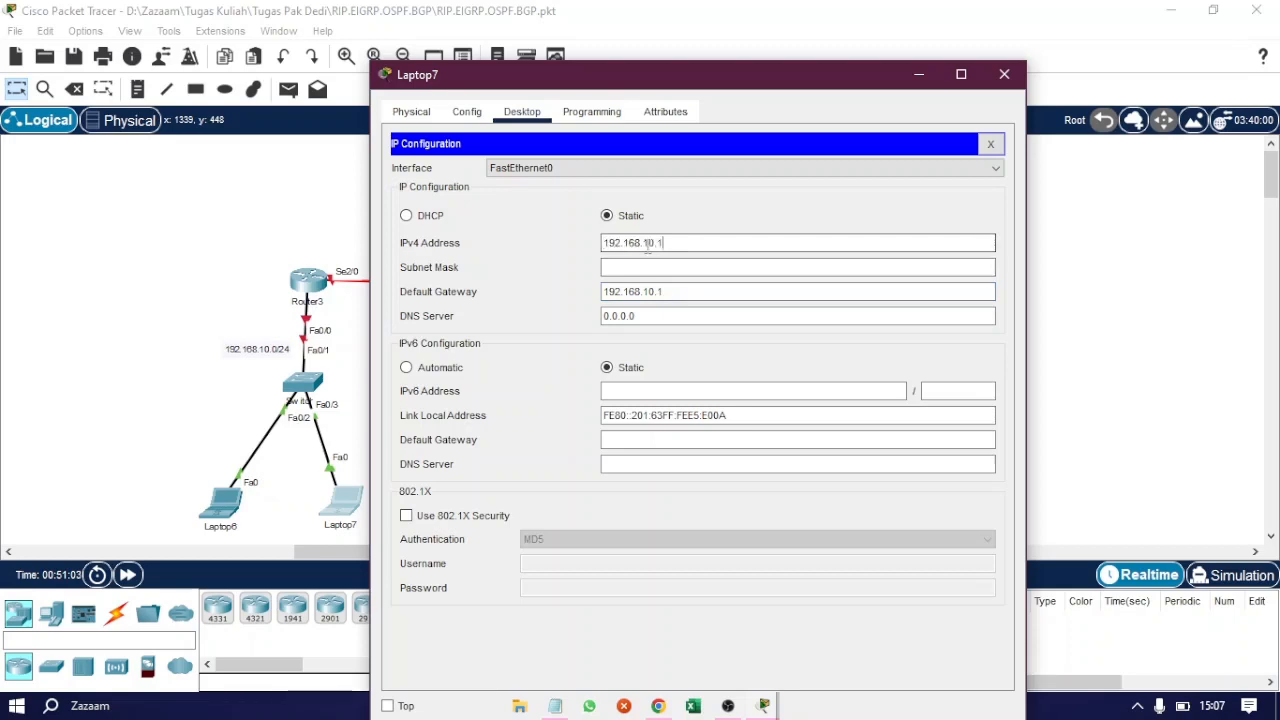
type("3")
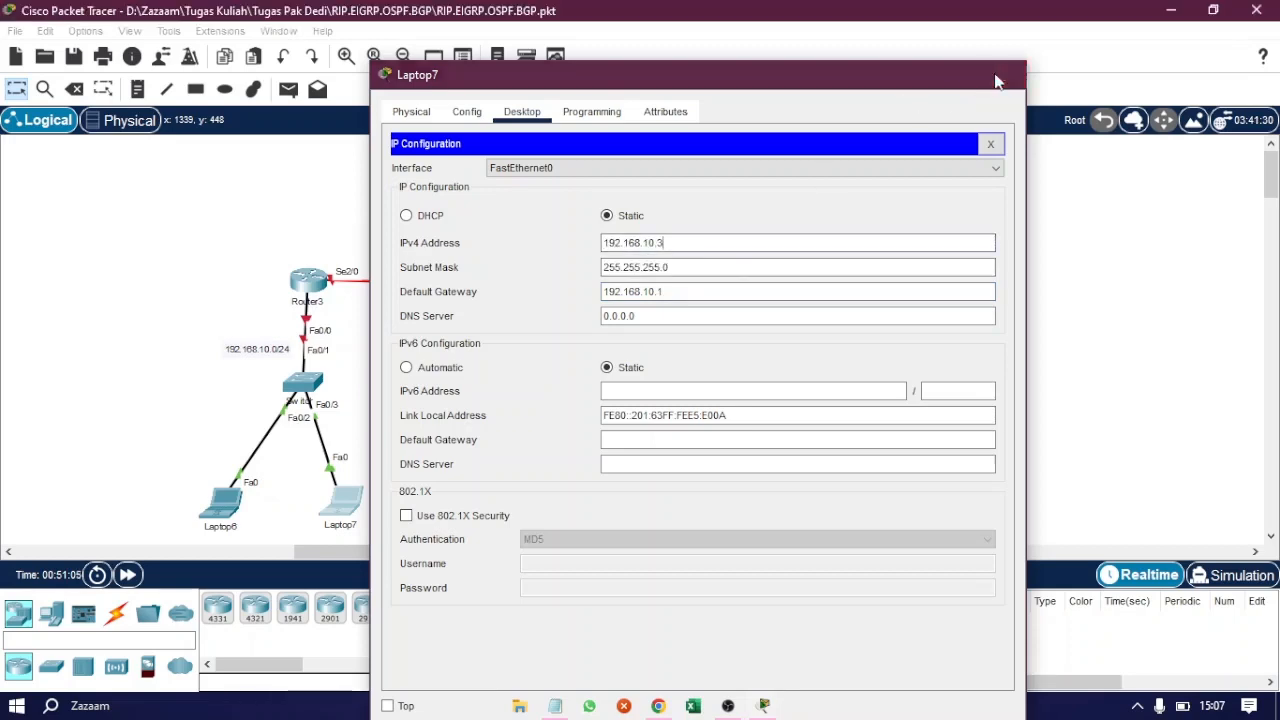
left_click(1004, 78)
Step: Open Laptop8's IP configuration and set its default gateway to 192.168.20.1
left_click(490, 500)
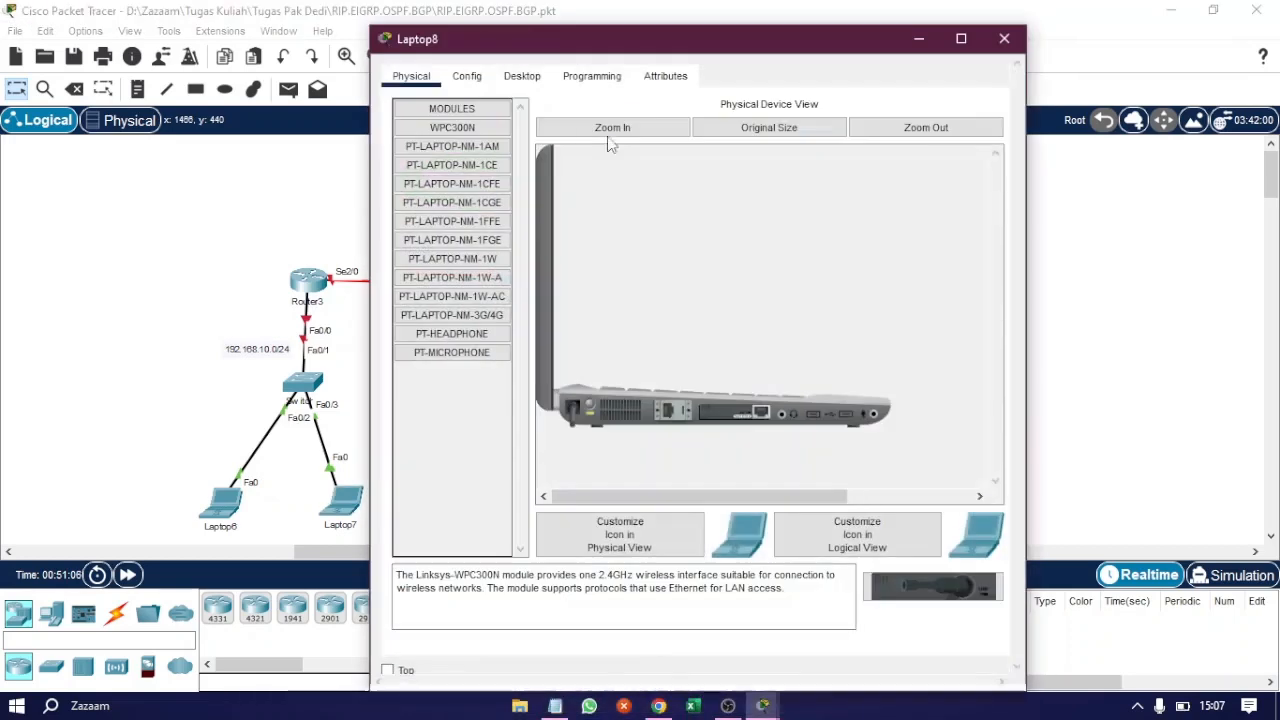
left_click(522, 76)
left_click(451, 151)
left_click(742, 237)
key("Tab")
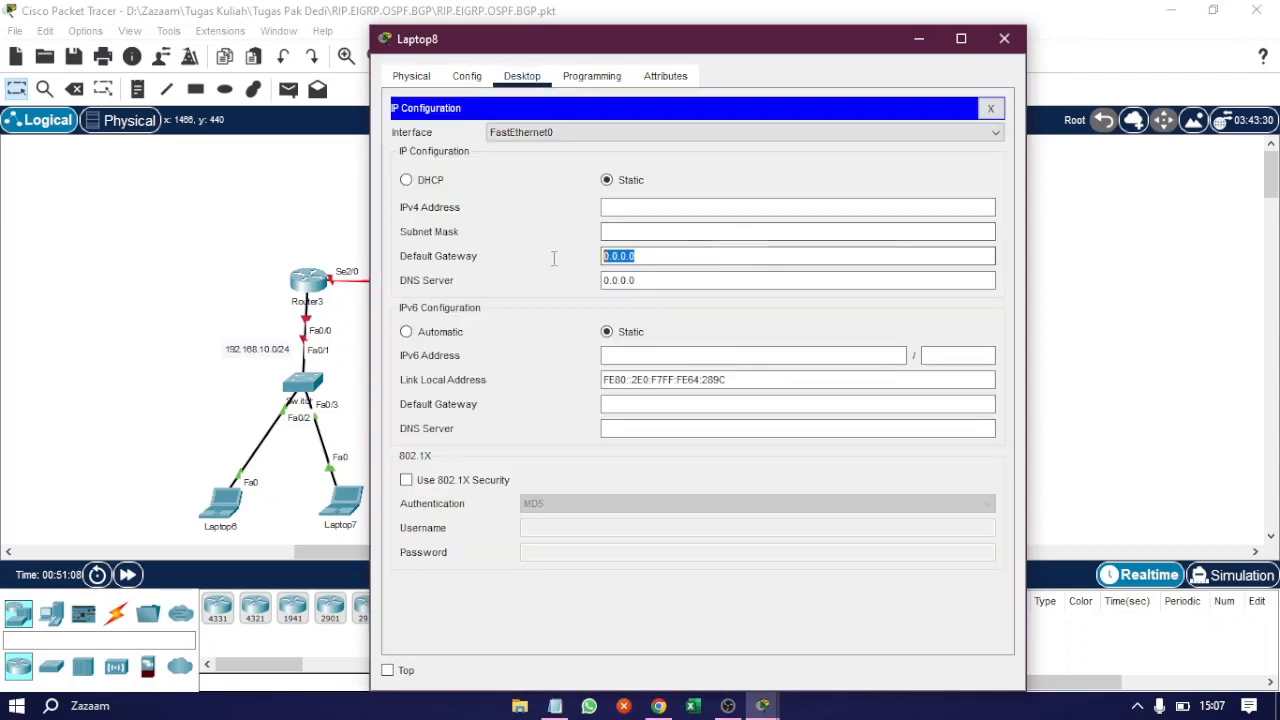
type("192.168.10.1")
key("Left")
key("Left")
key("Left")
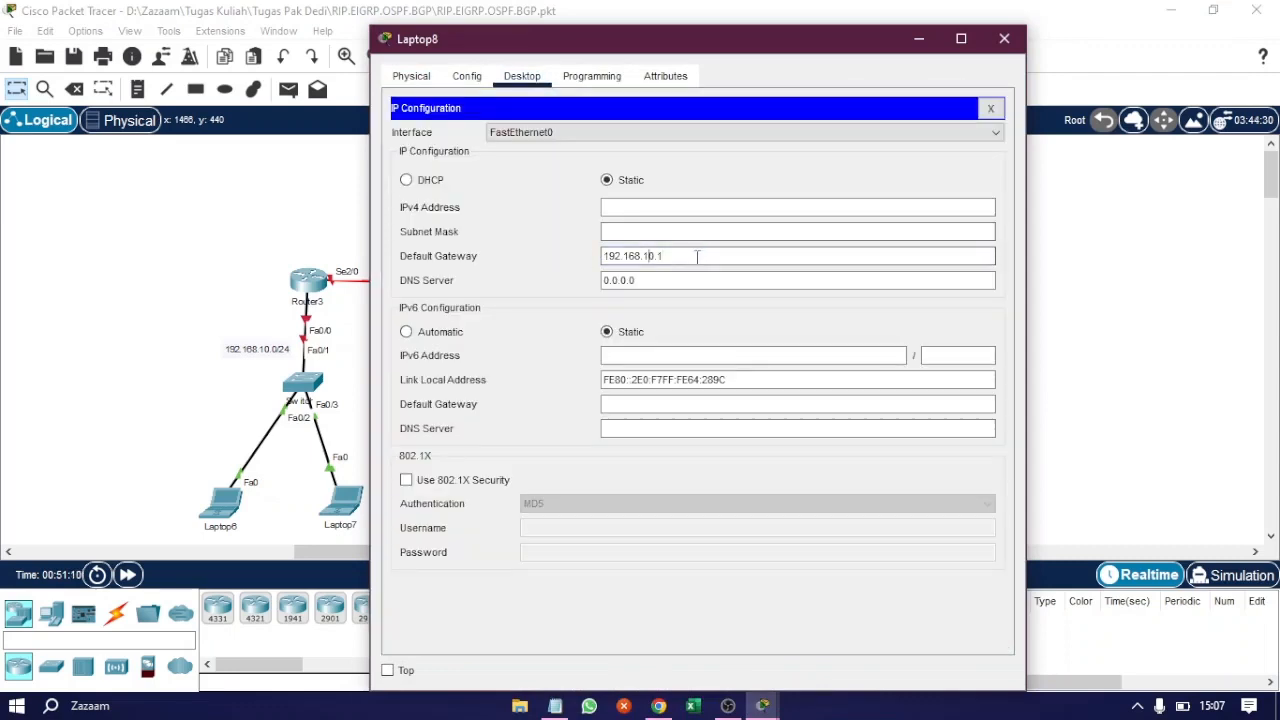
Step: Give Laptop8 the IPv4 address 192.168.20.2 with subnet mask 255.255.255.0, and copy its default gateway address
left_click(642, 207)
key("ctrl+v")
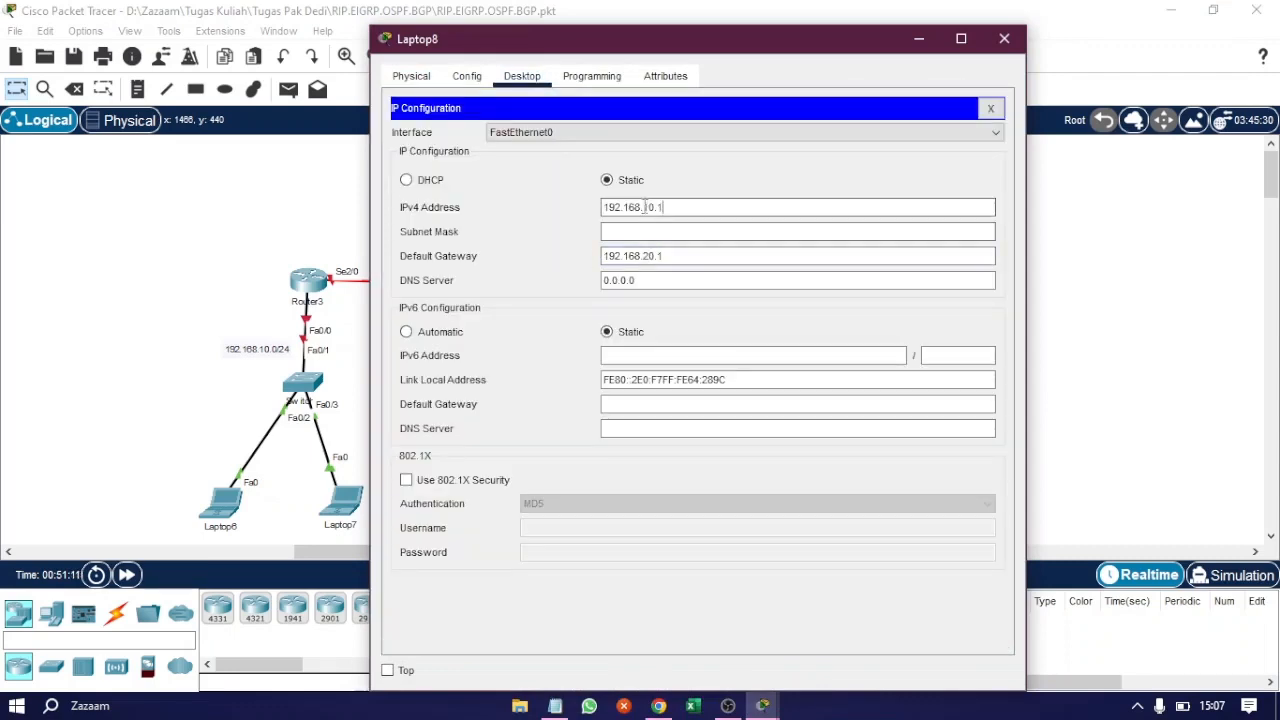
left_click(652, 207)
key("BackSpace")
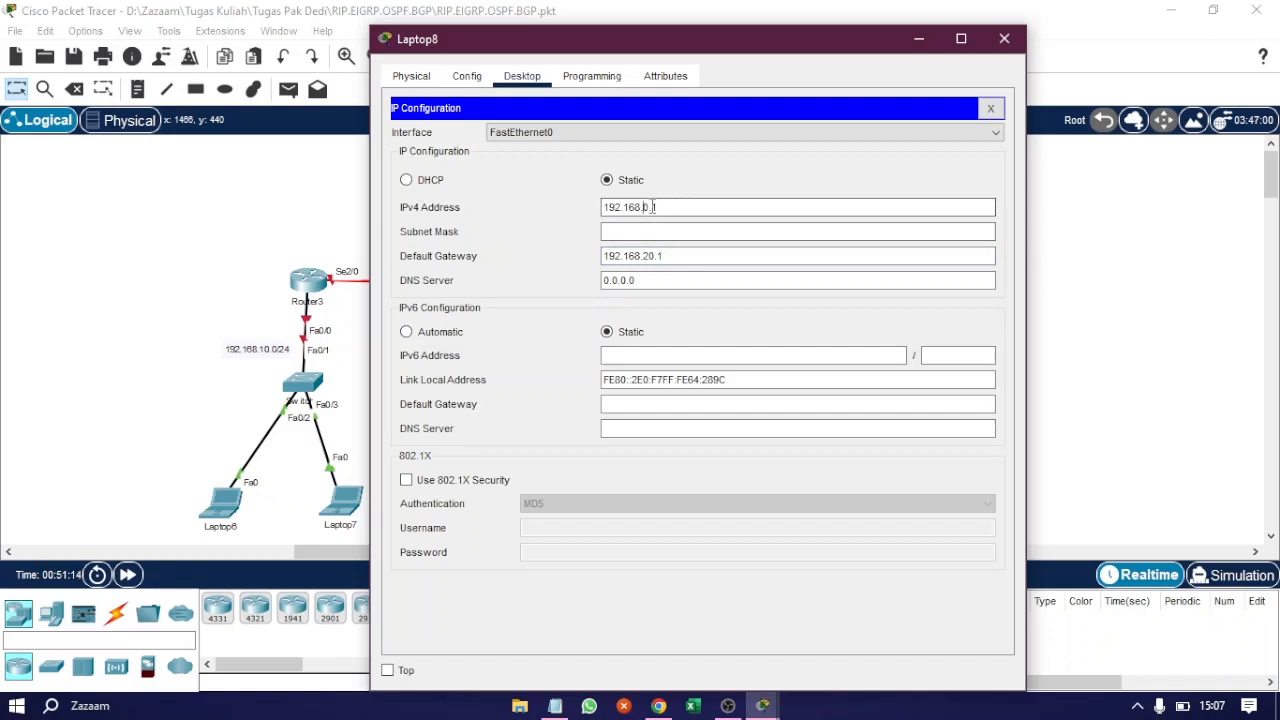
type("2")
key("BackSpace")
type("2")
left_click(655, 231)
left_click_drag(664, 256, 474, 257)
key("ctrl+c")
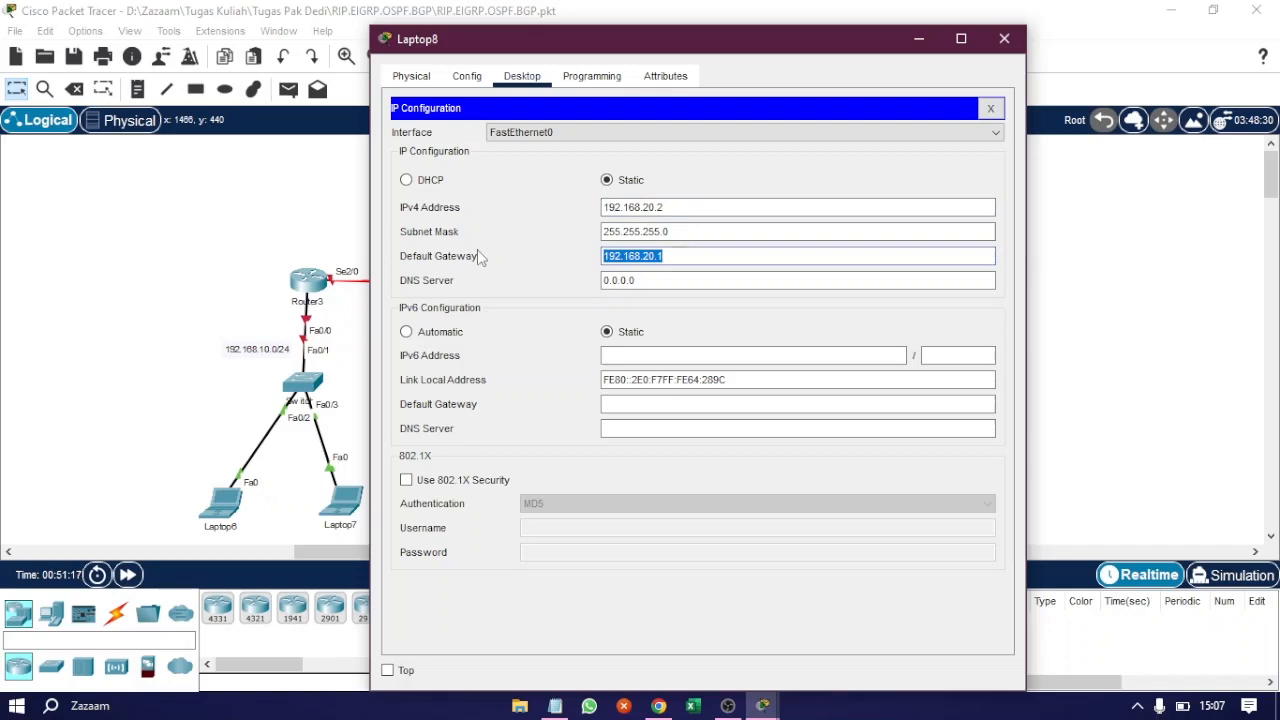
Step: Close Laptop8's window, open Laptop9's IP configuration and set its default gateway to 192.168.20.1
left_click(1004, 38)
left_click(577, 497)
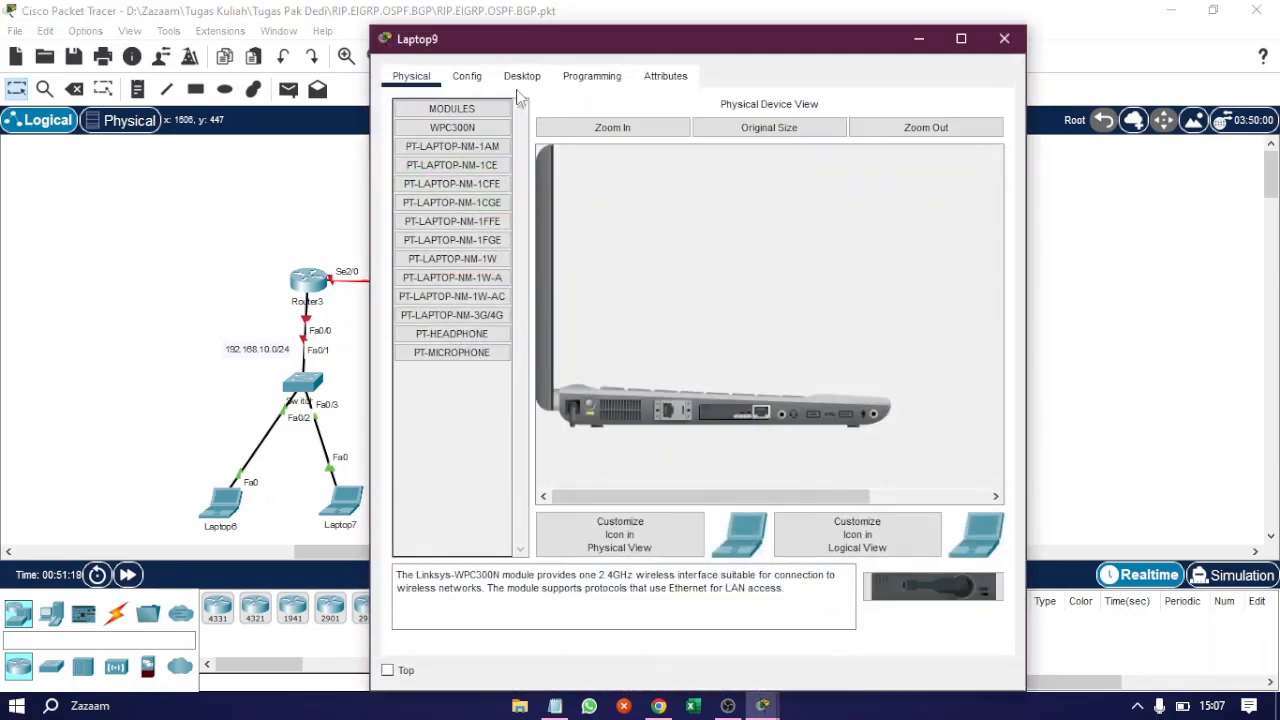
left_click(522, 76)
left_click(467, 155)
left_click_drag(650, 256, 520, 257)
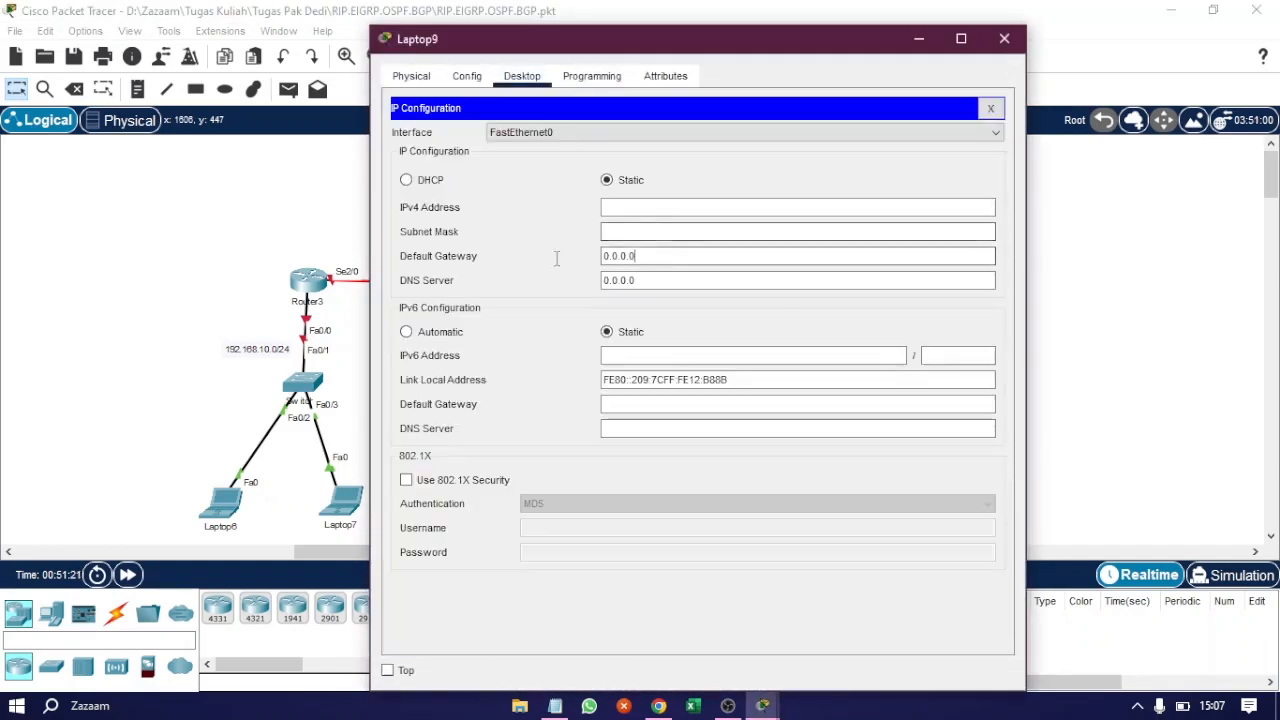
key("ctrl+v")
Step: Give Laptop9 the IPv4 address 192.168.20.3 with subnet mask 255.255.255.0 and close its window
left_click(655, 207)
key("ctrl+v")
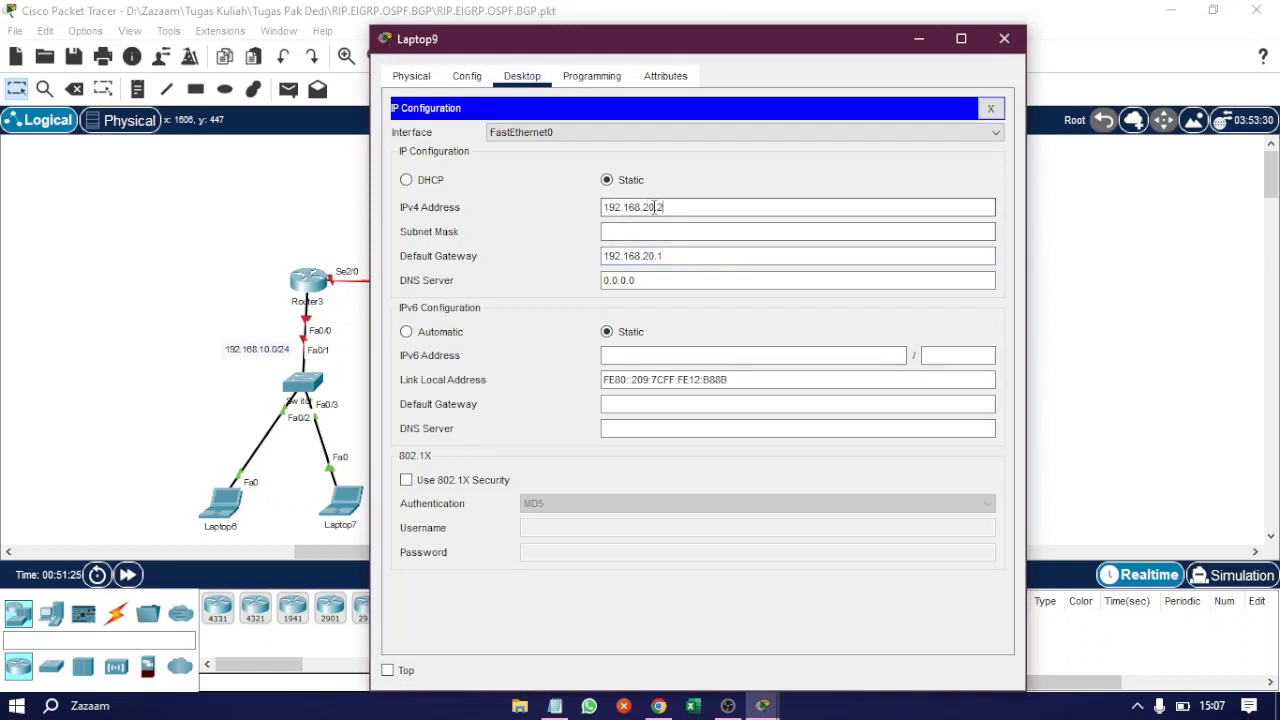
key("ctrl+a")
key("BackSpace")
key("ctrl+v")
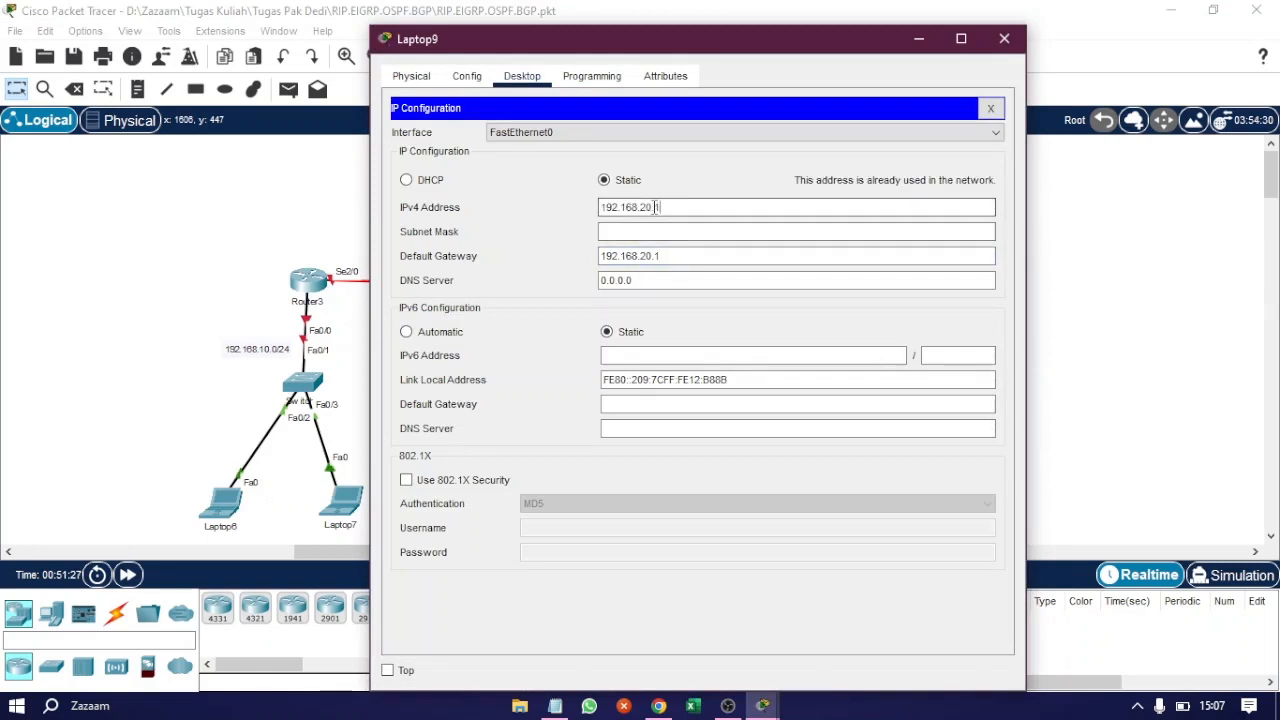
key("BackSpace")
type("3")
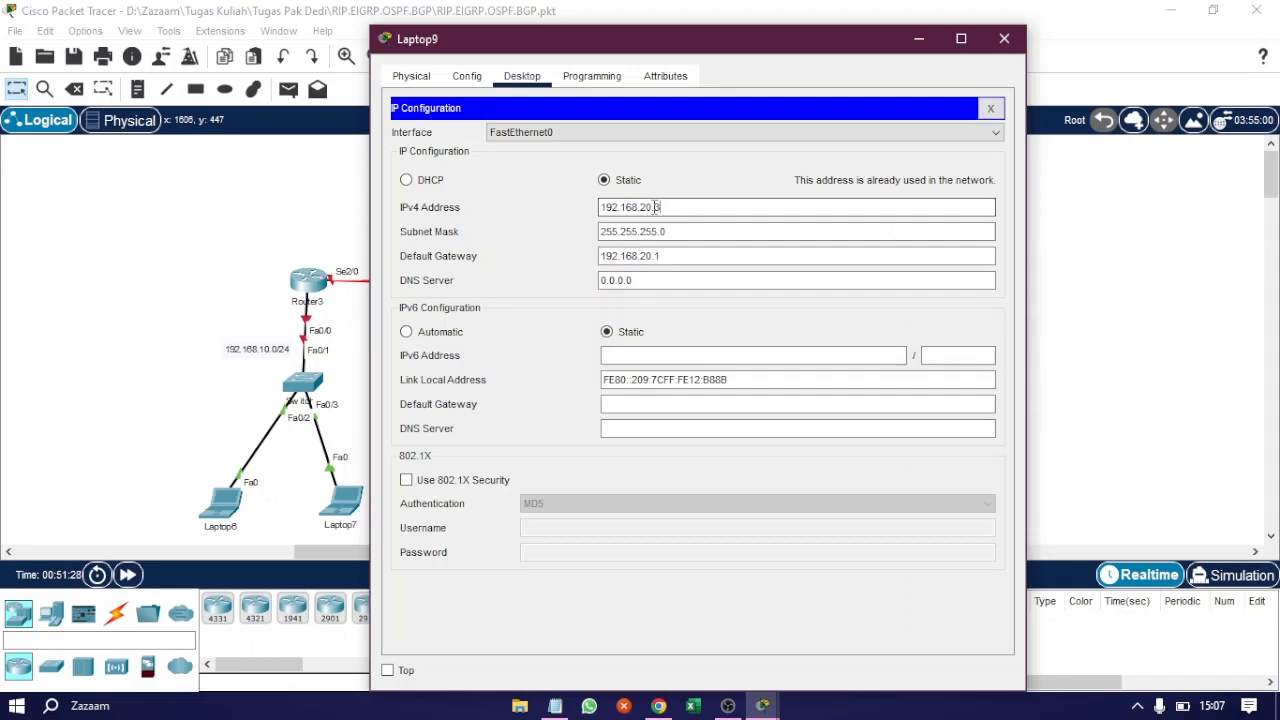
left_click(1004, 38)
Step: Check Laptop8's IP configuration and close its window
left_click(476, 492)
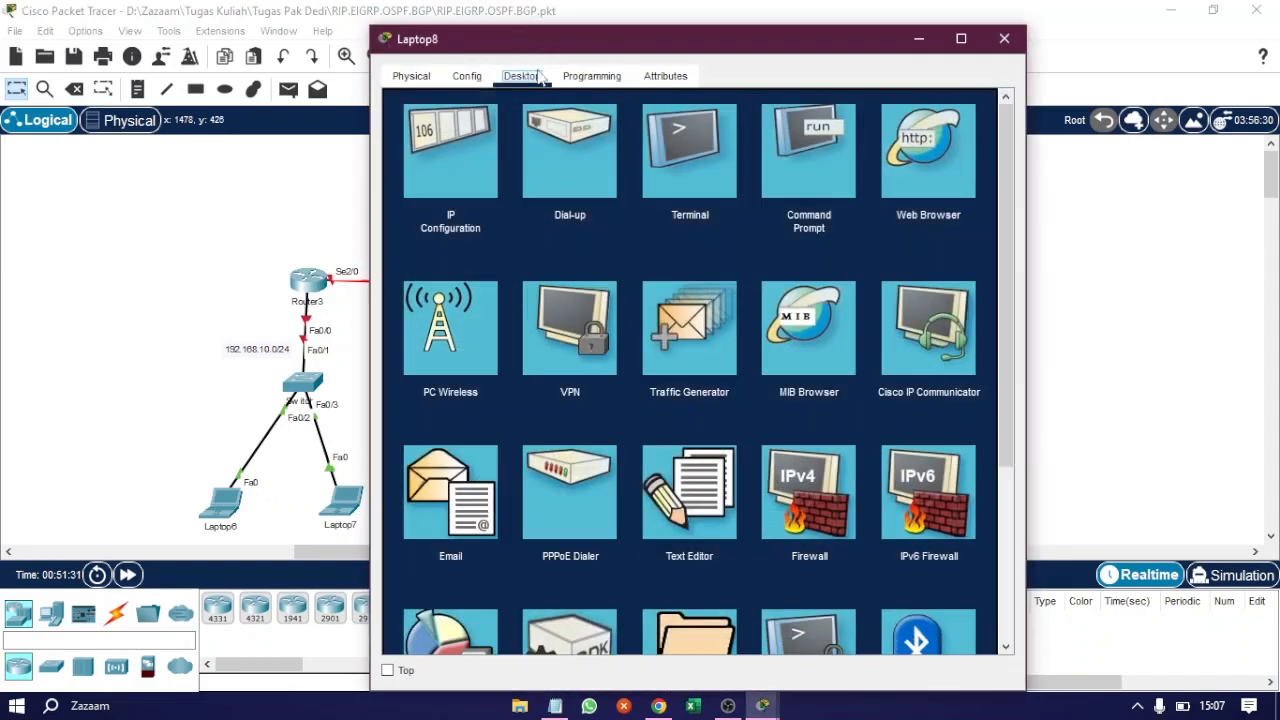
left_click(443, 143)
left_click(1004, 38)
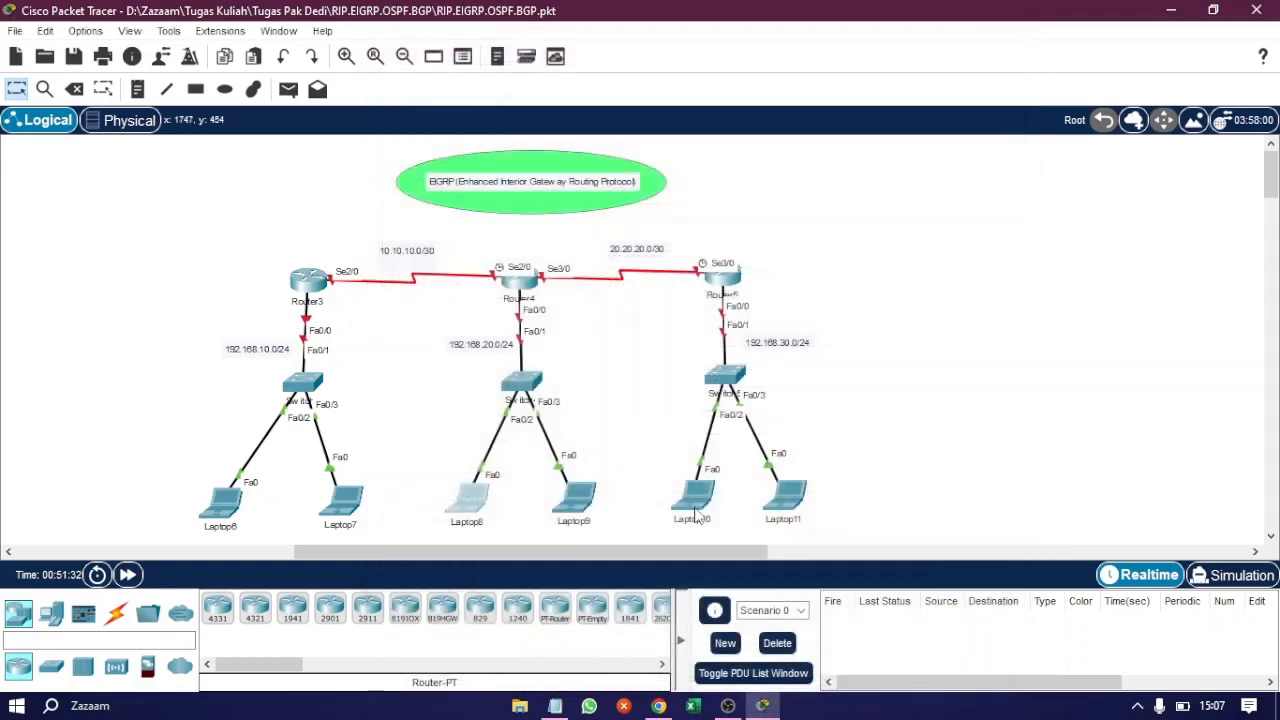
Step: Open Laptop10's IP configuration, set its default gateway to 192.168.30.1 and copy that address
left_click(695, 503)
left_click(522, 76)
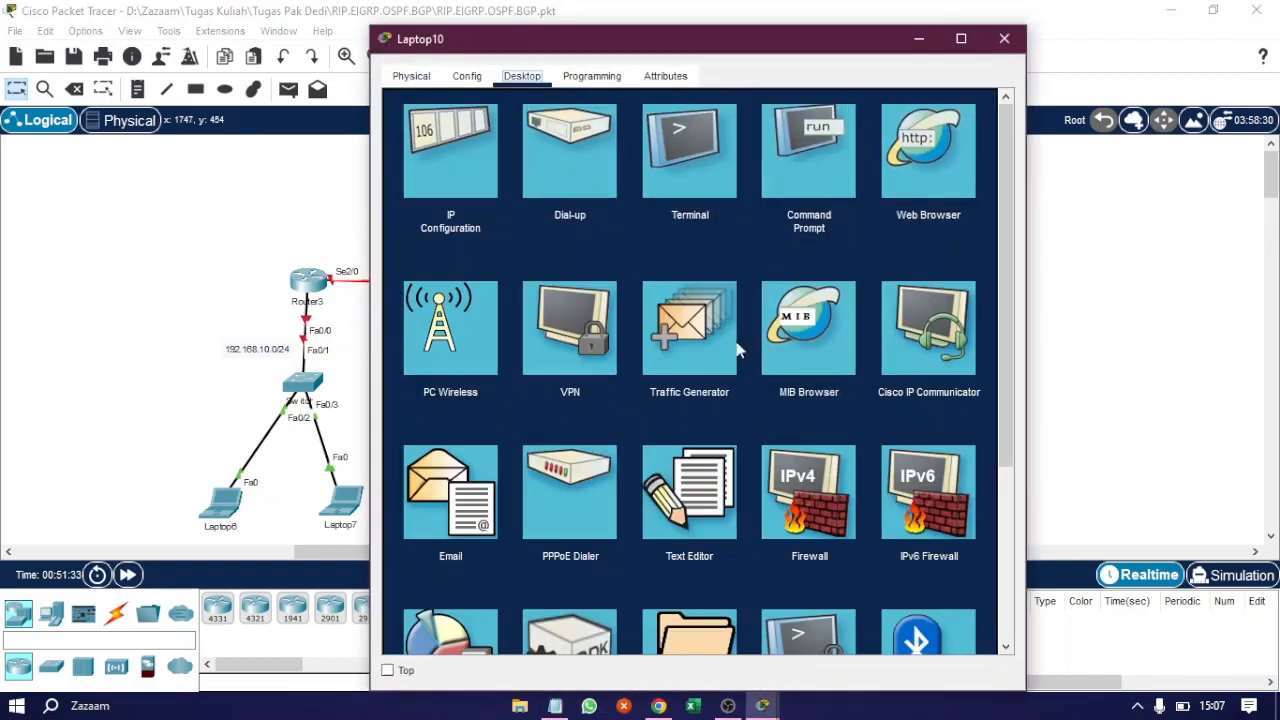
left_click(447, 143)
key("ctrl+a")
type("192.168.20.1")
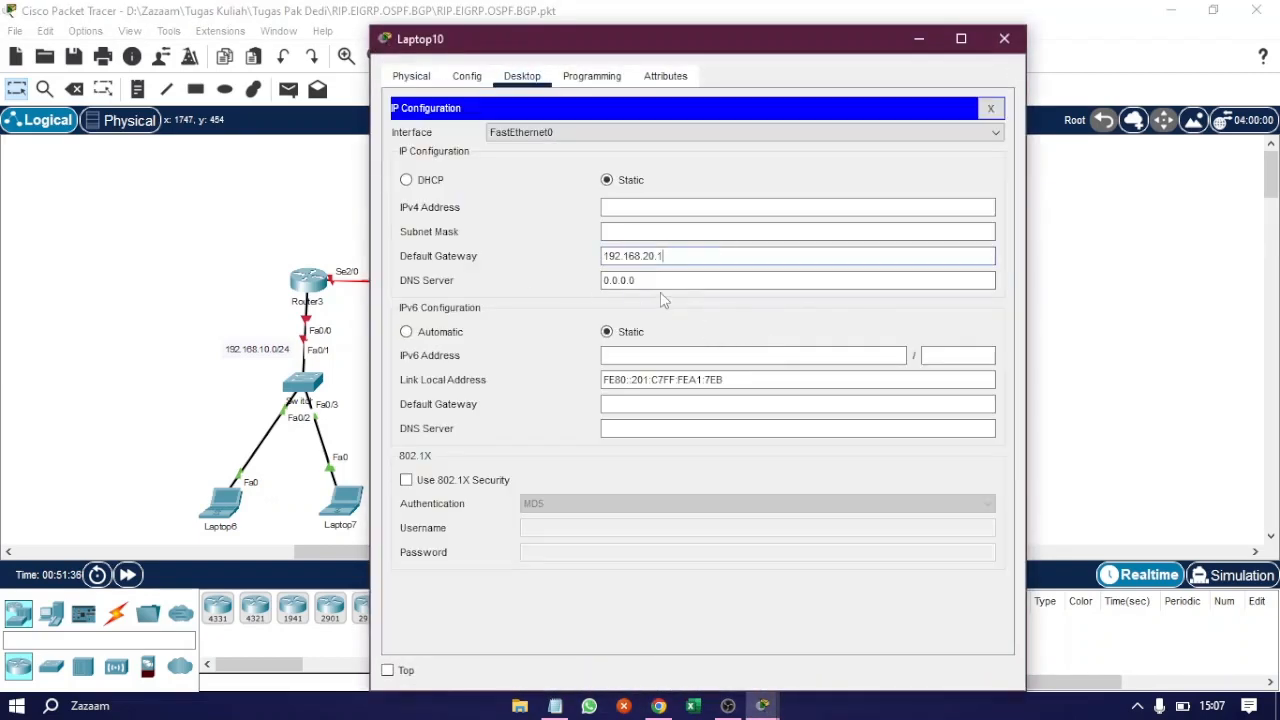
key("BackSpace")
type("3")
key("ctrl+a")
key("ctrl+c")
Step: Give Laptop10 the IPv4 address 192.168.30.2, fill in its subnet mask and close its window
left_click(654, 207)
key("ctrl+v")
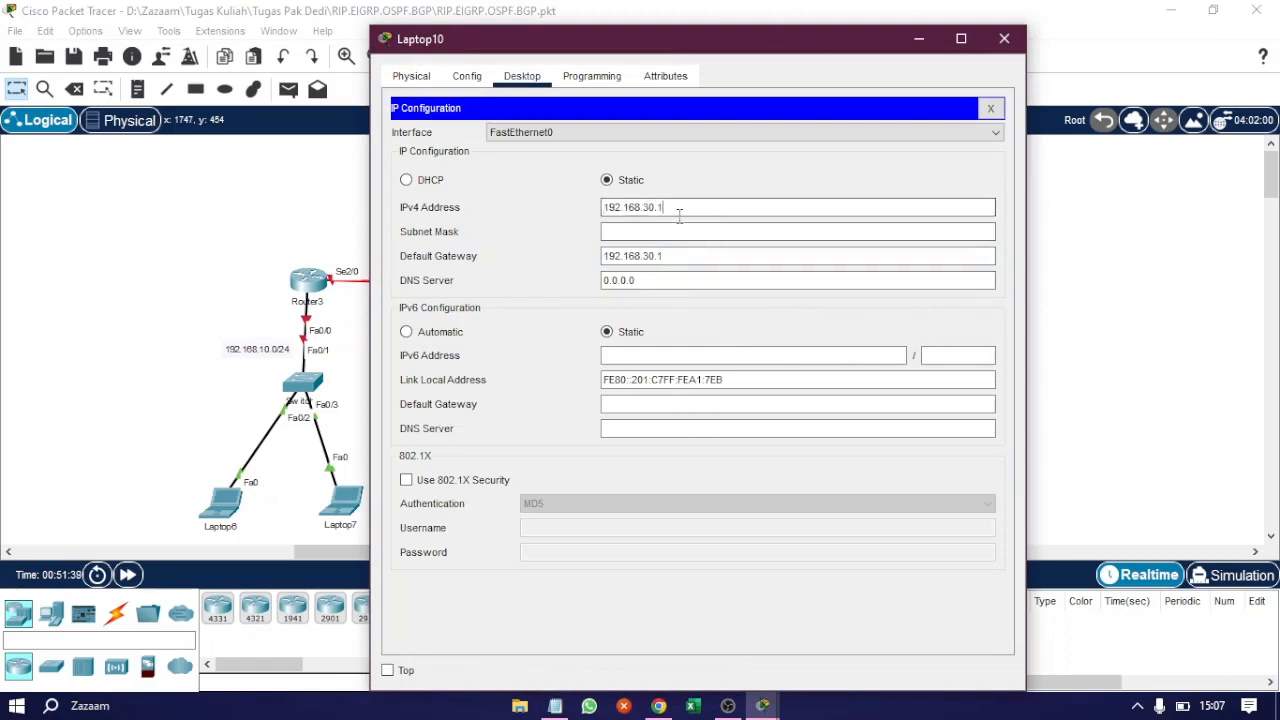
key("BackSpace")
type("2")
left_click(679, 228)
left_click(1002, 38)
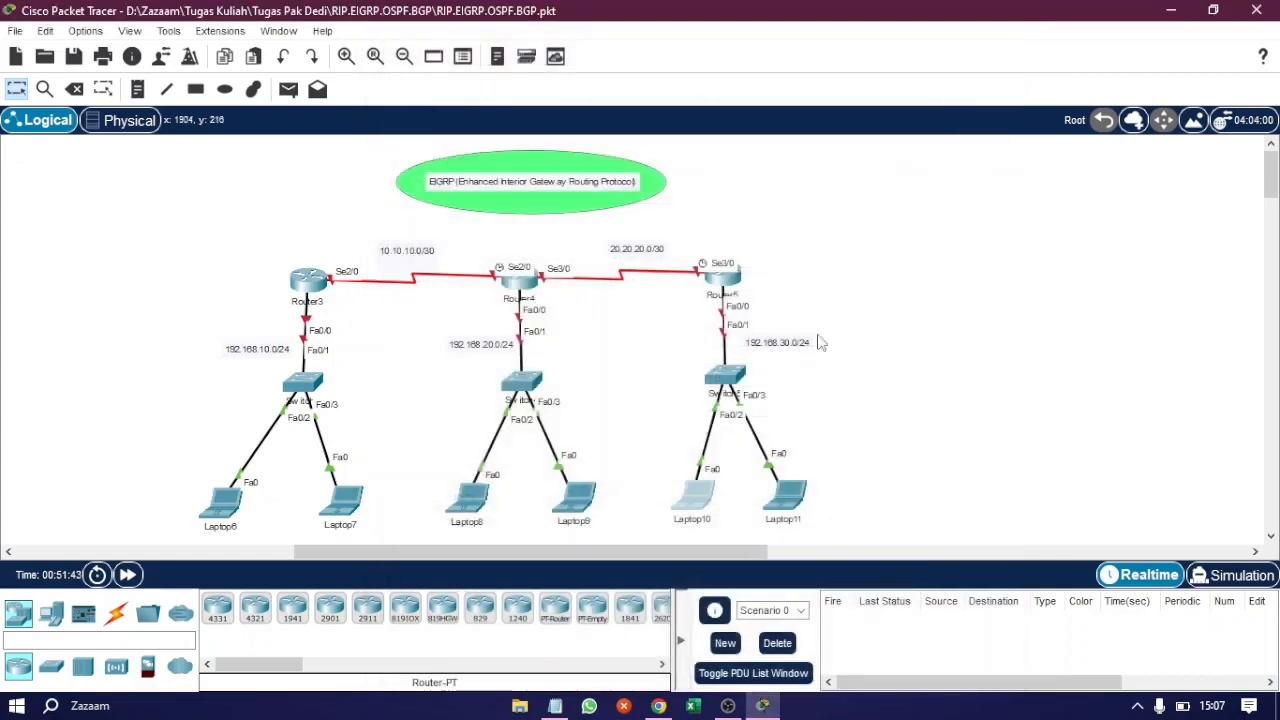
Step: Open Laptop11's IP configuration and set its default gateway to 192.168.30.1
left_click(785, 495)
left_click(522, 76)
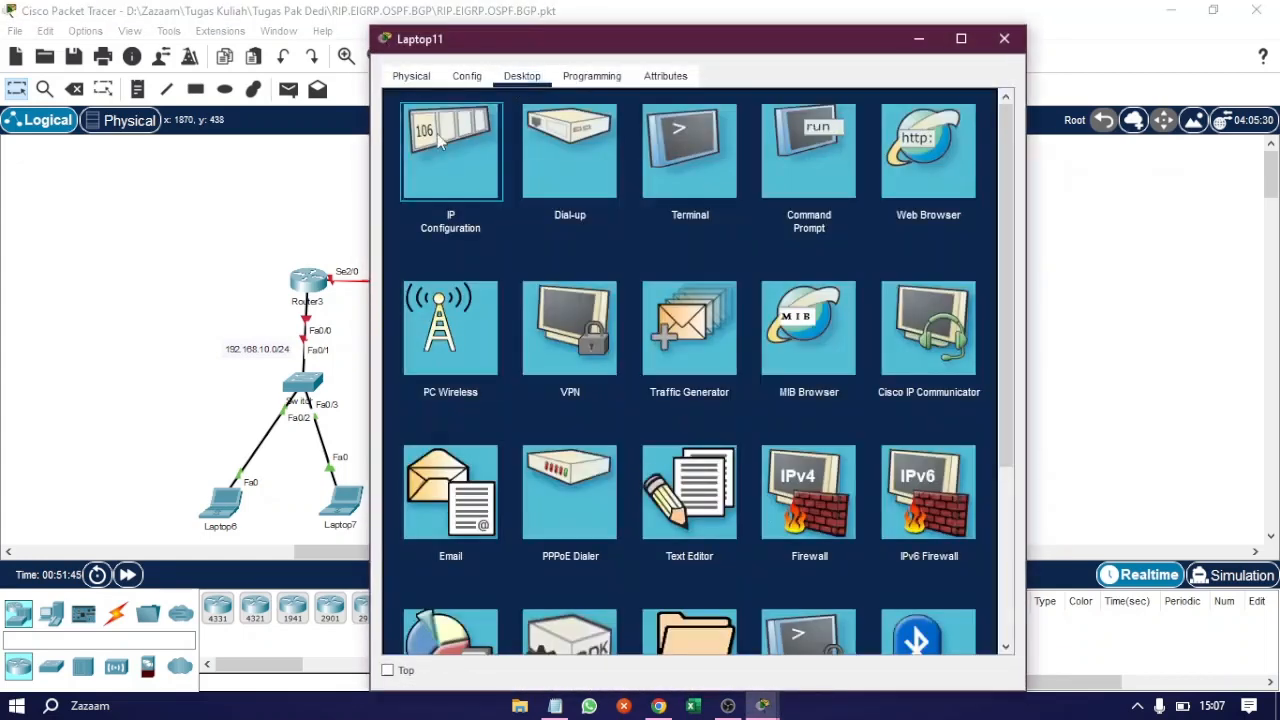
left_click(448, 135)
left_click_drag(646, 256, 590, 251)
key("ctrl+v")
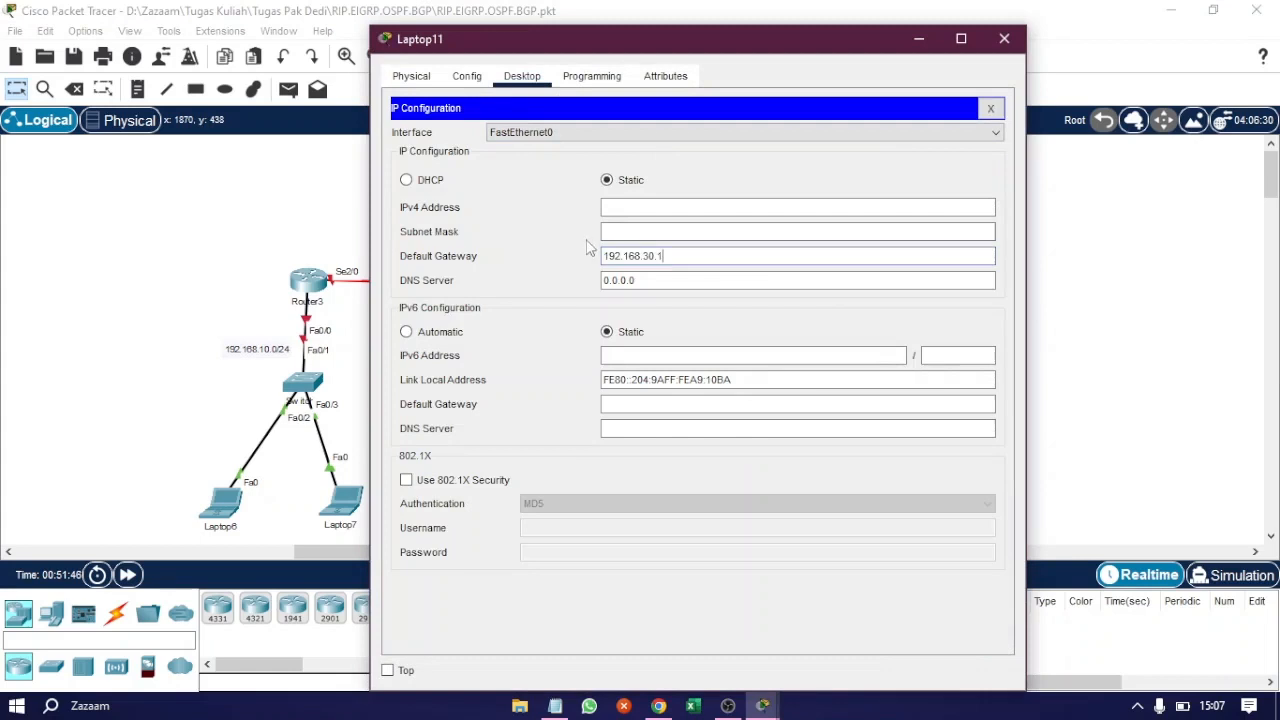
Step: Give Laptop11 the IPv4 address 192.168.30.3 with subnet mask 255.255.255.0 and close its window
left_click(668, 208)
key("ctrl+v")
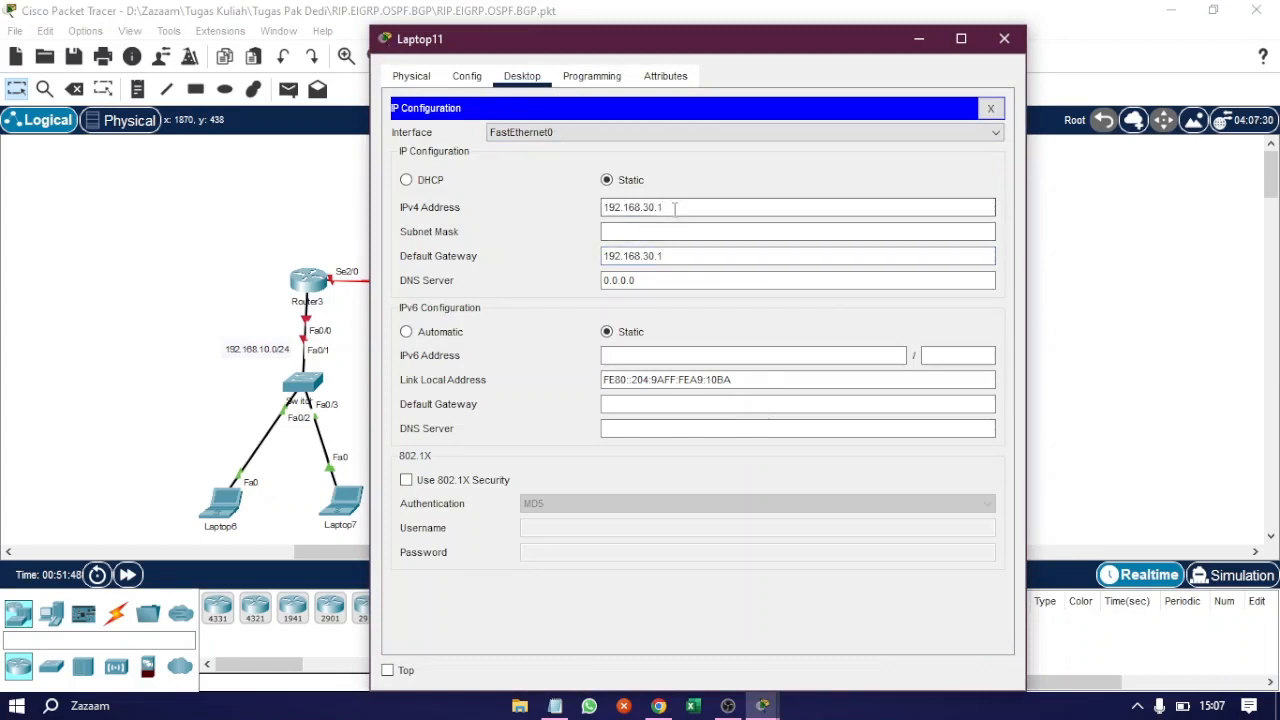
key("Tab")
left_click(1004, 38)
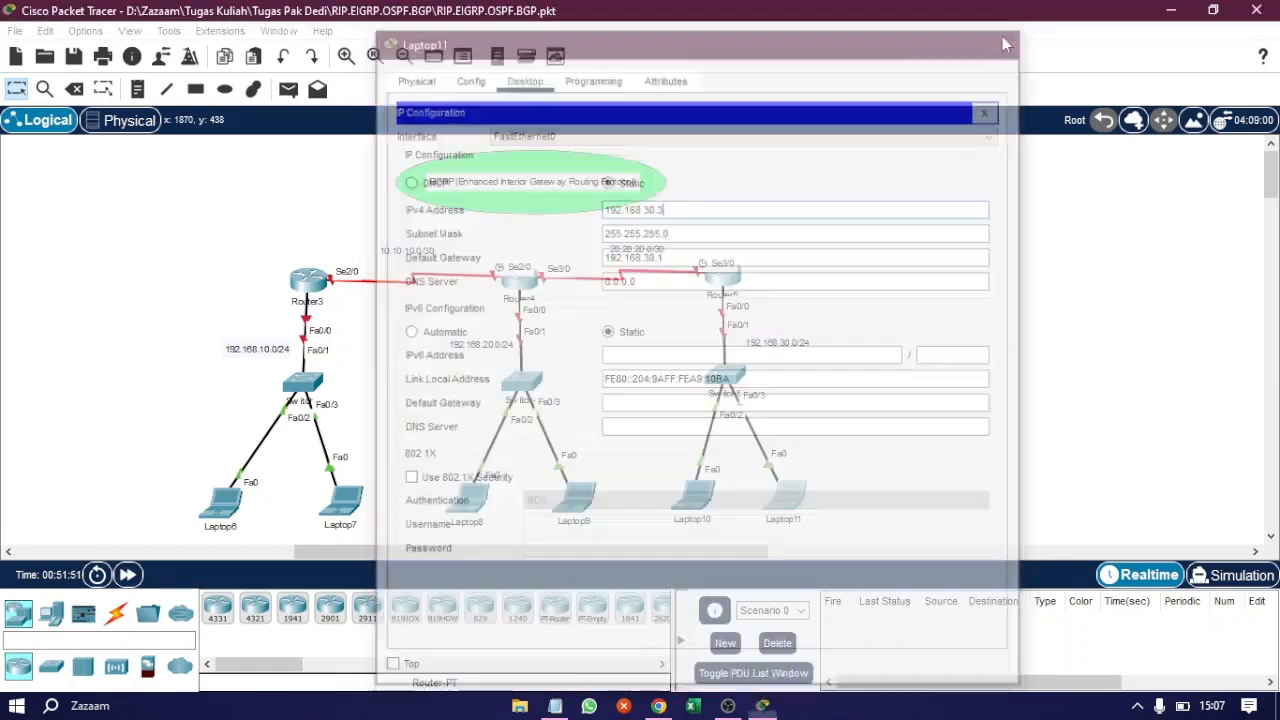
Step: Tidy the topology by moving Laptop11, Laptop7 and Laptop6 closer to their neighbouring devices and nudging Router3 slightly
left_click_drag(790, 500, 764, 500)
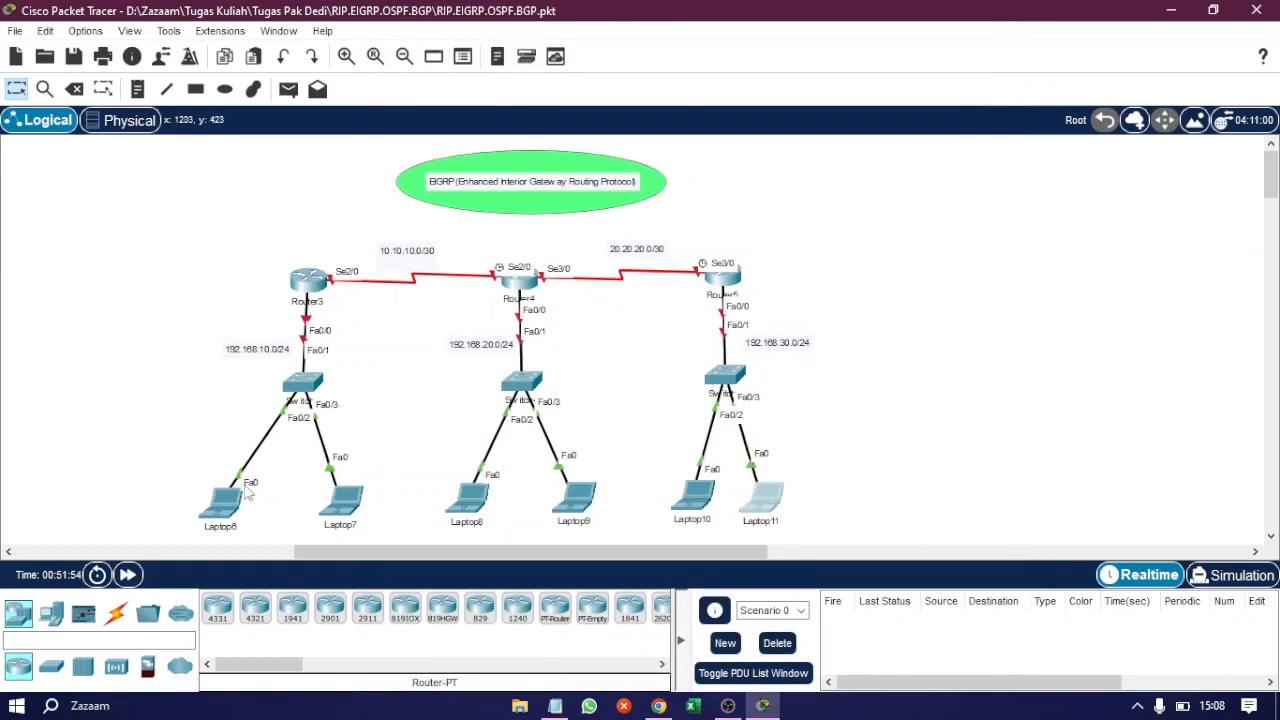
left_click_drag(343, 502, 329, 502)
left_click_drag(232, 510, 256, 502)
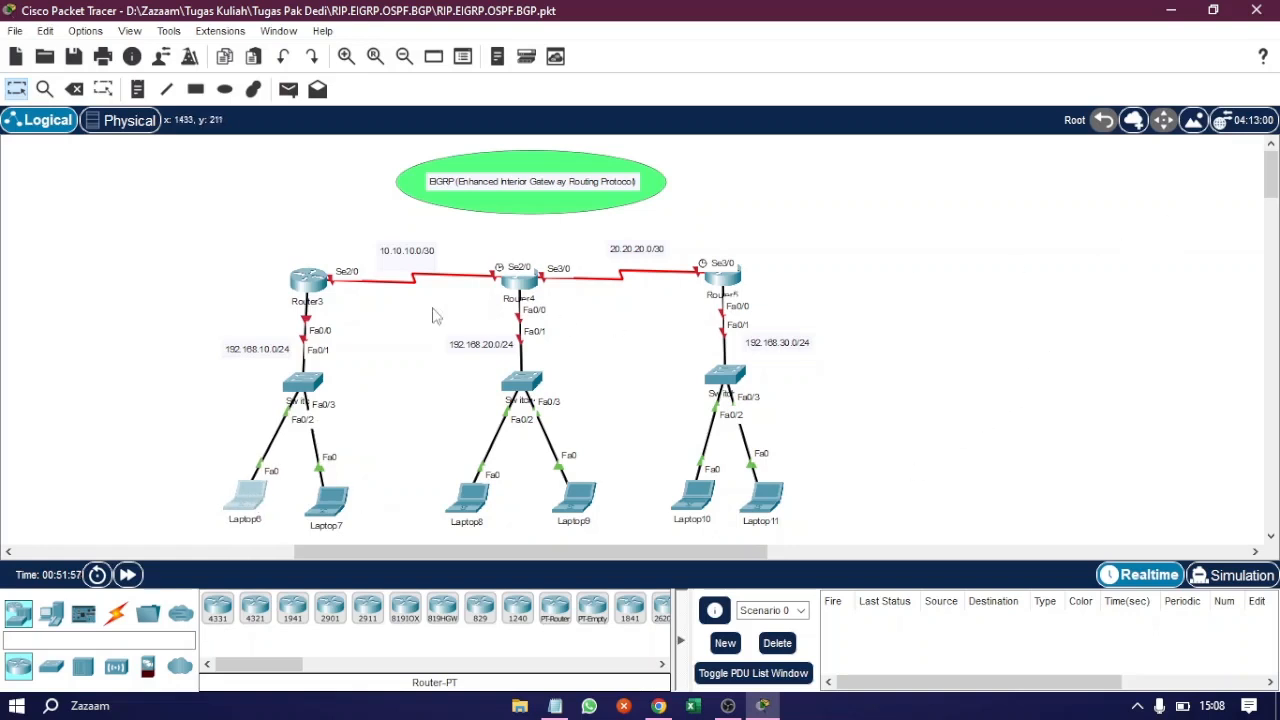
left_click_drag(321, 286, 318, 283)
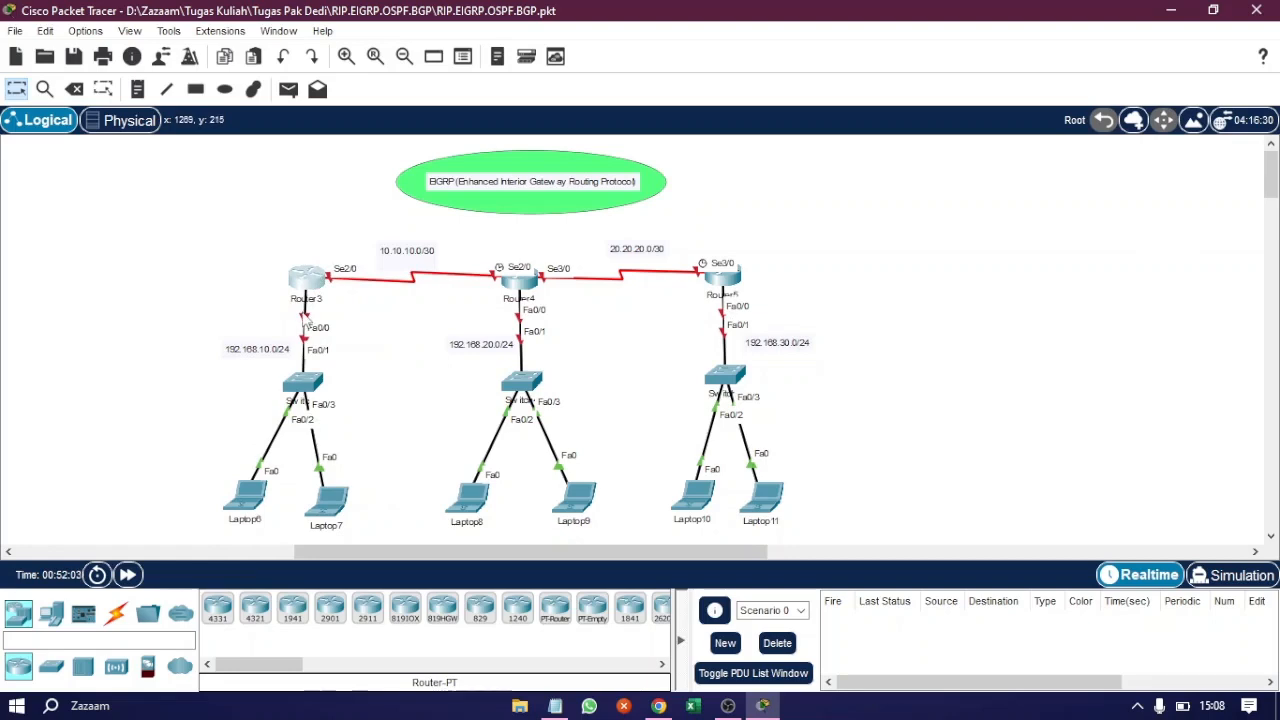
Step: Open Router3's command line beside the topology and enter global configuration mode with en and conf t
left_click(307, 283)
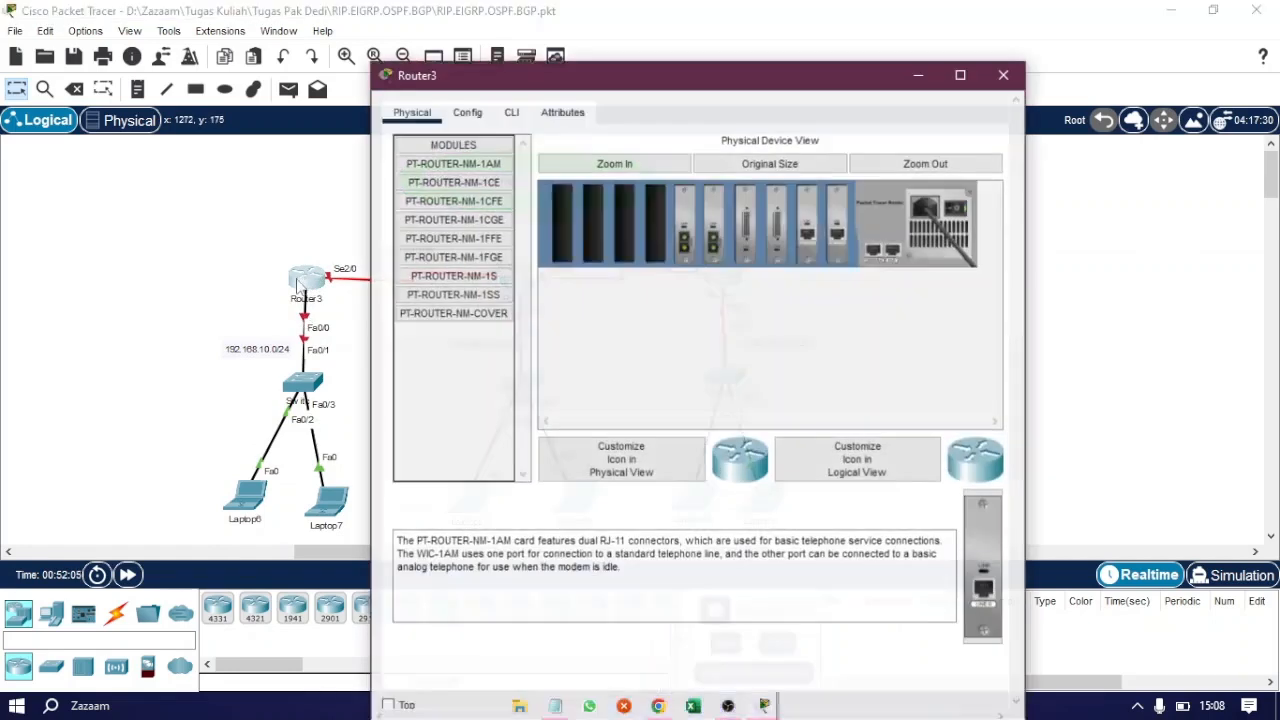
left_click(509, 71)
left_click_drag(695, 77, 872, 31)
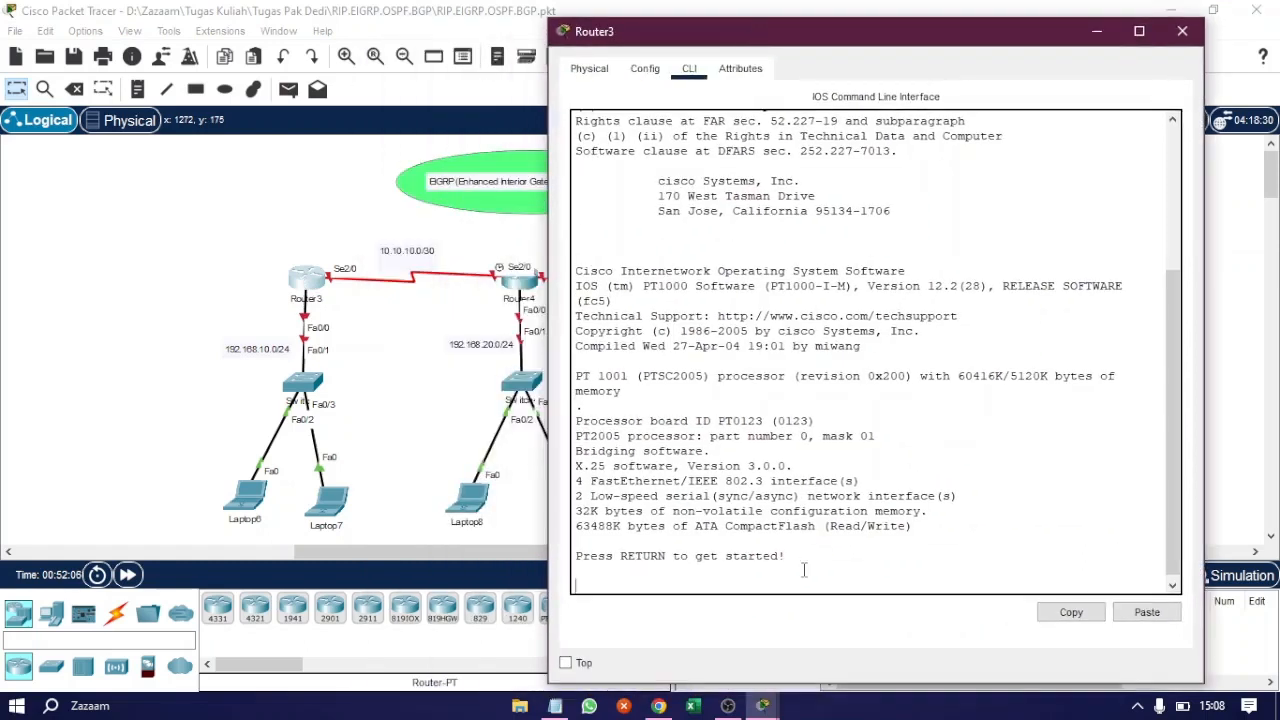
key("Return")
key("Return")
key("Return")
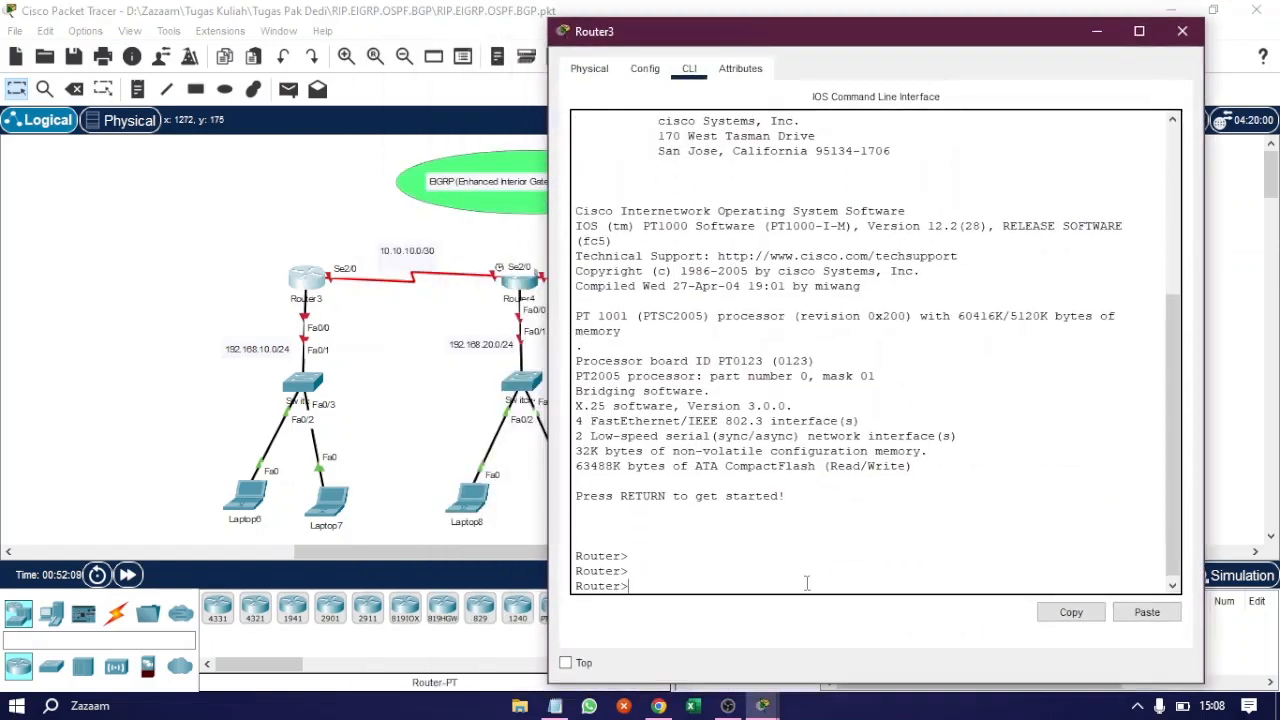
type("en")
key("Return")
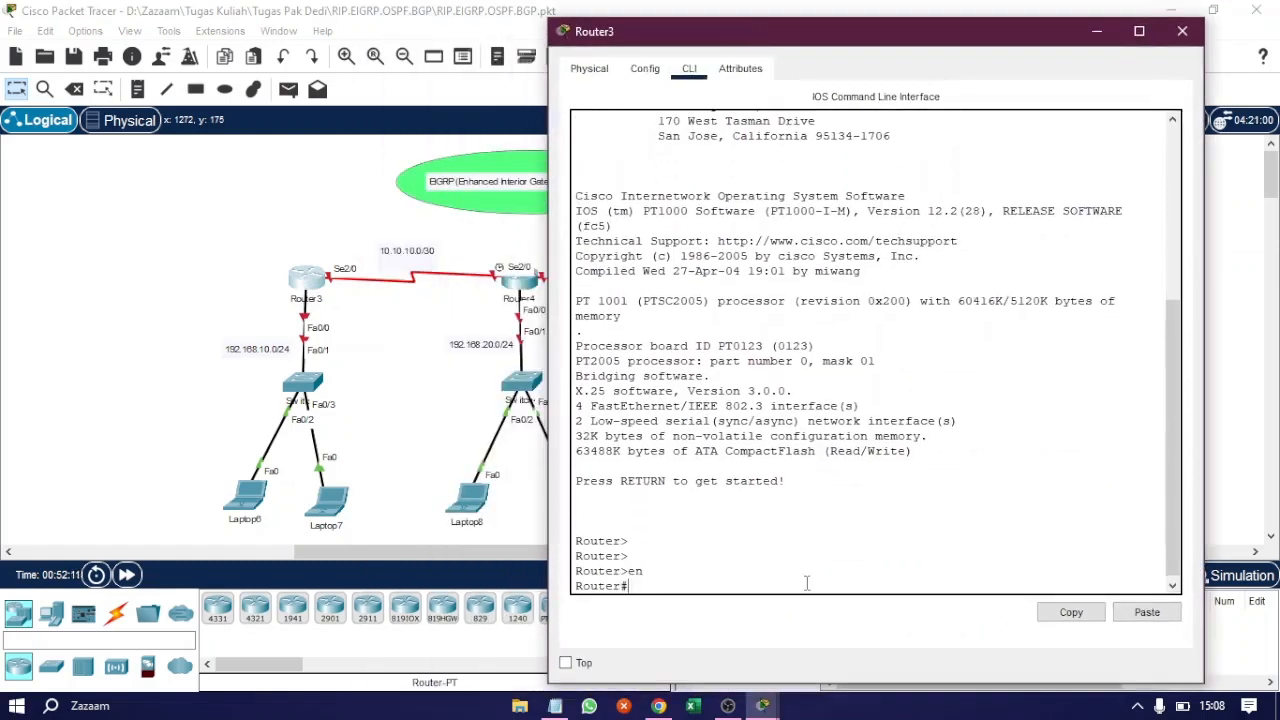
type("conf t")
key("Return")
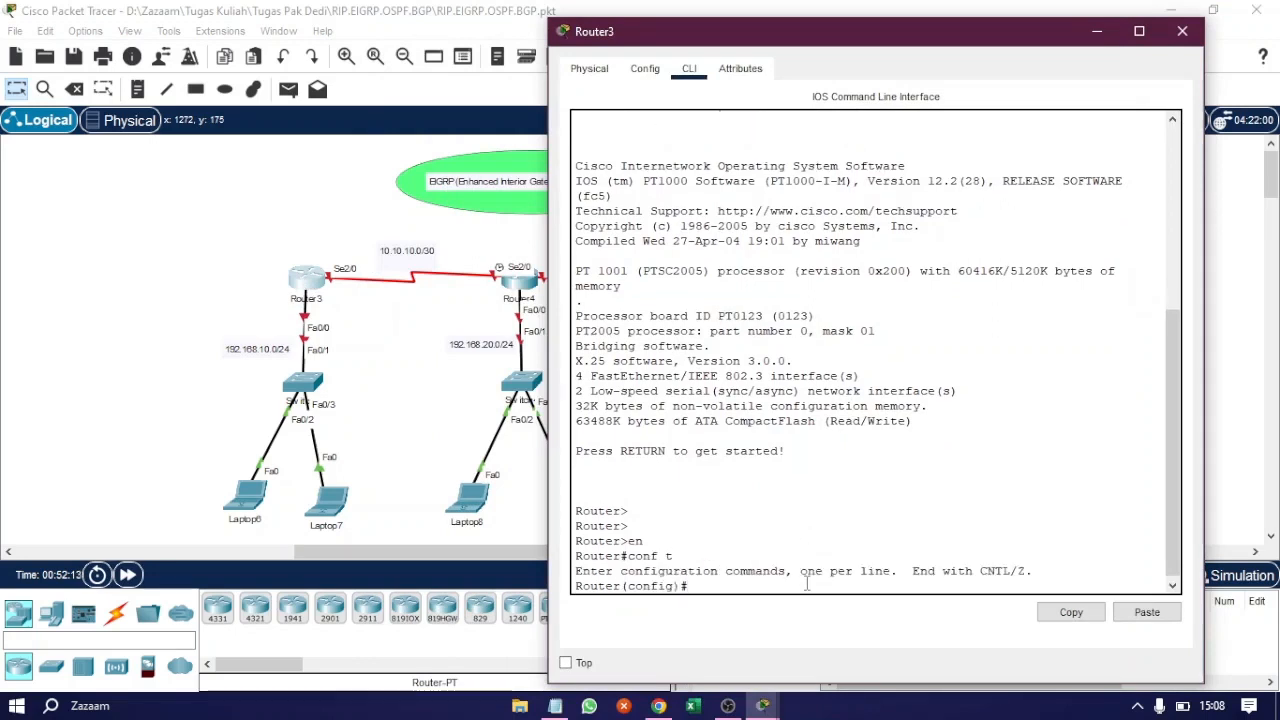
Step: Configure Router3's interface fa0/0 with IP address 192.168.10.1 and mask 255.255.255.0, and enable it with no sh
type("int fa0")
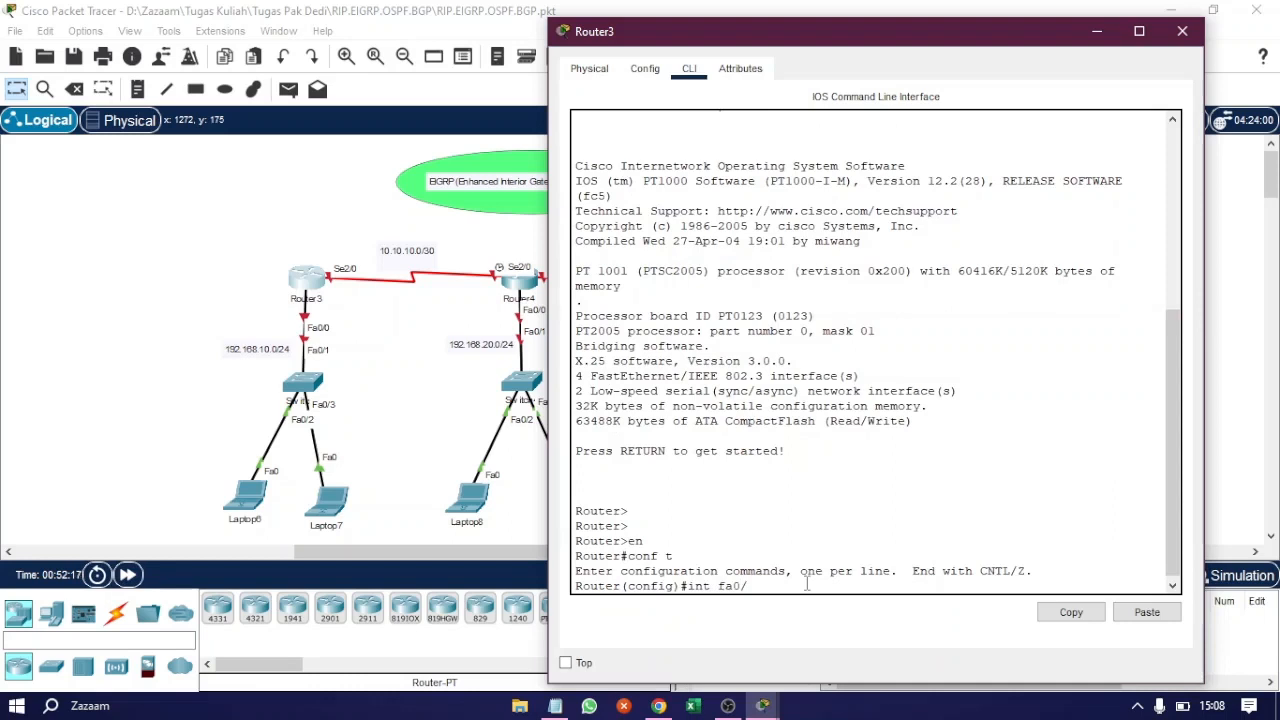
type("/0")
key("Return")
type("ip")
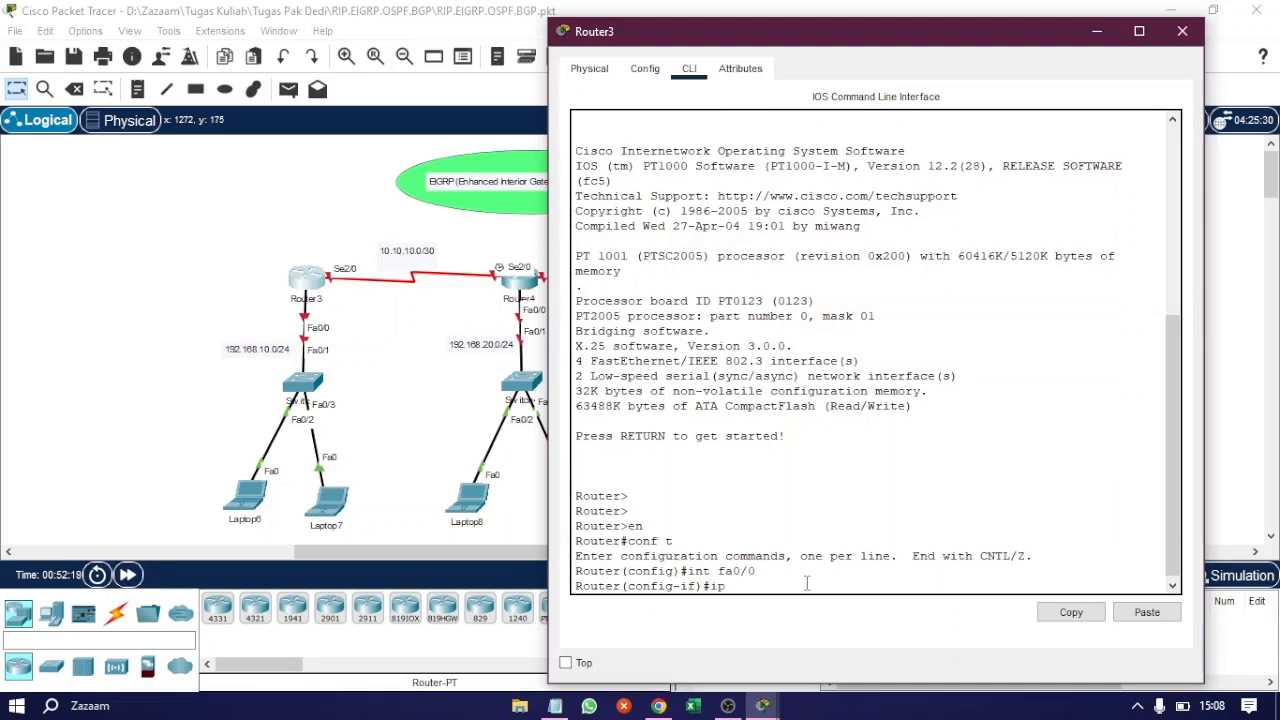
type(" ad 192.168.10.1 255.255.255.0")
key("Return")
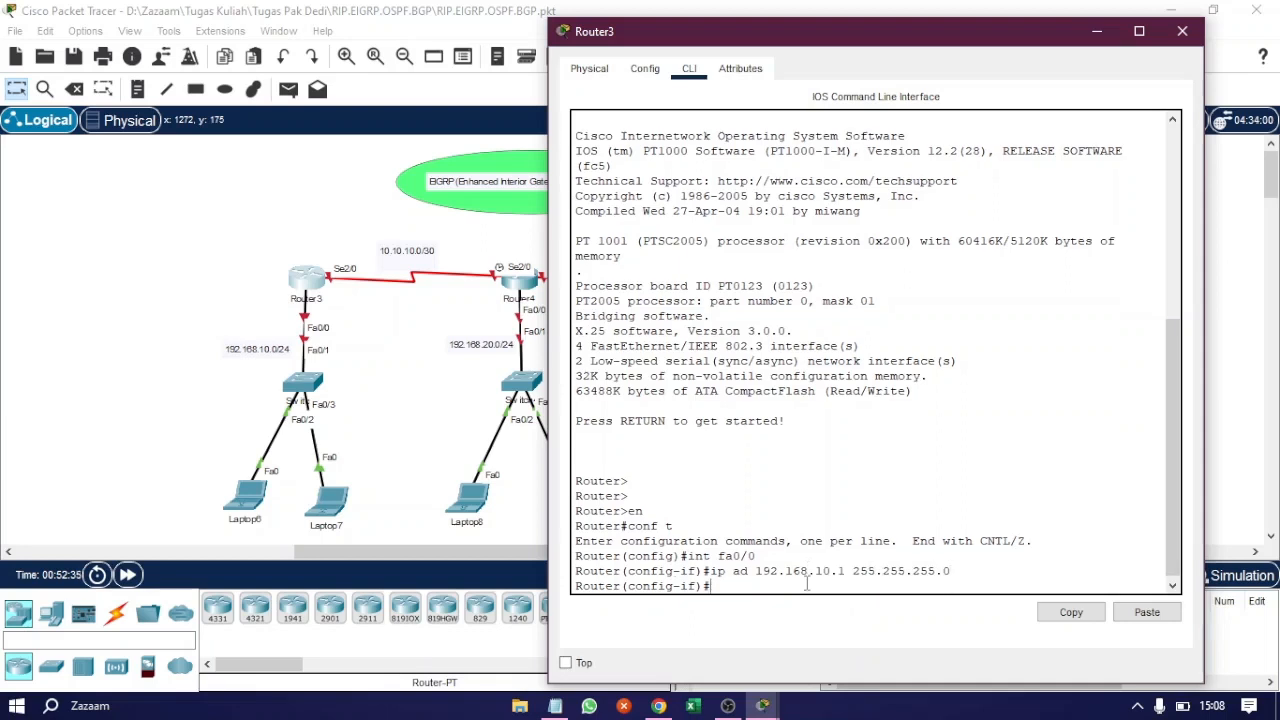
type("no sh")
key("Return")
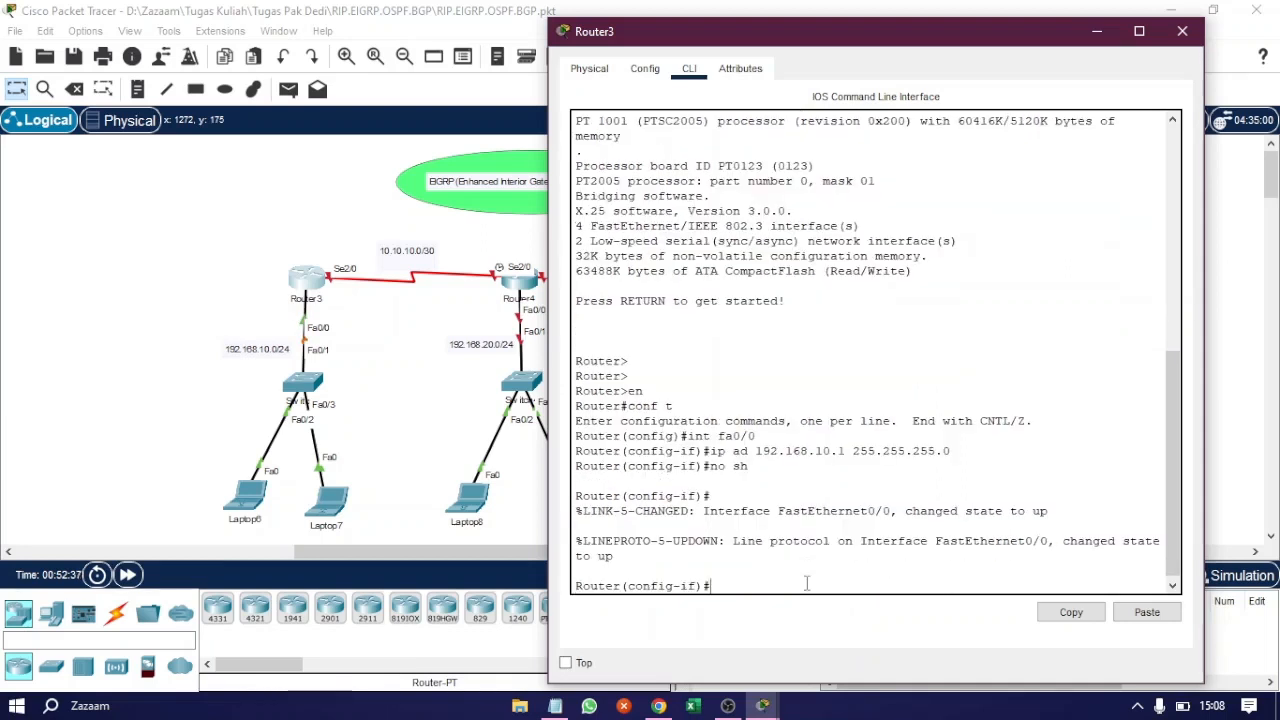
key("Return")
Step: Configure Router3's interface se2/0 with IP address 10.10.10.1 and mask 255.255.255.252, enable it with no sh, and close the router's window
type("int")
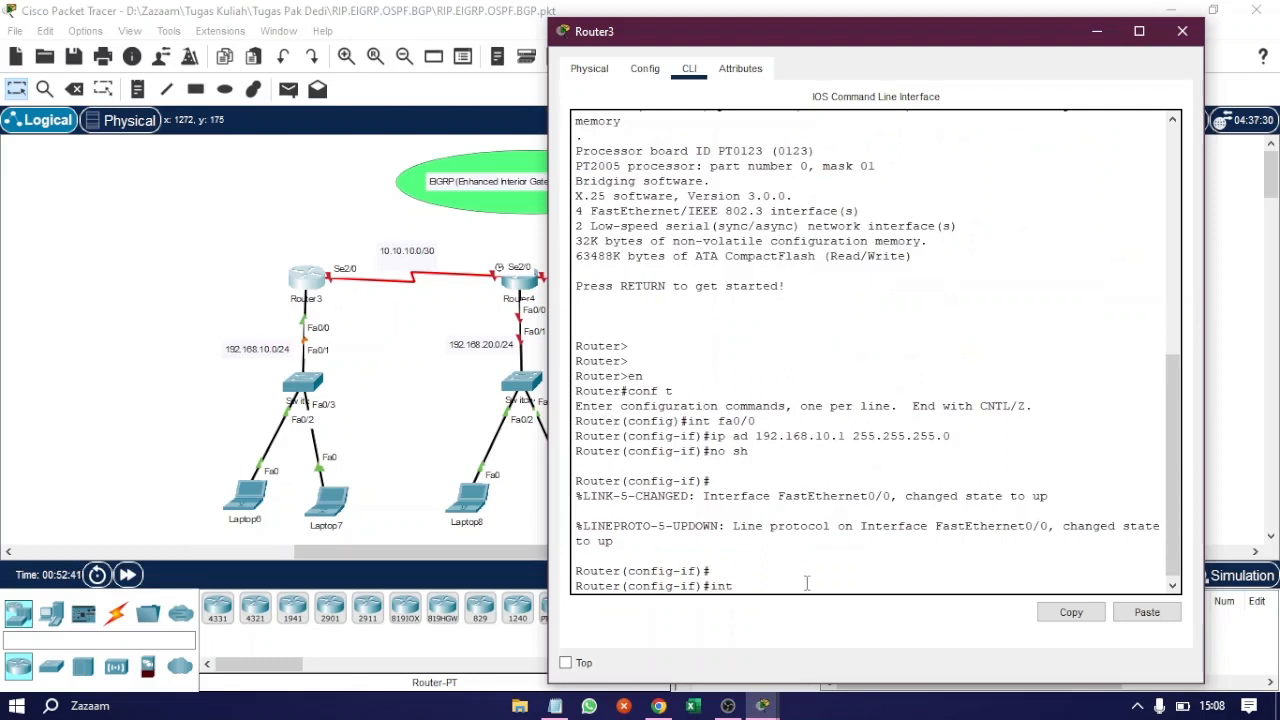
type(" se2/0")
key("Return")
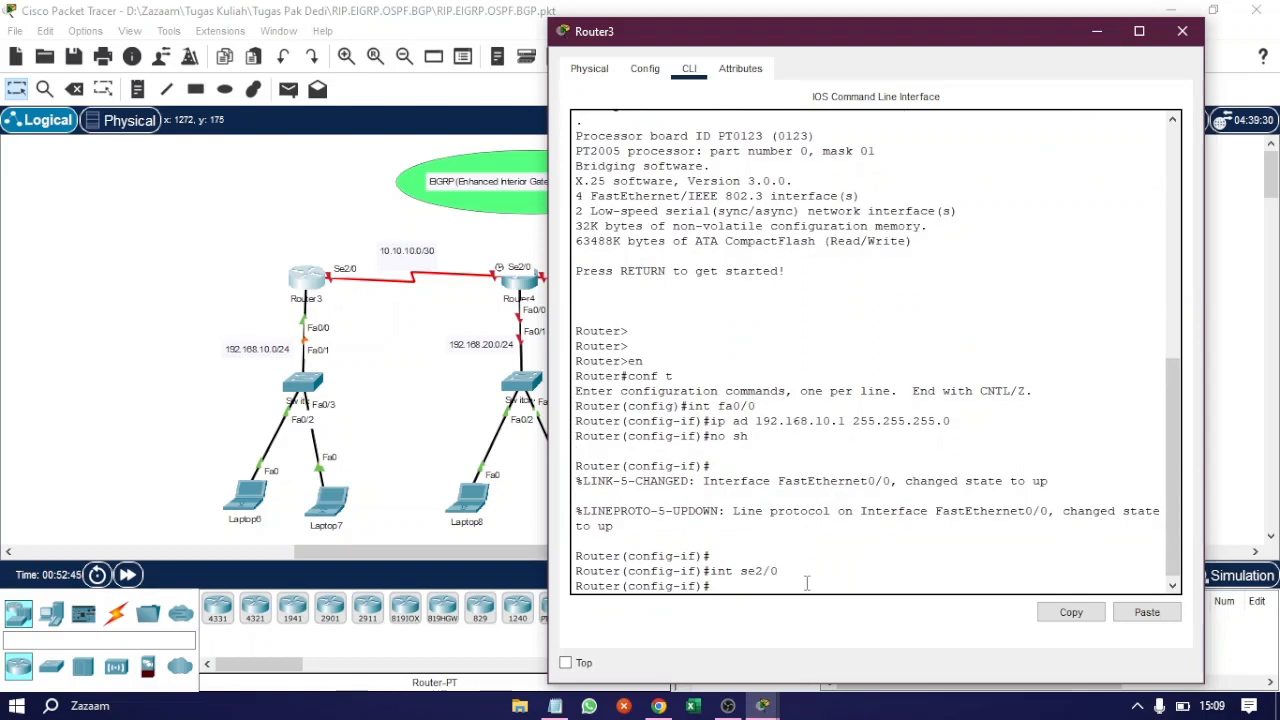
type("ip ad 10.10.10.1 255.25")
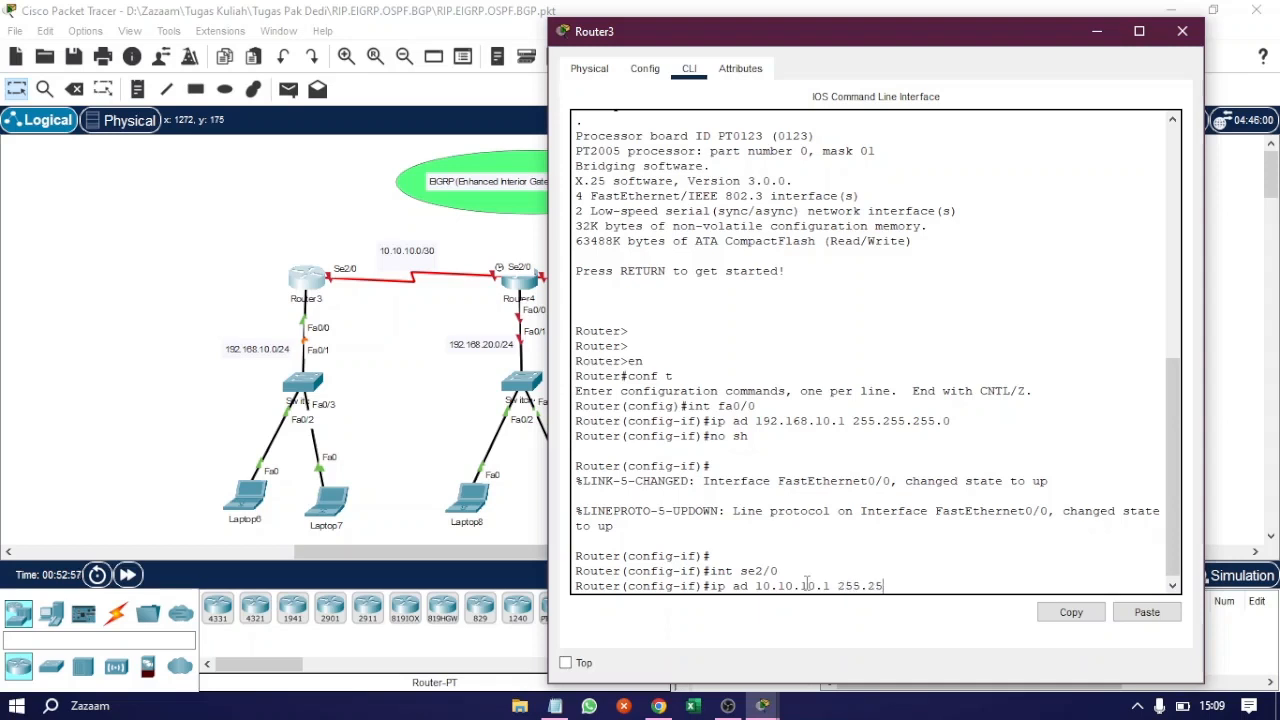
type("5.255.252")
key("Return")
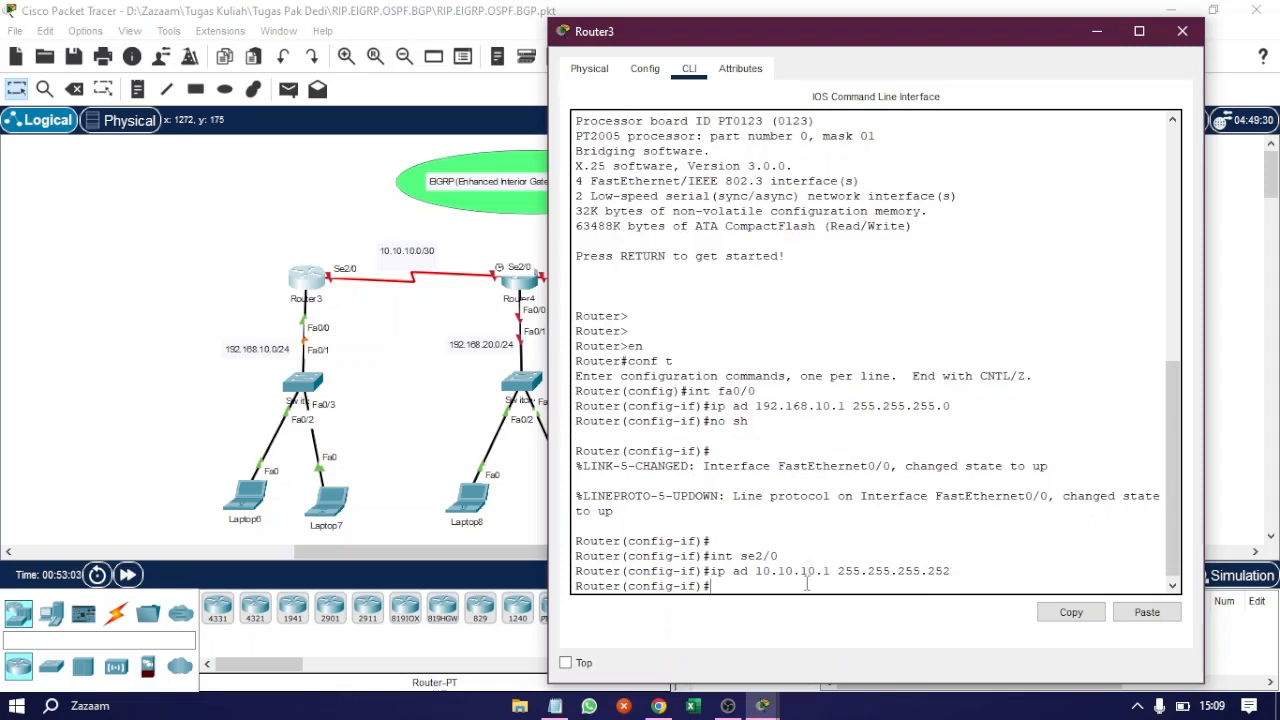
type("no sh")
key("Return")
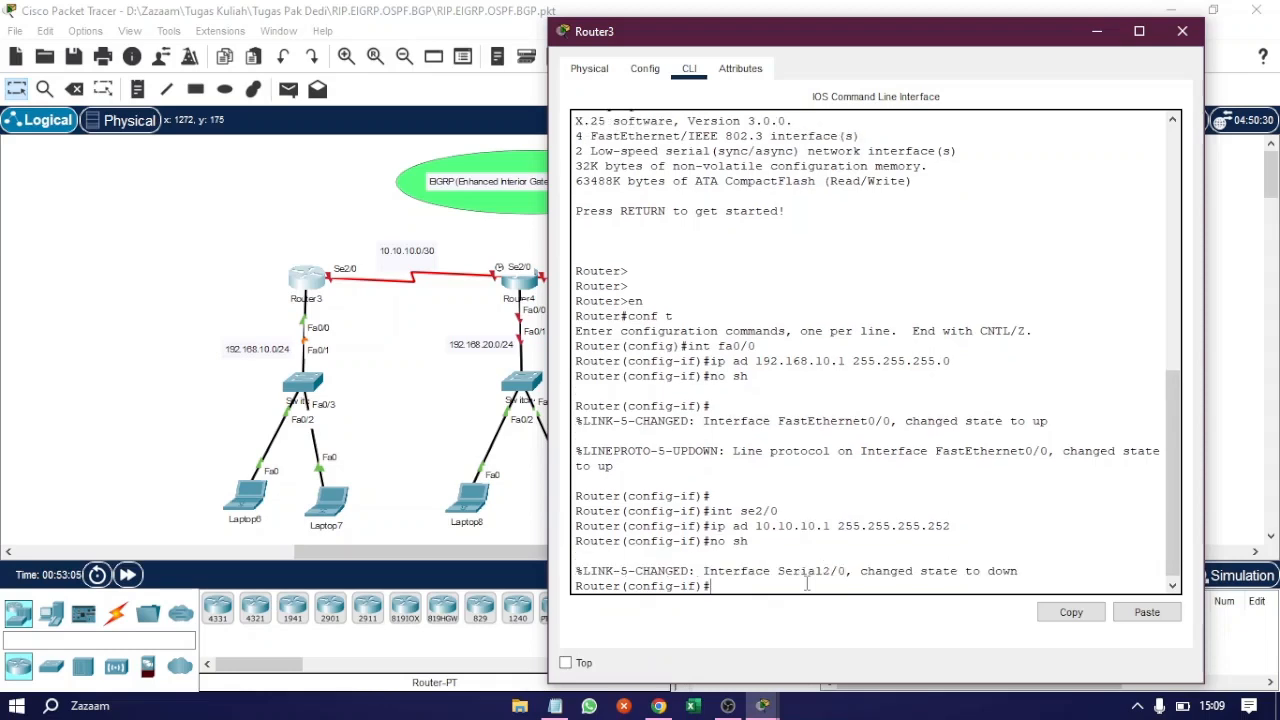
key("Return")
key("Return")
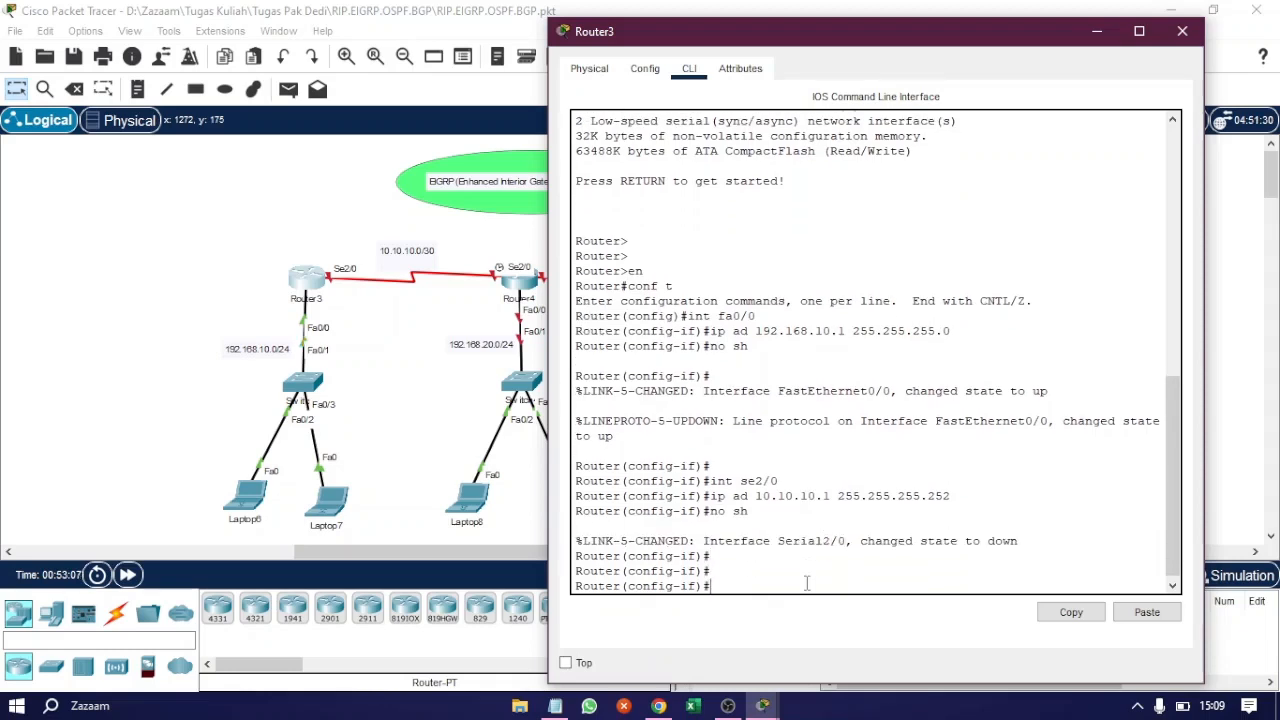
left_click(1180, 31)
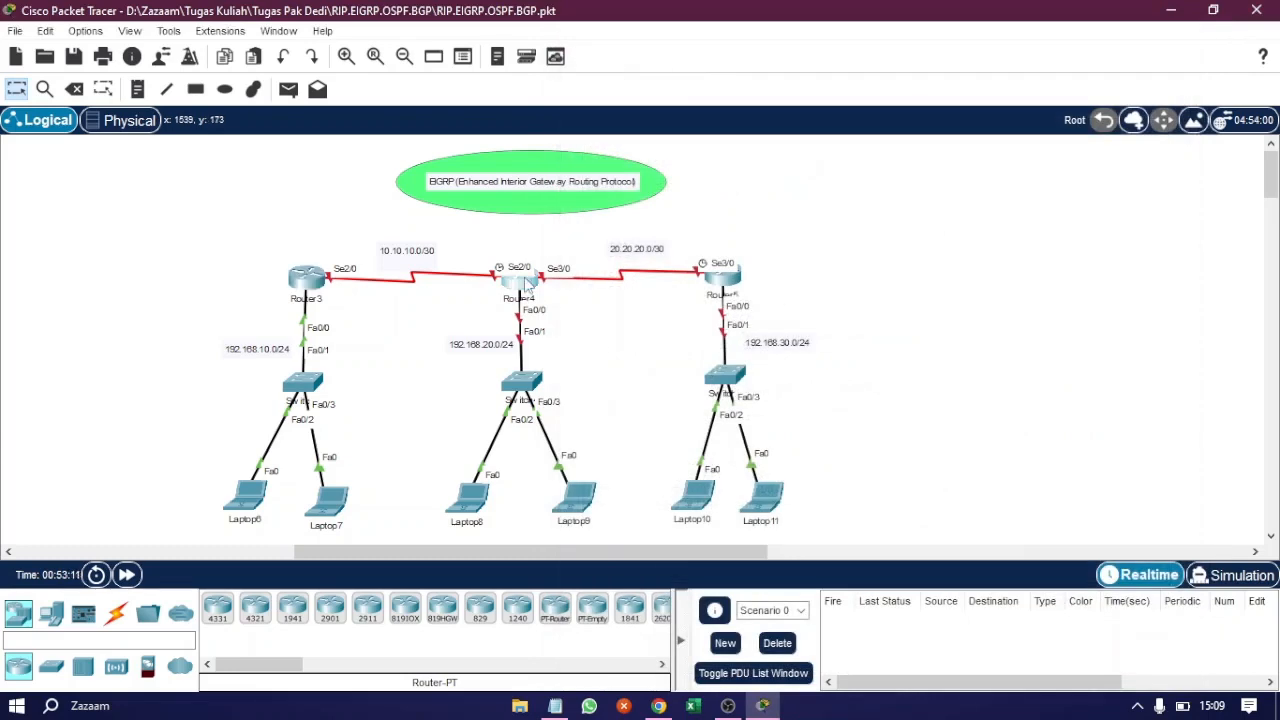
Step: Open Router4's command line beside the topology and enter global configuration mode with en and conf t
left_click(527, 285)
left_click(511, 78)
left_click_drag(600, 40, 841, 33)
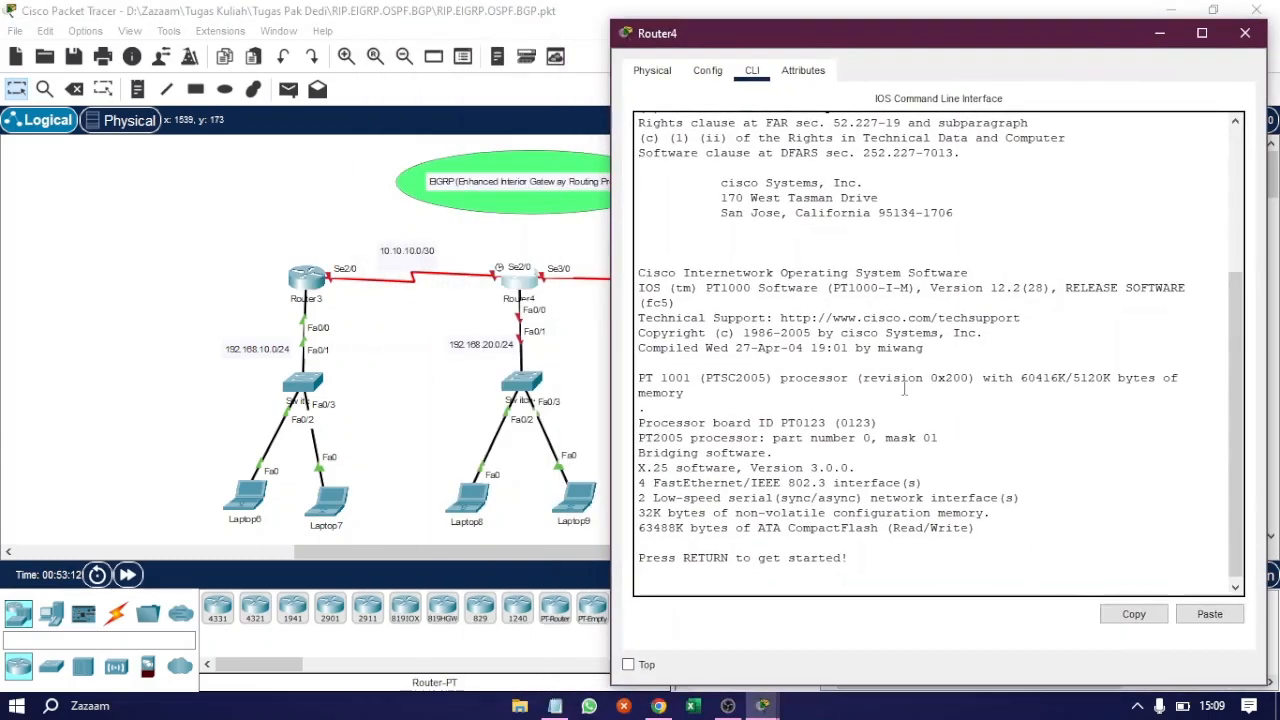
key("Return")
key("Return")
type("en")
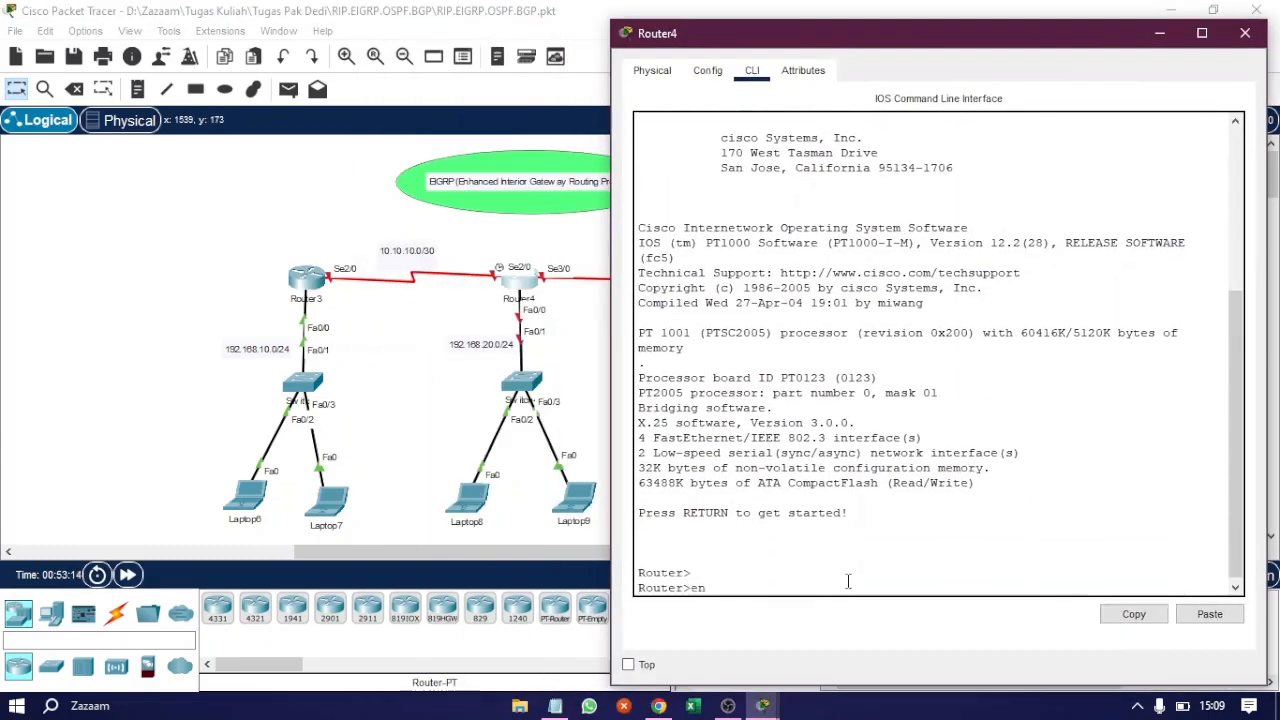
key("Return")
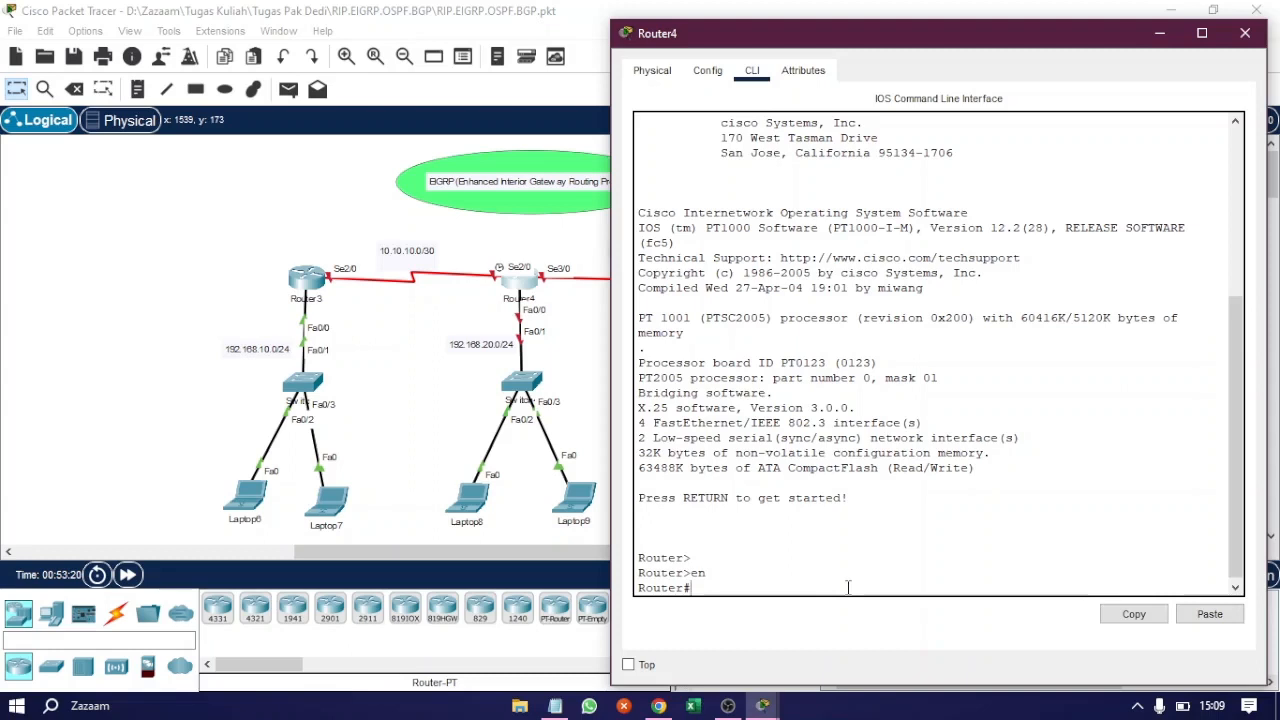
type("conf t")
key("Return")
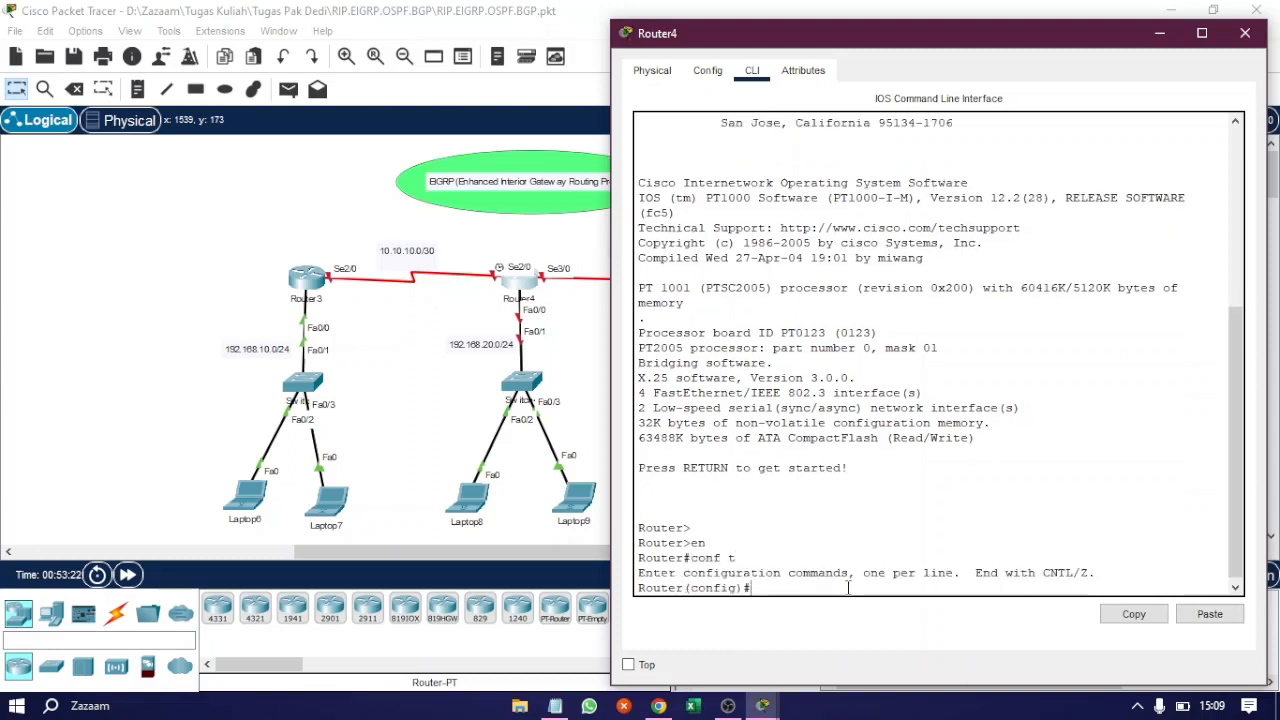
Step: Configure Router4's interface fa0/0 with IP address 192.168.20.1 and mask 255.255.255.0, and enable it with no sh
type("int fa0/0")
key("Return")
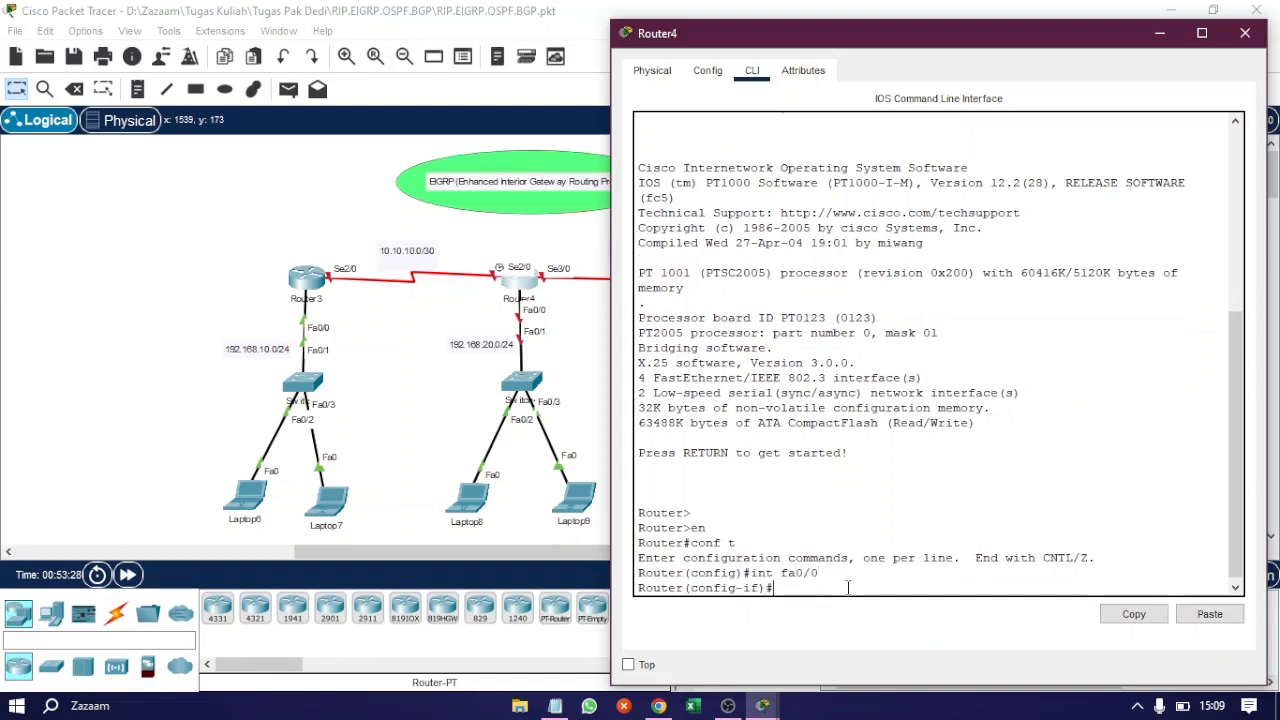
type("ip ad 192.168.20.1 255.255.255.0")
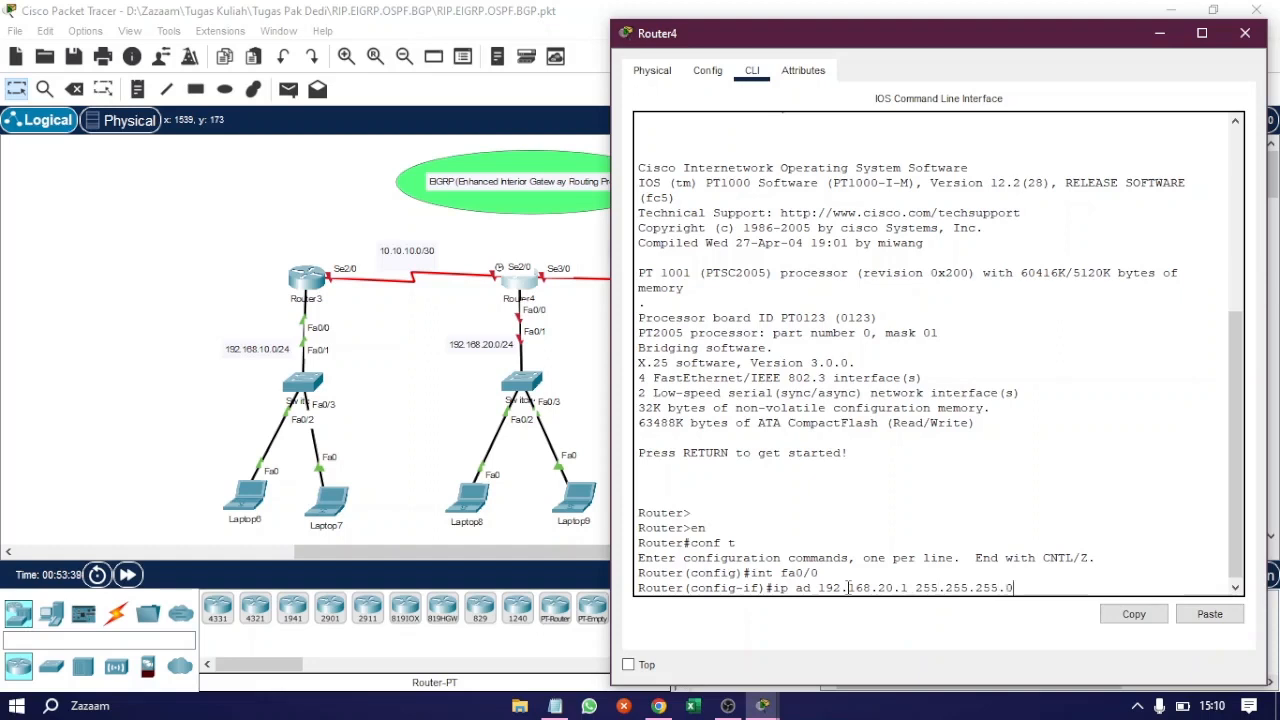
key("Return")
type("nfig-if)#n")
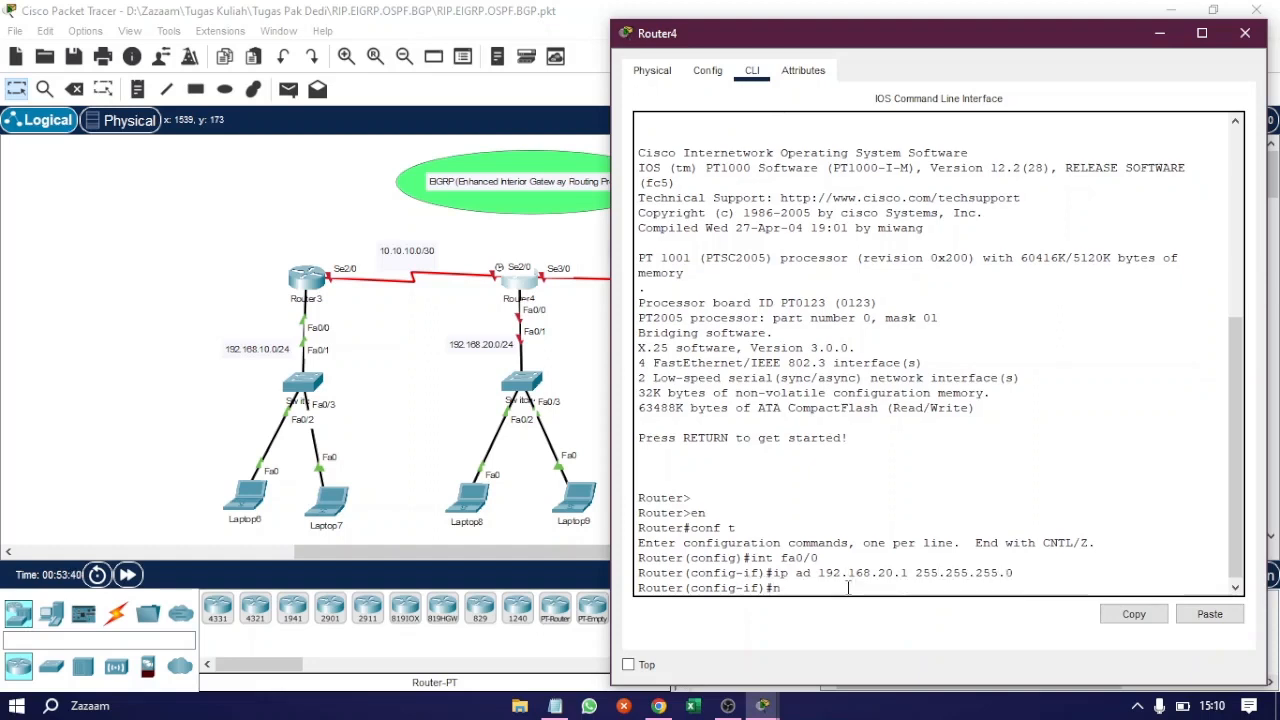
type("o sh")
key("Return")
Step: Configure Router4's interface se2/0 with IP address 10.10.10.2 and mask 255.255.255.252, and enable it with no sh
type("int")
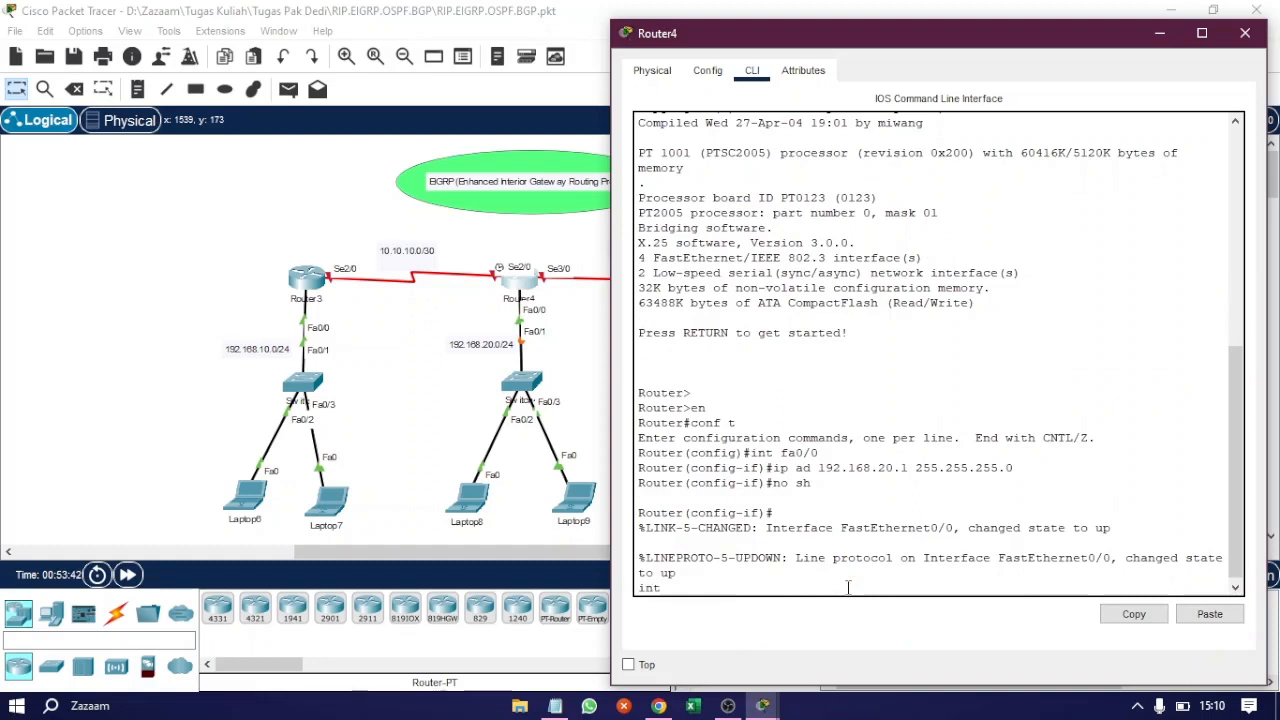
type(" sw")
key("BackSpace")
type("e2/0")
key("Return")
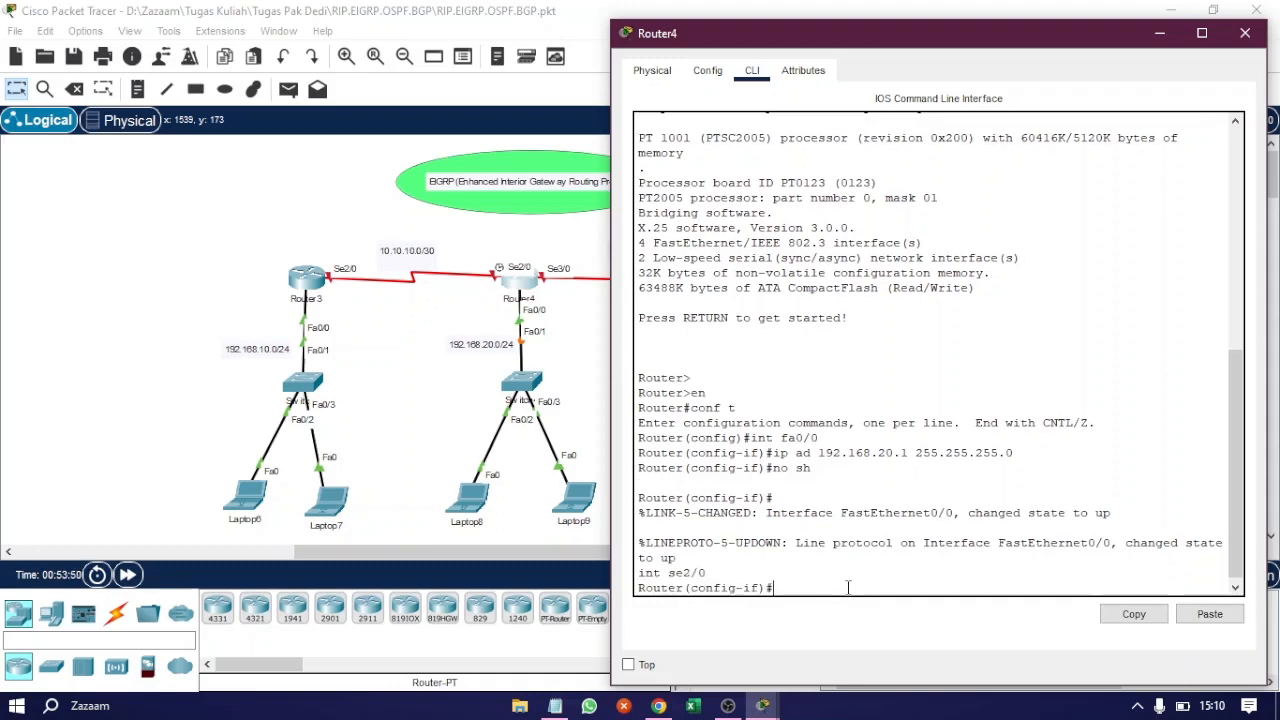
type("ip ad 10.10.10.2 255.255.255.")
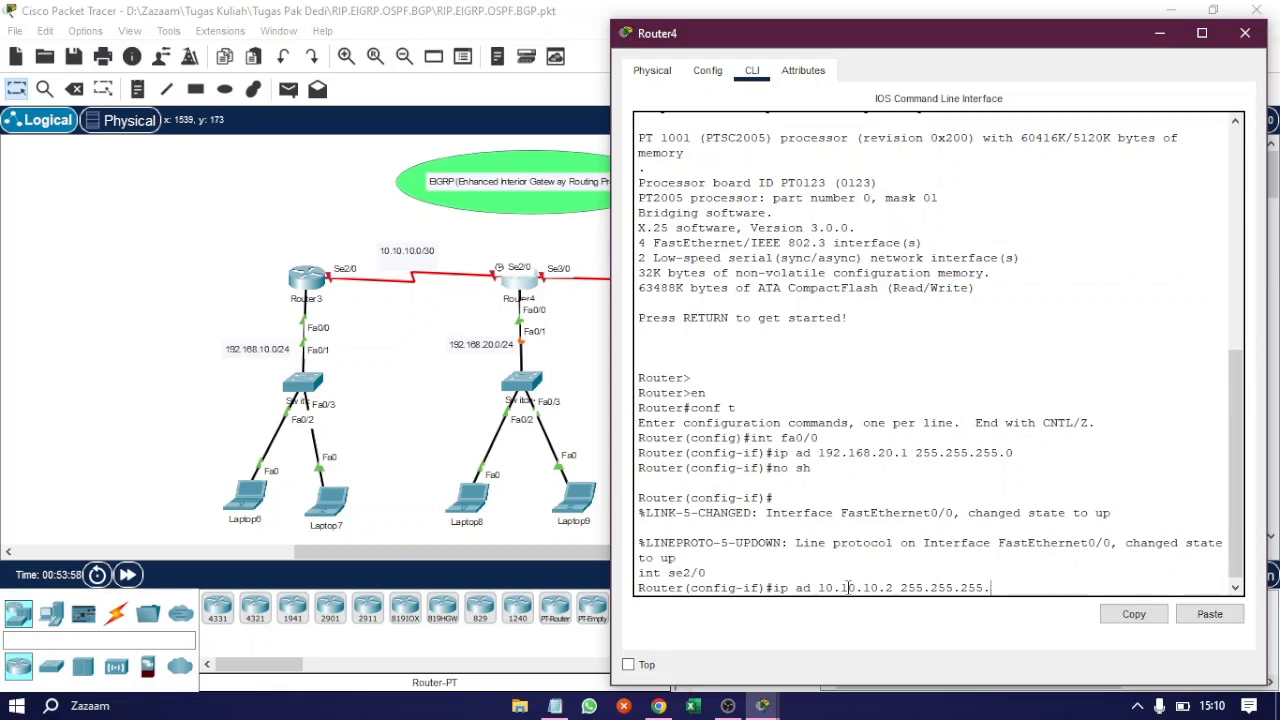
type("252")
key("Return")
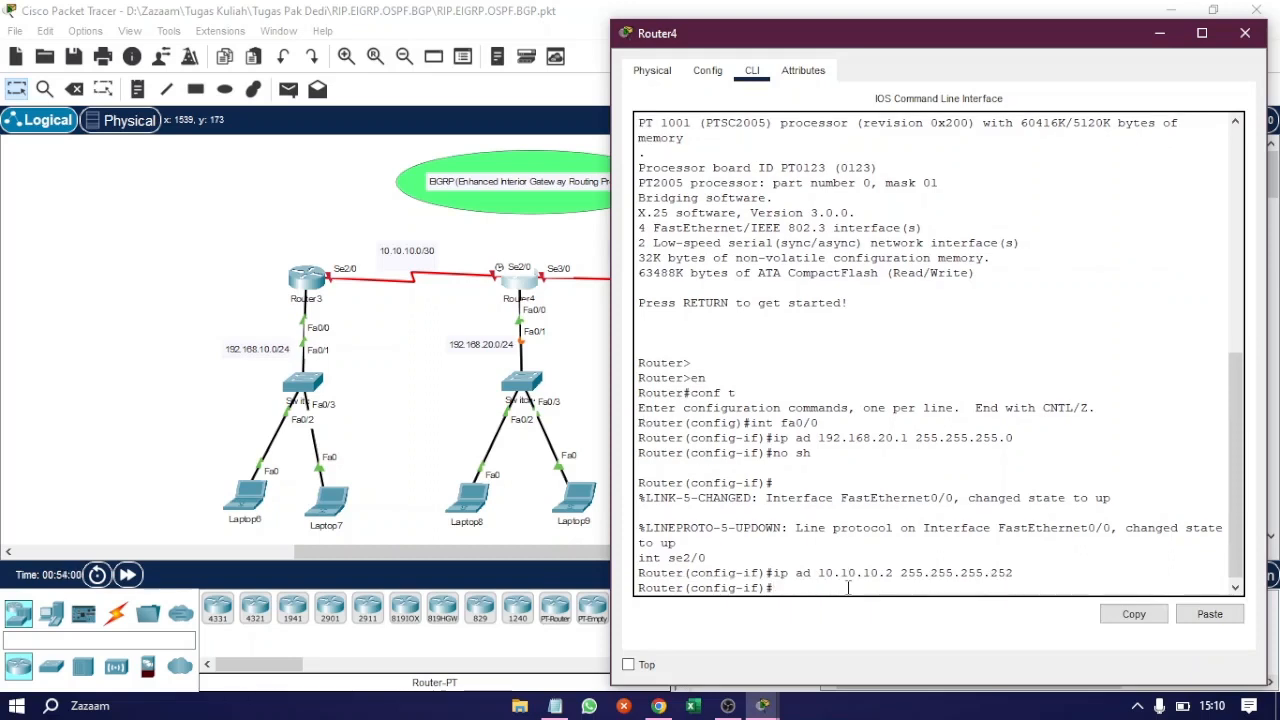
type("no sh")
key("Return")
Step: Configure Router4's interface se3/0 with IP address 20.20.20.1 and mask 255.255.255.252, enable it with no sh, and close the router's window
type("int")
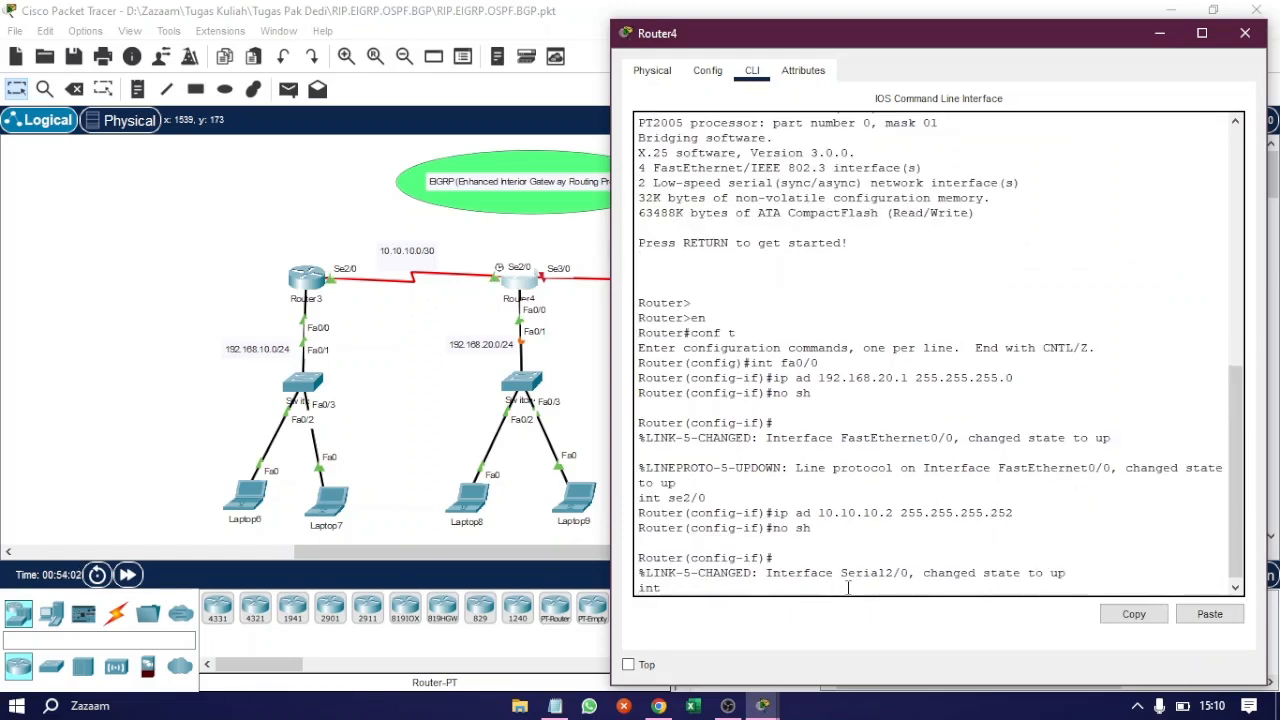
type(" se3/0")
key("Return")
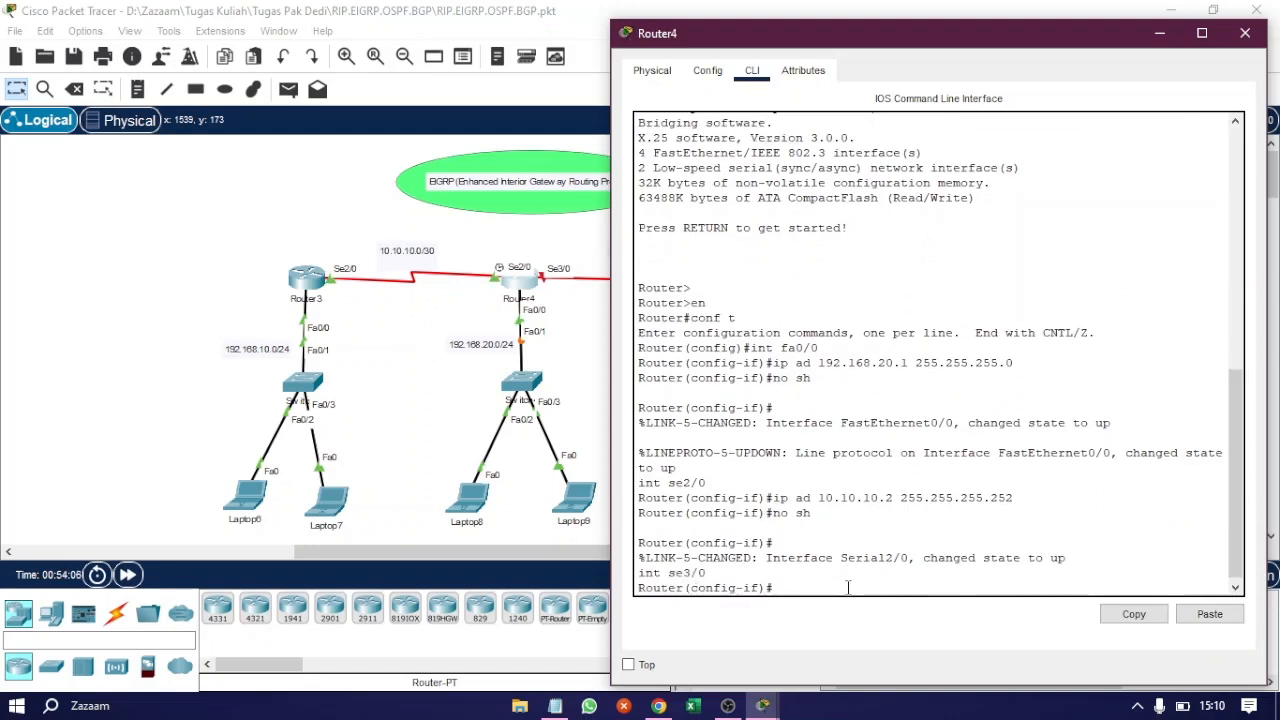
type("ip ad 20.")
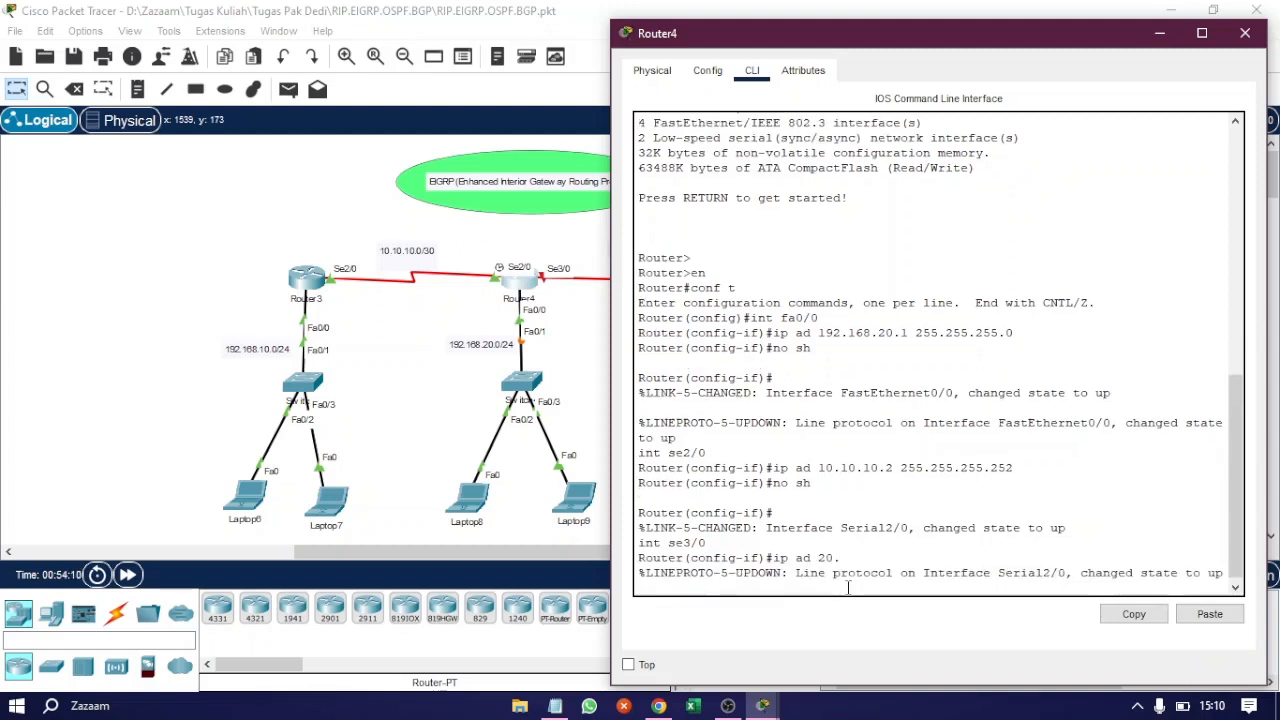
type("20.20")
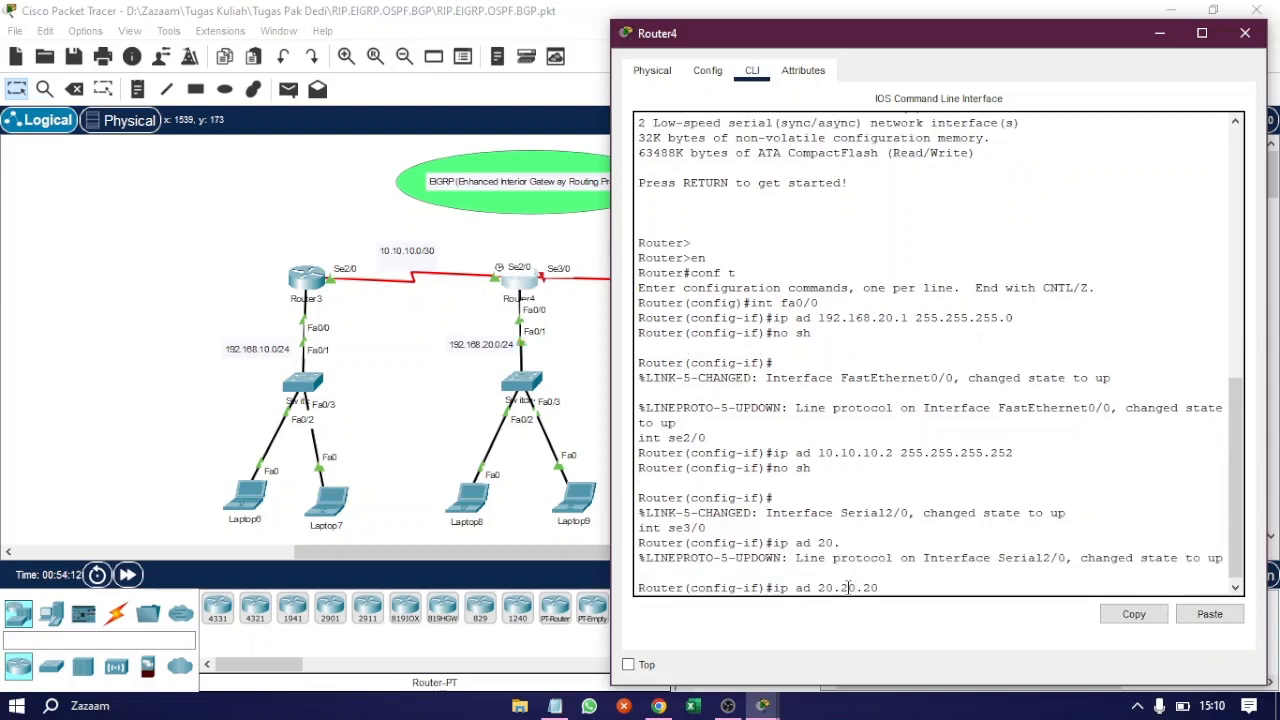
type(".1")
key("Return")
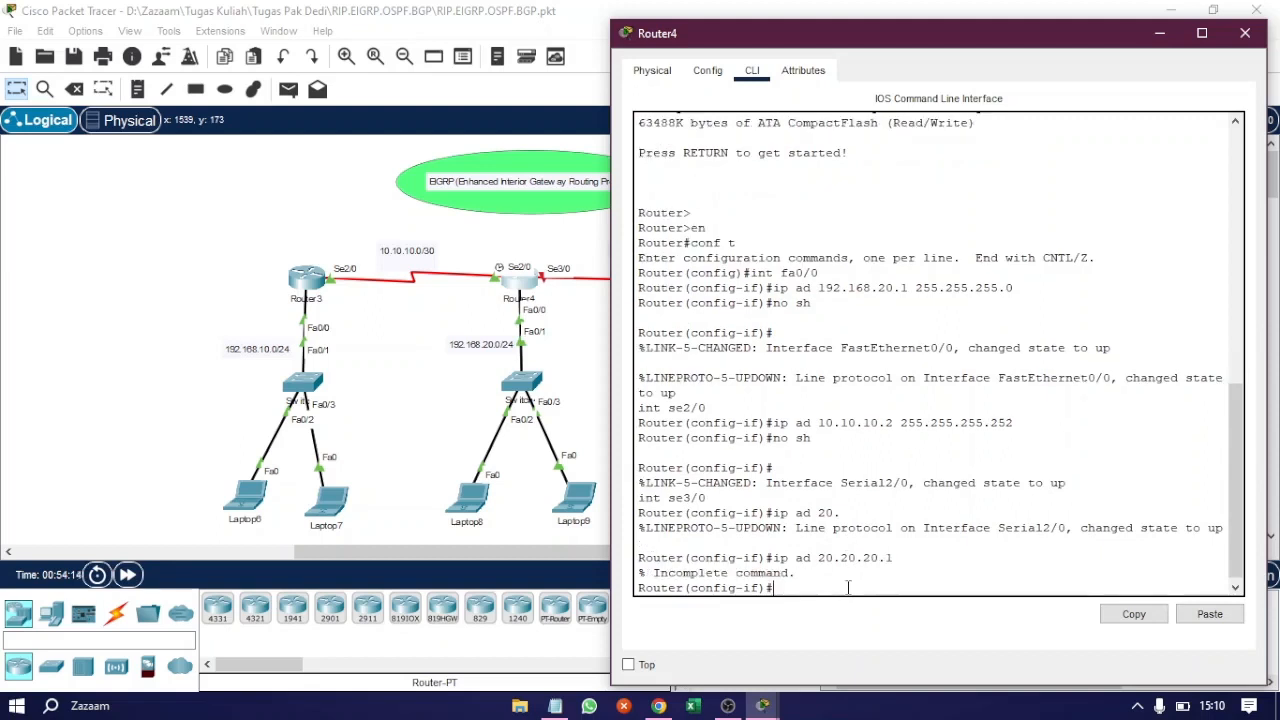
key("Up")
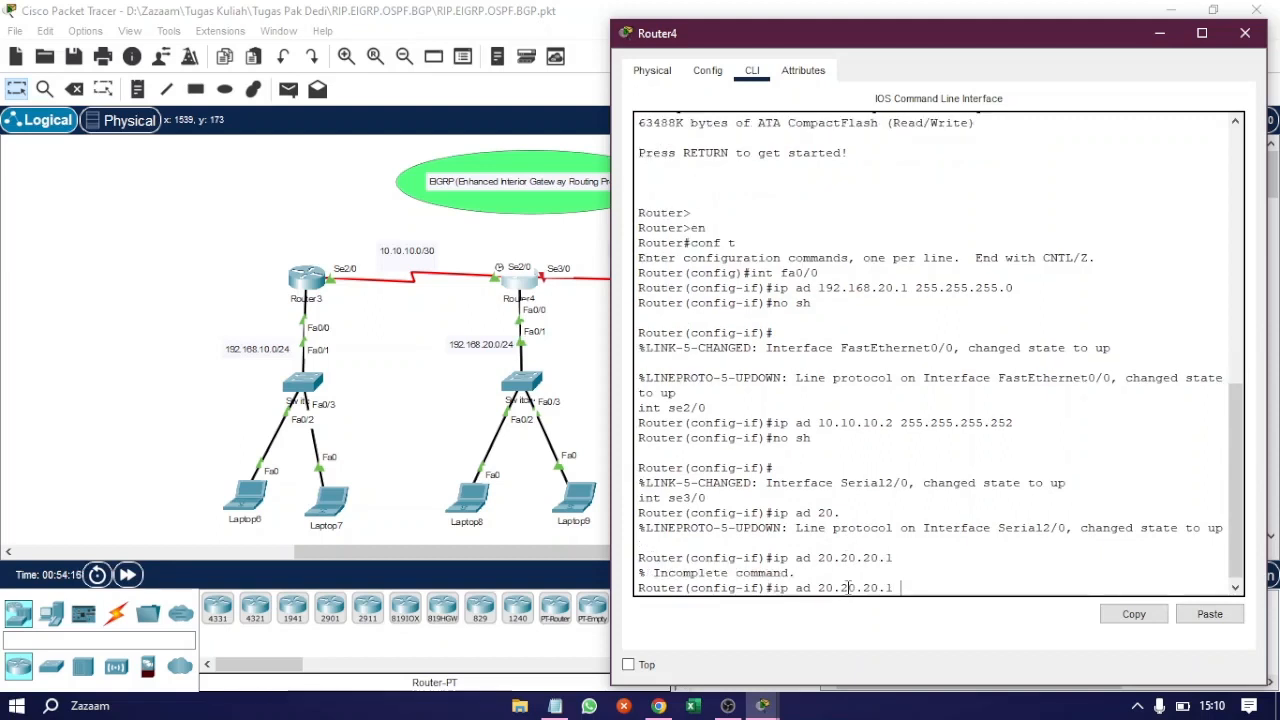
type("255.255.255.252")
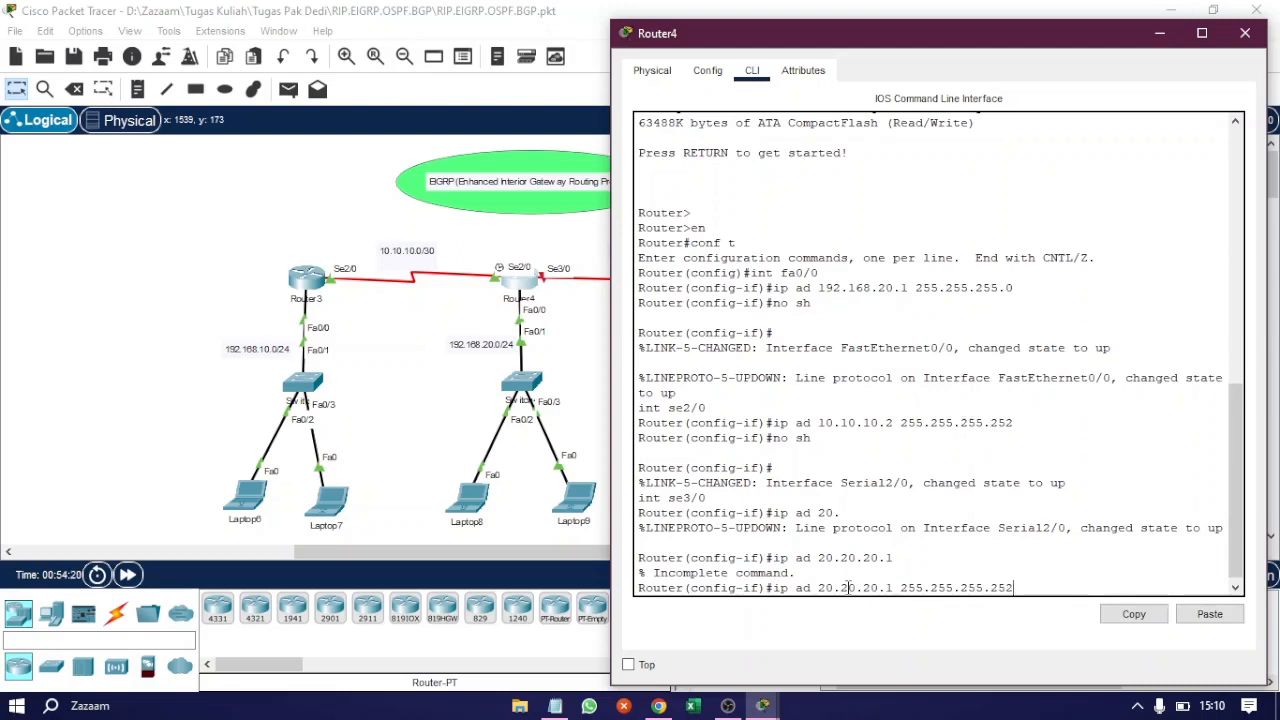
key("Return")
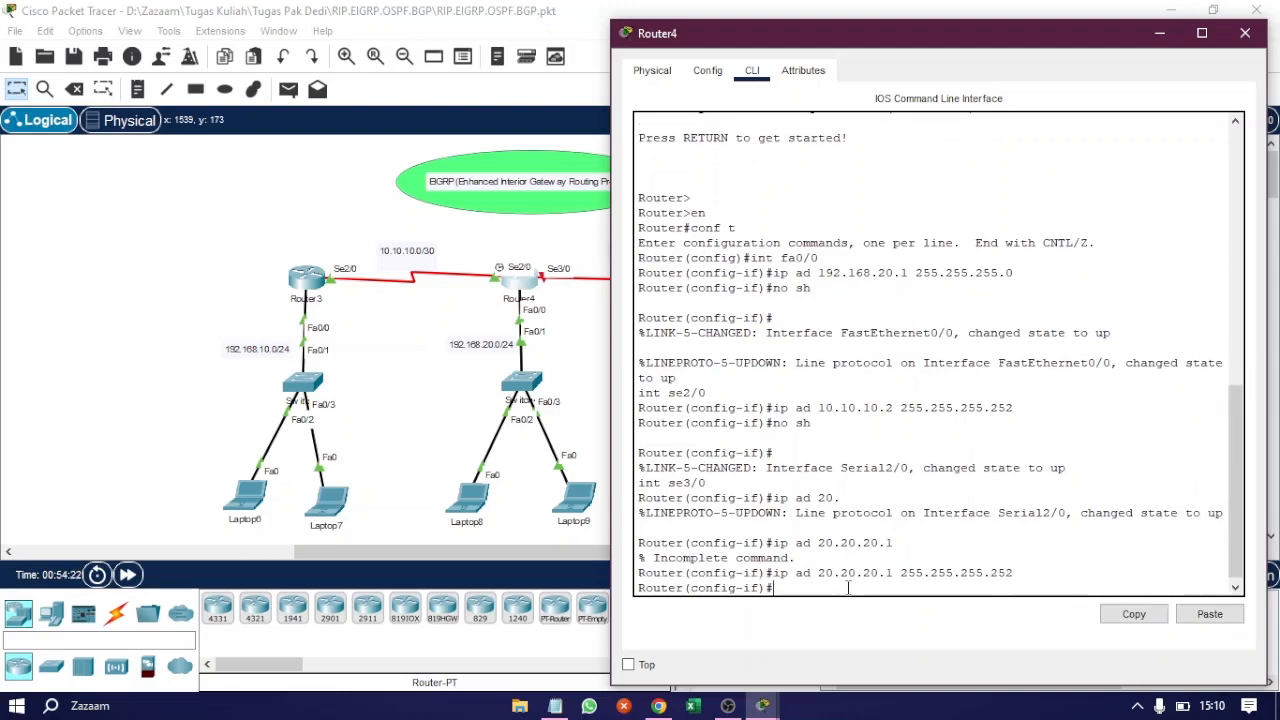
type("no sh")
key("Return")
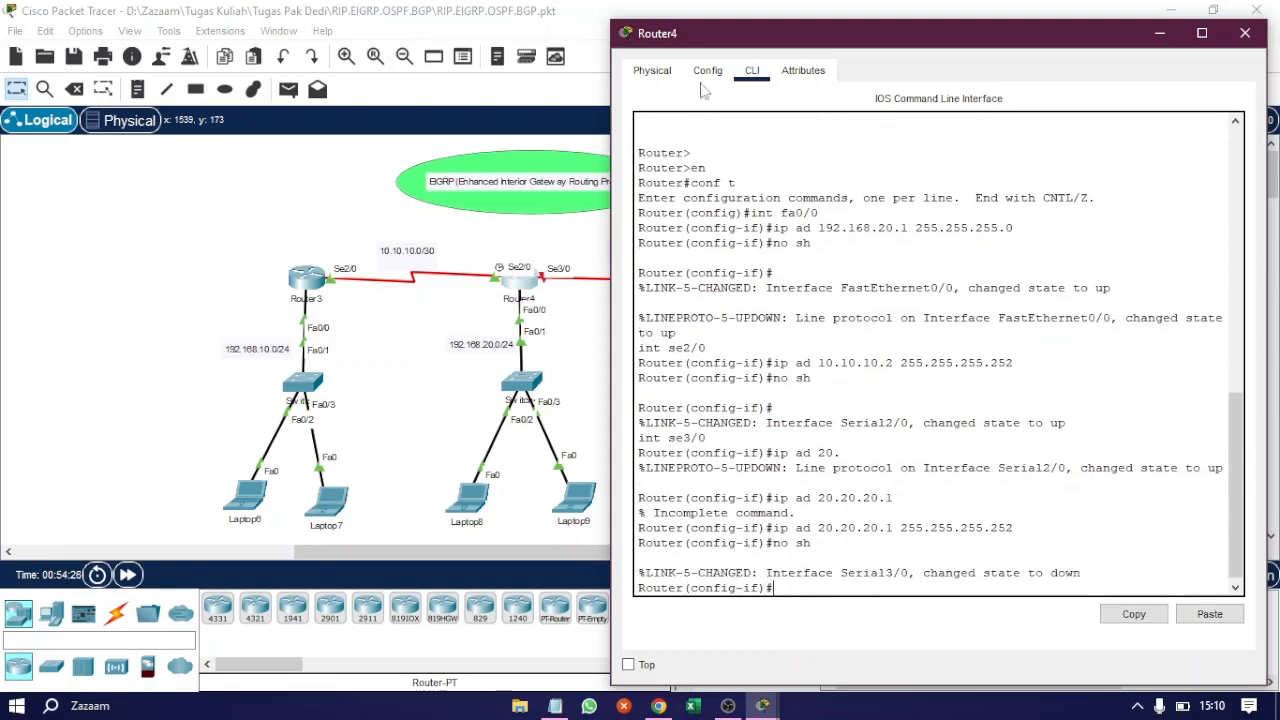
left_click(1248, 34)
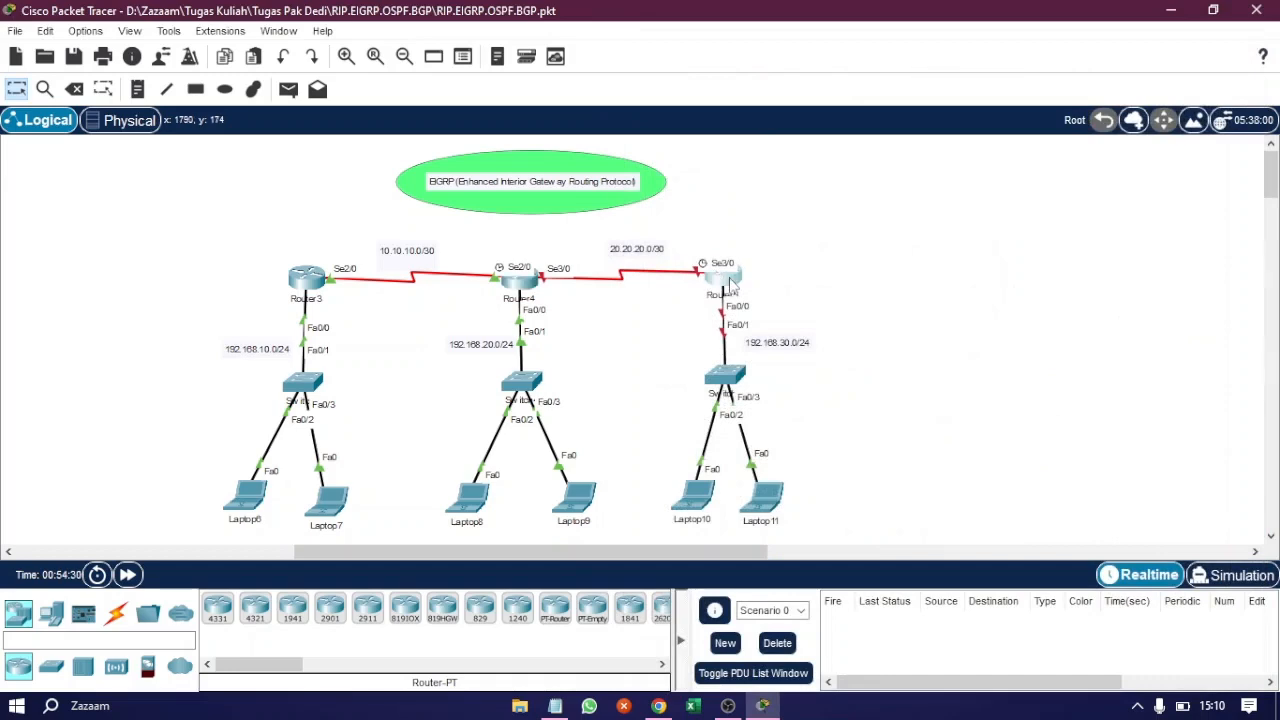
Step: Open Router5's command line and enter global configuration mode with en and conf t
left_click(720, 279)
left_click(511, 76)
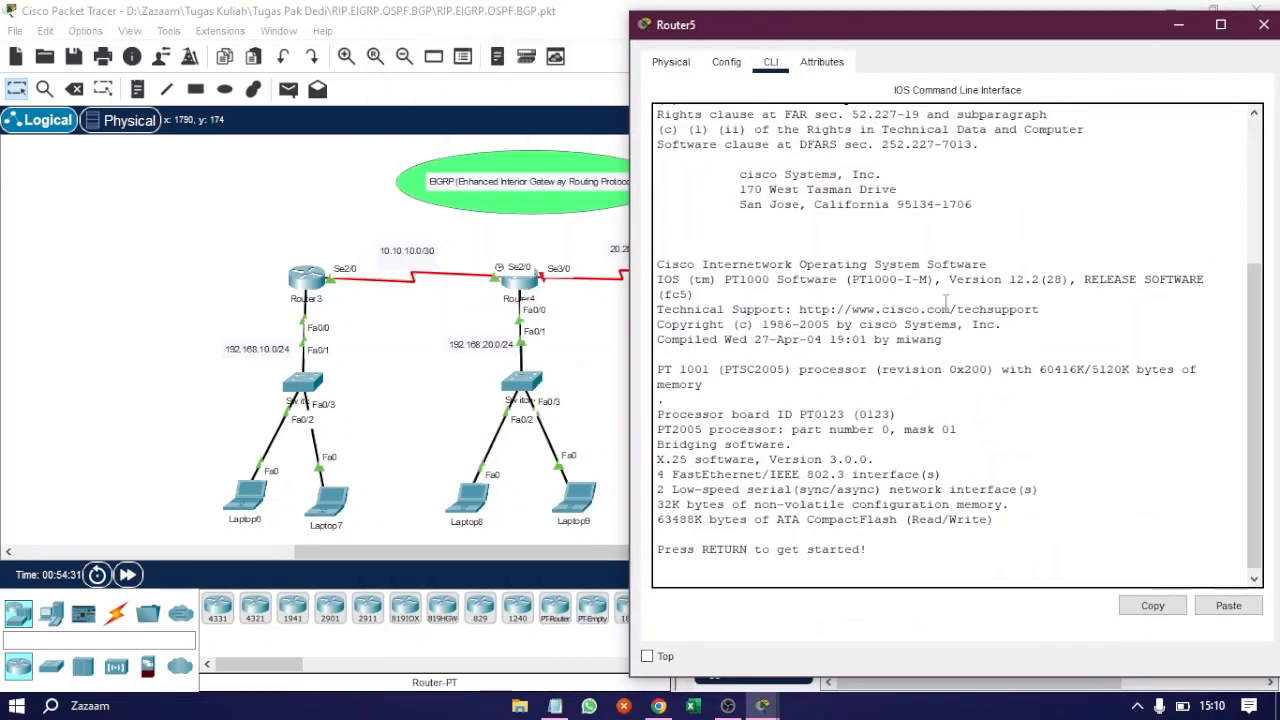
key("Return")
key("Return")
type("en")
key("Return")
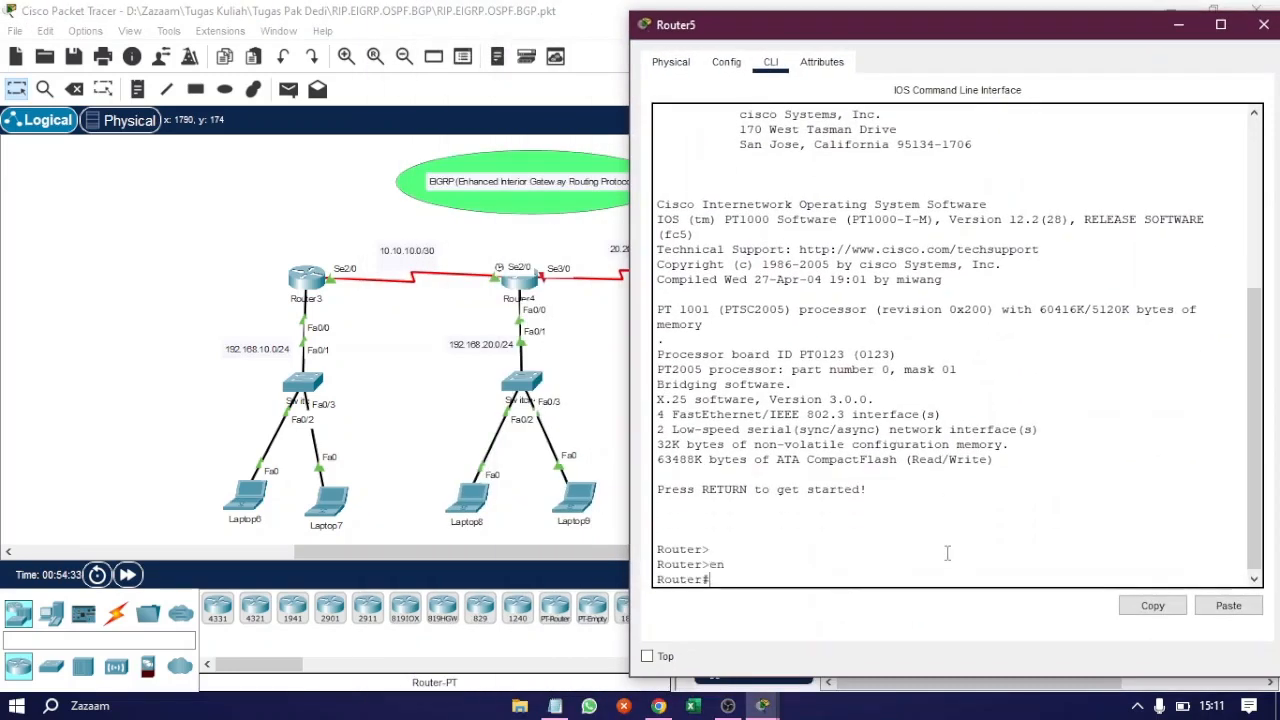
type("conf t")
key("Return")
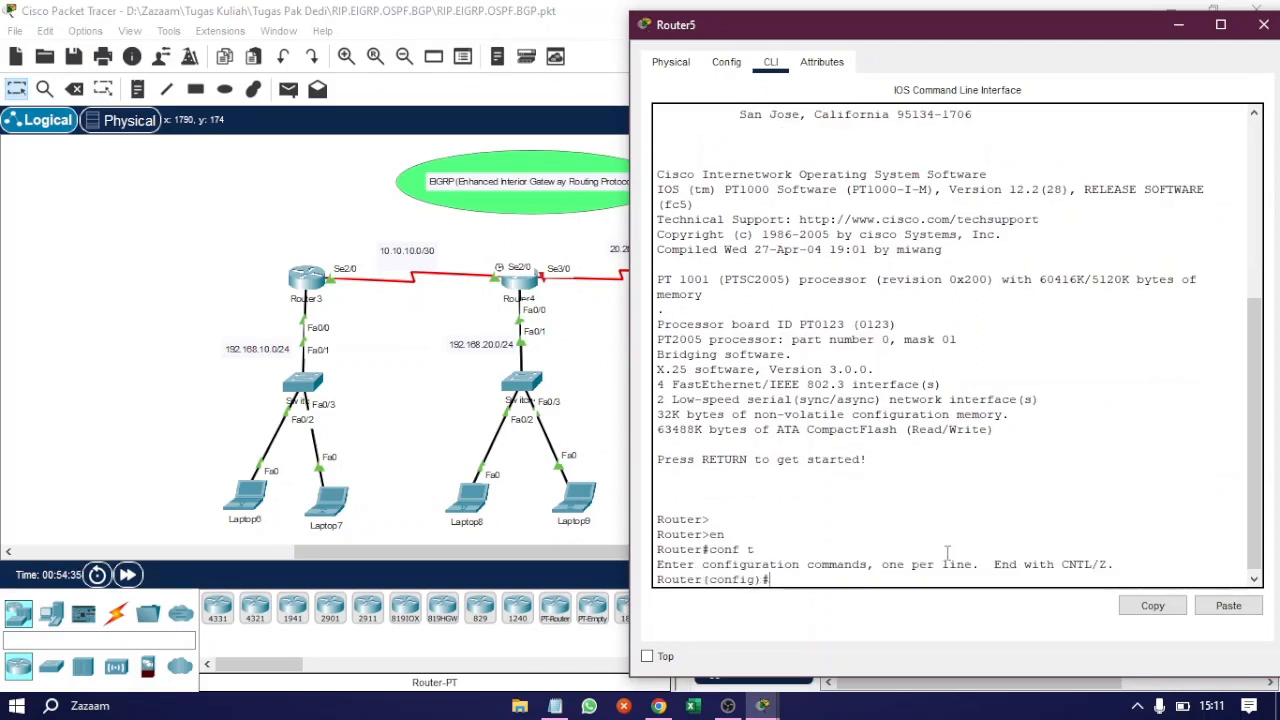
Step: Configure Router5's interface fa0/0 with IP address 192.168.30.1 and mask 255.255.255.0, and enable it with no sh
type("int fa0/0")
key("Return")
type("ip")
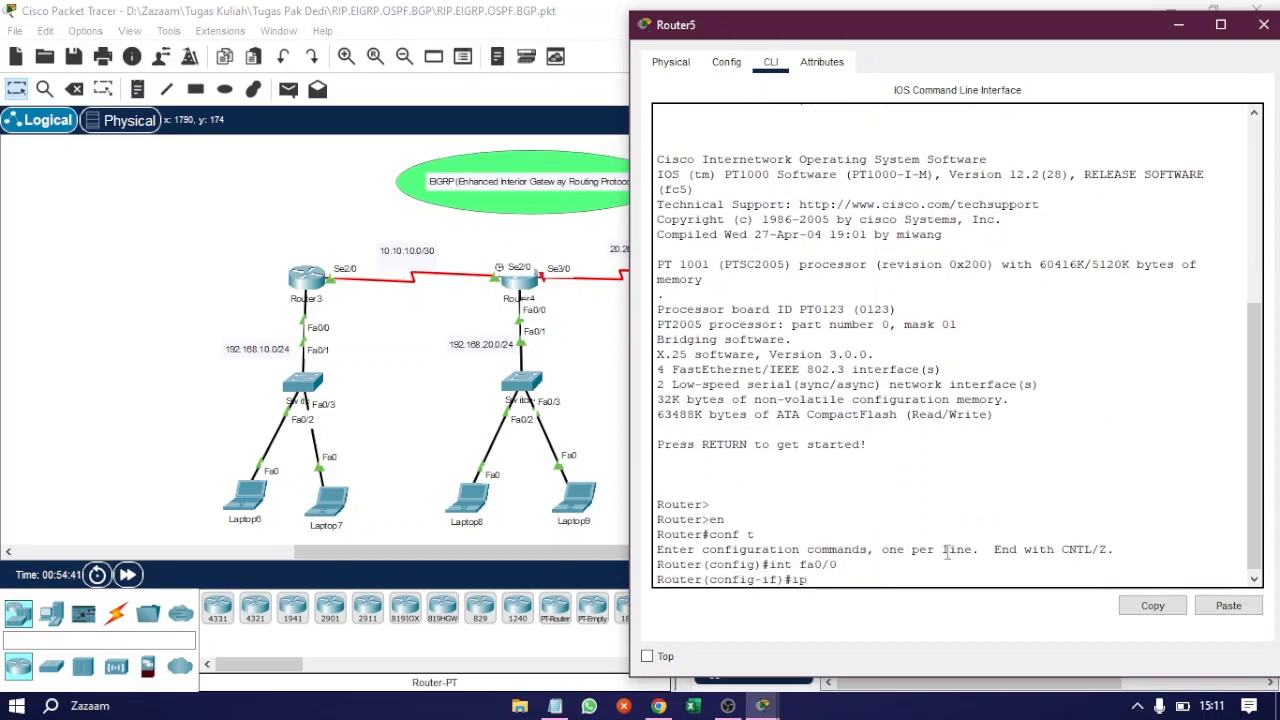
type(" ad 192.168.30.1 255.255.255")
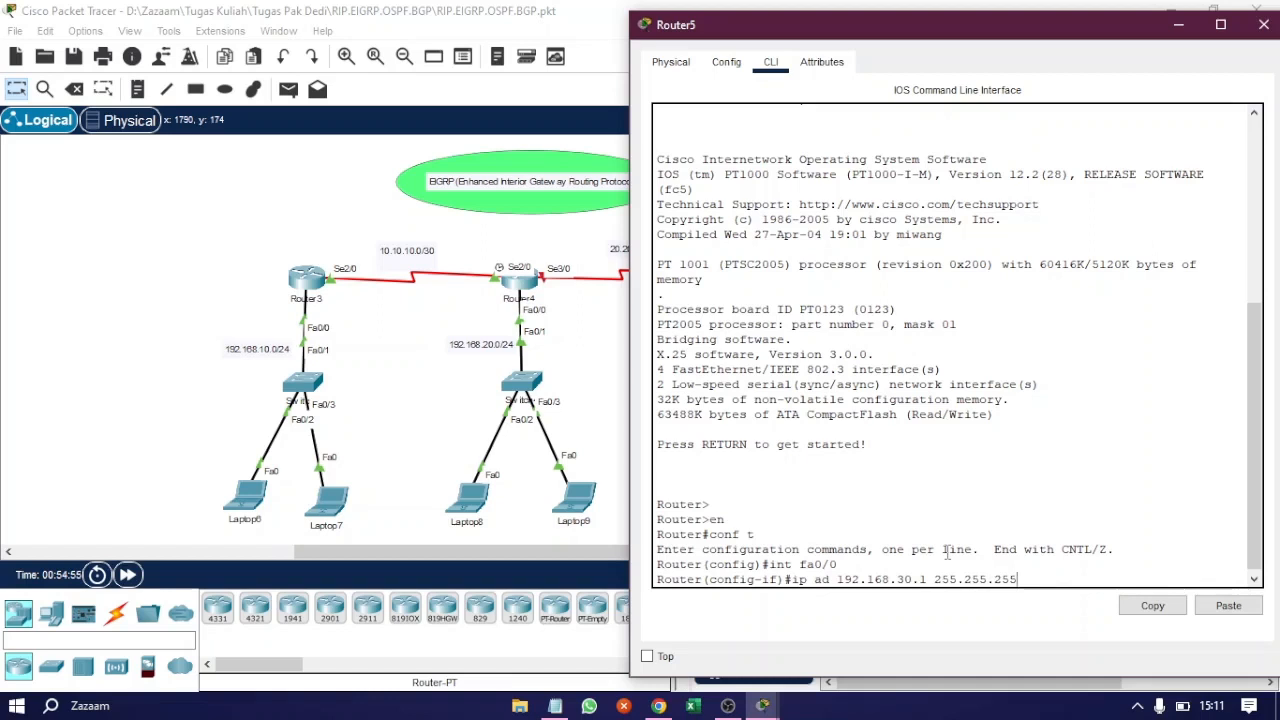
type(".2")
key("BackSpace")
type("0")
key("Return")
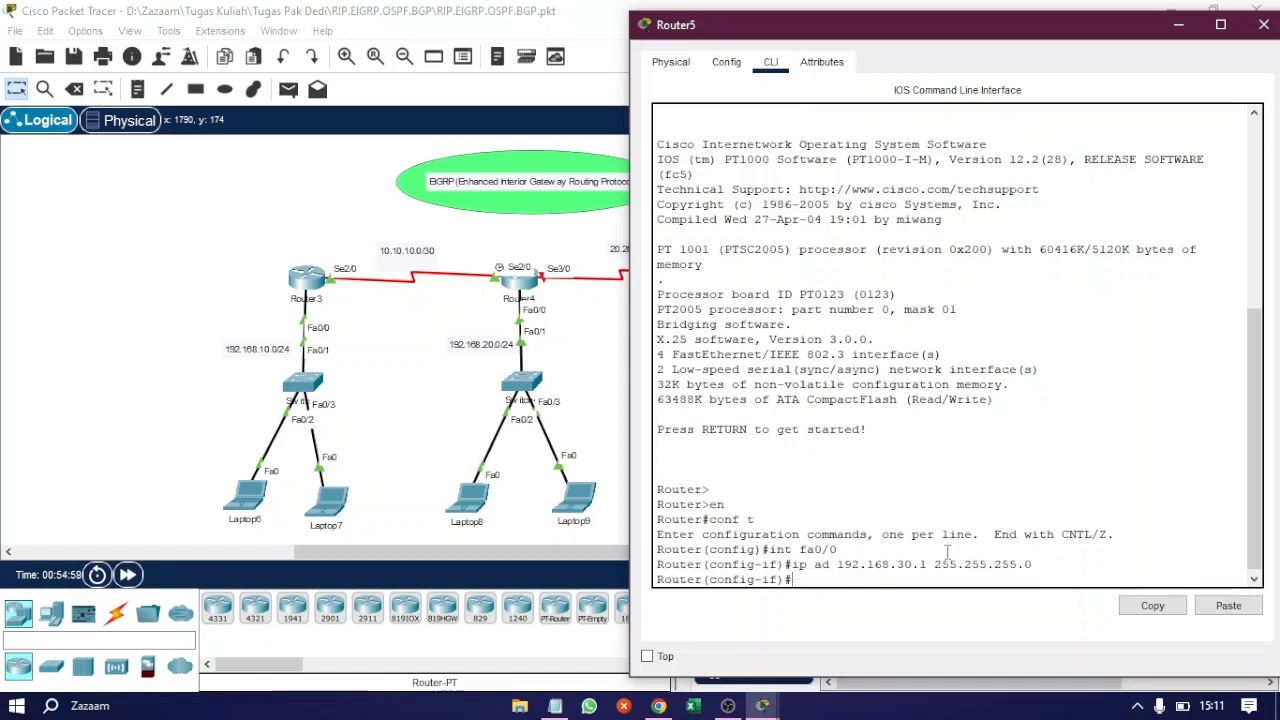
type("no sh")
key("Return")
key("Return")
key("Return")
Step: Configure Router5's interface se3/0 with IP address 20.20.20.2 and mask 255.255.255.252, and enable it with no sh
type("int")
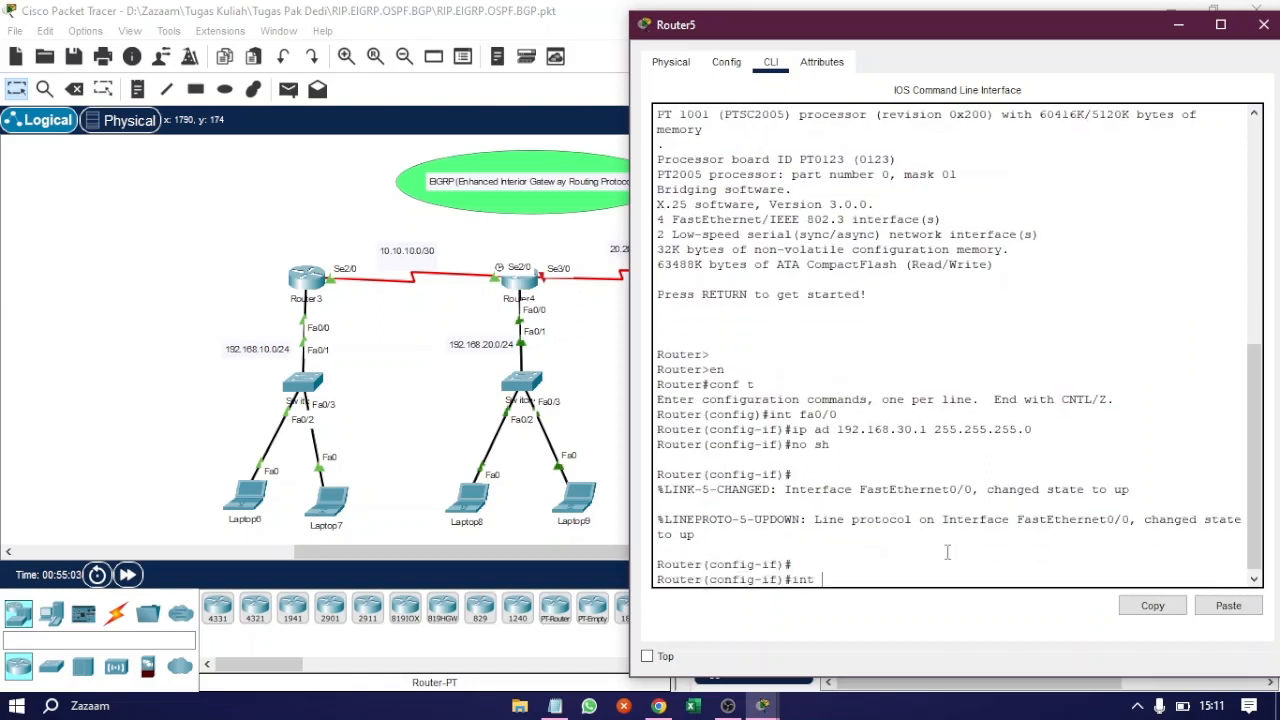
type(" se")
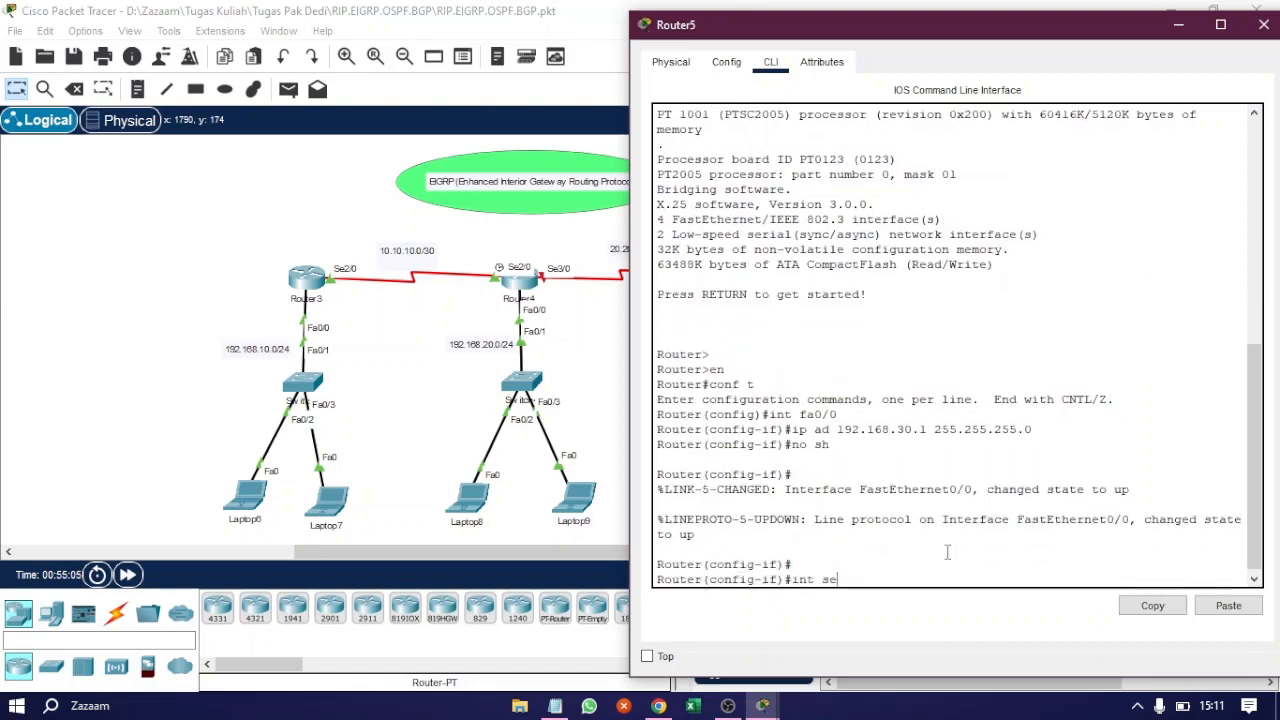
type("3/0")
key("Return")
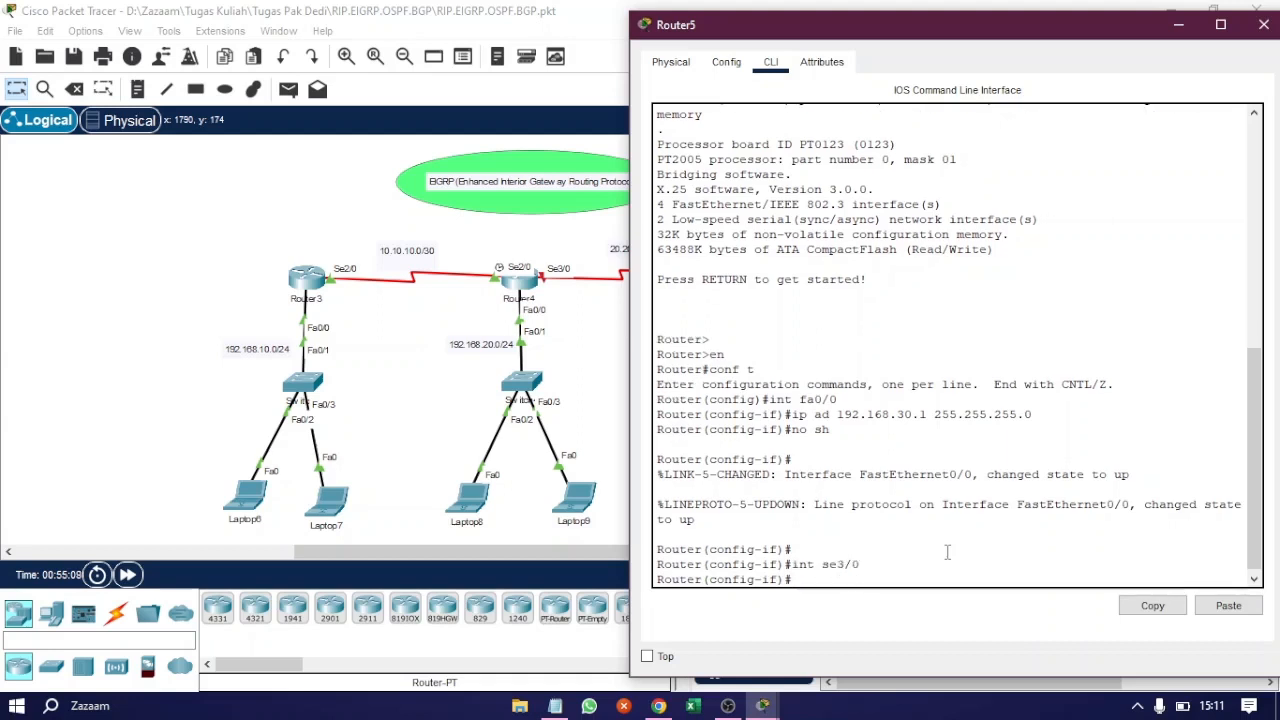
type("ip ad")
type("20.20.")
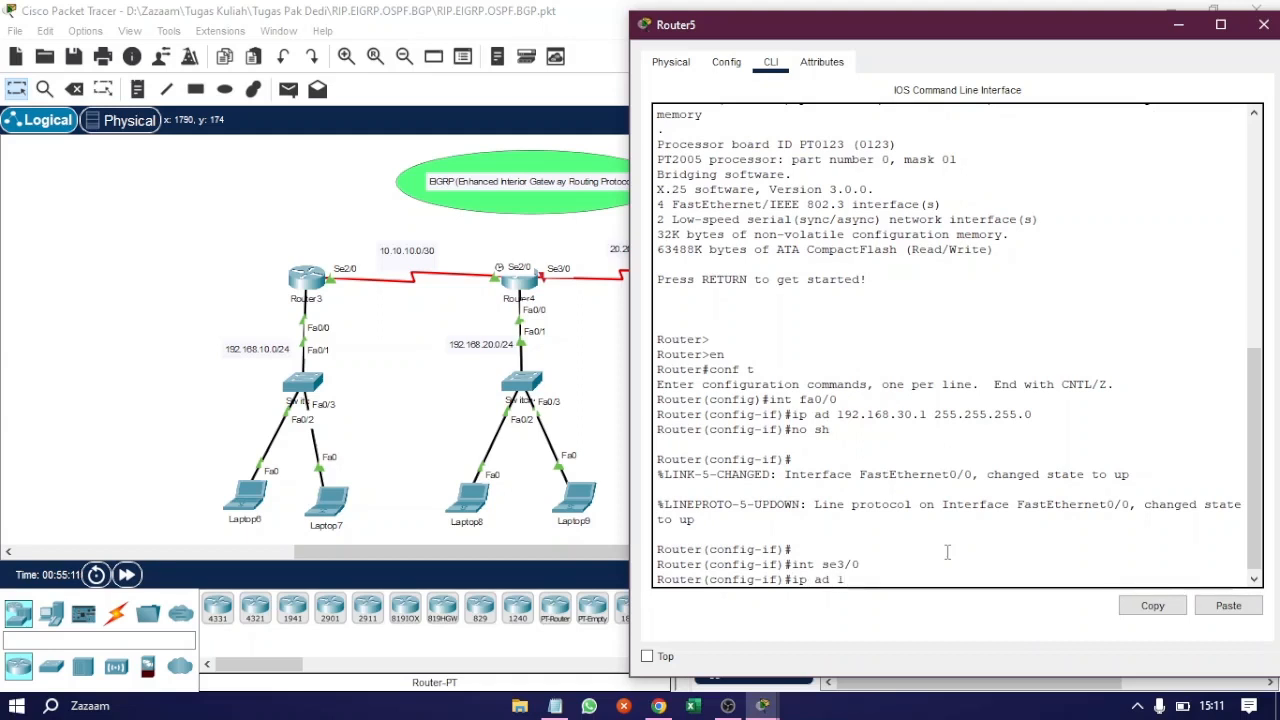
type("2")
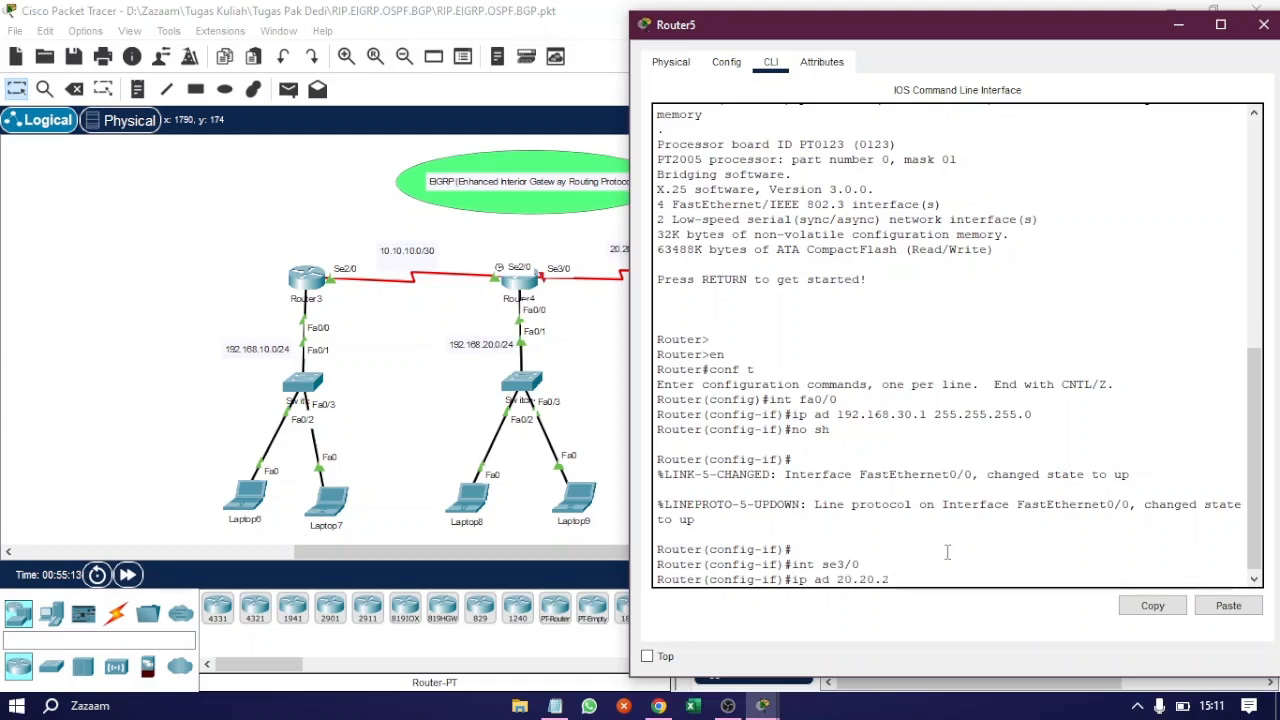
type("0.2 255.255.255.252")
key("Return")
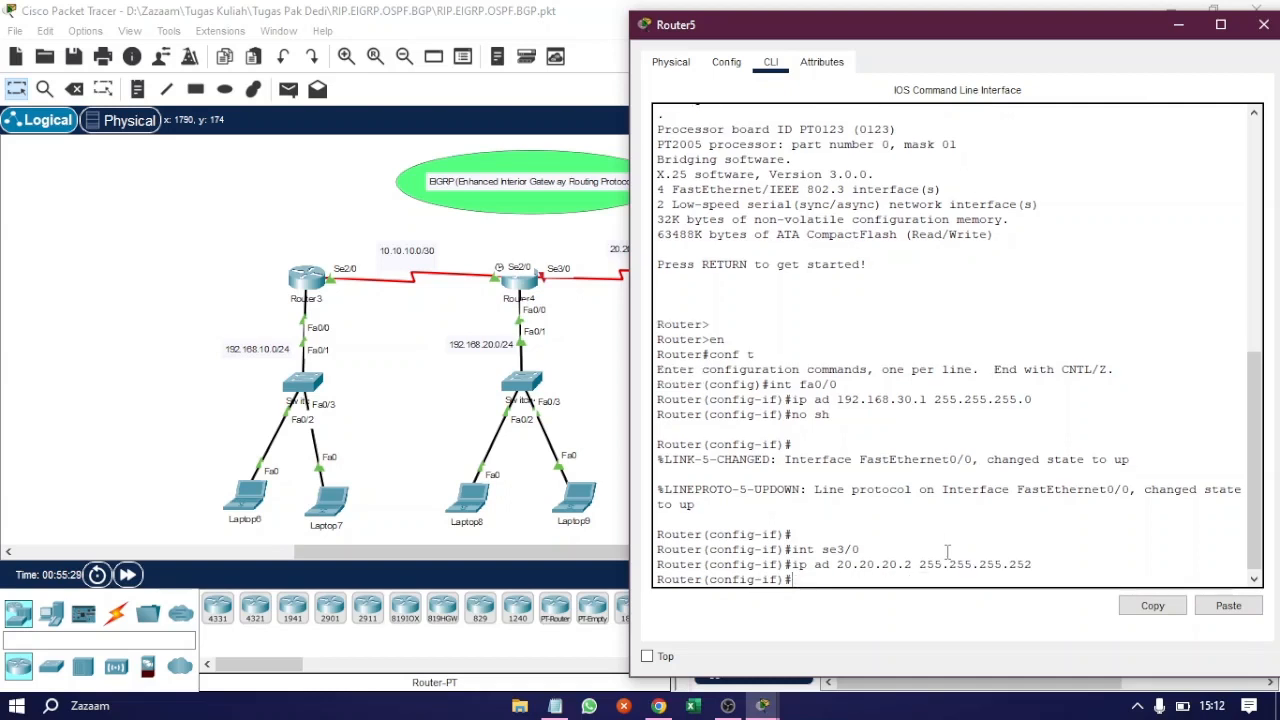
type("no sh")
key("Return")
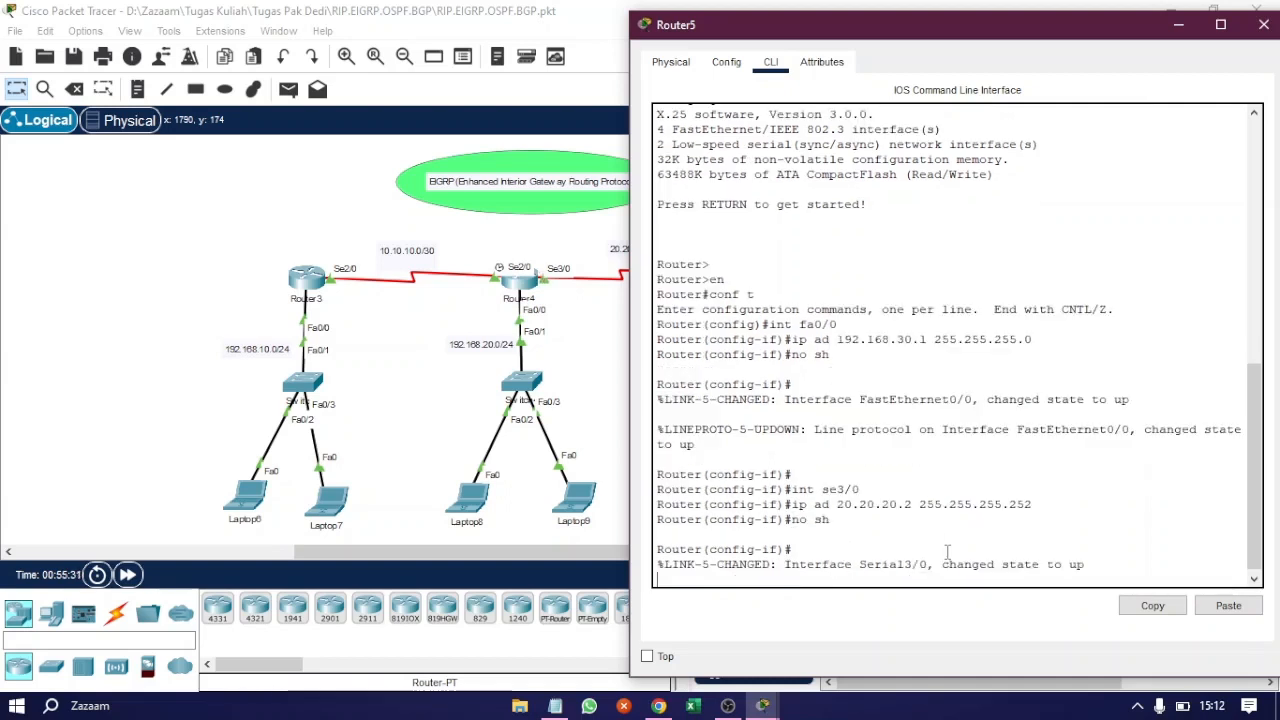
key("Return")
key("Return")
key("Return")
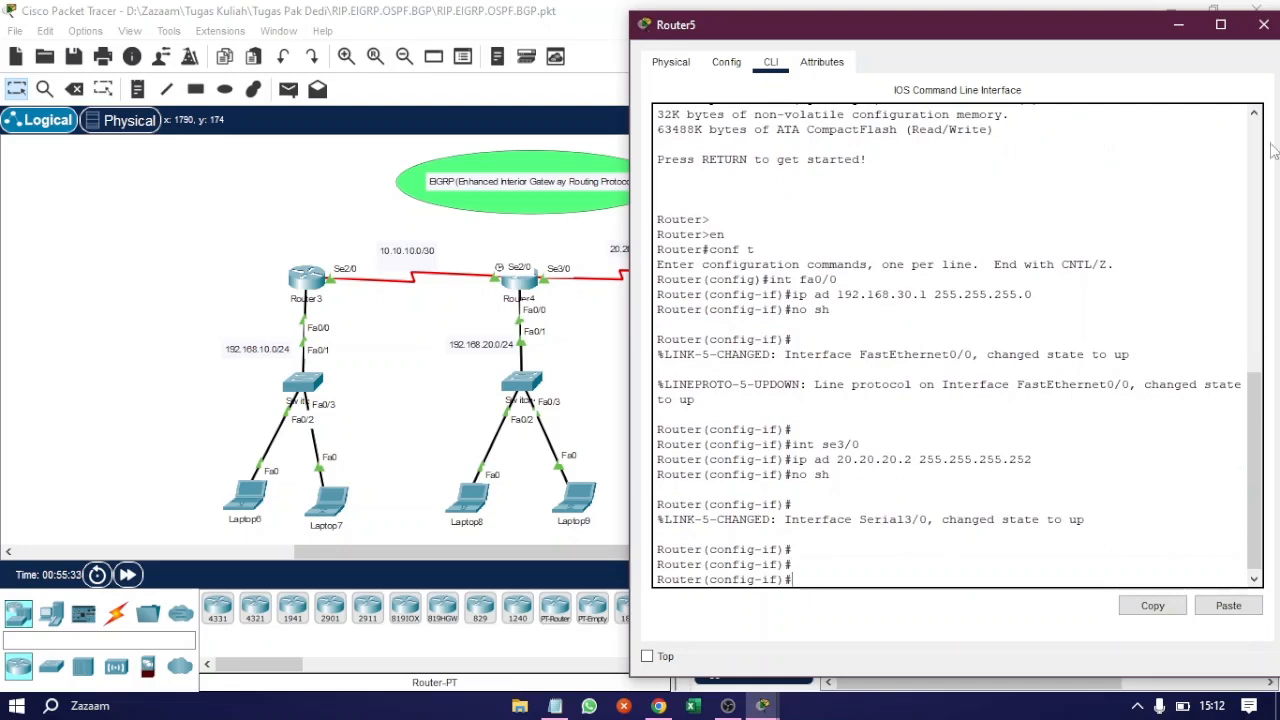
Step: Close Router5's window and open Router3's command line at its configuration prompt
left_click(1263, 24)
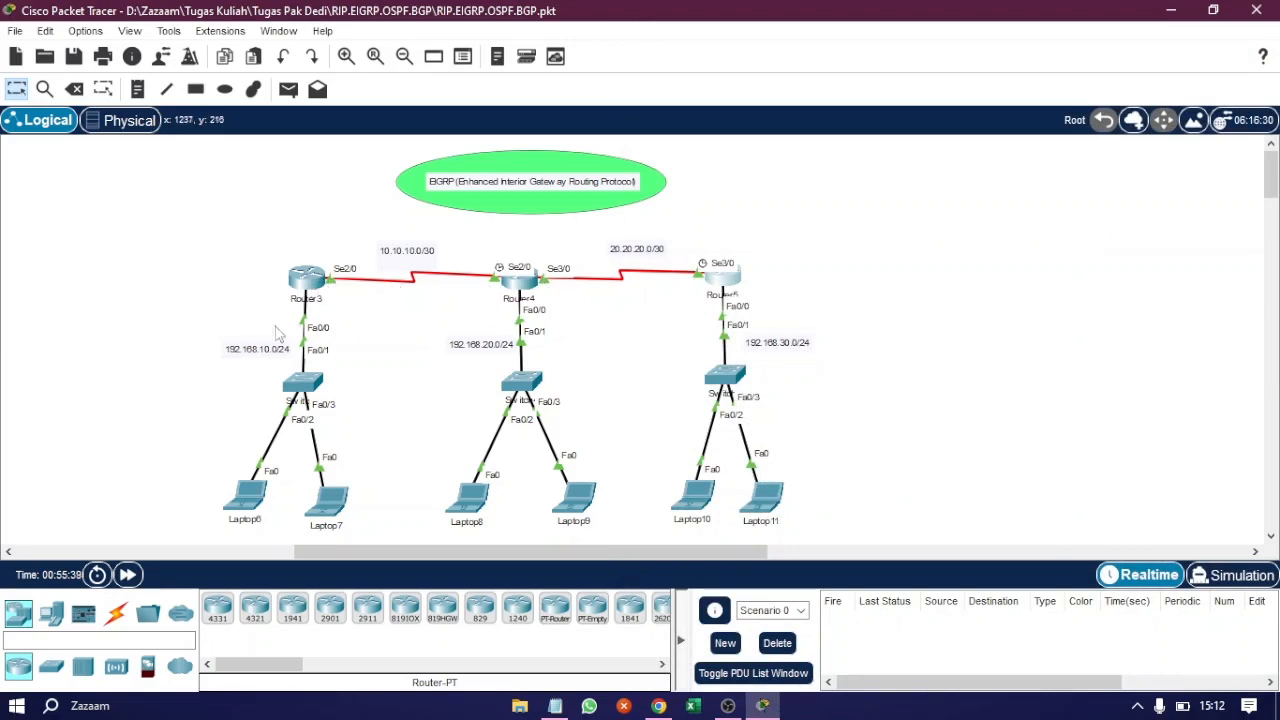
left_click_drag(711, 275, 713, 275)
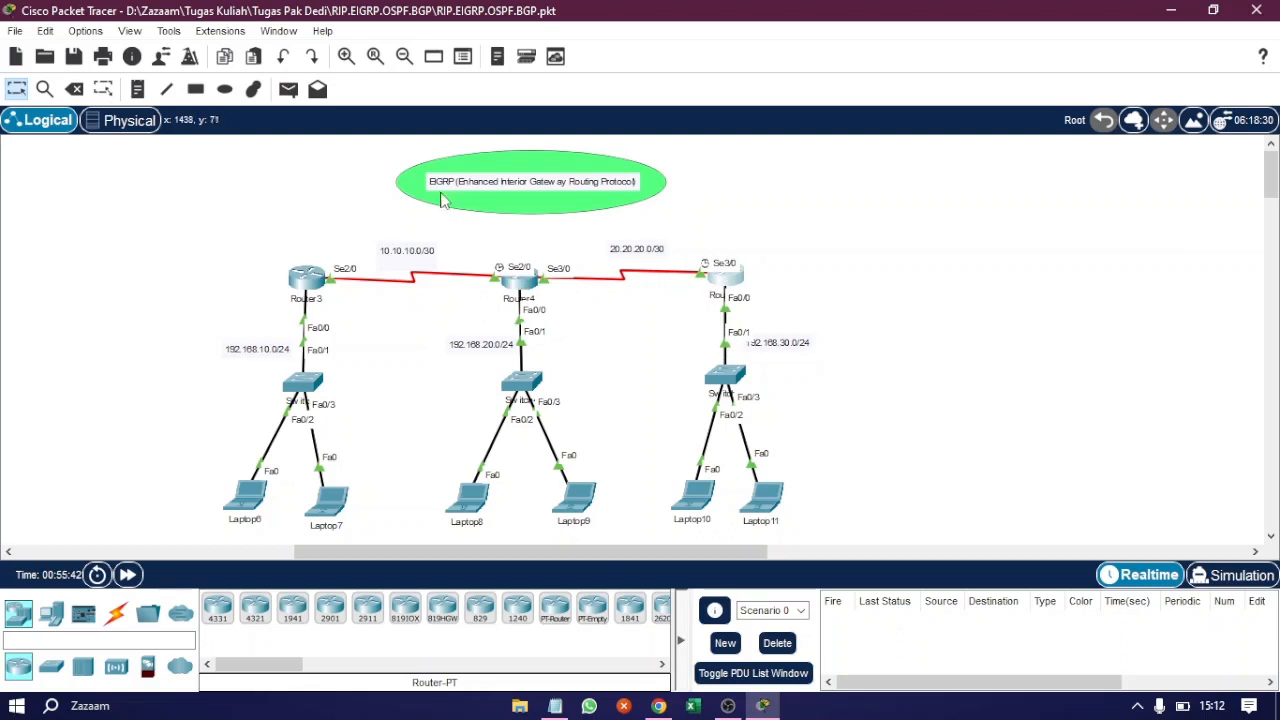
left_click(322, 286)
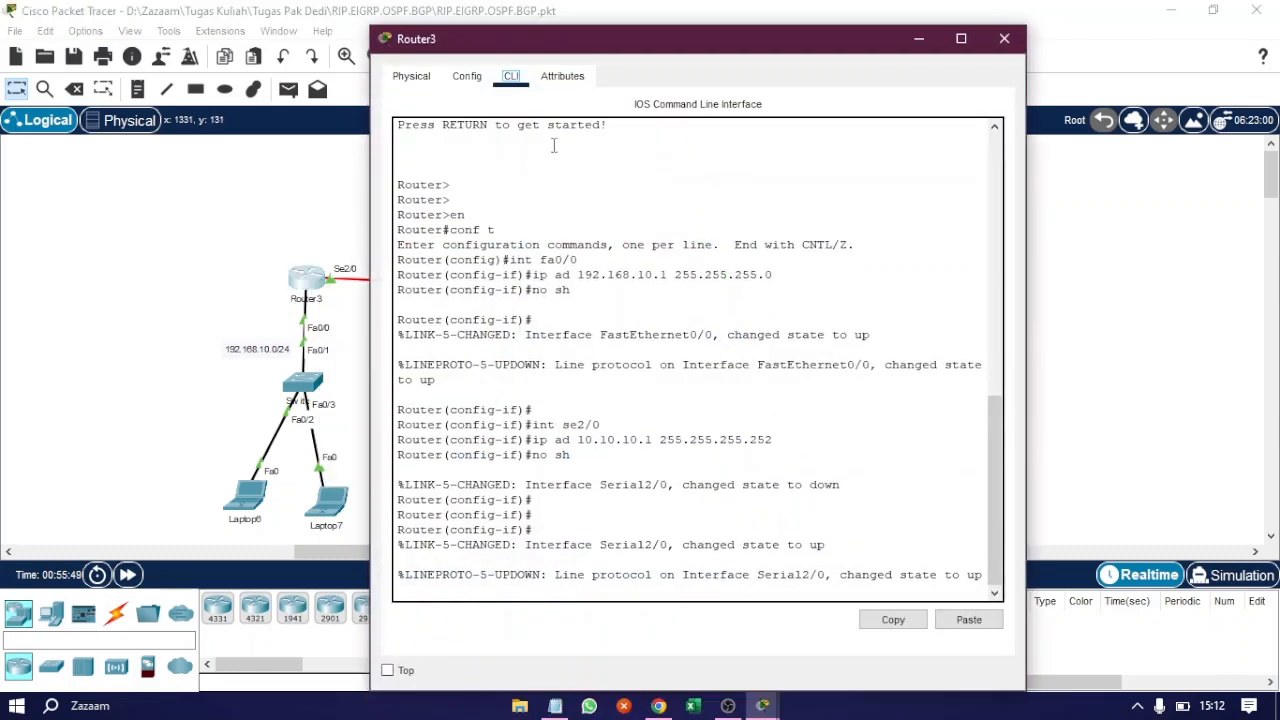
left_click_drag(628, 35, 347, 35)
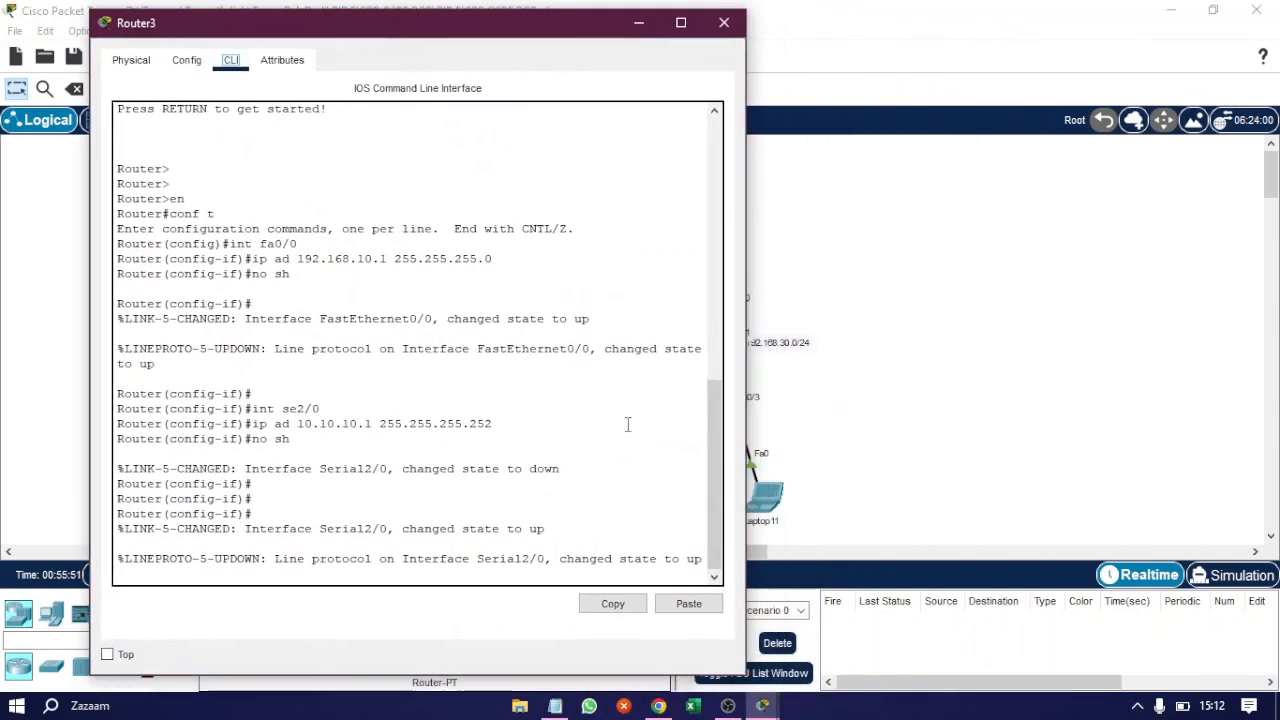
left_click(548, 572)
key("Return")
key("Return")
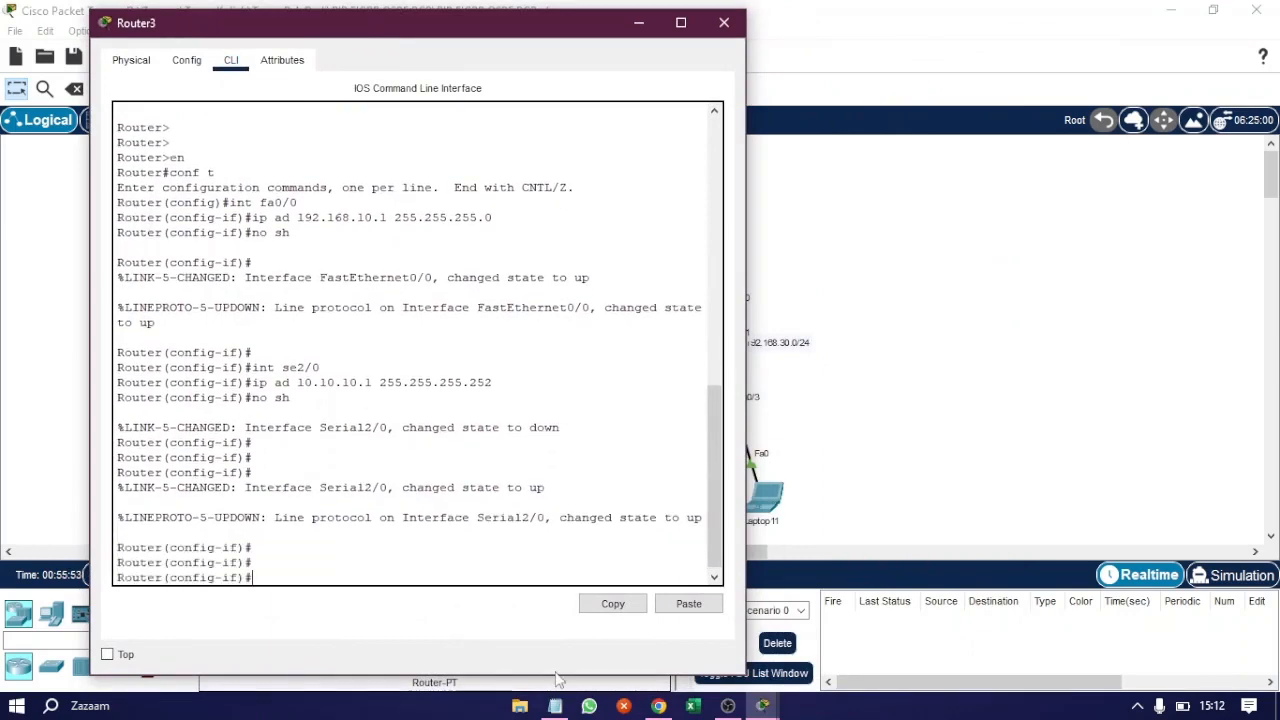
Step: Switch to the EIGRP.txt notes in Notepad, review the EIGRP commands, and expand WM to WildMask in the first net line
mouse_move(561, 709)
left_click(555, 630)
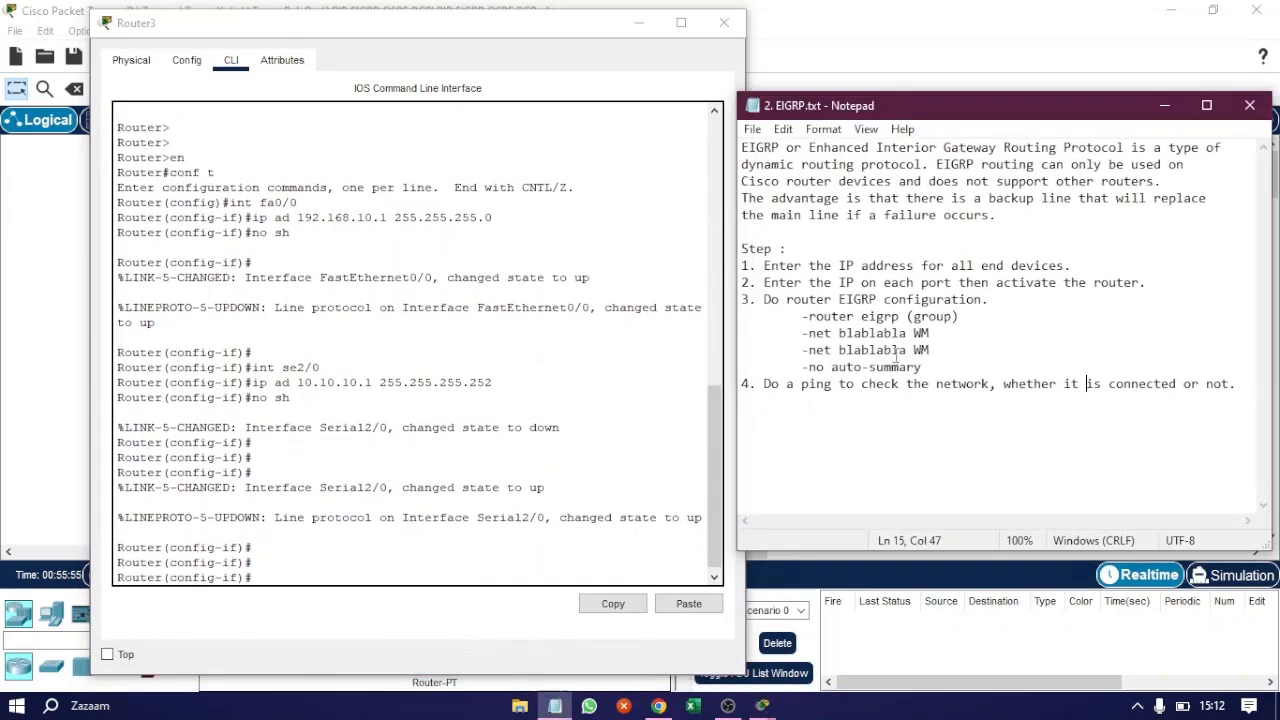
left_click_drag(1222, 384, 774, 91)
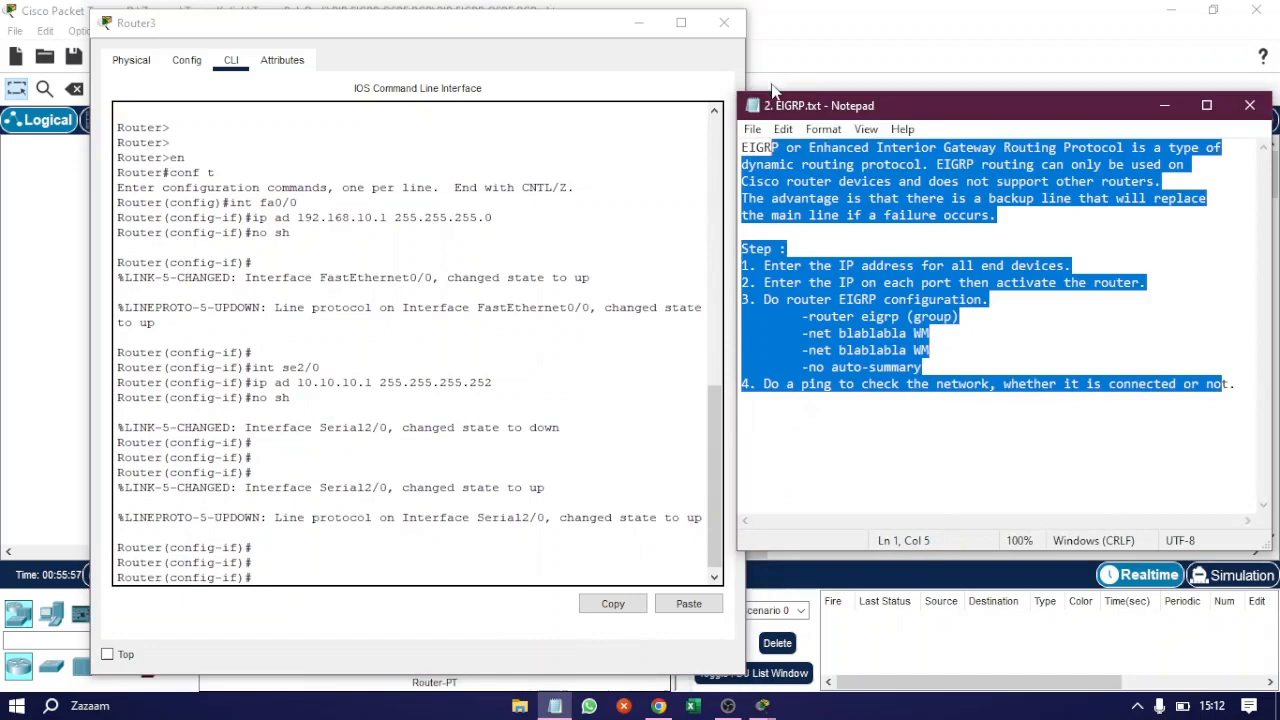
left_click(1174, 446)
left_click_drag(802, 316, 1026, 364)
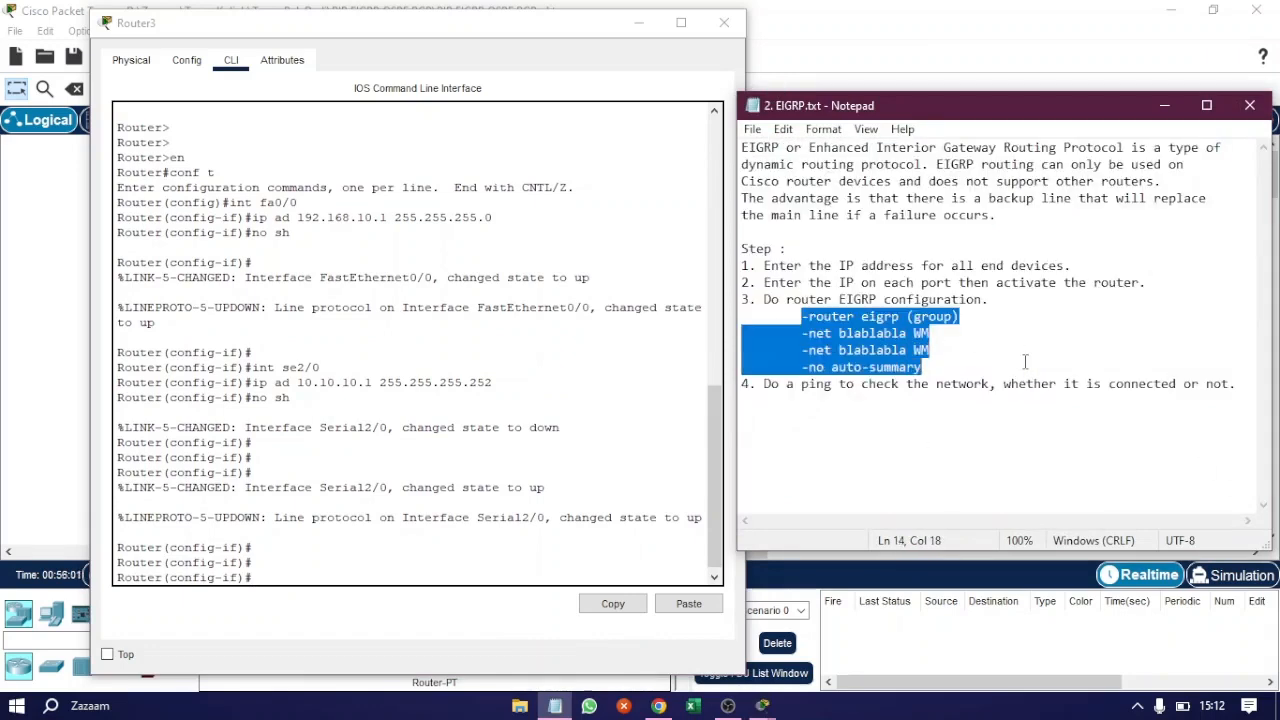
left_click(973, 440)
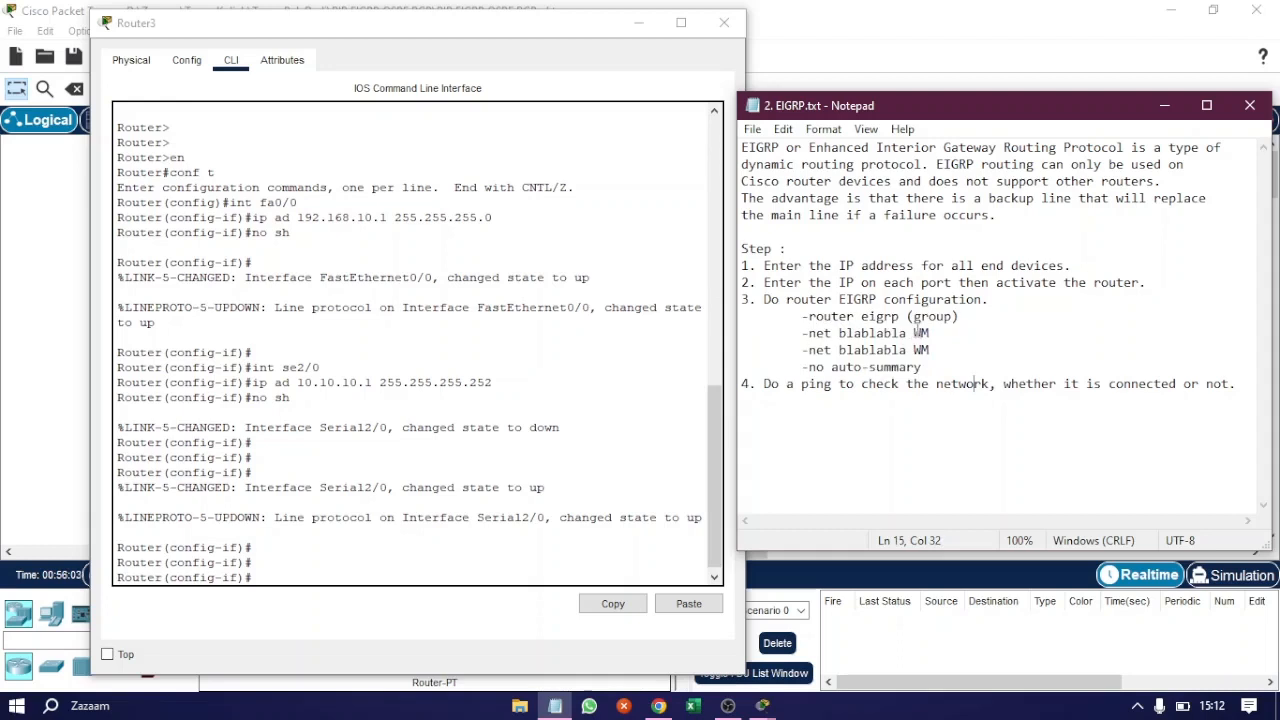
left_click(917, 333)
type("il")
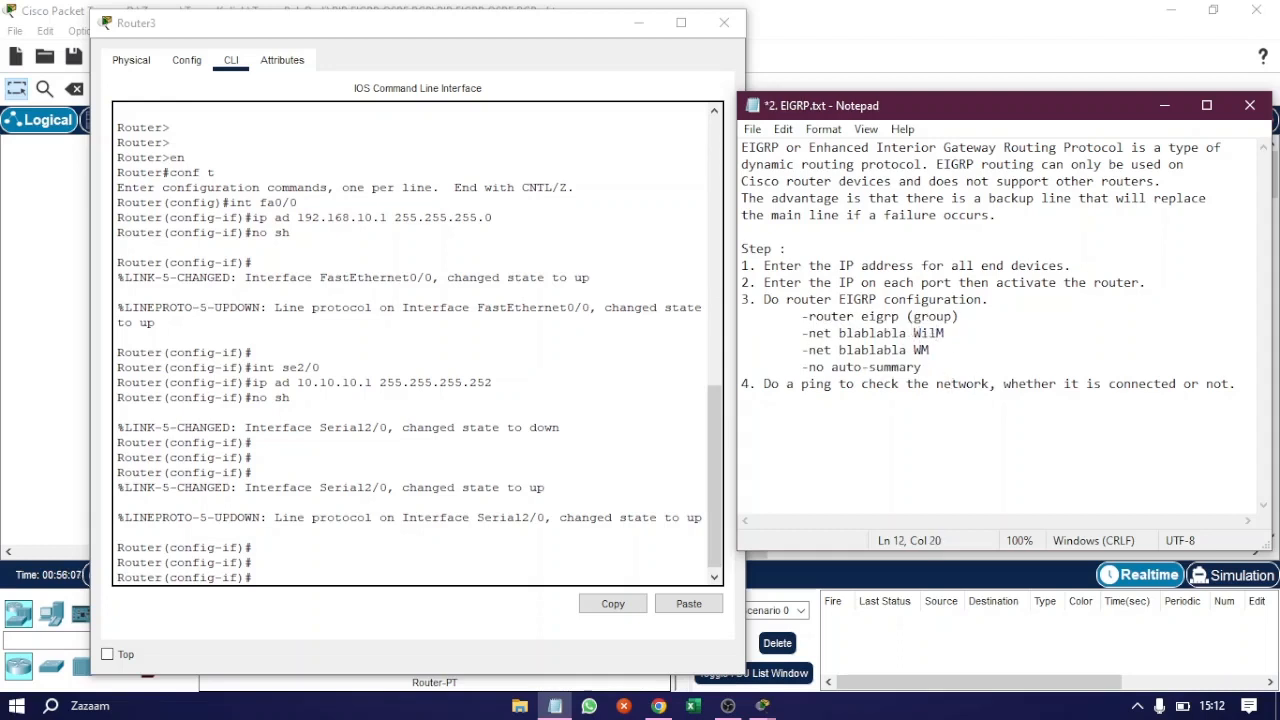
type("d")
key("Right")
type("ask")
Step: Delete the duplicate "-net blablabla WM" line from the EIGRP configuration steps in the notes
left_click_drag(975, 352, 749, 345)
key("BackSpace")
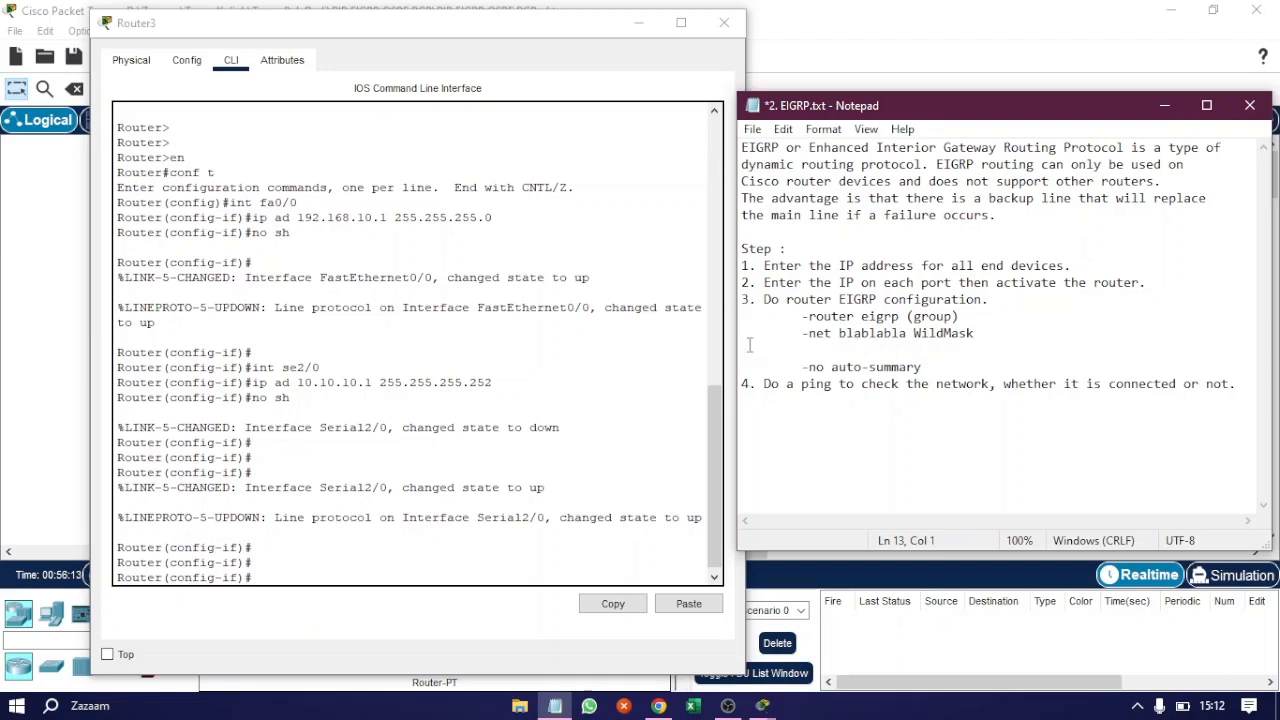
key("BackSpace")
left_click_drag(802, 316, 922, 350)
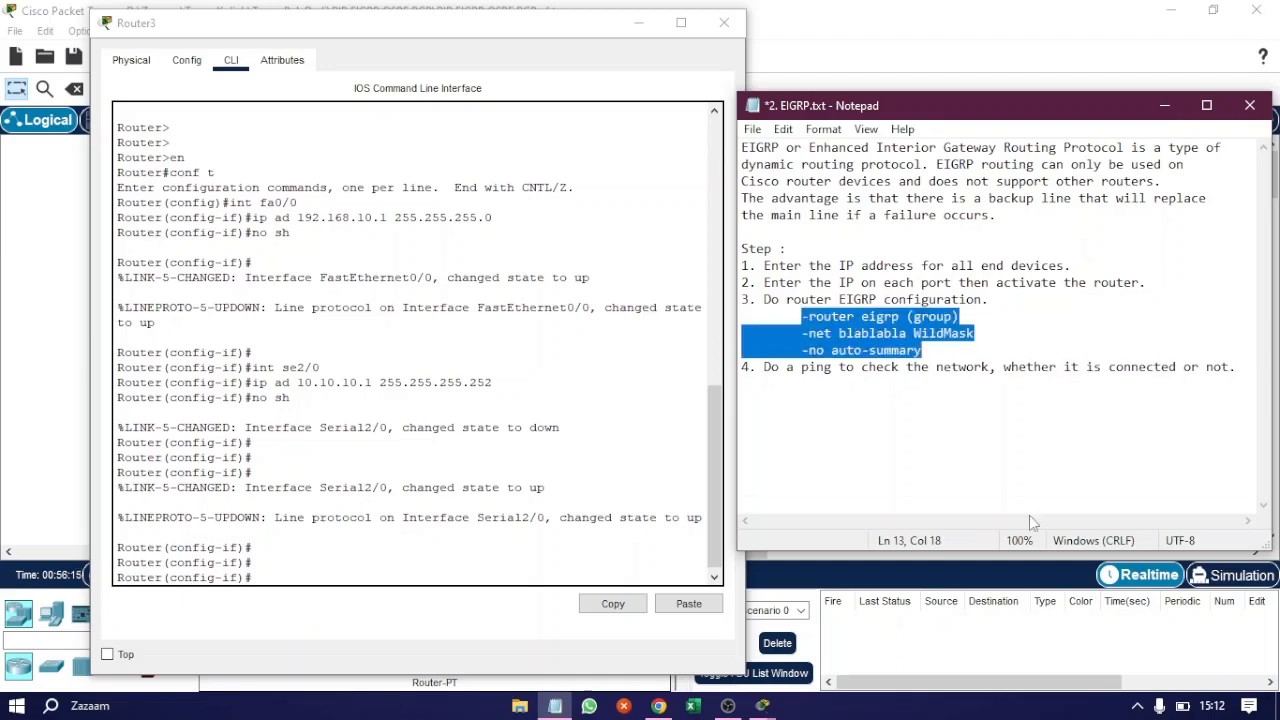
left_click(992, 456)
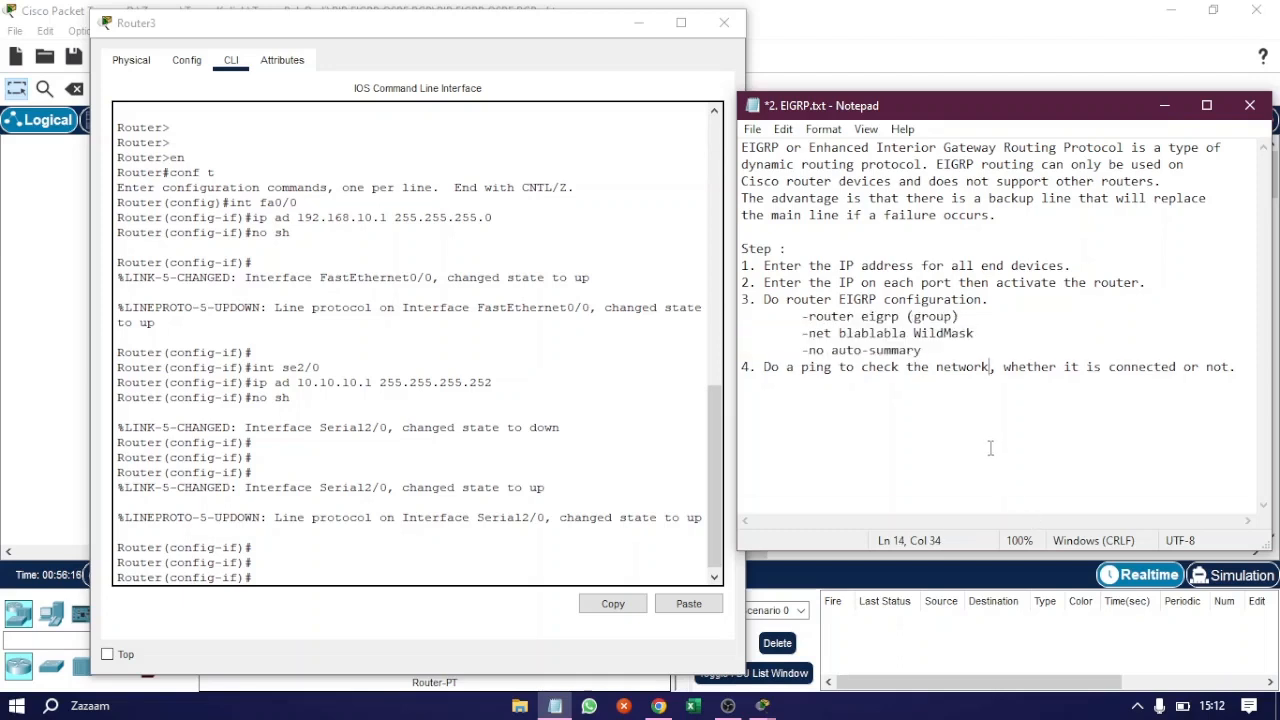
Step: On Router3, start EIGRP with router eigrp 1 and advertise network 10.10.10.0 with wildcard mask 0.0.0.3
left_click(303, 556)
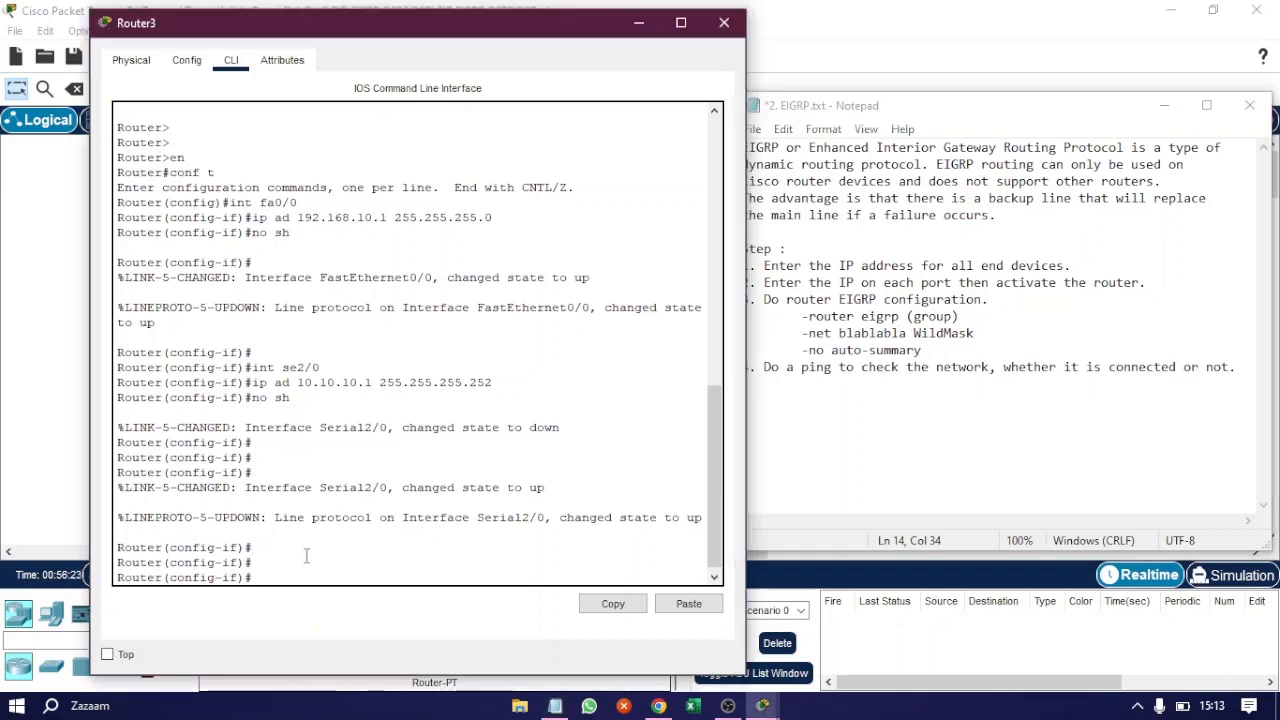
type("router eigrp 1")
key("Return")
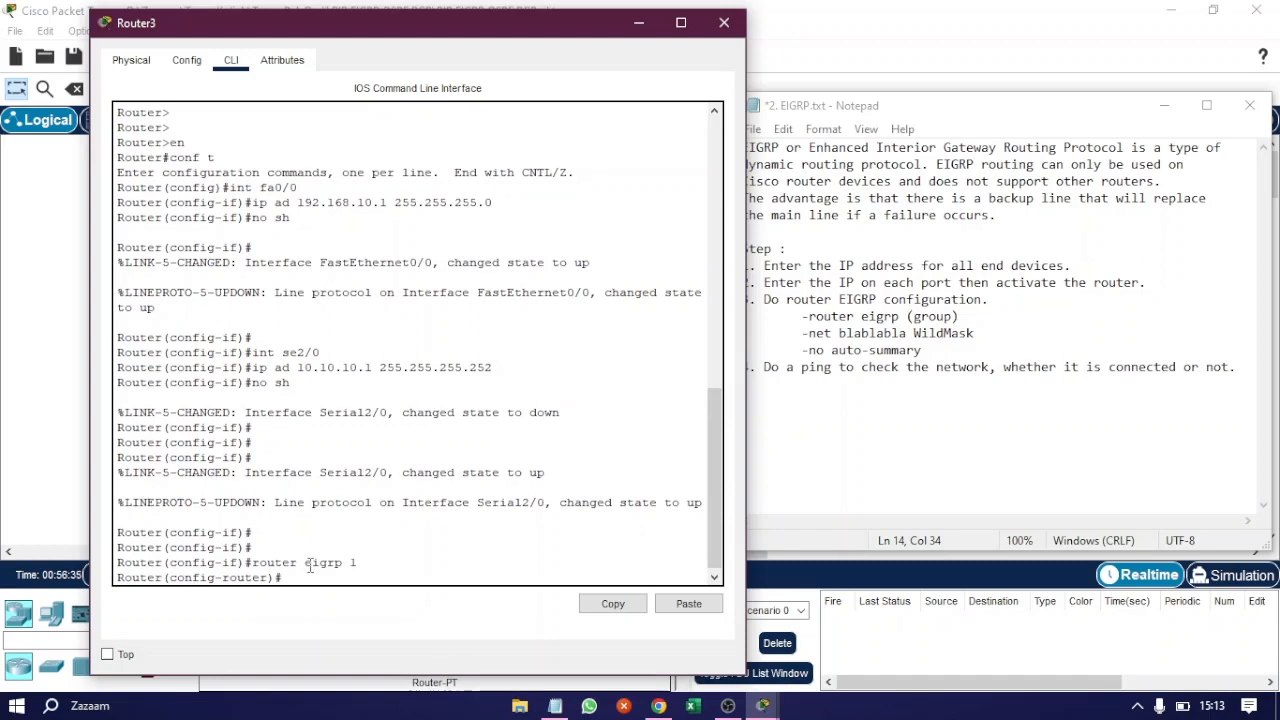
type("net 10.10.10.")
type("0 0.0")
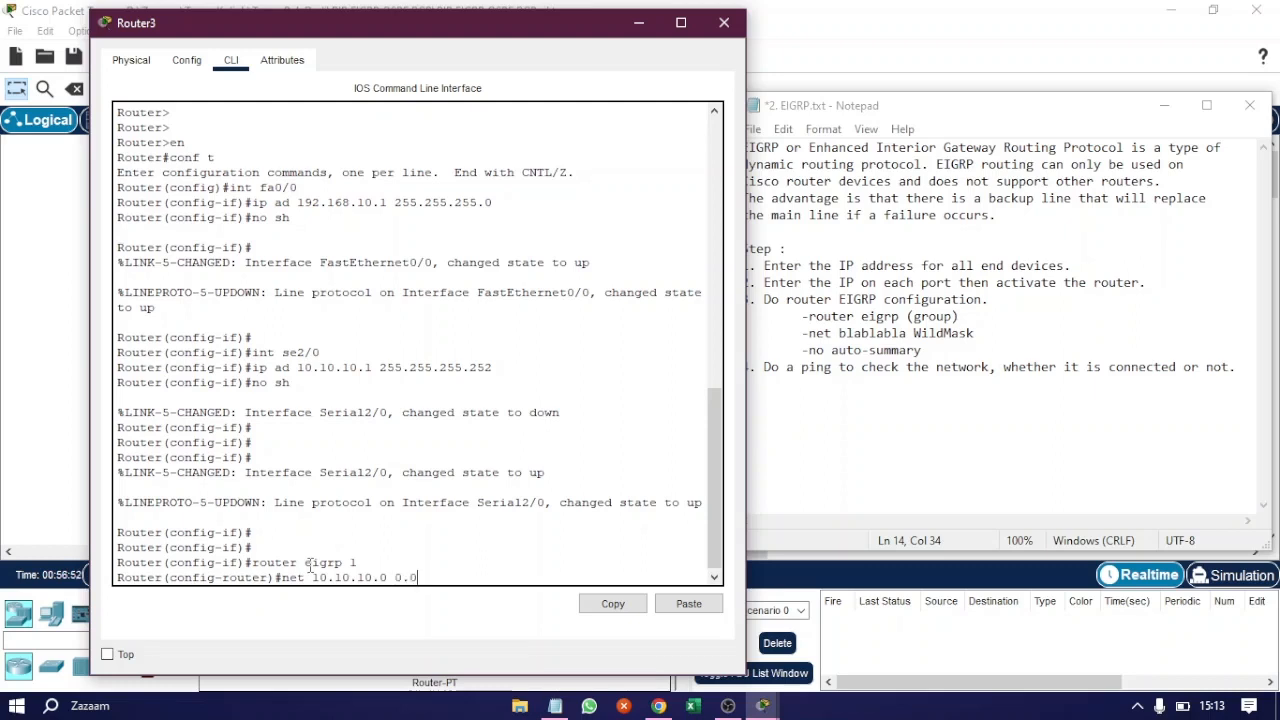
type(".0.3")
key("Return")
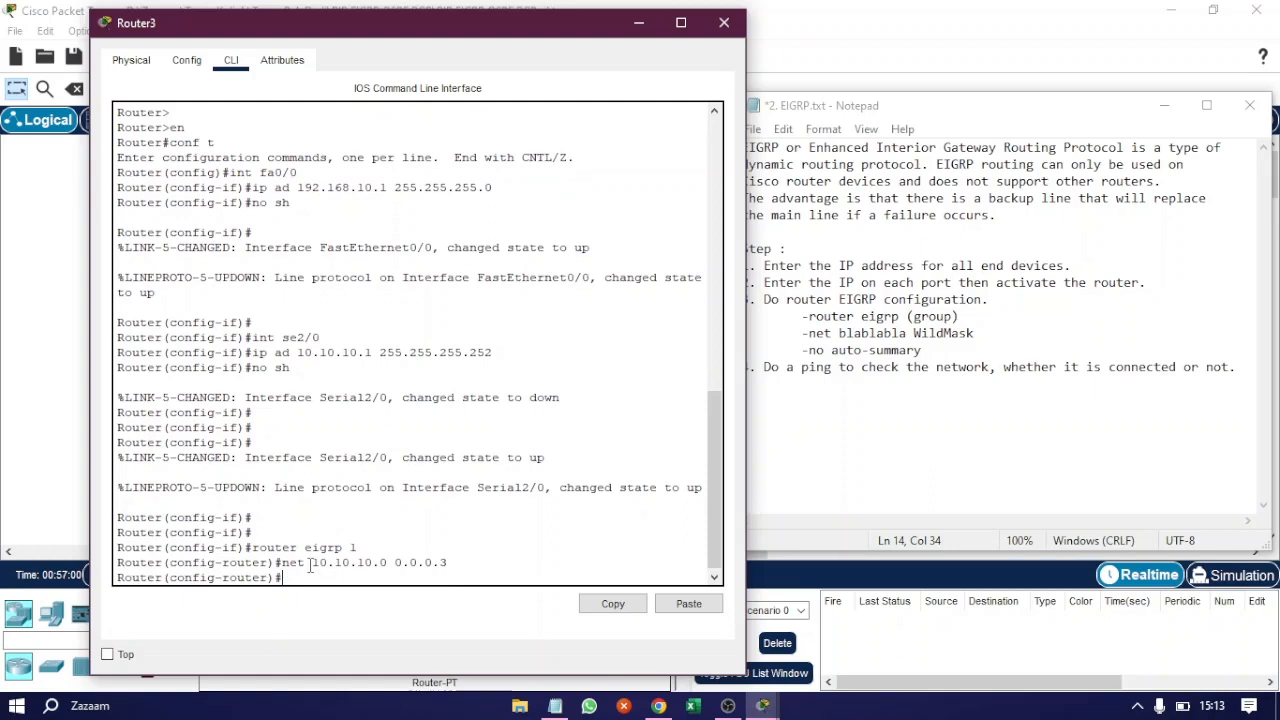
Step: Advertise network 192.168.10.0 with wildcard mask 0.0.0.255 in Router3's EIGRP 1 process
type("net 192")
left_click_drag(400, 24, 459, 26)
type(".1")
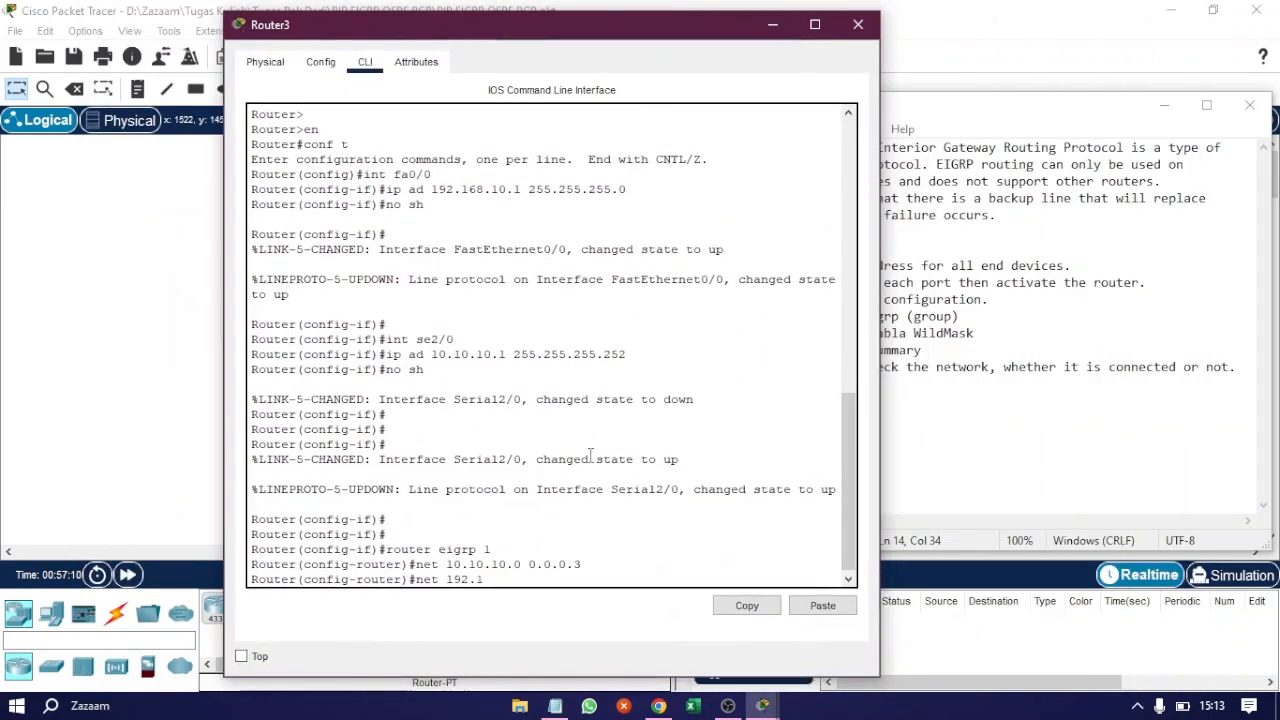
type("68.2")
key("BackSpace")
type("10.0")
left_click_drag(532, 40, 694, 40)
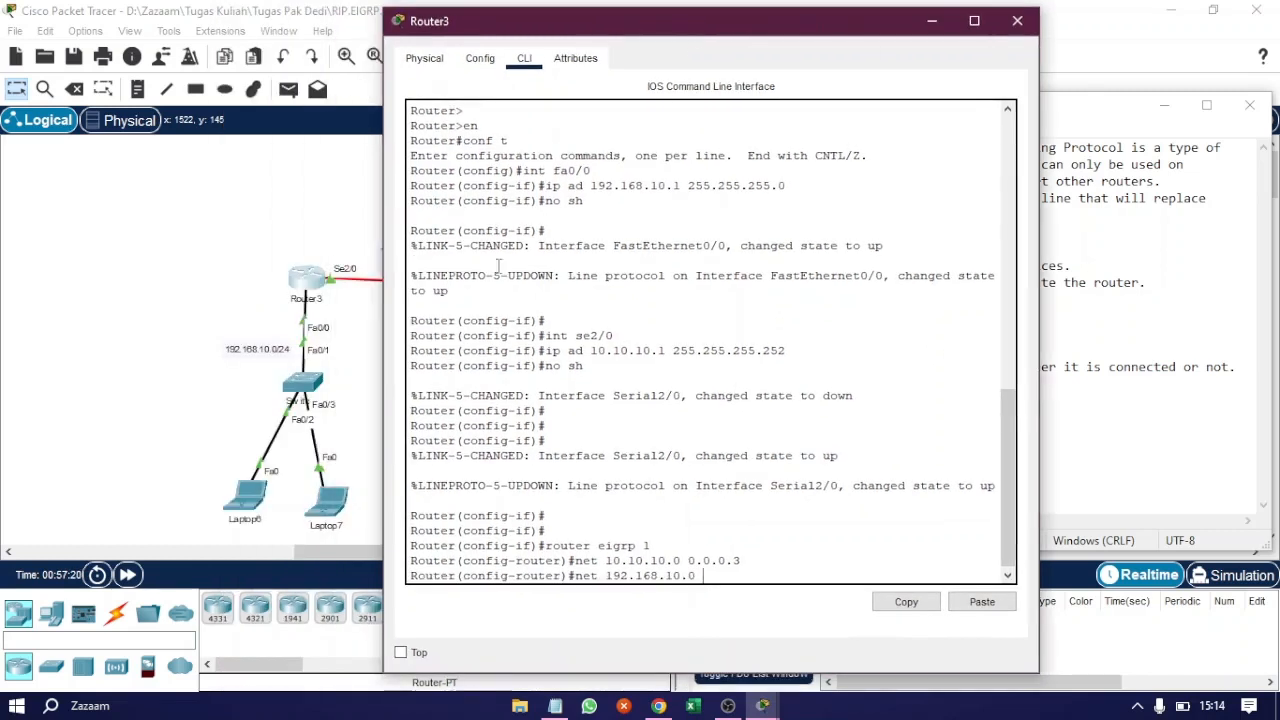
double_click(628, 24)
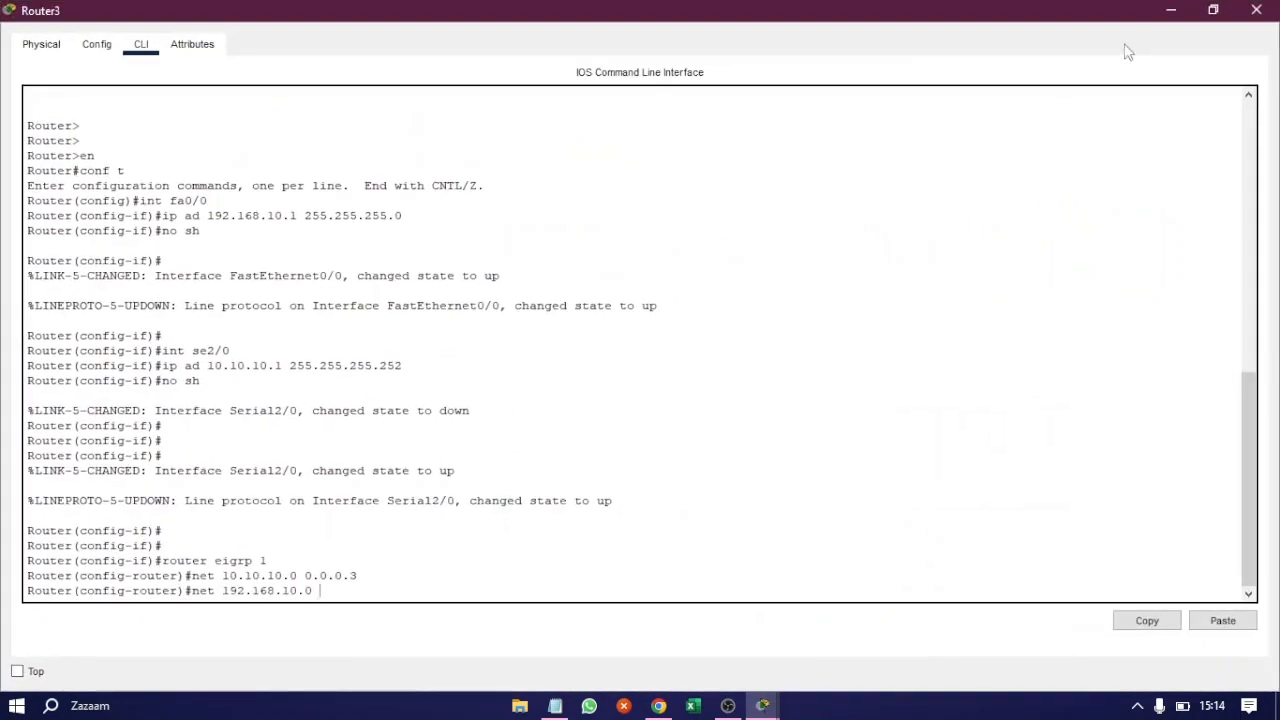
left_click(1207, 24)
left_click_drag(698, 30, 449, 24)
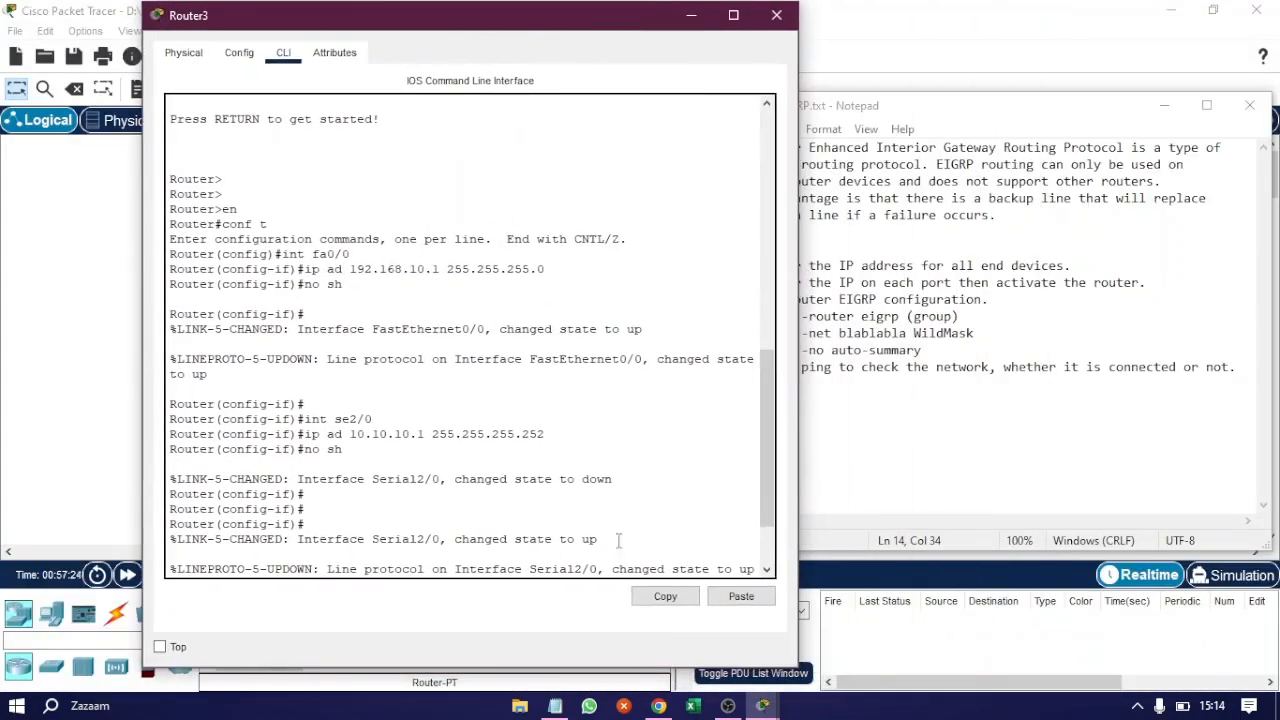
scroll(519, 516, "down", 2)
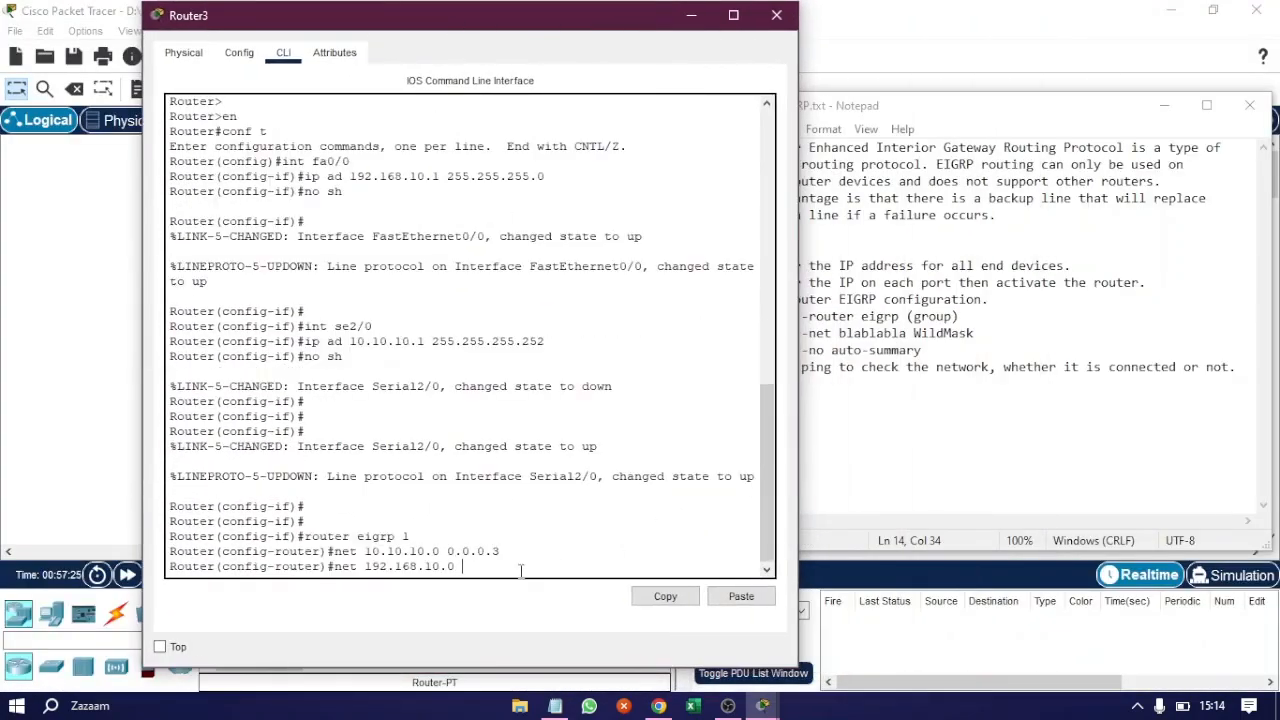
type("0.0.0.255")
key("Return")
Step: Disable route summarization on Router3 with no auto-summary and close the router's window
type("no")
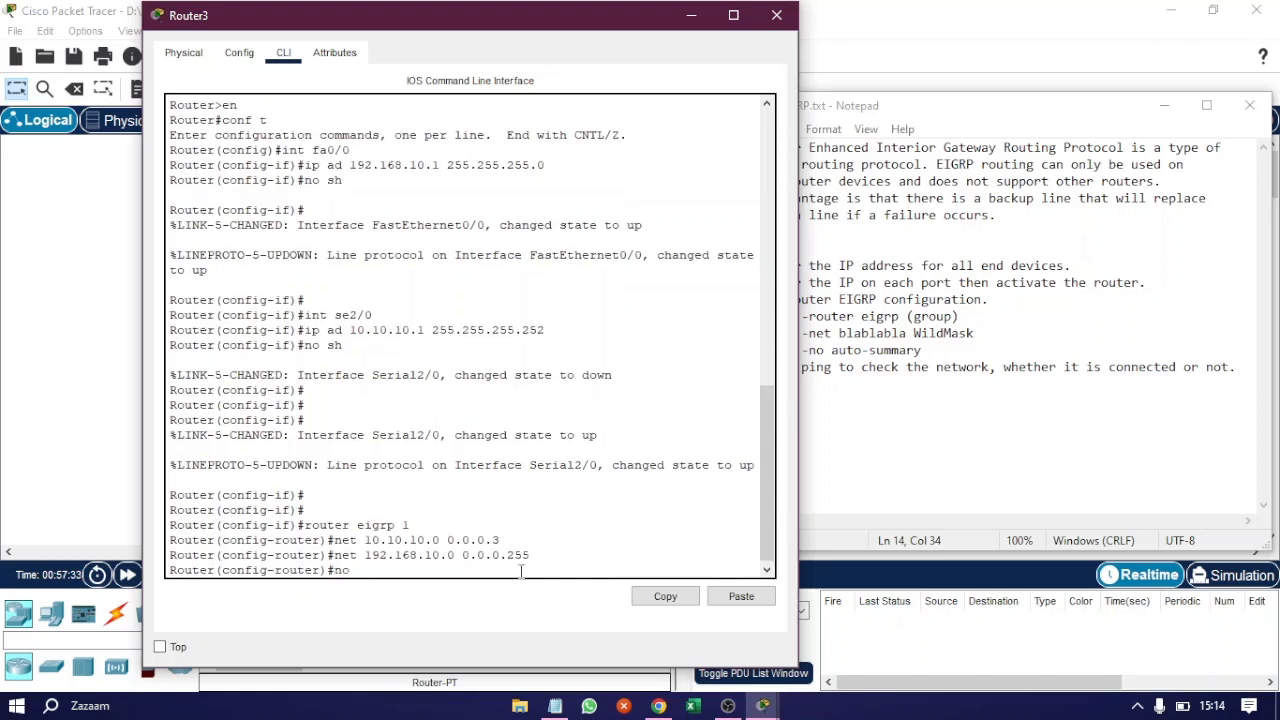
type(" q")
key("BackSpace")
type("au")
key("Tab")
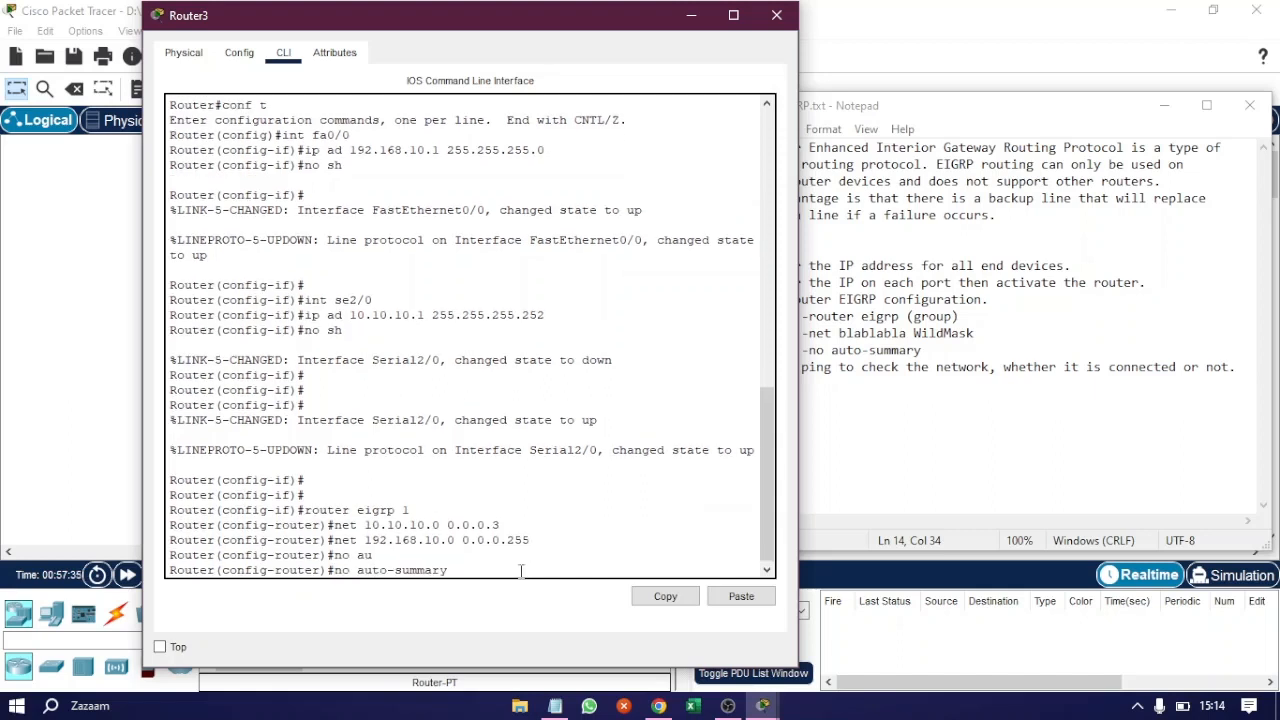
key("Return")
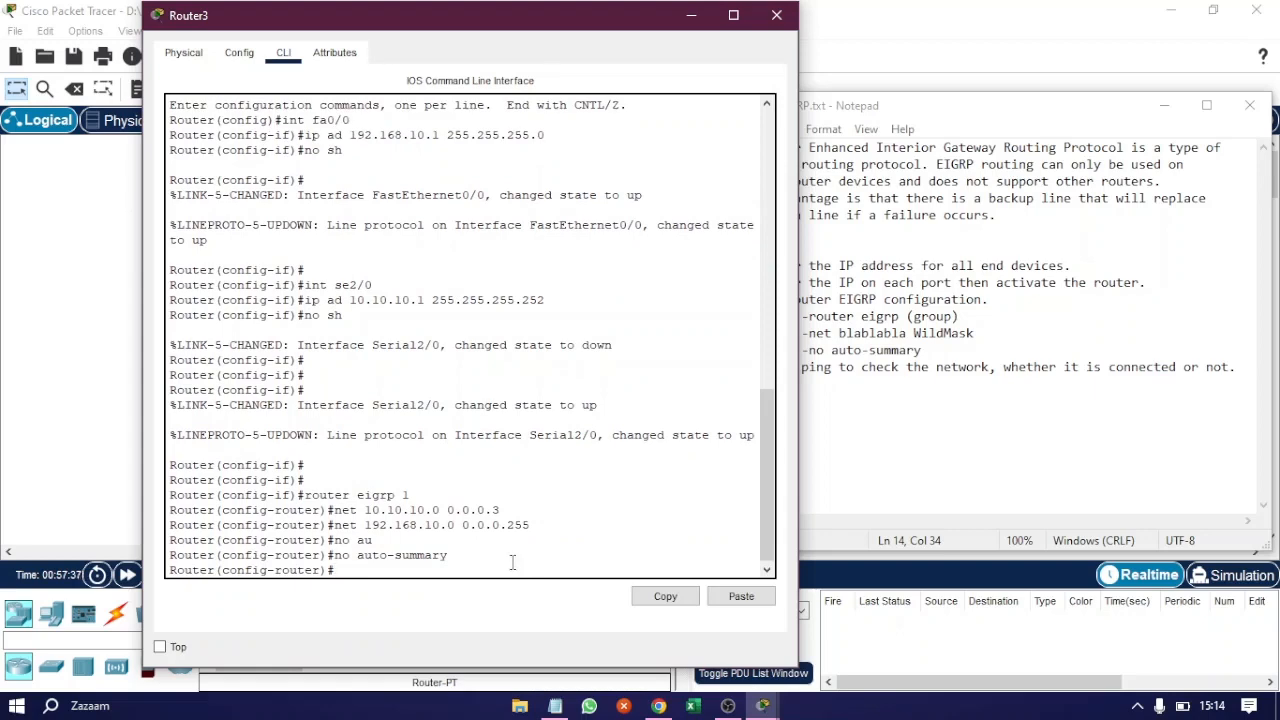
left_click(776, 15)
Step: Open Router4's command line, leave interface configuration with ex, and start EIGRP with router eigrp 1
left_click(521, 286)
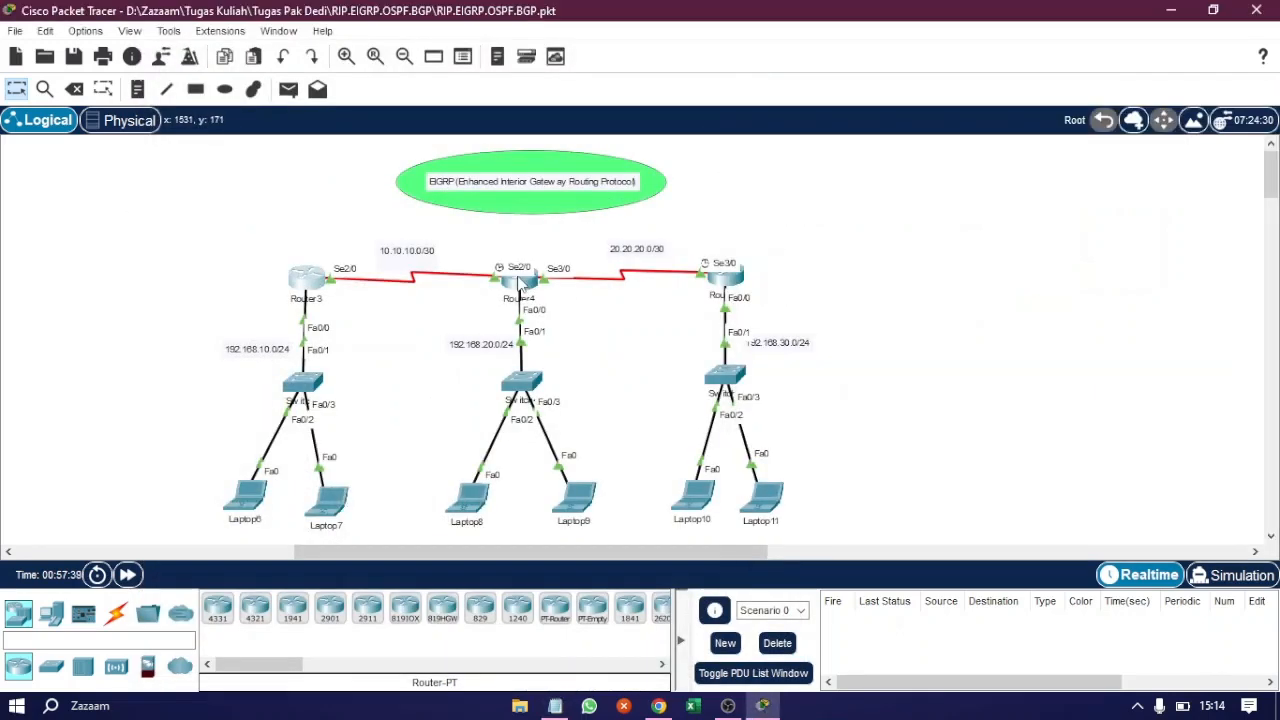
left_click(522, 288)
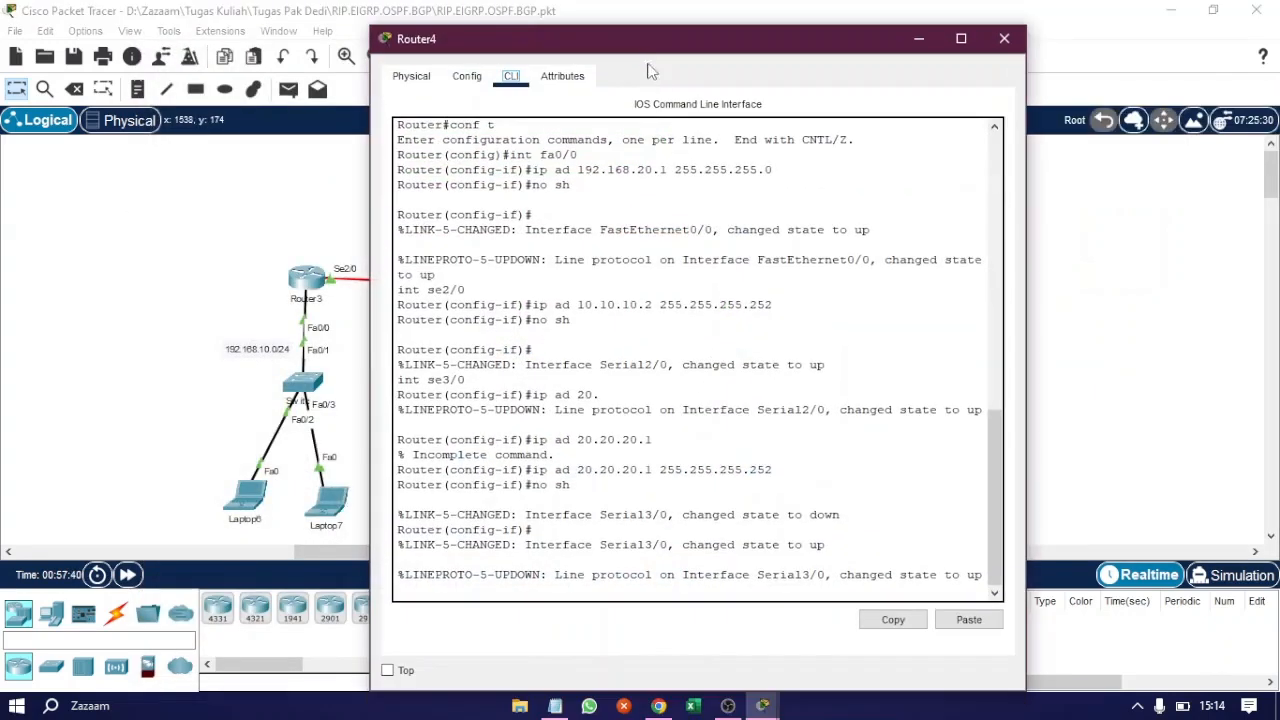
key("Return")
key("Return")
key("Return")
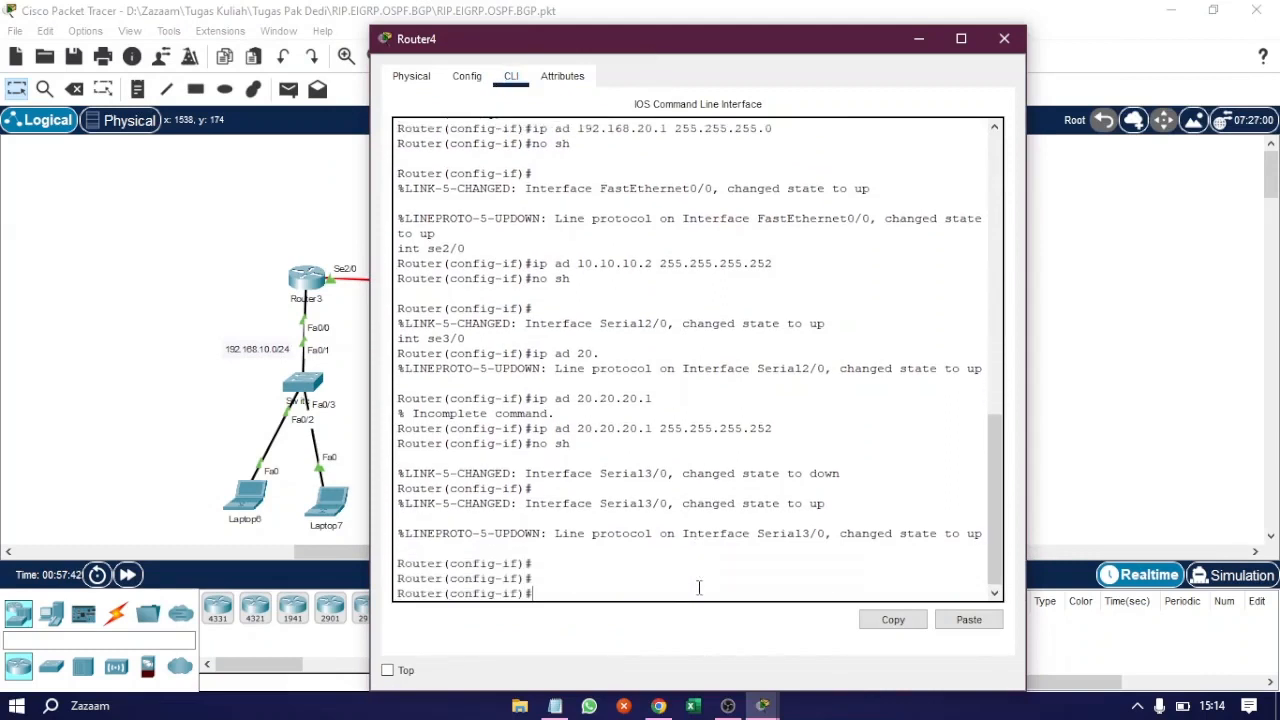
type("ex")
key("Return")
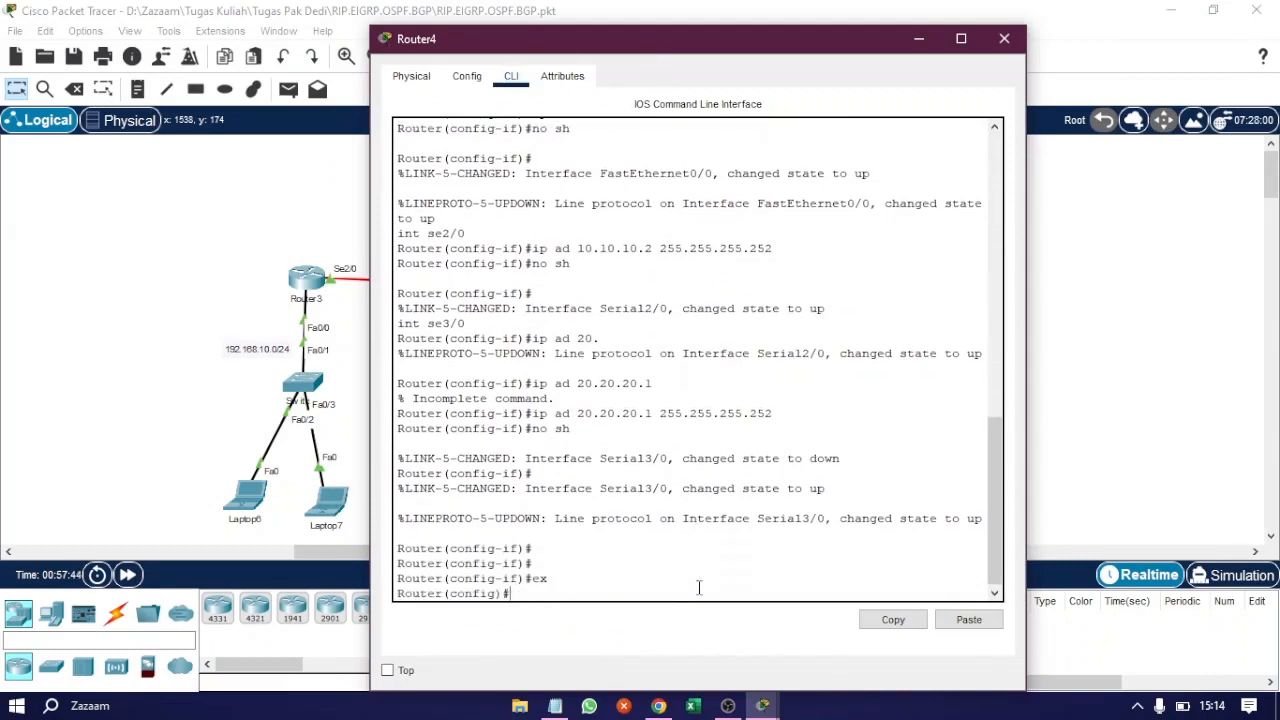
type("router eigrp 1")
left_click_drag(540, 50, 440, 33)
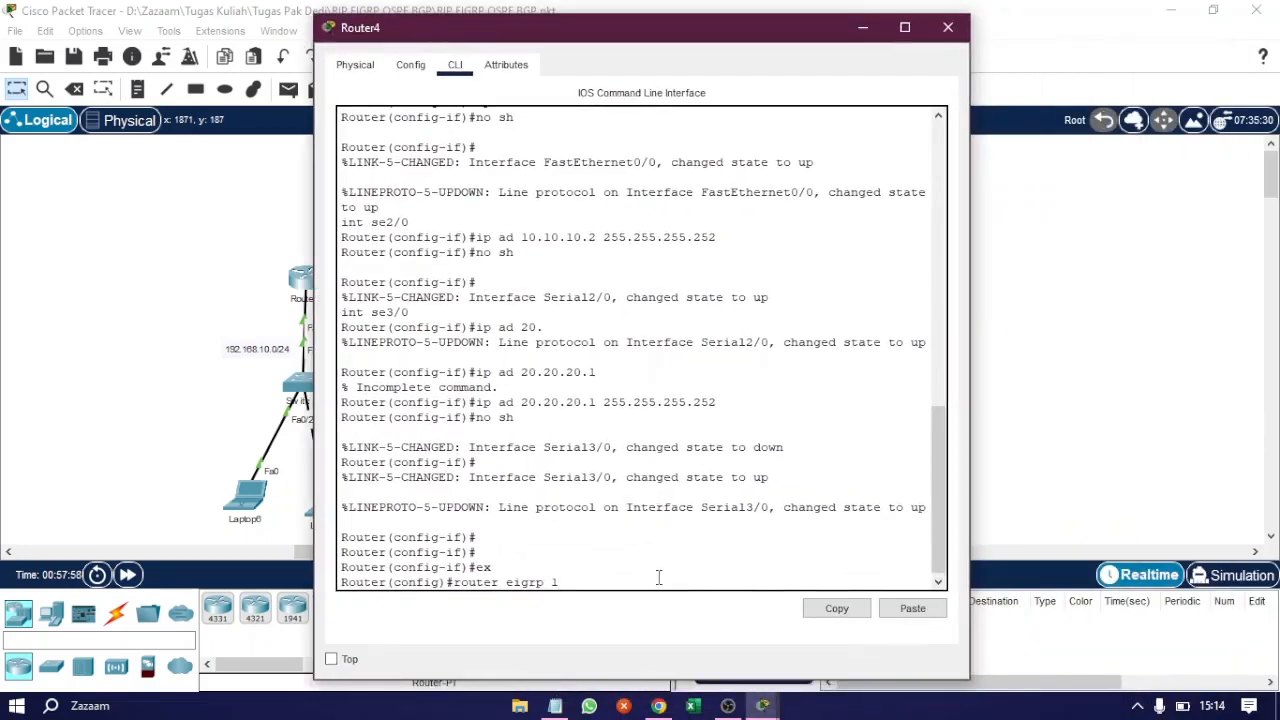
key("Return")
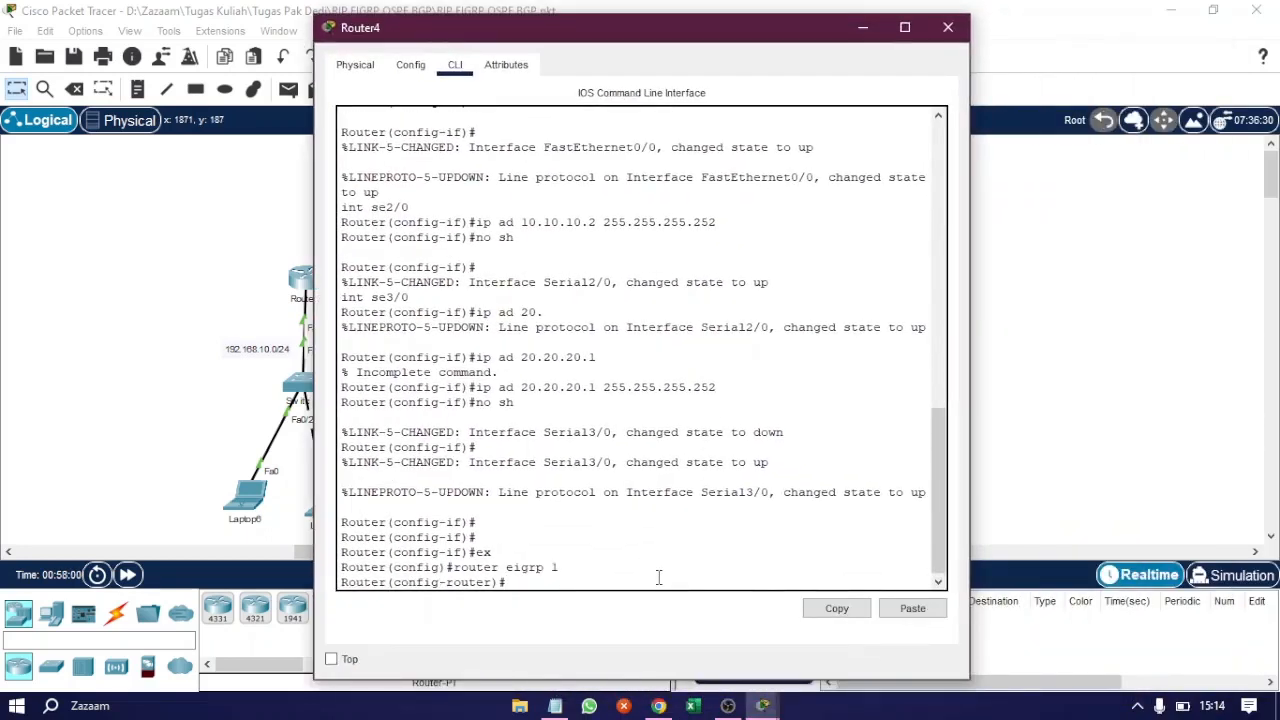
Step: Advertise network 10.10.10.0 with wildcard mask 0.0.0.3 in Router4's EIGRP 1 process
type("net")
left_click_drag(820, 20, 1194, 45)
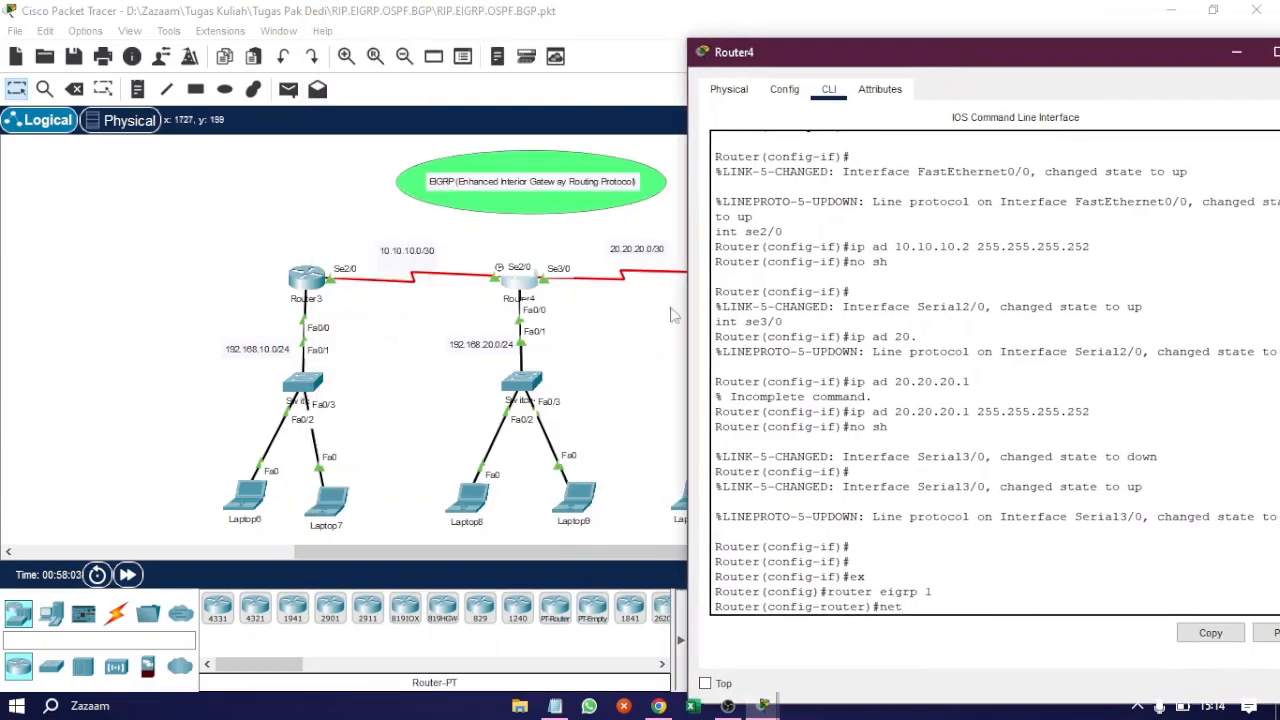
left_click_drag(881, 60, 836, 36)
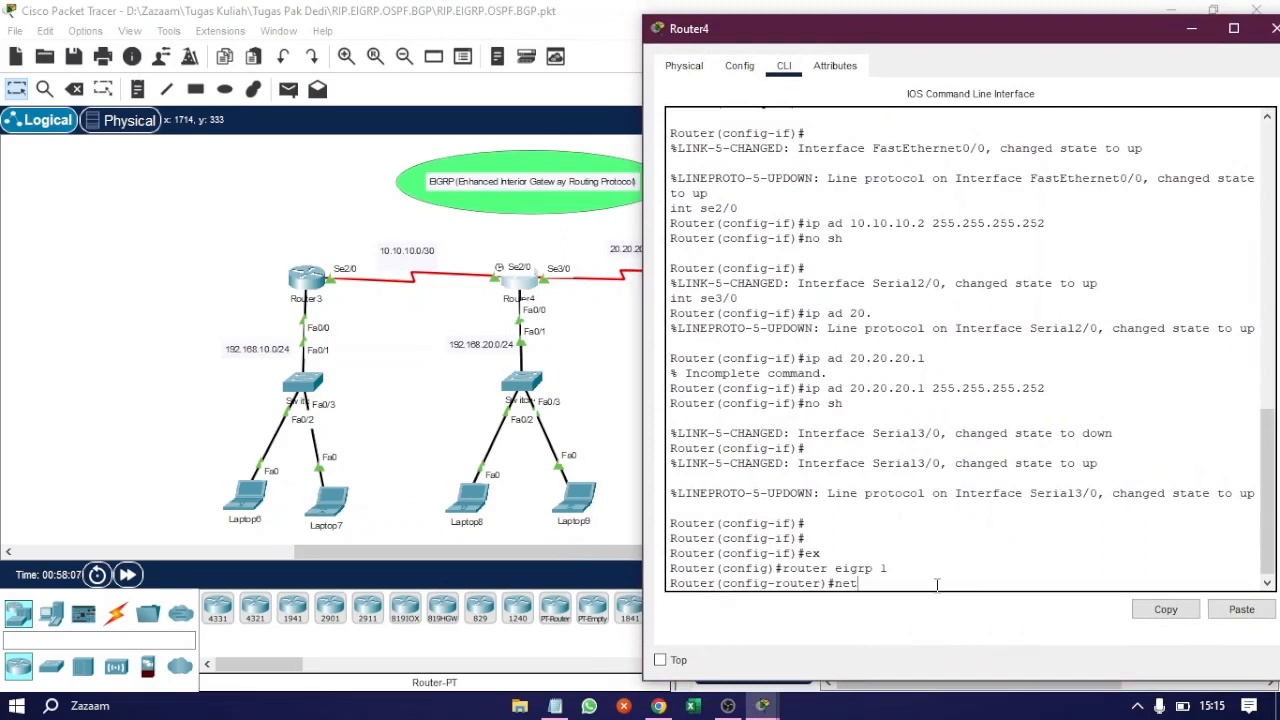
type("10.10.10.")
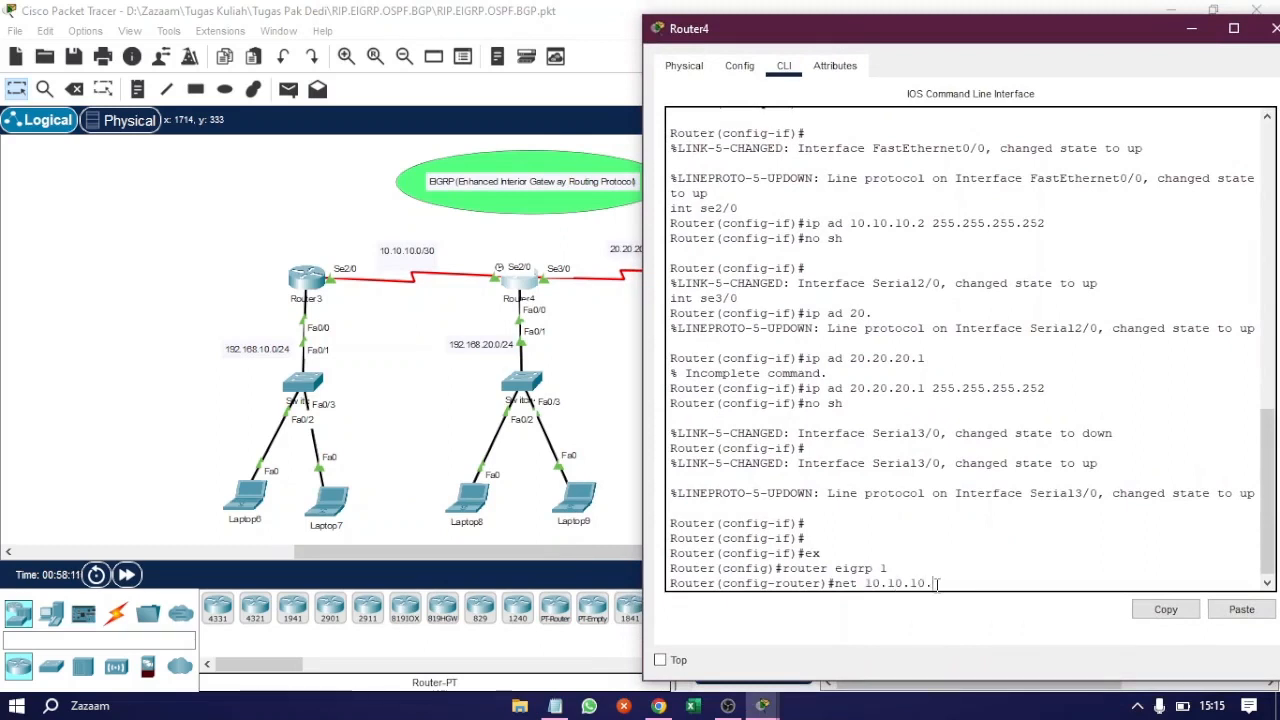
type("0")
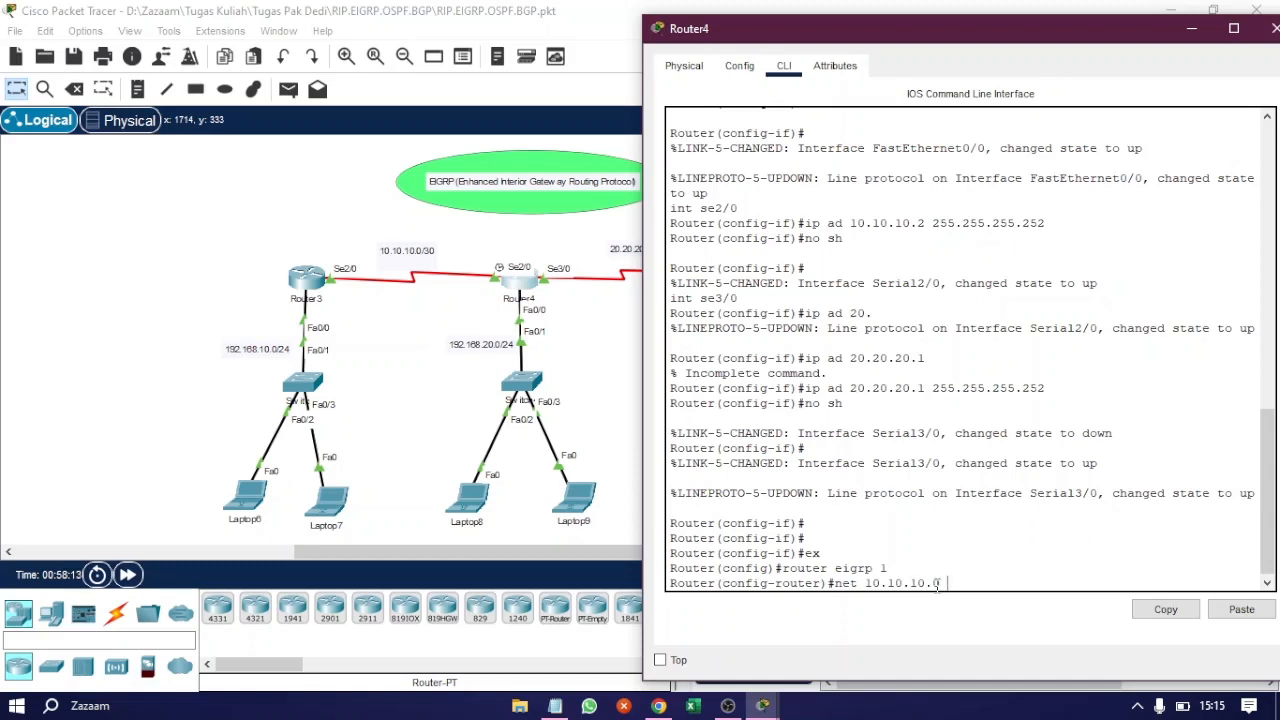
type(" 0.0.0.3")
key("Return")
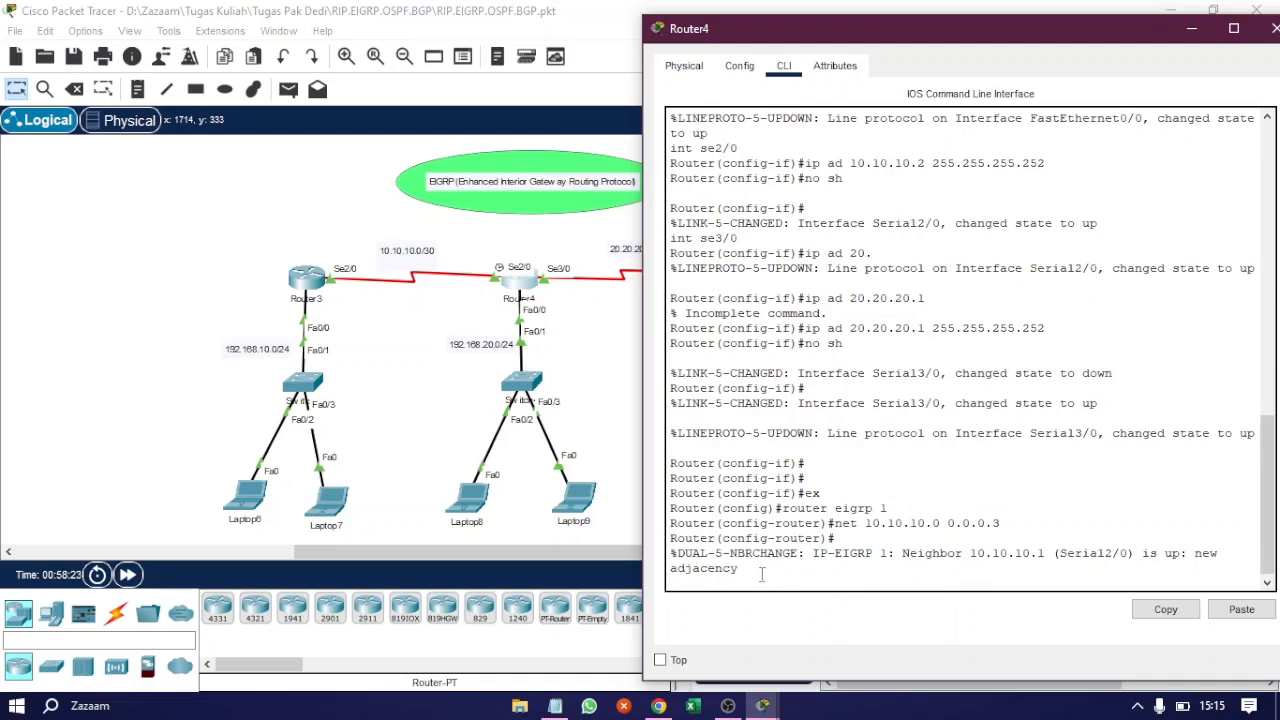
key("Return")
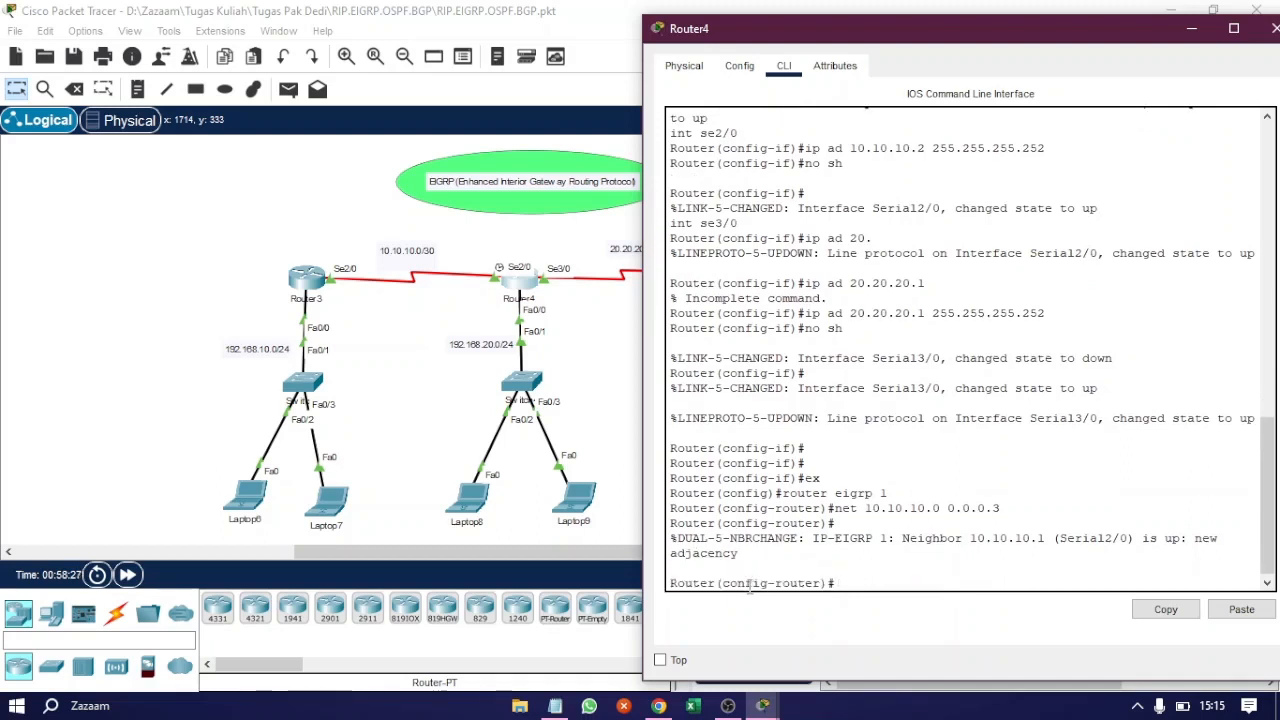
Step: Advertise network 192.168.20.0 with wildcard mask 0.0.0.255 in Router4's EIGRP 1 process
type("net 192.168.20.0 0.")
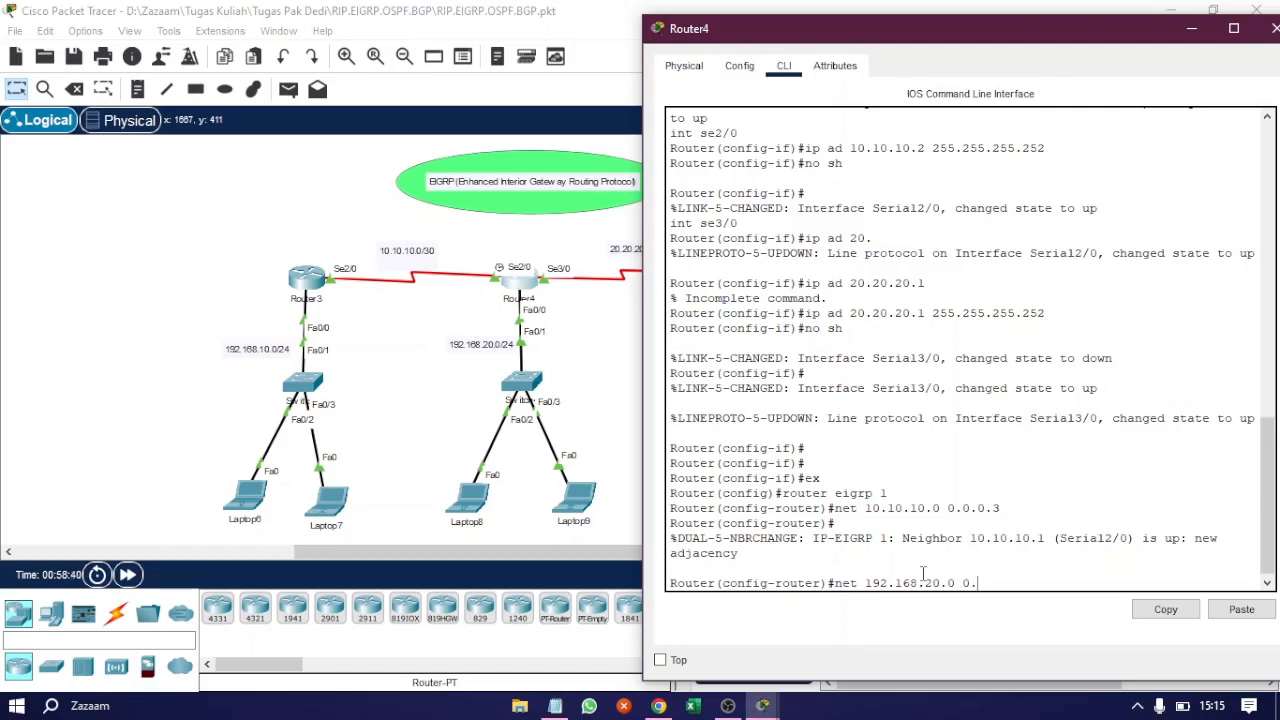
type("0.0.255")
key("Left")
key("Left")
key("Left")
type(".")
key("Return")
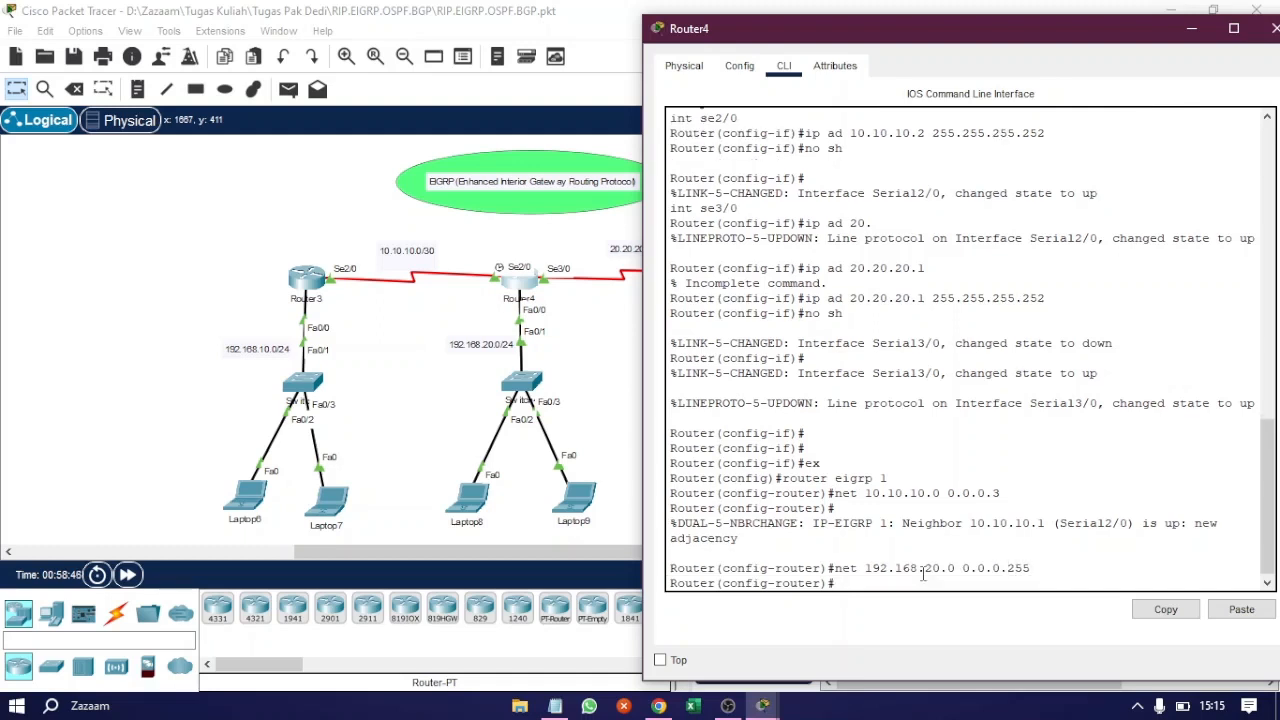
Step: Advertise network 20.20.20.0 with wildcard mask 0.0.0.3 in Router4's EIGRP 1 process
type("net 20.20.20.0 0.0.0.3")
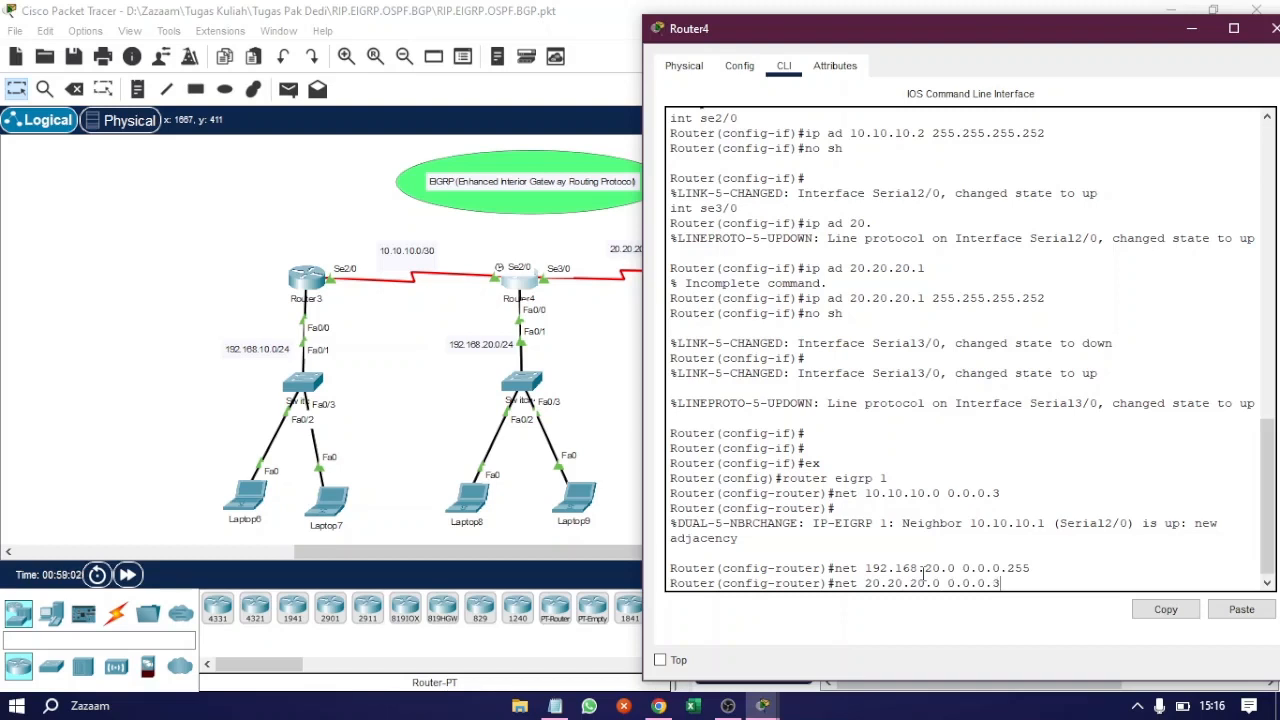
mouse_move(731, 36)
left_mouse_down()
mouse_move(773, 37)
mouse_move(712, 33)
left_mouse_up()
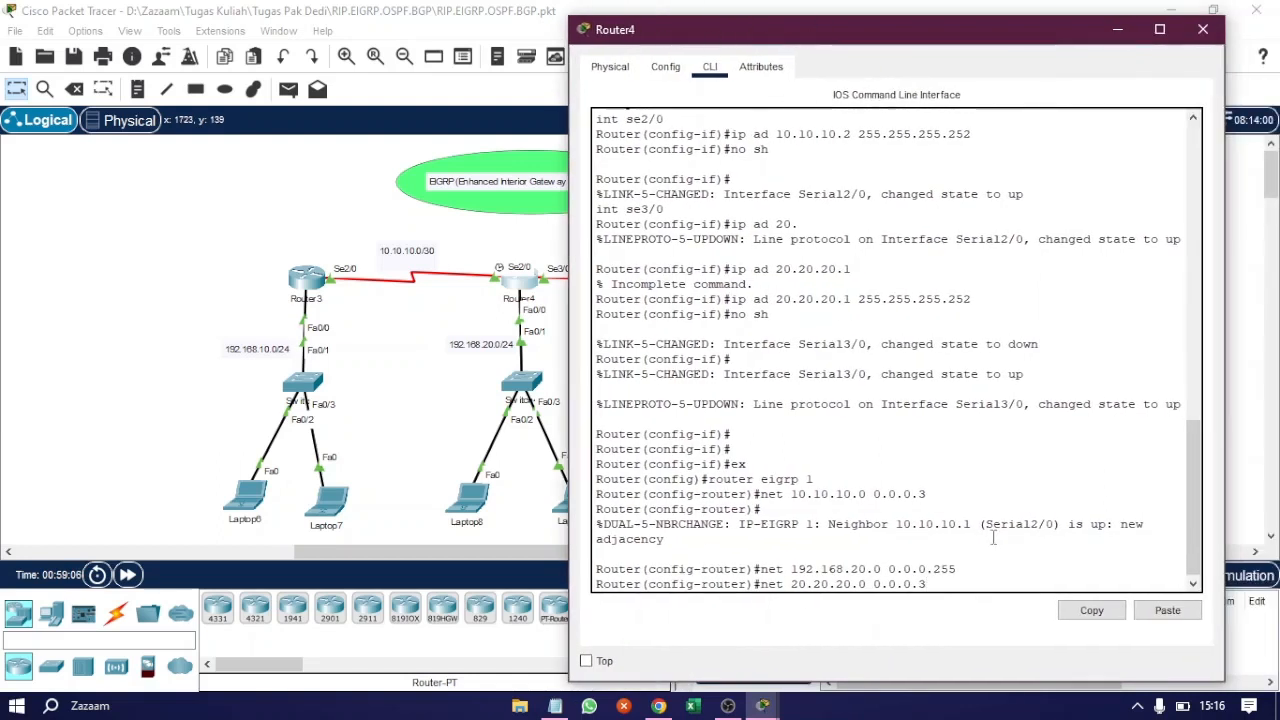
key("Return")
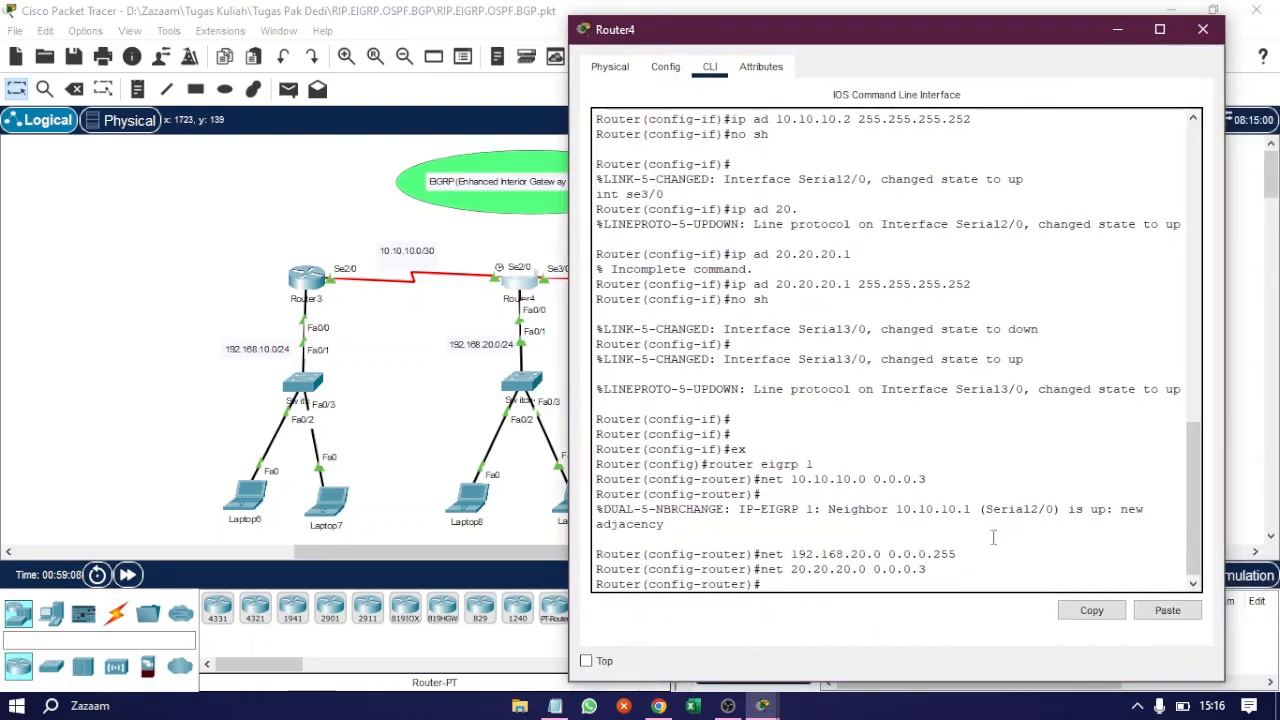
key("Return")
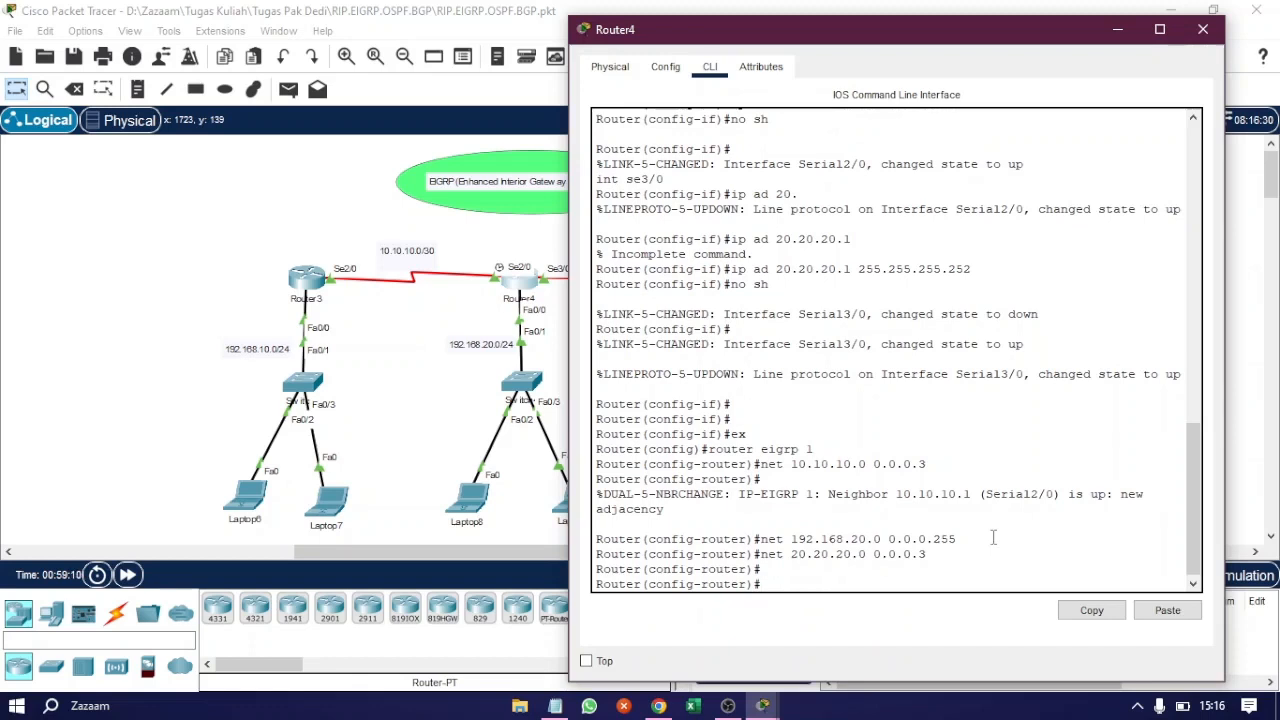
Step: Disable route summarization on Router4 with no auto-summary and close the router's window
type("no au")
key("Tab")
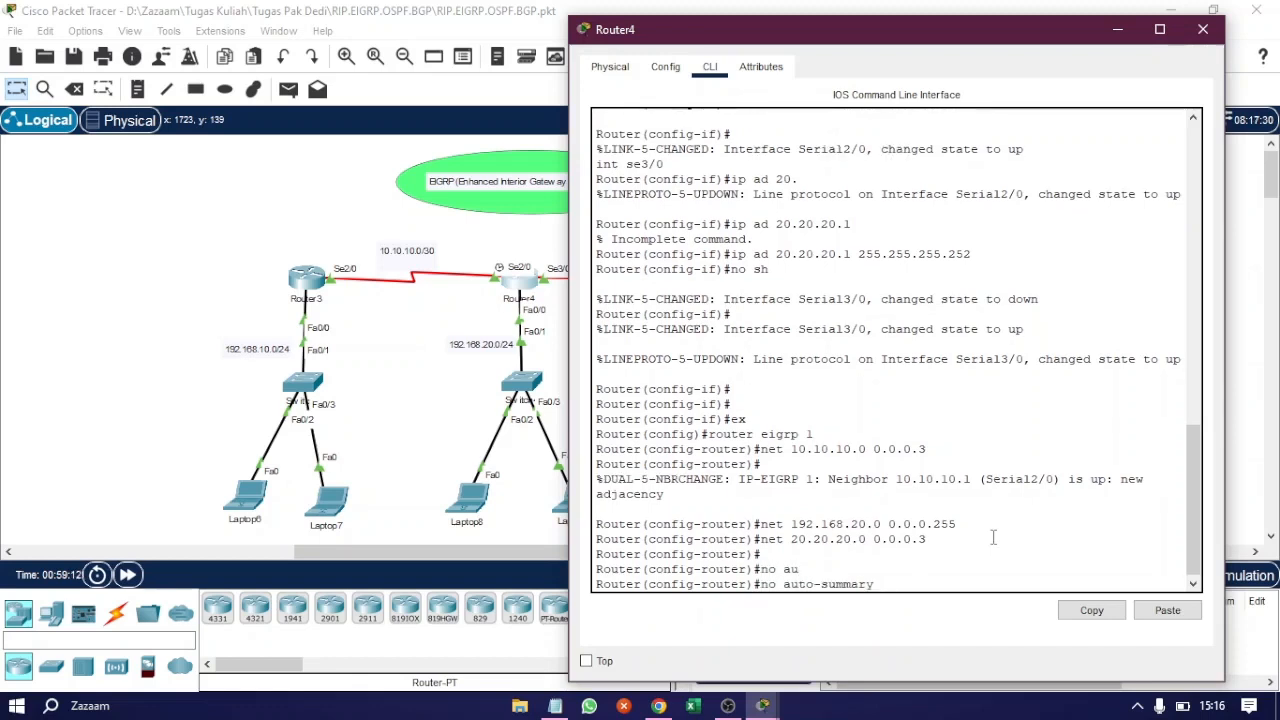
key("Return")
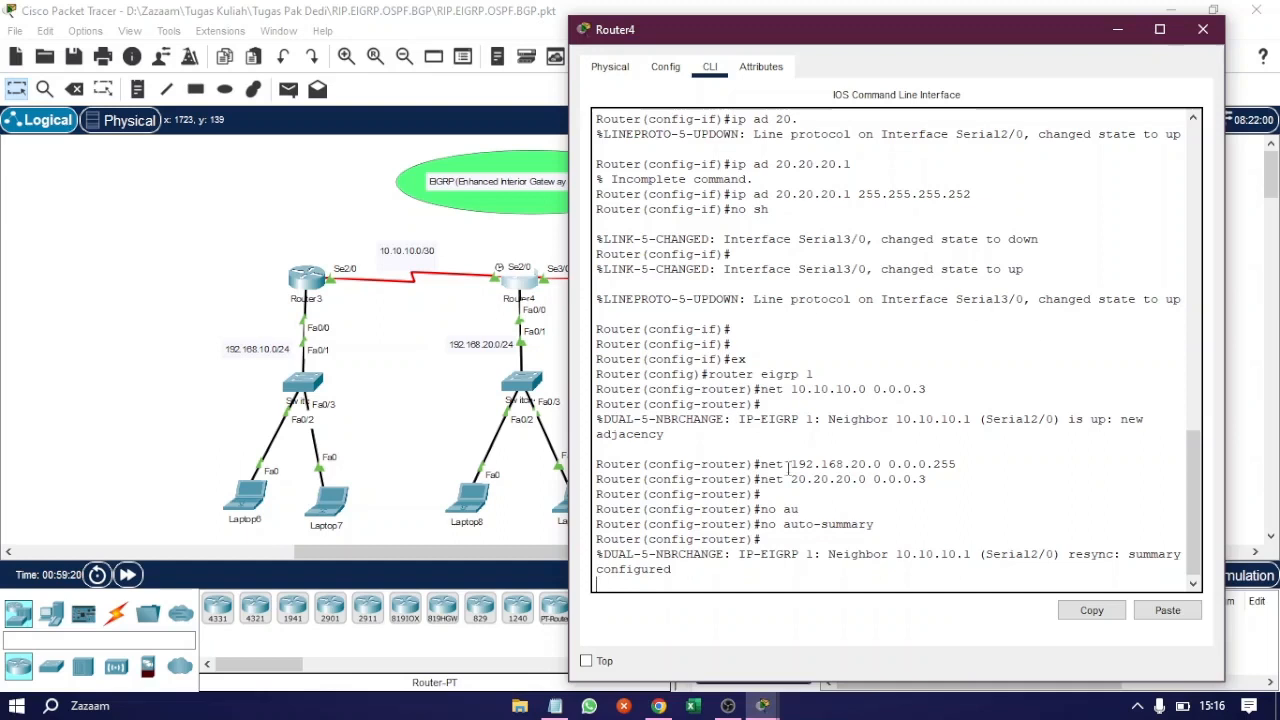
left_click(1201, 30)
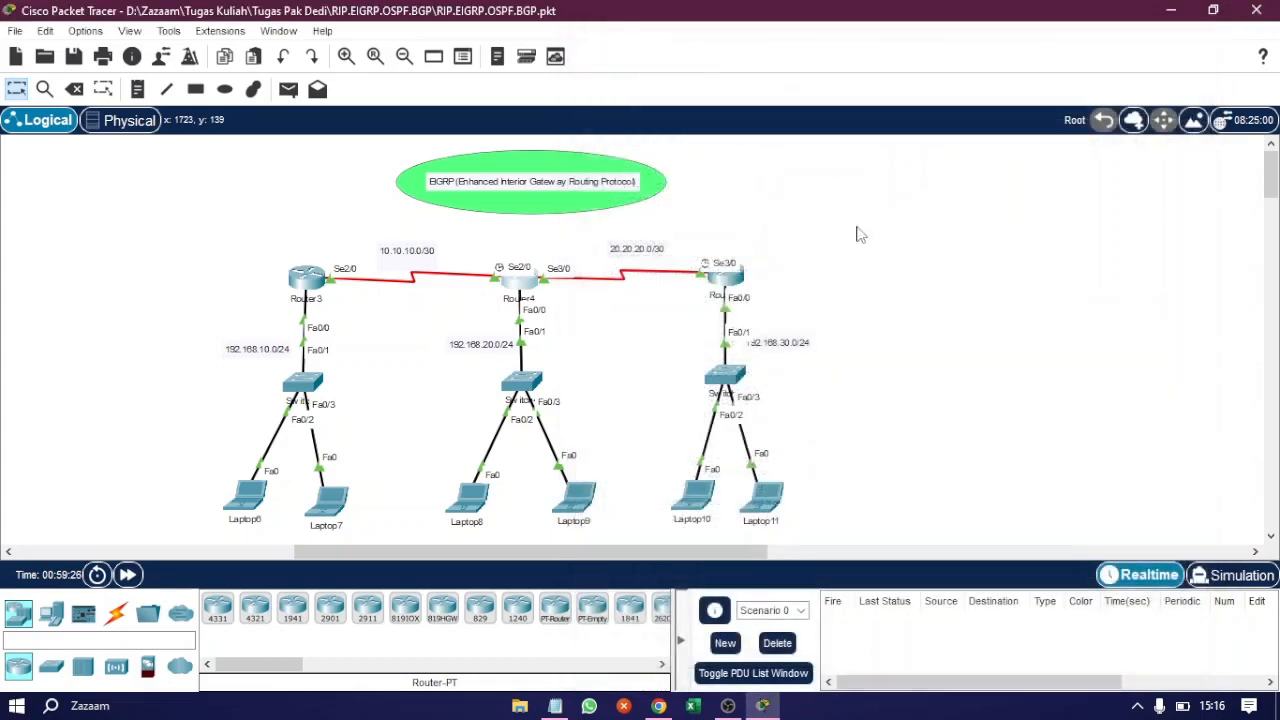
Step: Open Router5's command line, leave interface configuration with ex, and start EIGRP with router eigrp 1
left_click(727, 281)
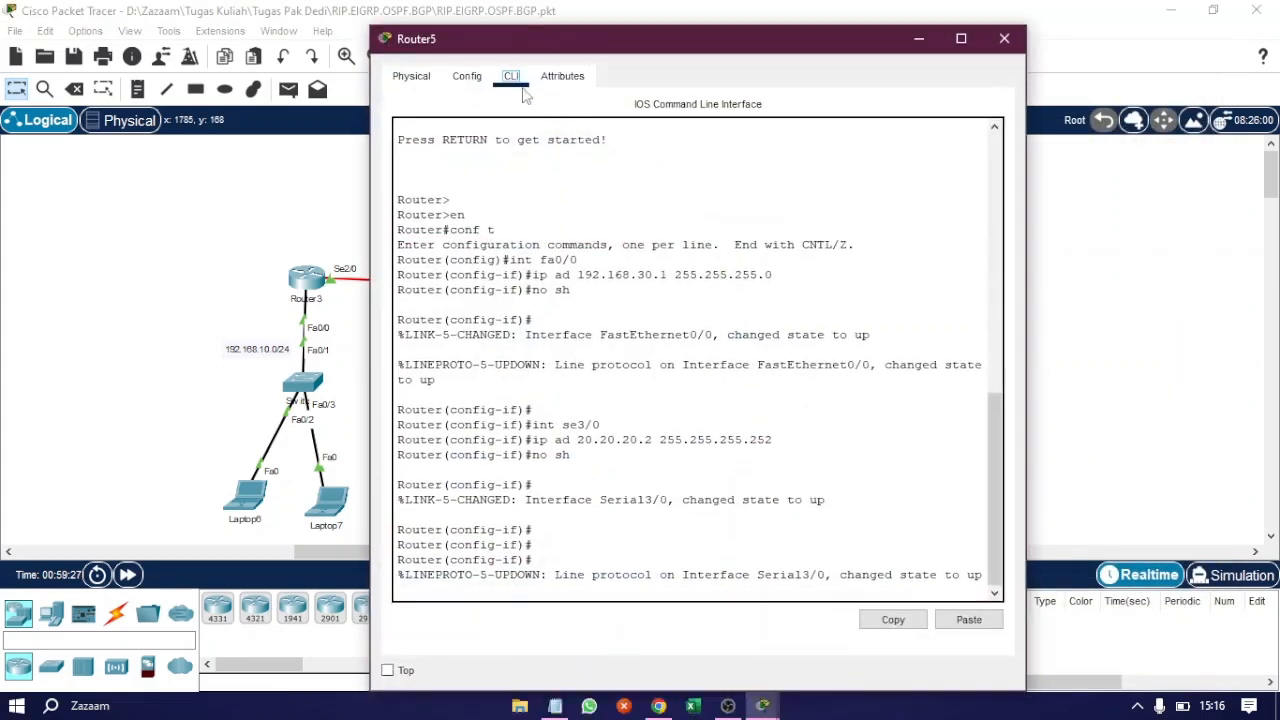
left_click_drag(723, 45, 937, 48)
left_click(760, 588)
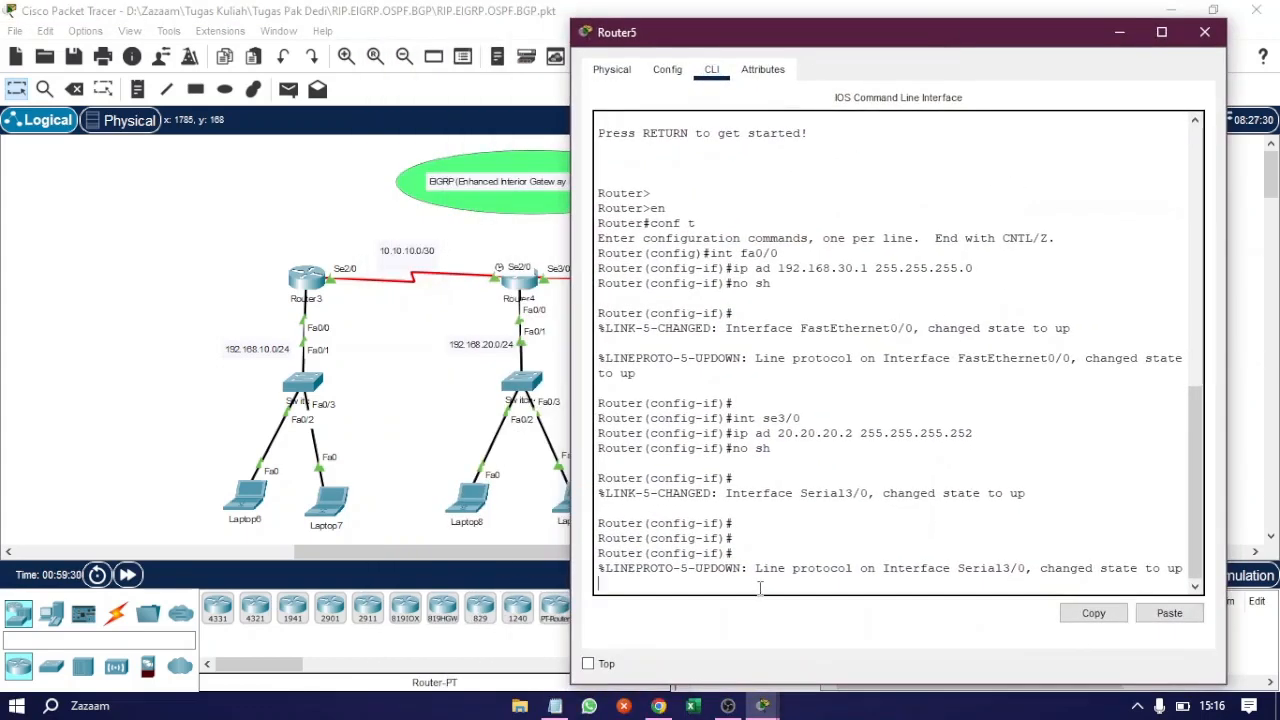
key("Return")
type("er(config-if)#ex")
key("Return")
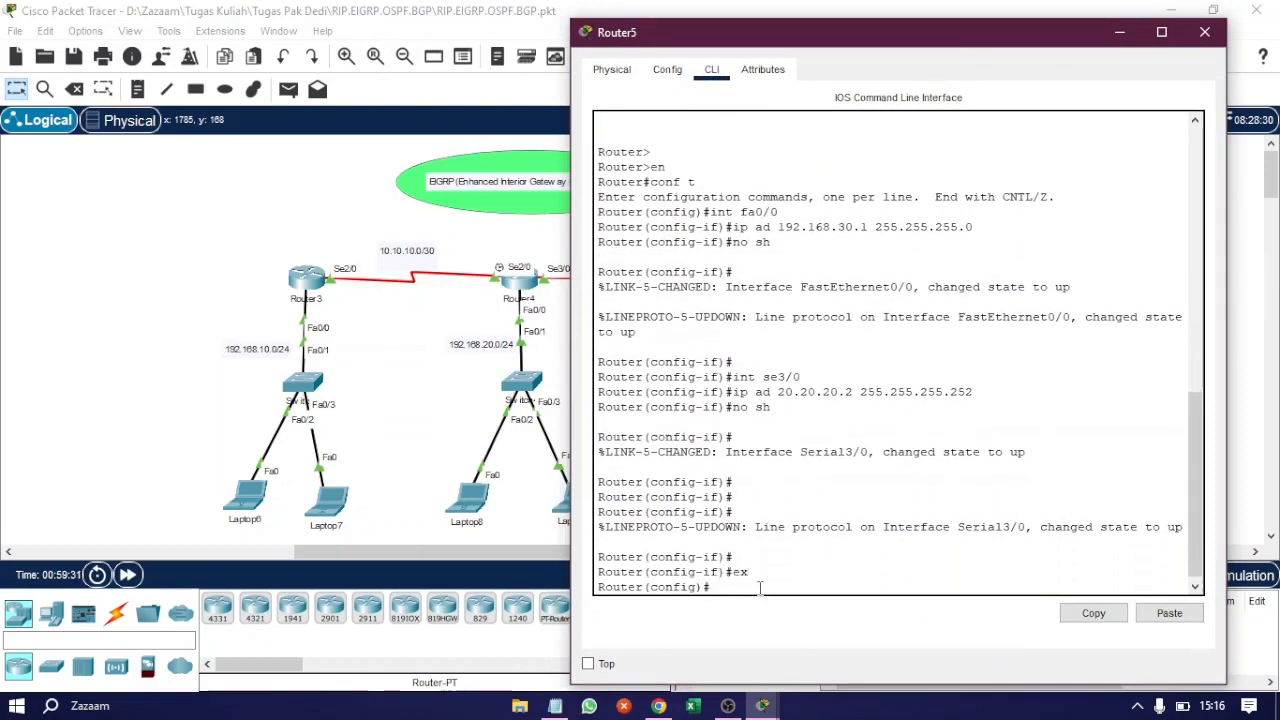
left_click_drag(728, 42, 876, 42)
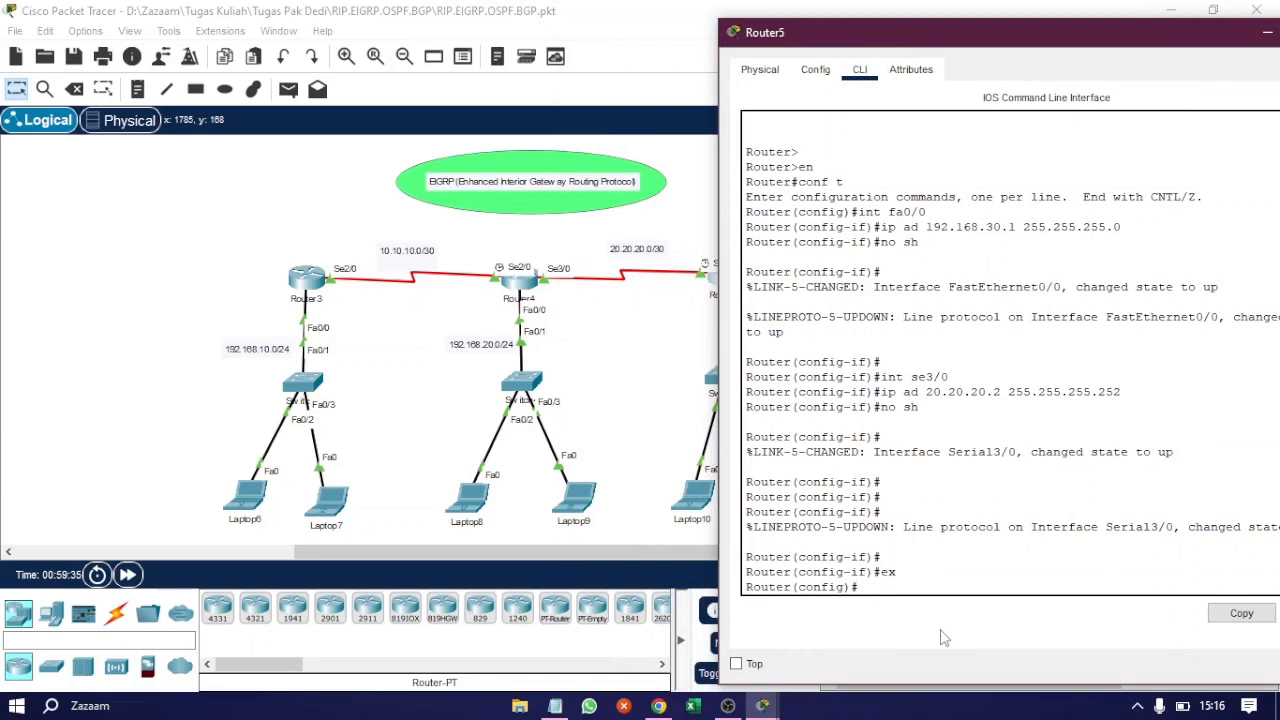
type("router eigrp 1")
key("Return")
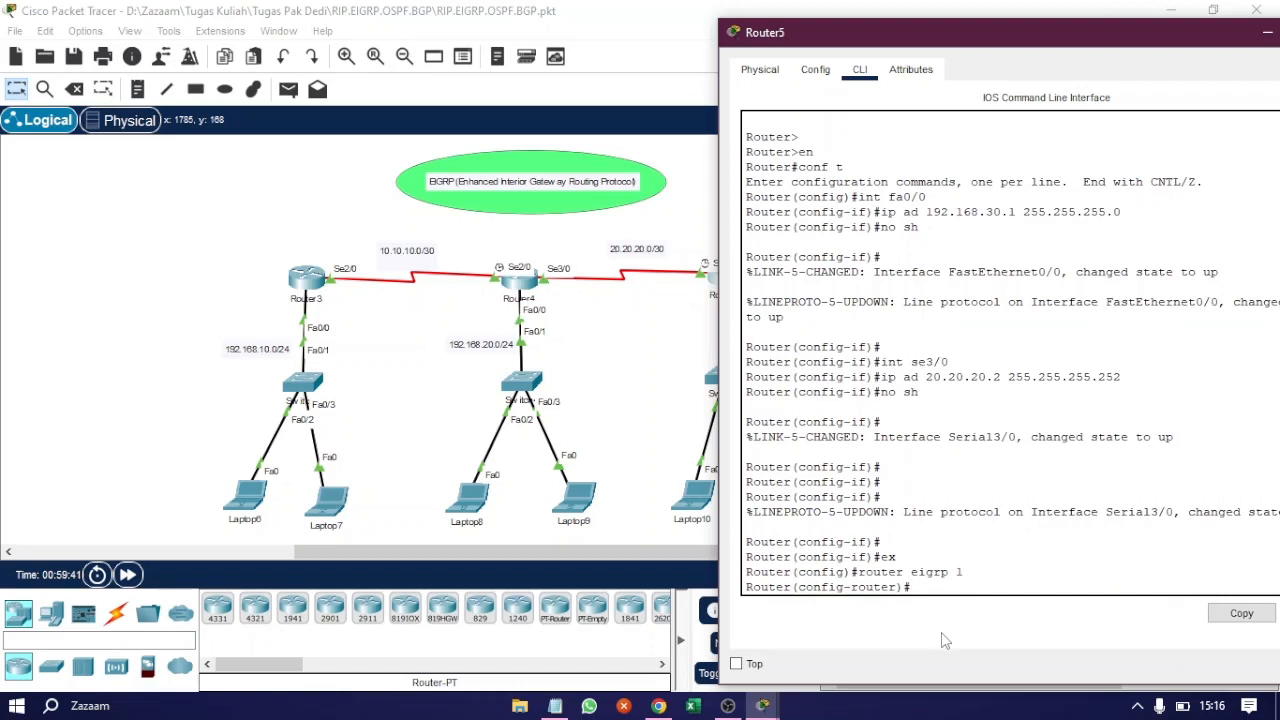
Step: Advertise network 20.20.20.0 with wildcard mask 0.0.0.3 in Router5's EIGRP 1 process
type("net 20.20.20.0 0.0.0.3")
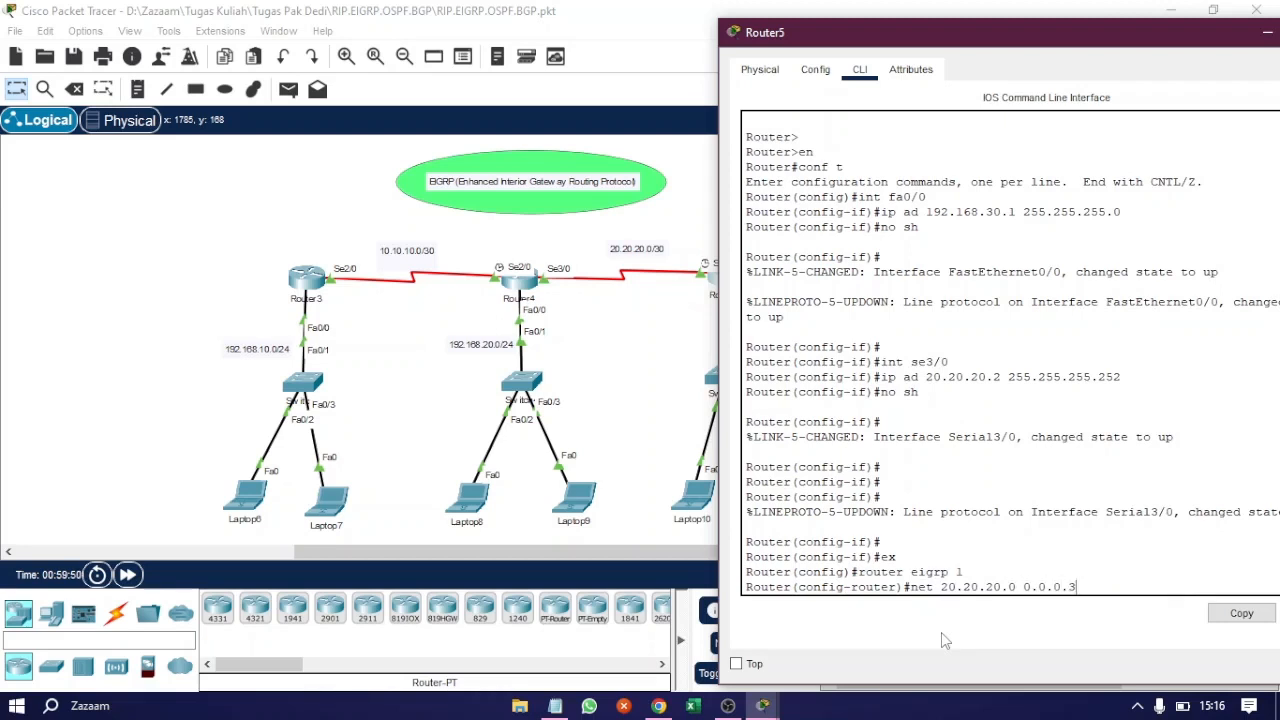
key("Return")
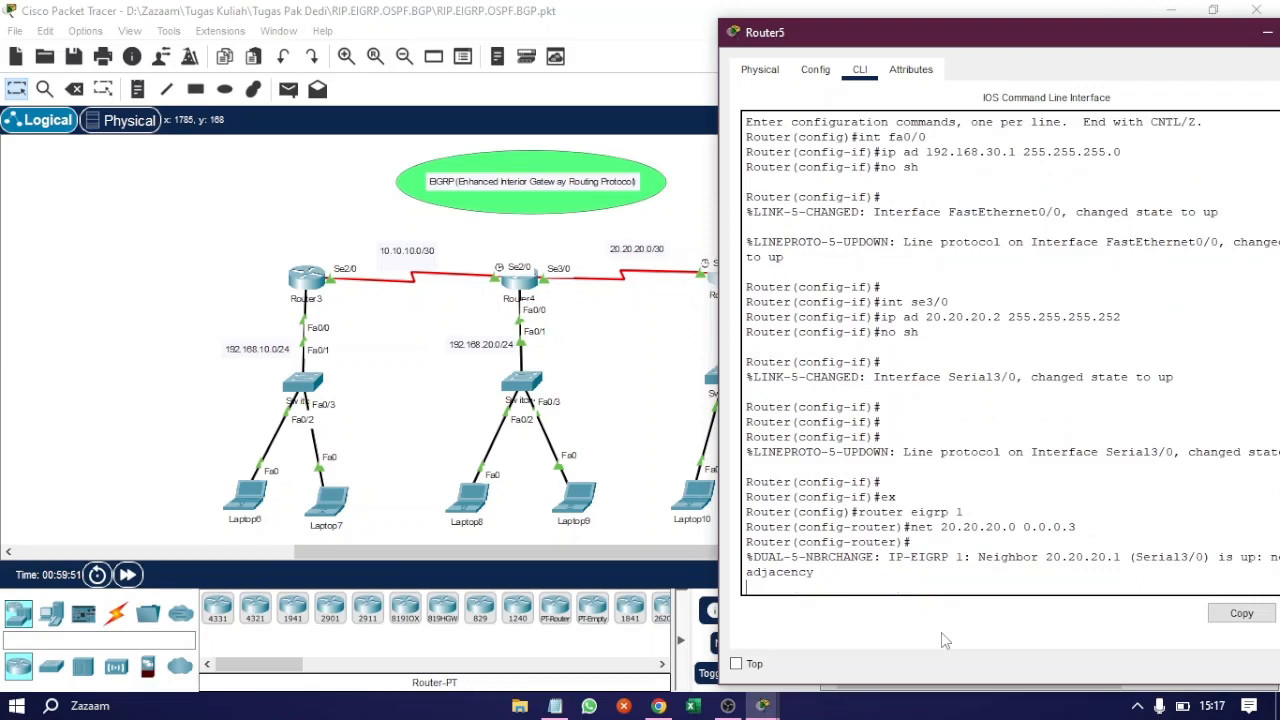
key("Return")
key("Return")
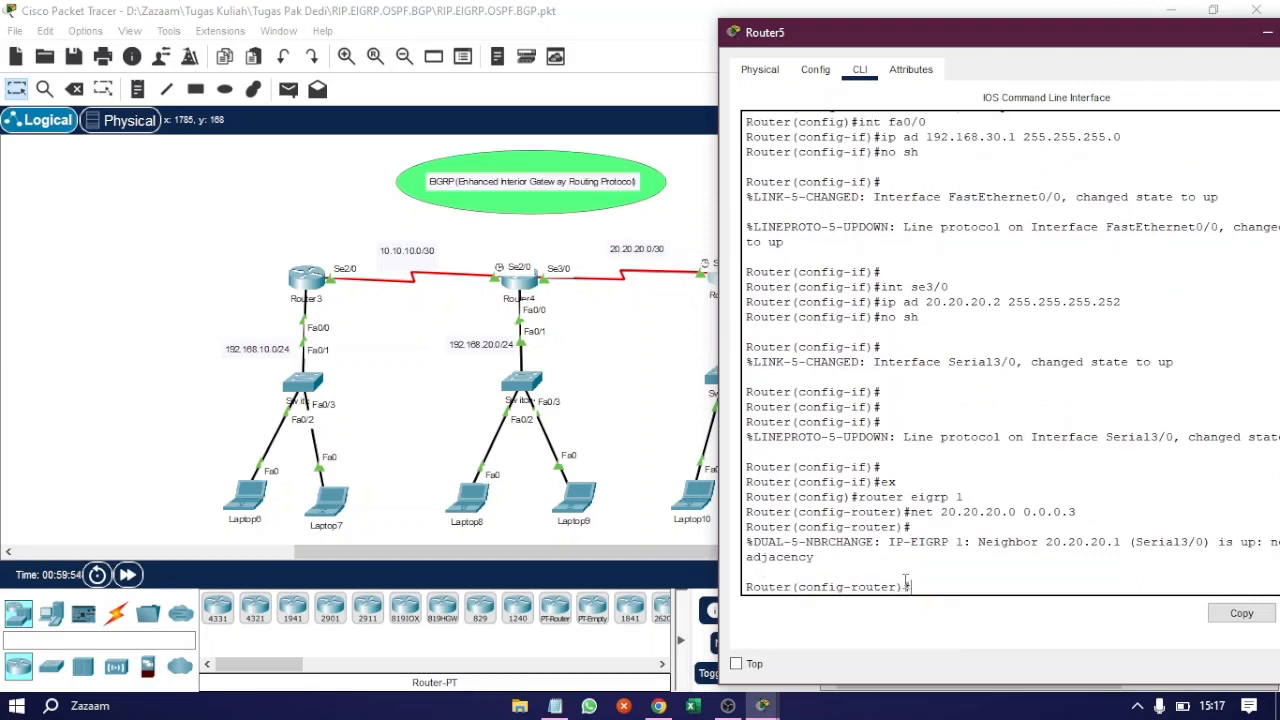
Step: Advertise network 192.168.30.0 with wildcard mask 0.0.0.255 in Router5's EIGRP 1 process
type("net ")
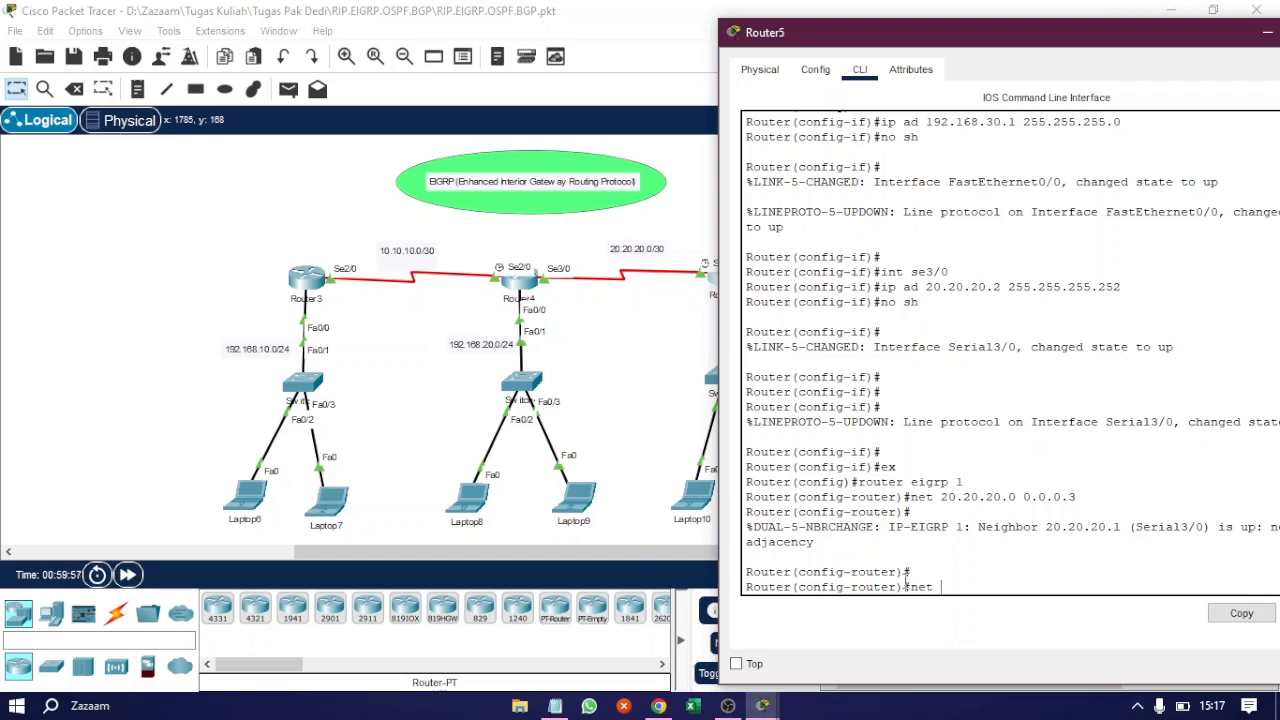
type("192.168.30.")
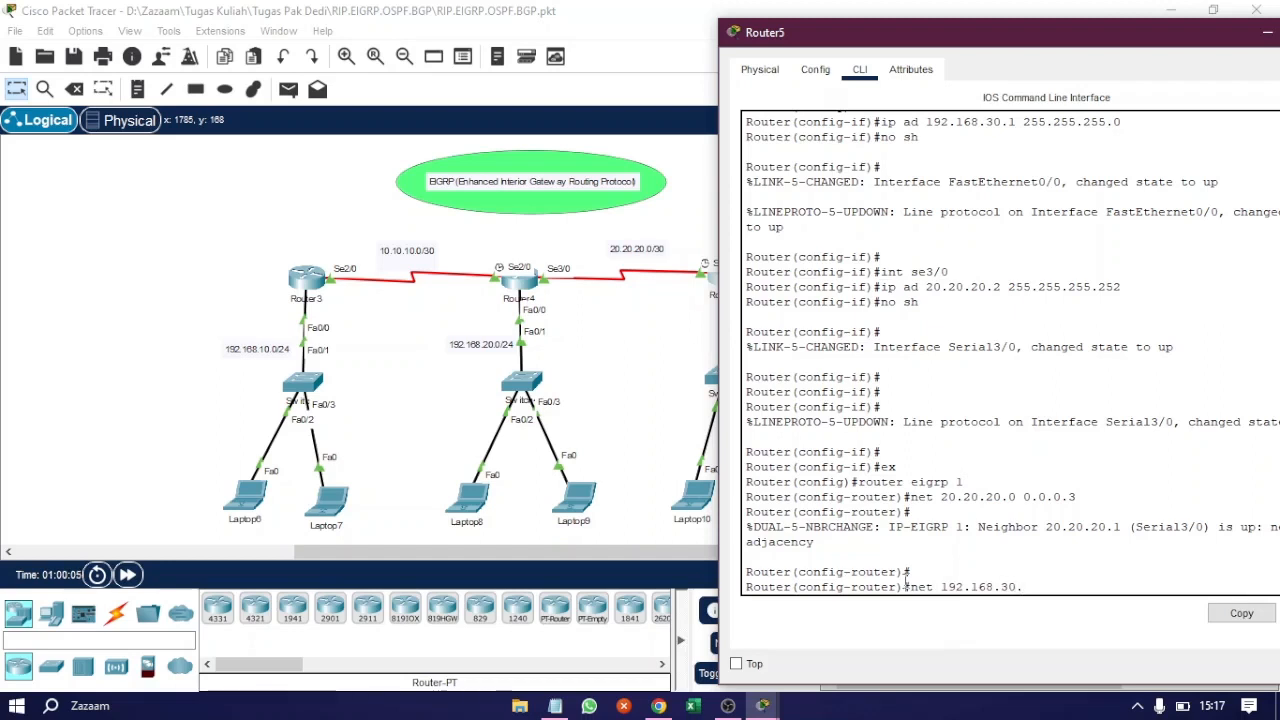
type("0 0.0")
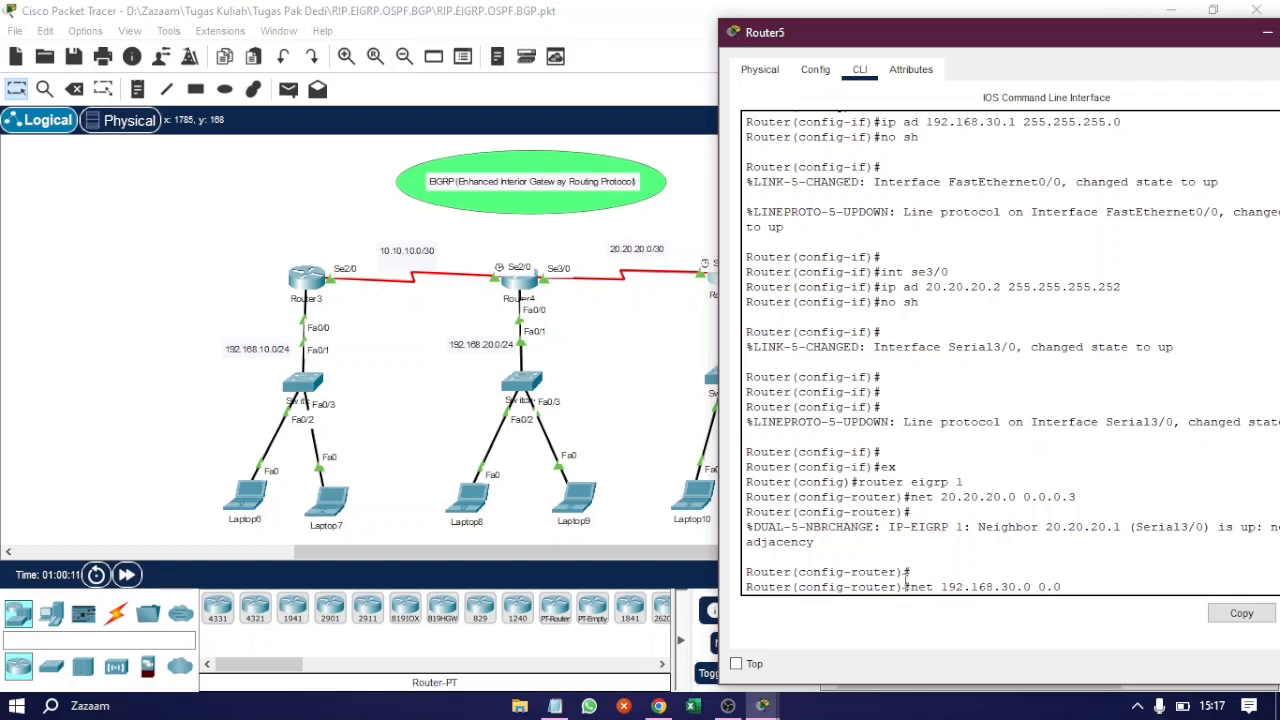
type(".0.")
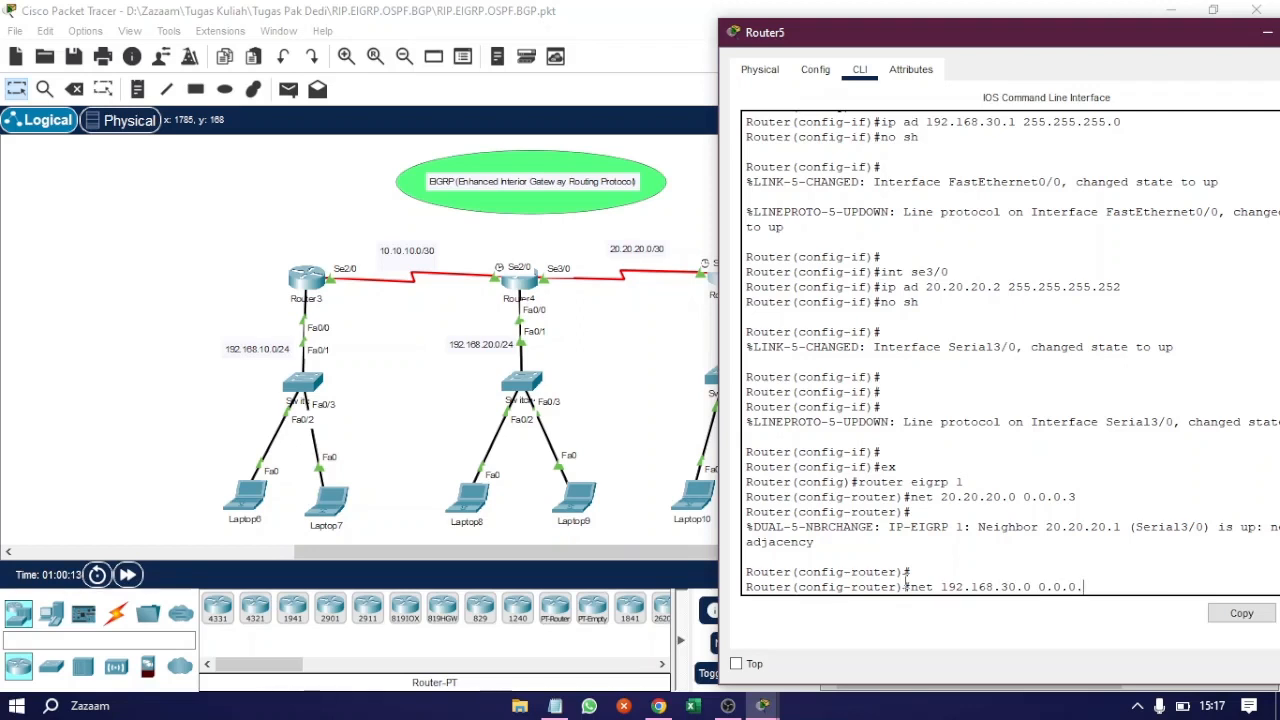
type("255")
key("Return")
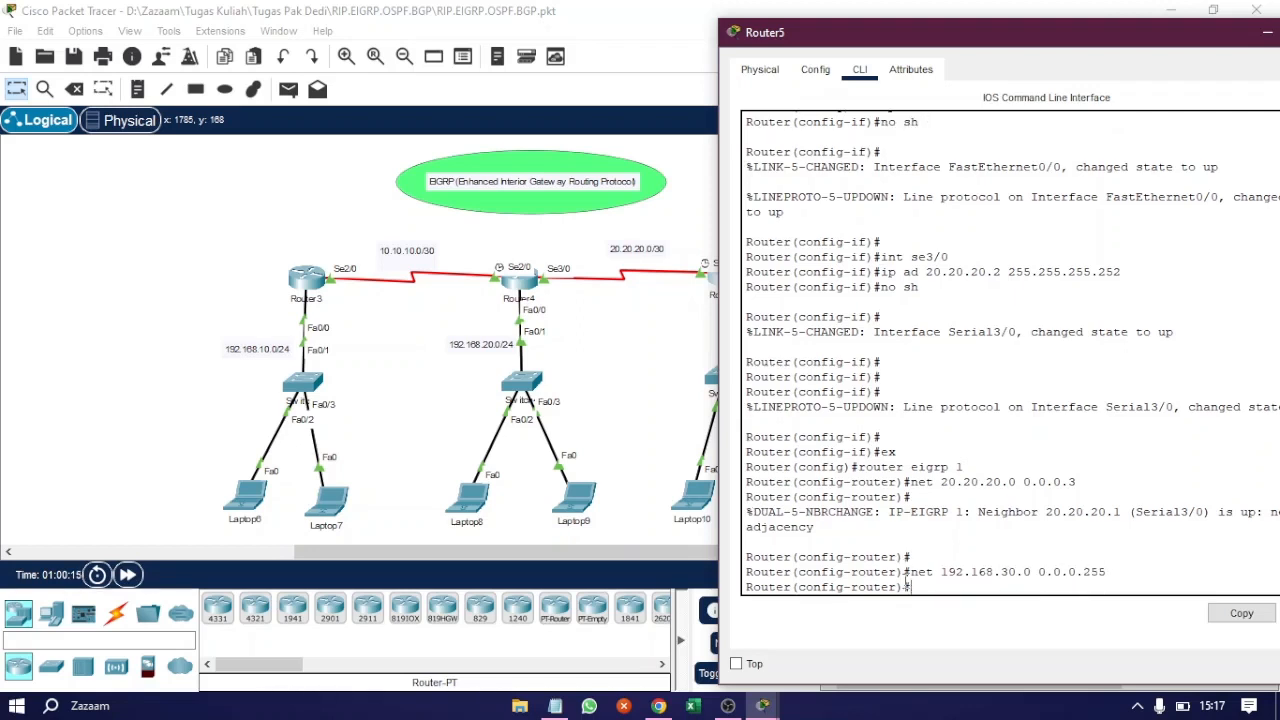
Step: Disable route summarization in Router5's EIGRP 1 process with no auto-summary
type("no au")
key("Tab")
key("Return")
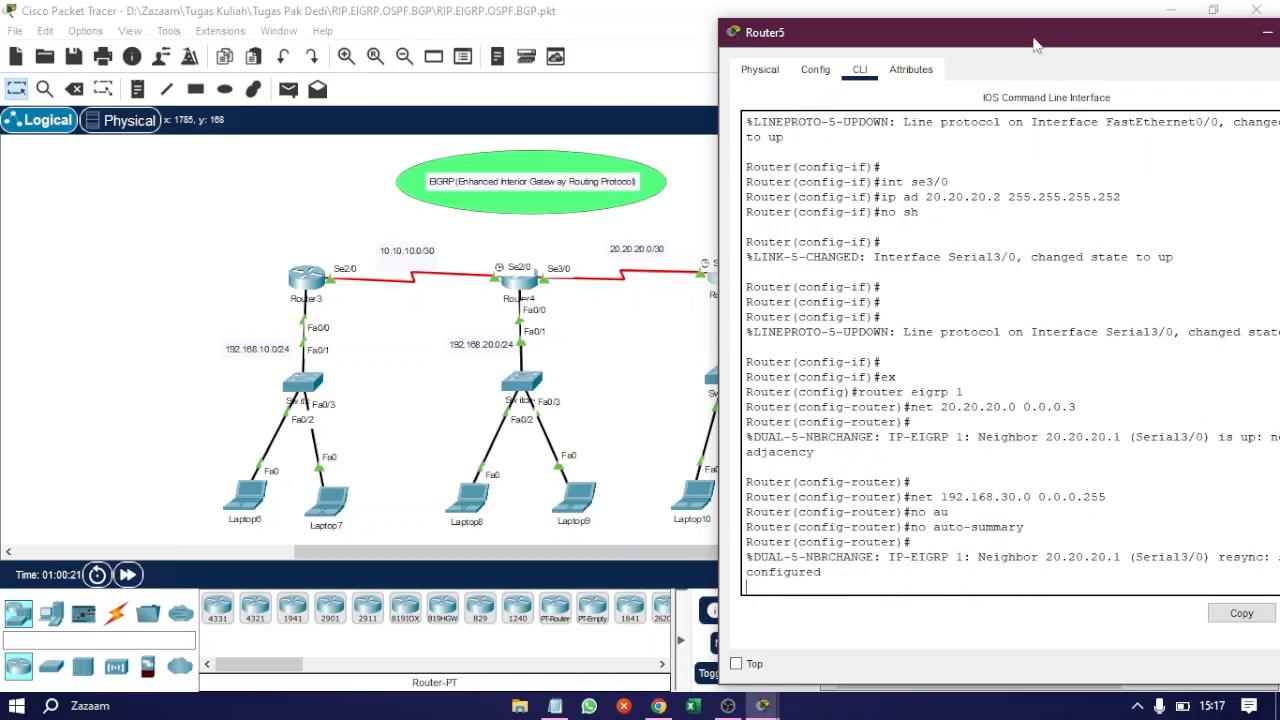
left_click_drag(981, 42, 876, 24)
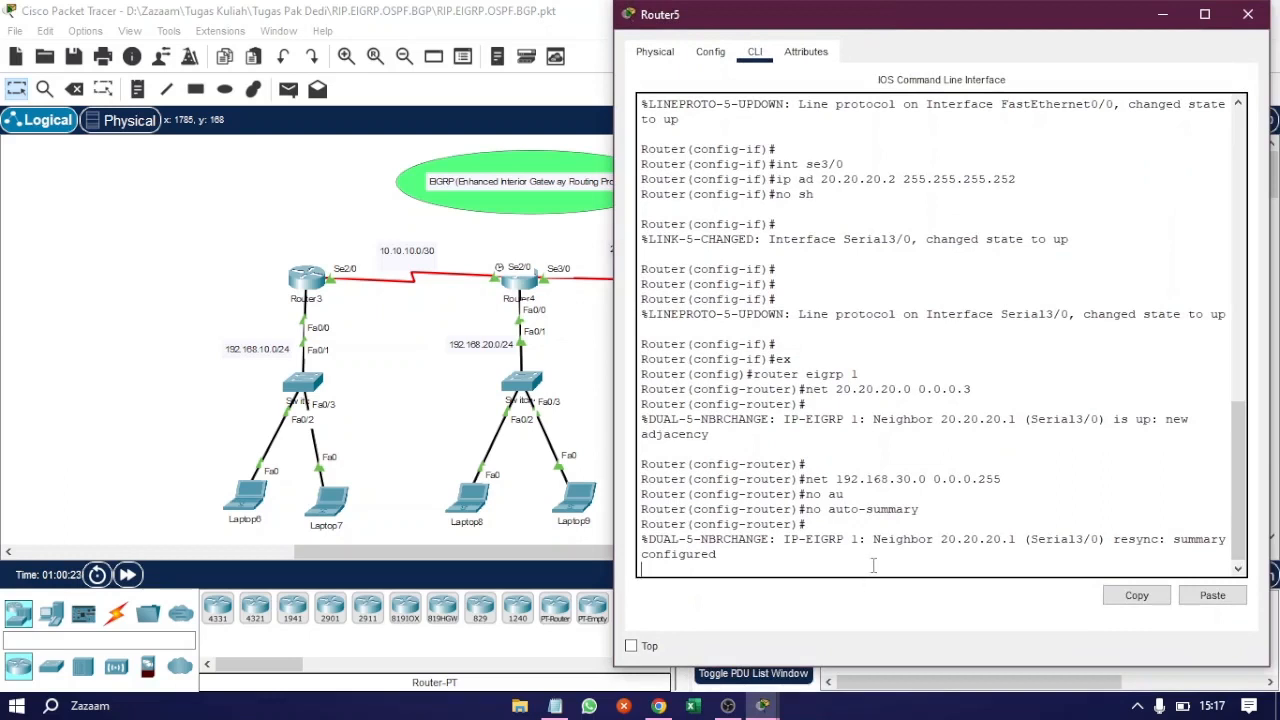
key("Return")
key("Return")
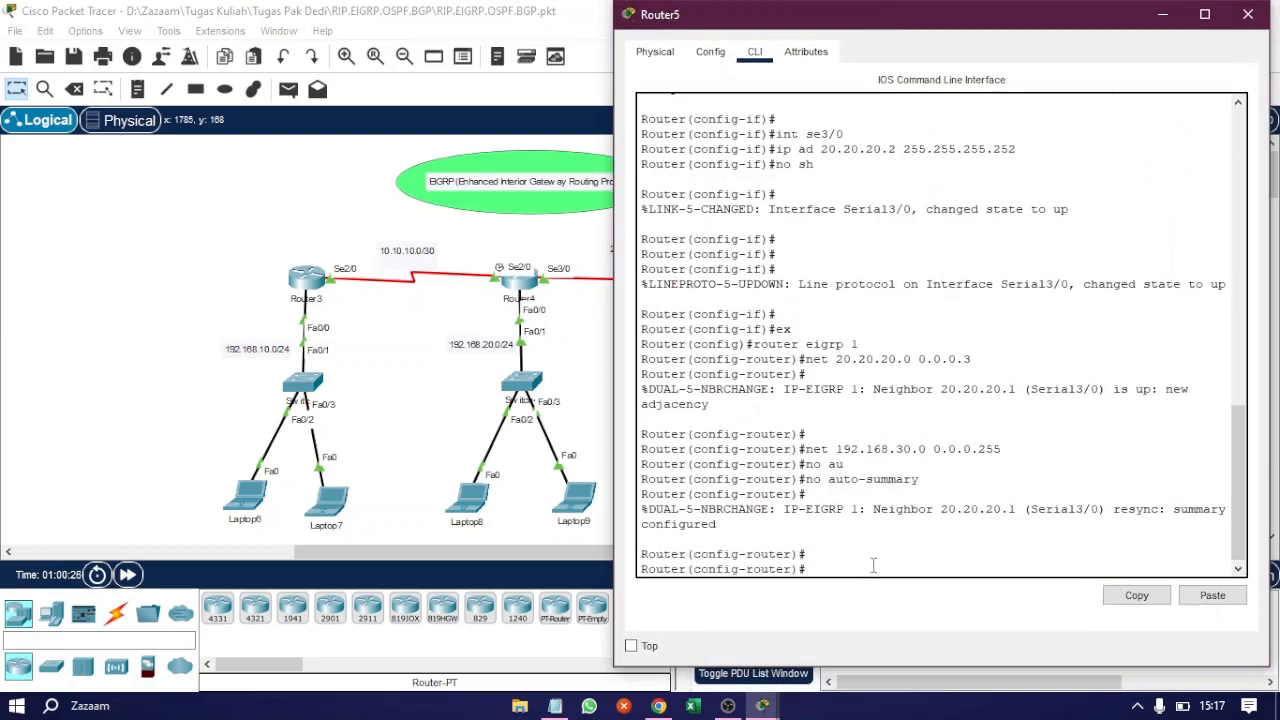
Step: Show Router5's IP routing table with "do sho ip rou" and inspect the EIGRP routes to 192.168.10.0/24 and 192.168.20.0/24
type("do s")
type("ho ip ro")
type("u")
key("Return")
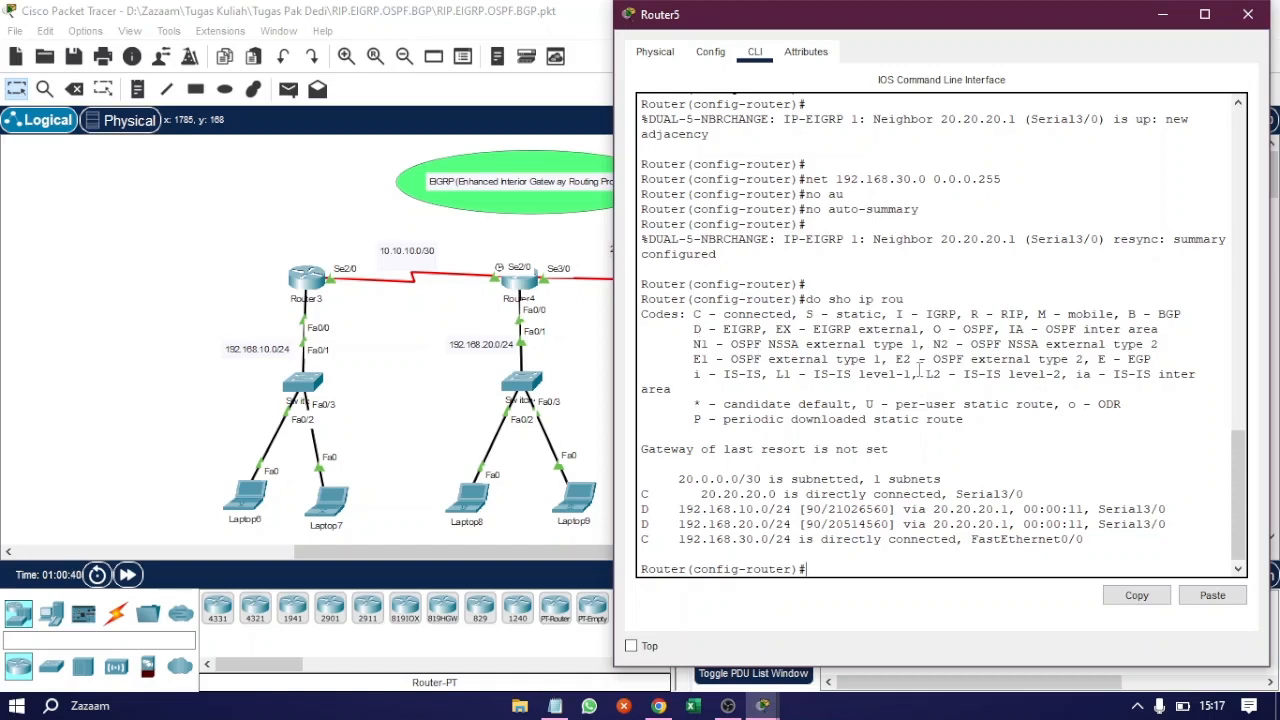
mouse_move(688, 332)
left_mouse_down()
mouse_move(762, 331)
mouse_move(703, 329)
left_mouse_up()
left_click_drag(640, 505, 1184, 522)
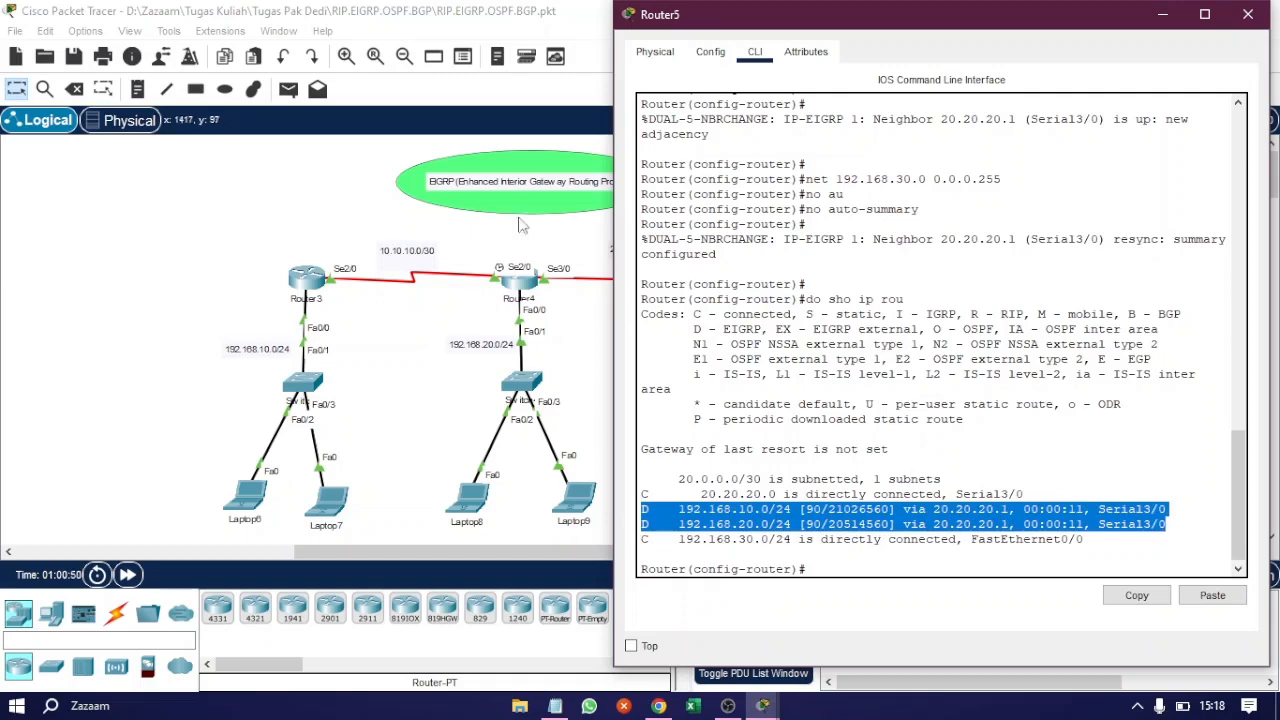
Step: Run "do sh ip rou" in Router4's command line and inspect its EIGRP routes to 192.168.10.0/24 and 192.168.30.0/24
left_click(521, 286)
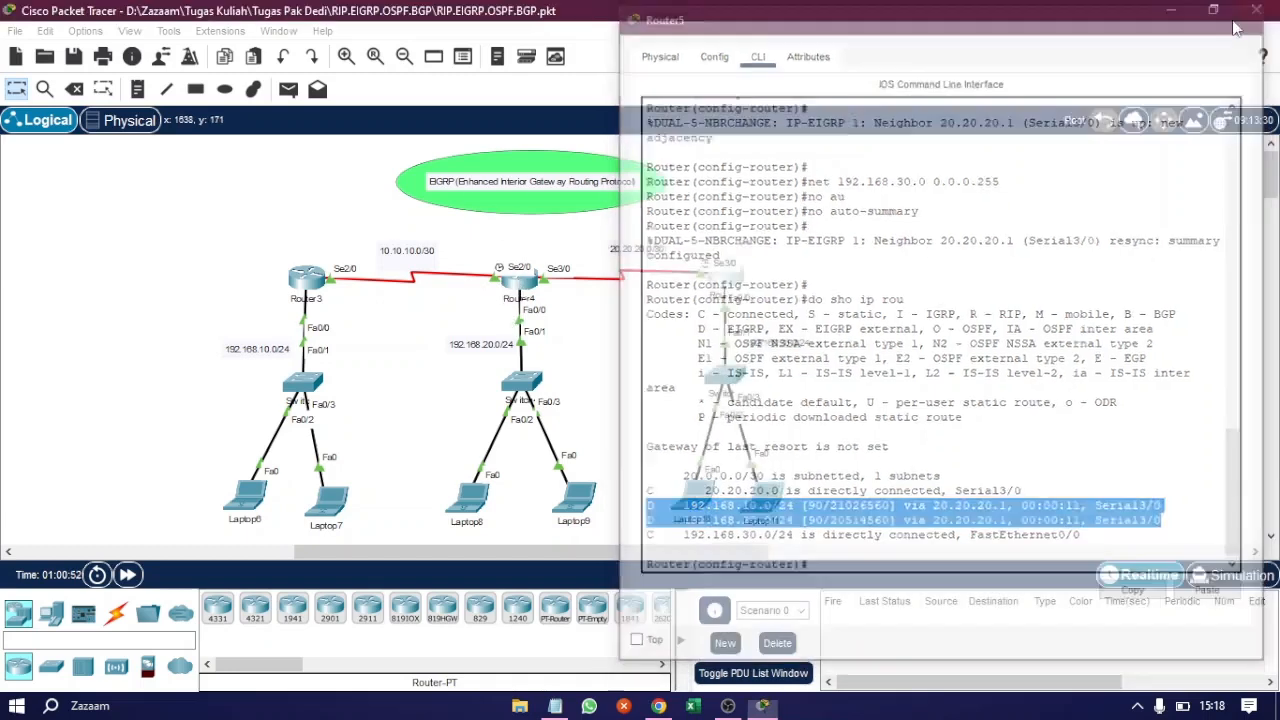
left_click(521, 286)
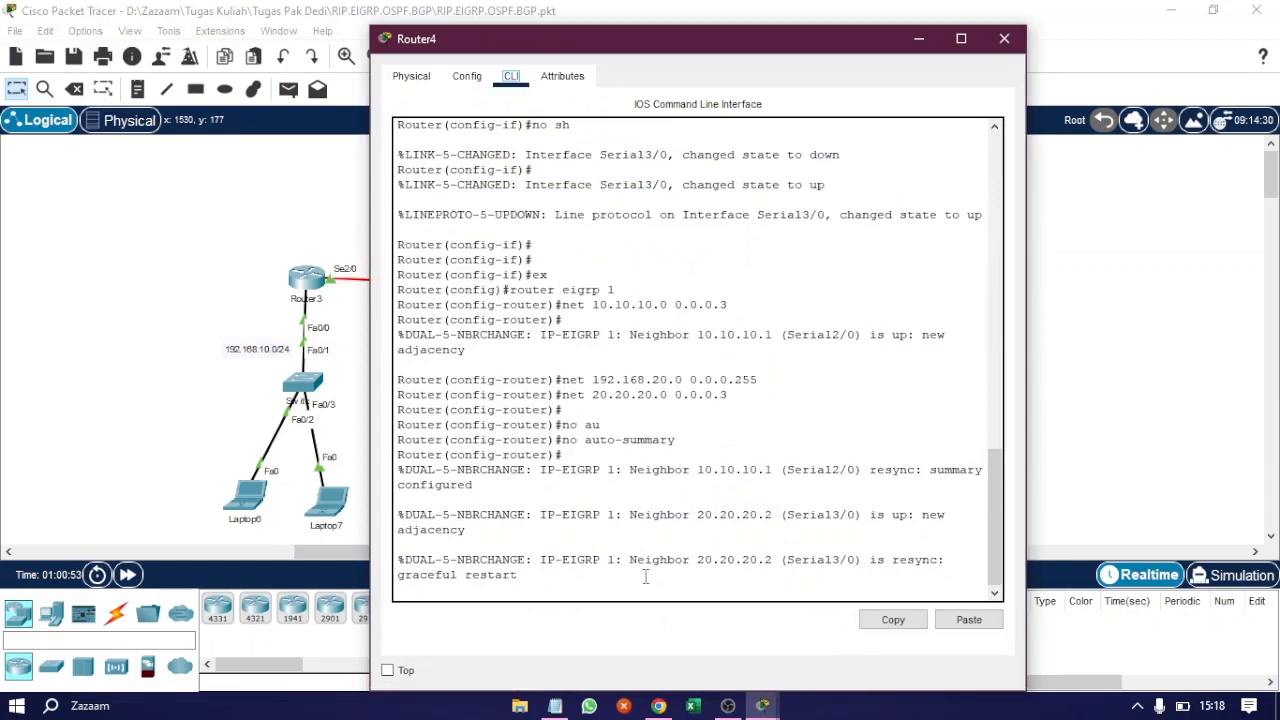
key("Return")
key("Return")
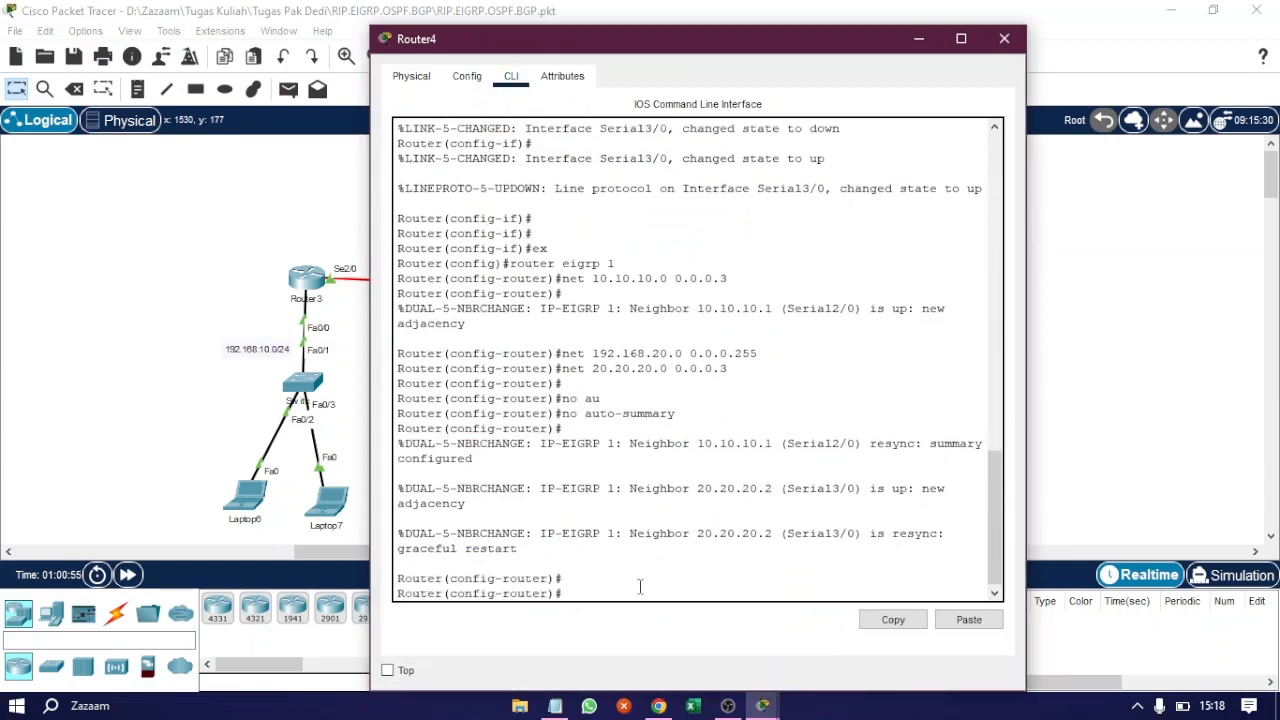
type("do sh ip rou")
key("Return")
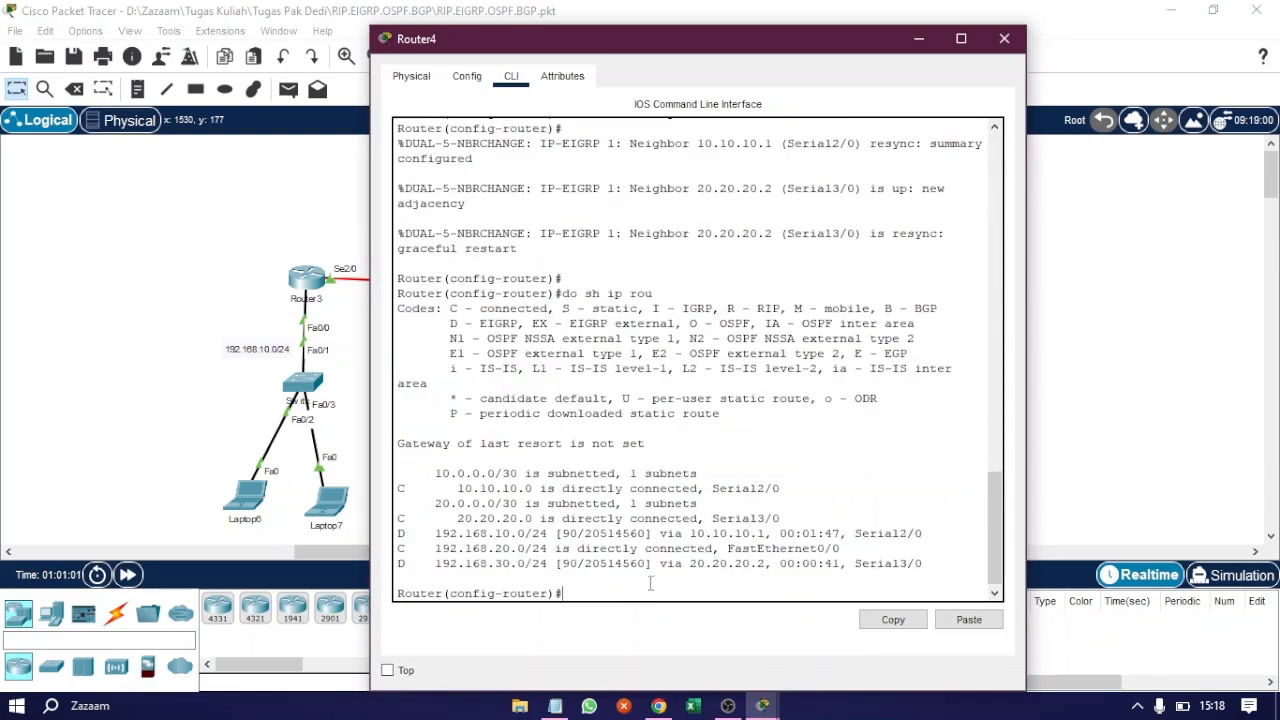
left_click_drag(399, 533, 940, 535)
left_click_drag(400, 563, 931, 563)
left_click(718, 590)
left_click(1004, 39)
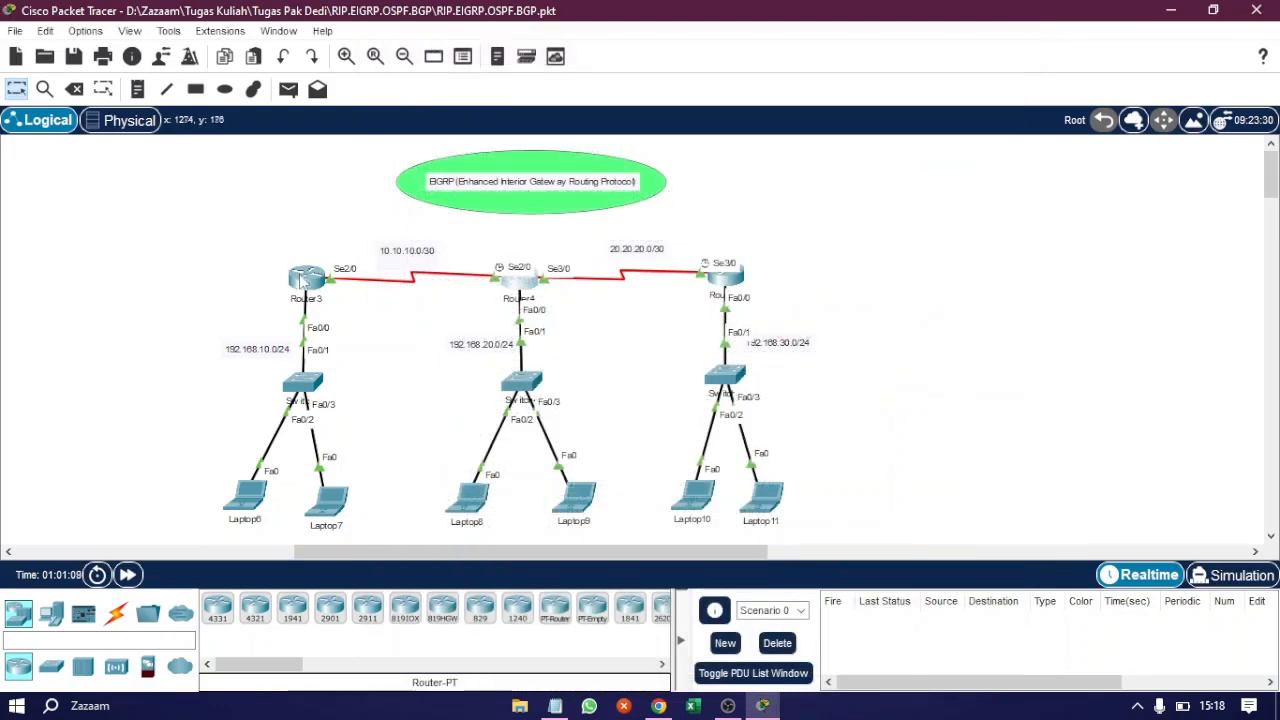
Step: Run "do sh ip rou" on Router3 and inspect its EIGRP routes to 20.20.20.0, 192.168.20.0/24 and 192.168.30.0/24
left_click(307, 279)
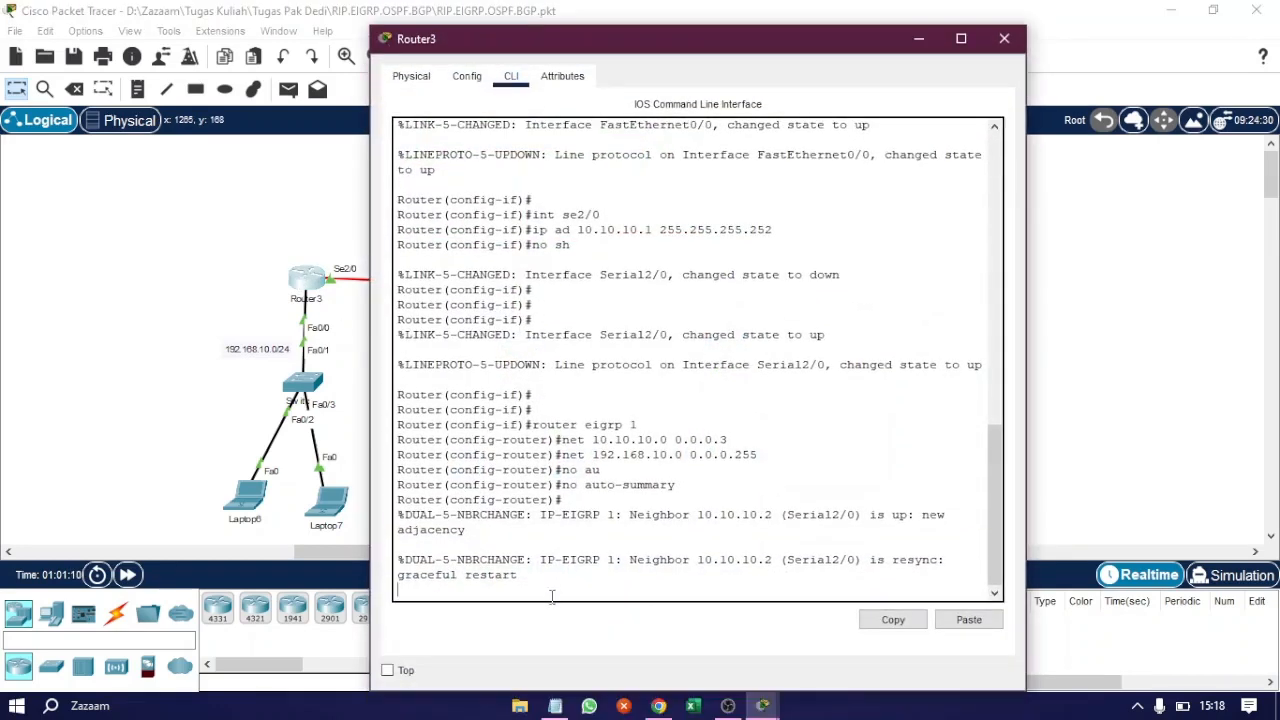
left_click(555, 597)
key("Return")
key("Return")
type("do ")
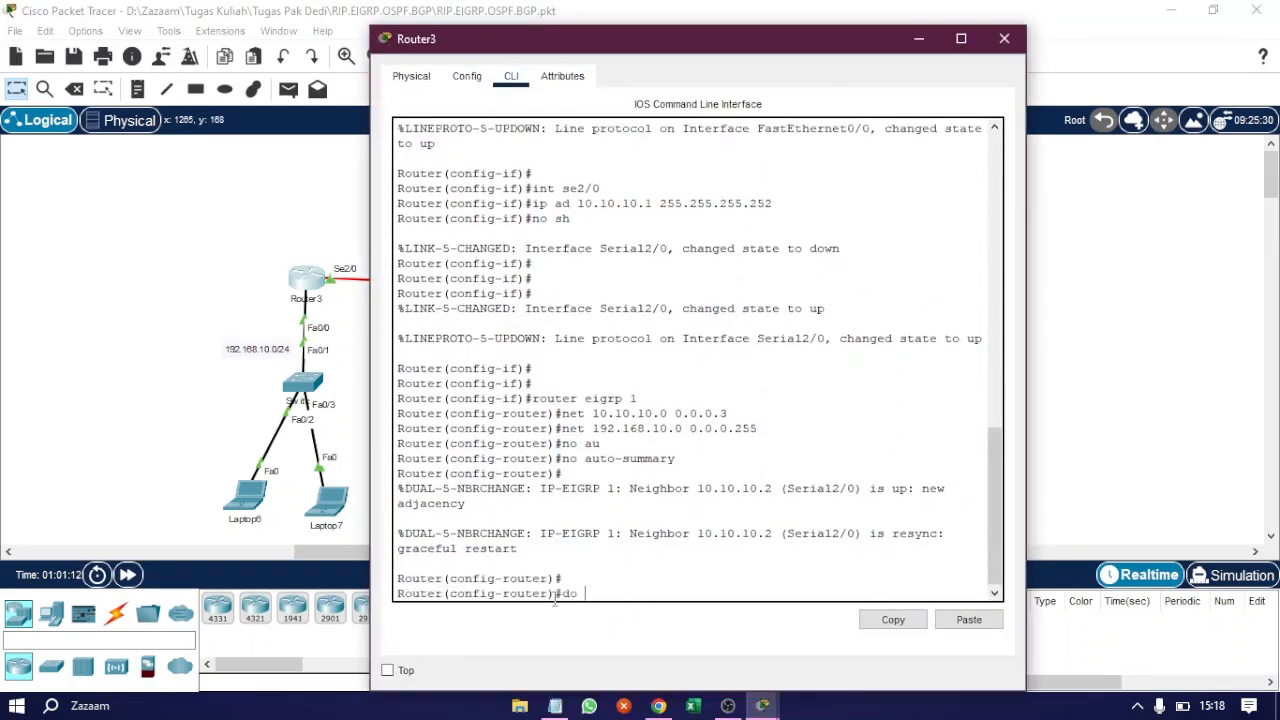
type("sh ip rou")
key("Return")
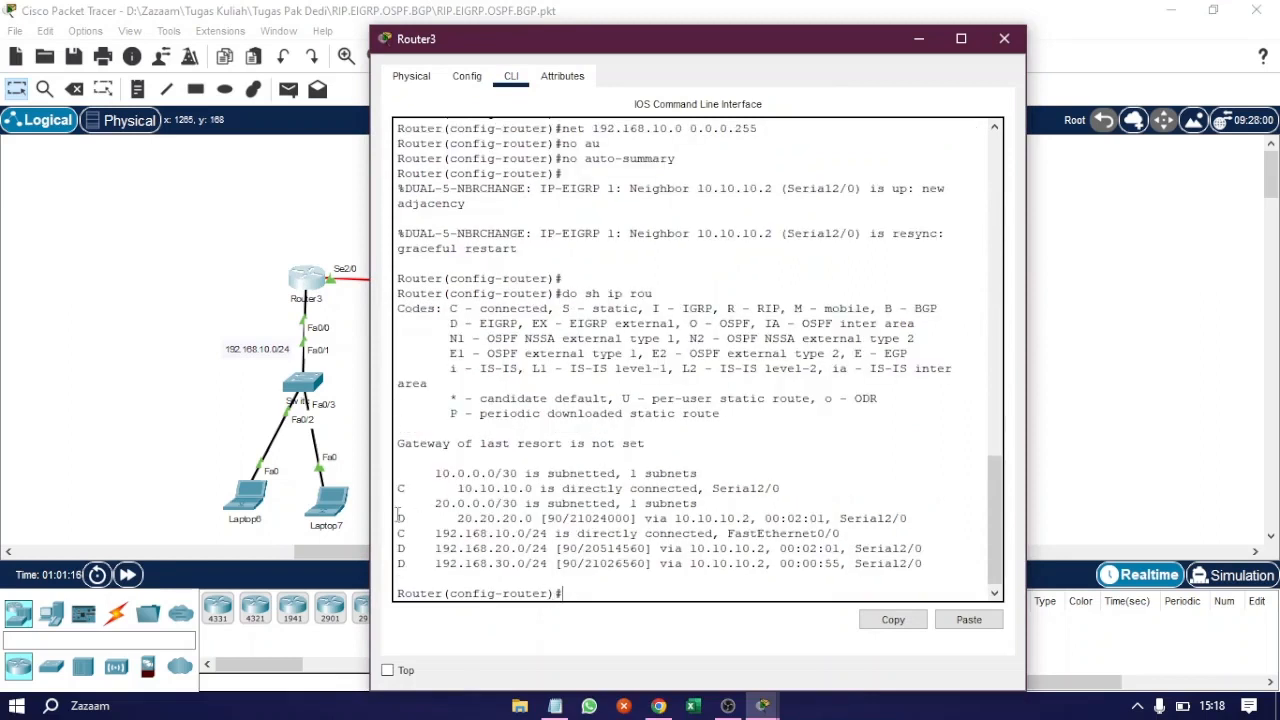
left_click_drag(398, 518, 936, 518)
left_click_drag(399, 549, 920, 548)
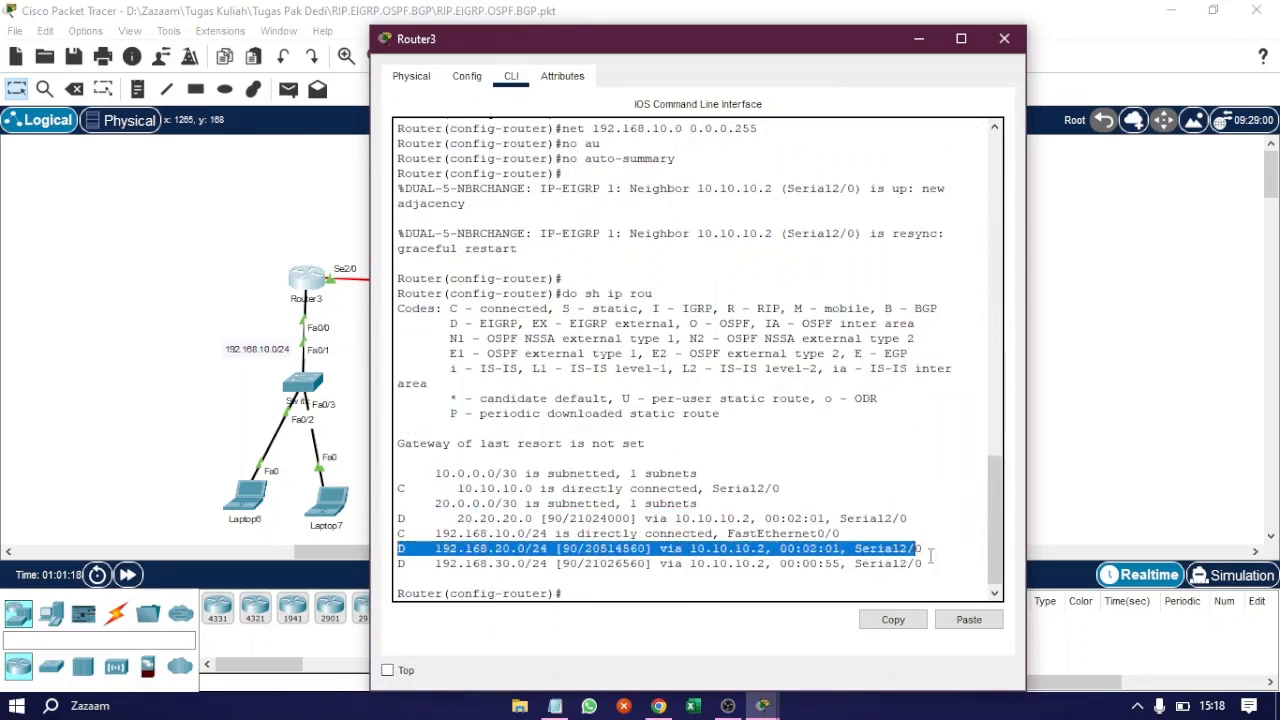
left_click_drag(400, 563, 918, 572)
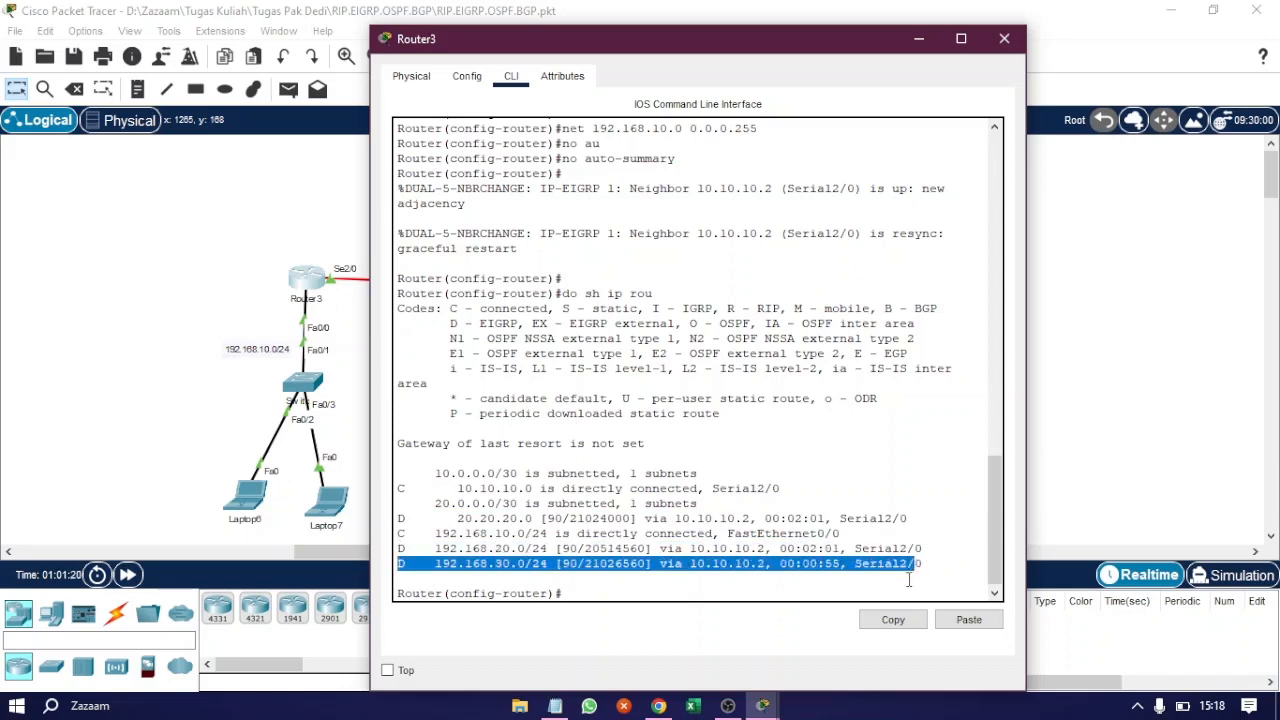
left_click(938, 570)
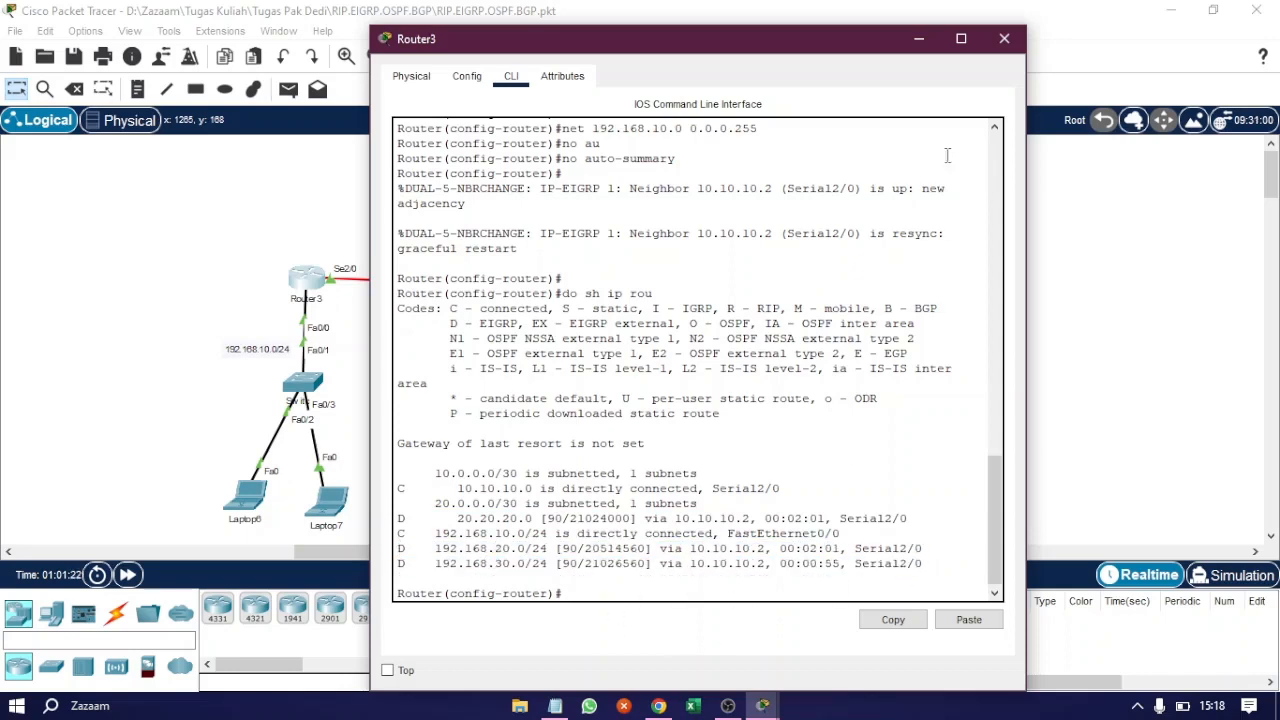
left_click(1003, 39)
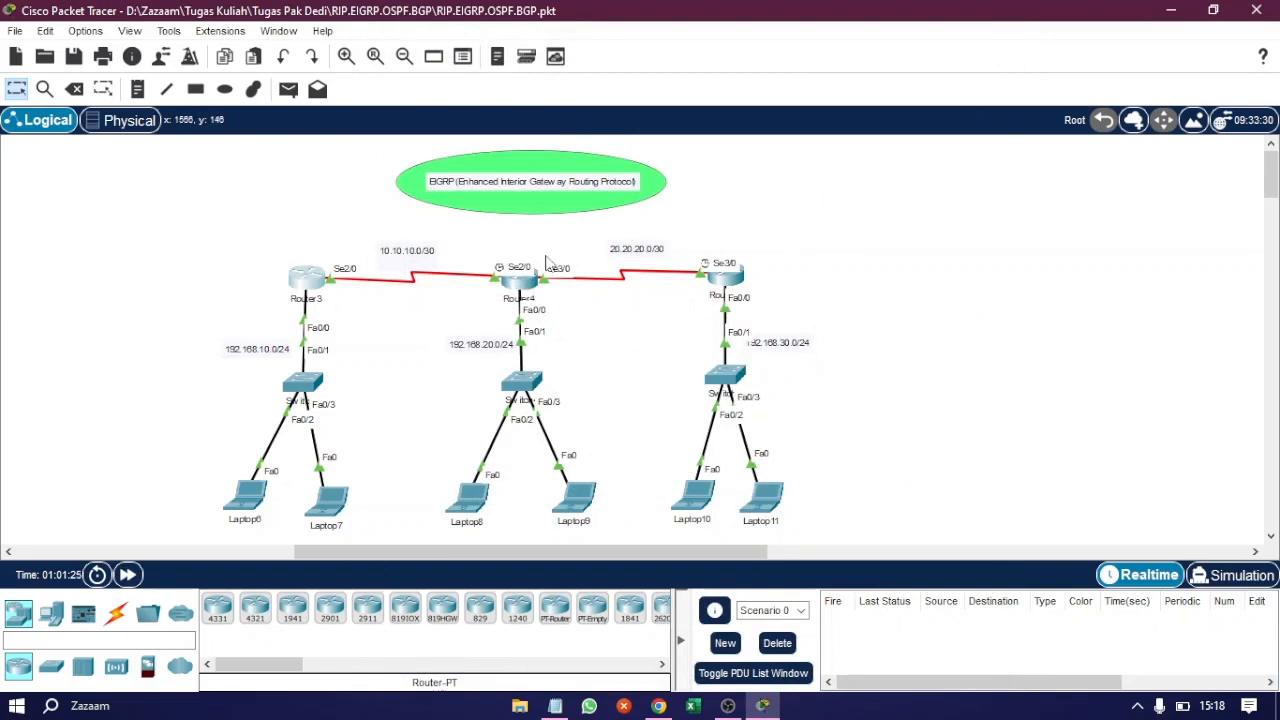
Step: Send simple test PDUs from Laptop6 to Laptop8 and Laptop9, firing the Laptop9 one again
key("p")
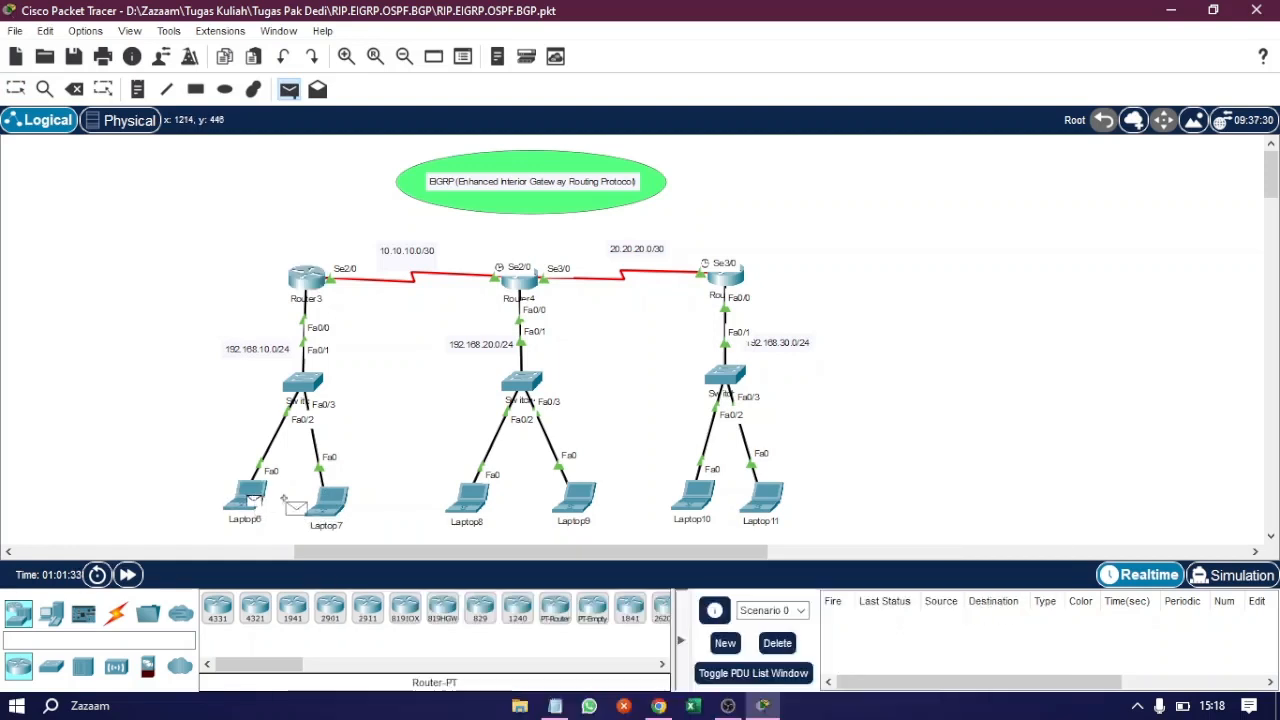
left_click(467, 498)
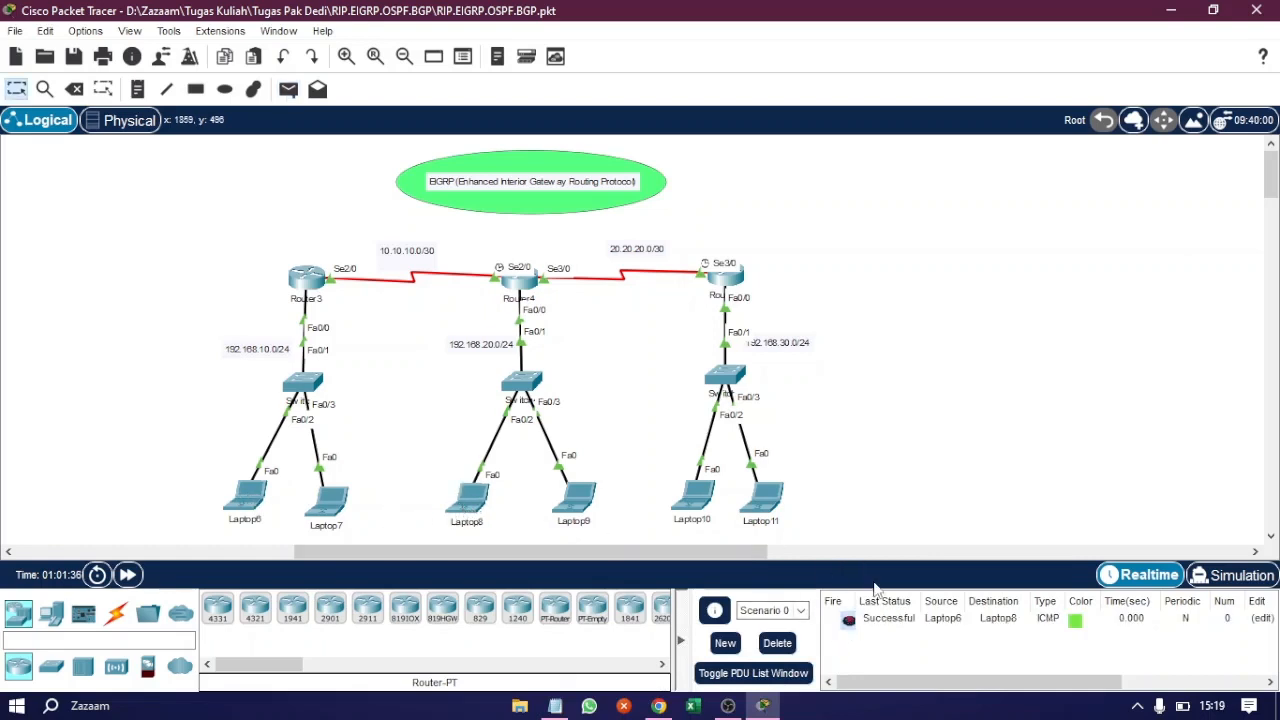
key("p")
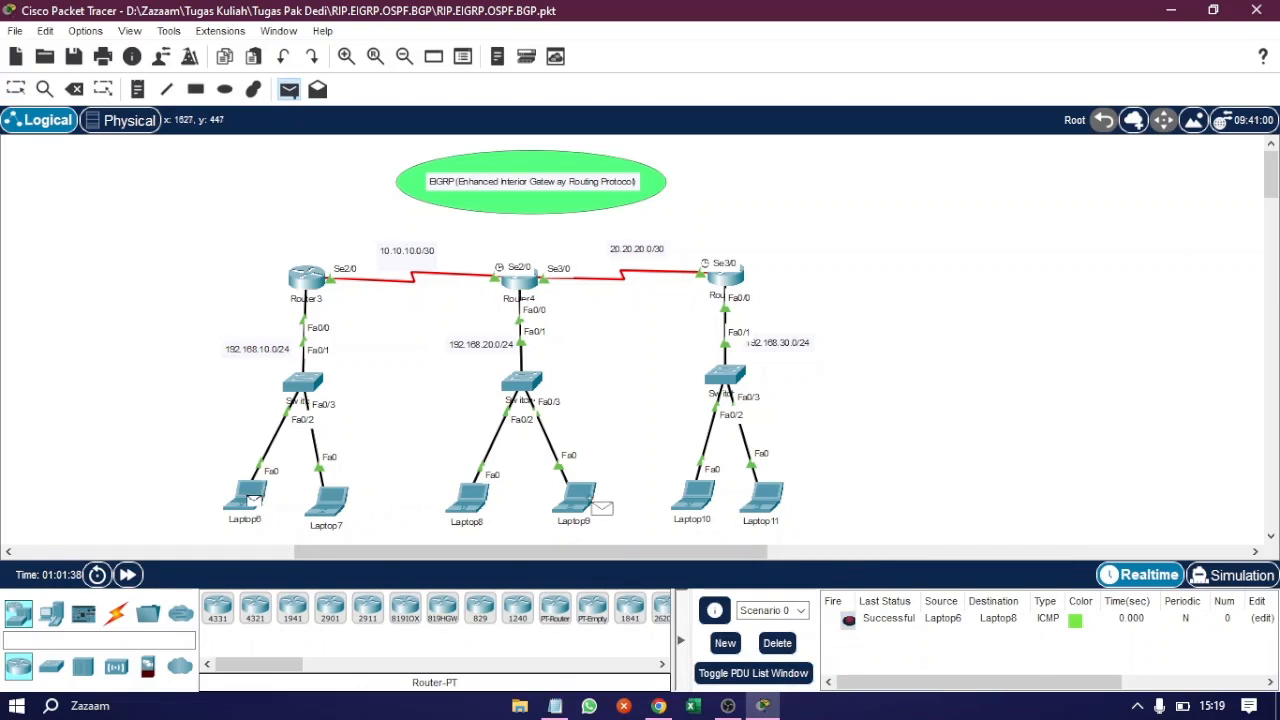
left_click(575, 497)
double_click(849, 640)
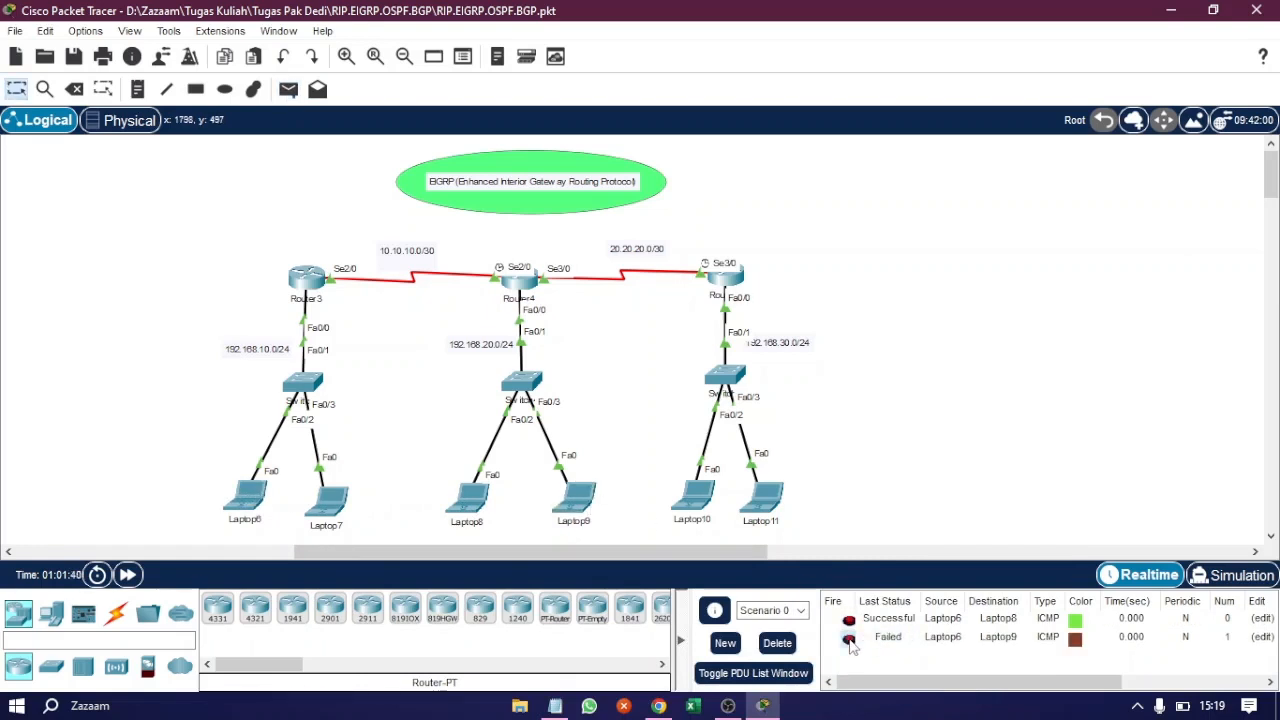
Step: Send simple test PDUs from Laptop6 to Laptop10 and Laptop11, firing each one again
left_click(288, 89)
left_click(248, 495)
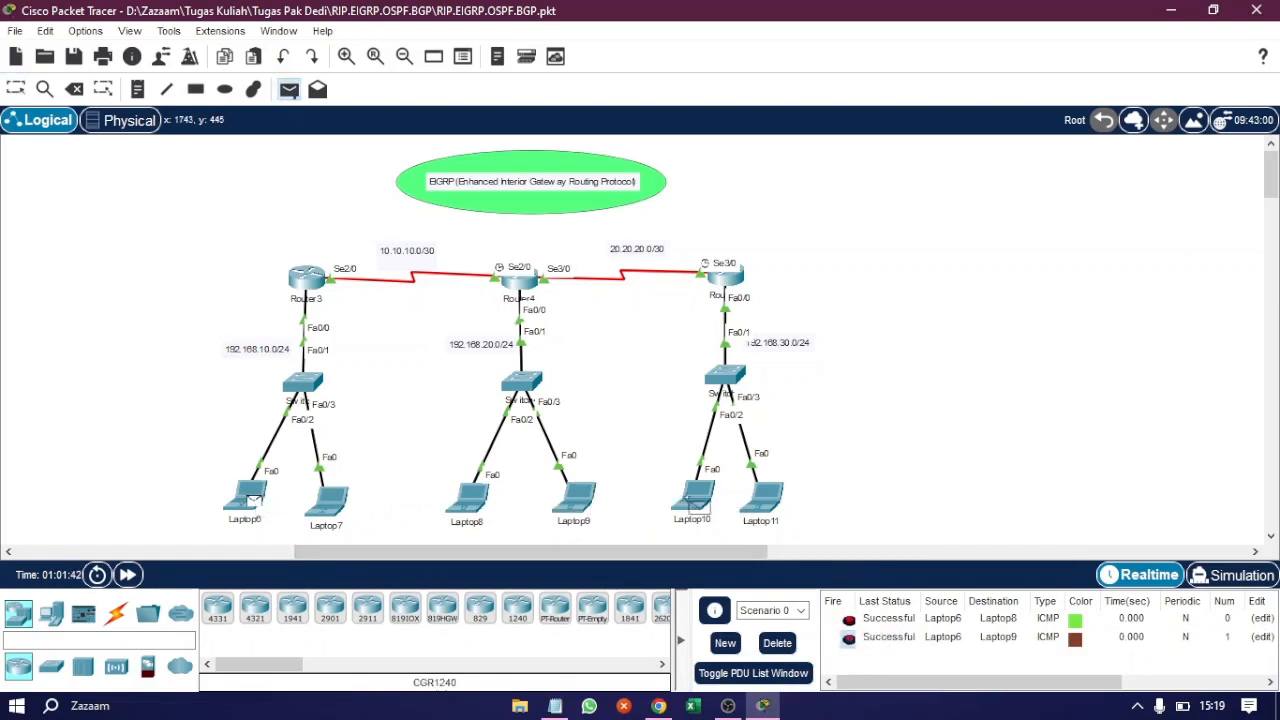
left_click(697, 500)
double_click(849, 657)
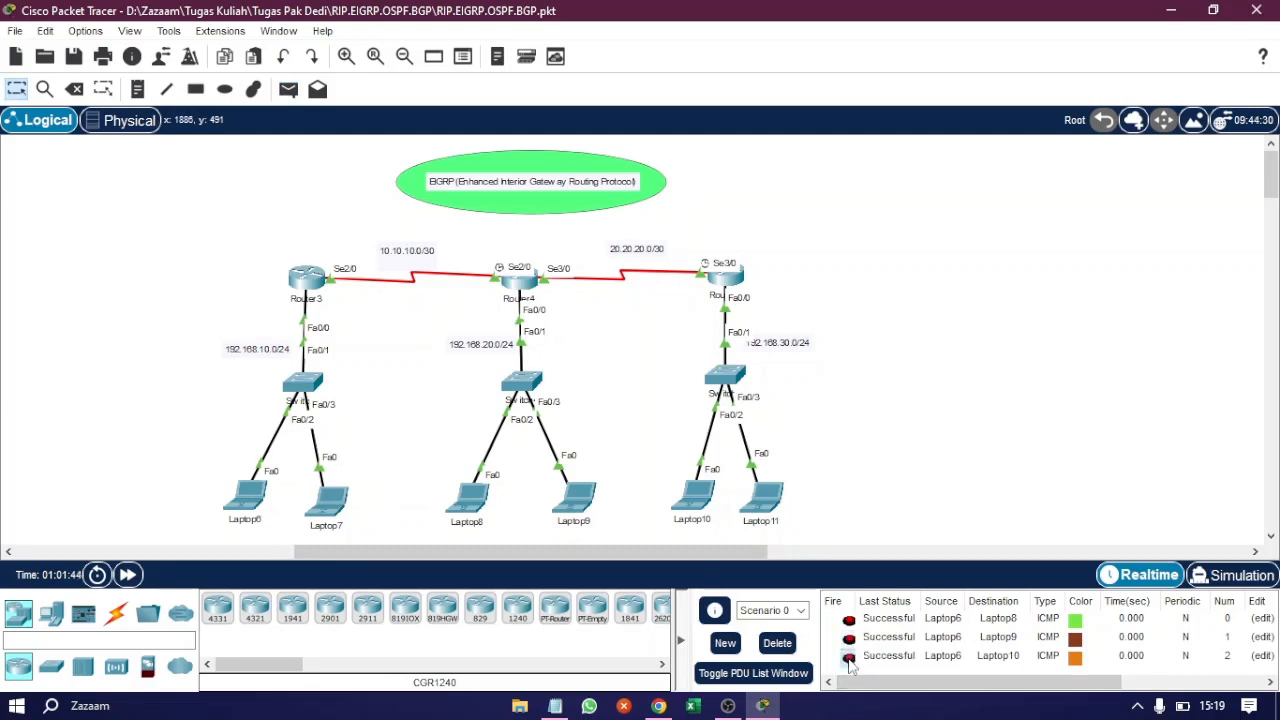
left_click(288, 89)
left_click(248, 495)
left_click(760, 500)
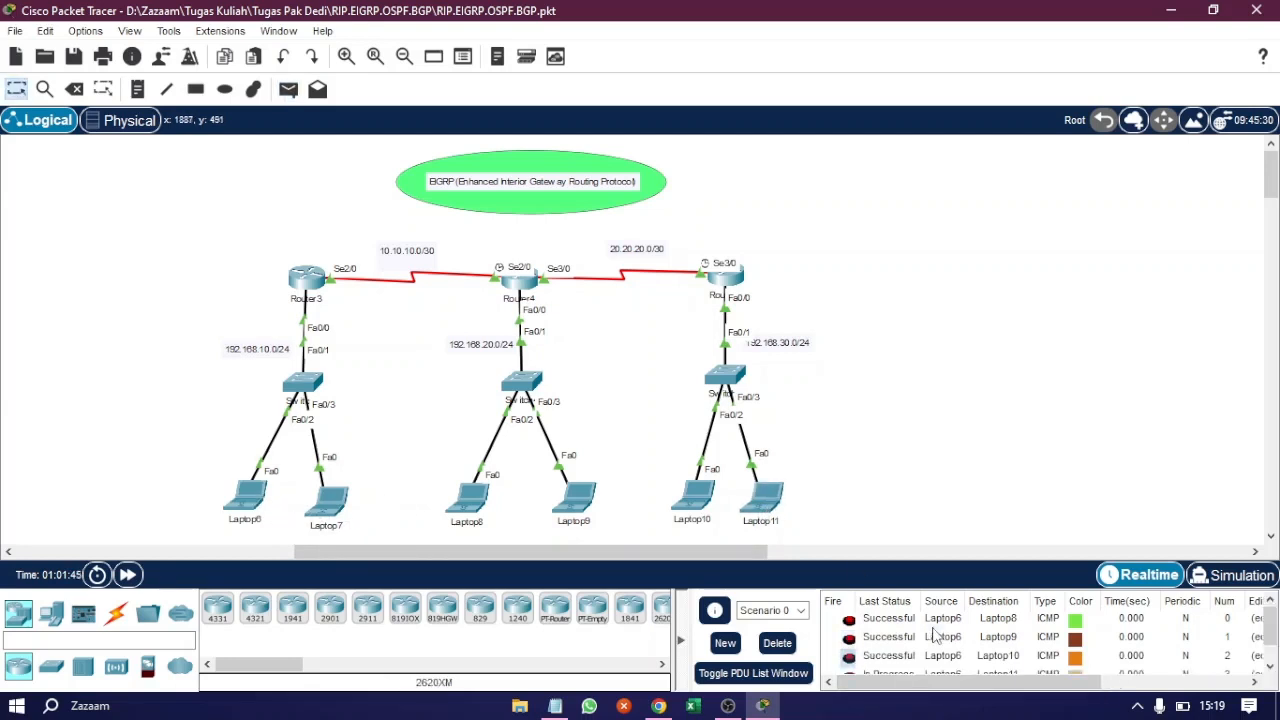
double_click(849, 657)
Step: Test connectivity from Laptop11 to Laptop9 with a simple PDU
left_click(288, 89)
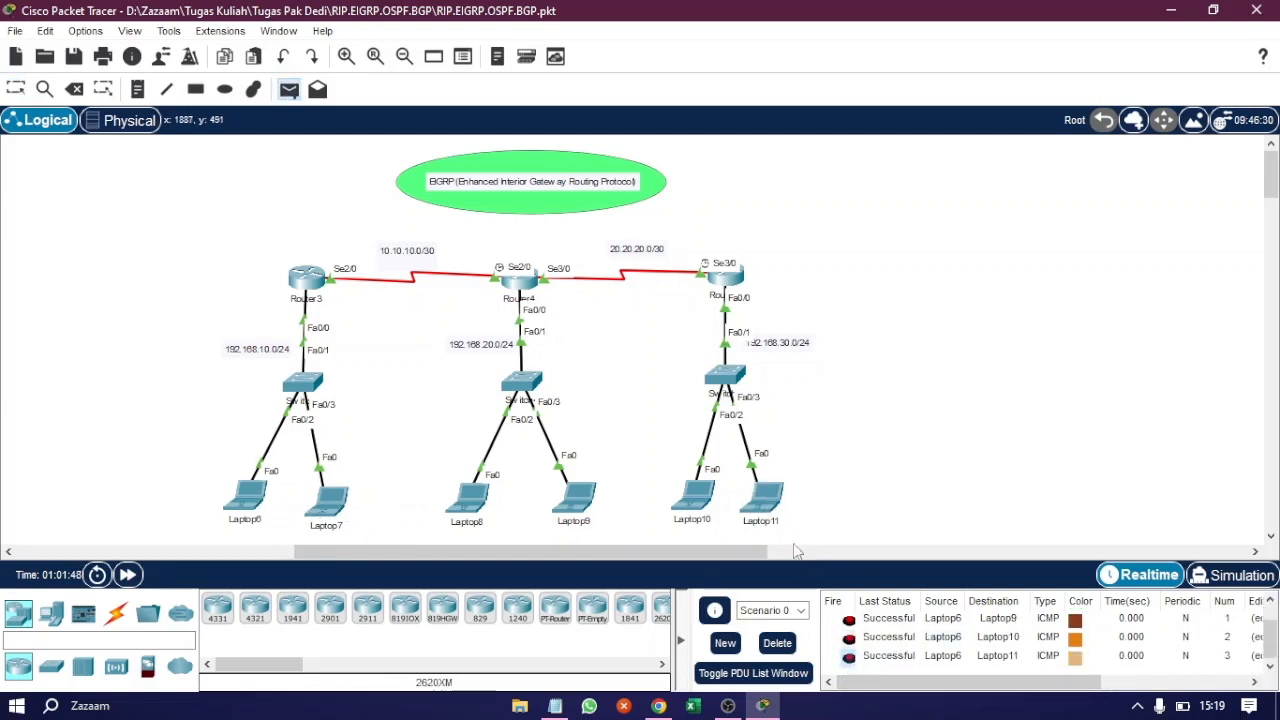
left_click(762, 497)
left_click(578, 498)
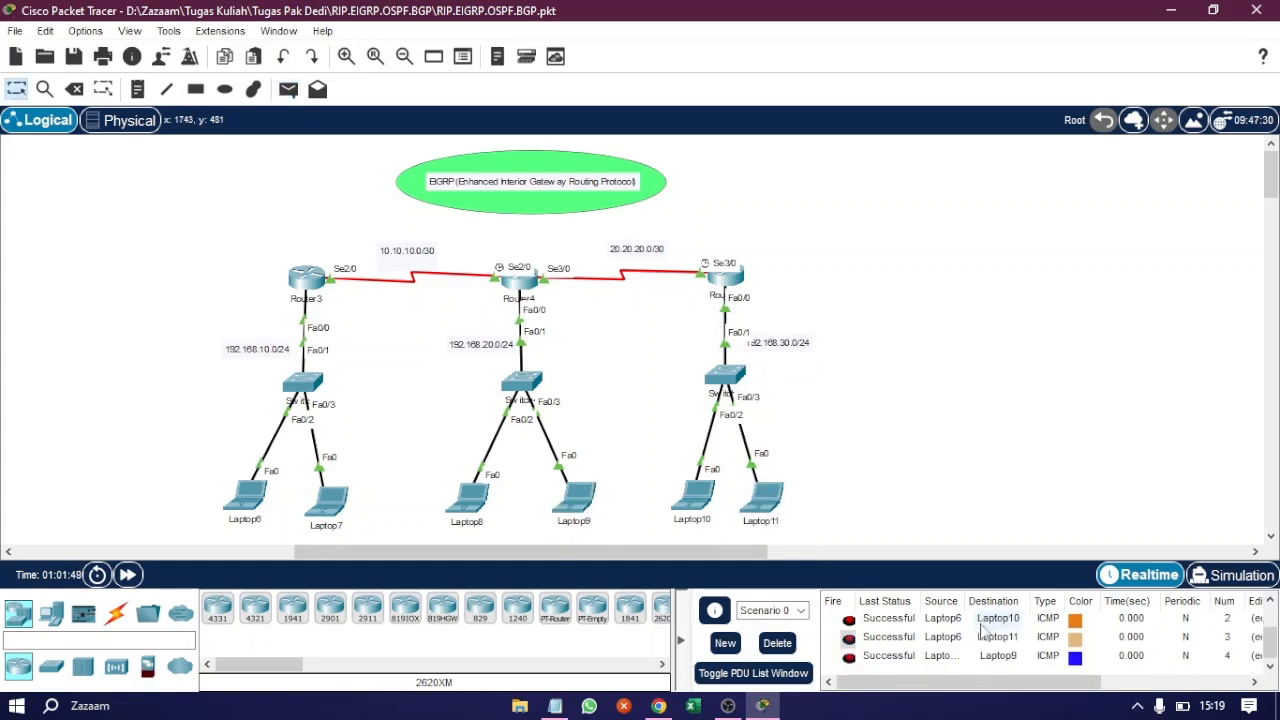
Step: Clear the PDU list of Scenario 0 and send simple PDUs from Laptop11 to Laptop8 and Laptop6
left_click(777, 643)
key("p")
left_click(768, 500)
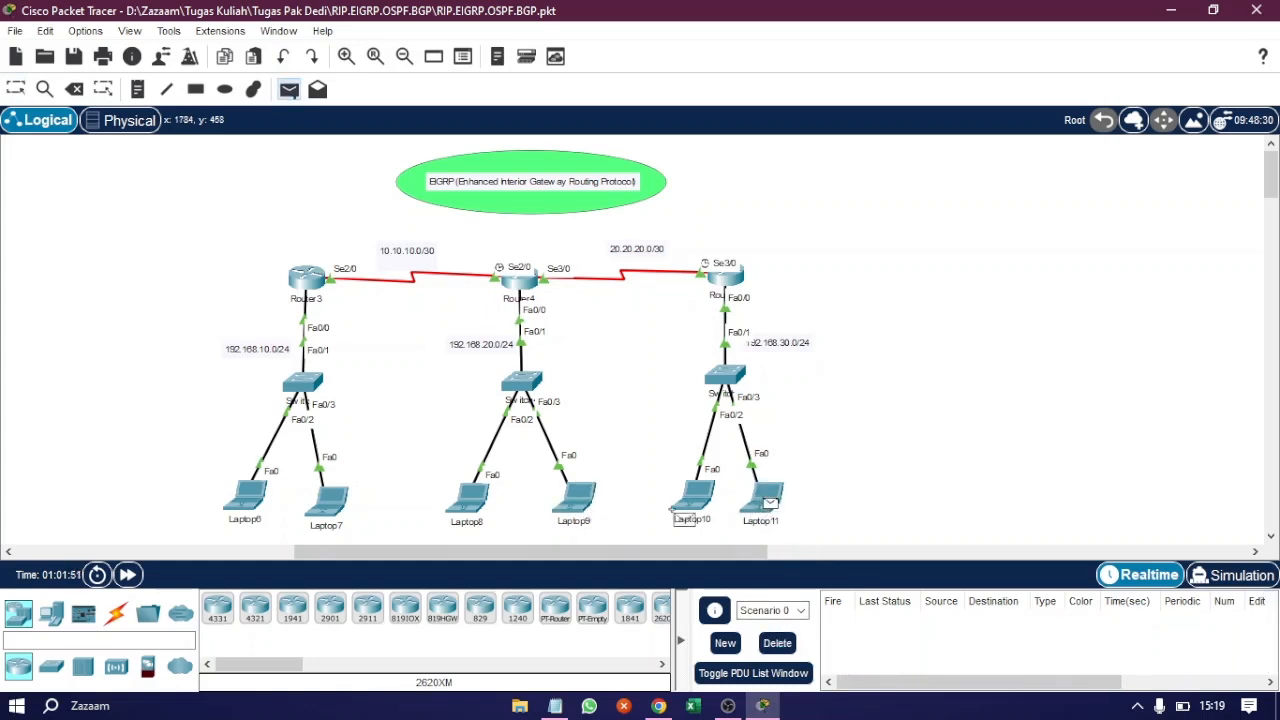
left_click(478, 505)
key("p")
left_click(768, 500)
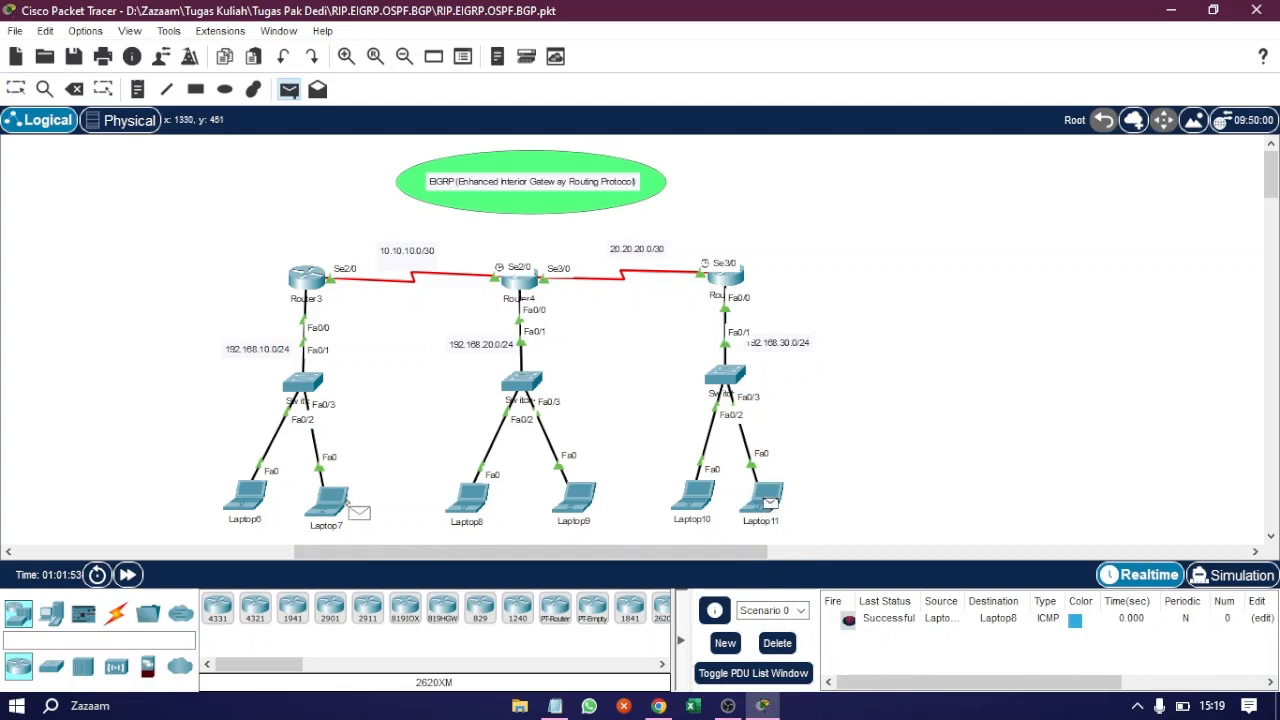
left_click(245, 497)
Step: Empty Scenario 0's PDU list again and send simple PDUs from Laptop8 to Laptop10 and from Laptop9 to Laptop11
left_click(777, 643)
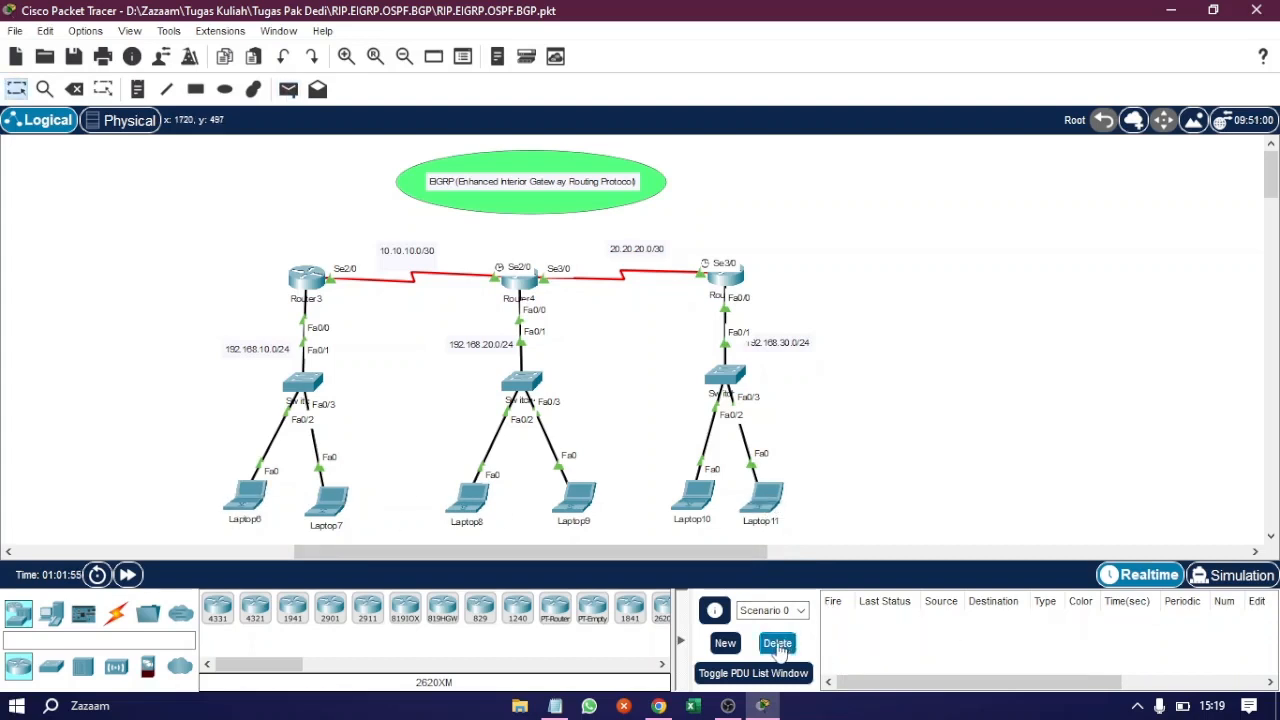
key("p")
left_click(470, 505)
left_click(708, 505)
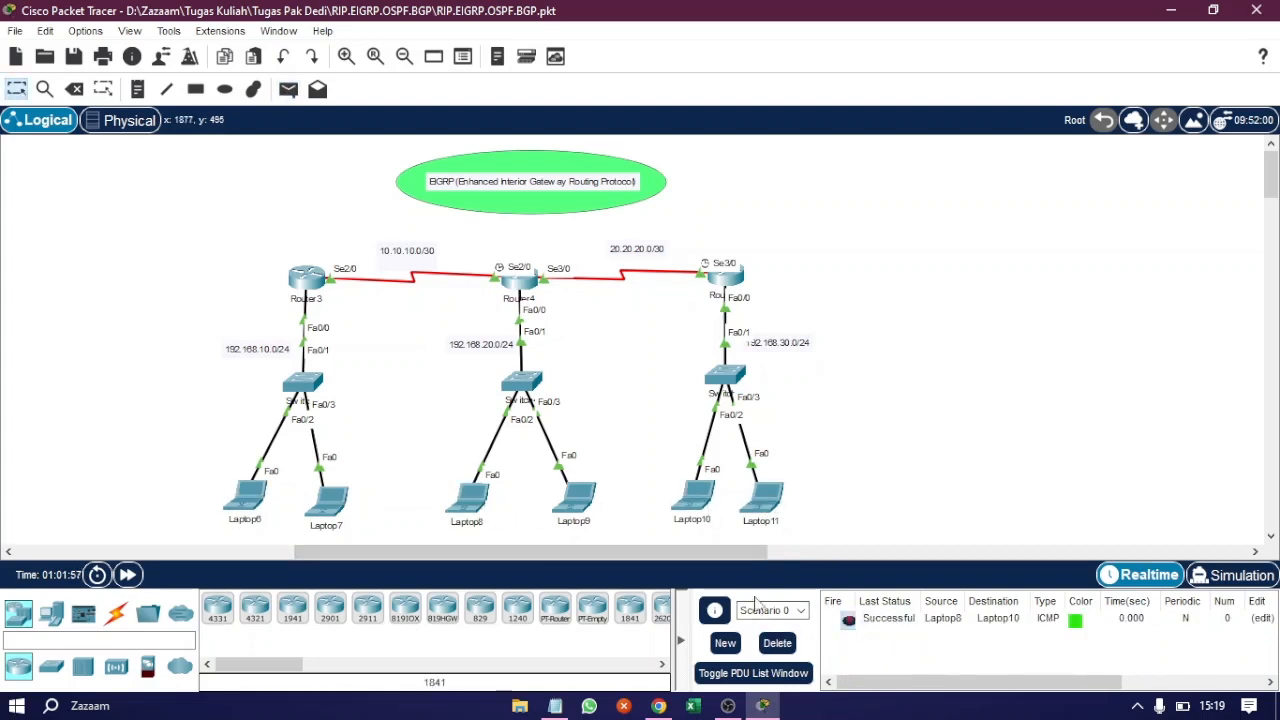
key("p")
left_click(578, 500)
left_click(765, 500)
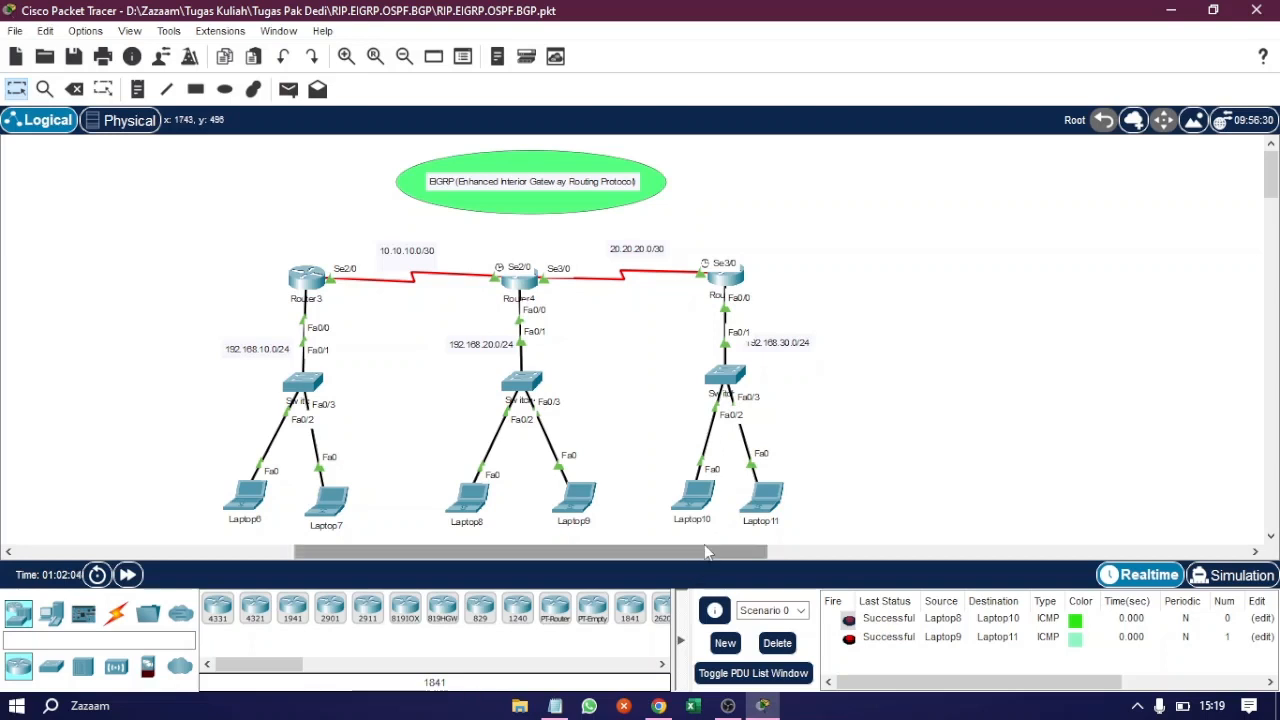
Step: Switch to the Notepad file 3. OSPF.txt and highlight the router OSPF configuration commands under step 3
left_click_drag(708, 552, 695, 550)
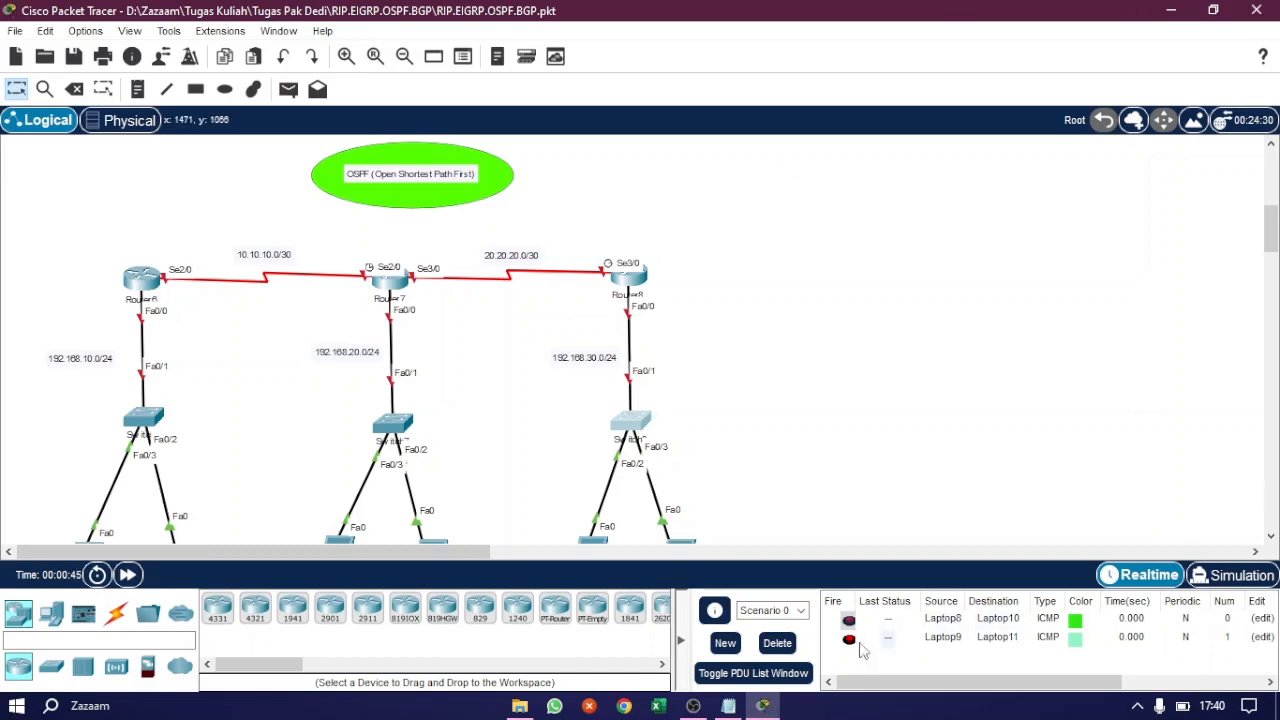
left_click(738, 707)
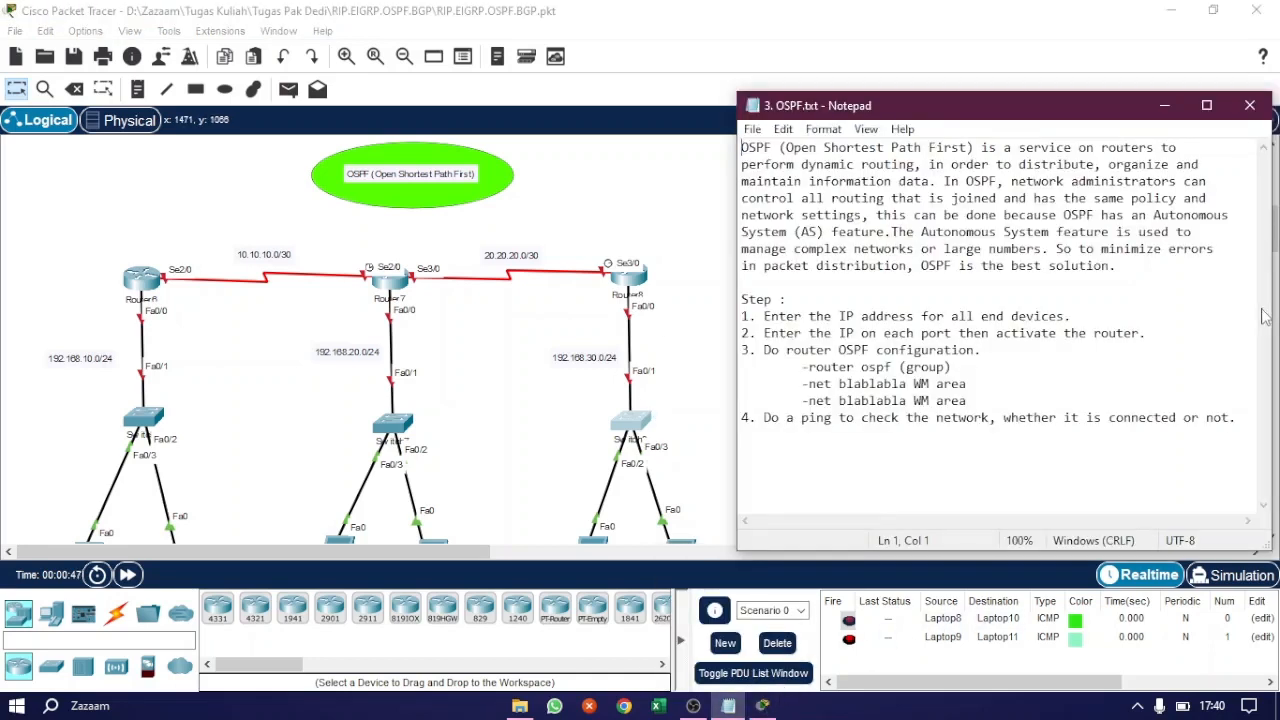
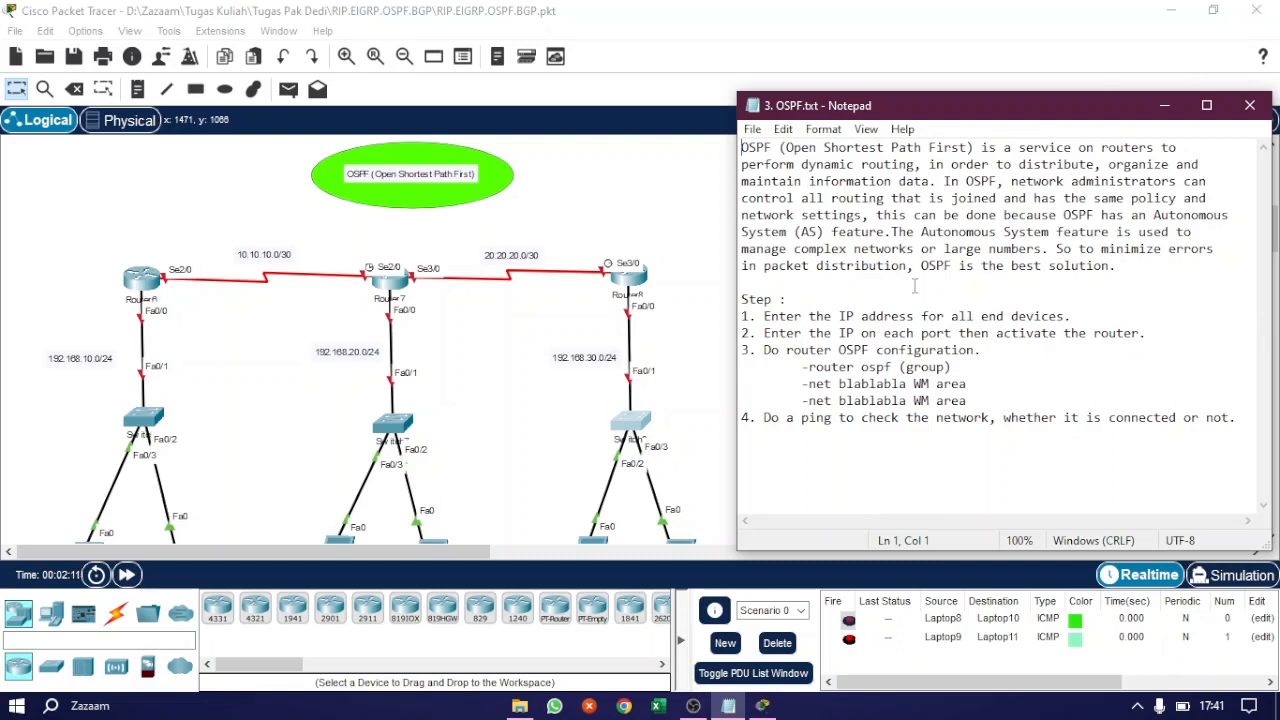
left_click_drag(802, 367, 1016, 402)
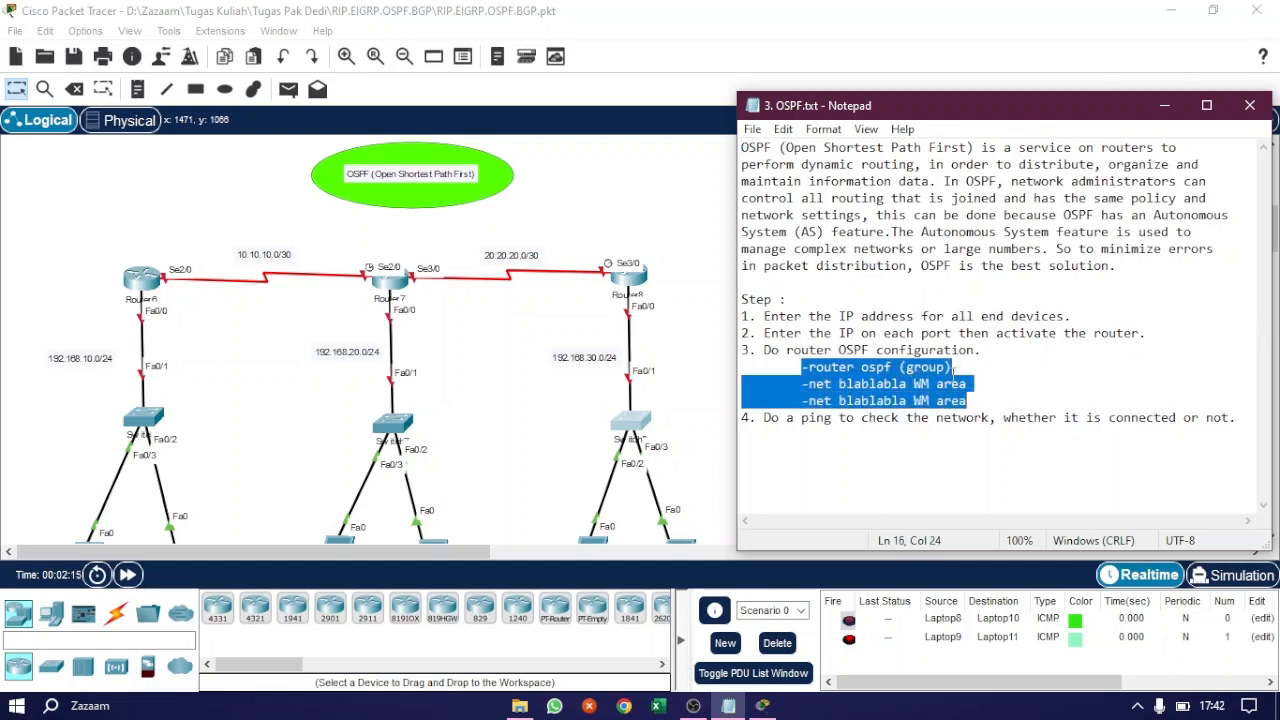
left_click(953, 368)
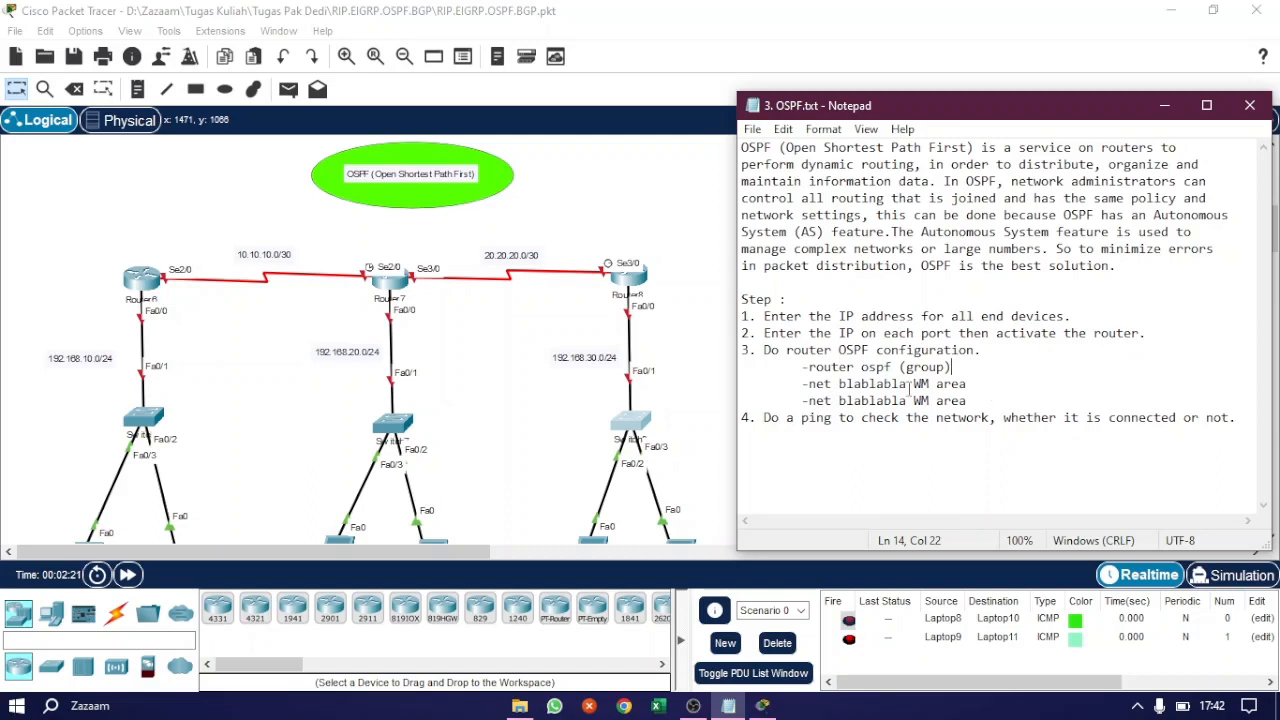
Step: Expand the abbreviation WM to WildMask in the first net line of the OSPF notes
left_click(923, 384)
type("ild")
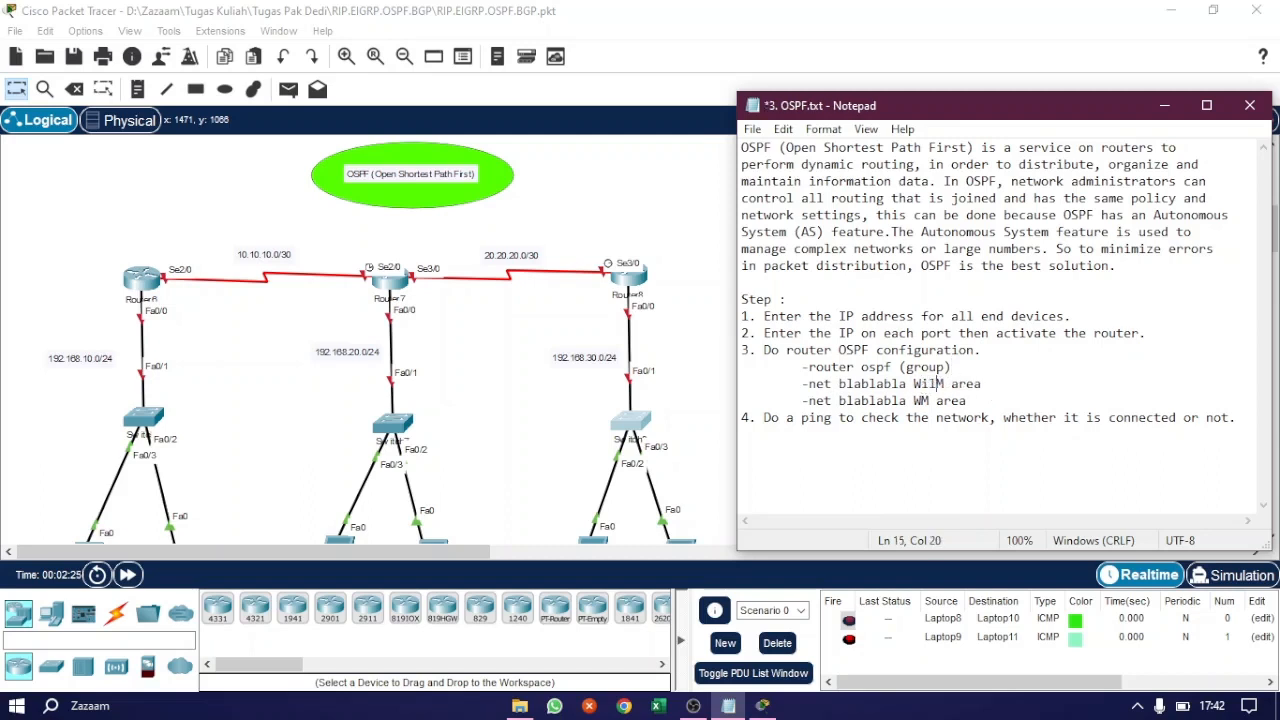
key("Right")
type("ask")
scroll(708, 389, "down", 4)
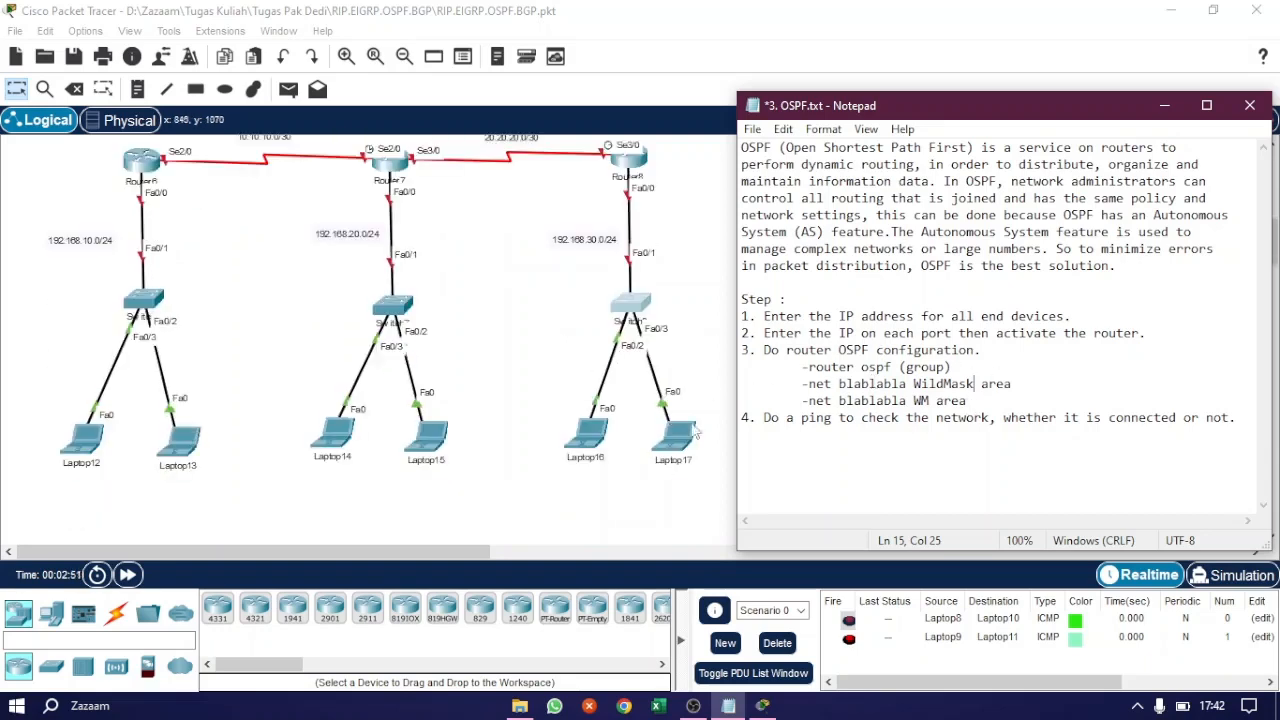
Step: Review the IP configuration of Laptop12 and Laptop13 in the 192.168.10.0/24 LAN
scroll(580, 450, "up", 2)
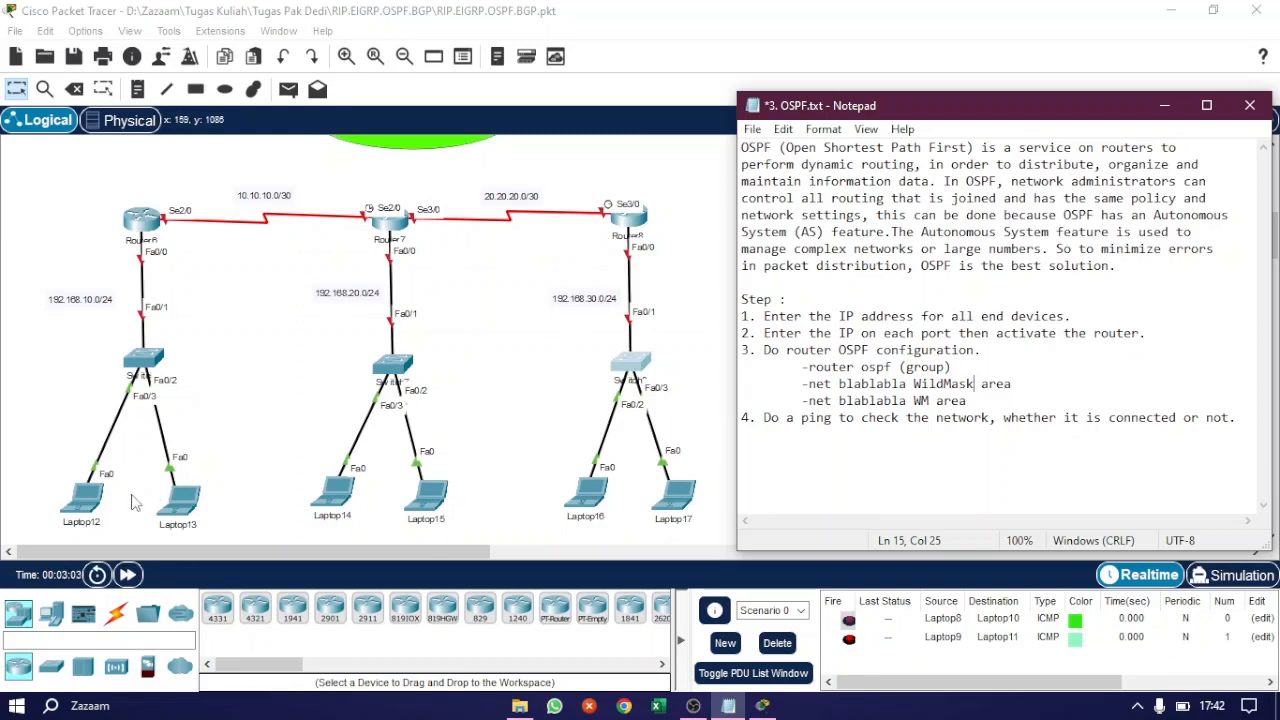
left_click(95, 505)
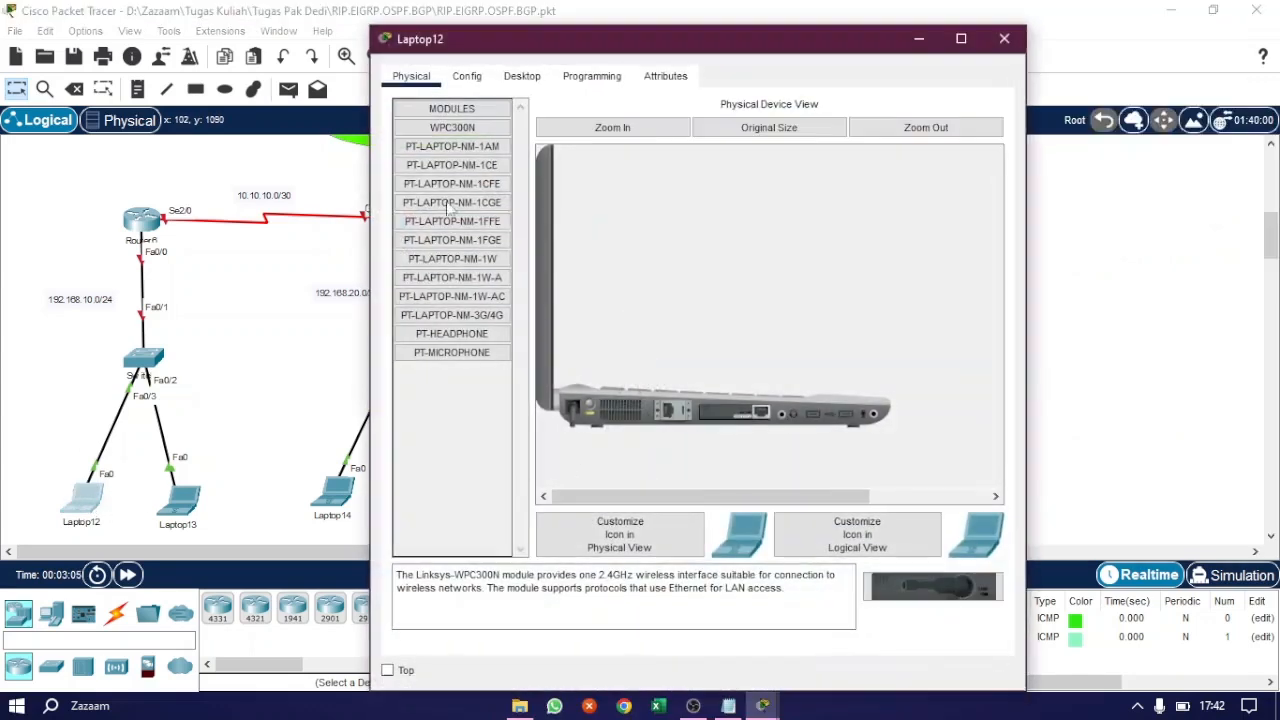
left_click(518, 80)
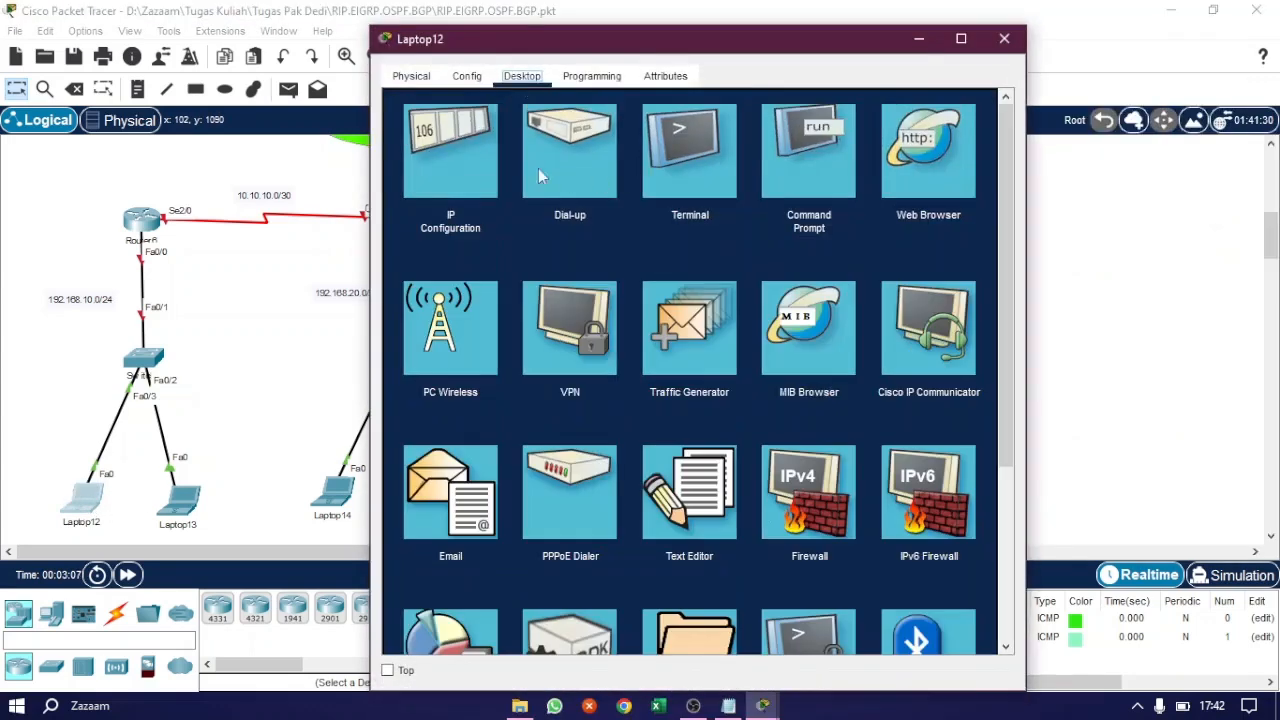
left_click(478, 155)
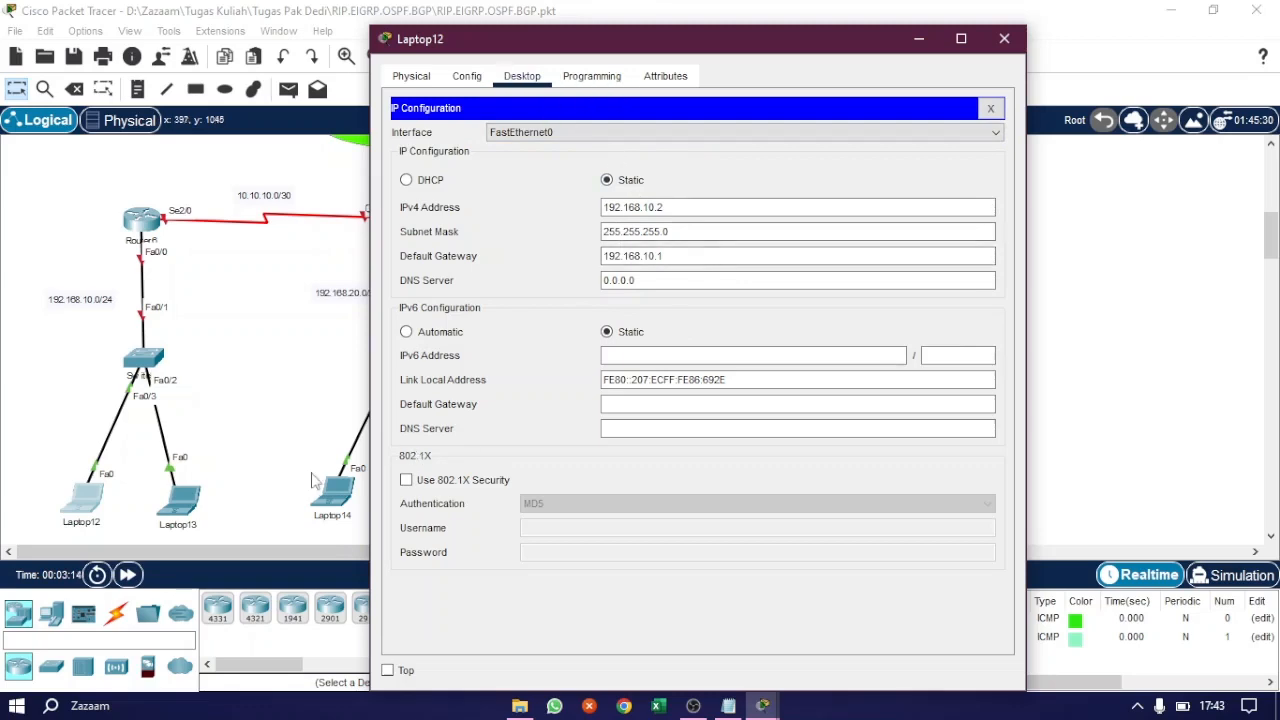
double_click(180, 500)
left_click(522, 76)
left_click(445, 150)
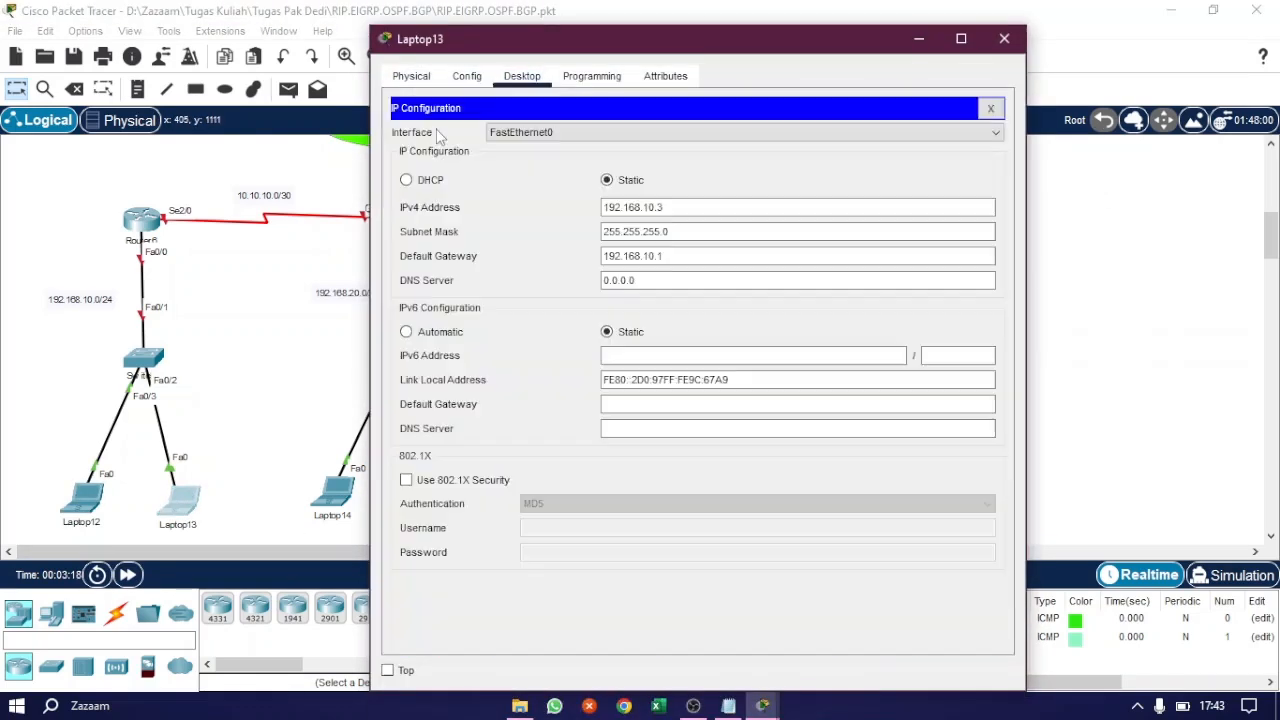
left_click(1004, 40)
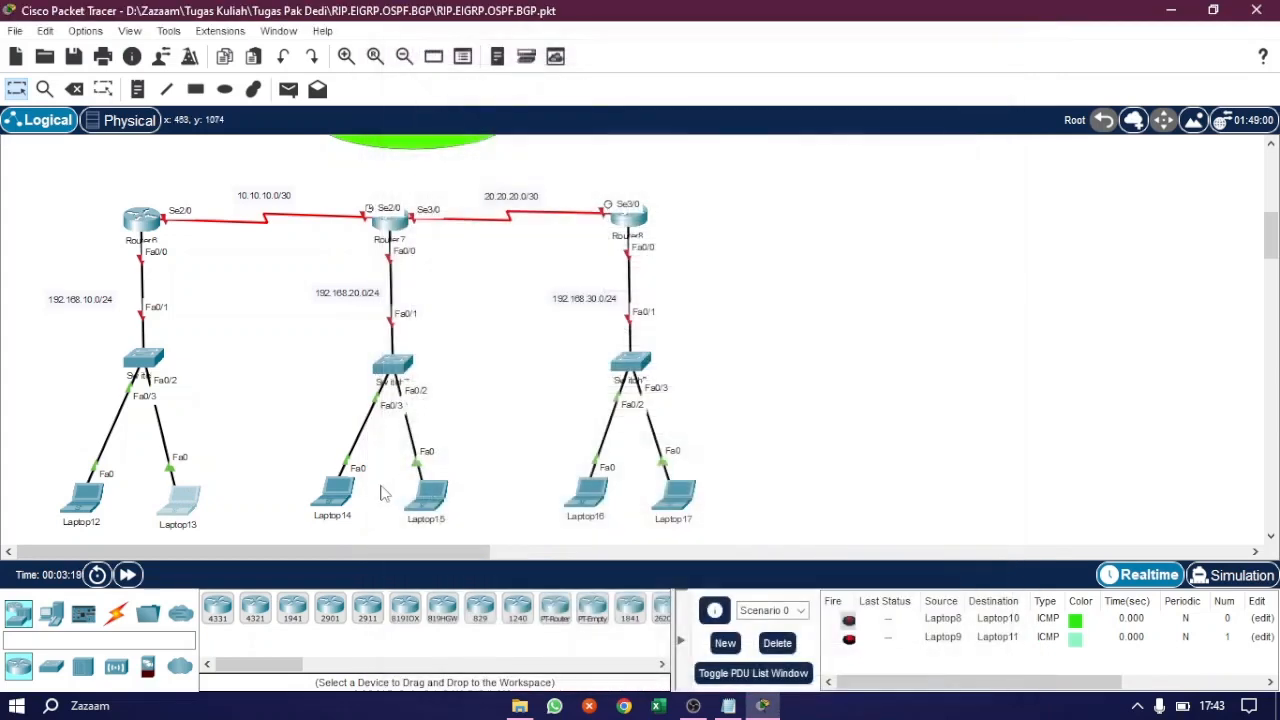
Step: Check the IP configuration of Laptop14 in the 192.168.20.0/24 LAN
double_click(335, 490)
left_click(466, 76)
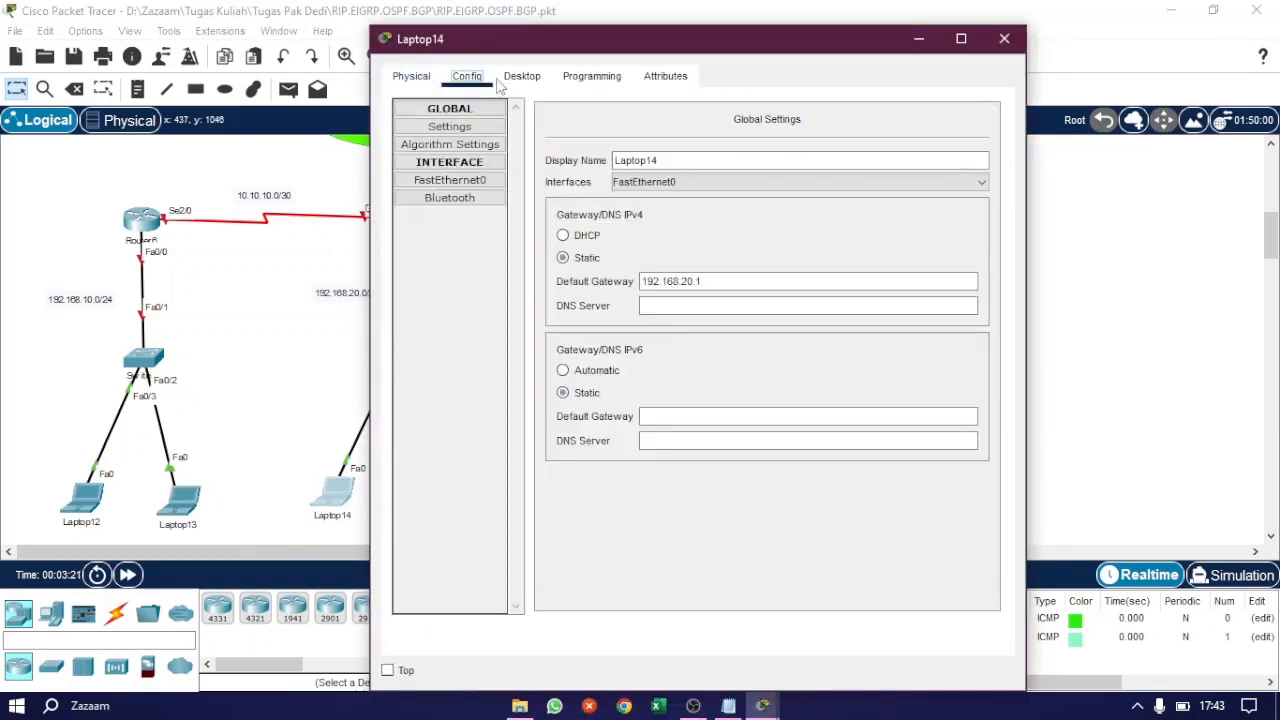
left_click(522, 76)
left_click(462, 155)
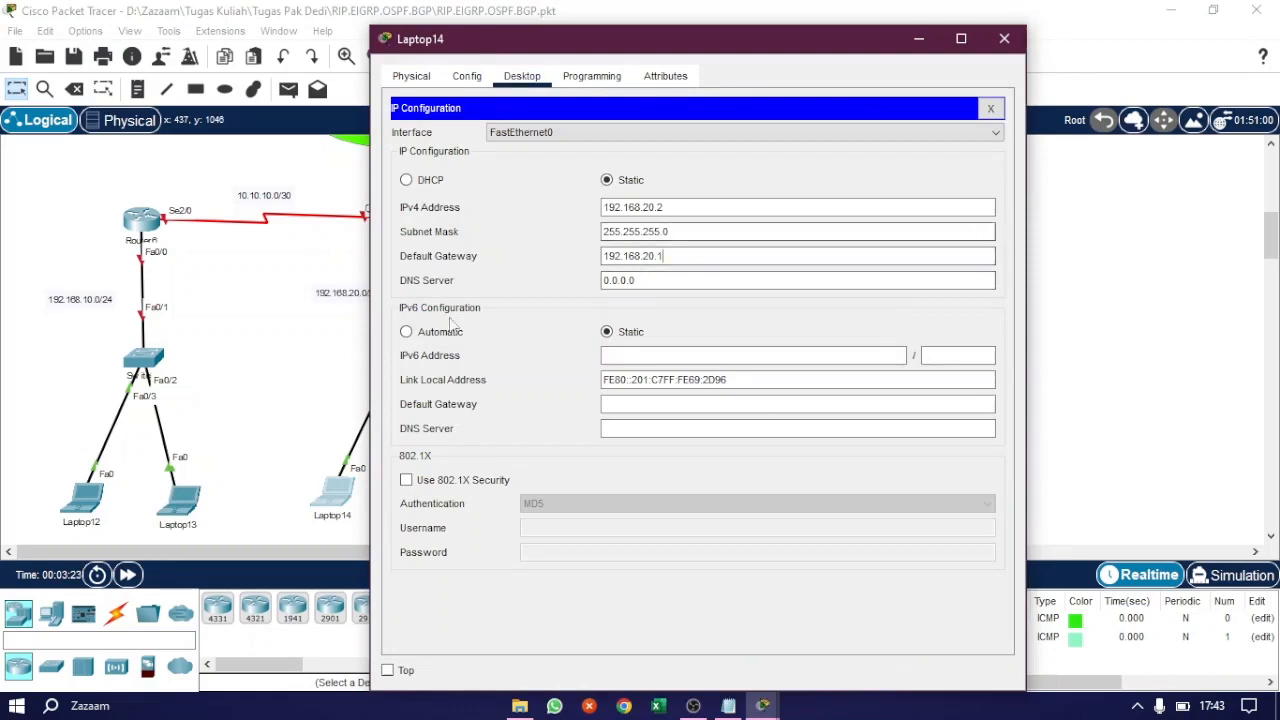
left_click(1004, 38)
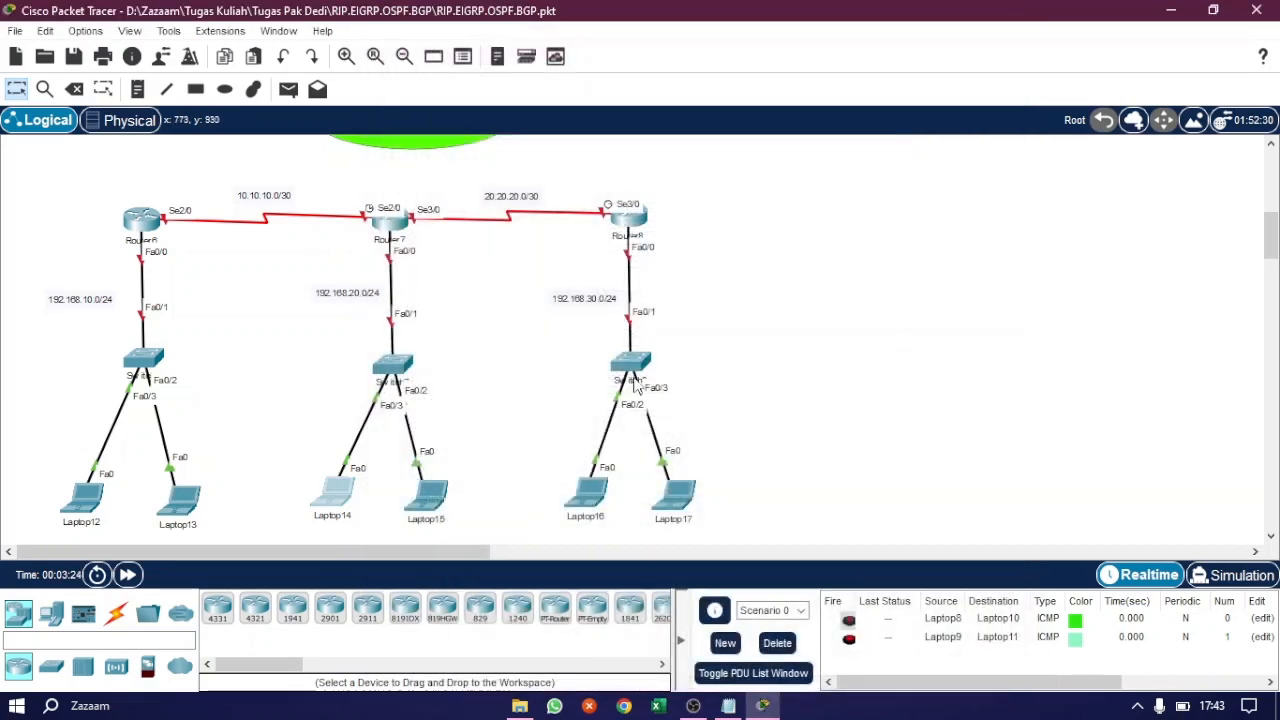
Step: Inspect the IP settings of Laptop16 and Laptop17 in the 192.168.30.0/24 LAN
double_click(589, 492)
left_click(522, 112)
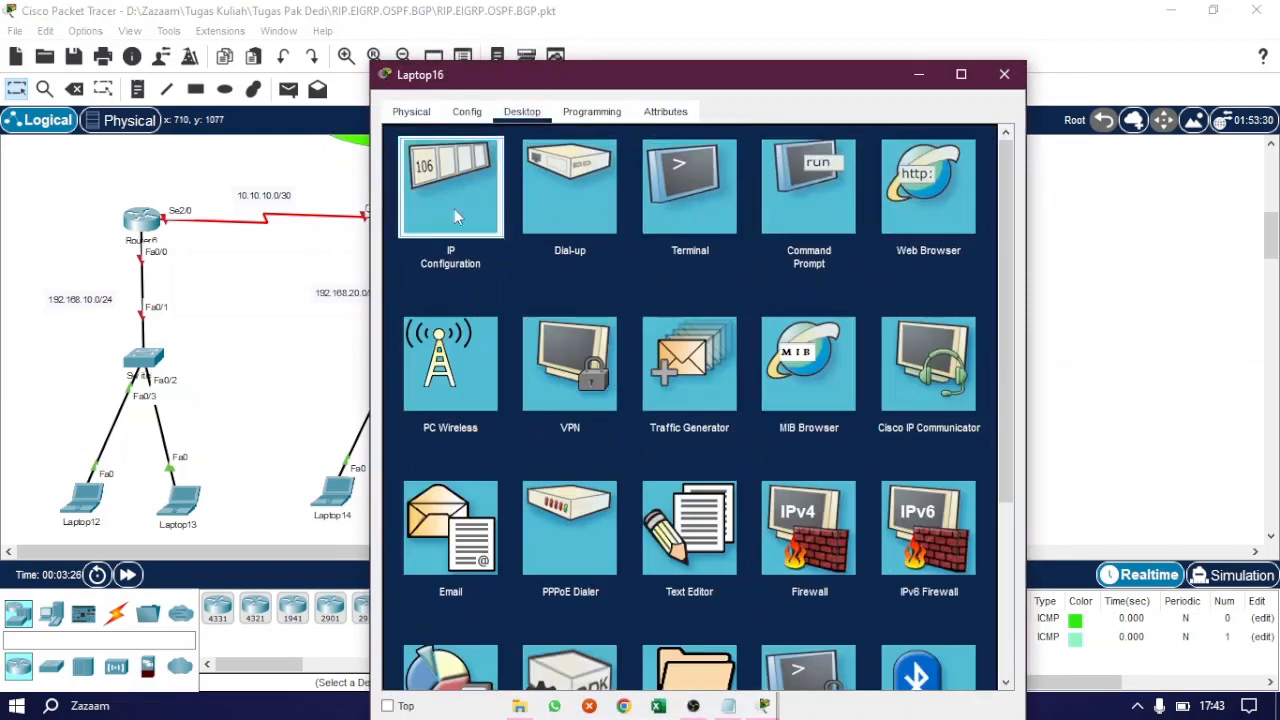
left_click(454, 205)
left_click(1004, 74)
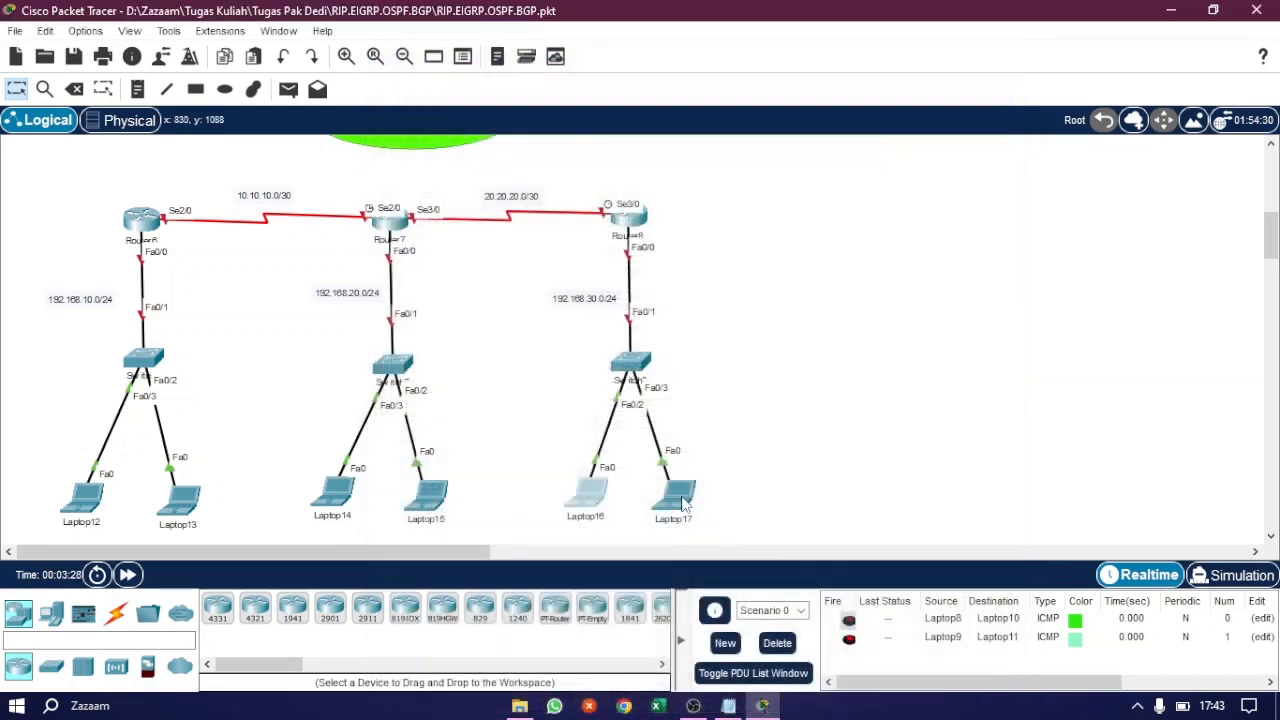
double_click(690, 495)
left_click(522, 76)
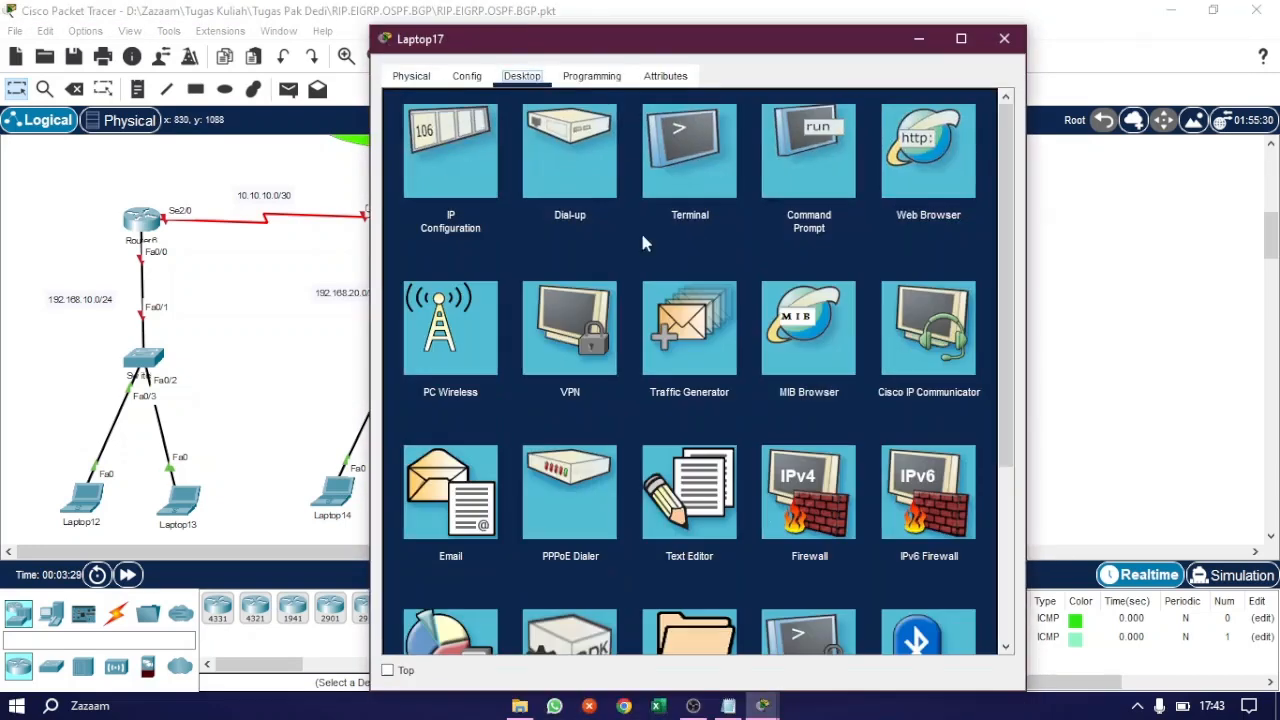
left_click(476, 178)
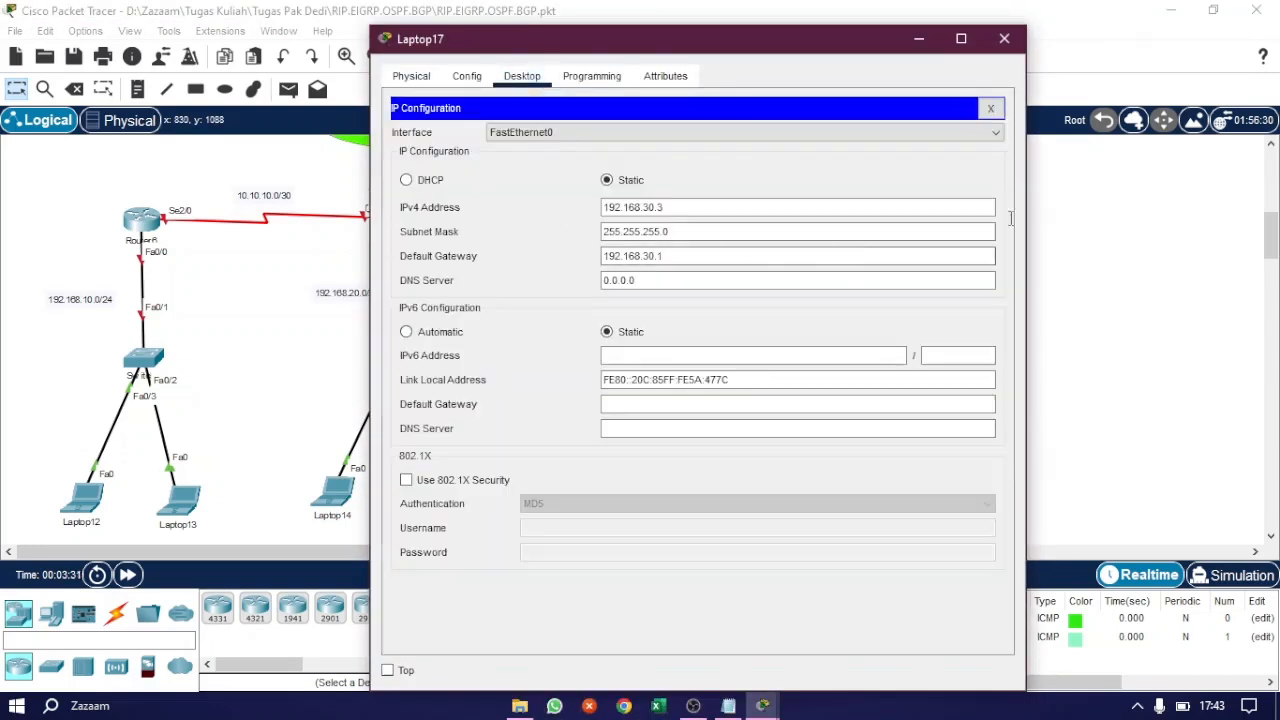
left_click(1004, 38)
Step: Bring the OSPF.txt notes in Notepad back in front of the Packet Tracer topology to read the next step
left_click(763, 706)
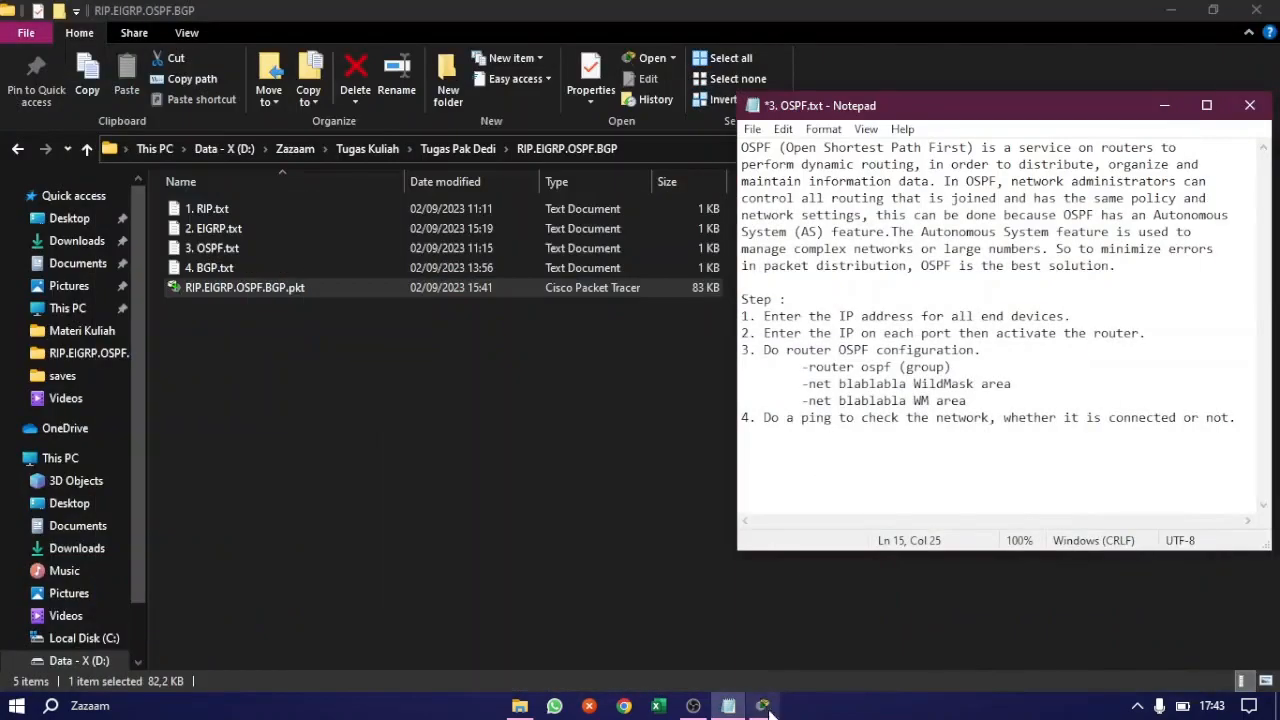
left_click(763, 706)
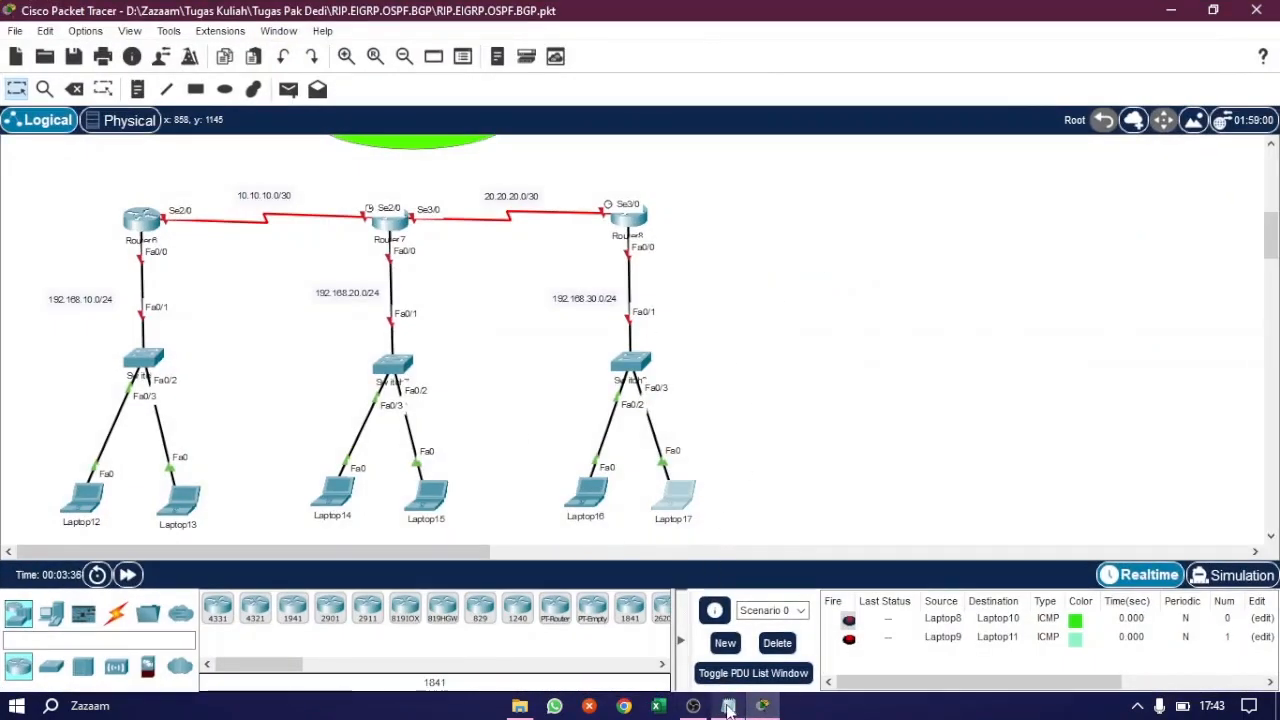
left_click(728, 706)
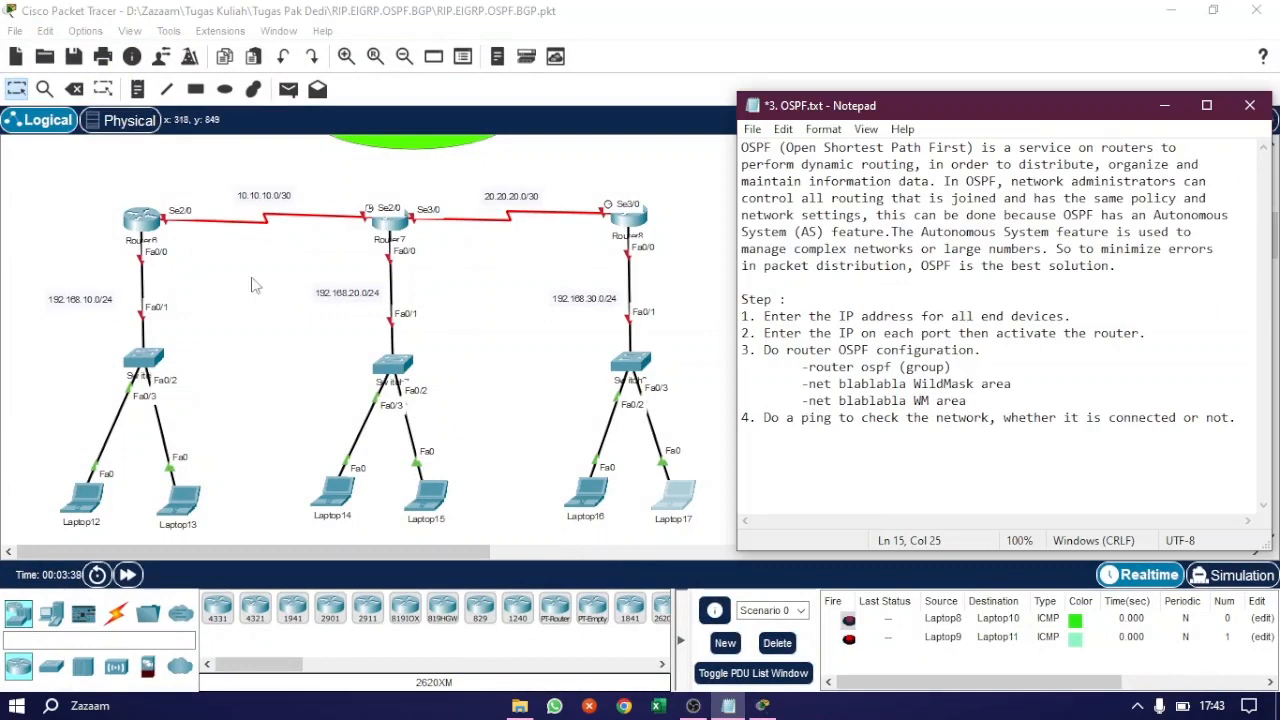
Step: Open Router6's command line and enter global configuration mode with en and conf t
left_click(142, 232)
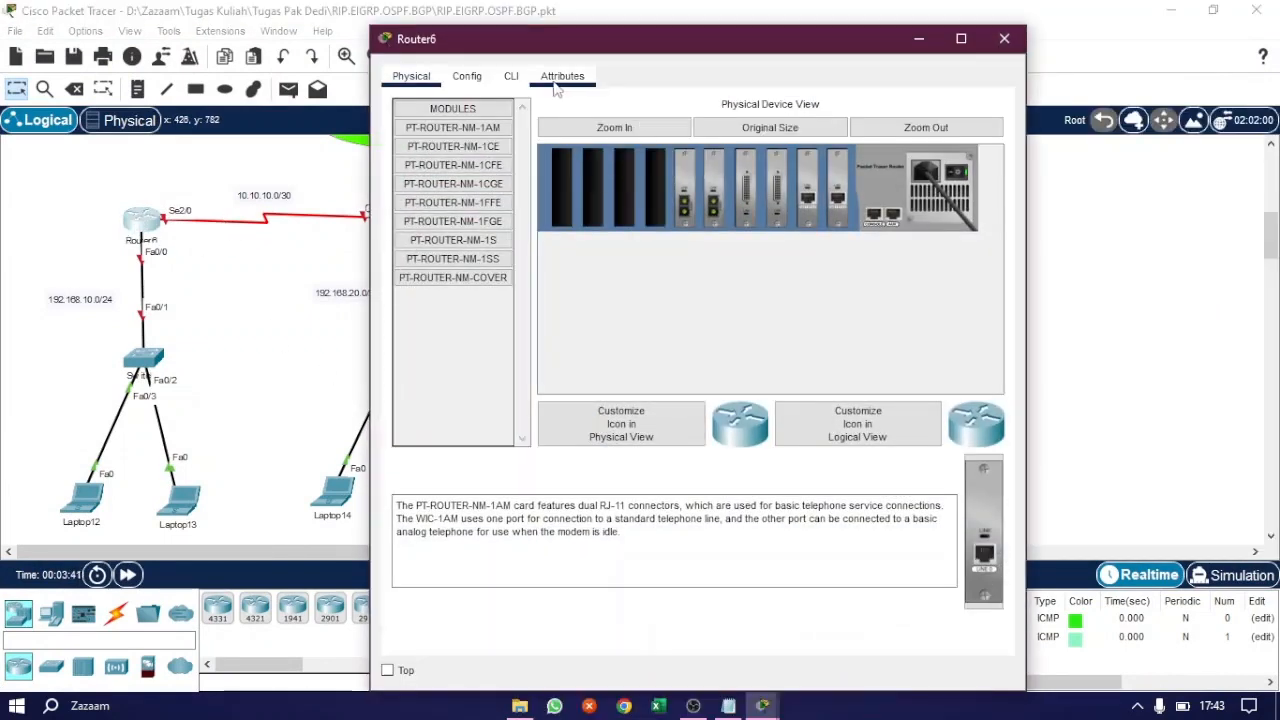
left_click(511, 76)
key("Return")
key("Return")
key("Return")
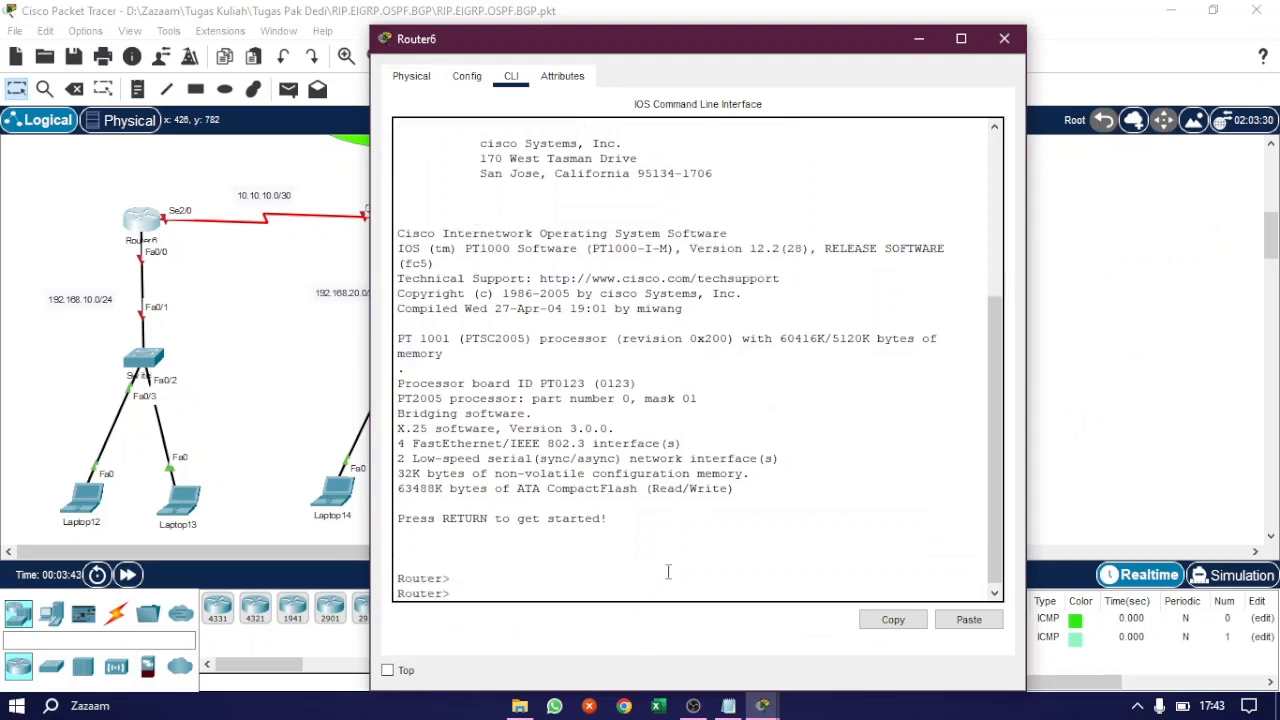
type("en")
key("Return")
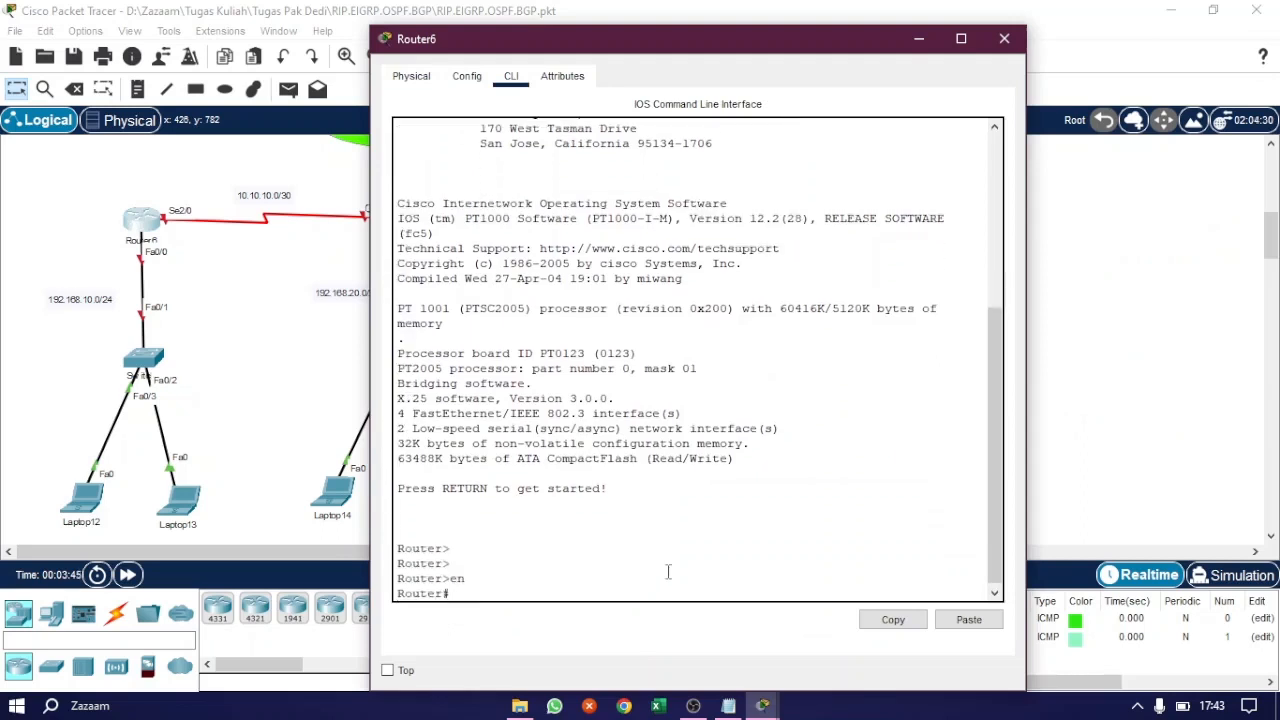
type("conf t")
key("Return")
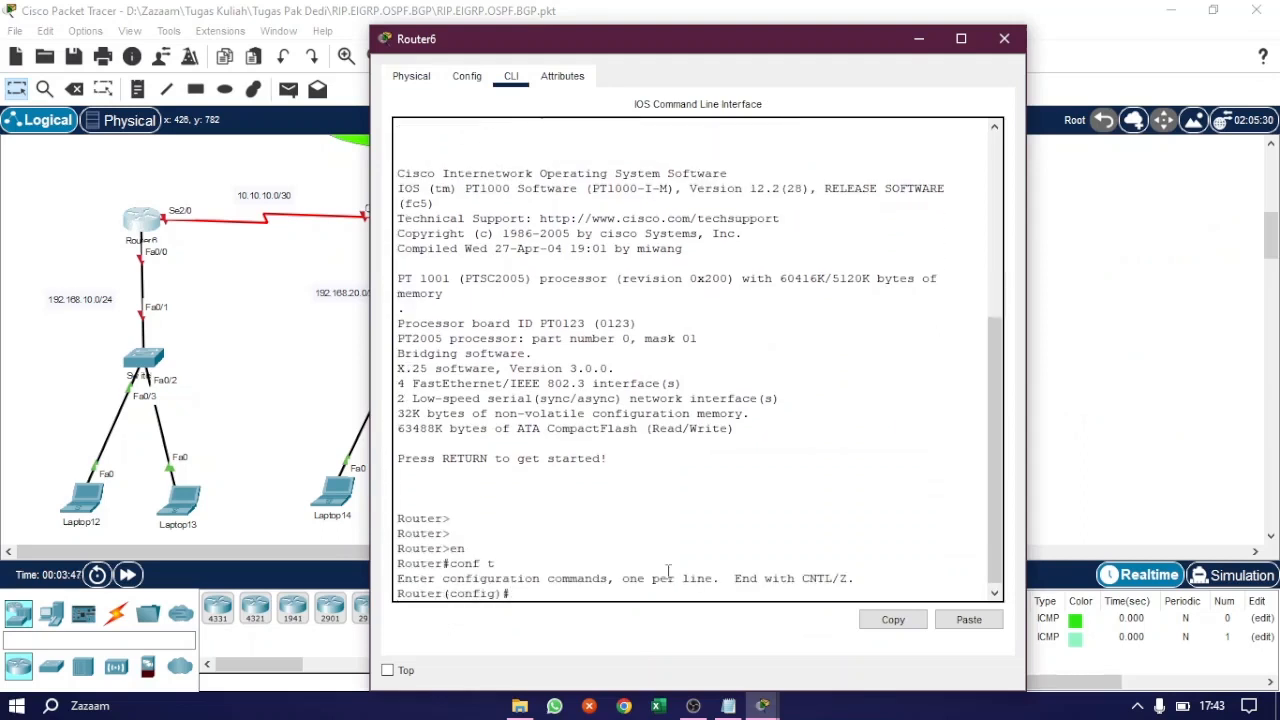
Step: Assign 192.168.10.1 with mask 255.255.255.0 to Router6's Fa0/0 interface and enable it with no sh
type("int fa0/0")
key("Return")
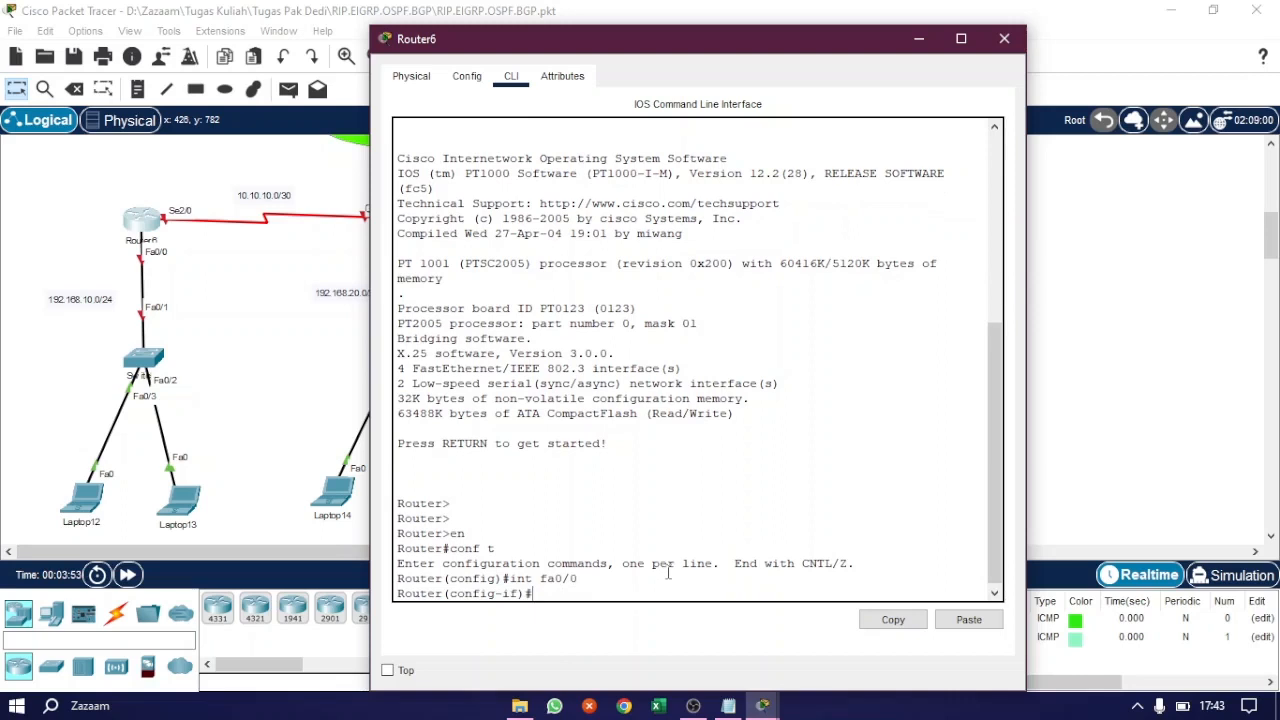
type("ip add 1")
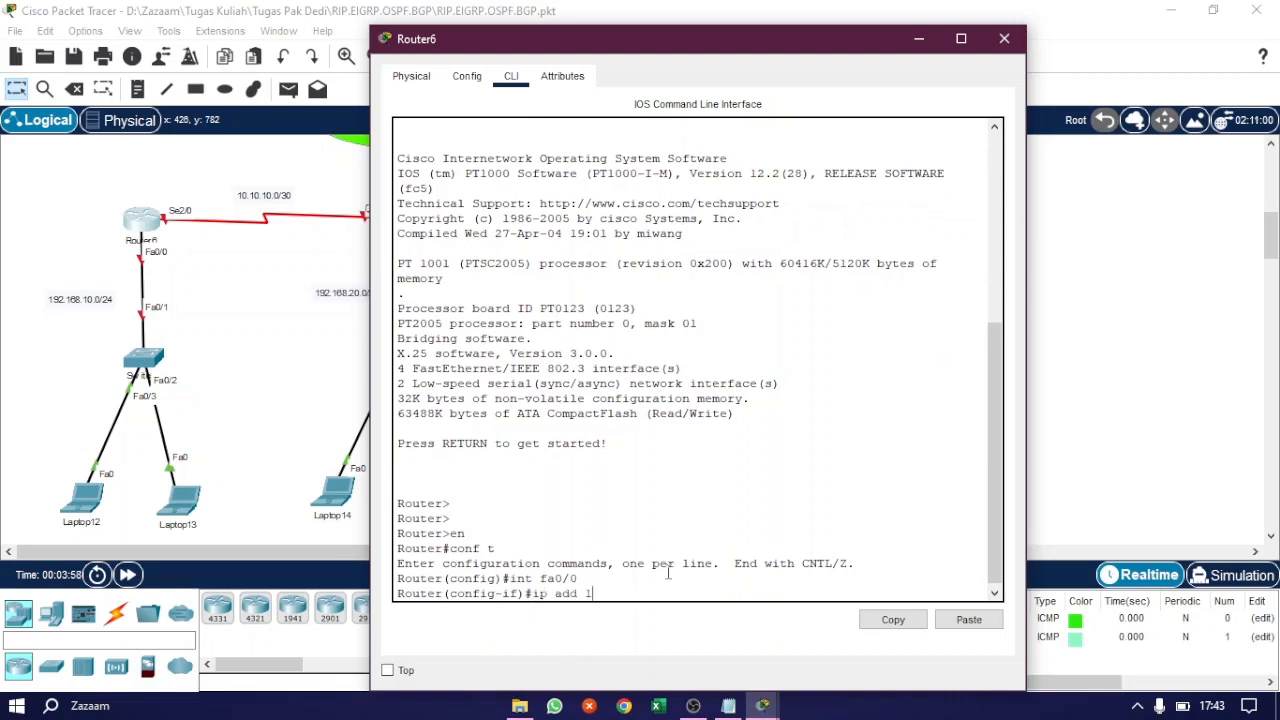
type("92.")
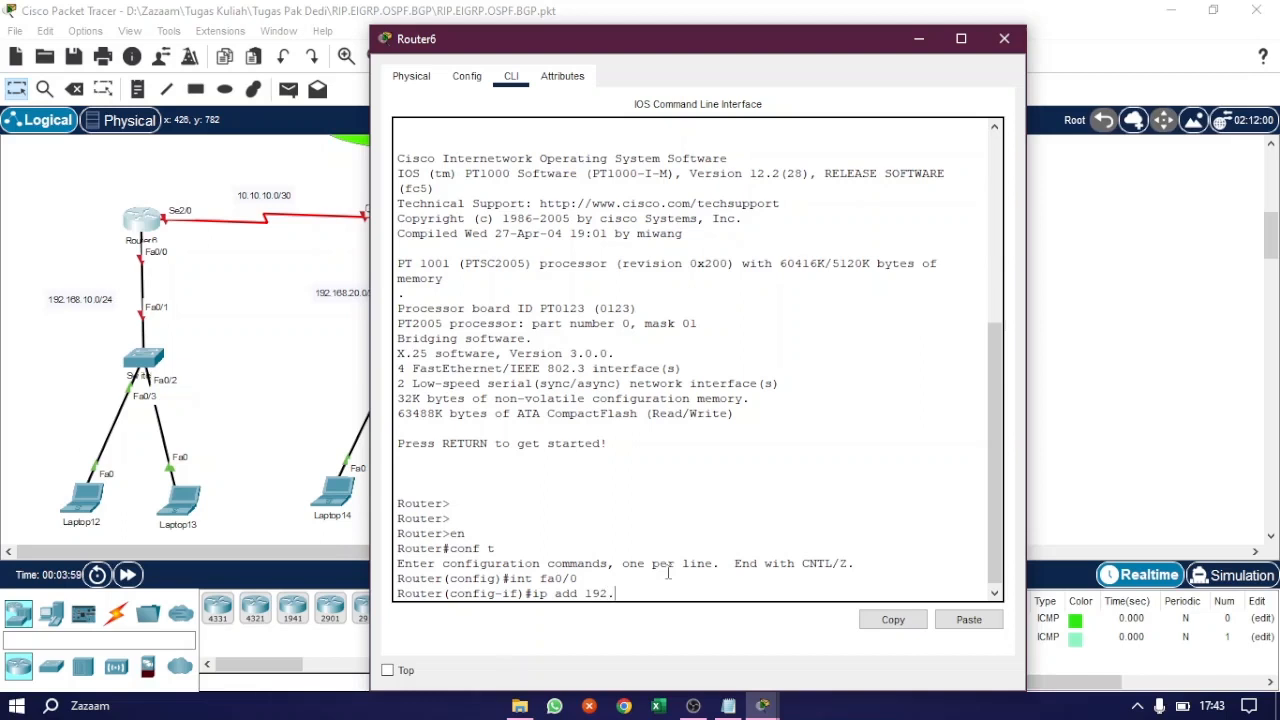
type("168.10.1 255.255.2")
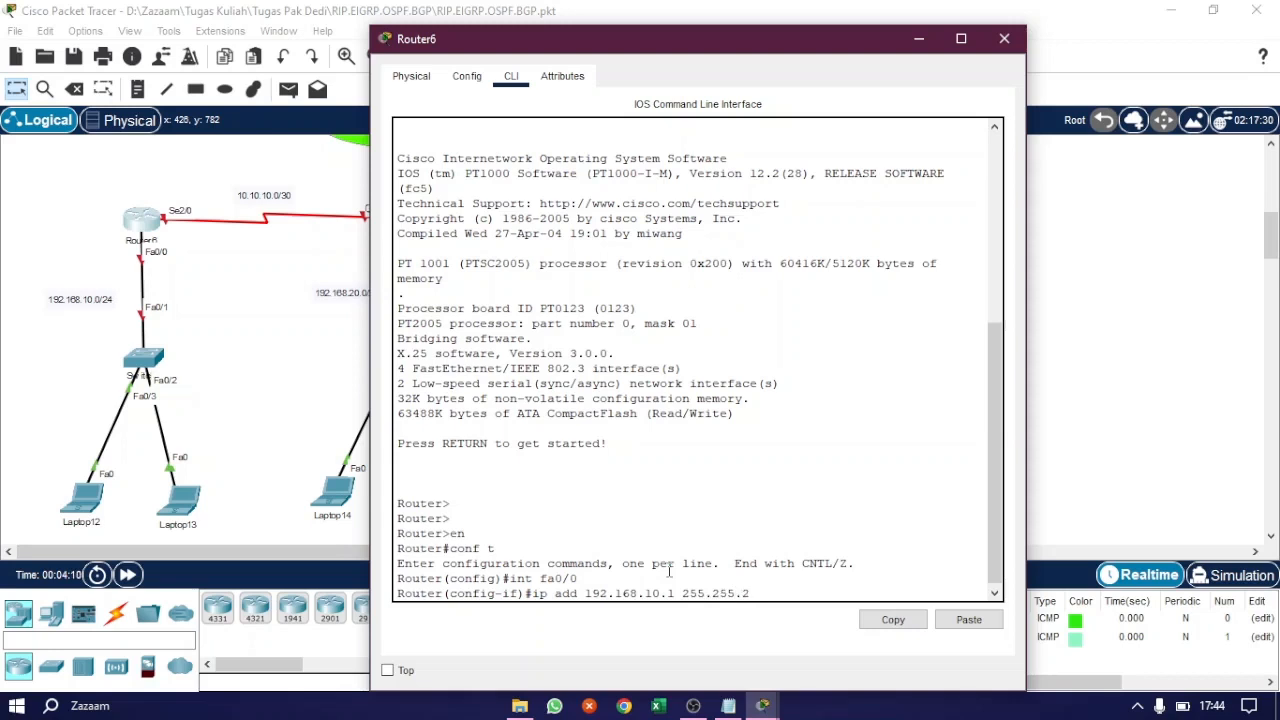
type("55.")
type("0")
key("Return")
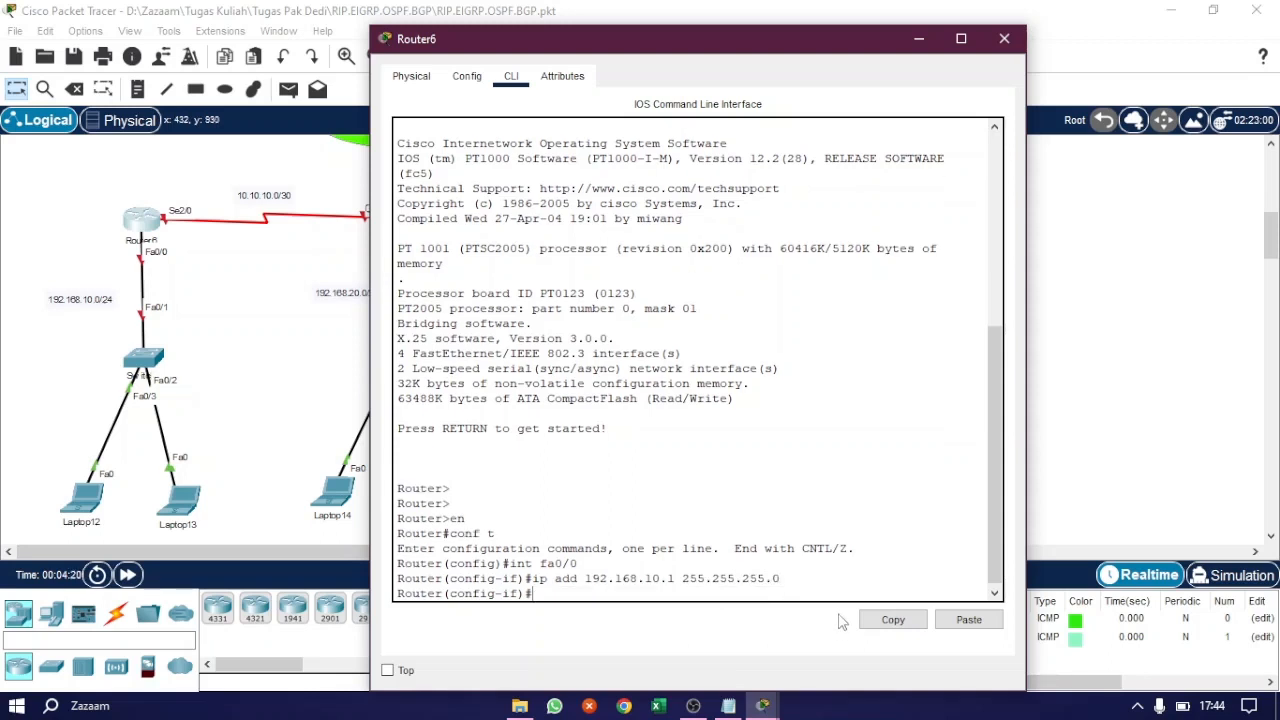
type("no sh")
key("Return")
key("Return")
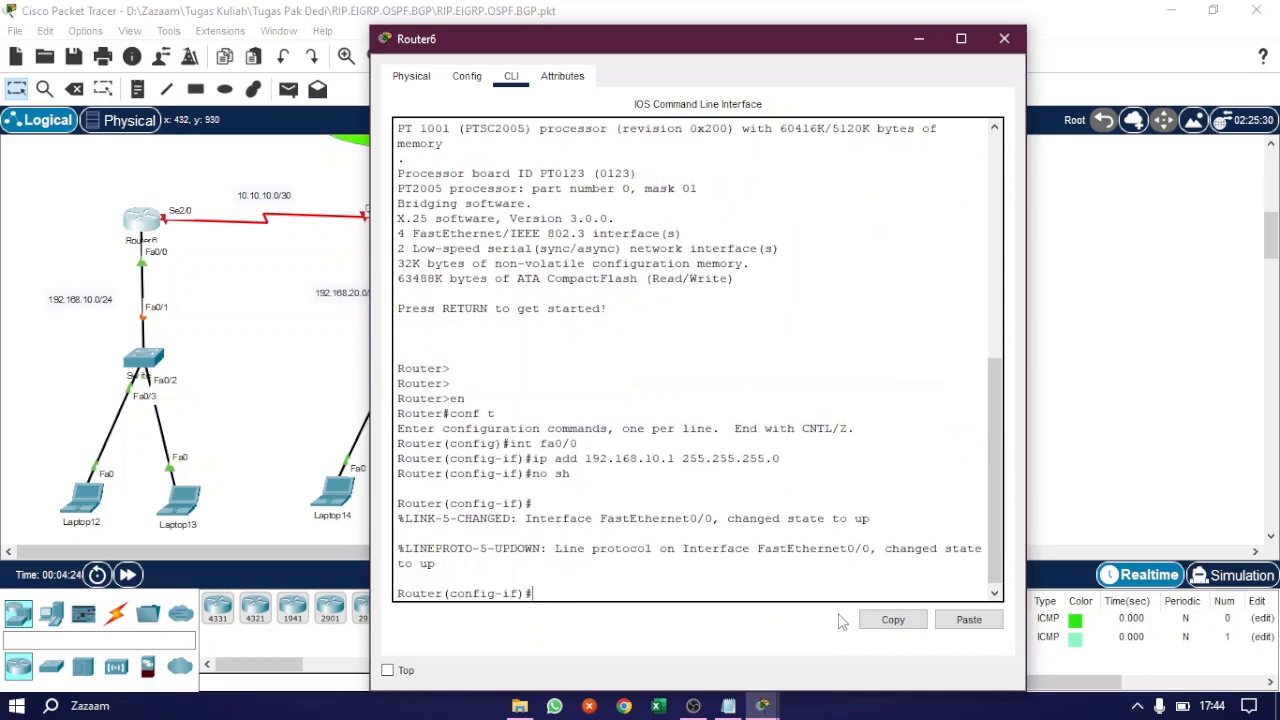
Step: Assign 10.10.10.1 with mask 255.255.255.252 to Router6's Se2/0 interface, enable it with no sh and close the router's window
type("int se2/0")
key("Return")
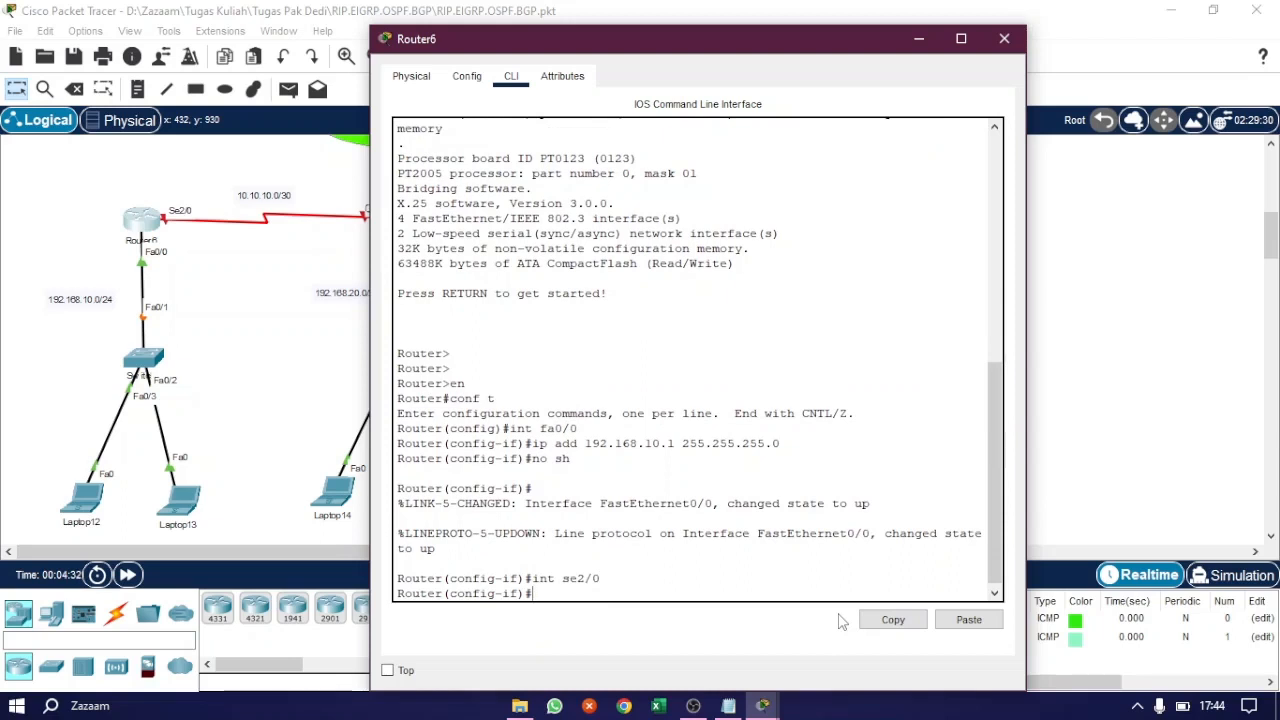
type("ip 10.10.10.1 255.255.255.25")
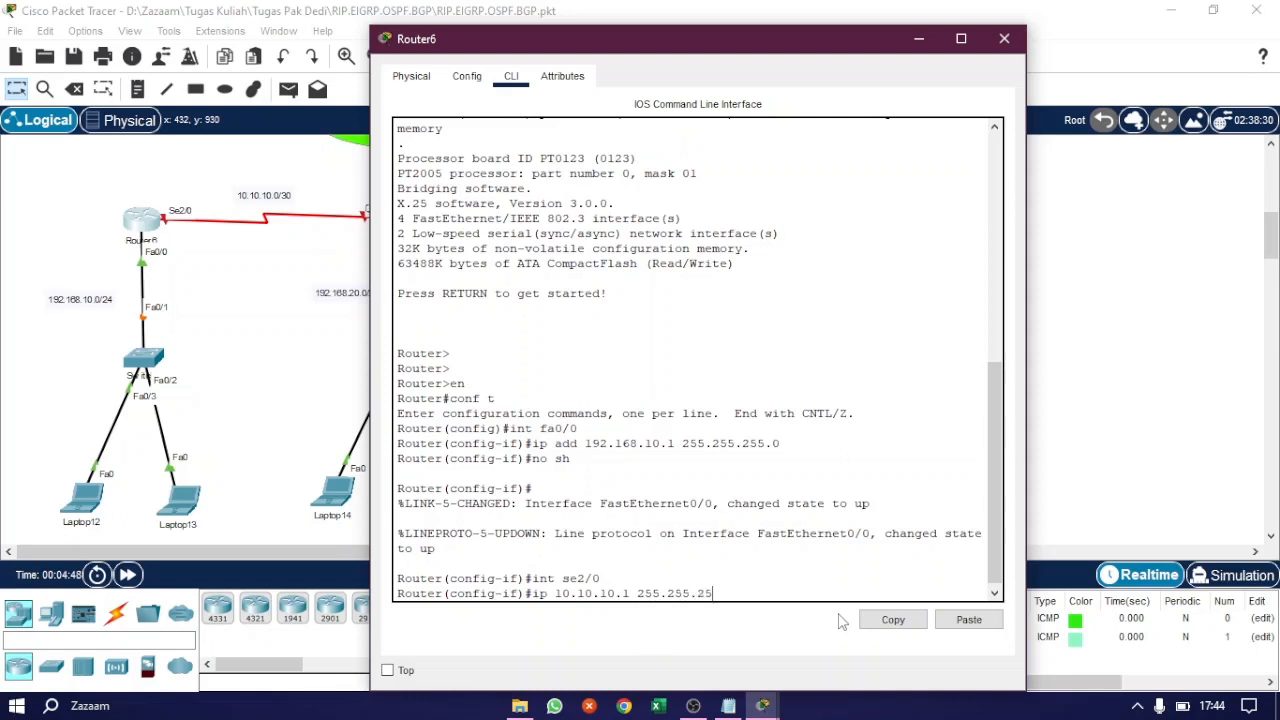
type("2")
key("Return")
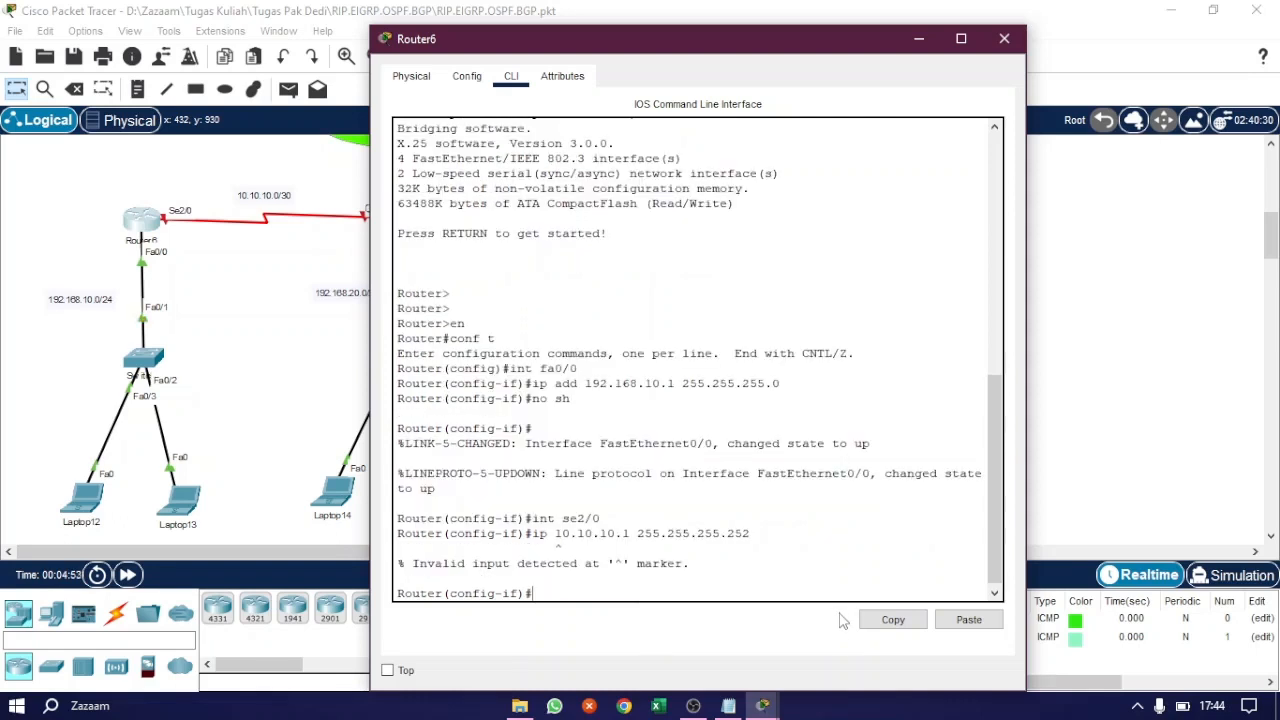
key("Up")
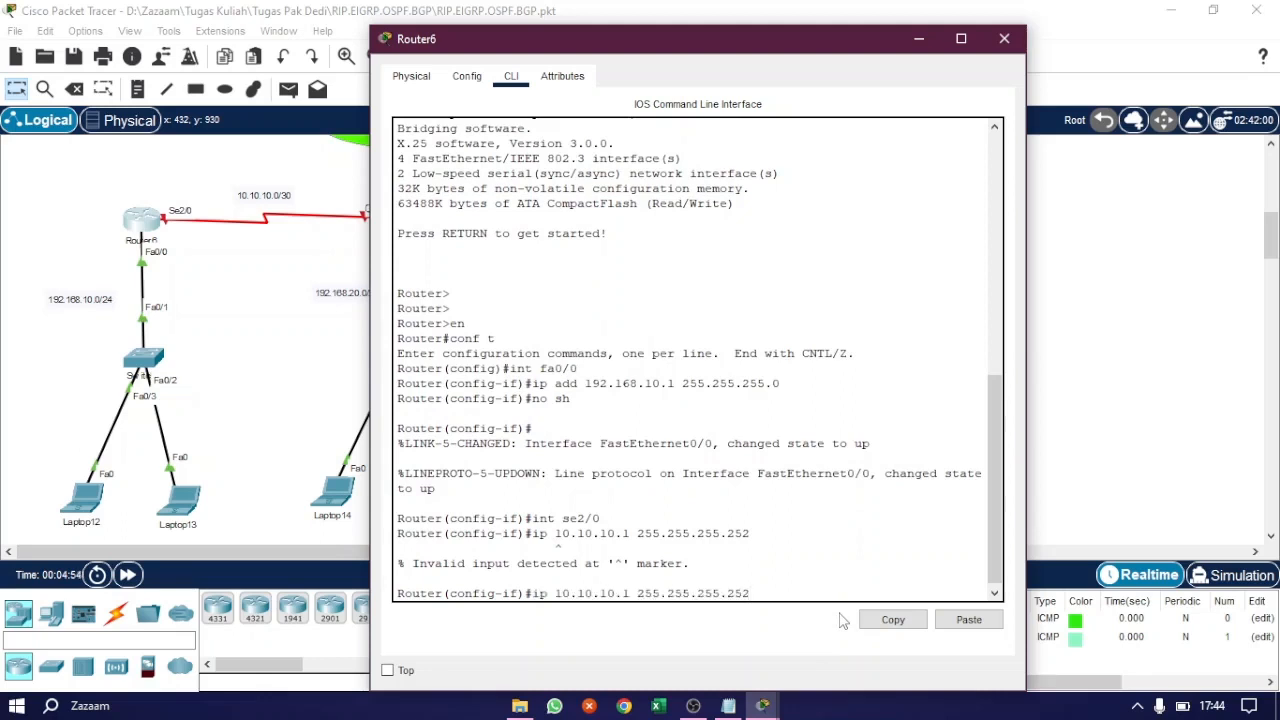
type("ad")
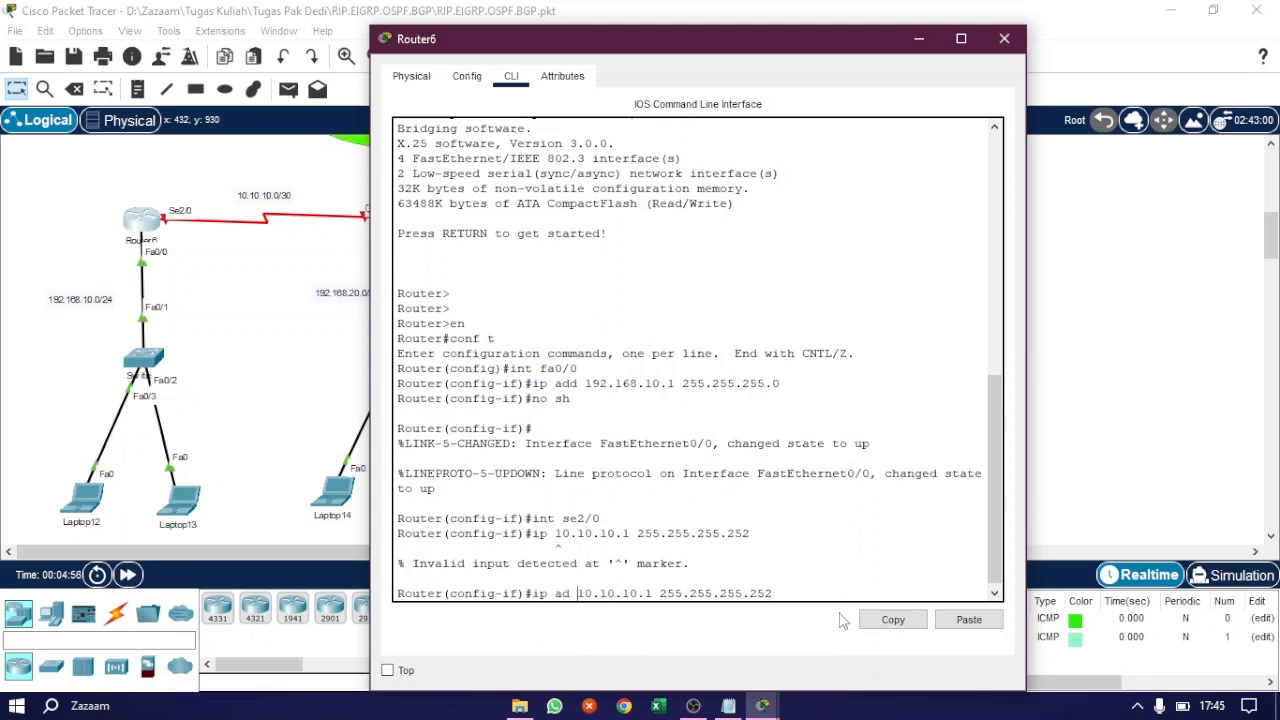
key("Return")
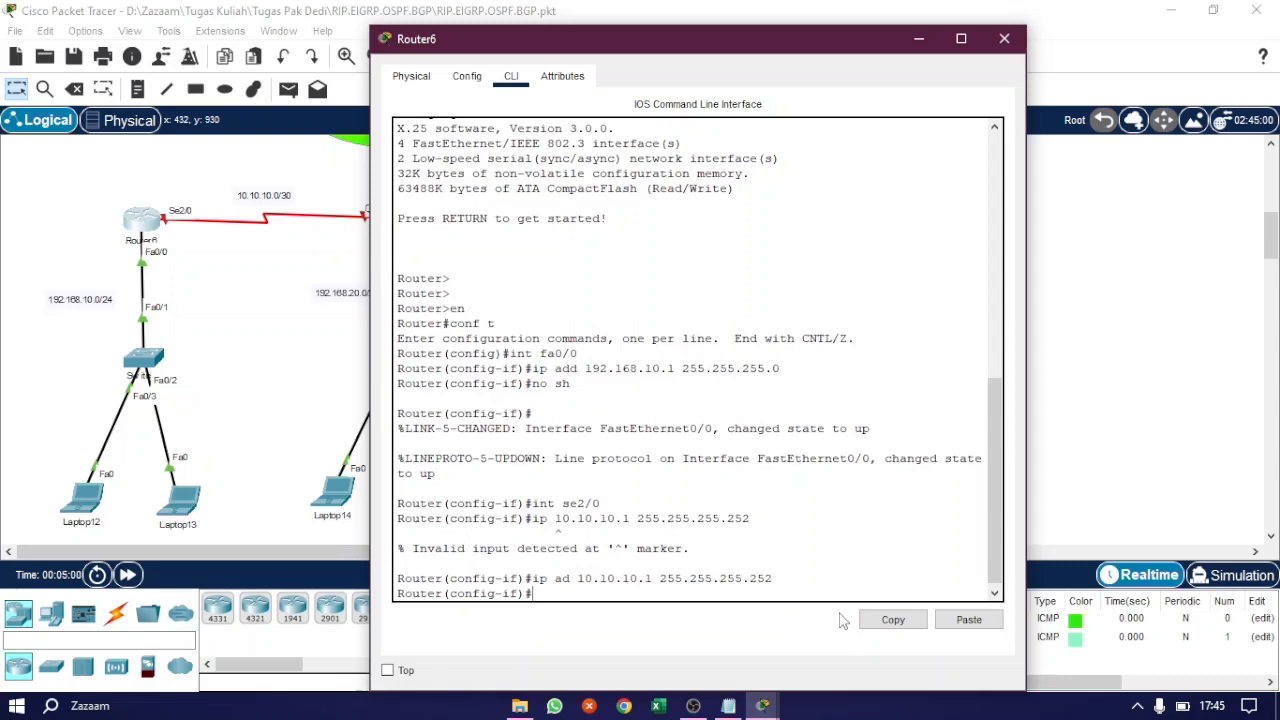
type("no sh")
key("Return")
key("Return")
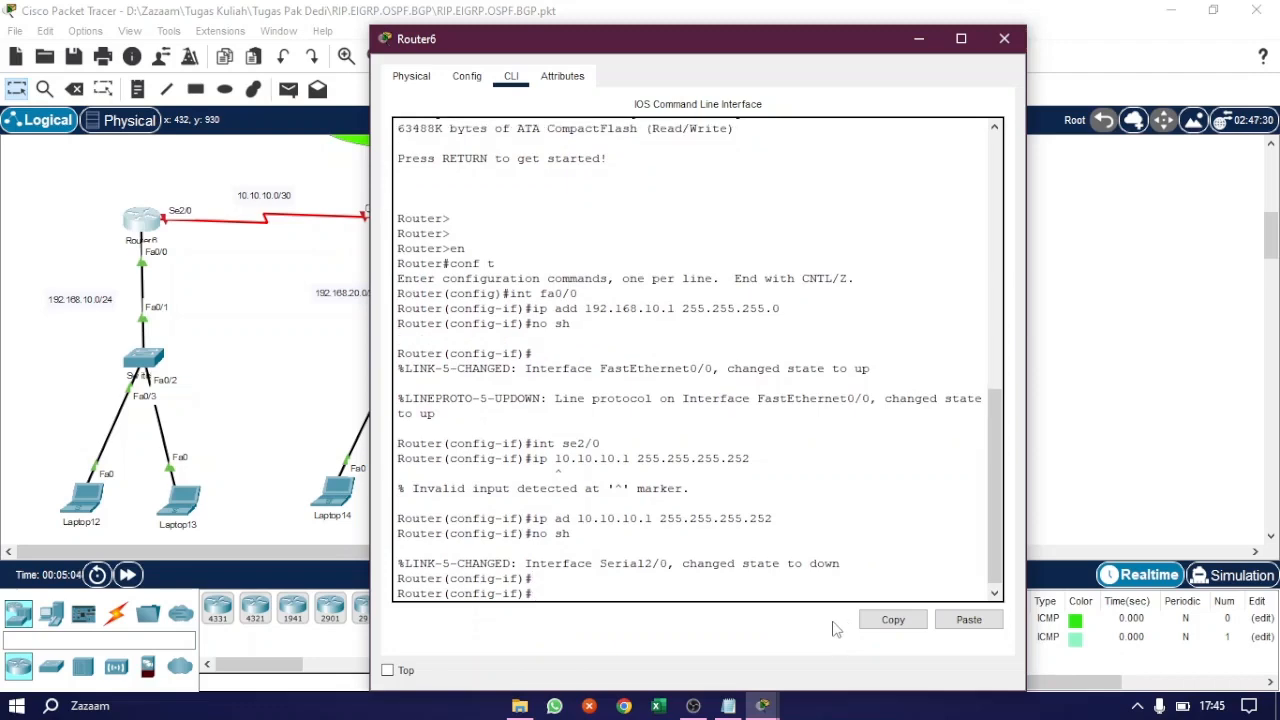
left_click(1005, 39)
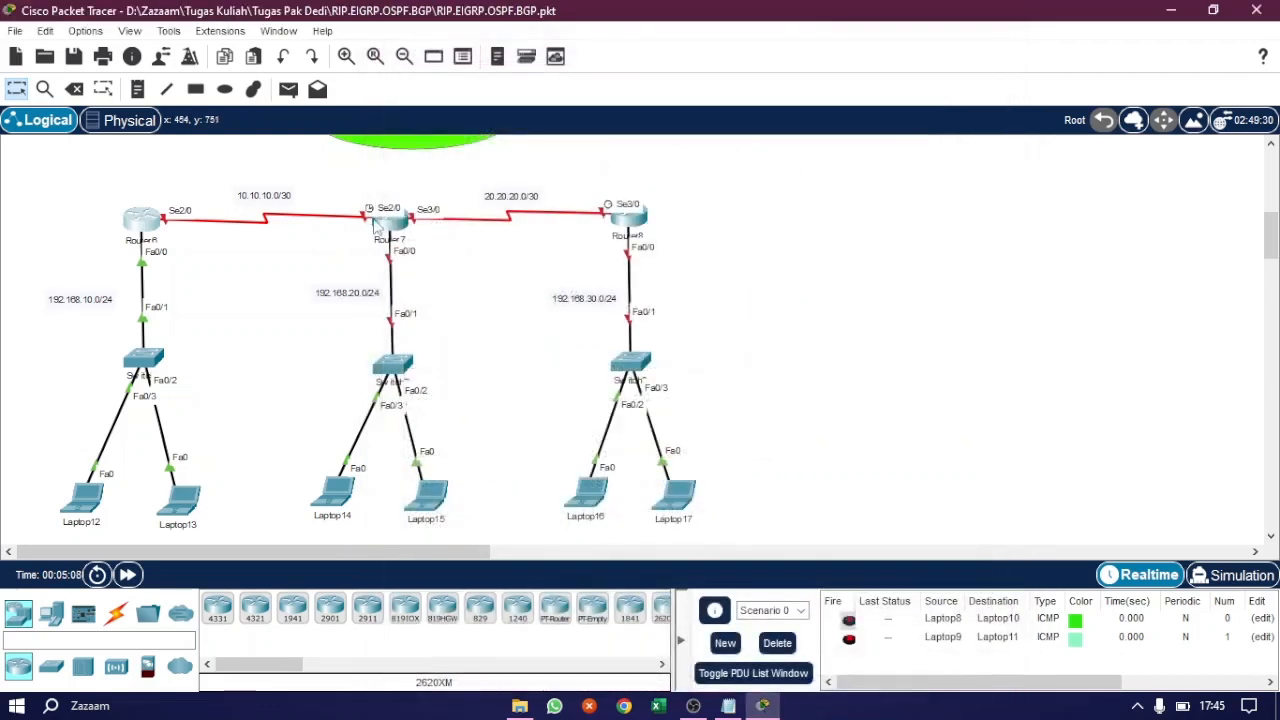
Step: Open Router7's command line and enter global configuration mode with en and conf t
left_click(390, 222)
left_click_drag(645, 40, 921, 25)
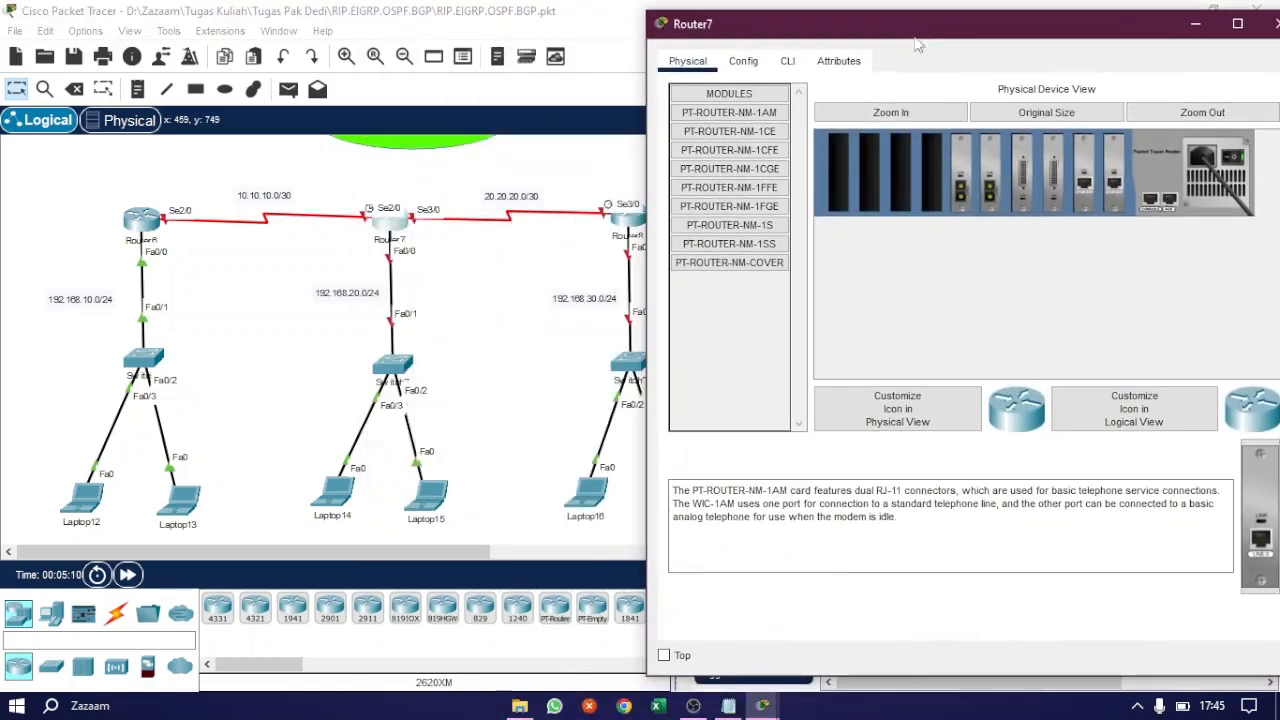
left_click(788, 62)
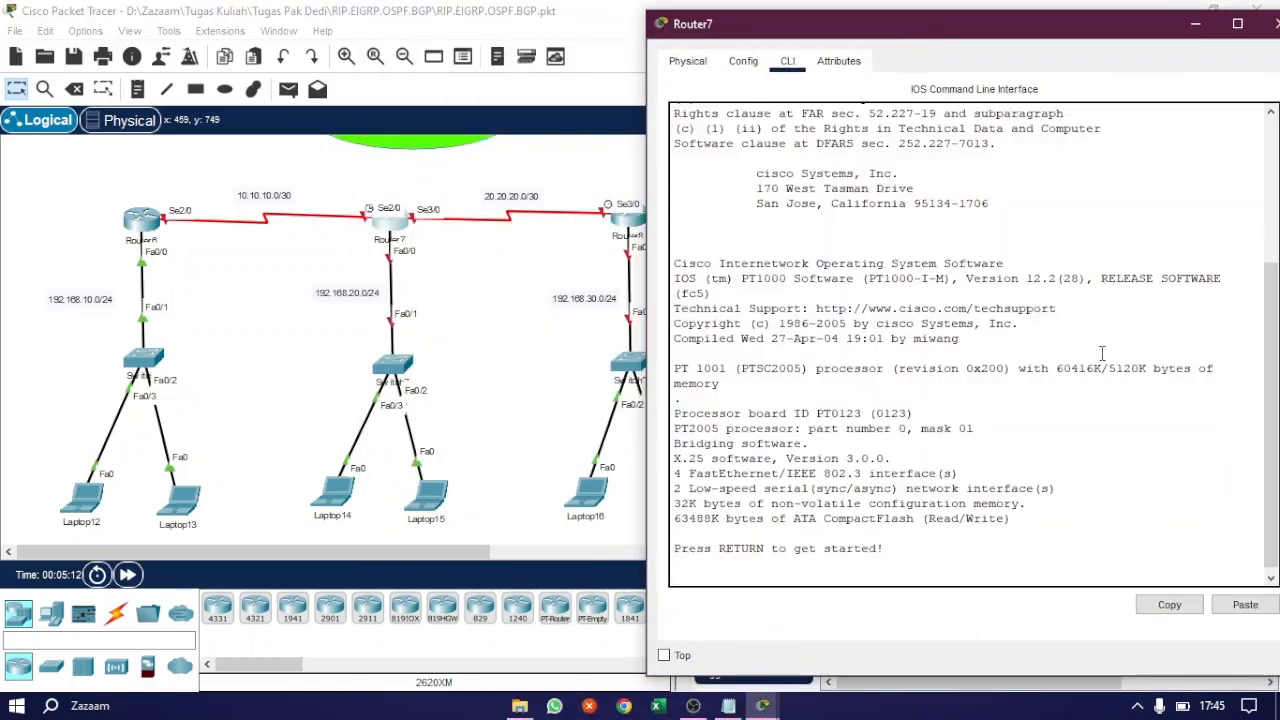
key("Return")
type("en")
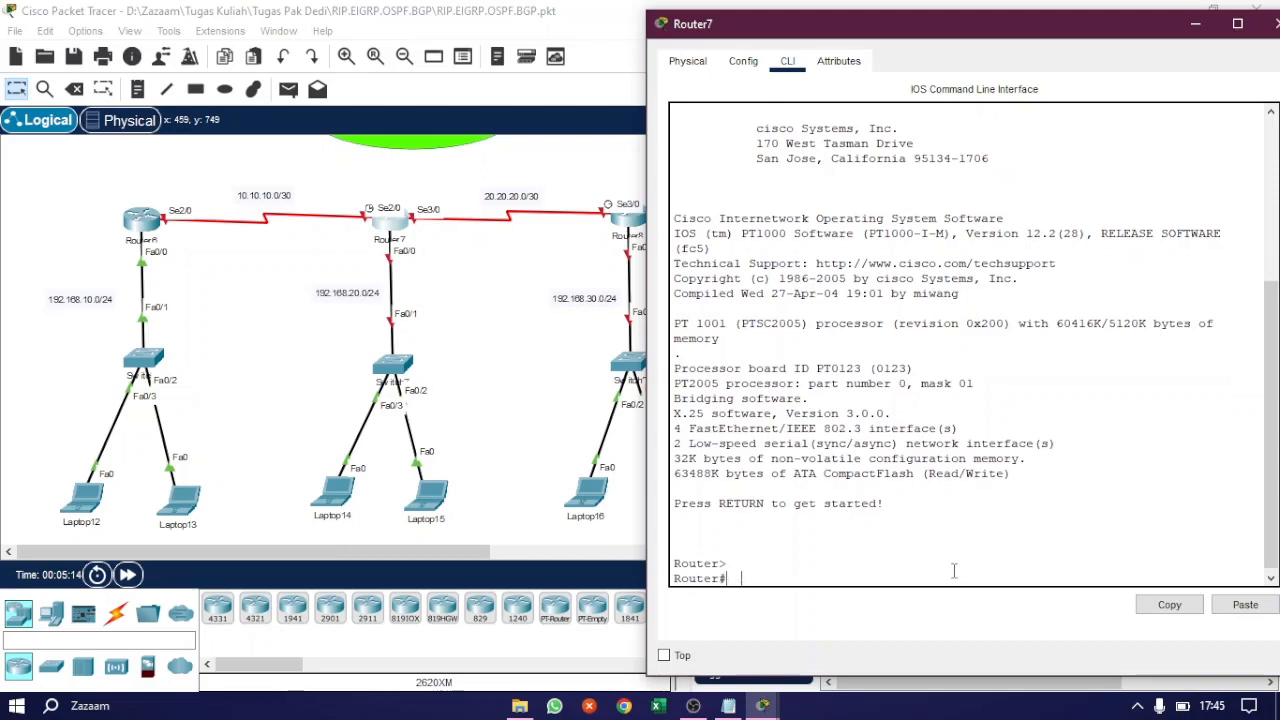
key("Return")
type("conf t")
key("Return")
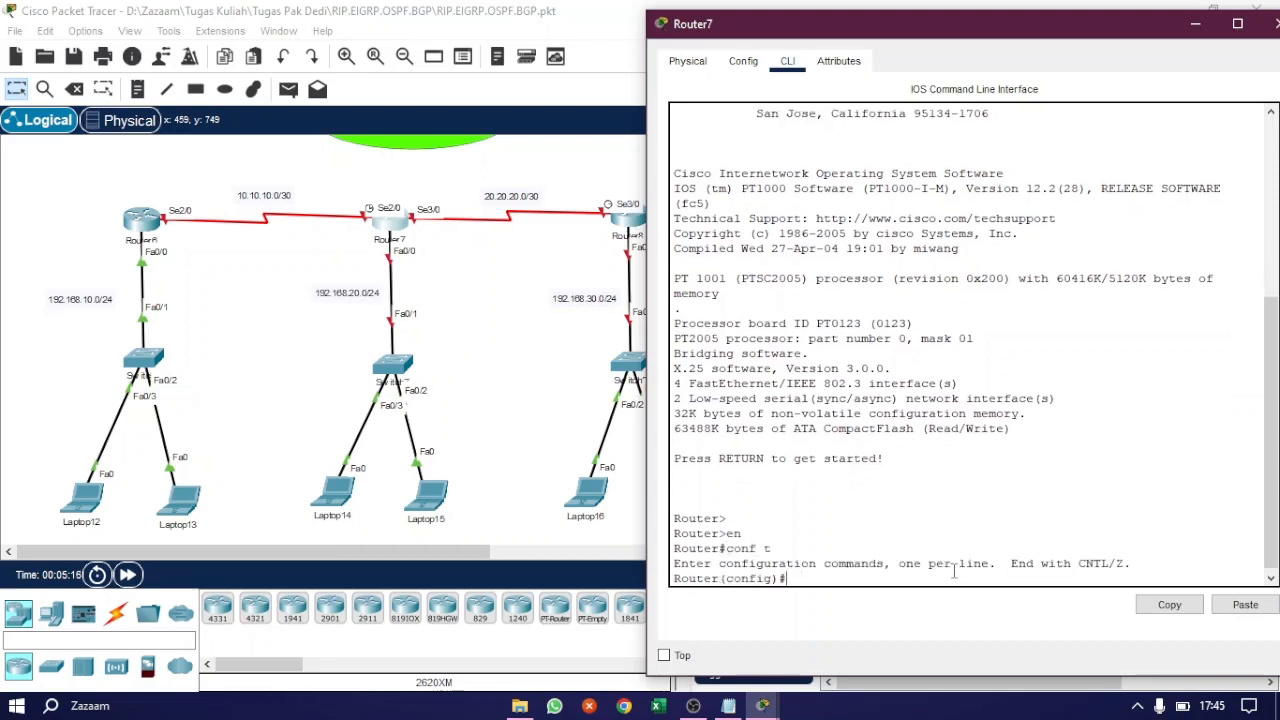
Step: Assign 192.168.20.1 with mask 255.255.255.0 to Router7's Fa0/0 interface and enable it with no sh
type("int fa0/0")
key("Return")
type("ip ad")
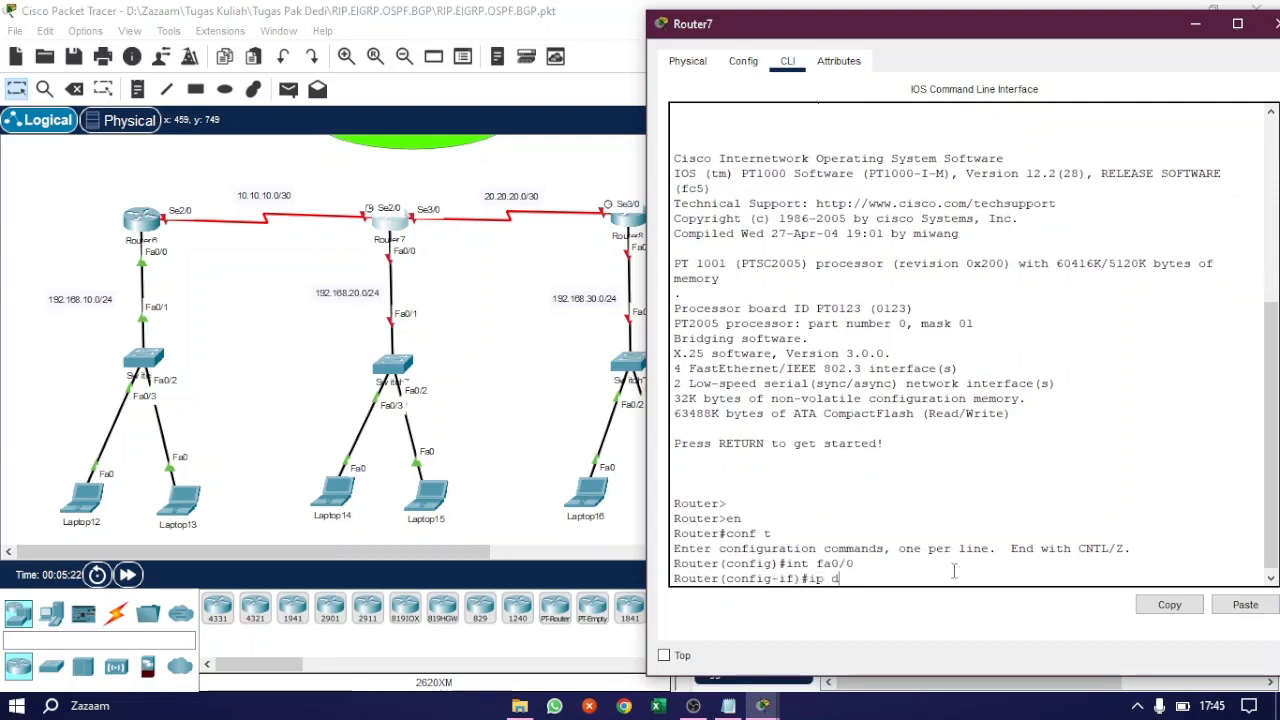
type(" 192.")
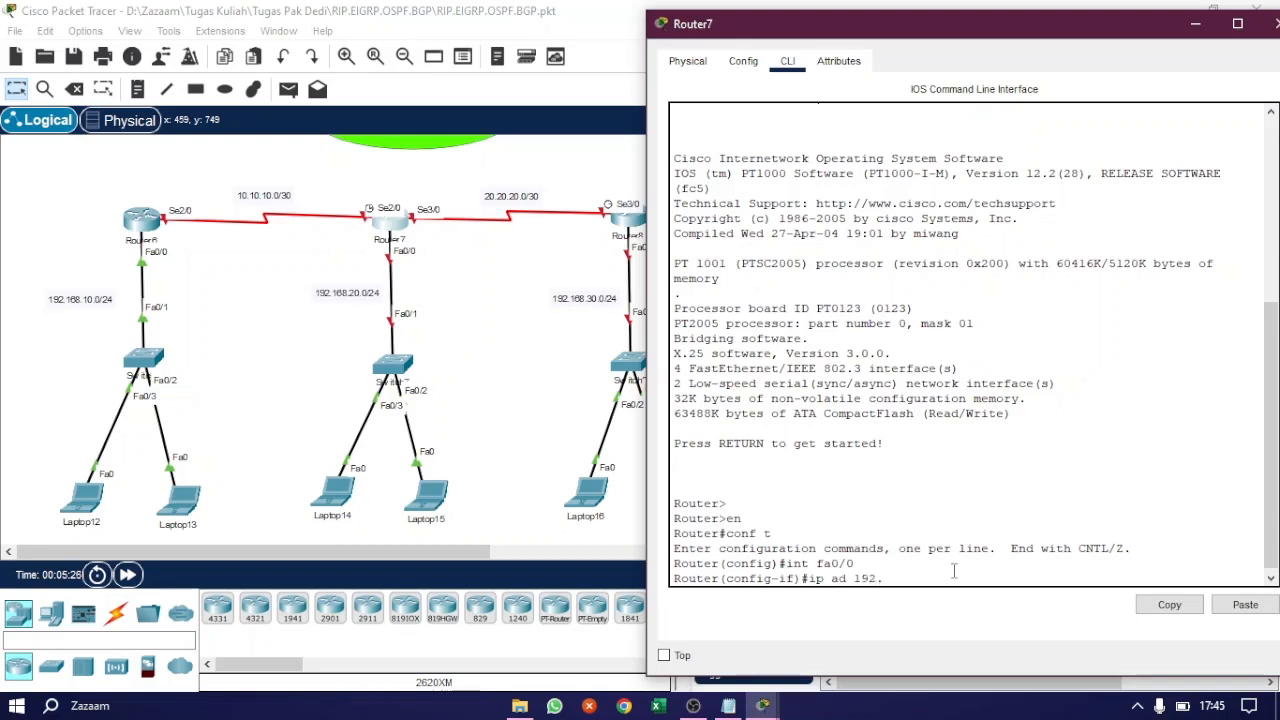
type("168.20.1 255.")
key("ctrl+u")
key("Up")
key("Down")
key("Up")
key("ctrl+u")
type("ip ad 192.168.20.1 255.255.255.0")
key("Return")
type("no sh")
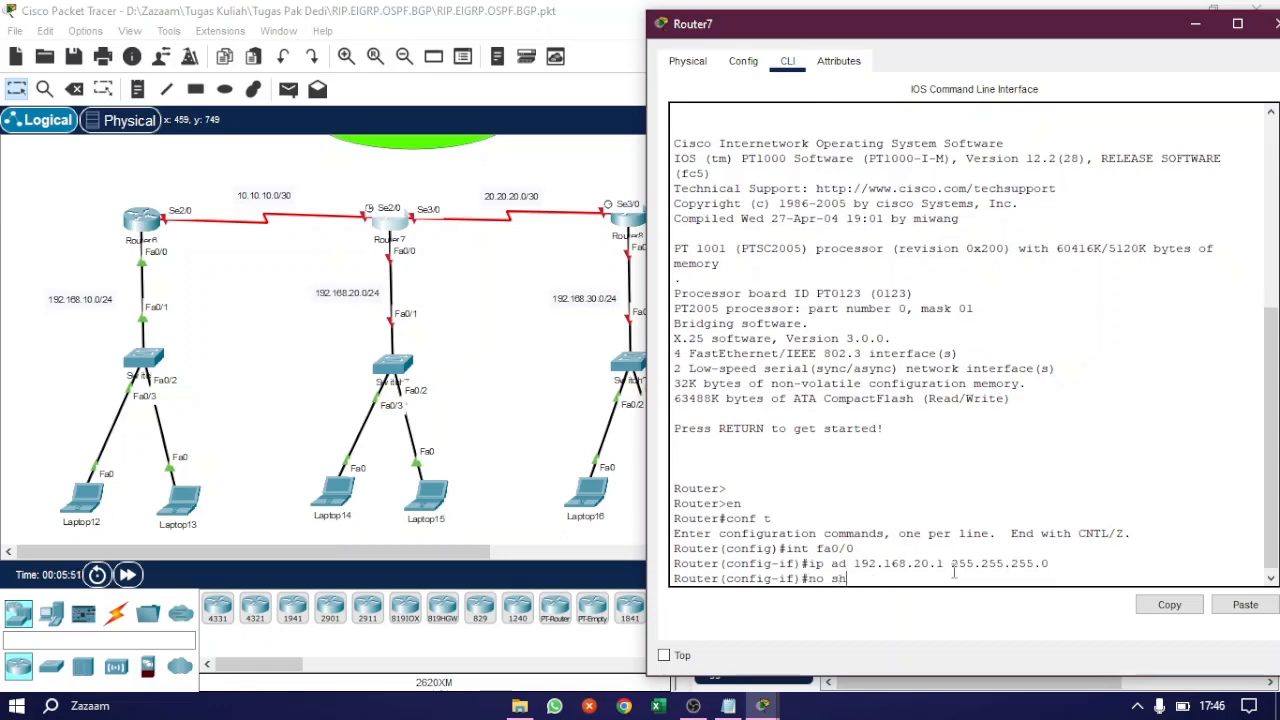
key("Return")
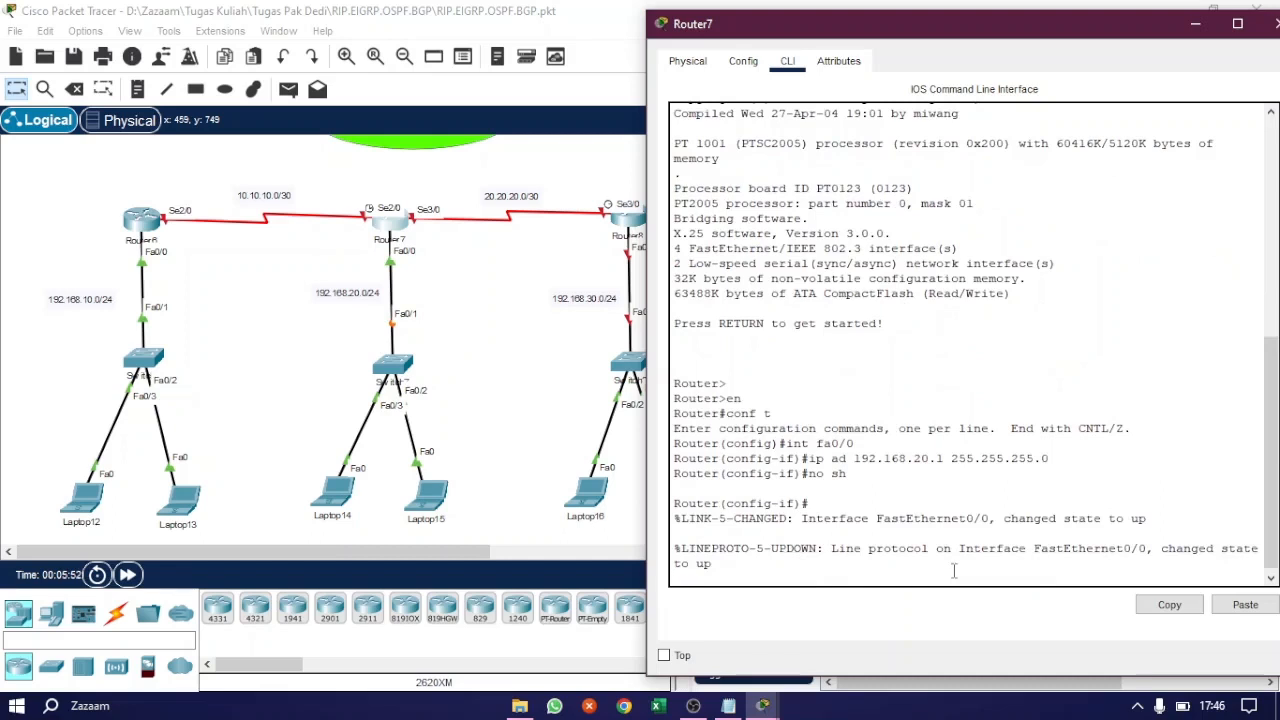
Step: Assign 10.10.10.2 with mask 255.255.255.252 to Router7's Se2/0 interface and enable it with no sh
type("int se")
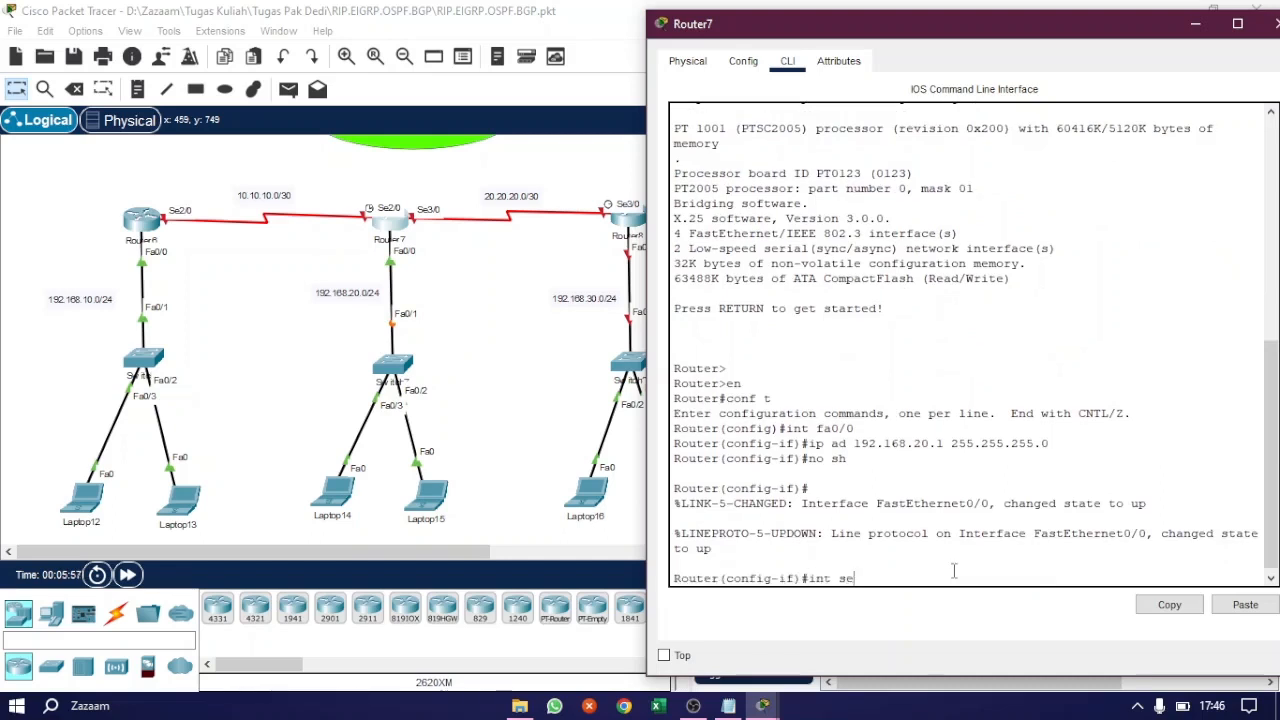
type("2/0")
key("Return")
type("ip ")
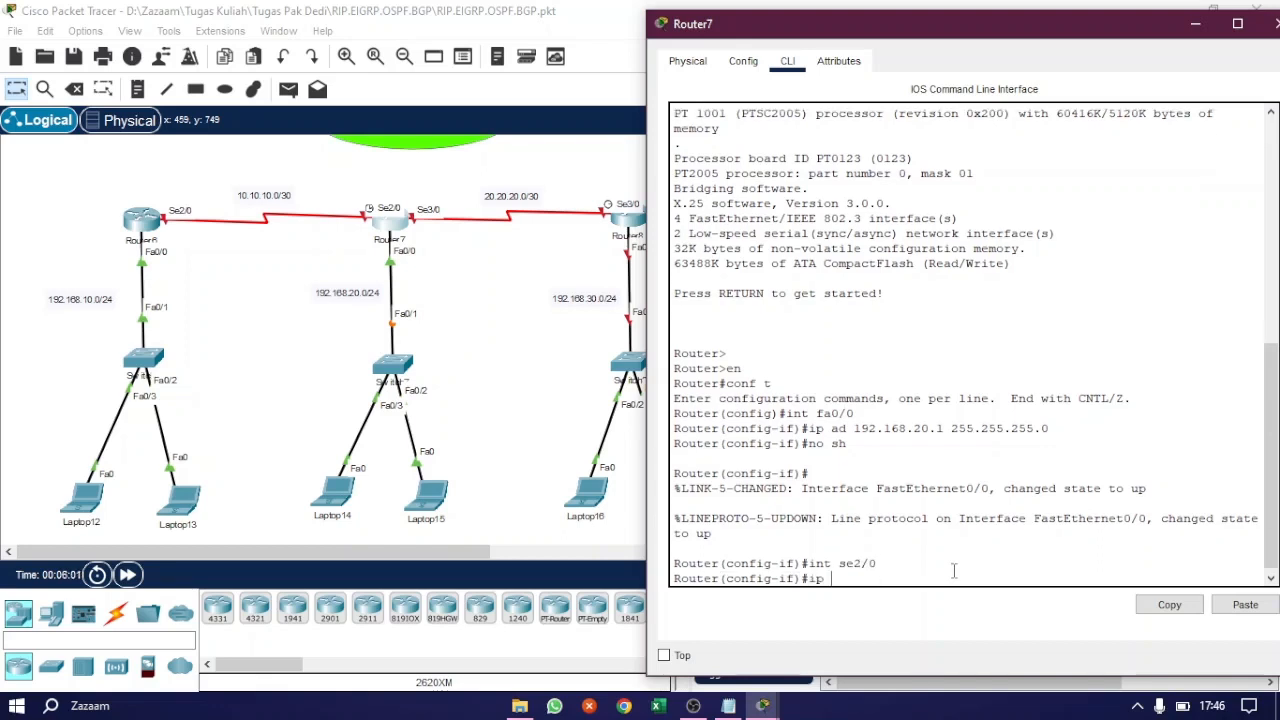
type("ad 10.10.10.2 255.255.255.252")
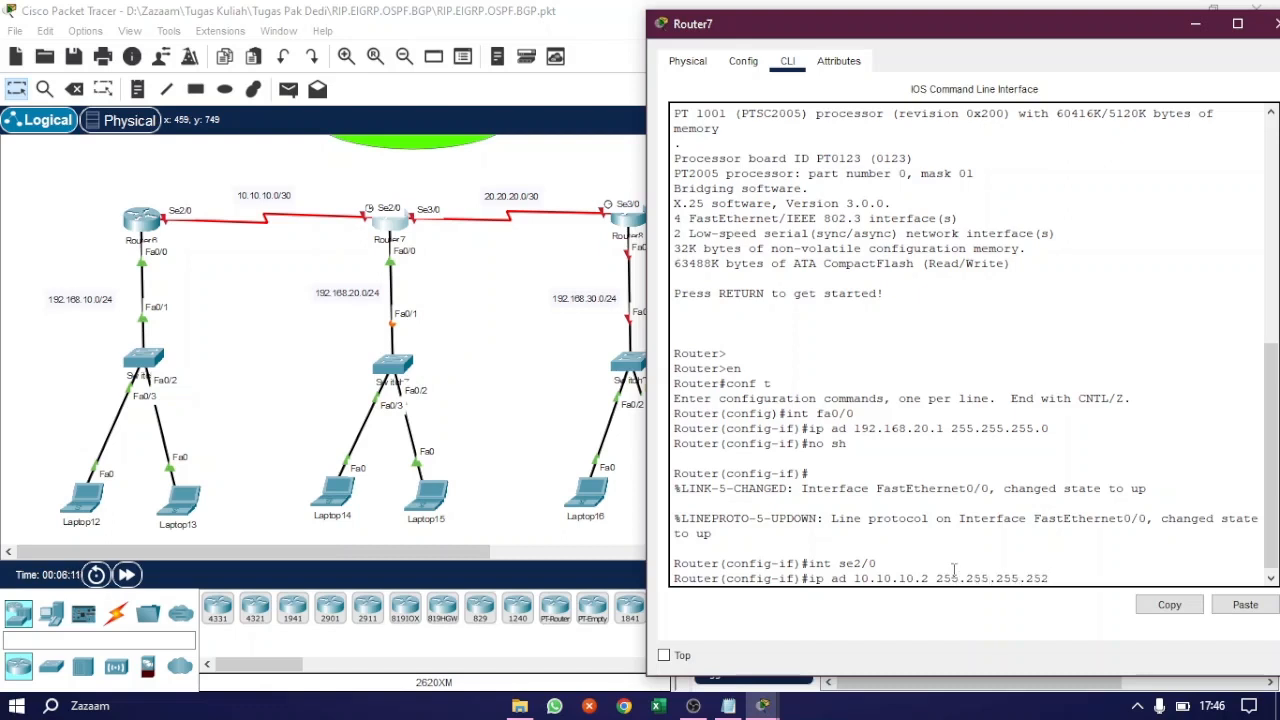
key("Return")
type("no sh")
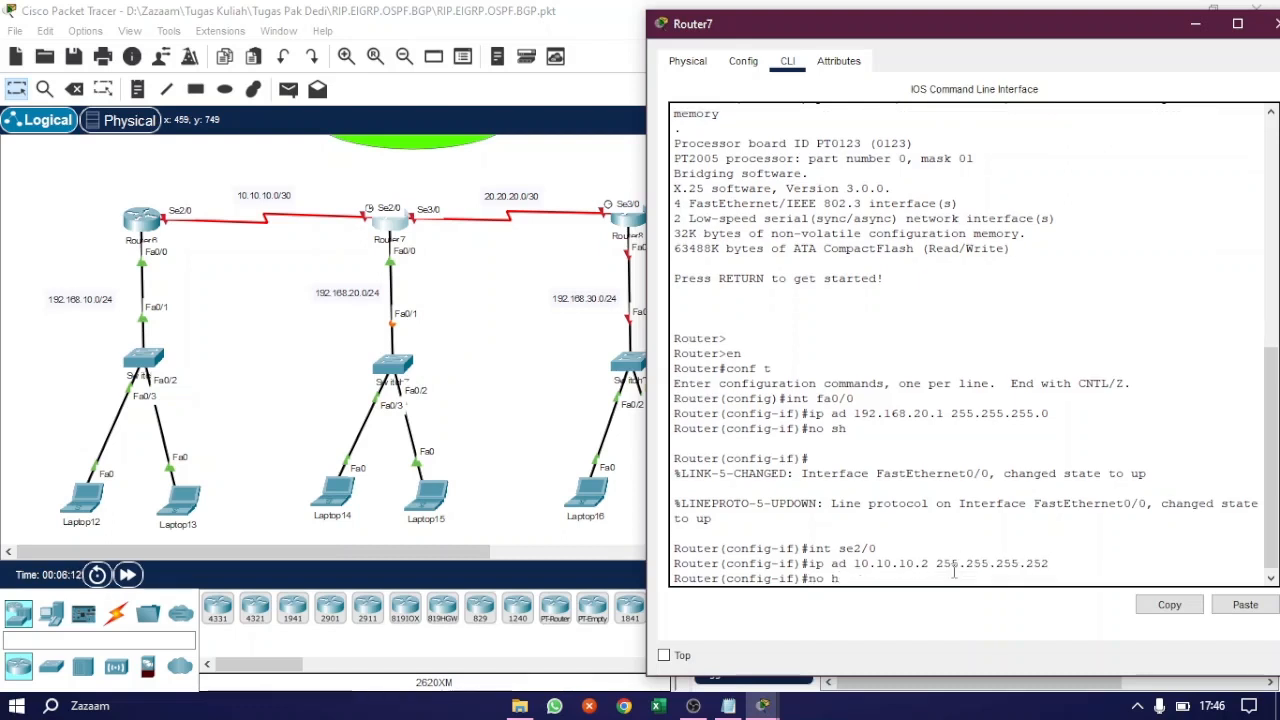
key("Return")
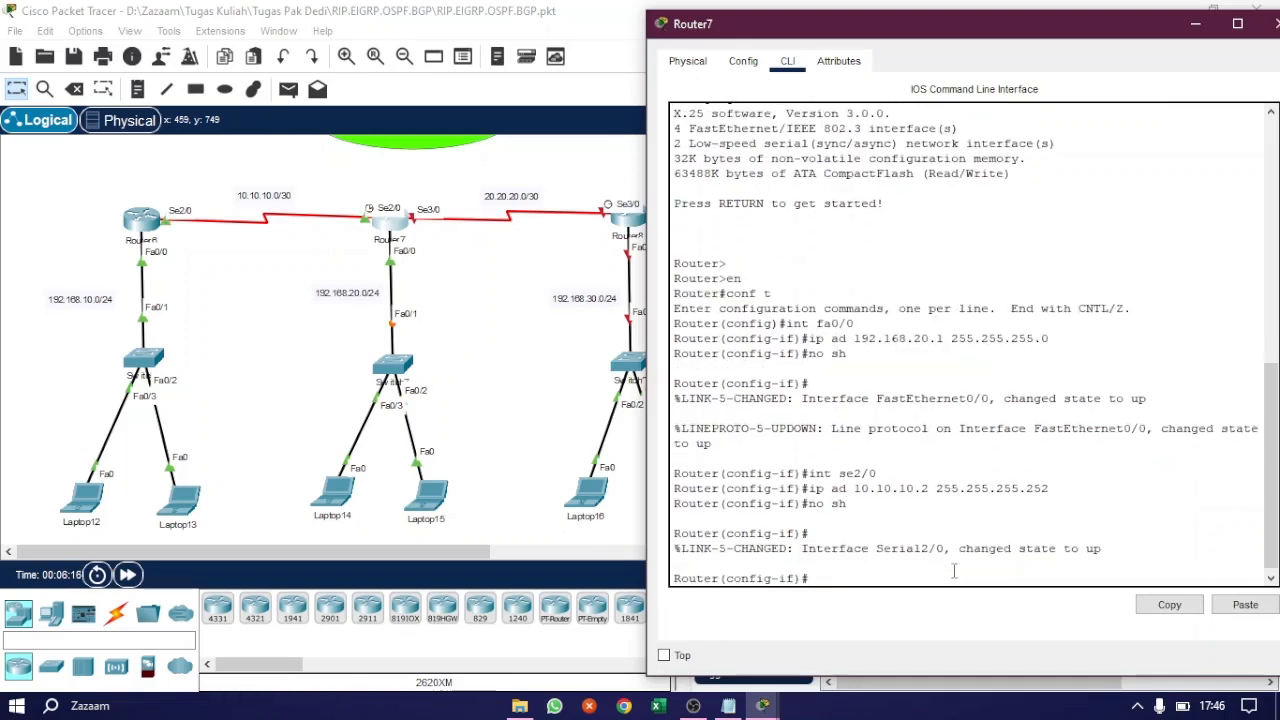
Step: Assign 20.20.20.1 with mask 255.255.255.252 to Router7's Se3/0 interface, enable it with no sh and close the router's window
type("int se3/0")
key("Return")
type("ip ad")
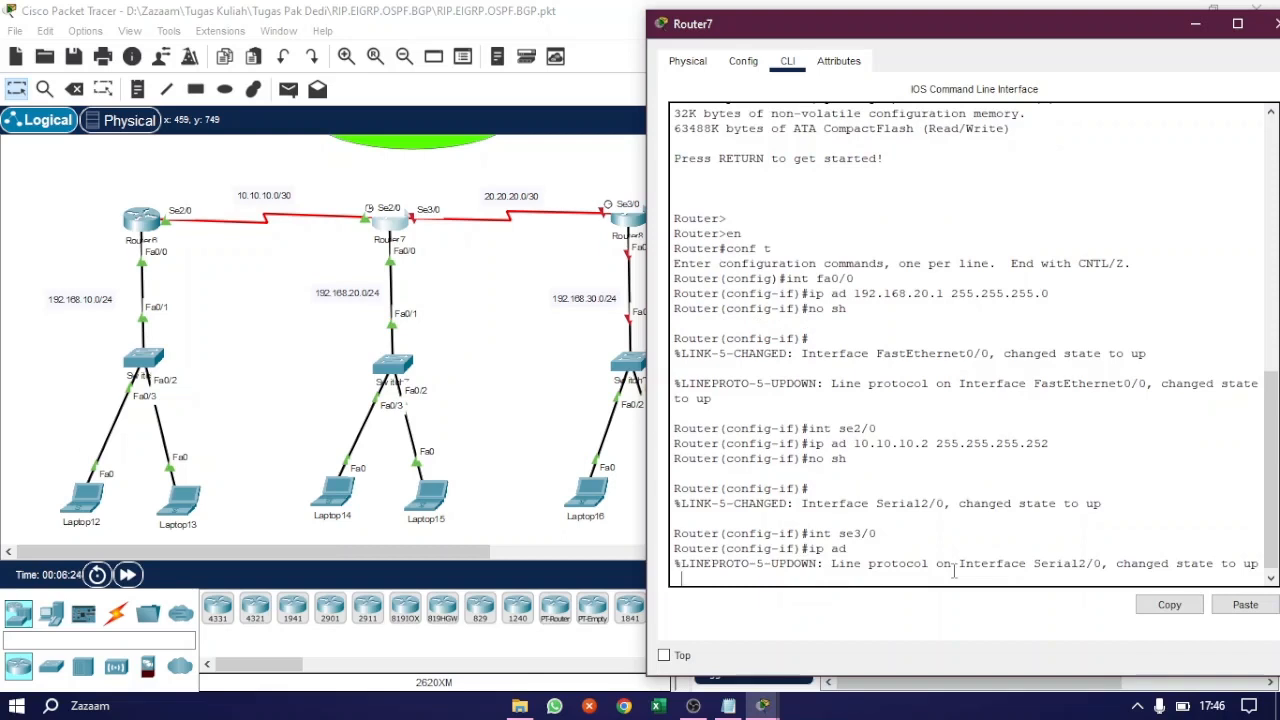
type(" 20.20.20.1")
key("Tab")
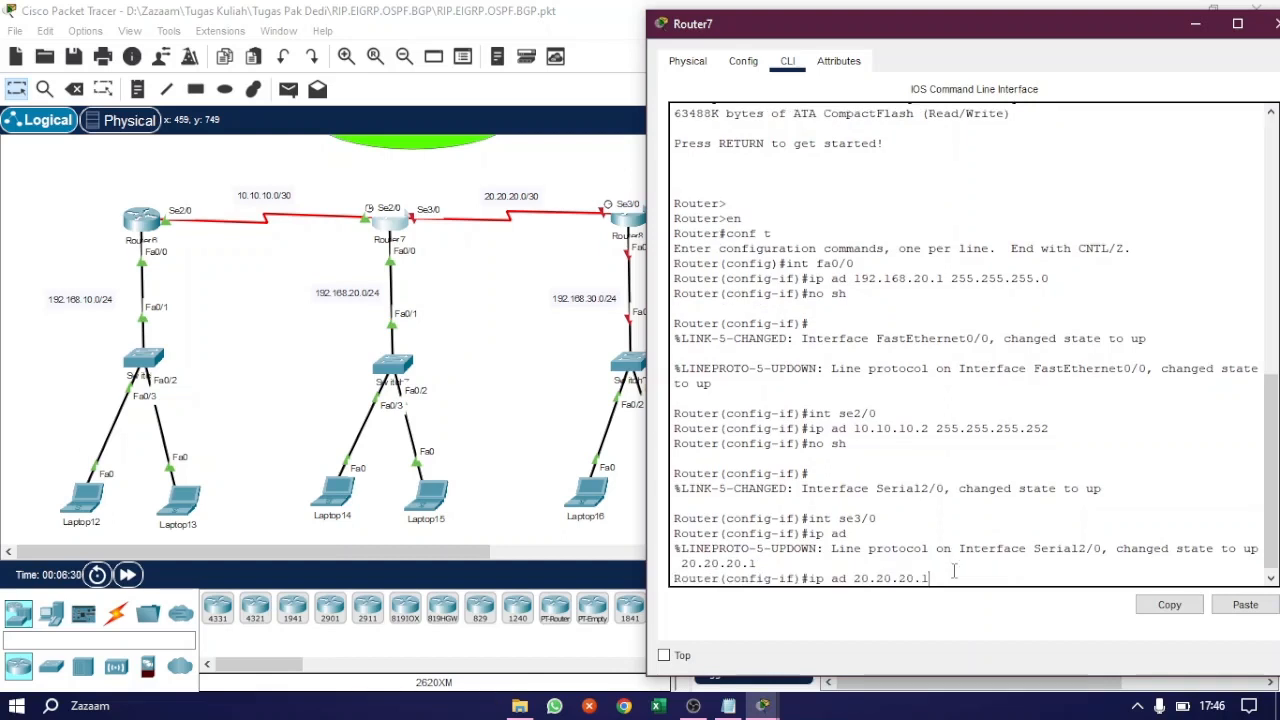
type("25")
type("255.255.252")
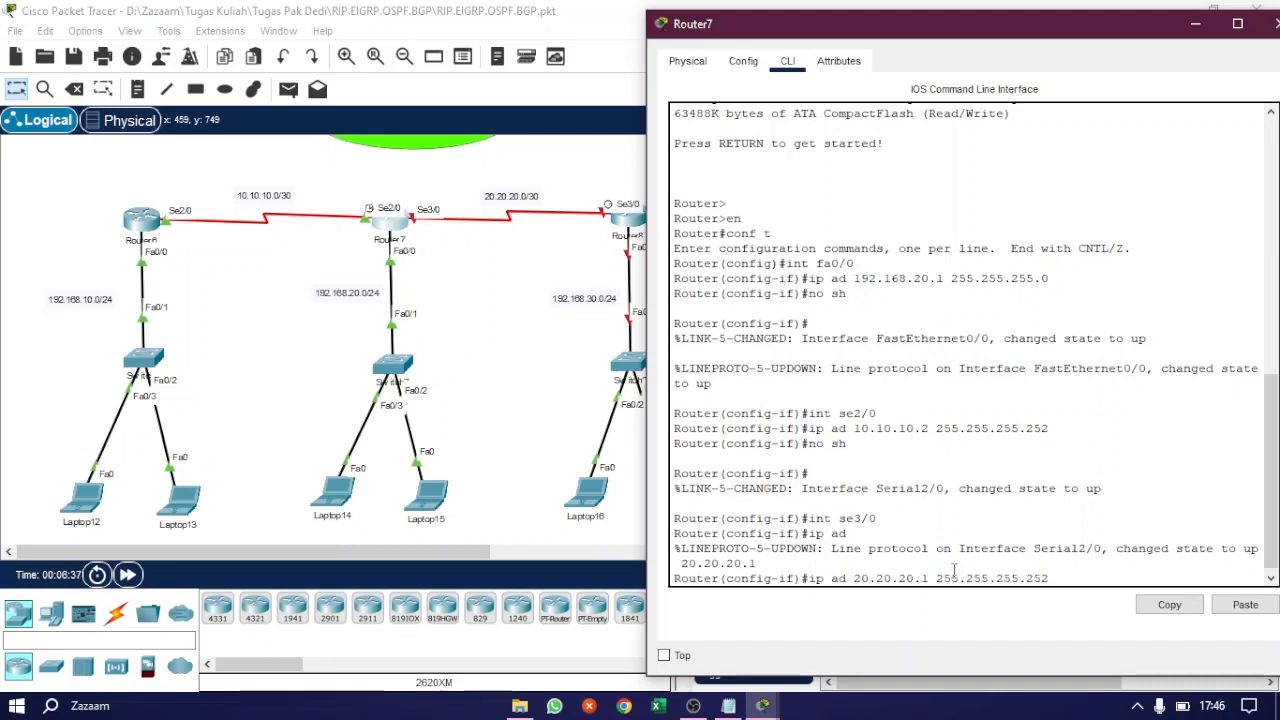
key("Return")
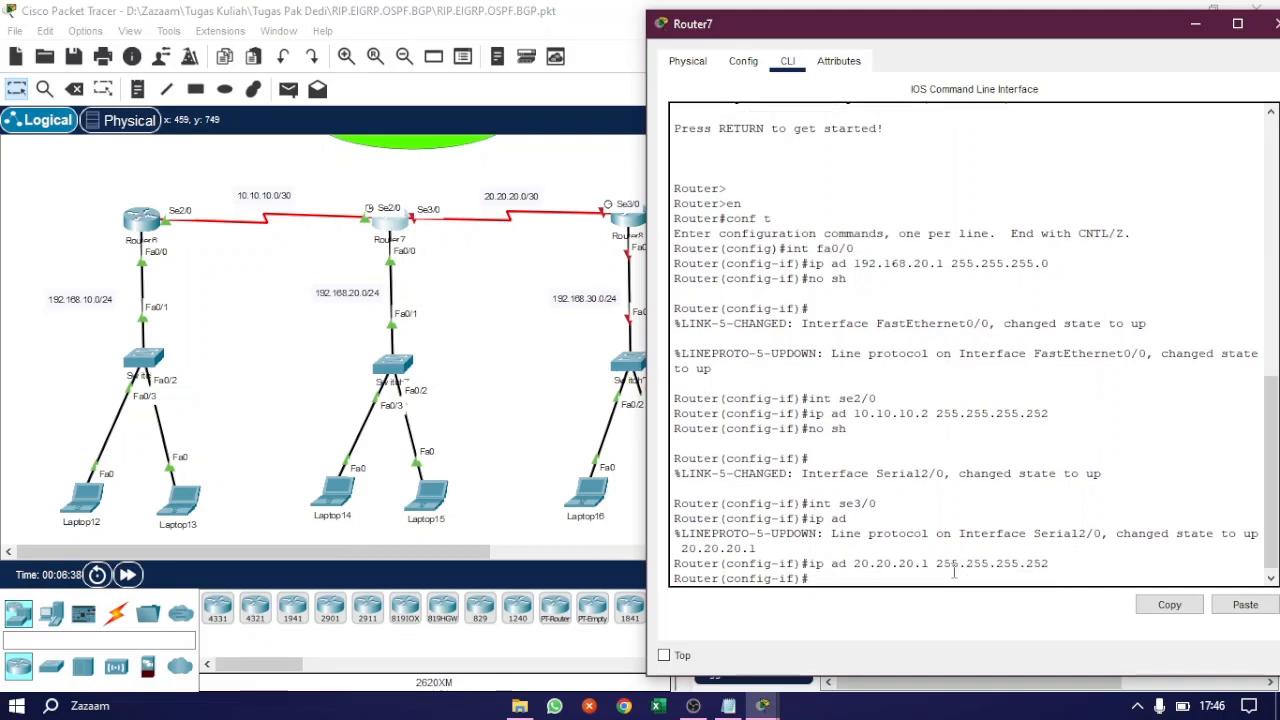
type("no sh")
key("Return")
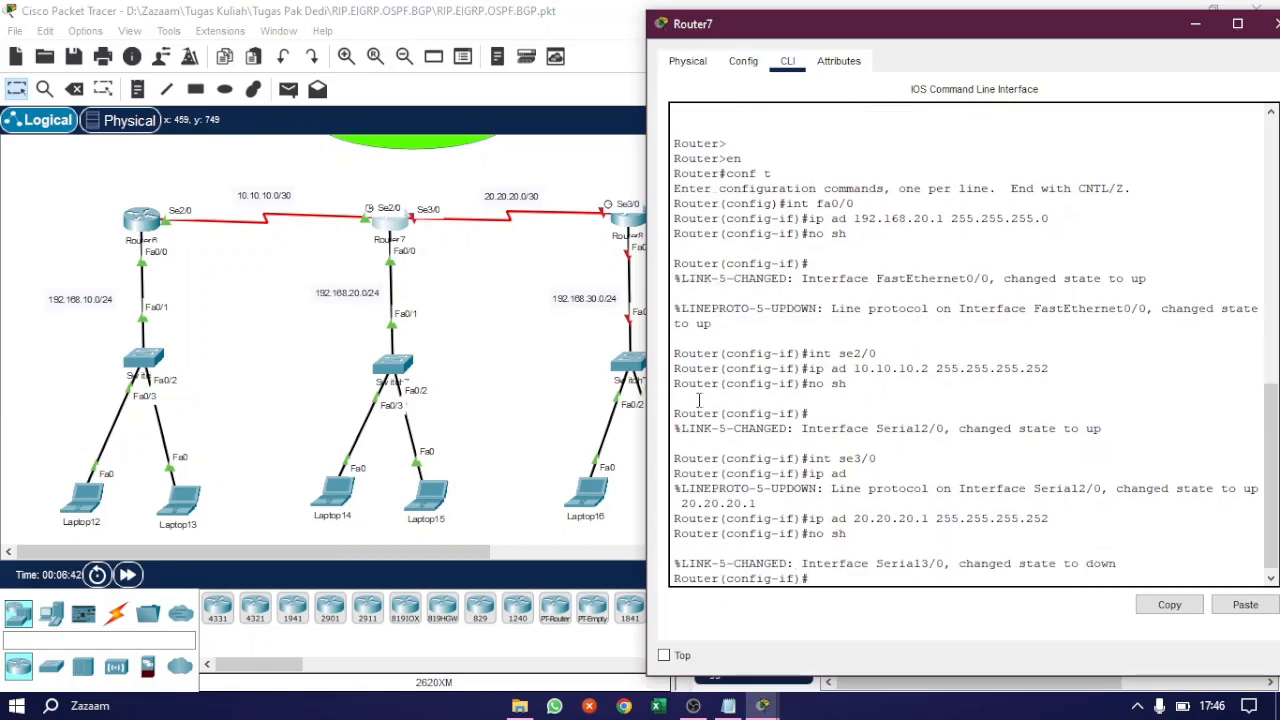
left_click(1268, 33)
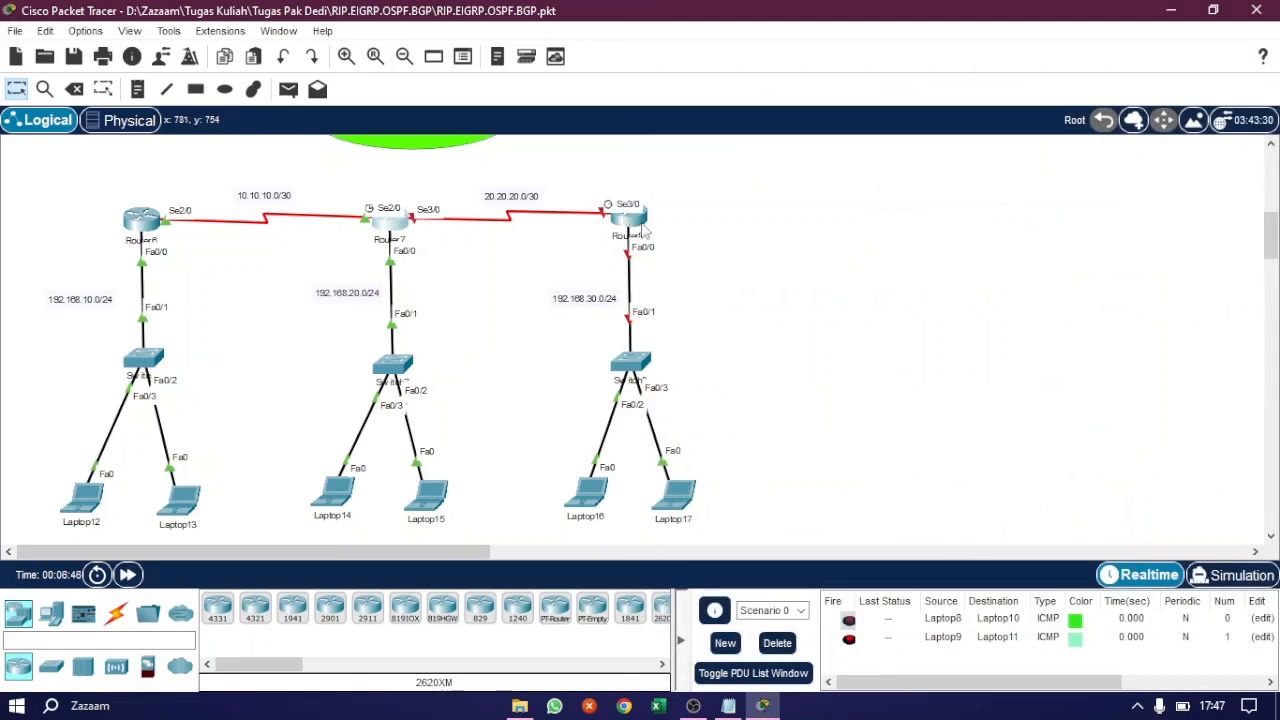
Step: Open Router8's command line and enter global configuration mode with en and conf t
left_click(641, 224)
left_click(511, 76)
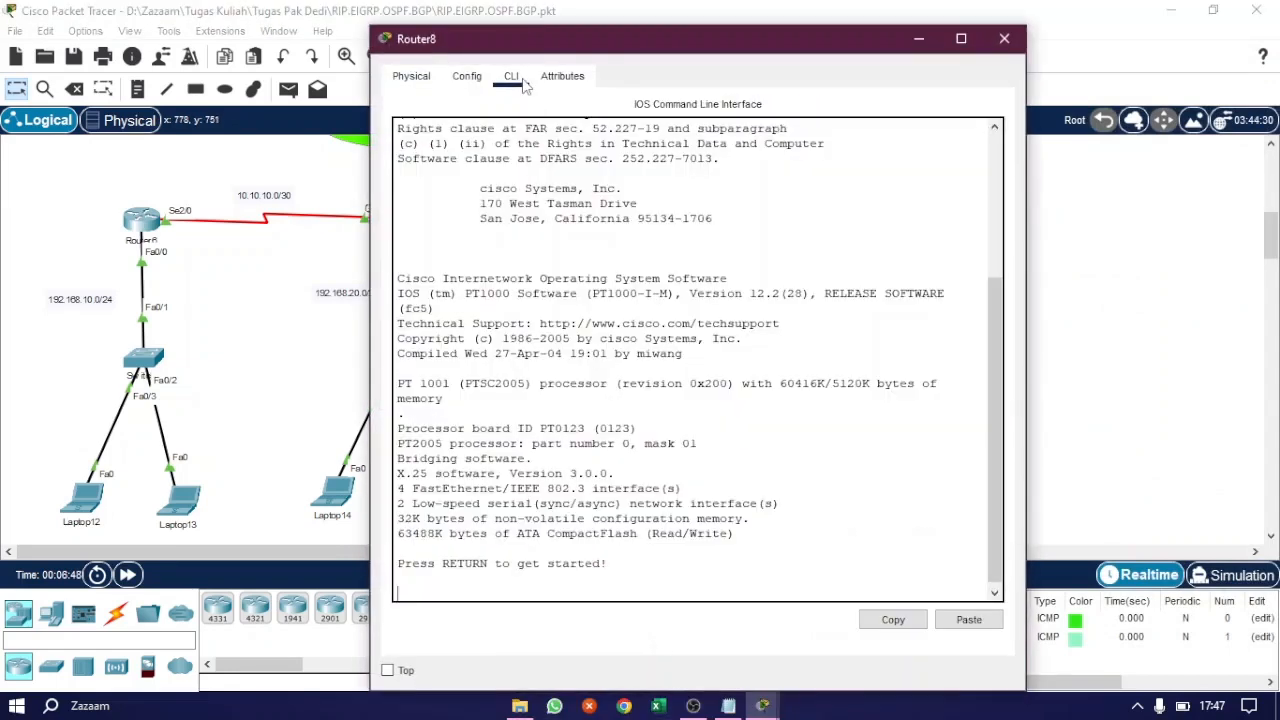
left_click_drag(600, 45, 807, 41)
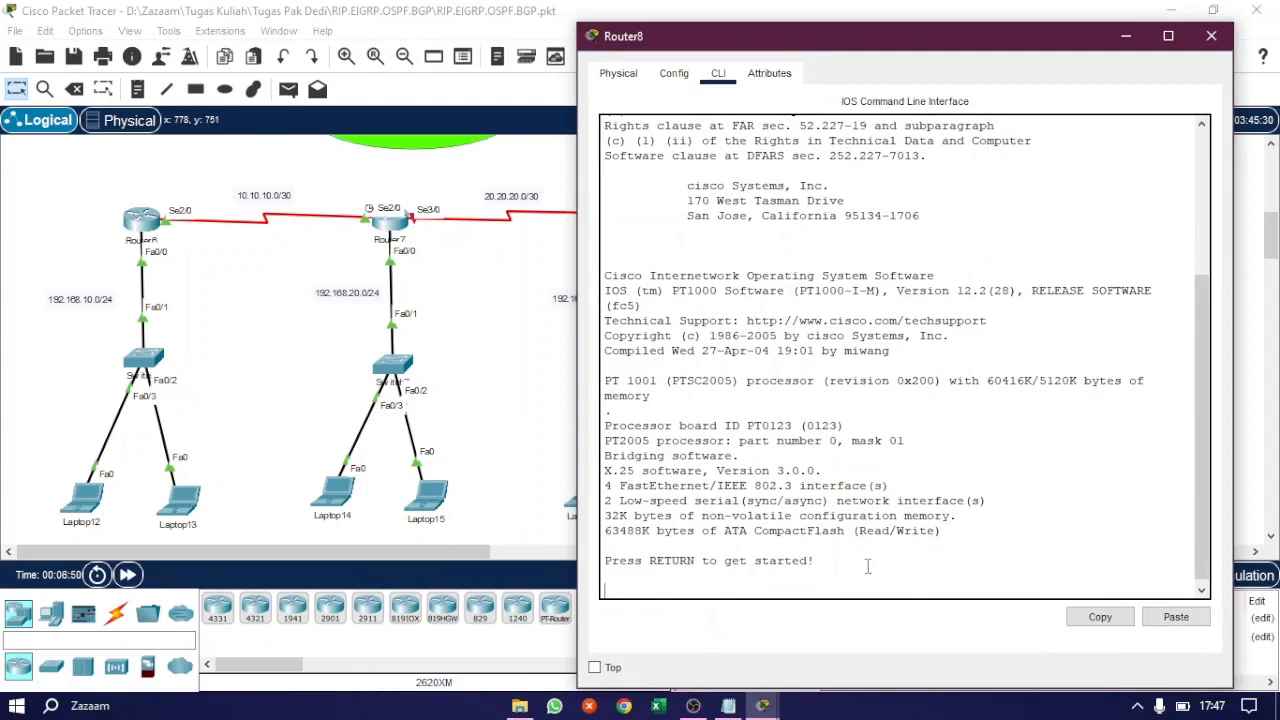
key("Return")
key("Return")
key("Return")
type("en")
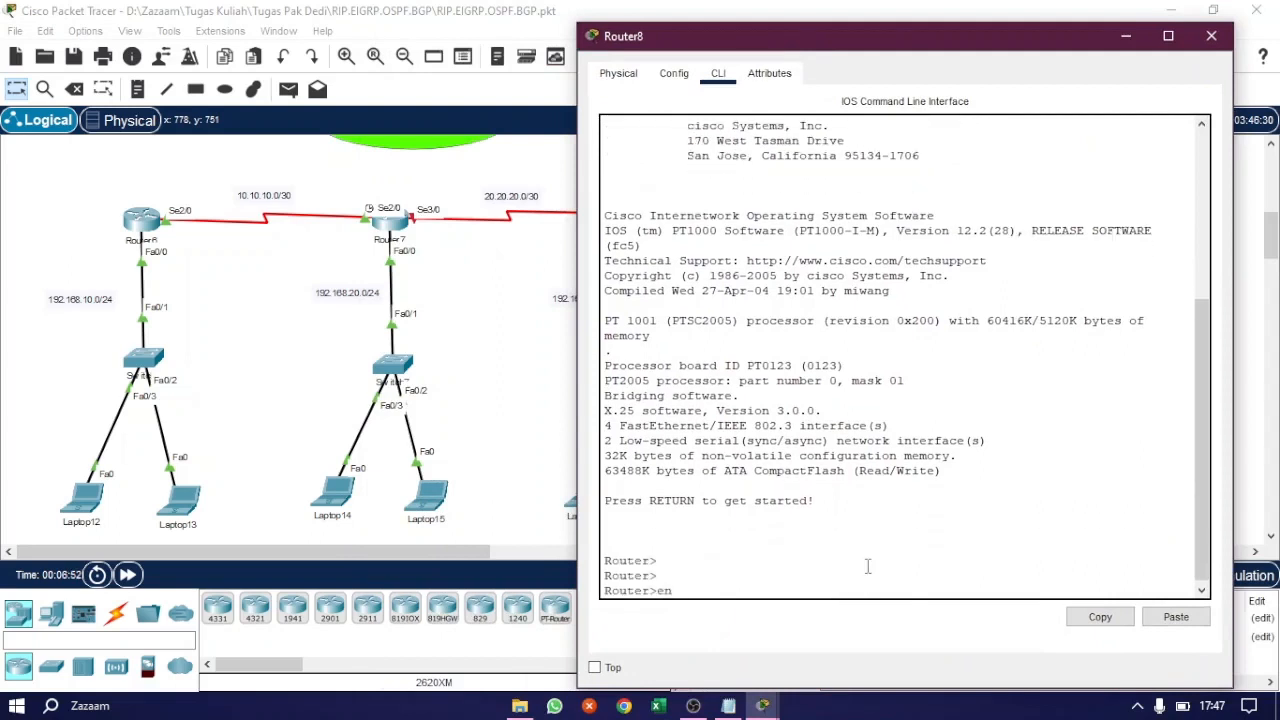
key("Return")
type("conf t")
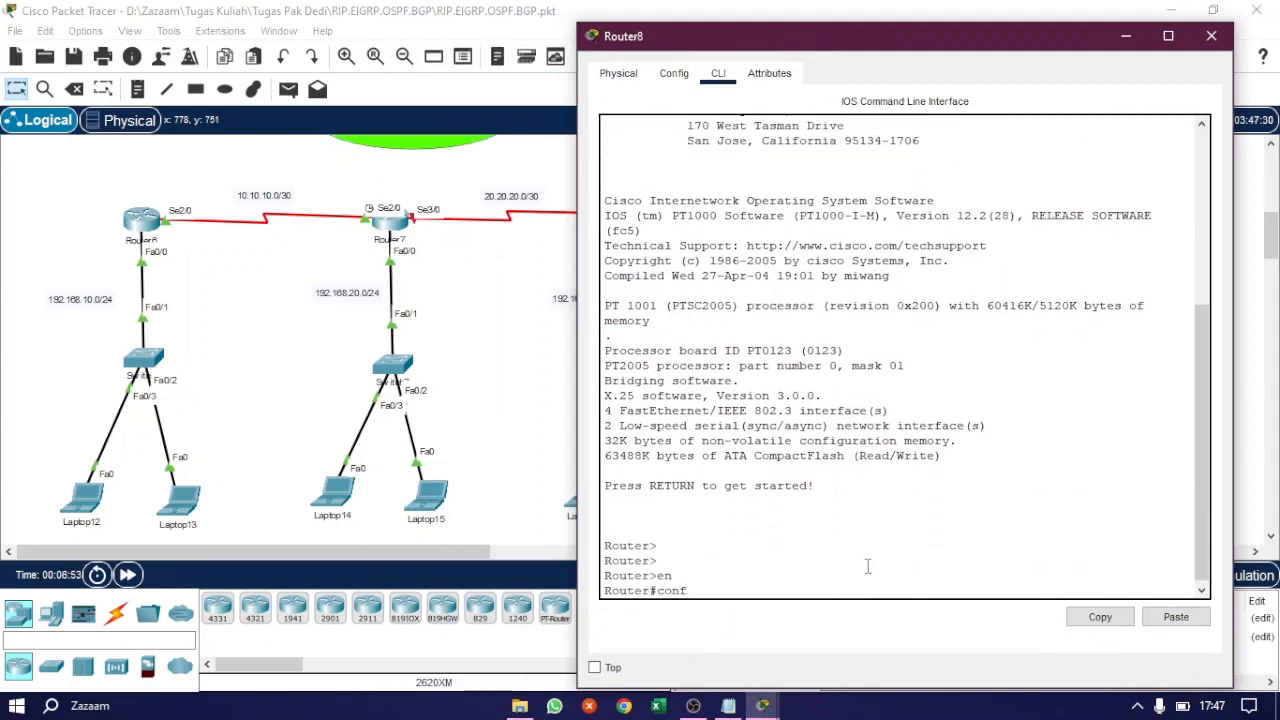
key("Return")
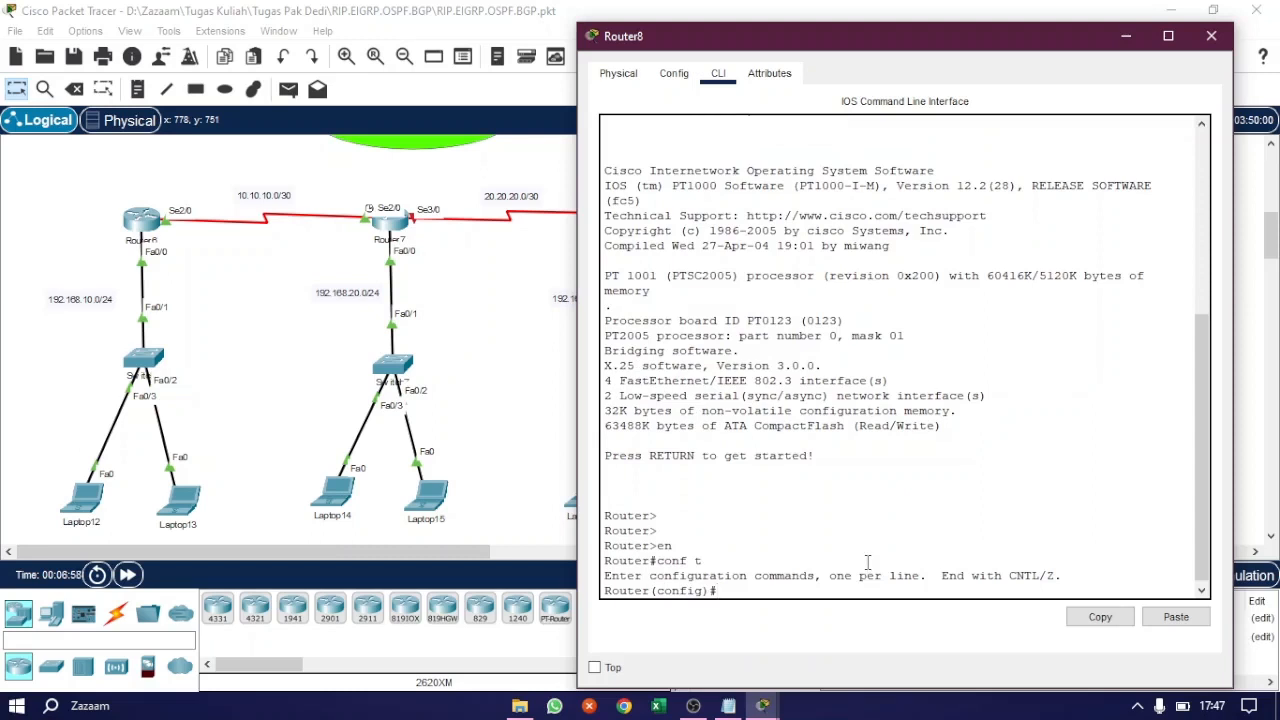
Step: Assign 192.168.30.1 with mask 255.255.255.0 to Router8's Fa0/0 interface
type("int fa0/0")
key("Return")
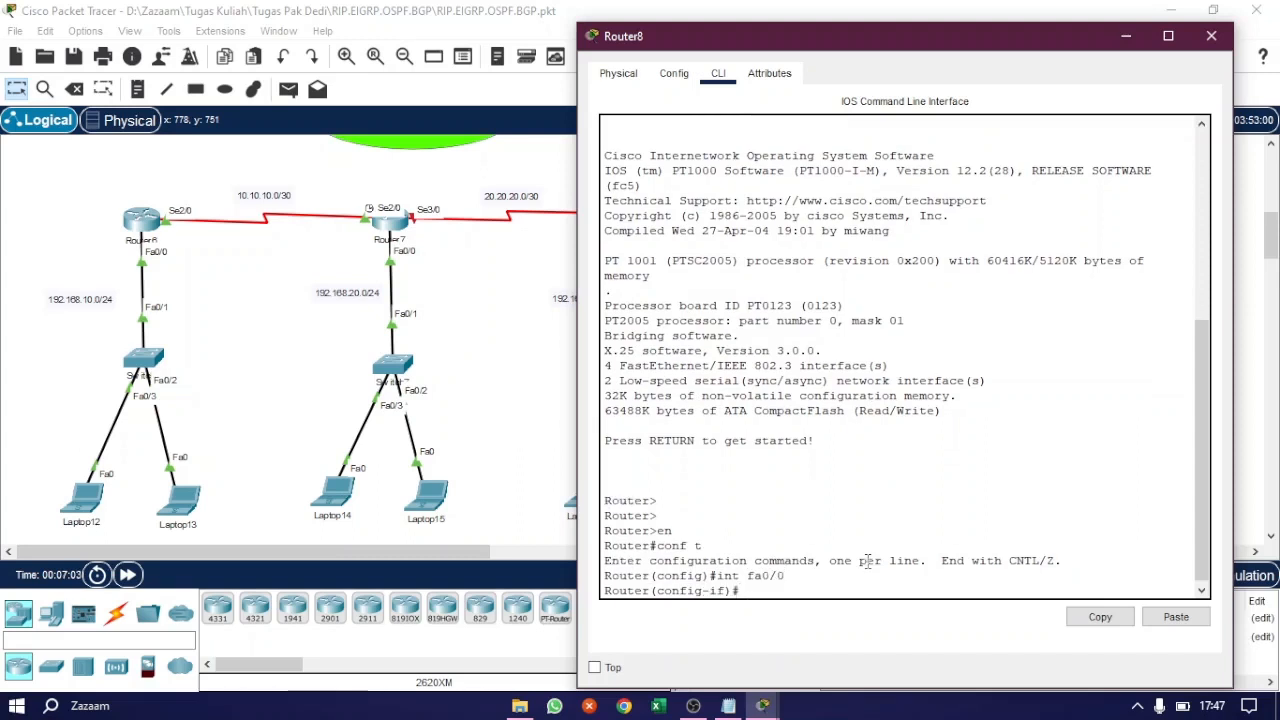
type("ip ad 192.168")
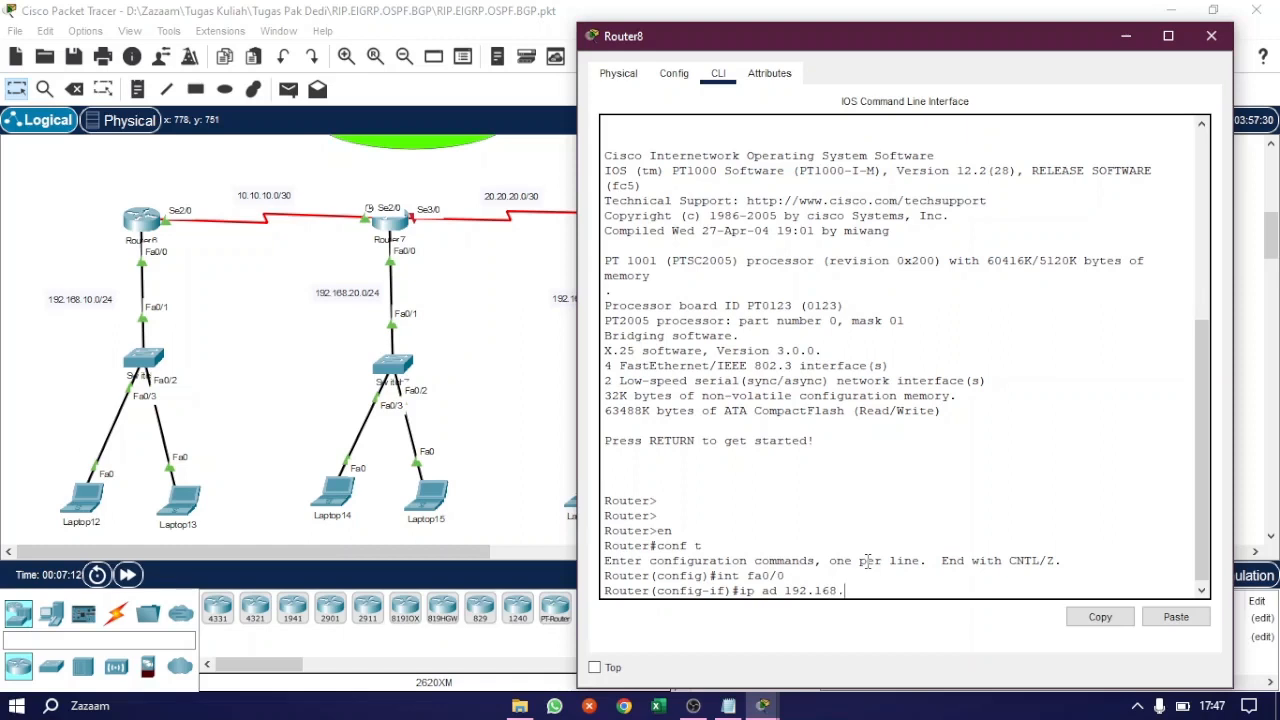
type(".30.1 255.255.255.0")
key("Return")
Step: Switch to Router8's Se3/0 interface and assign it 20.20.20.2 with mask 255.255.255.252
key("Up")
key("Up")
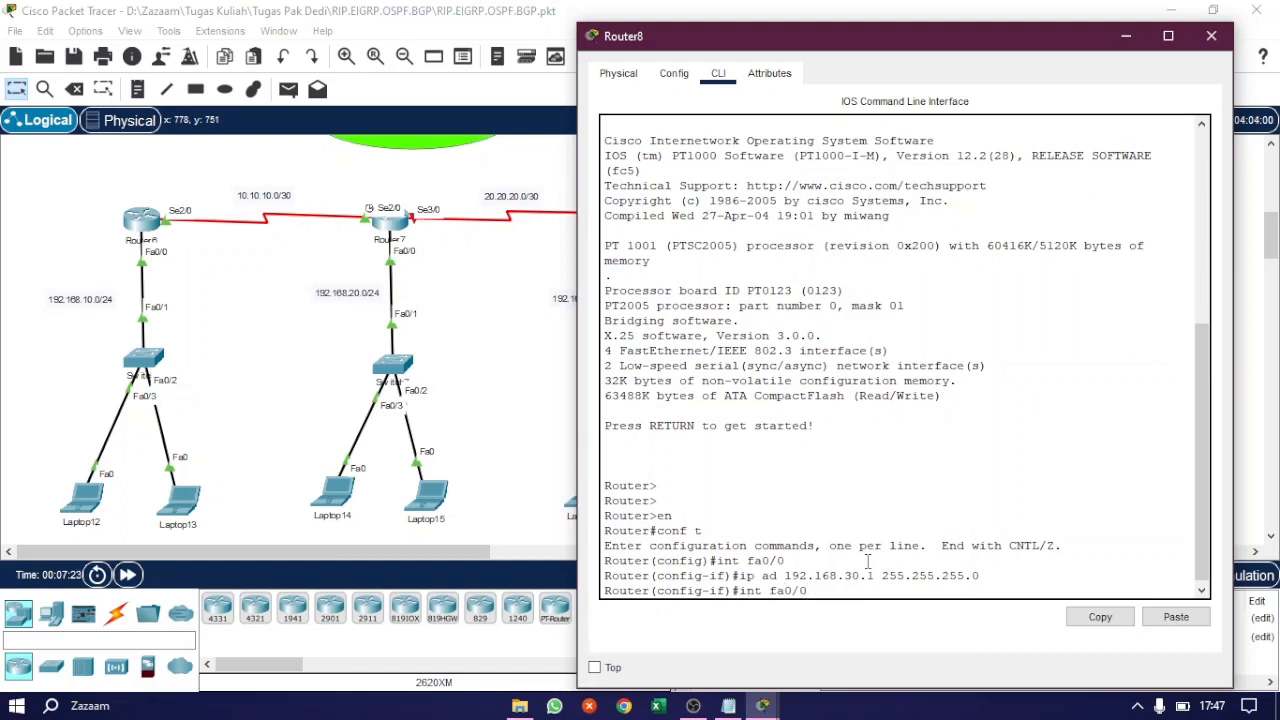
key("Left")
key("Left")
key("Left")
key("BackSpace")
key("BackSpace")
type("se")
key("Delete")
type("3")
key("Return")
type("ip ad")
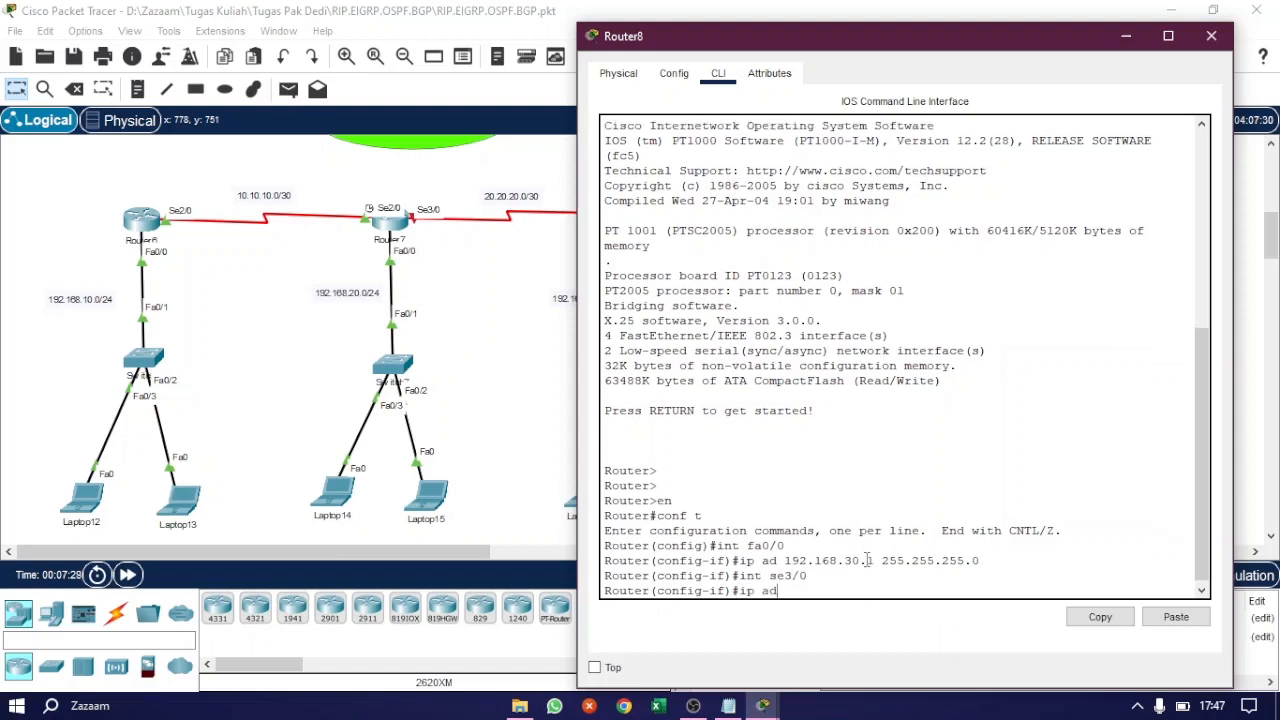
type(" 20.20.20.2 255.255.255")
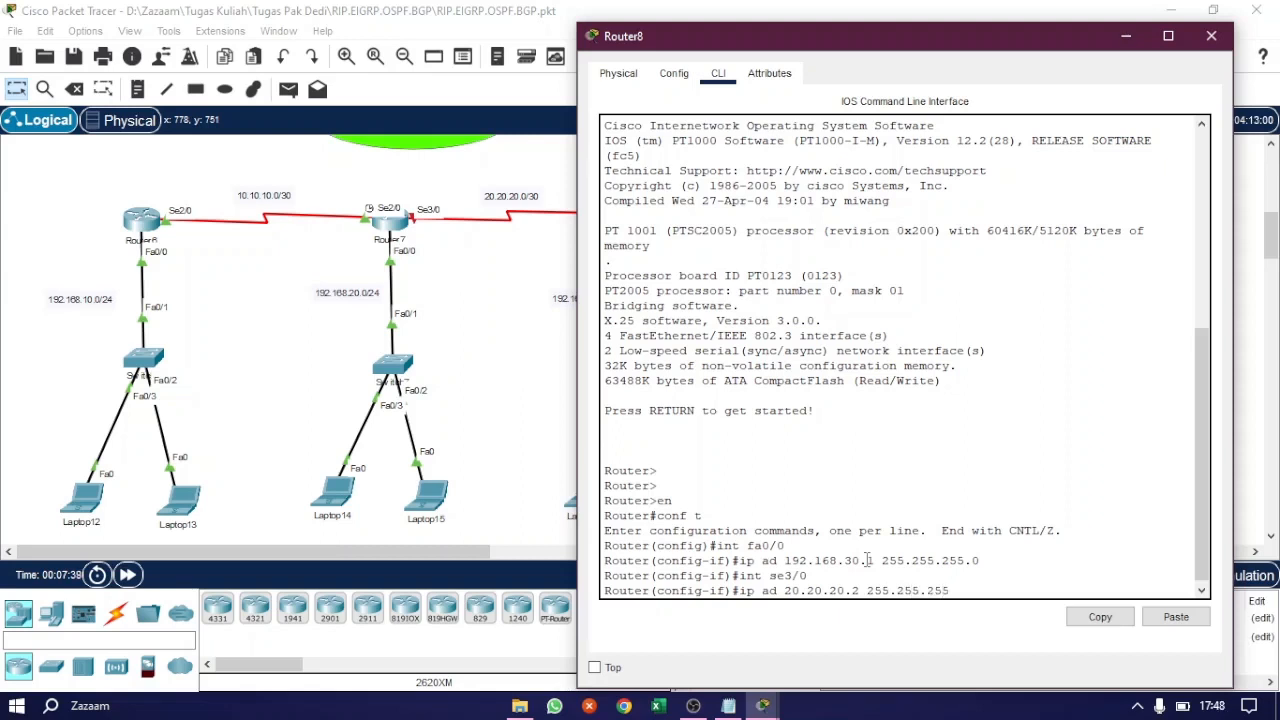
key("BackSpace")
key("BackSpace")
key("BackSpace")
type("3")
key("BackSpace")
type("252")
key("Return")
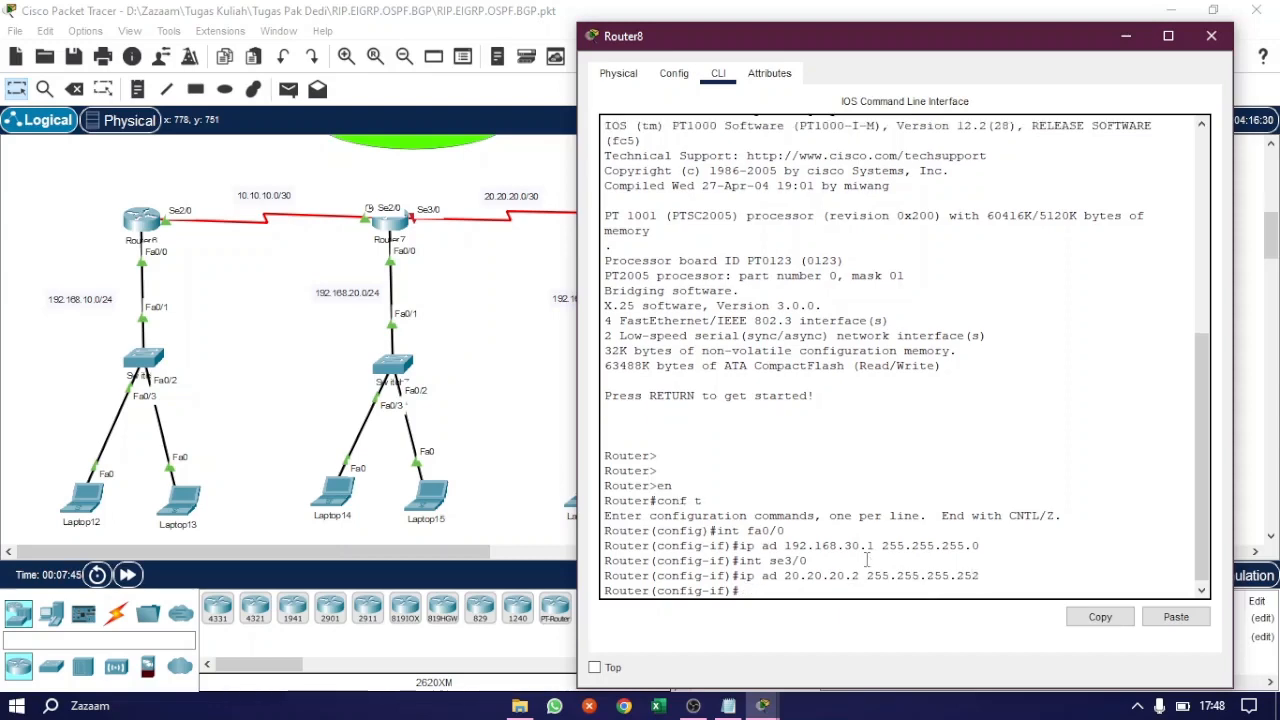
Step: Enable Router8's Se3/0 interface with no sh and close the router's window
type("no sh")
key("Return")
key("Return")
key("Return")
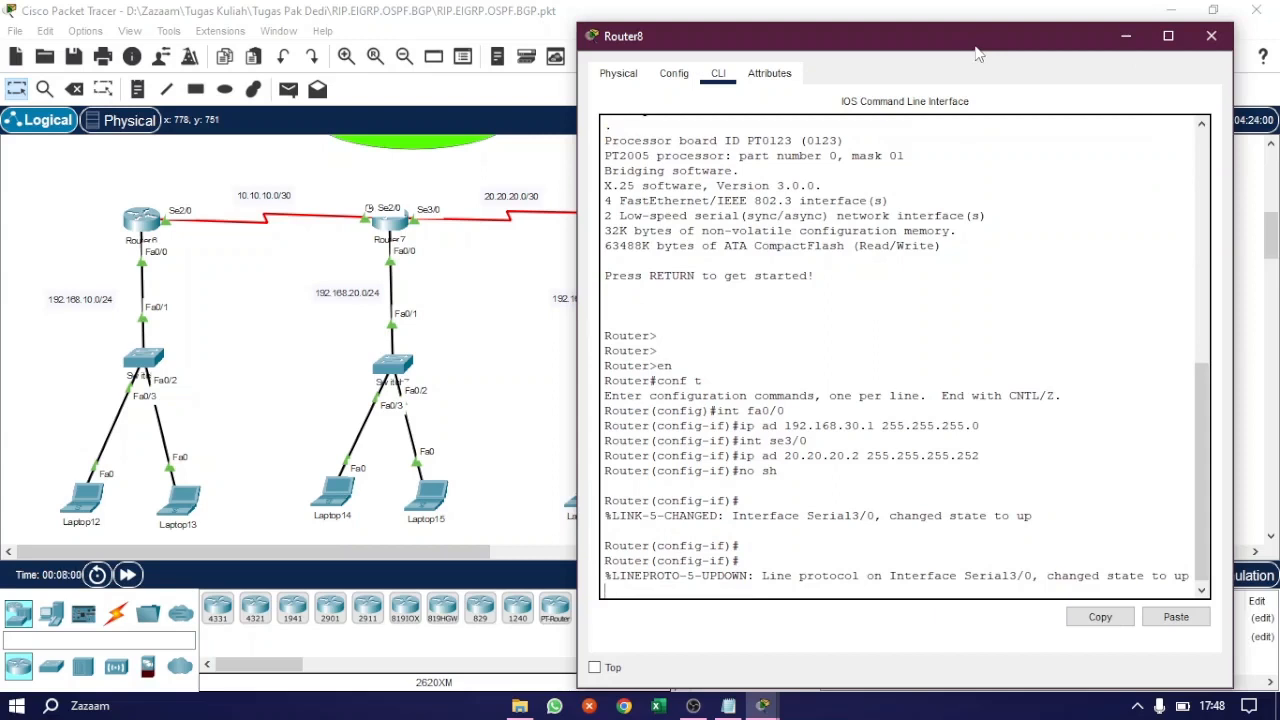
left_click(1212, 37)
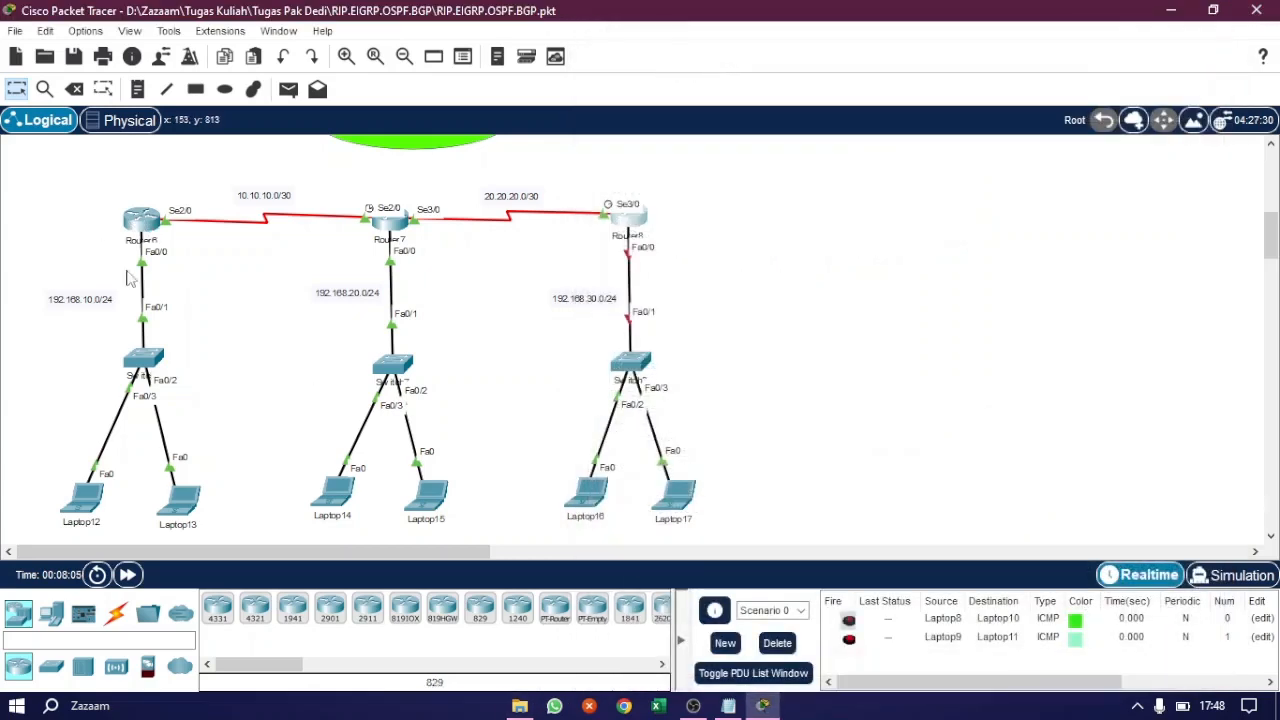
scroll(278, 383, "up", 1)
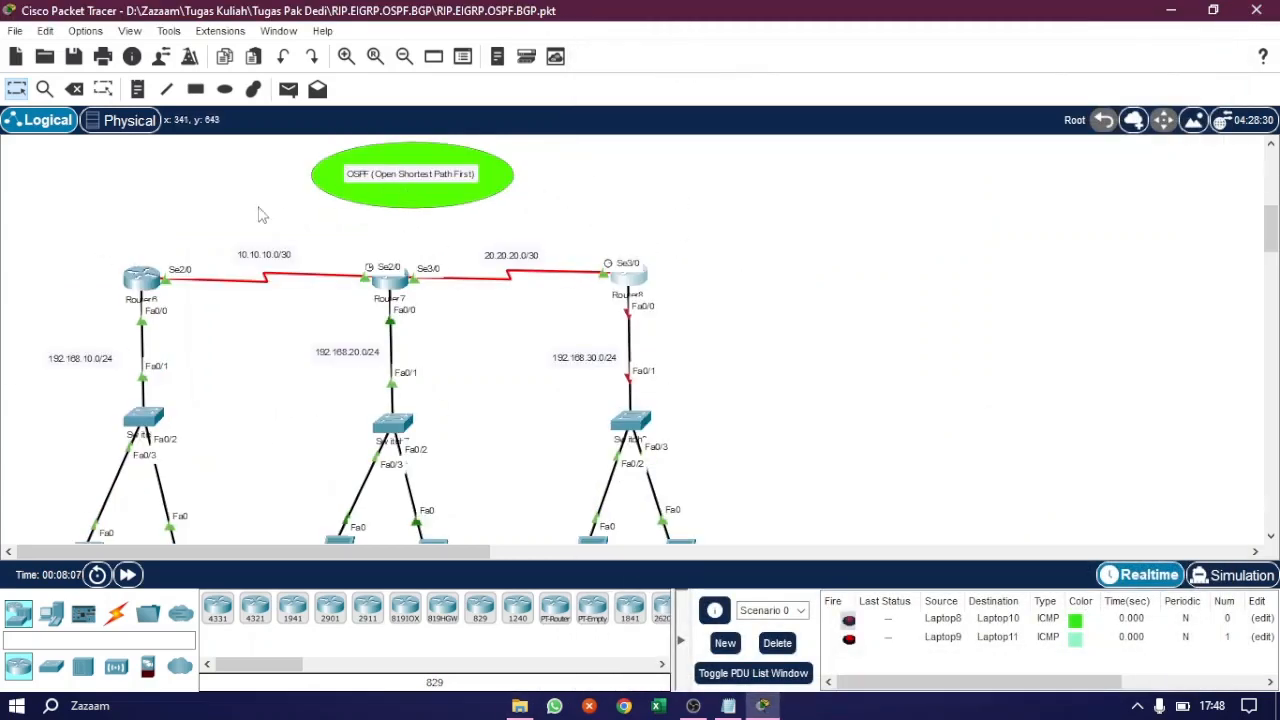
scroll(405, 240, "down", 2)
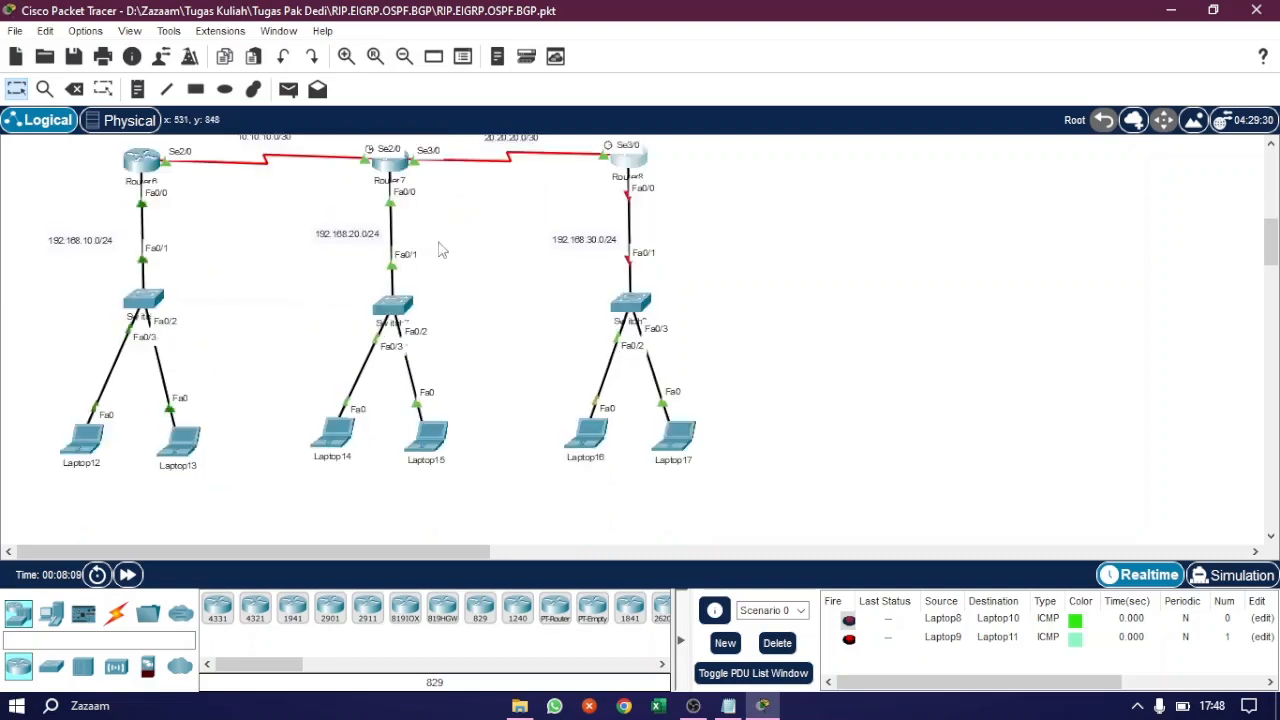
scroll(122, 270, "up", 1)
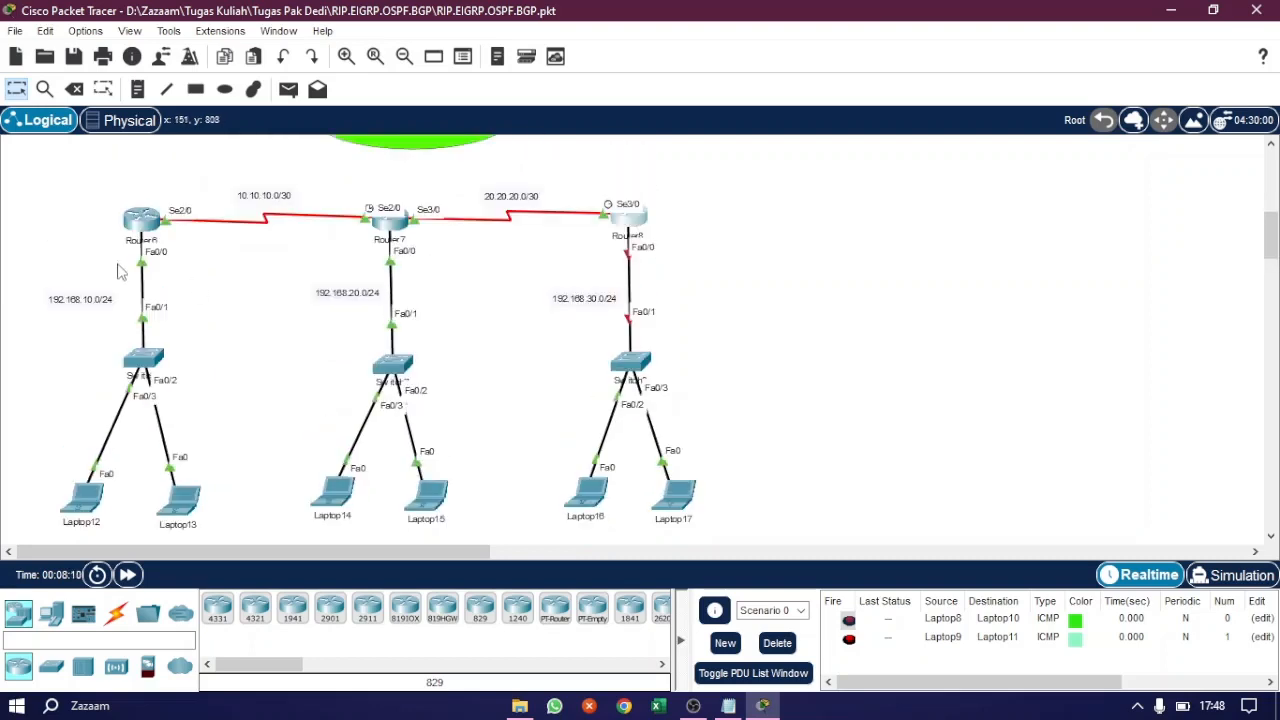
Step: Open Router6's command line beside the OSPF notes and highlight the router ospf and net command lines in the notes
left_click(143, 220)
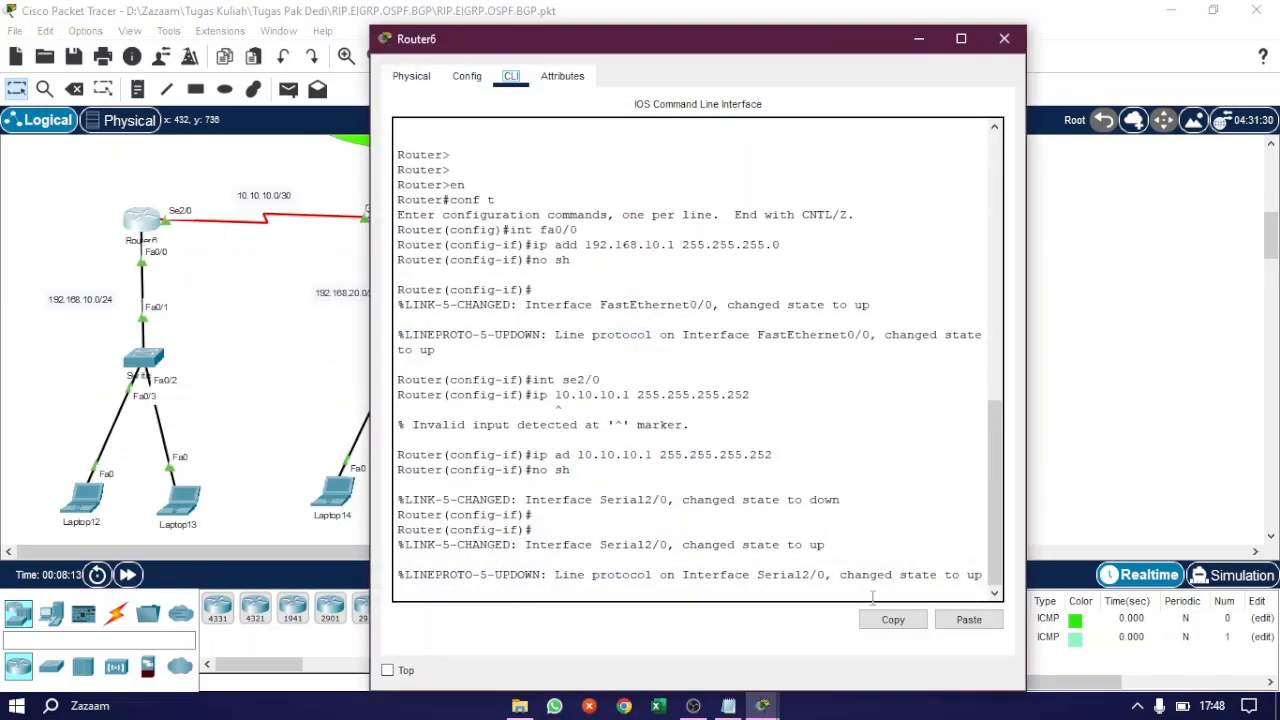
key("Return")
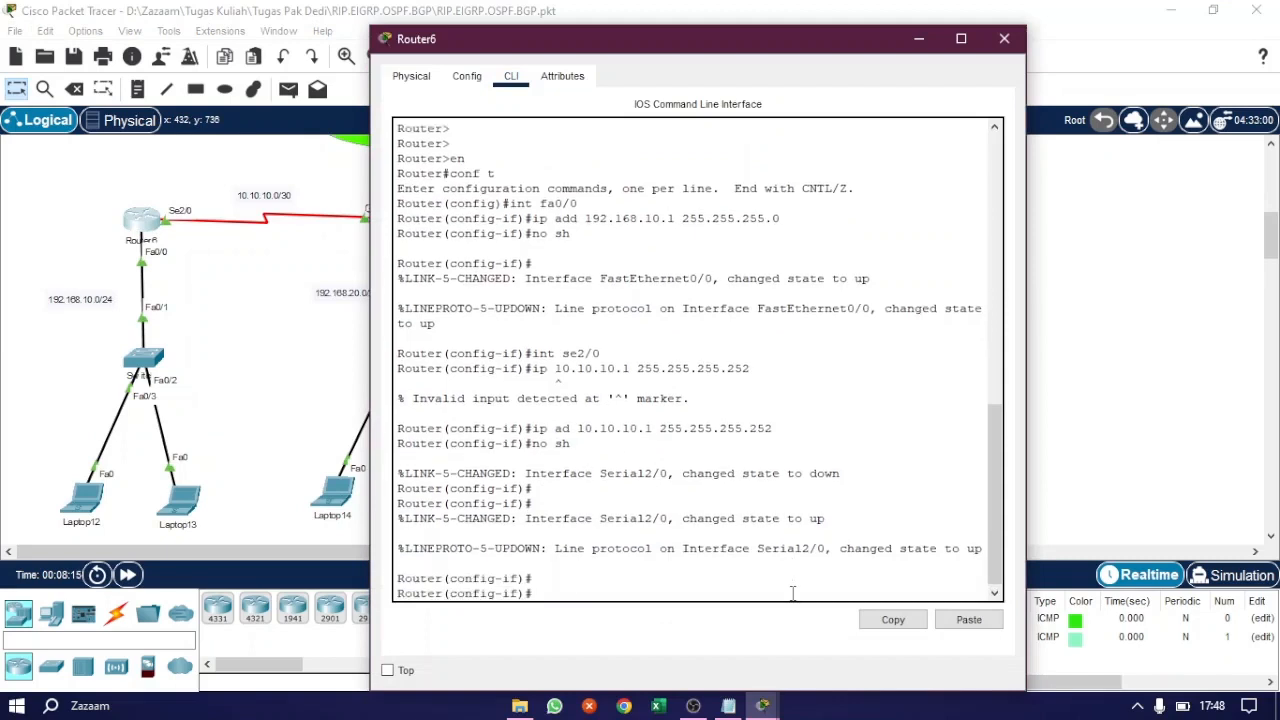
type("router ospf")
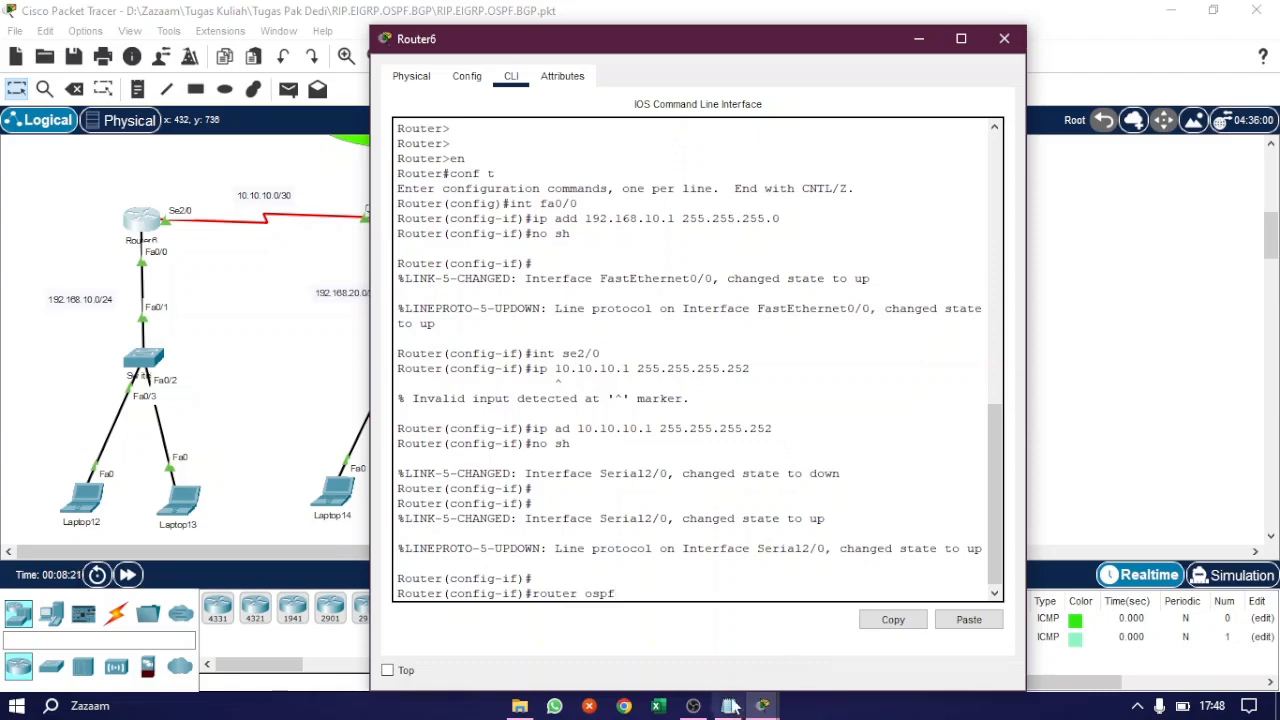
mouse_move(728, 706)
left_click(745, 655)
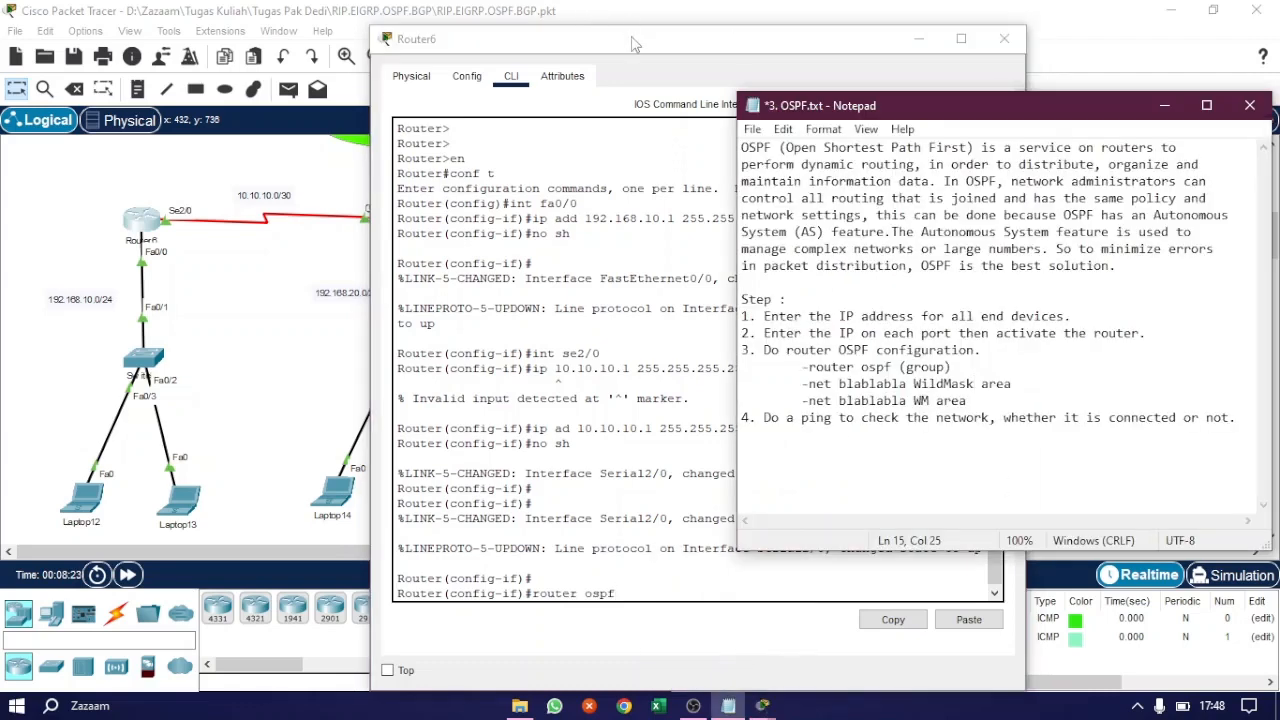
left_click_drag(636, 45, 371, 49)
left_click_drag(487, 58, 417, 53)
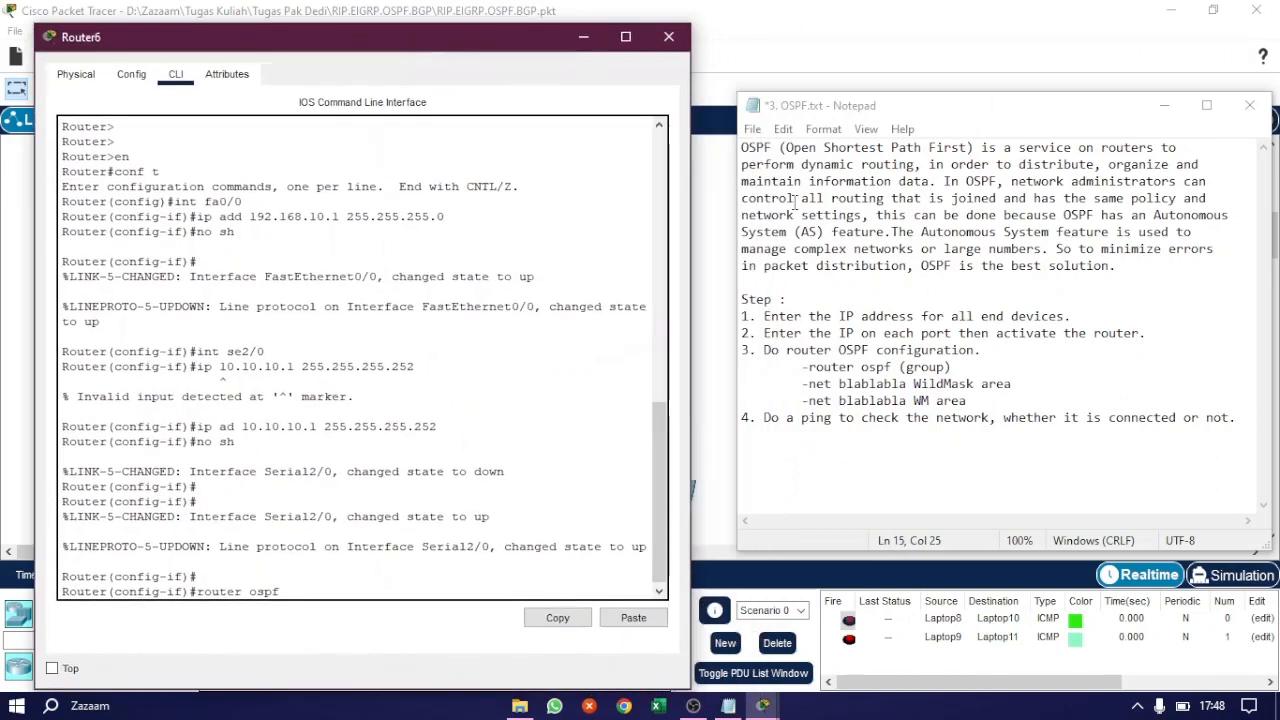
left_click(832, 330)
left_click_drag(801, 367, 1048, 402)
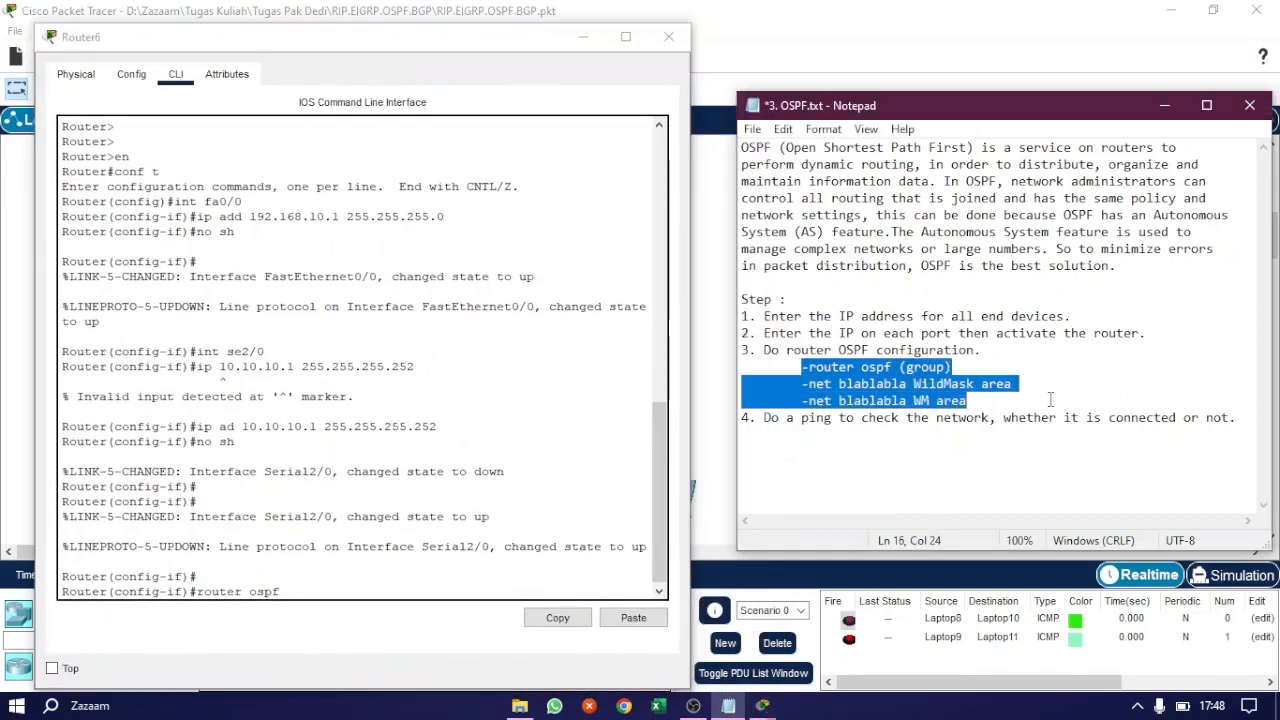
Step: Query the router ospf options with ? on Router6 and return to global configuration mode with ex
left_click(356, 612)
type("router ospf ")
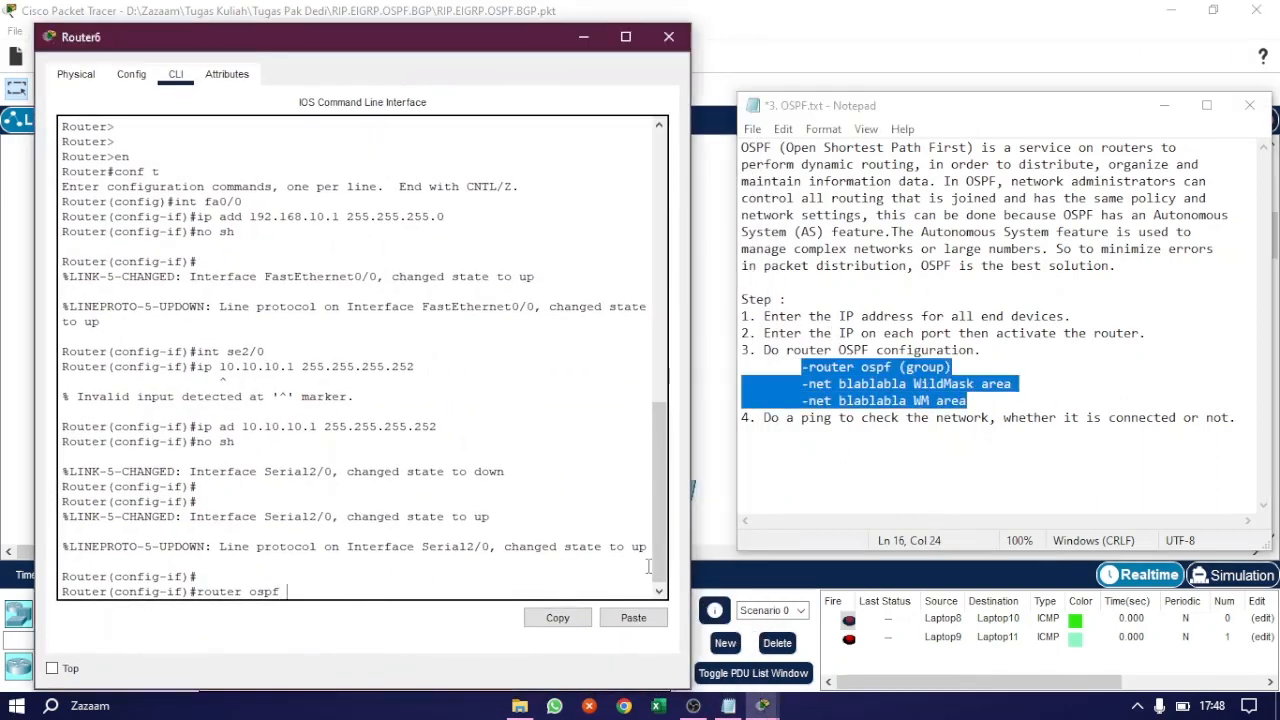
type("?")
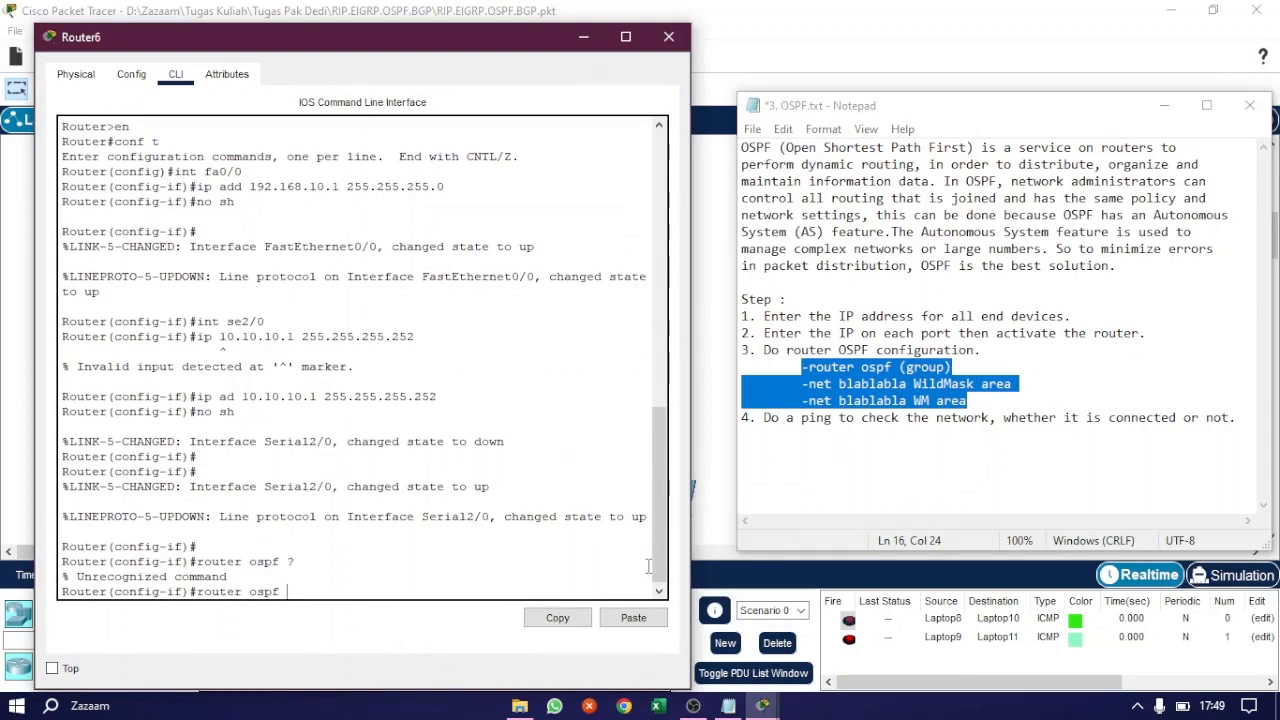
type("ex")
key("Return")
type("ex")
key("Return")
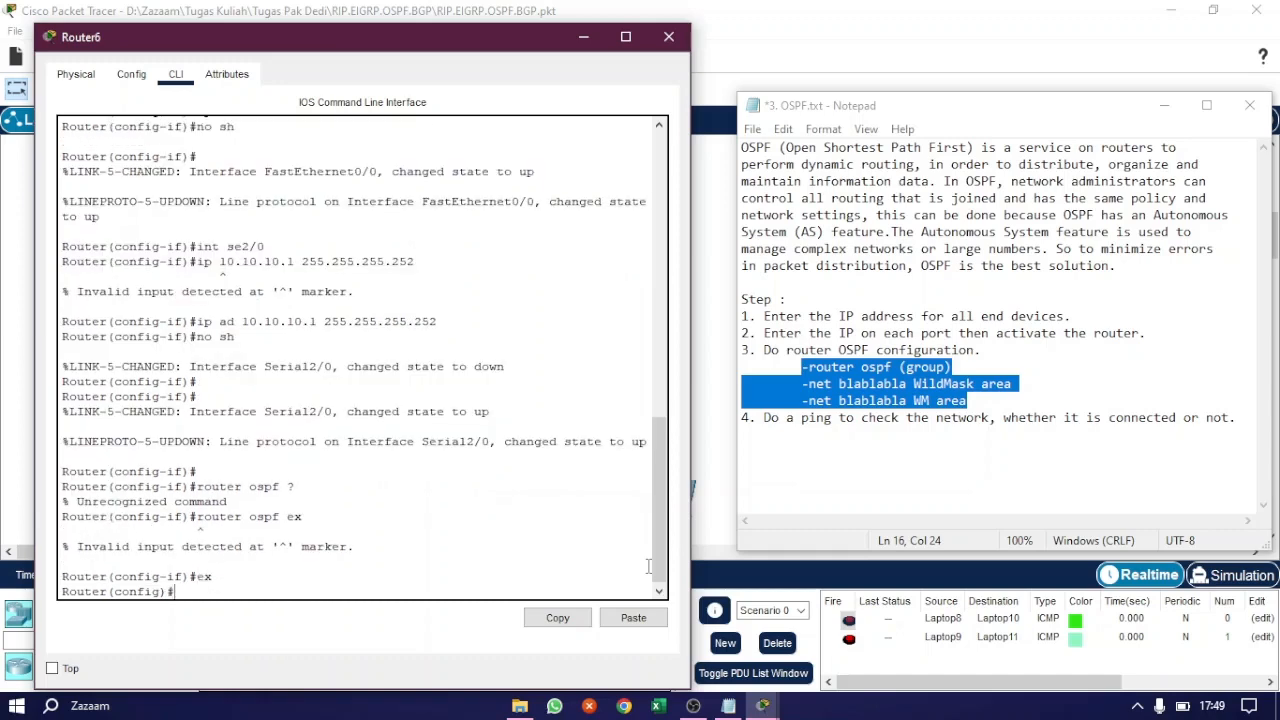
Step: Start OSPF process 1 on Router6 with router ospf 1
type("router ospf?")
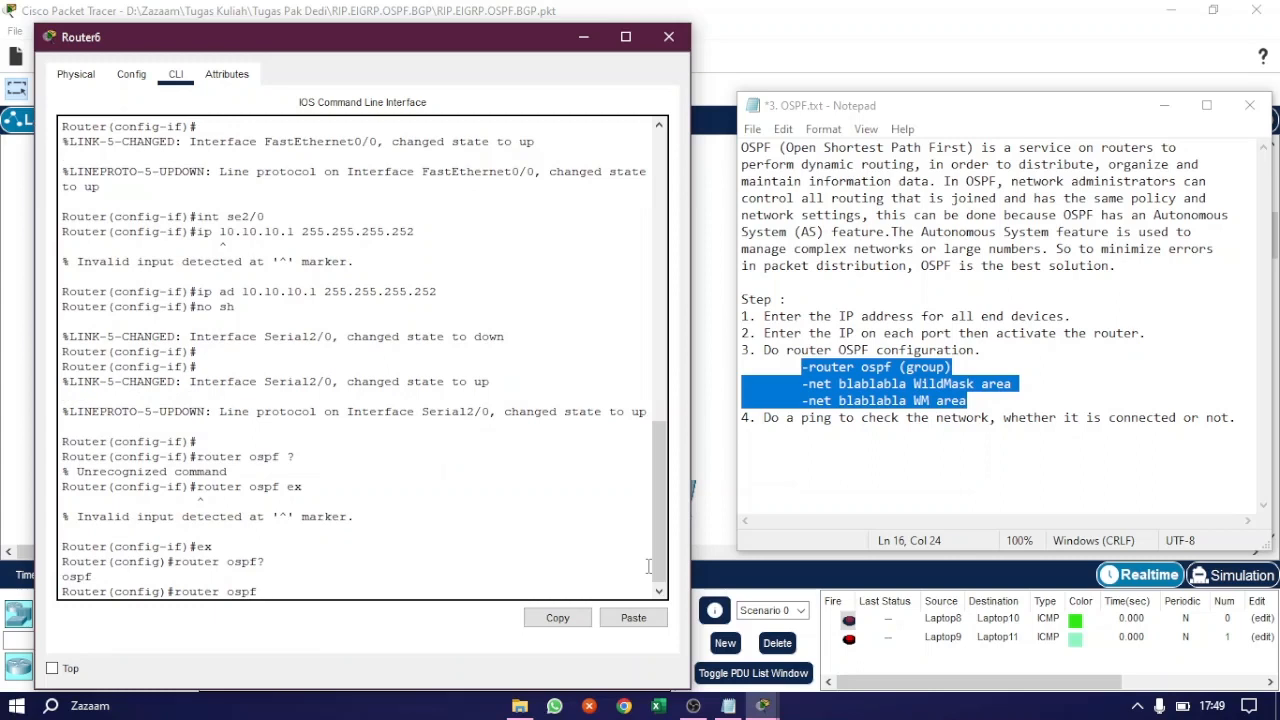
type("1")
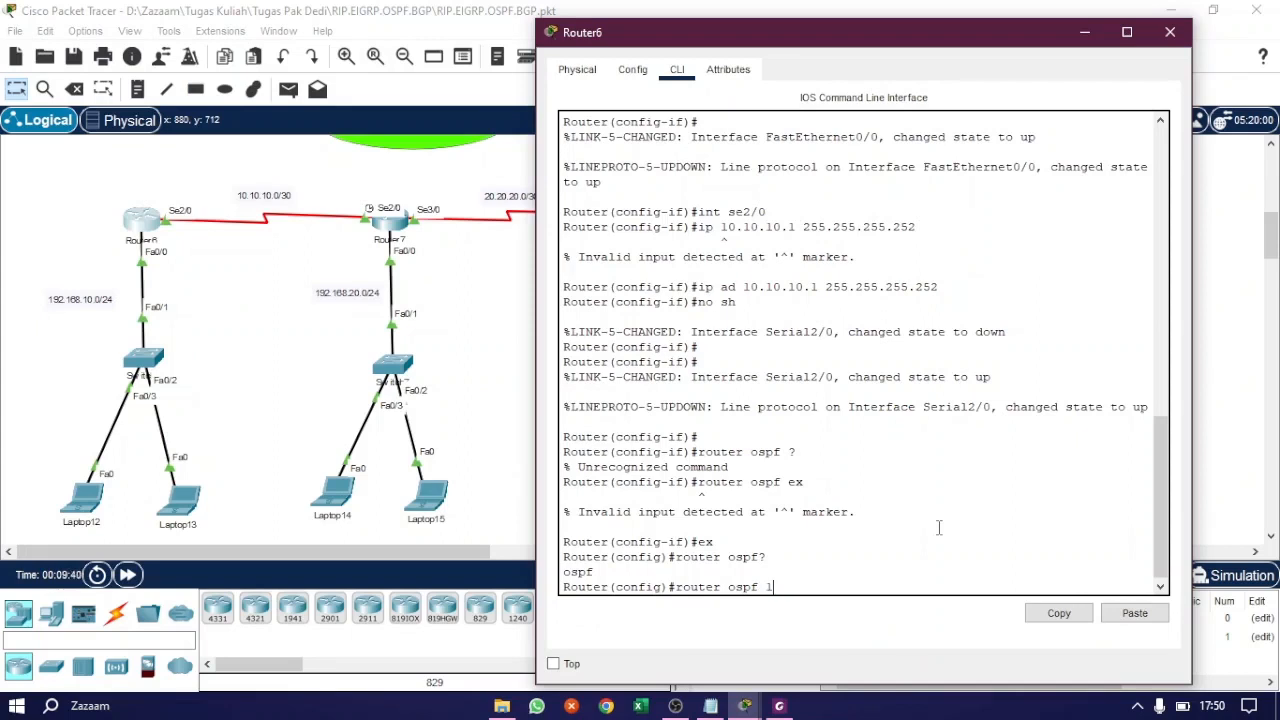
key("Return")
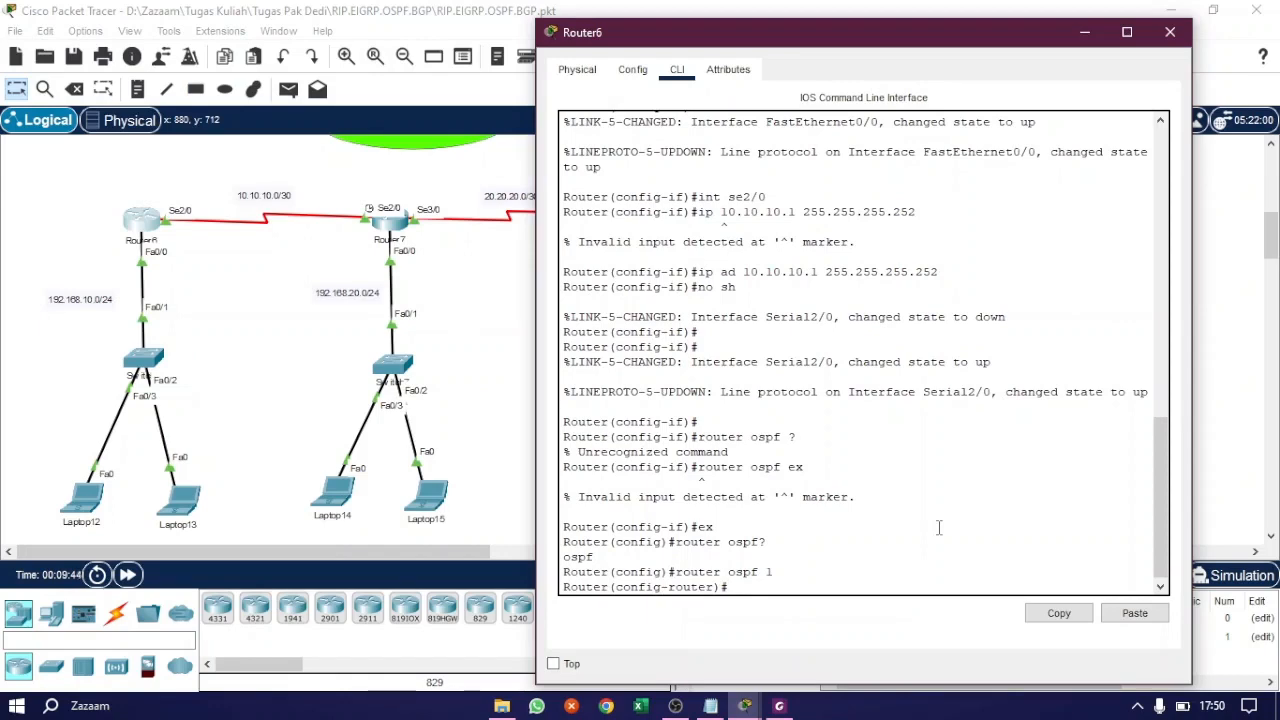
Step: Advertise network 192.168.10.0 with wildcard mask 0.0.0.255 in area 0 on Router6
type("net")
left_click_drag(912, 42, 762, 41)
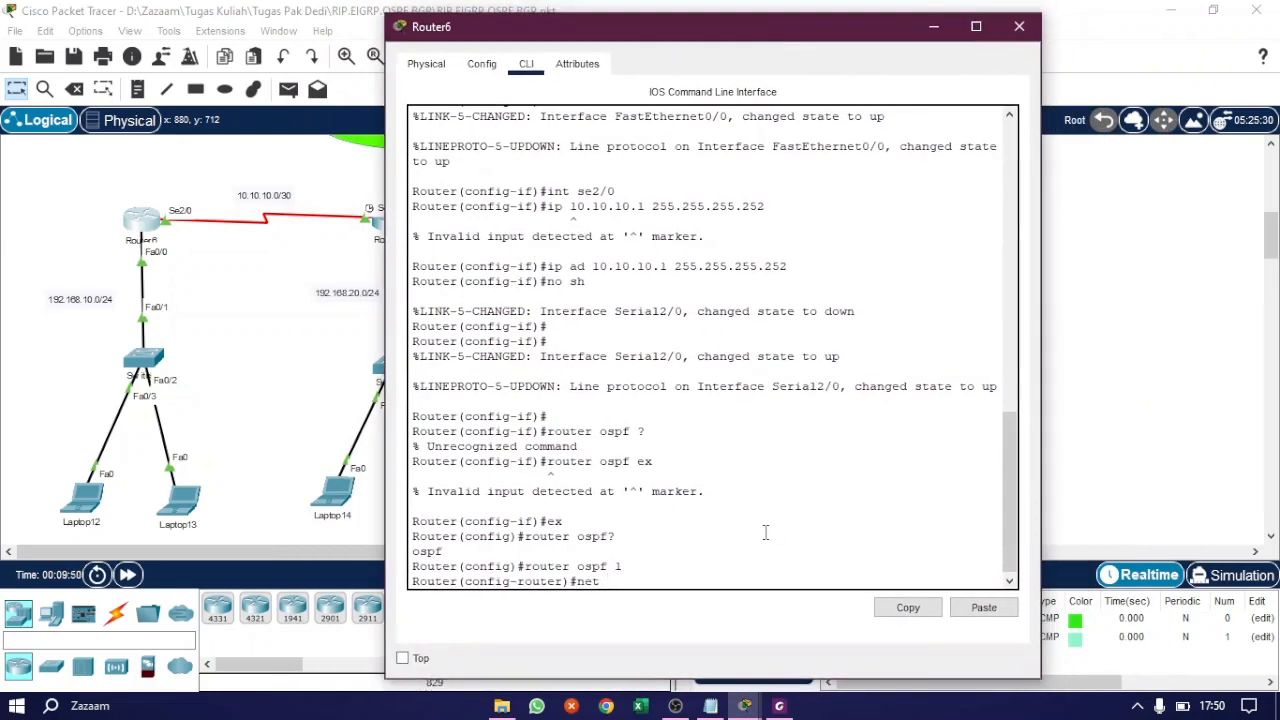
type("192.168.10.0")
type("0.0")
key("BackSpace")
type(".0.255")
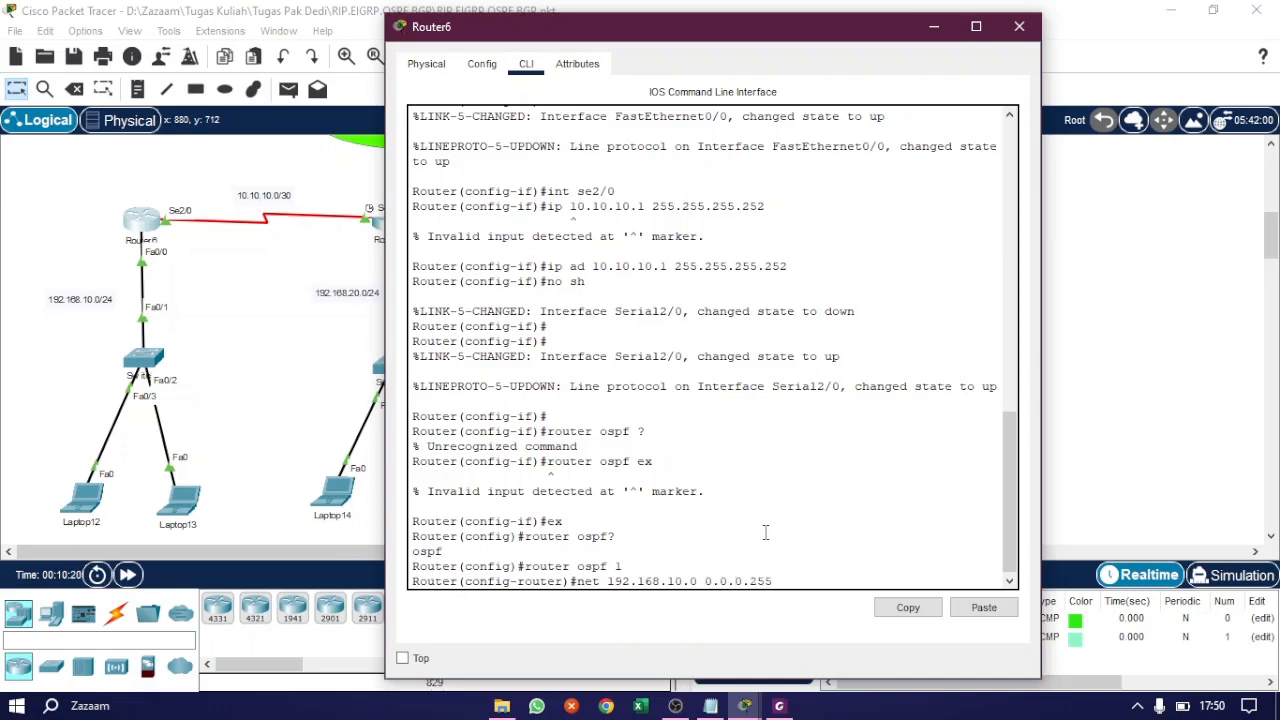
key("Return")
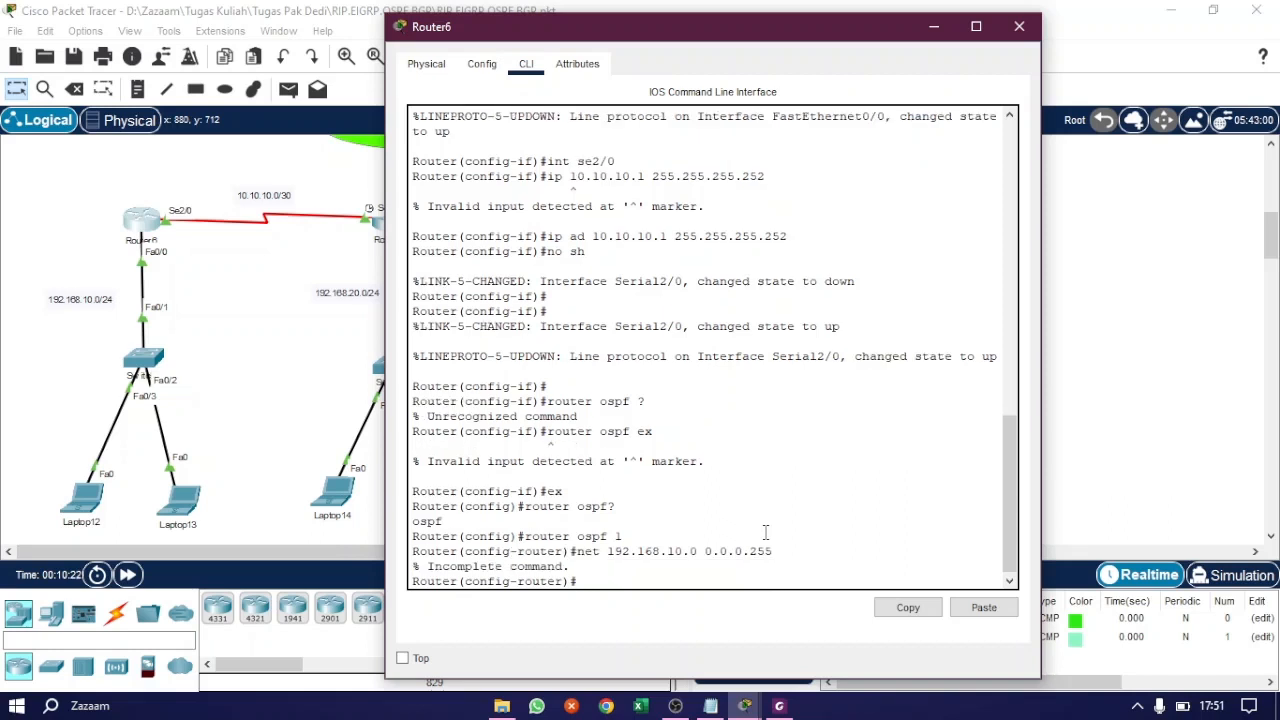
key("Up")
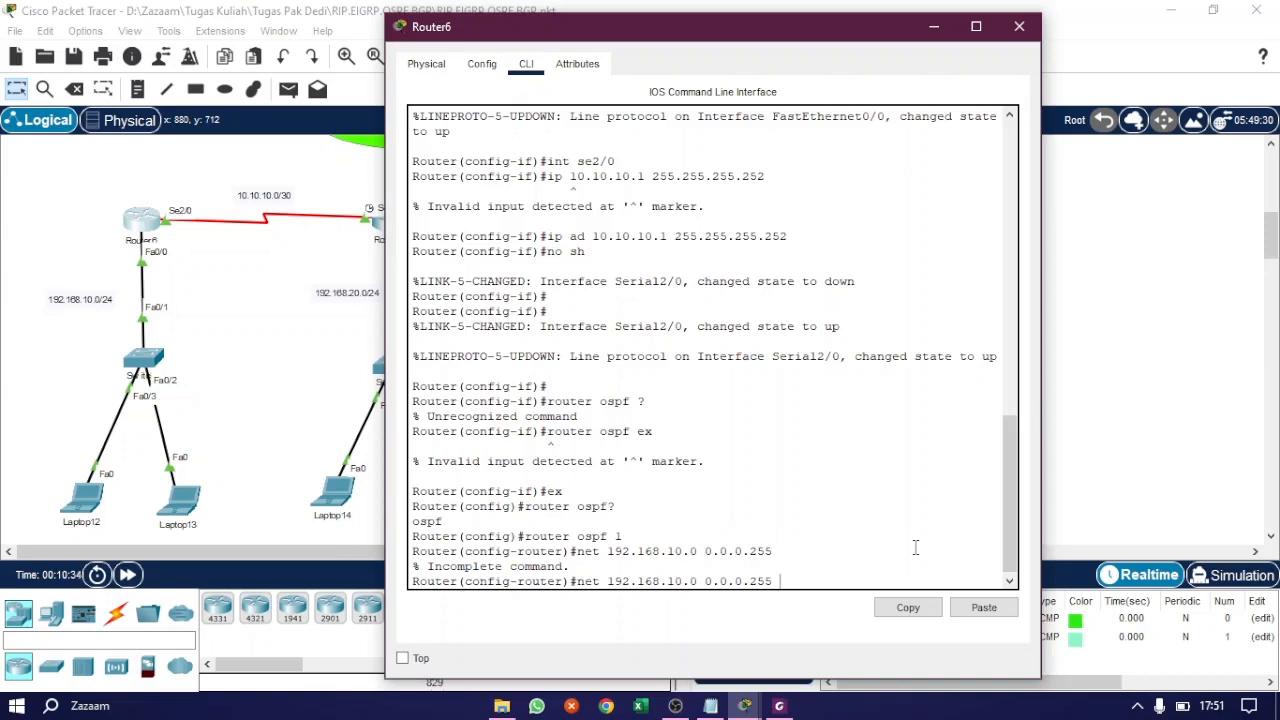
type("area 0")
key("Return")
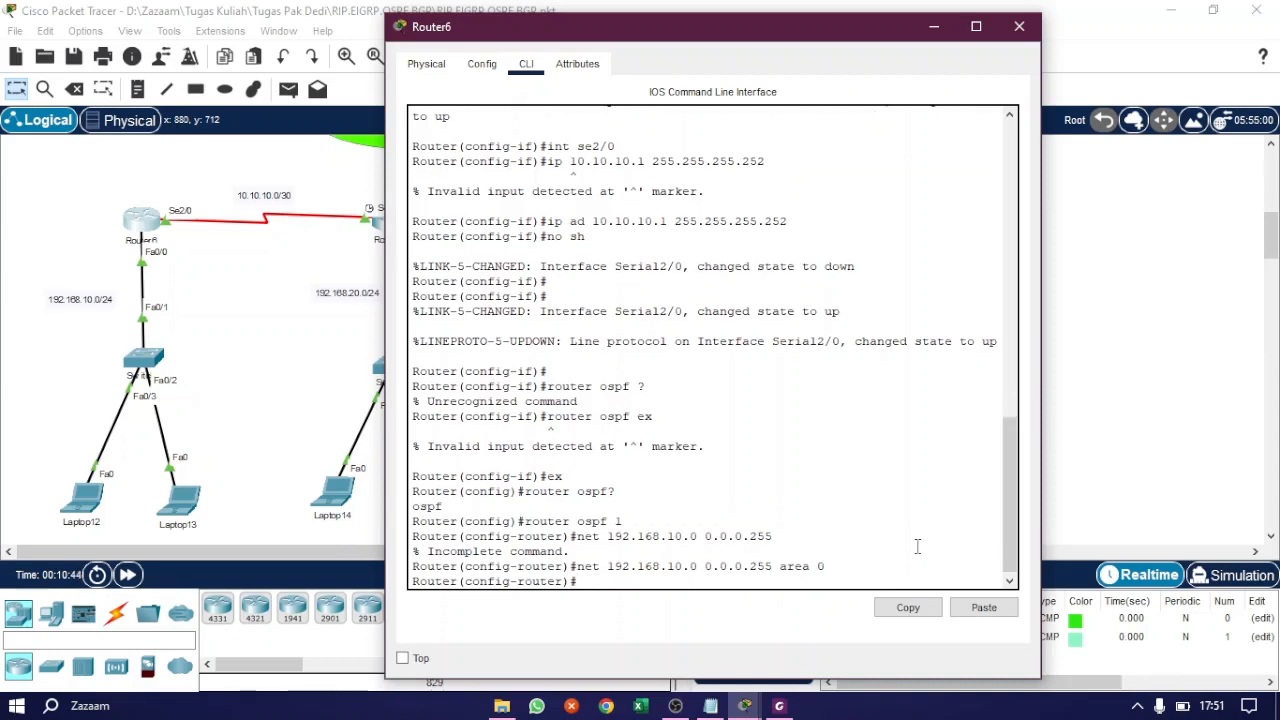
Step: Advertise network 10.10.10.0 with wildcard mask 0.0.0.3 in area 0 on Router6 and close its window
type("net")
type("10.10.10.0 0.0.0")
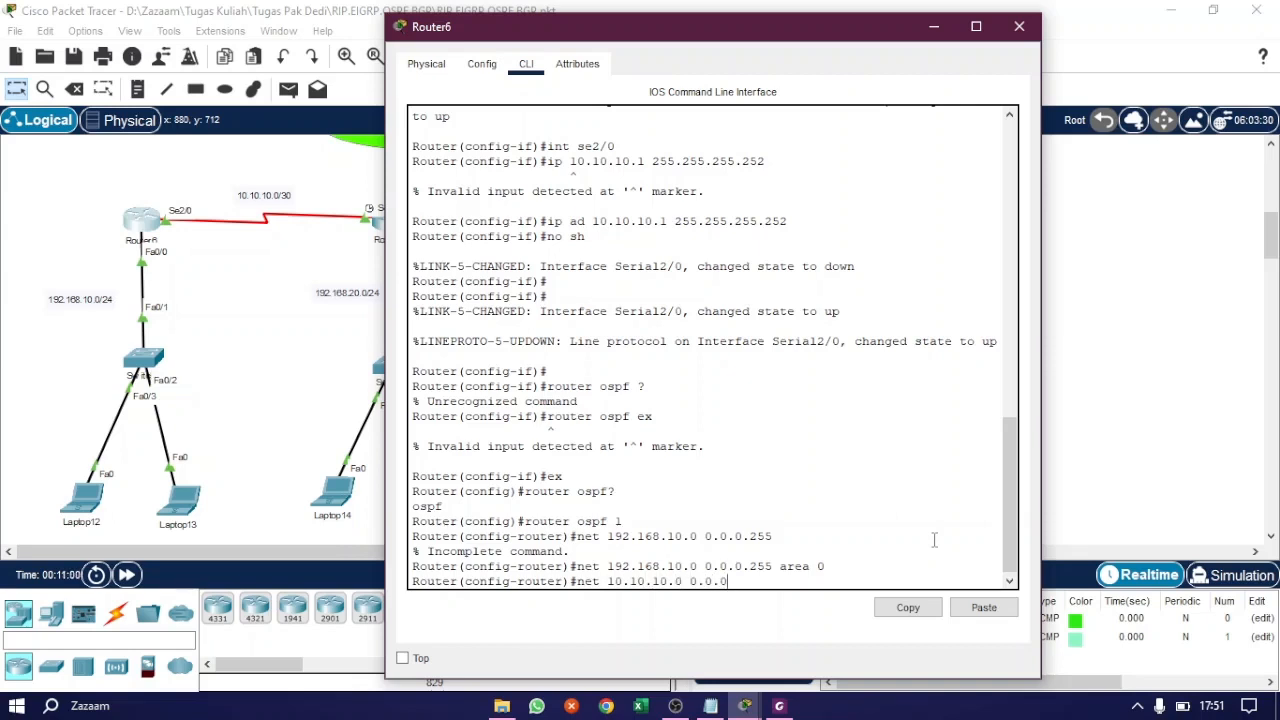
type(".3")
type("area 0")
key("Return")
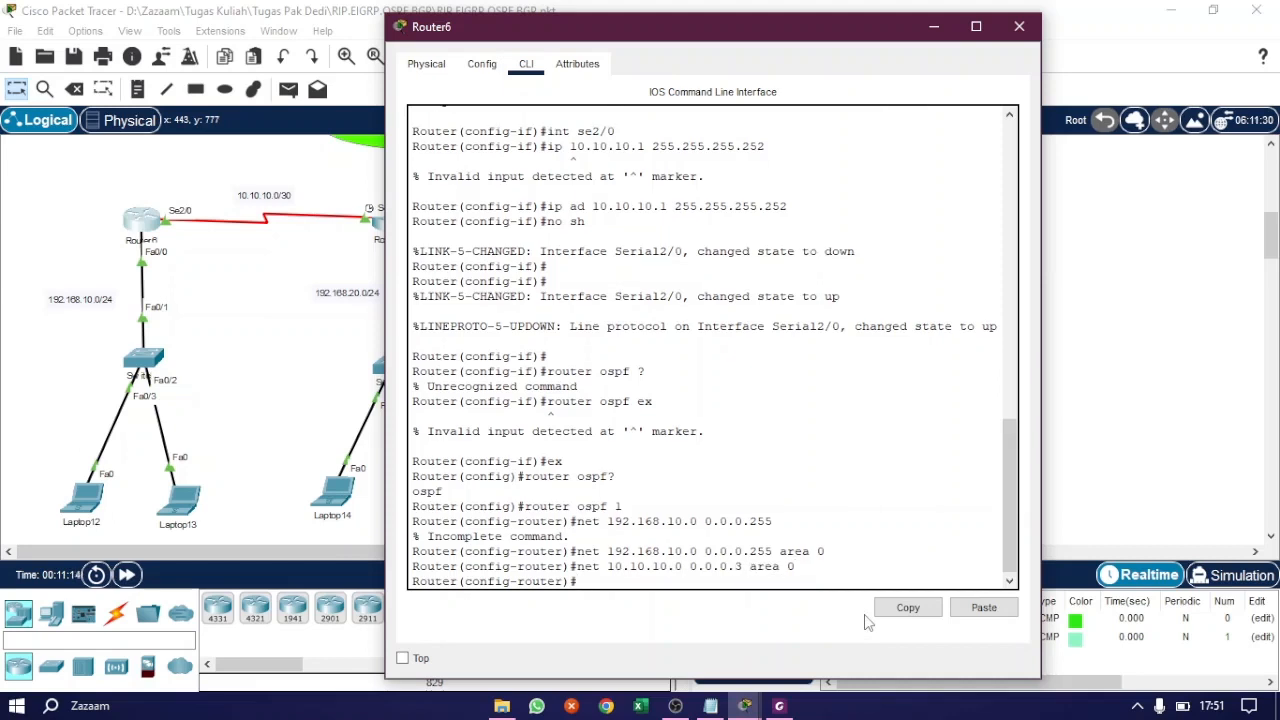
left_click(1018, 27)
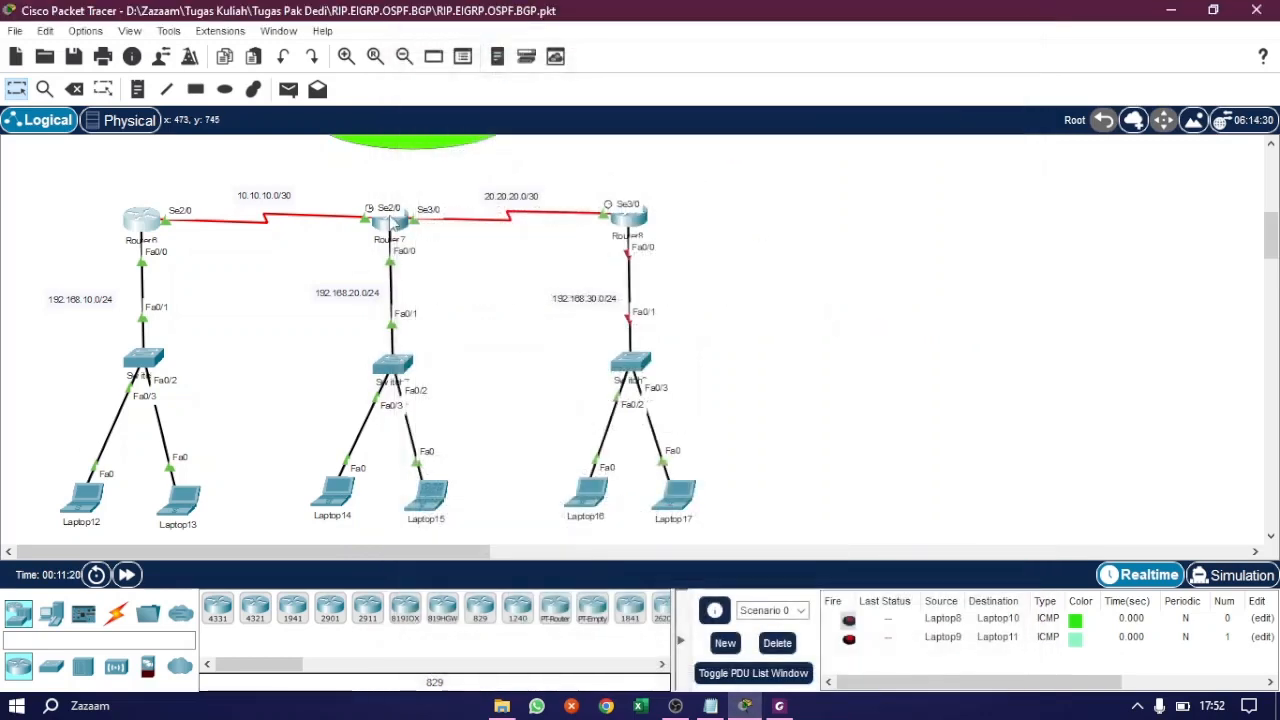
Step: Open Router7's command line, exit interface configuration with ex and start OSPF process 1 with router ospf 1
left_click(397, 233)
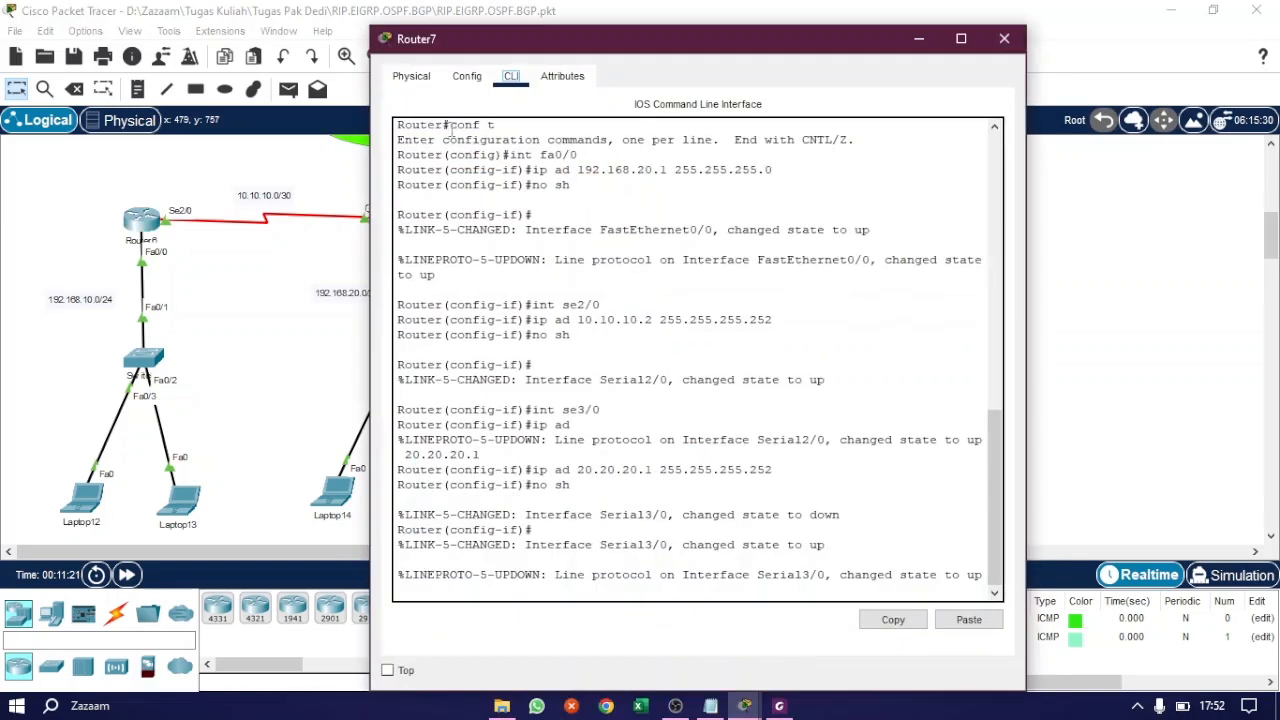
key("Return")
key("Return")
key("Return")
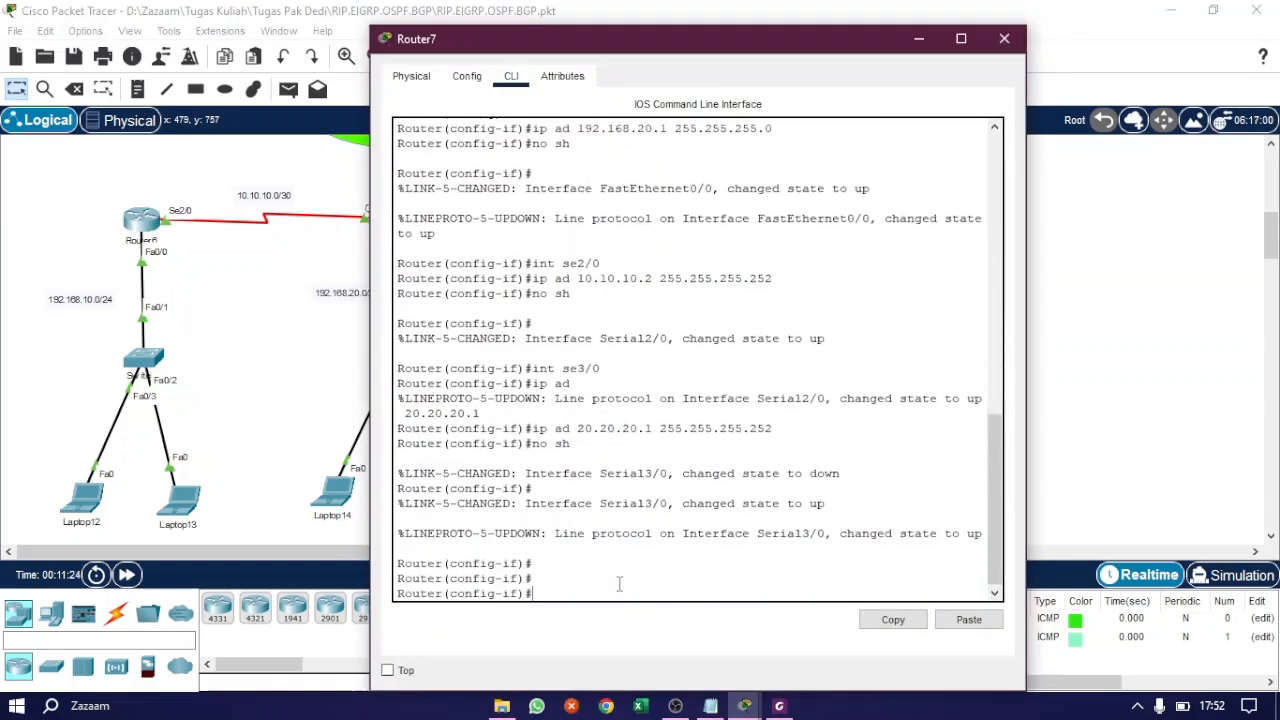
type("ex")
key("Return")
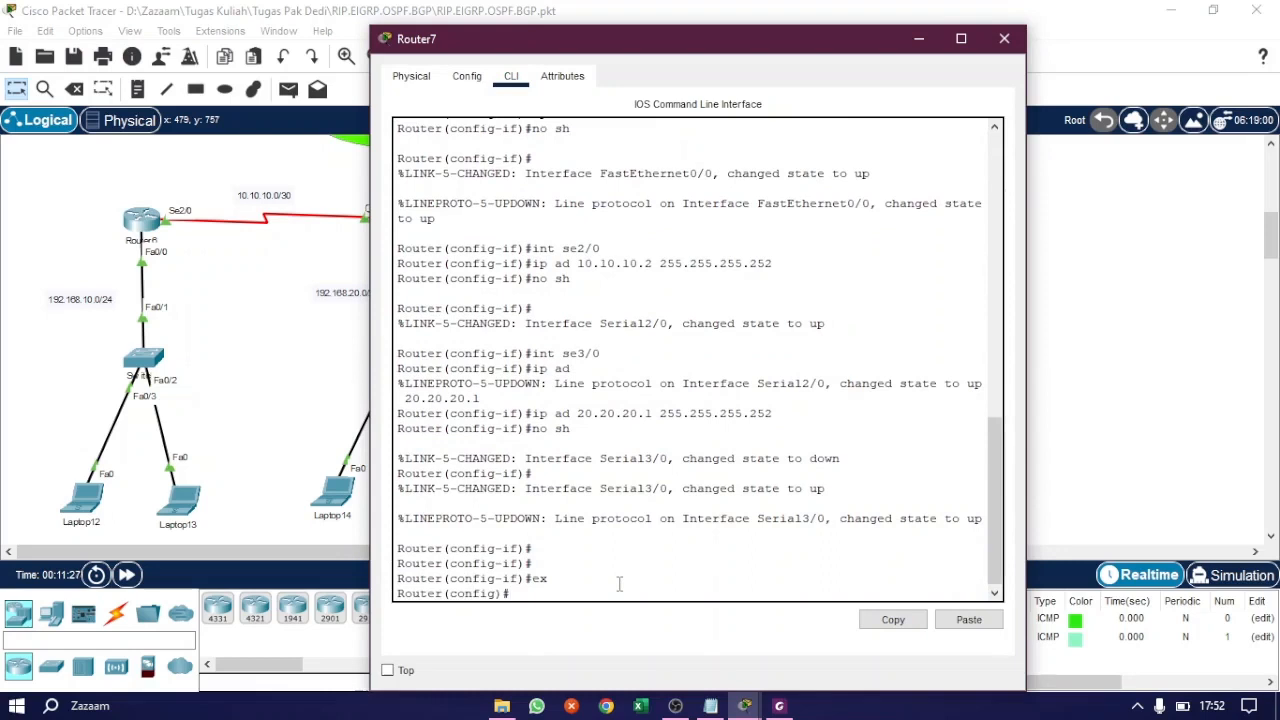
type("router ospf 1")
key("Return")
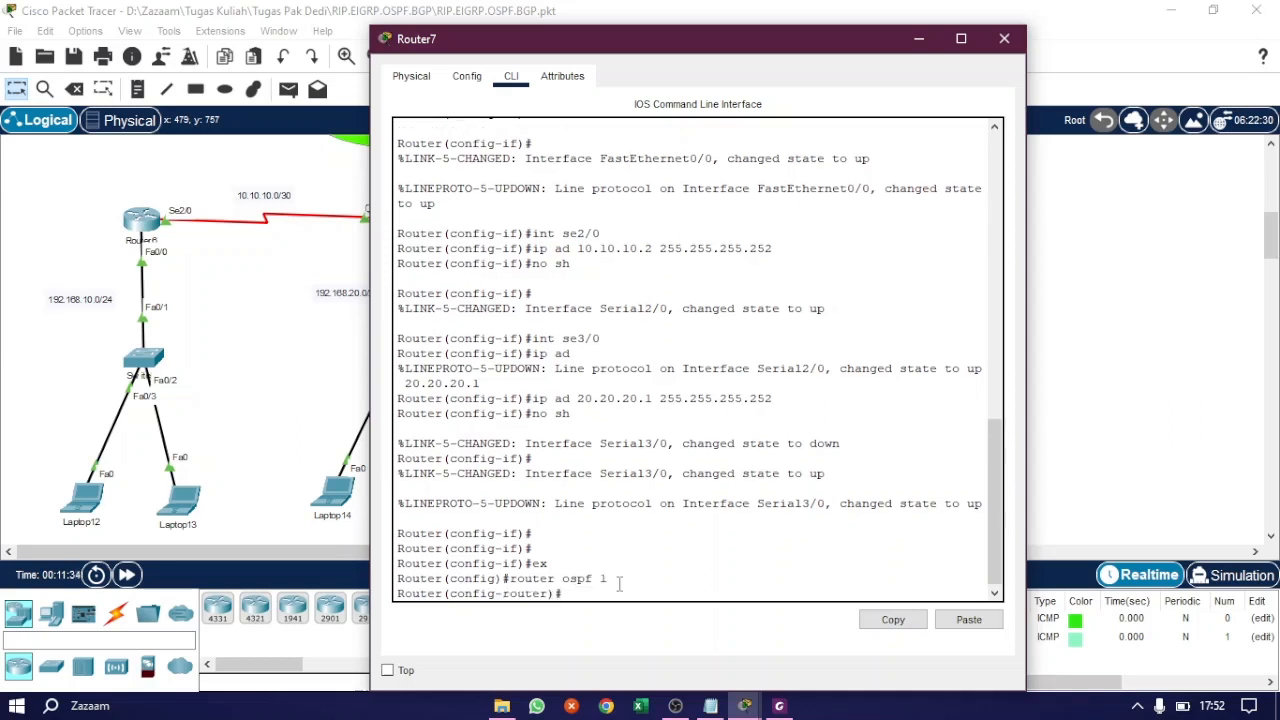
Step: Advertise networks 10.10.10.0 and 20.20.20.0 with wildcard mask 0.0.0.3 in area 0 on Router7
type("net 10.10.10.0 0.0.0.3 area 0")
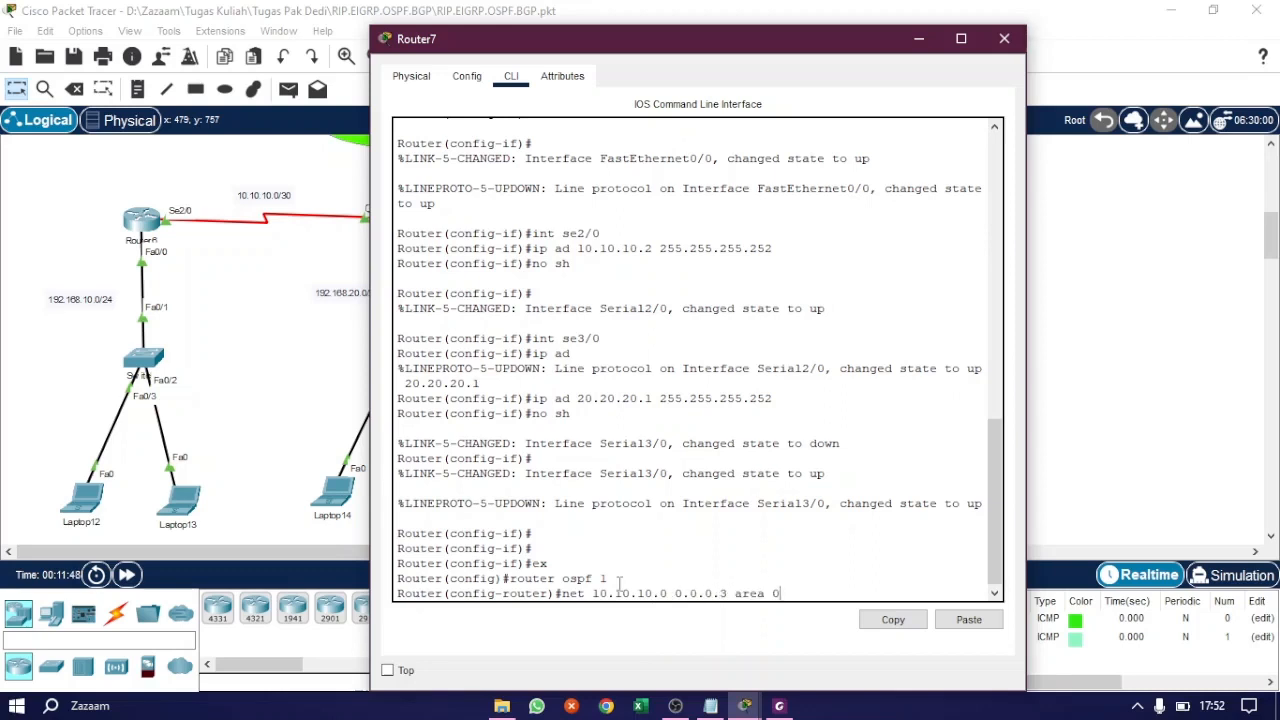
key("Return")
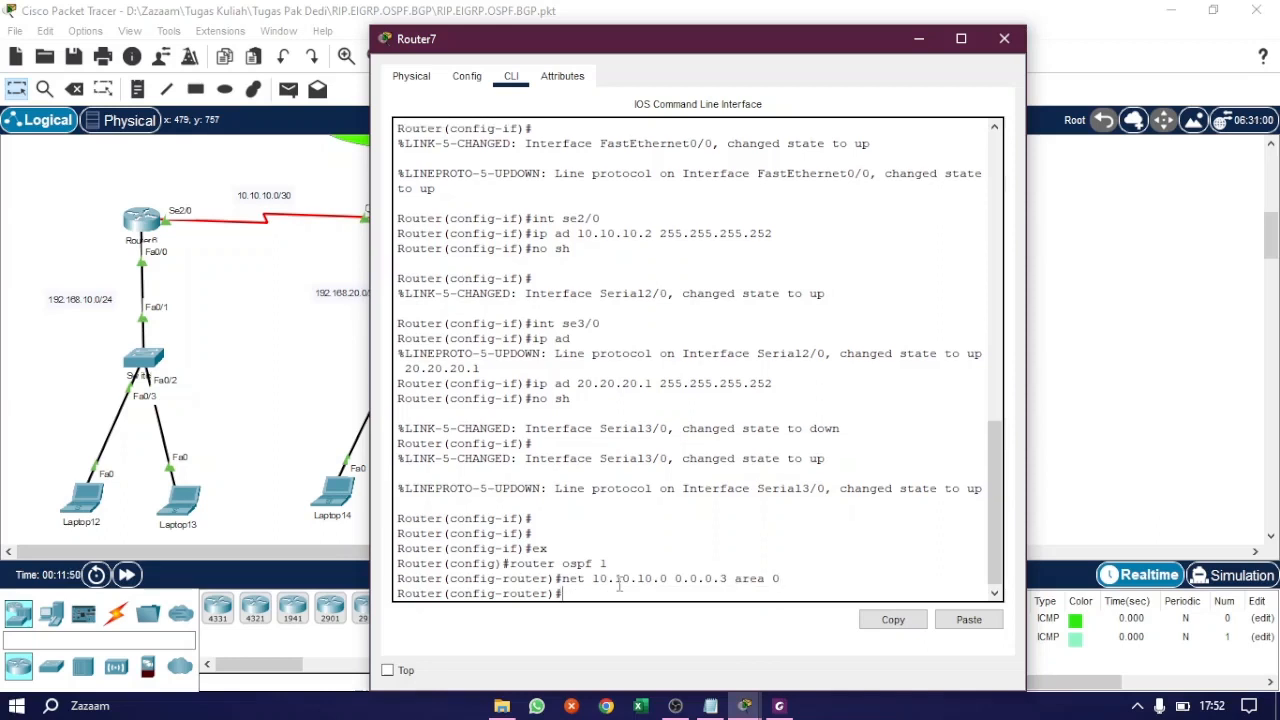
type("ne")
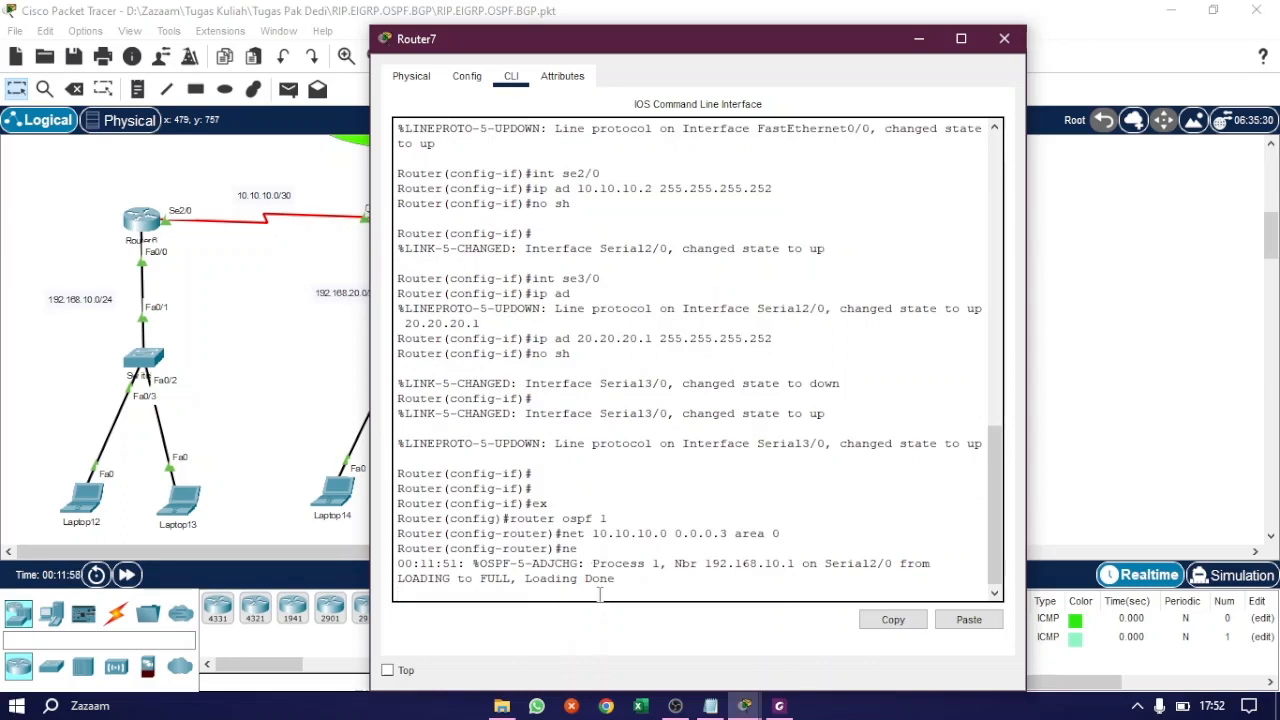
key("Tab")
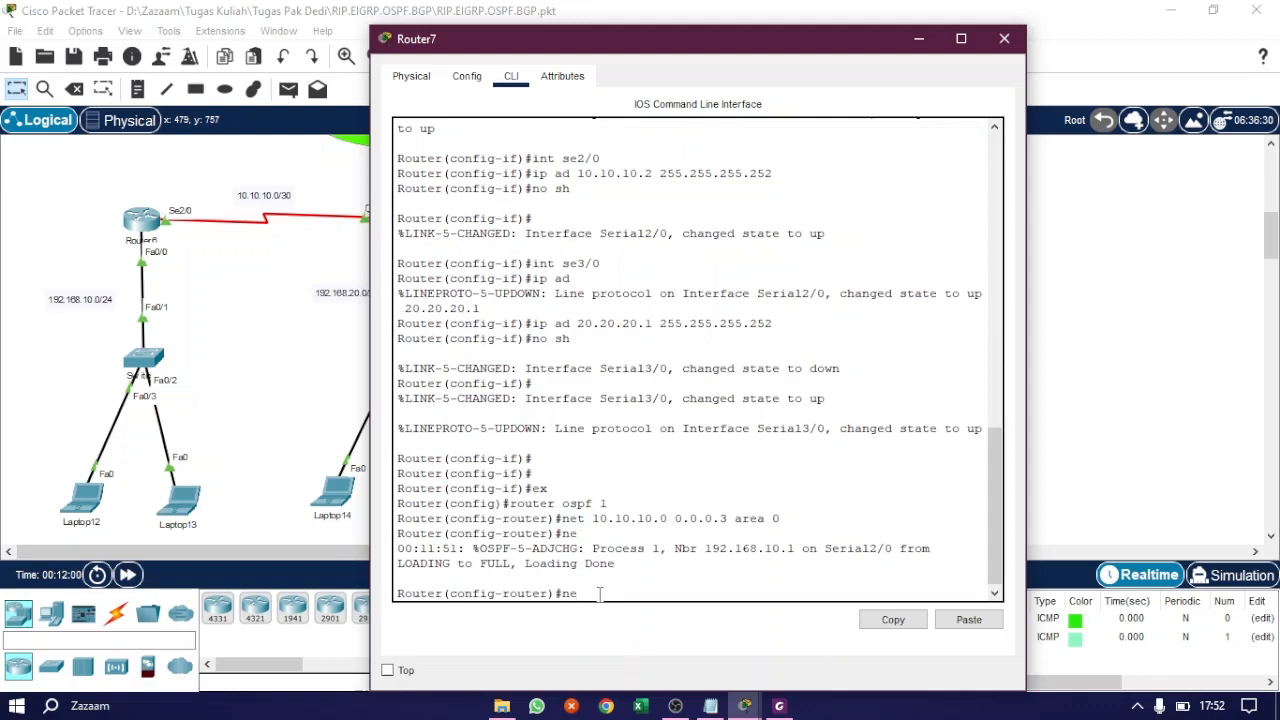
type("t 20.20.20.0 0.0.0.")
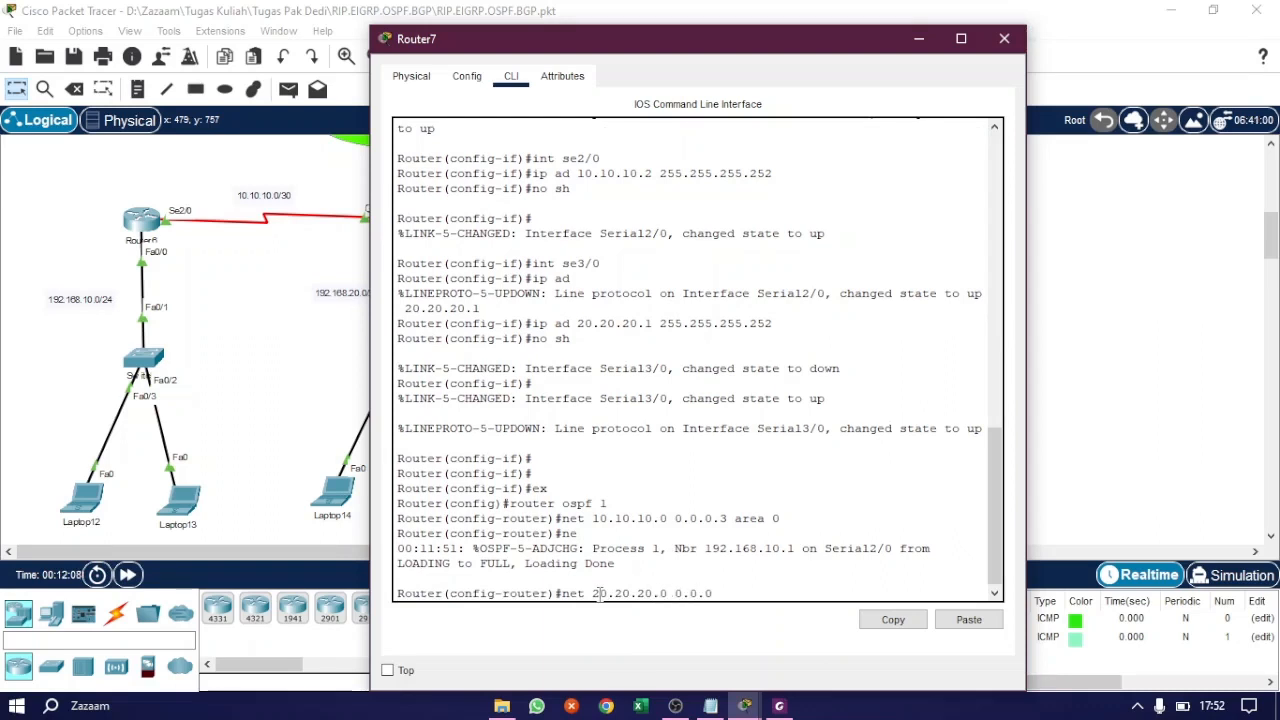
type("3 area 0")
key("Return")
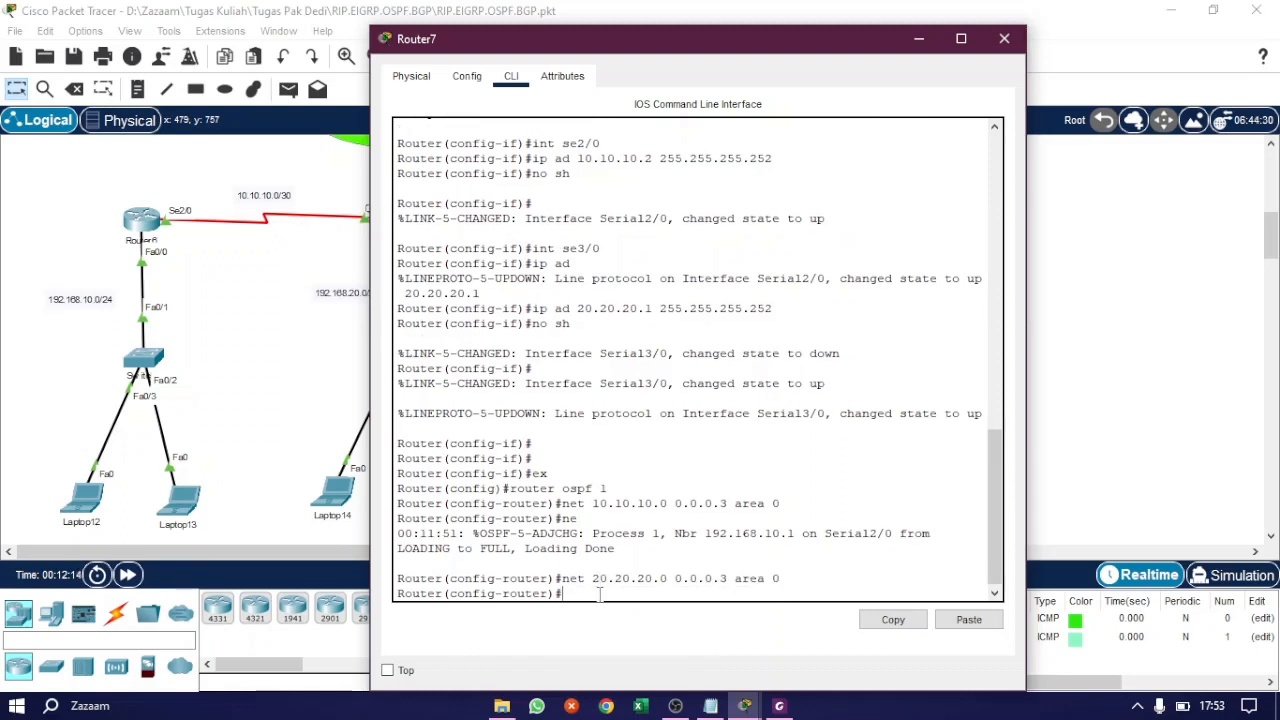
Step: Try to advertise network 192.168.20.0 with wildcard mask 0.0.255 in area 0 on Router7
left_click_drag(628, 38, 812, 28)
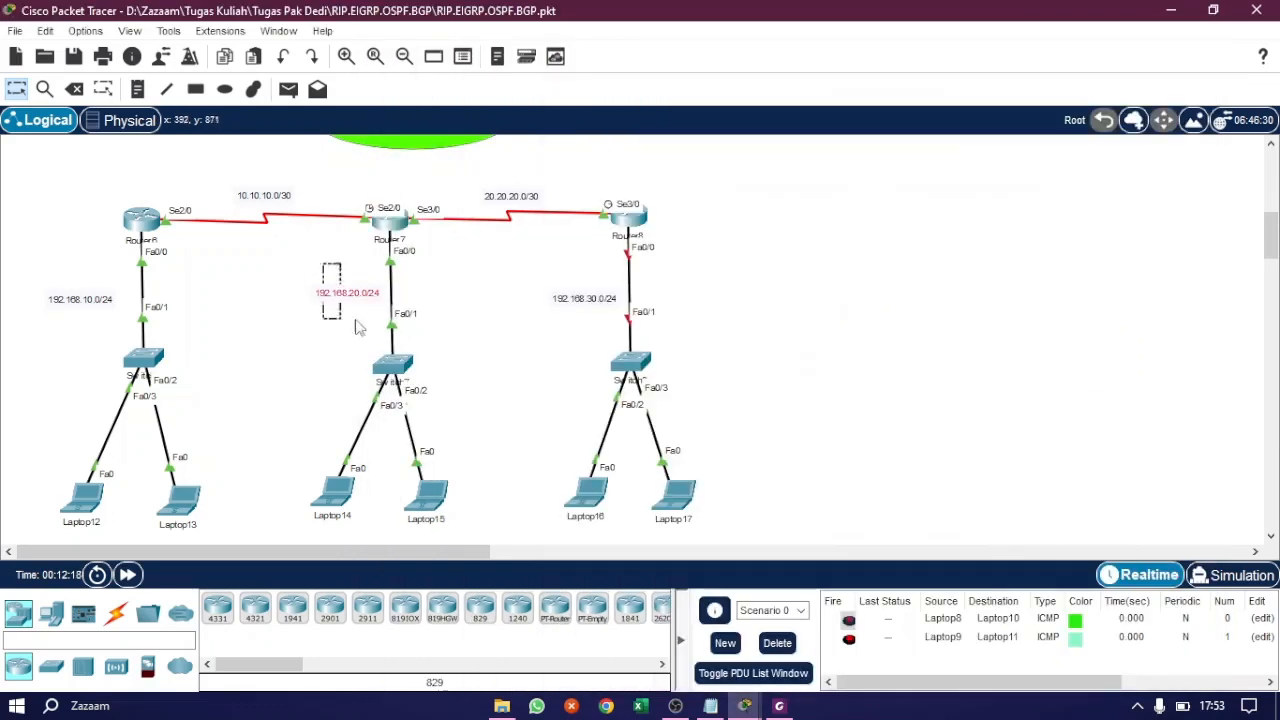
left_click(344, 282)
mouse_move(745, 706)
left_click(780, 645)
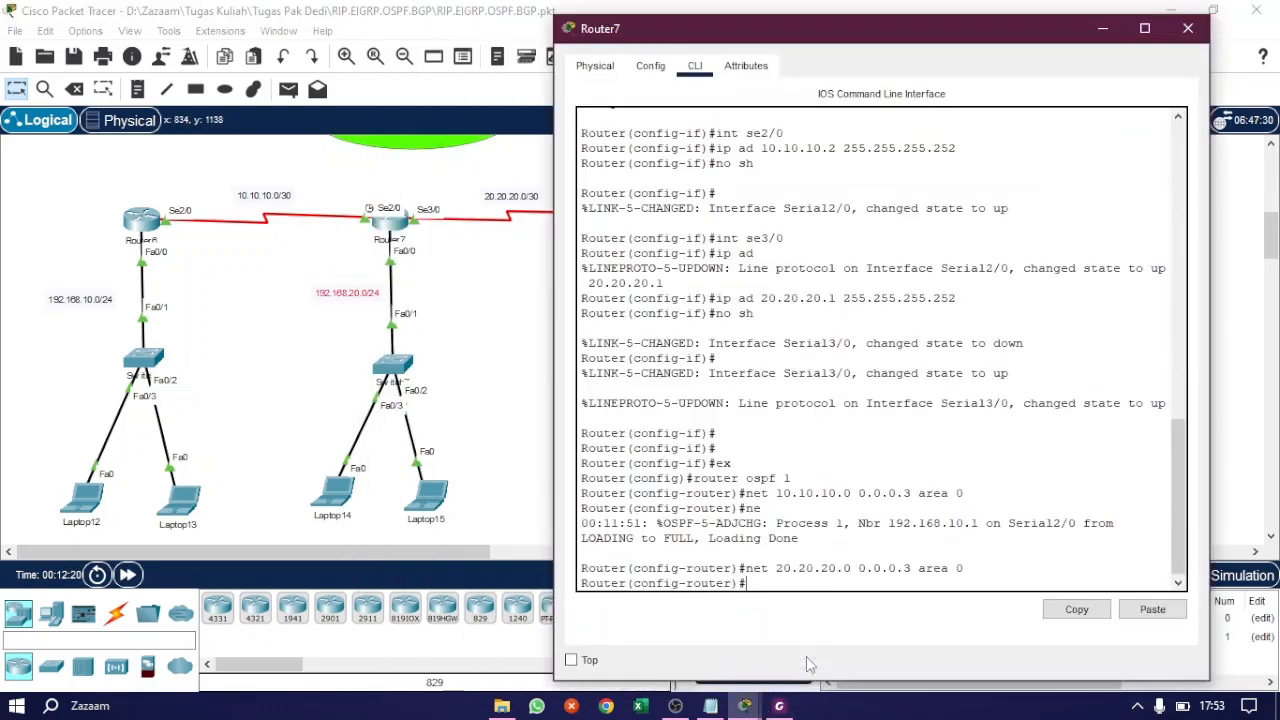
type("net 192.168.20.0 0.0")
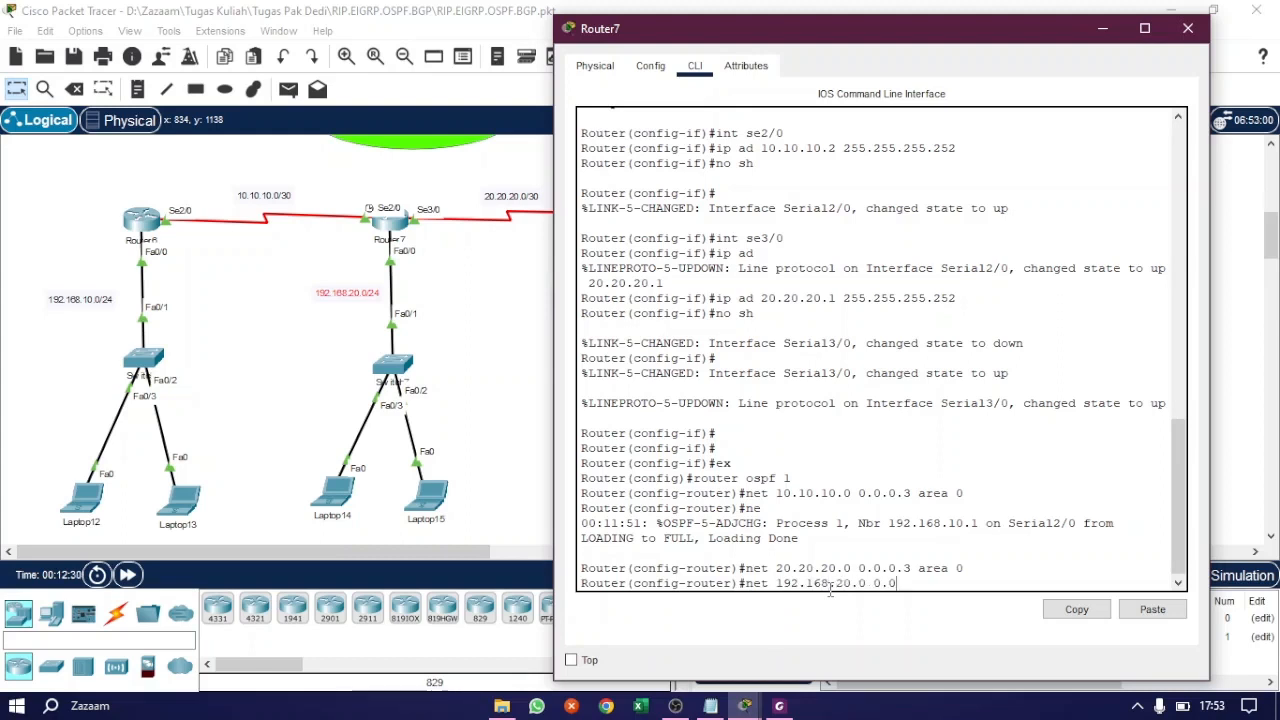
type(".0255")
key("Left")
key("Left")
key("Left")
key("BackSpace")
type("area 0")
key("Return")
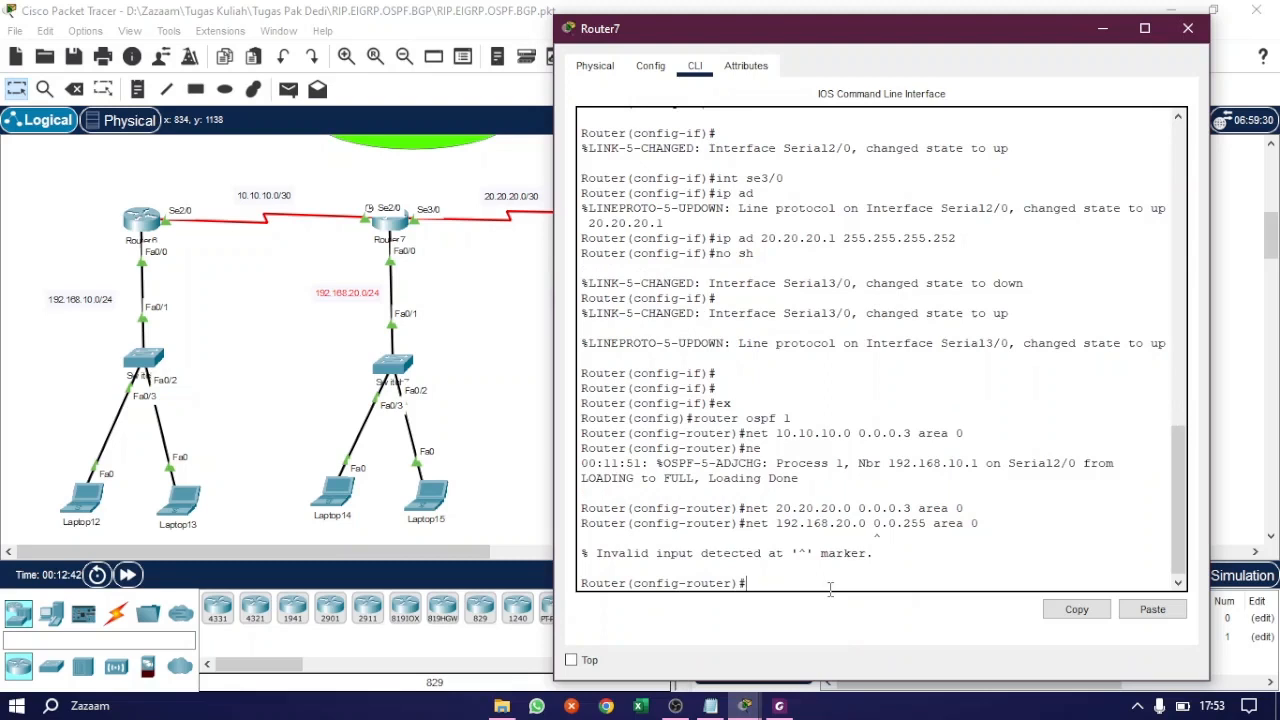
Step: Advertise network 192.168.20.0 with wildcard mask 0.0.0.255 in area 0 on Router7
key("Up")
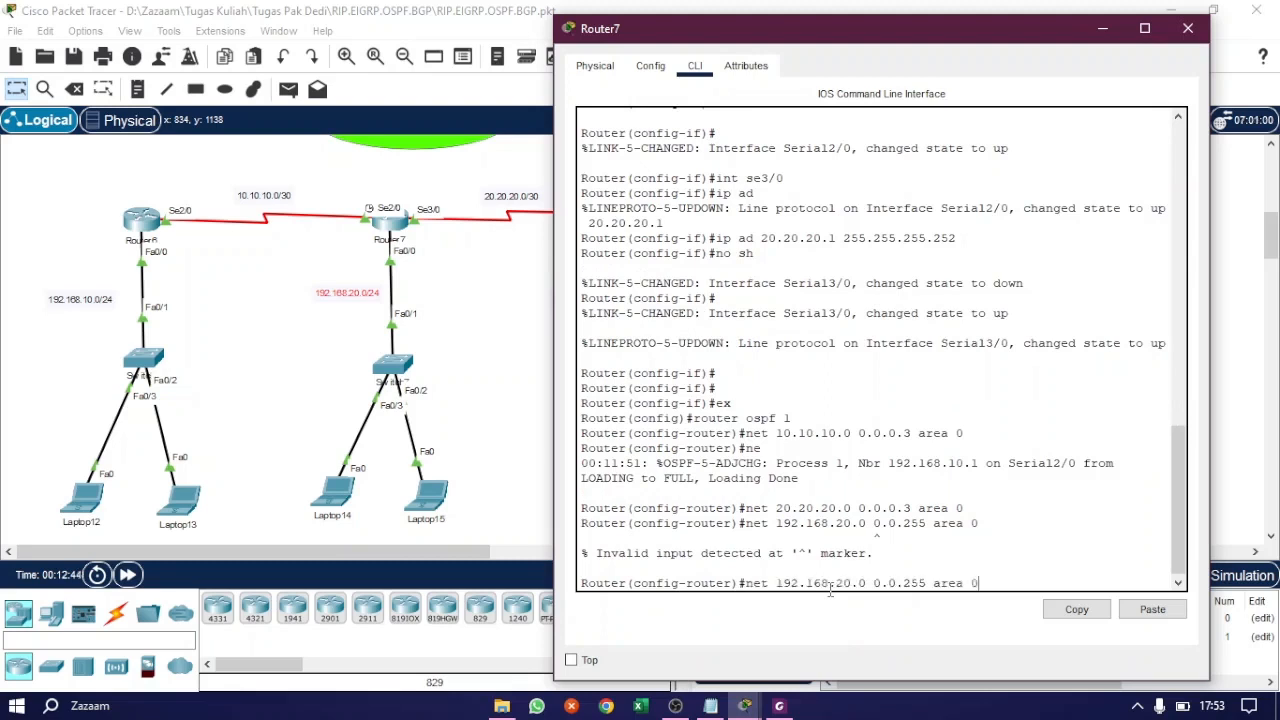
type("0.")
key("Return")
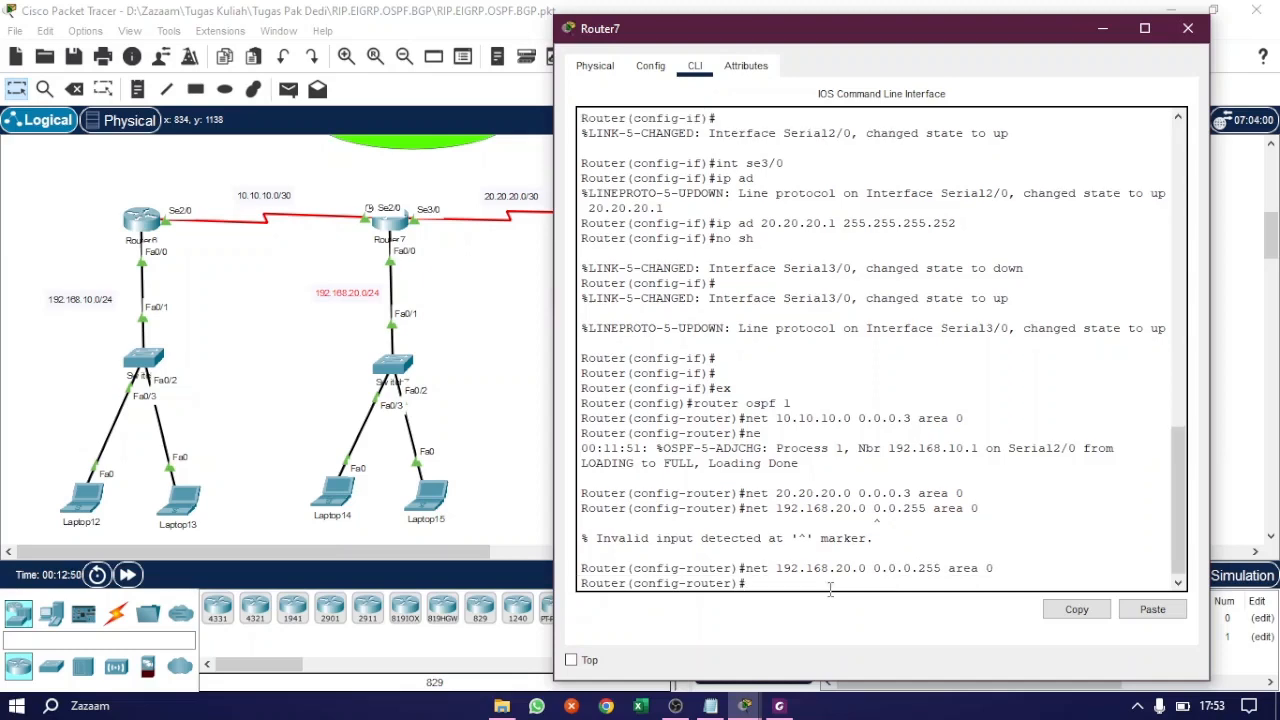
Step: Open Router8's command line, exit interface configuration with ex and start OSPF process 1 with router ospf 1
left_click_drag(834, 41, 968, 36)
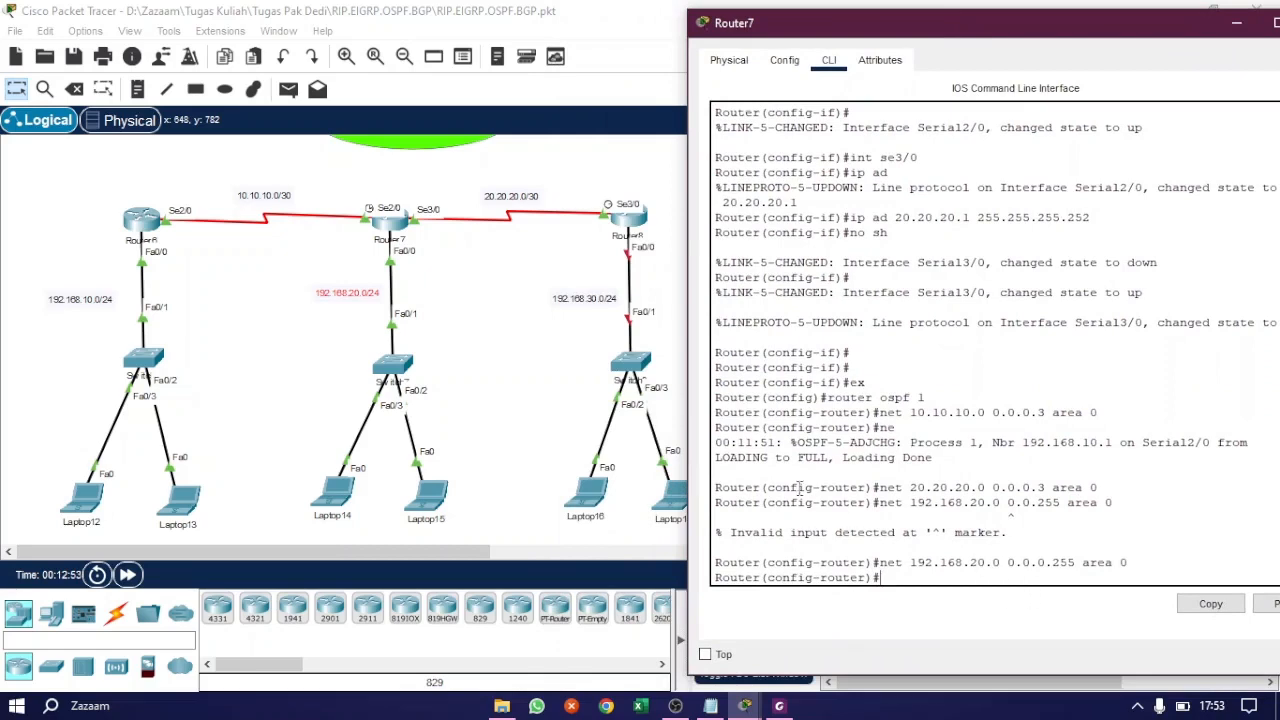
left_click(631, 220)
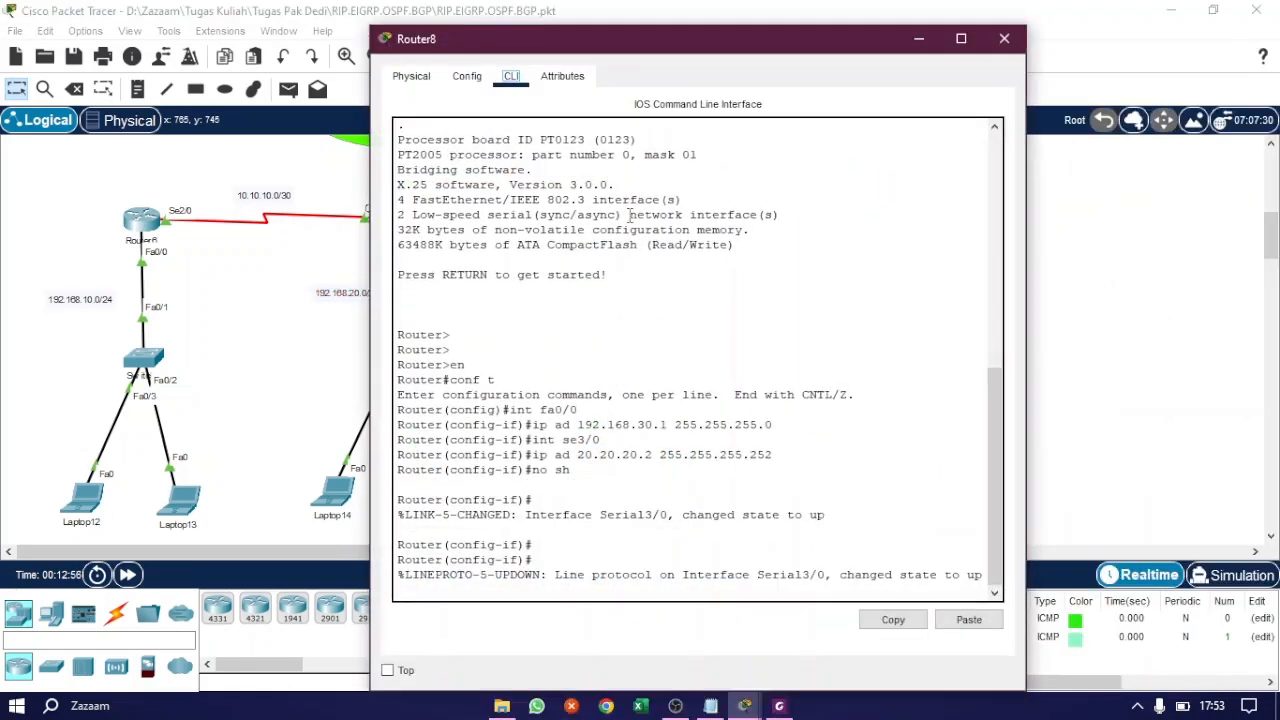
left_click_drag(563, 30, 826, 30)
left_click(930, 580)
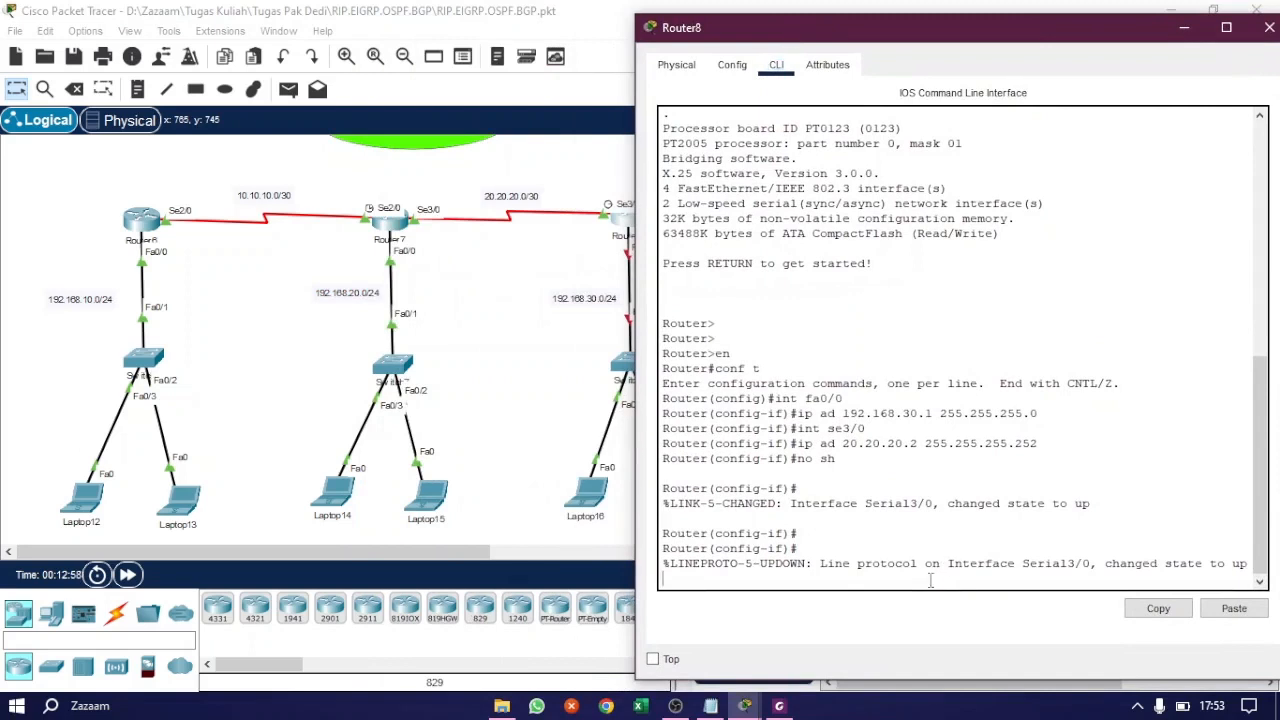
key("Return")
key("Return")
key("Return")
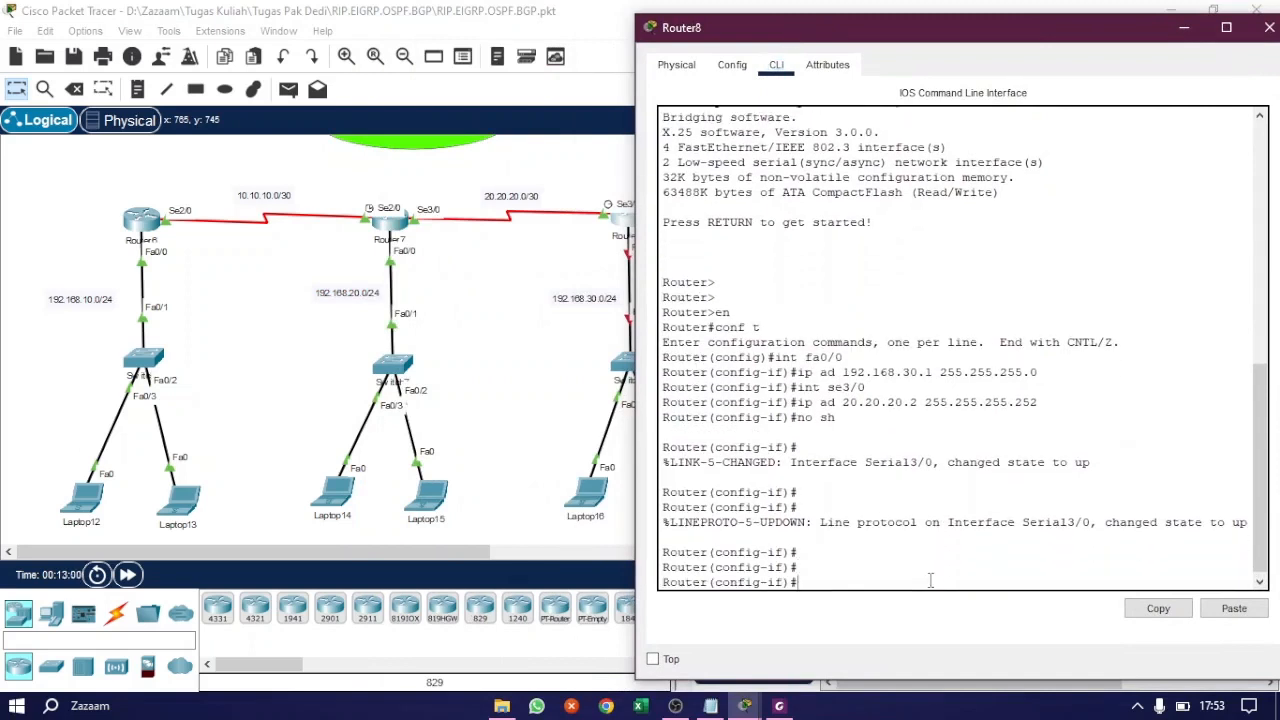
type("ex")
key("Return")
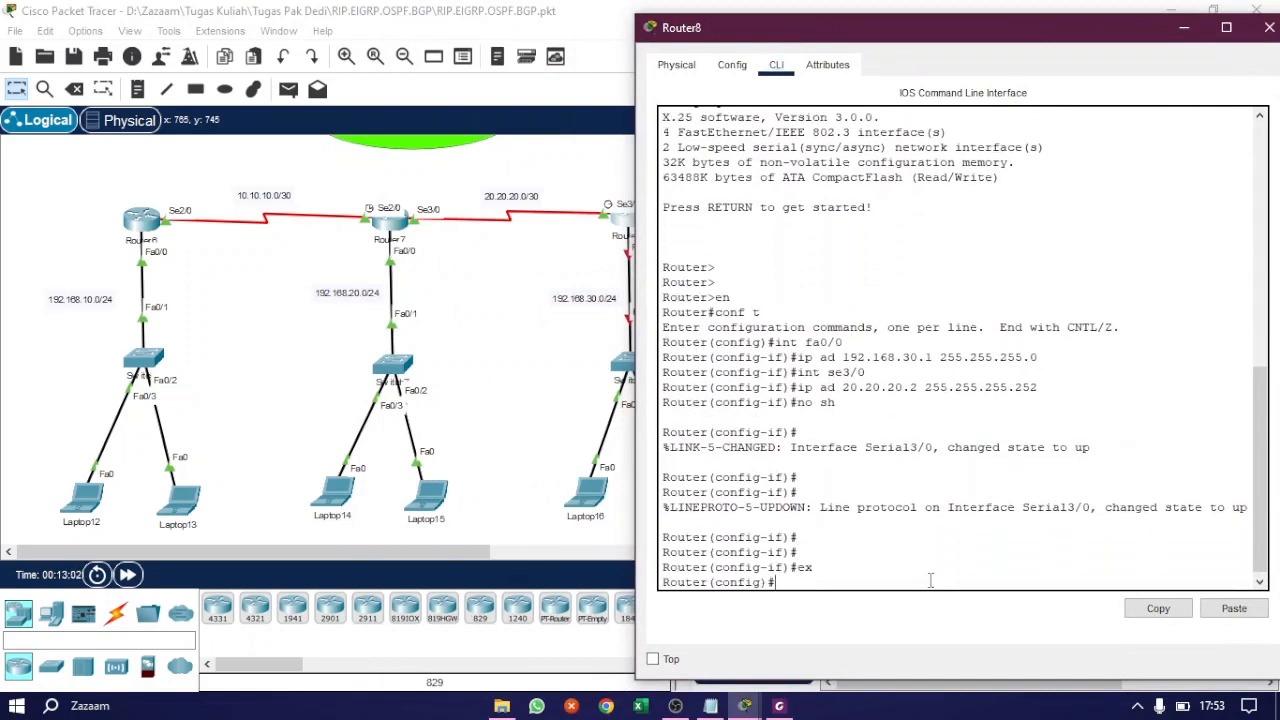
type("router ospf 1")
key("Return")
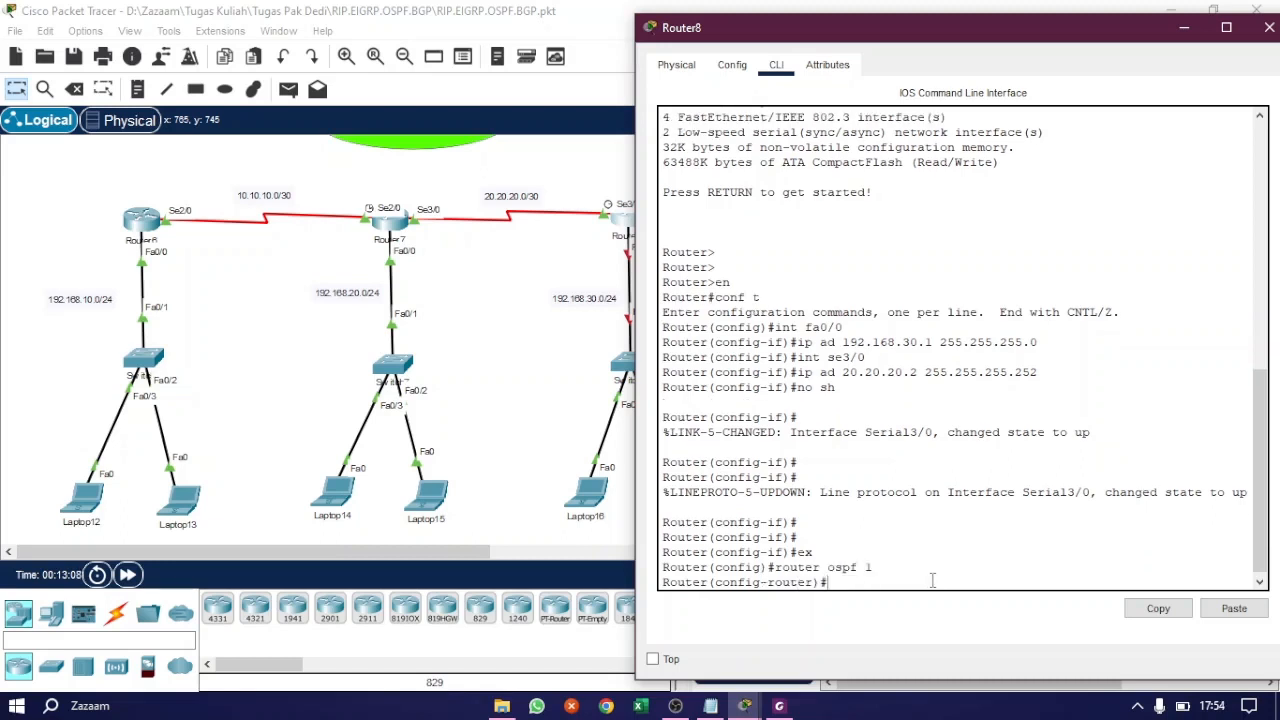
Step: Advertise network 20.20.20.0 with wildcard mask 0.0.0.3 in area 0 on Router8
type("net 20.20.20.0 0.0.0.3 area 0")
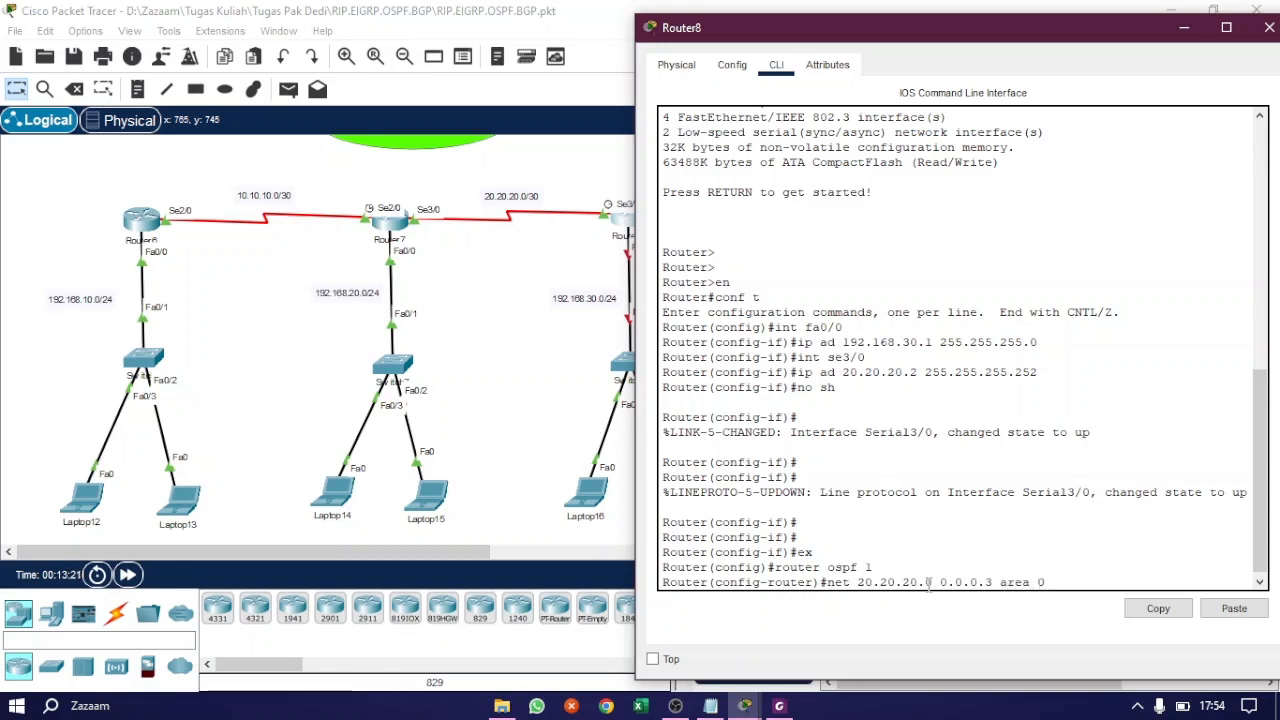
key("Return")
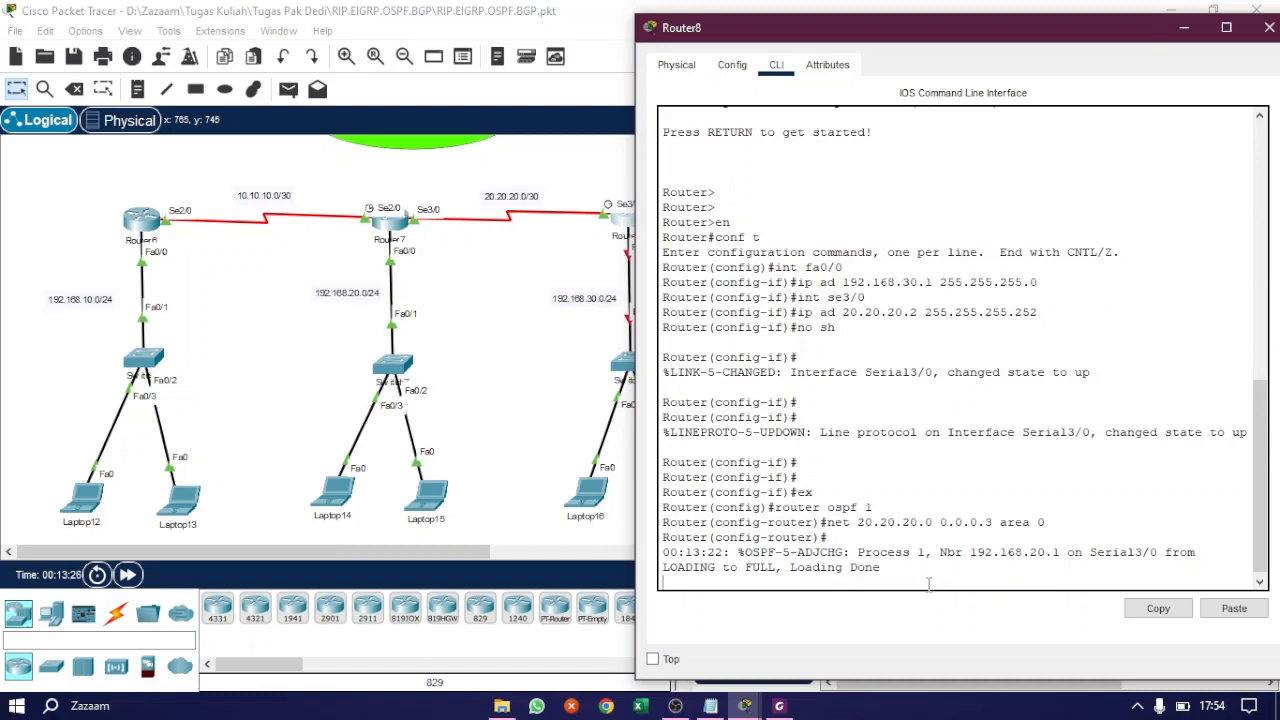
key("Return")
Step: Advertise network 192.168.30.0 with wildcard mask 0.0.0.255 in area 0 on Router8
type("net ")
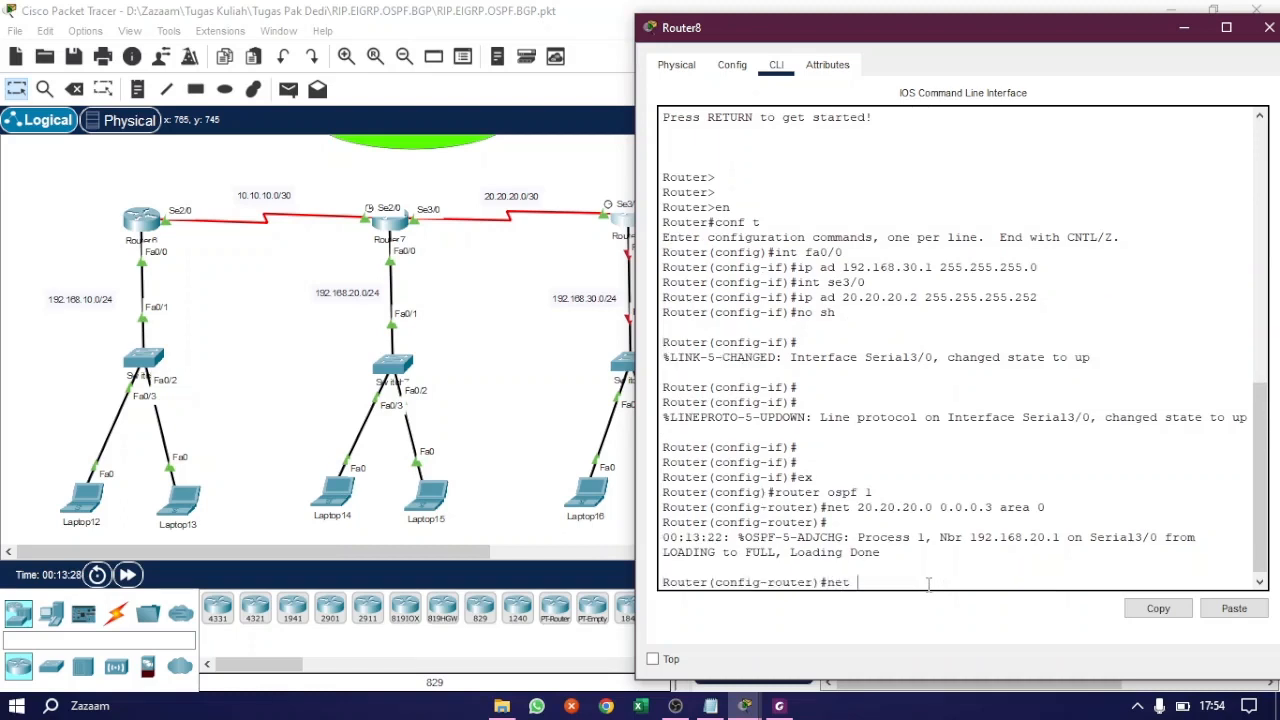
type("192.168.30.0 0.0.0.255")
key("Return")
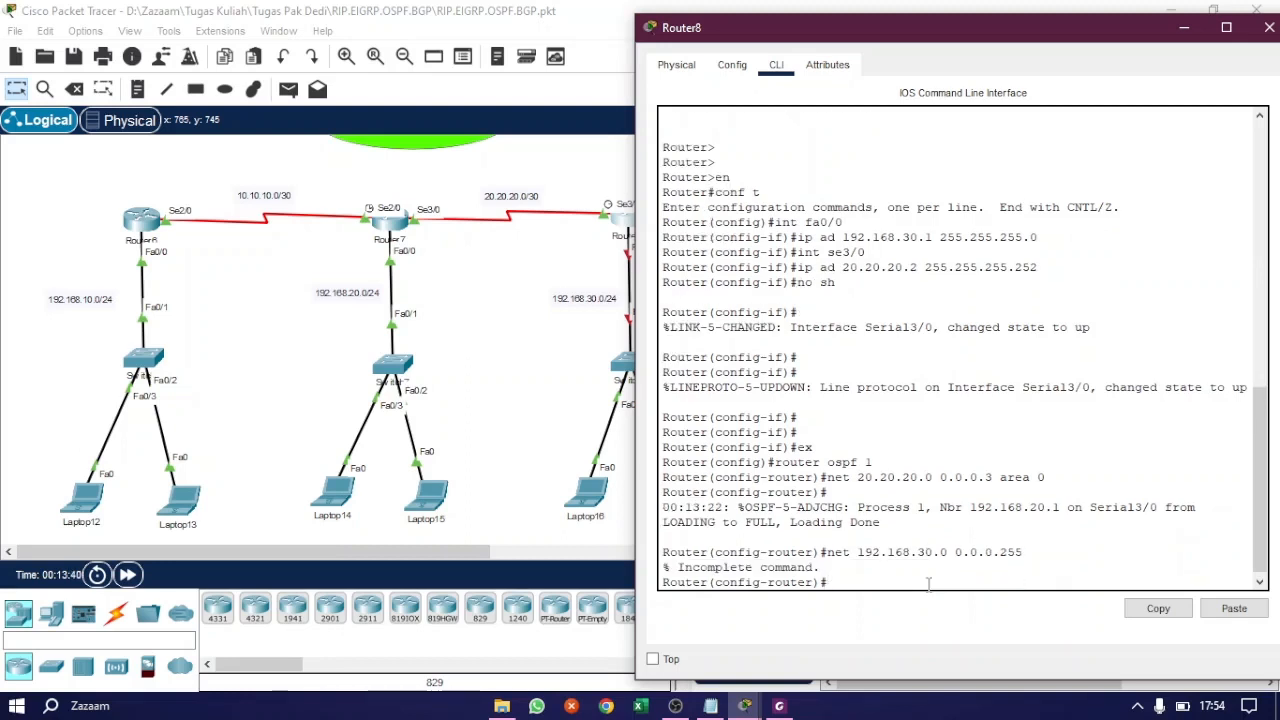
key("Up")
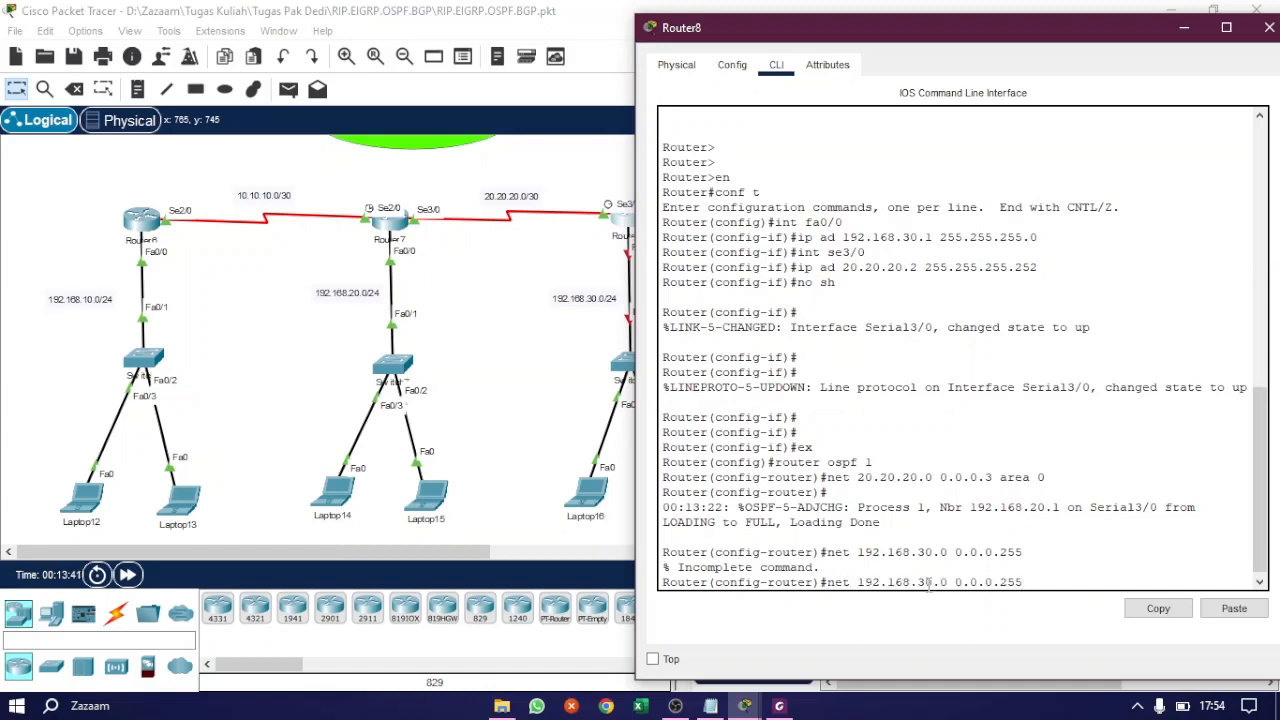
type("area 0")
key("Return")
key("Return")
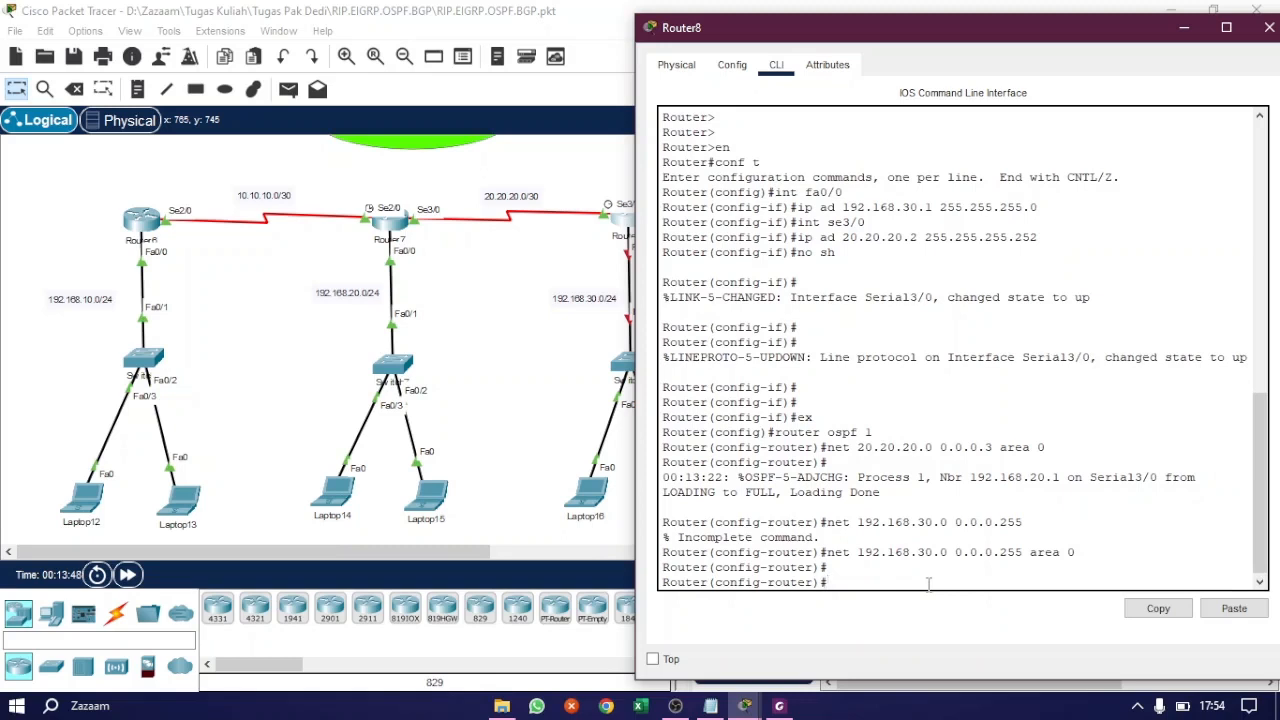
Step: Check the configuration steps in the OSPF notes in Notepad and return to Router8's command line
left_click(712, 706)
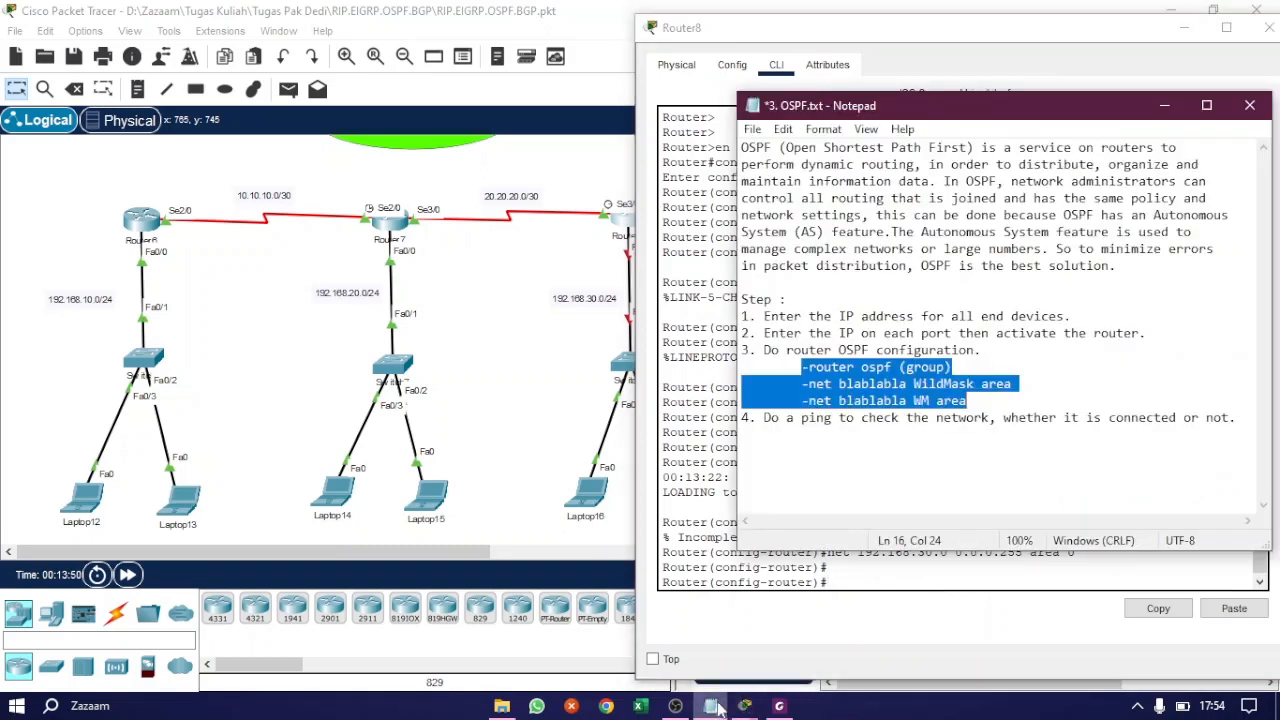
left_click(990, 408)
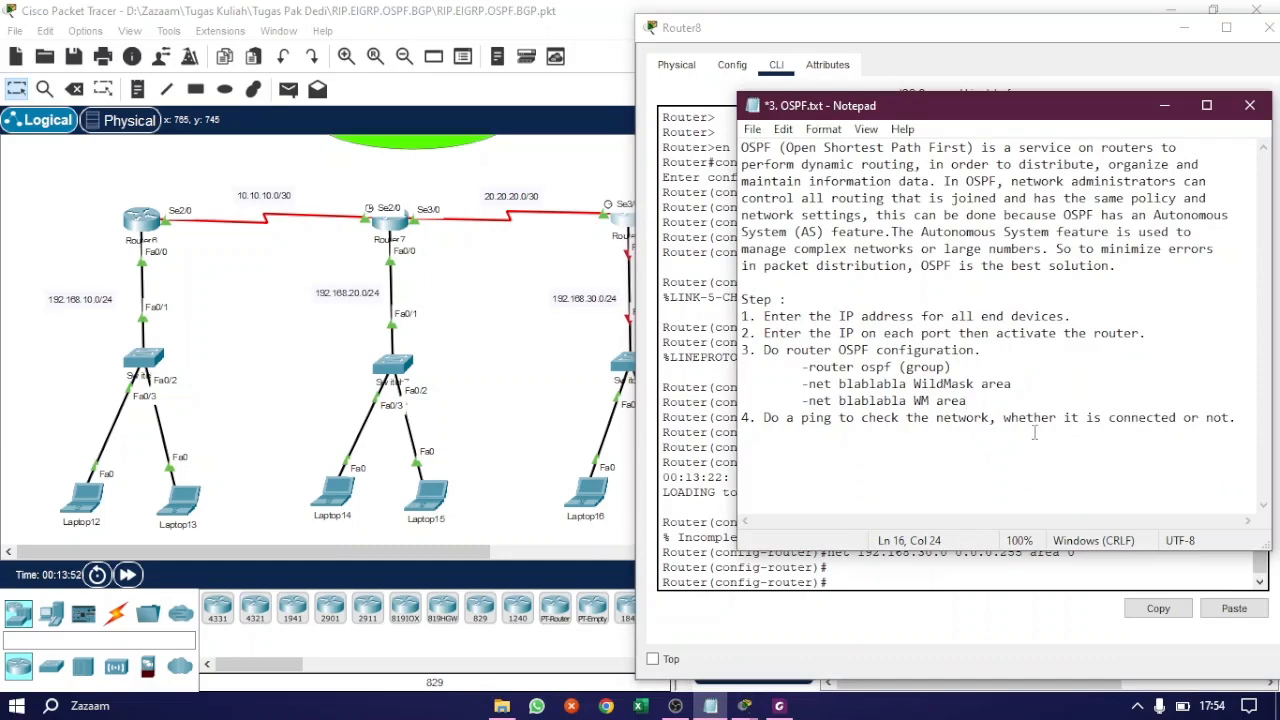
left_click(1164, 105)
Step: Exit OSPF configuration on Router8 with ex, examine the OSPF routes using do sho ip rou and close its window
type("d")
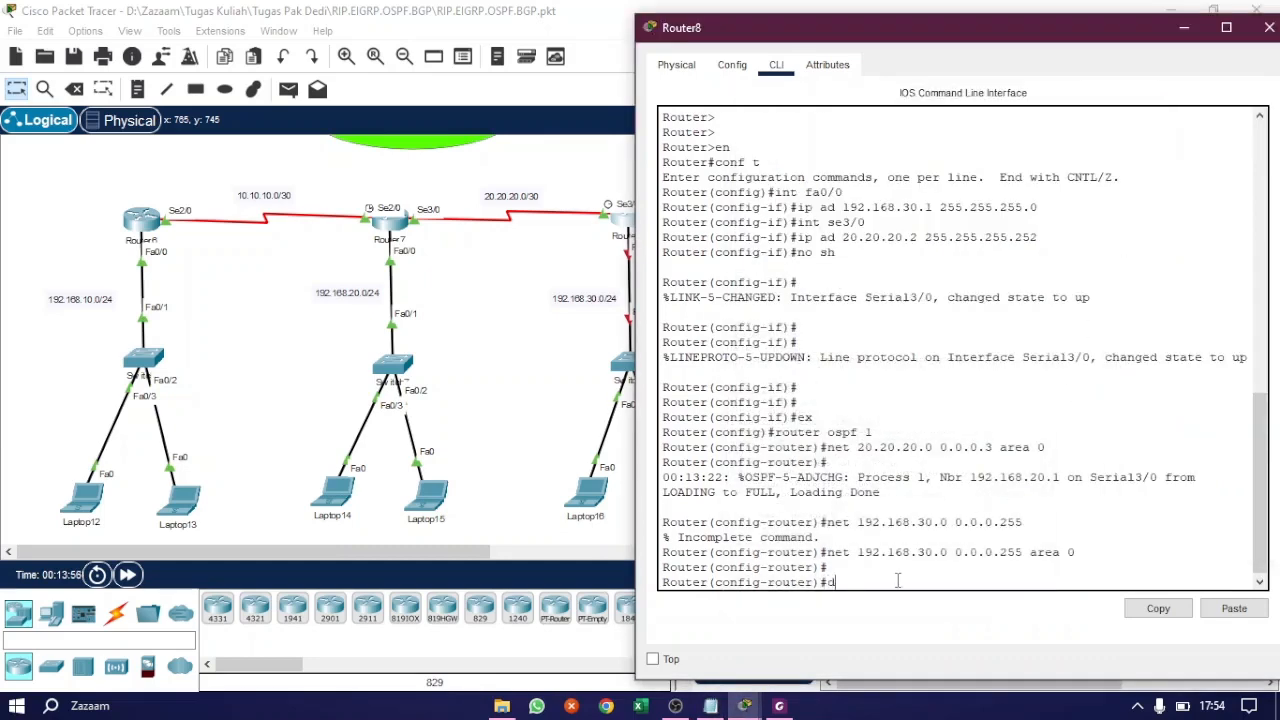
type("ex")
key("Return")
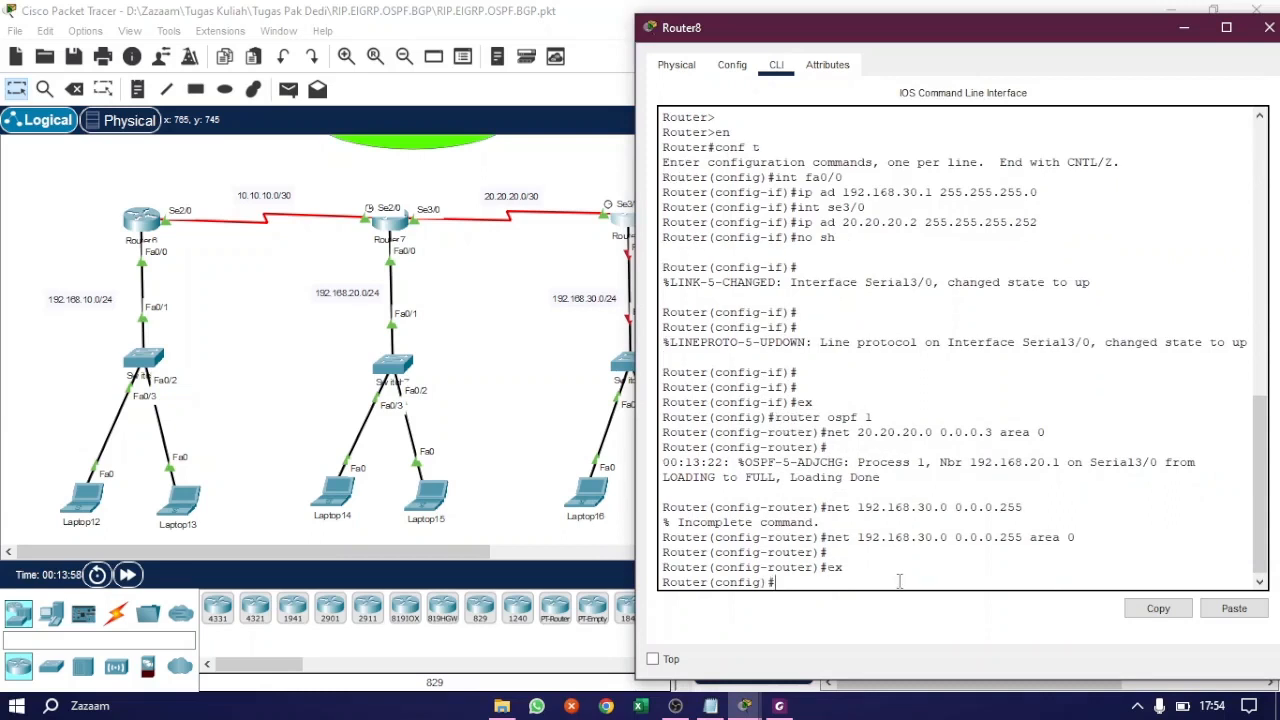
type("do sho ip rou")
key("Return")
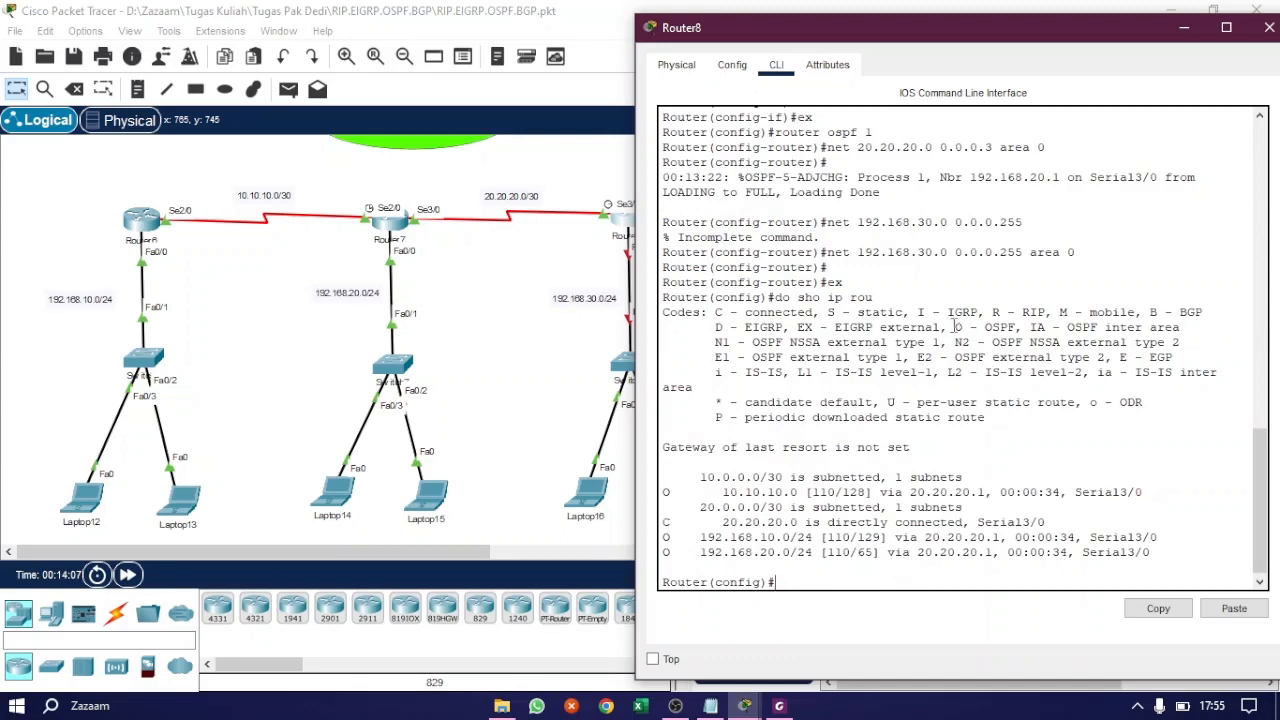
left_click_drag(953, 327, 970, 328)
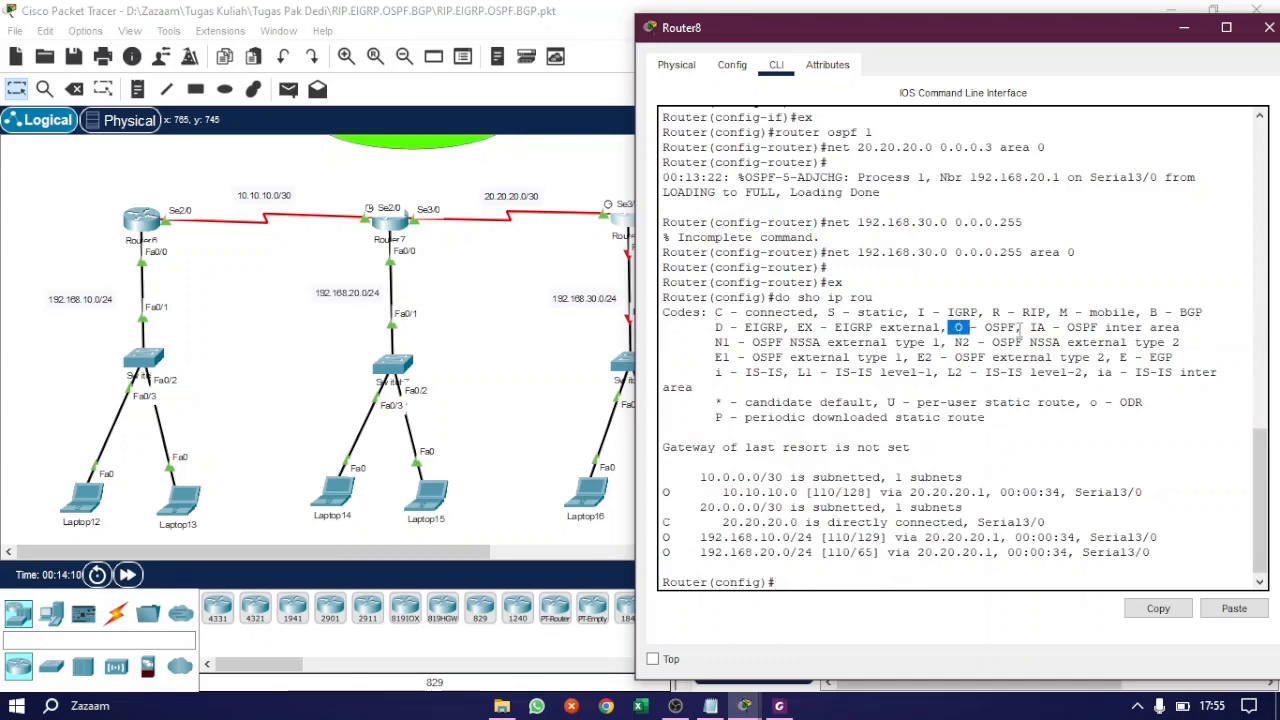
left_click(955, 327)
left_click_drag(663, 491, 1143, 492)
left_click_drag(664, 537, 1158, 538)
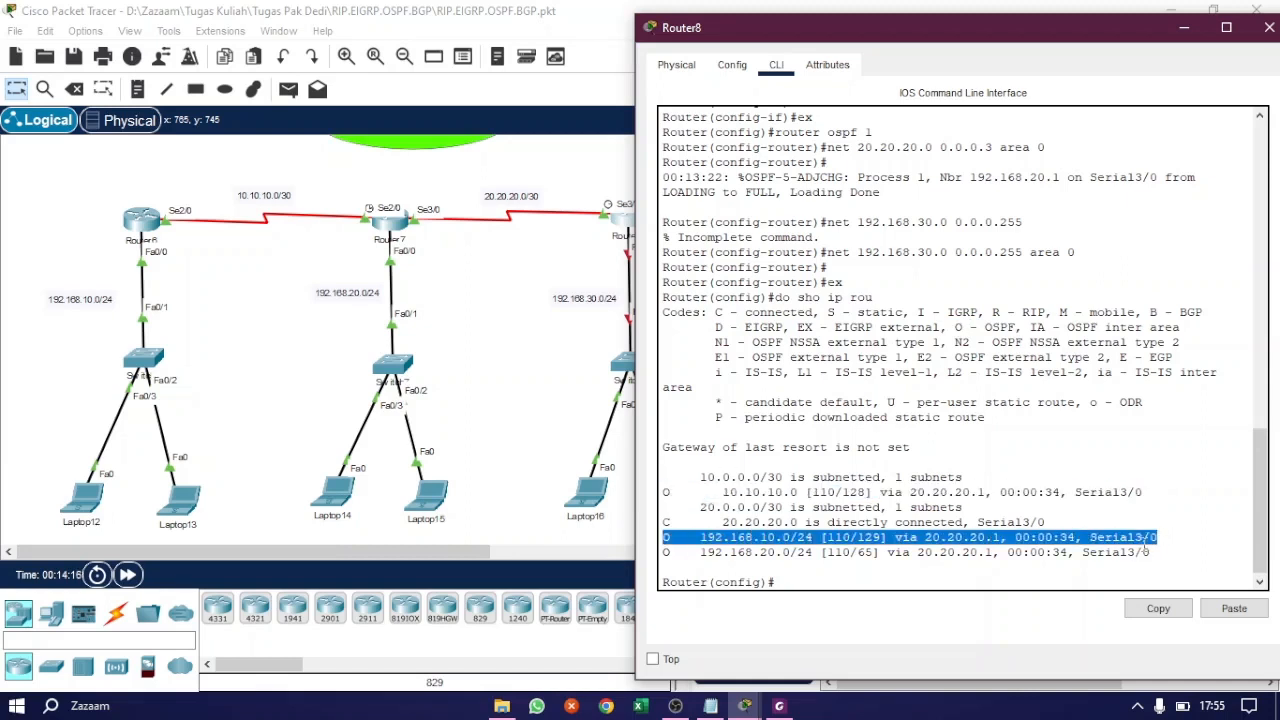
left_click_drag(665, 552, 1158, 553)
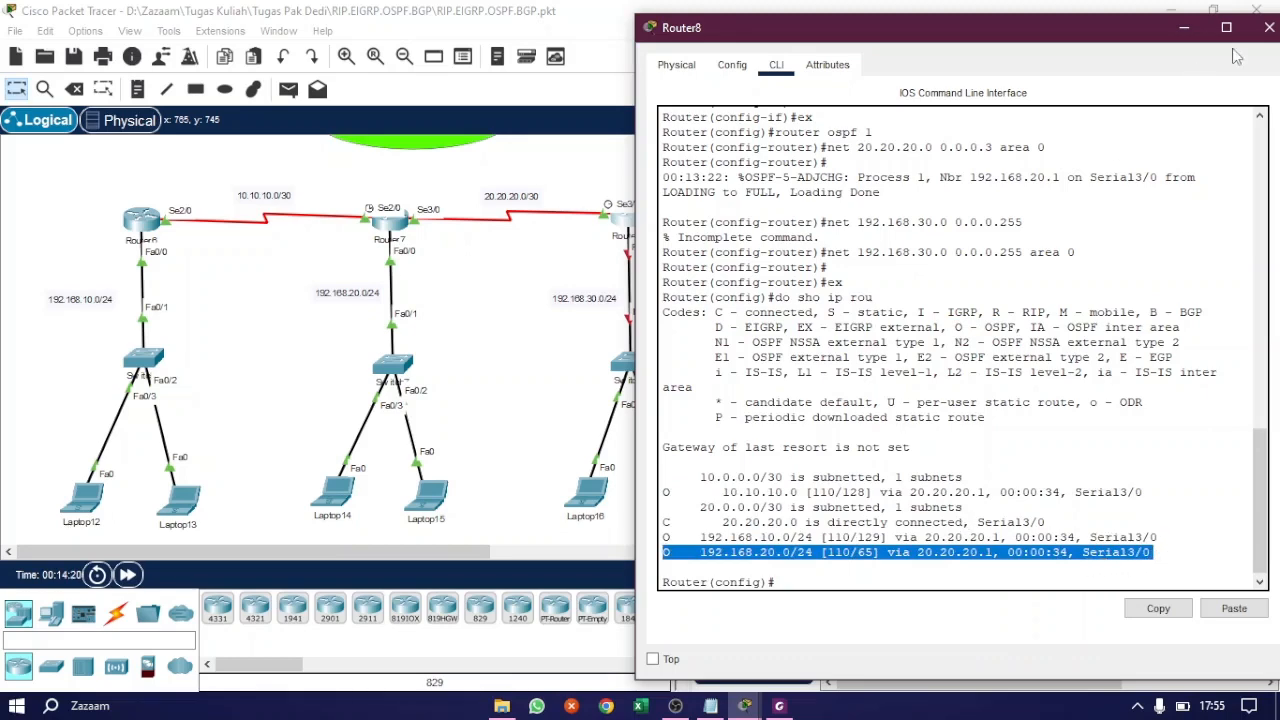
left_click(1268, 28)
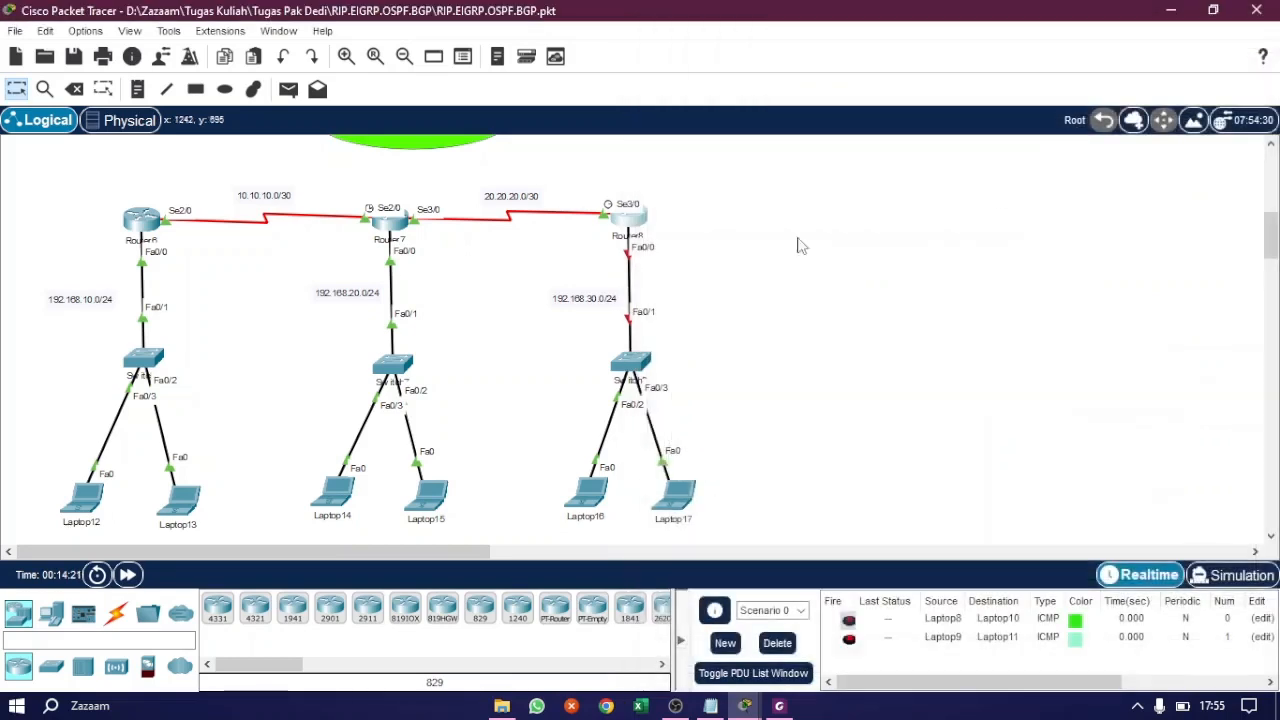
Step: Exit OSPF configuration on Router7 with ex, examine its OSPF routes using do sho ip rou and close its window
left_click(384, 219)
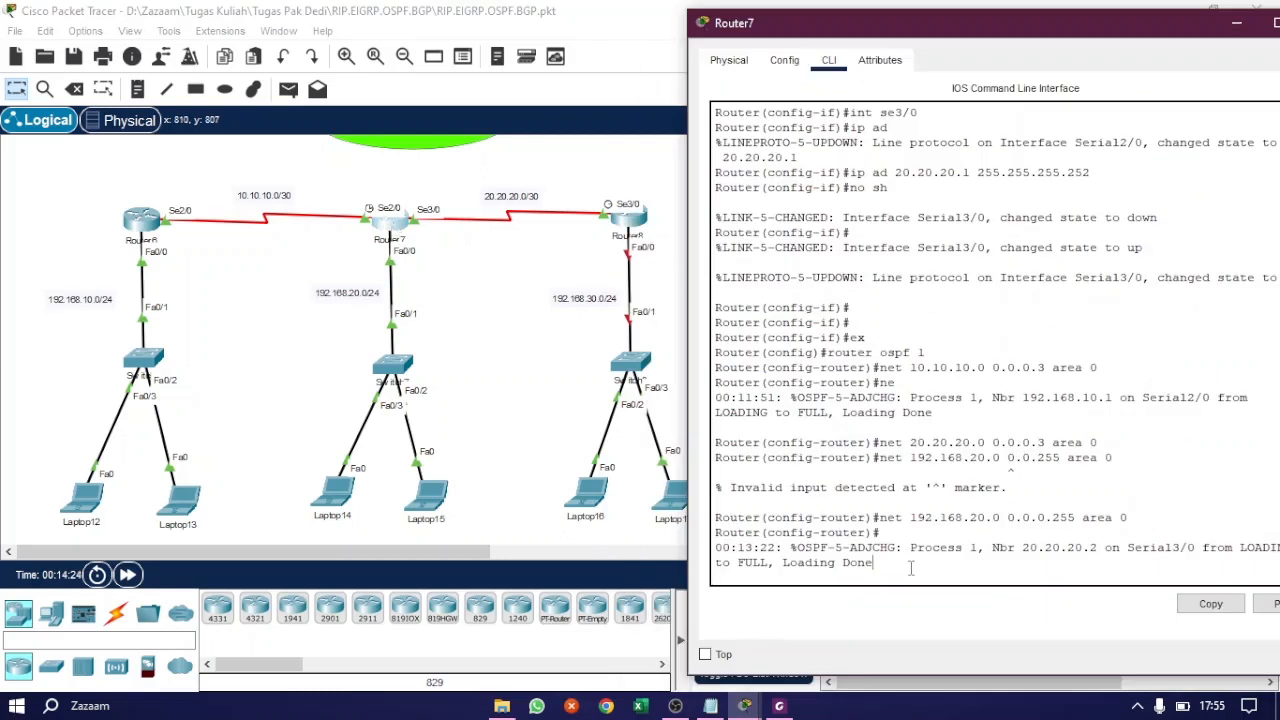
key("Return")
key("Return")
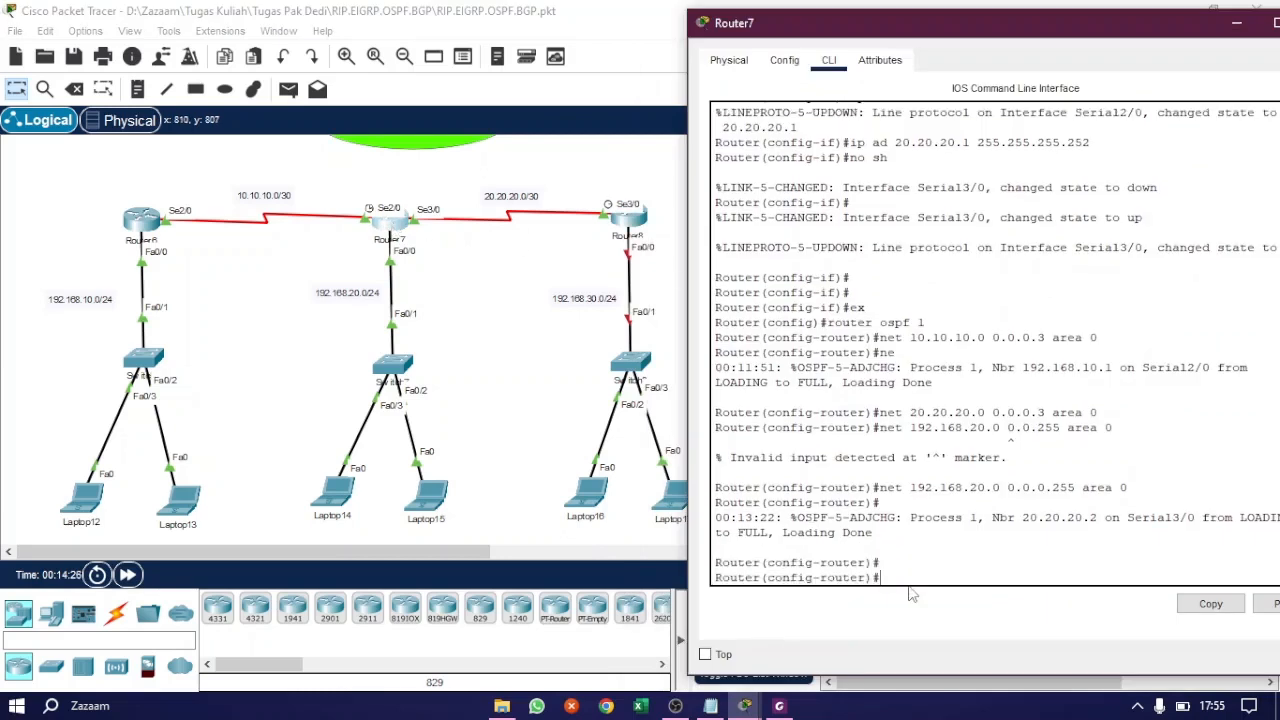
type("ex")
key("Return")
type("do s")
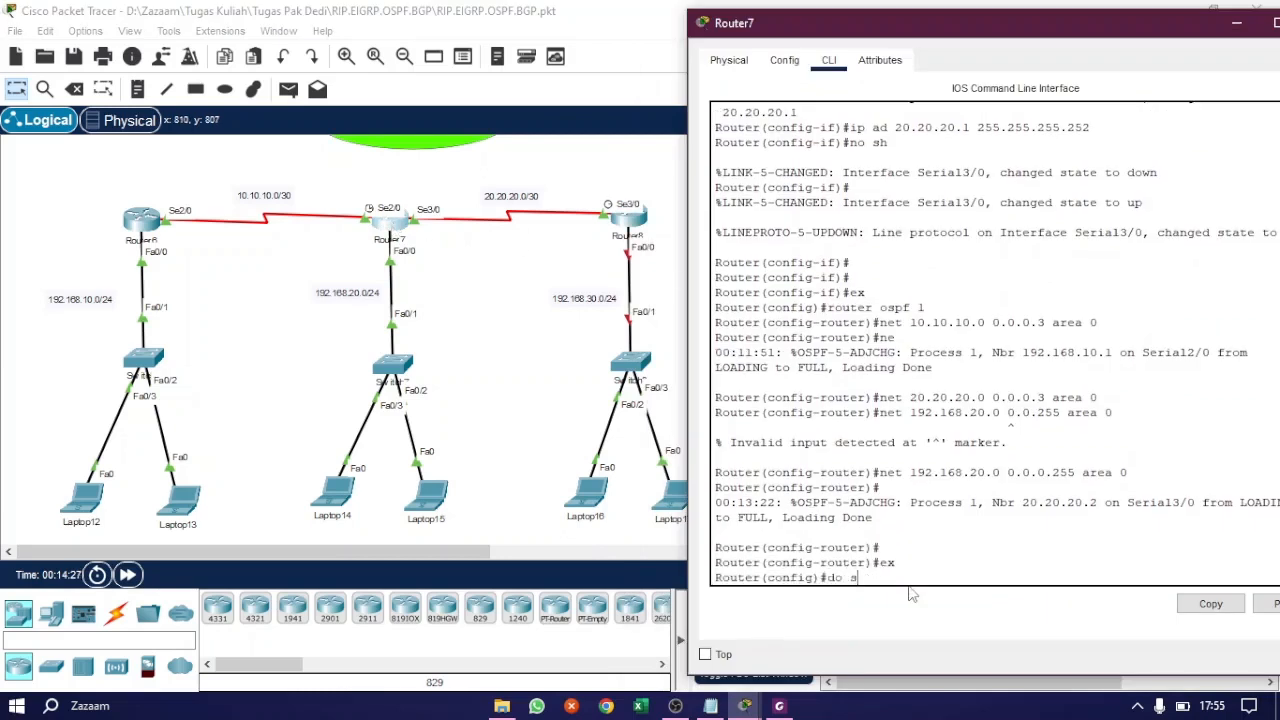
type("ho ip rou")
key("Return")
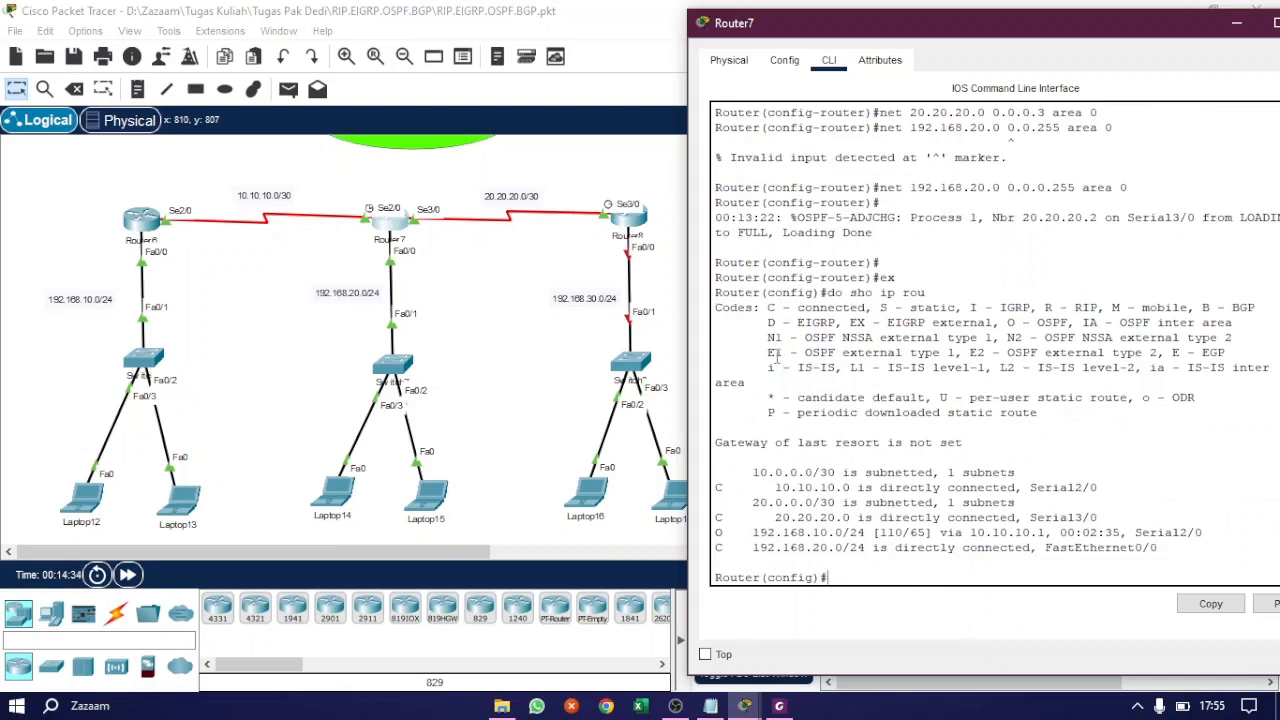
left_click_drag(997, 322, 1144, 322)
left_click_drag(716, 532, 1228, 540)
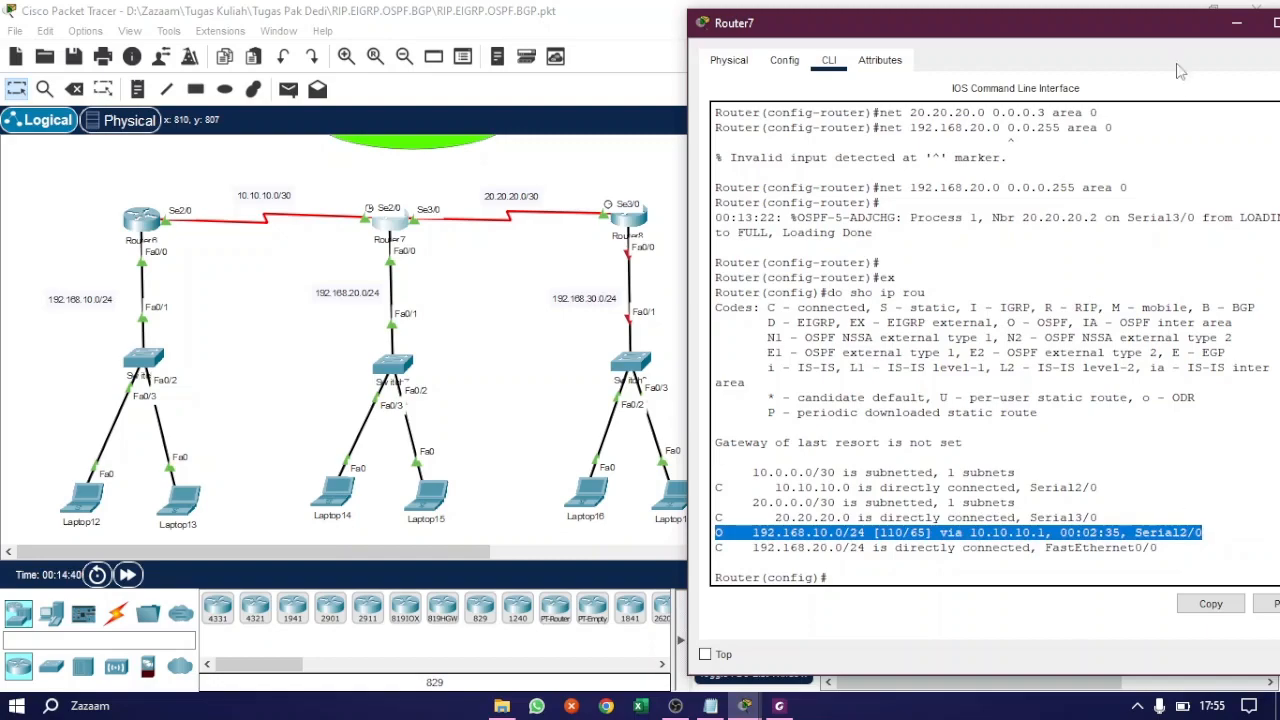
left_click_drag(1158, 33, 969, 33)
left_click(1133, 32)
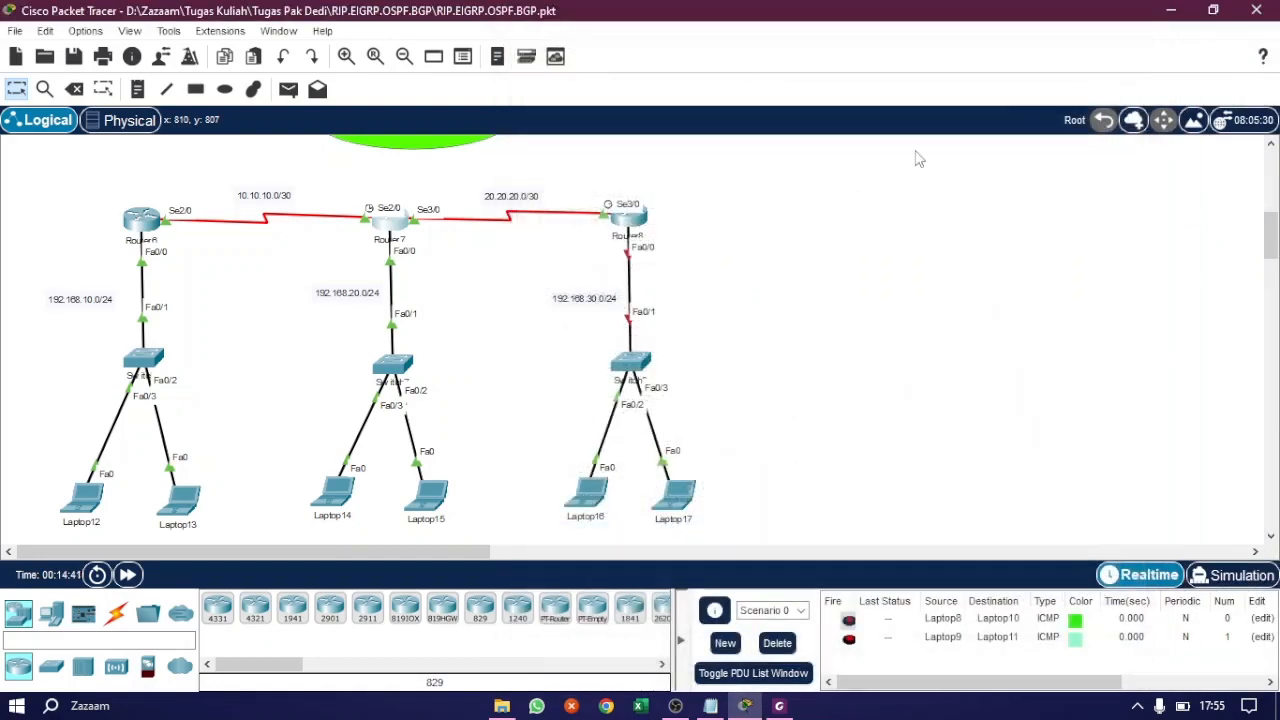
Step: Open Router6's command line and exit OSPF configuration mode with ex
left_click(141, 219)
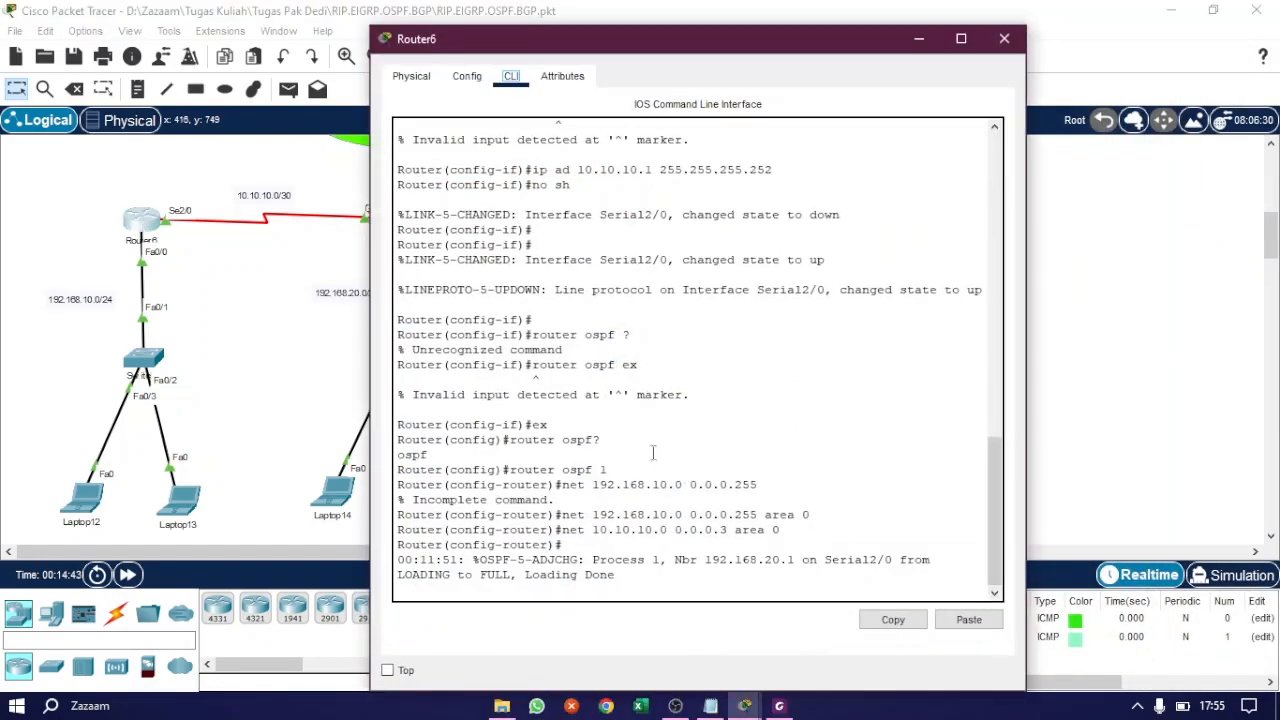
left_click(738, 596)
key("Return")
key("Return")
type("er(config-router)#e")
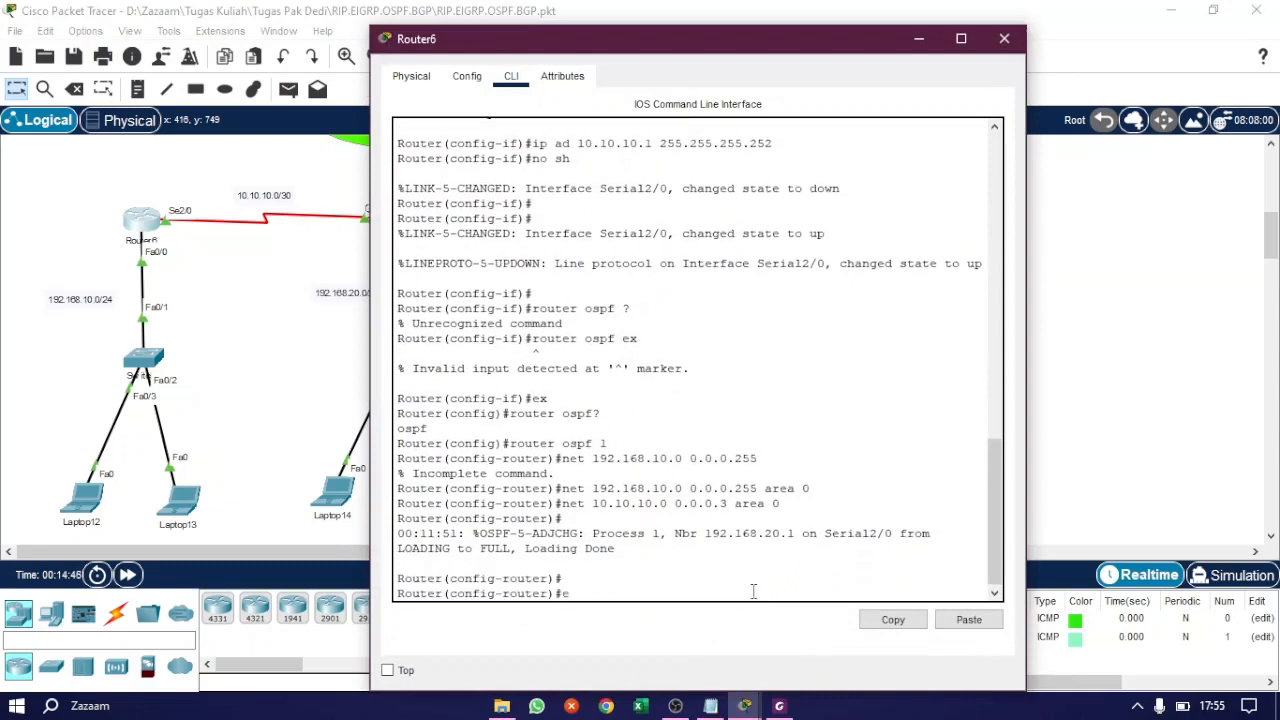
type("x")
key("Return")
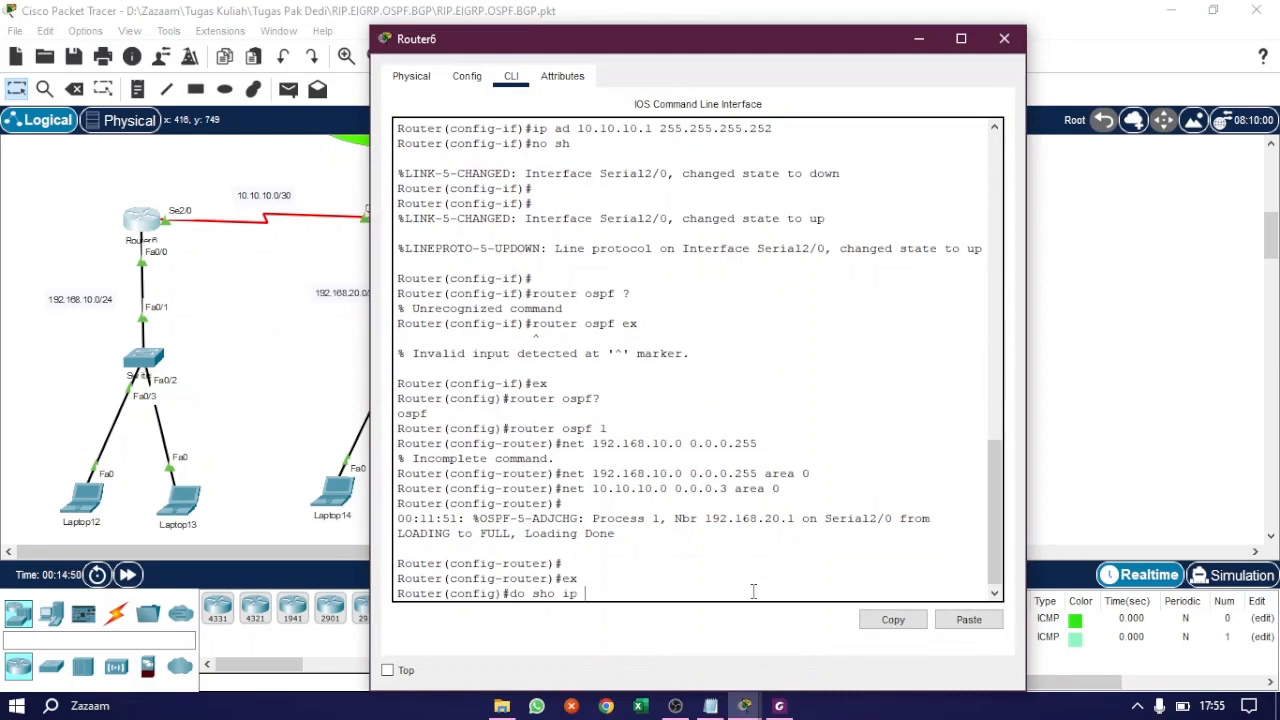
Step: Display Router6's routing table with do sho ip rou, examine its OSPF routes and close the router window
type("do sho ip rou")
key("Return")
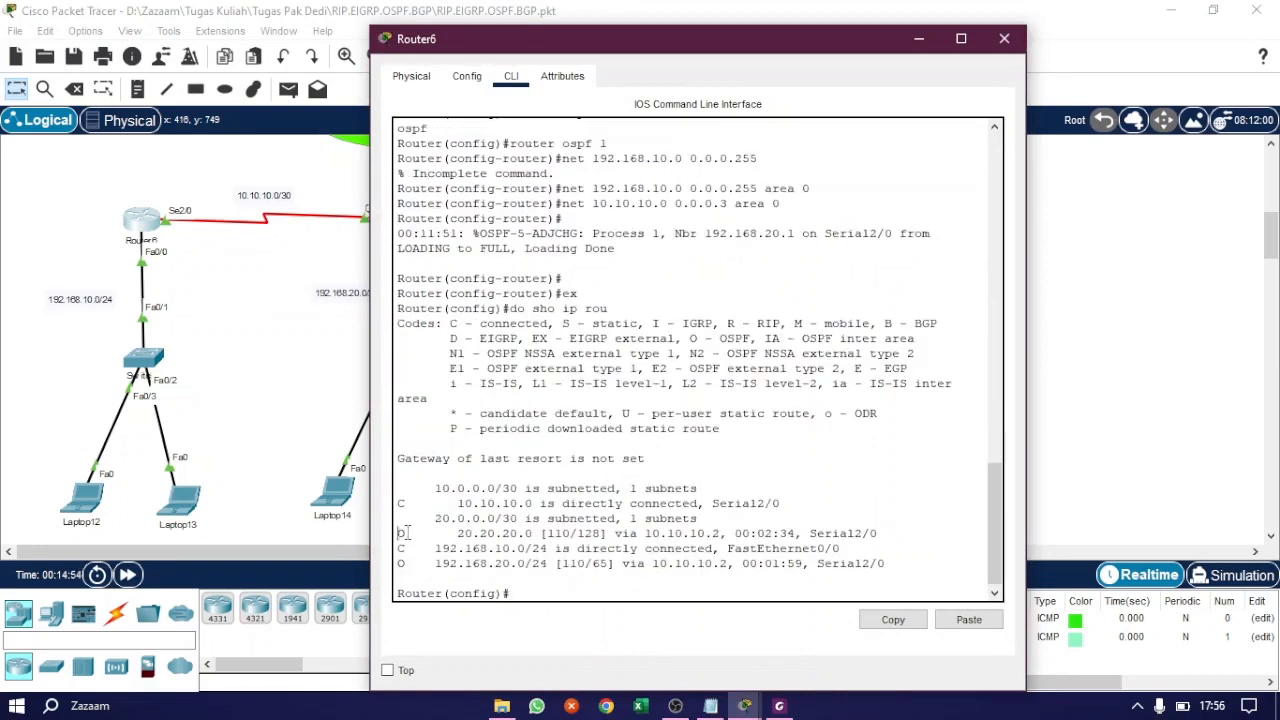
left_click_drag(399, 534, 877, 535)
left_click_drag(398, 565, 885, 565)
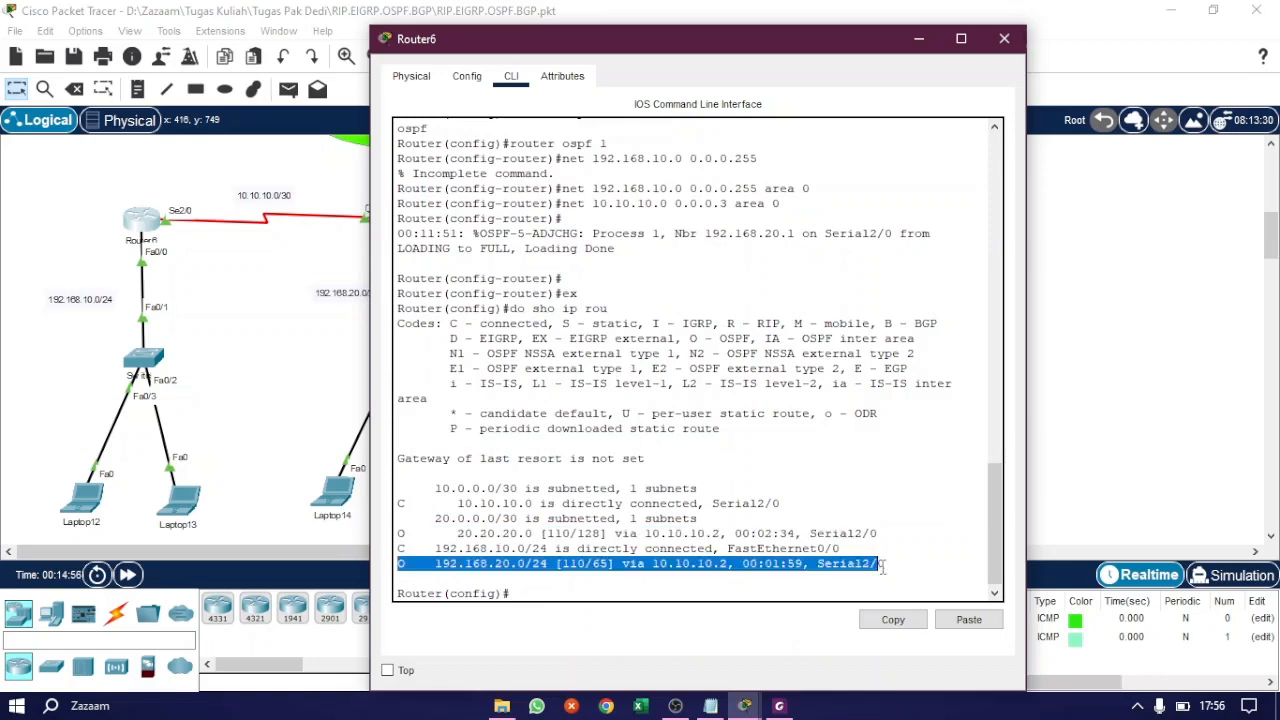
left_click(1004, 38)
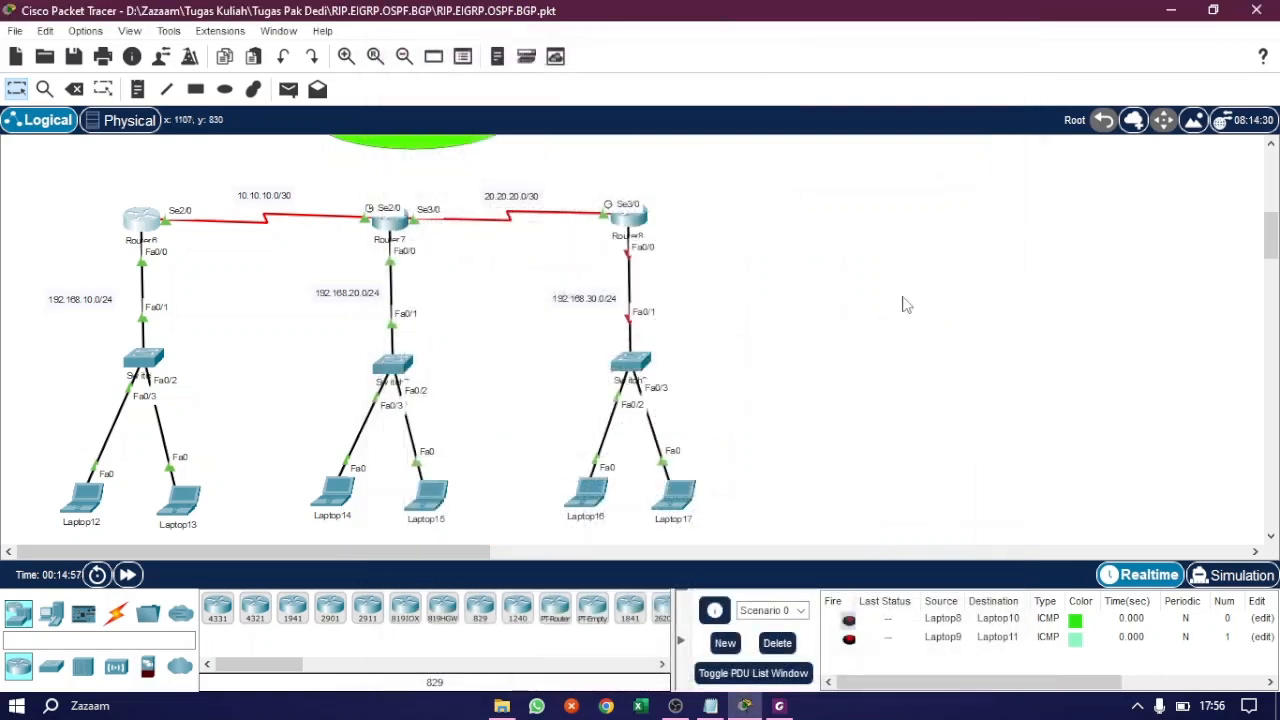
Step: Test a simple PDU from Laptop12 to Laptop14 and clear the scenario's PDU list
left_click(289, 89)
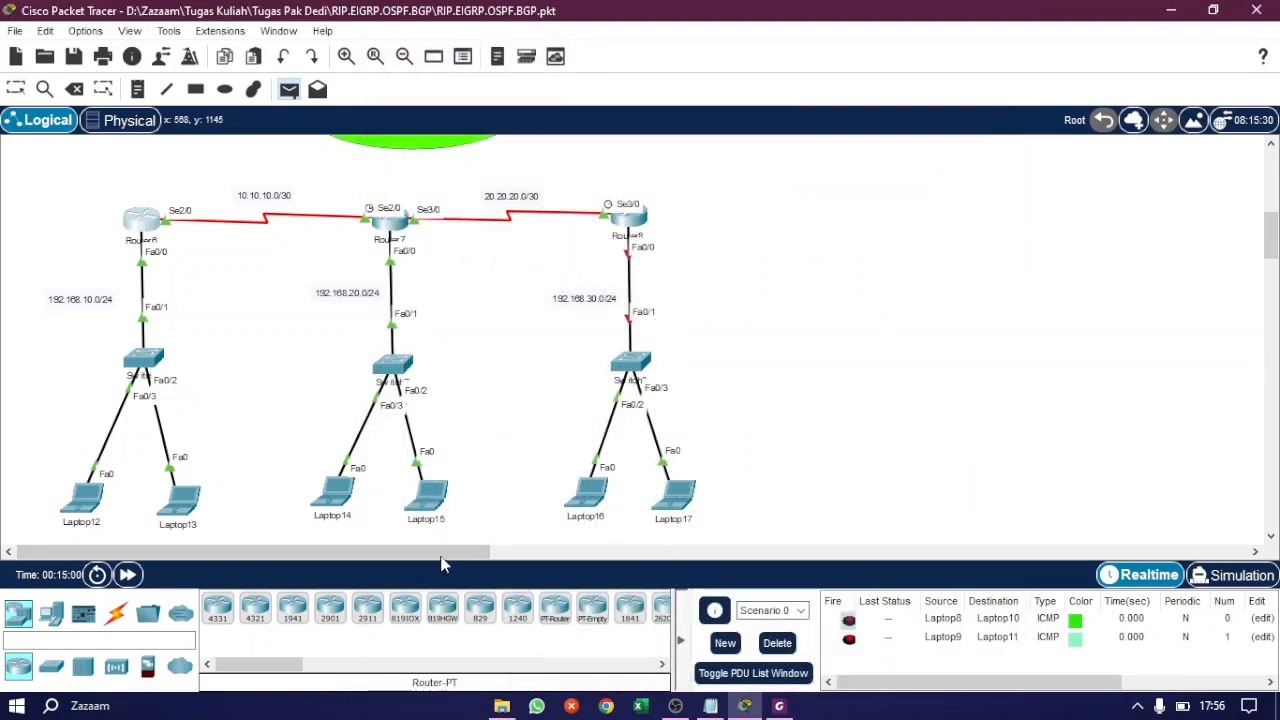
left_click(85, 498)
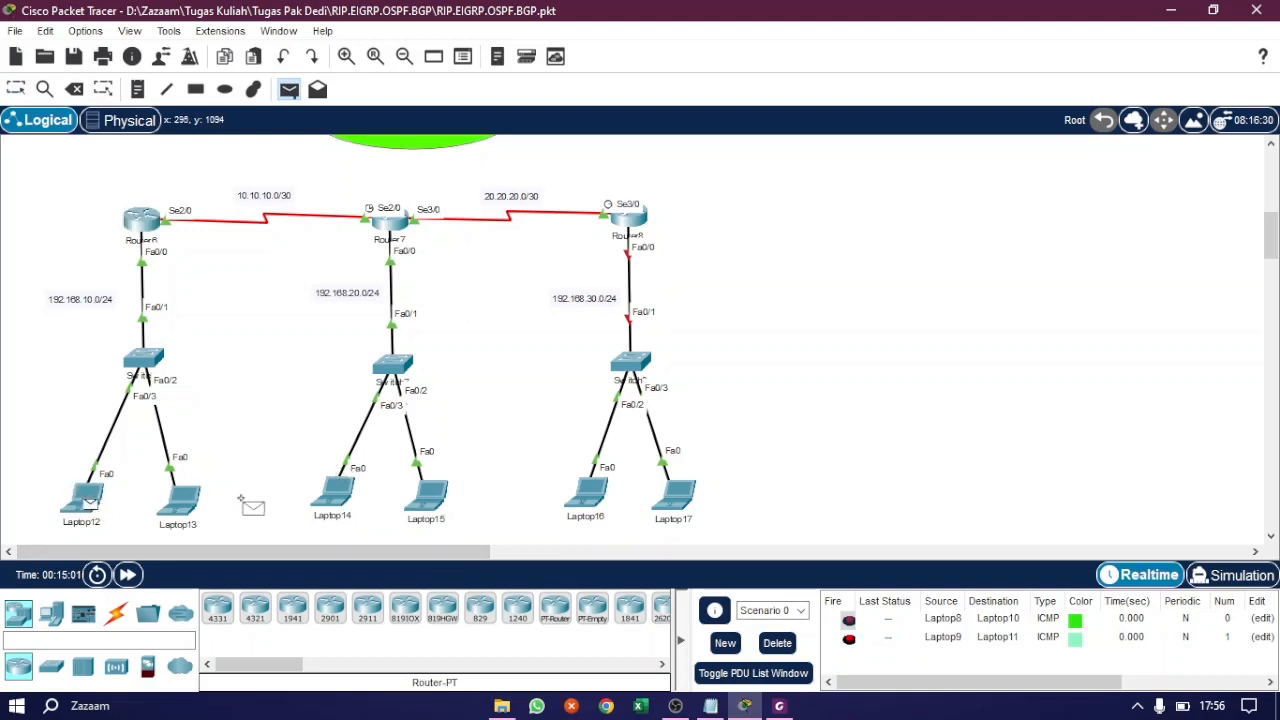
left_click(343, 500)
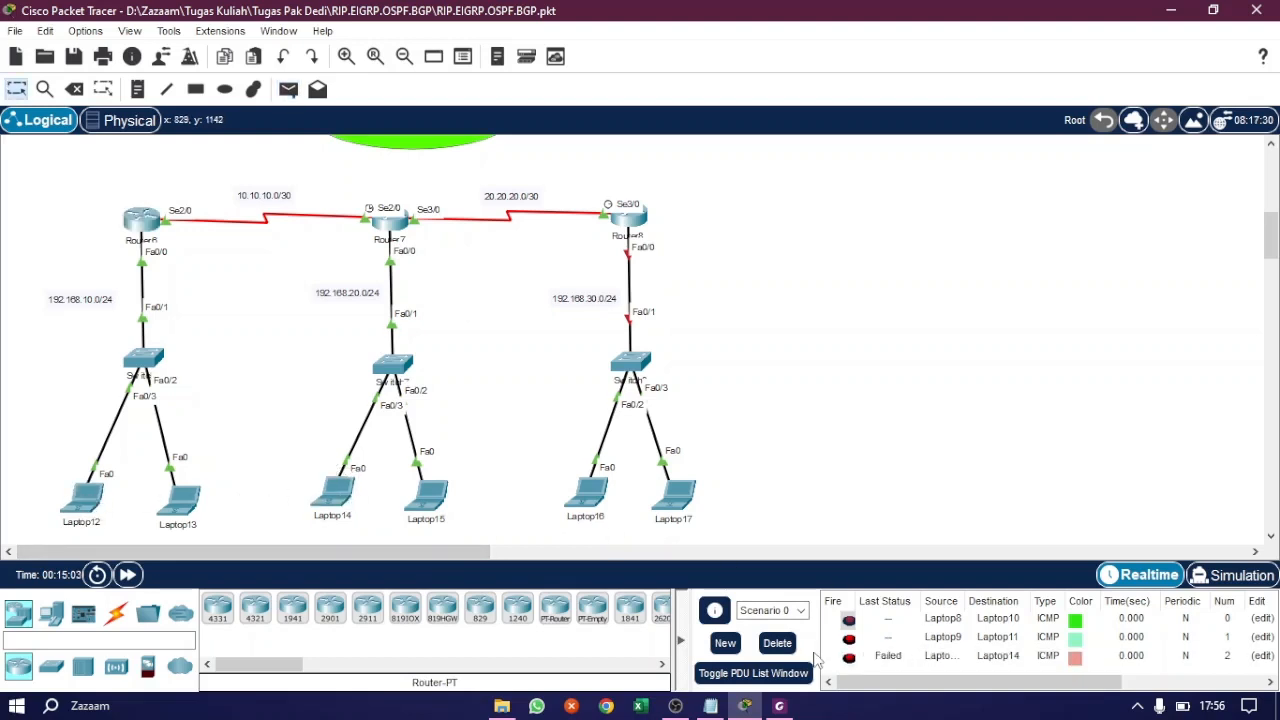
left_click(850, 660)
left_click(778, 643)
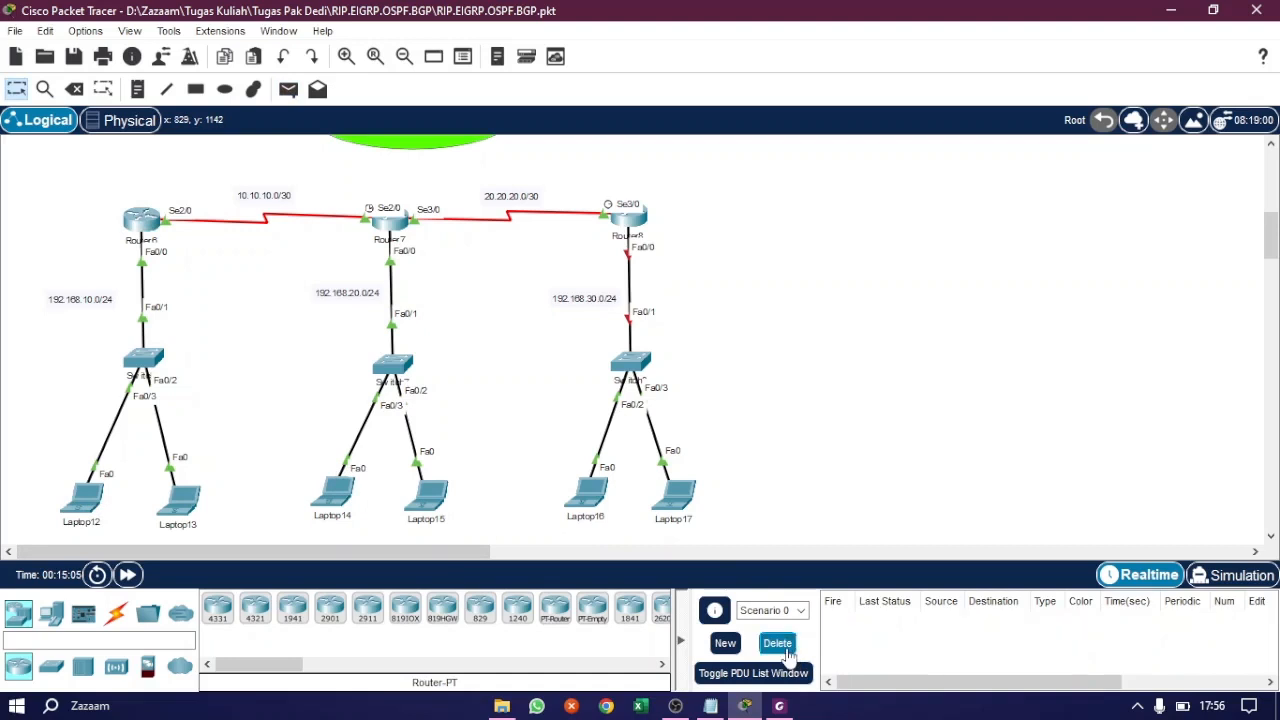
Step: Test connectivity by sending a simple PDU from Laptop12 to Laptop15
key("p")
left_click(75, 496)
left_click(428, 498)
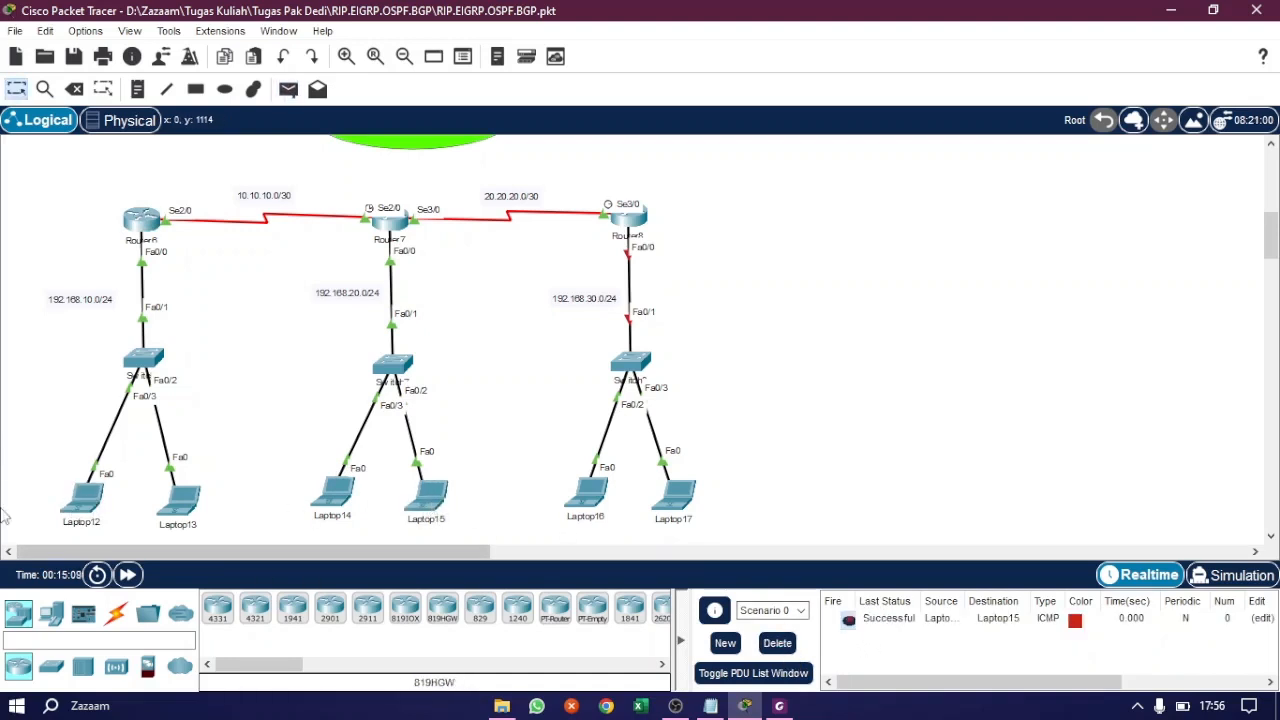
Step: Test a simple PDU from Laptop12 to Laptop16, fire it again and clear the scenario's PDU list
key("p")
left_click(84, 500)
left_click(587, 492)
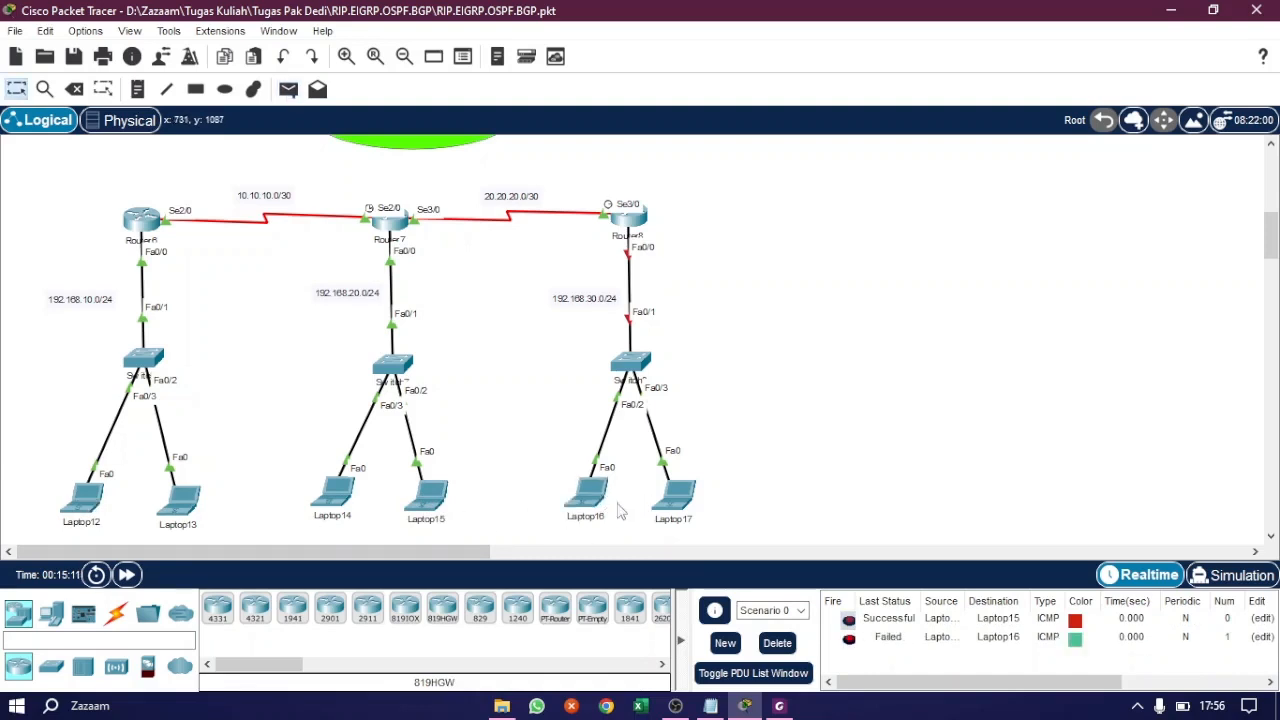
left_click(853, 646)
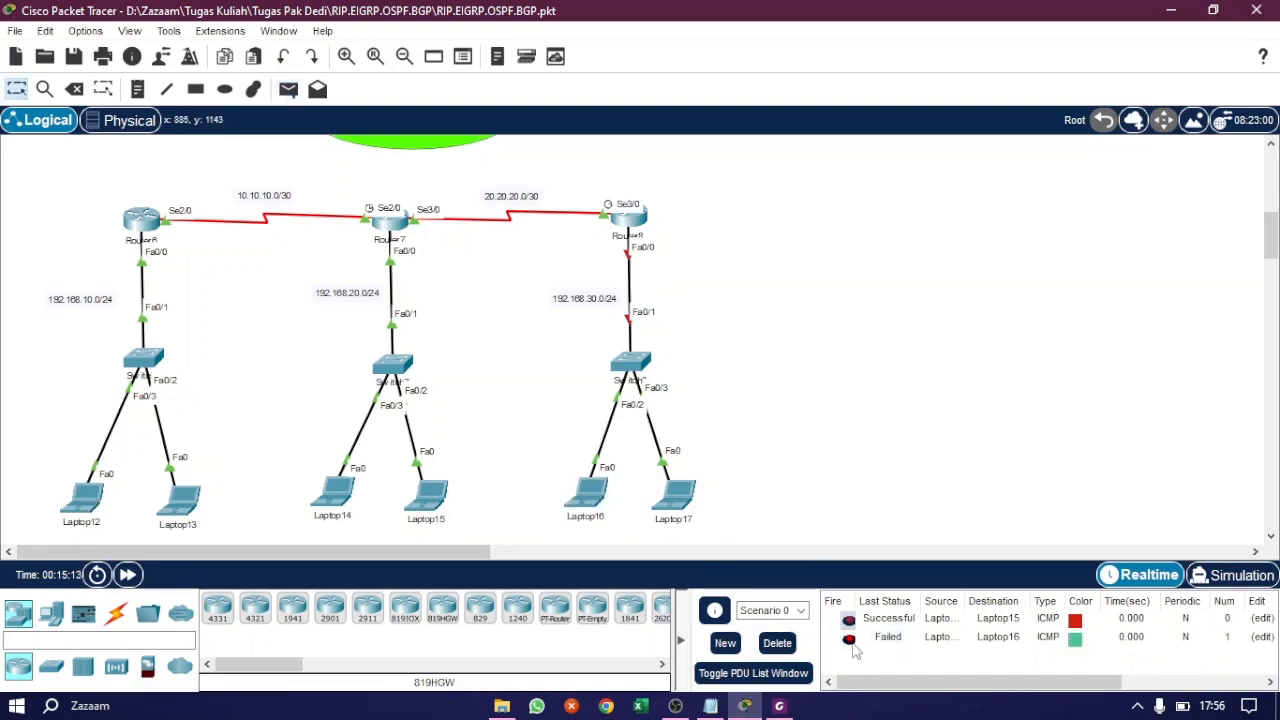
left_click(849, 640)
left_click(779, 645)
Step: Send a simple PDU from Laptop17 to Laptop13
key("p")
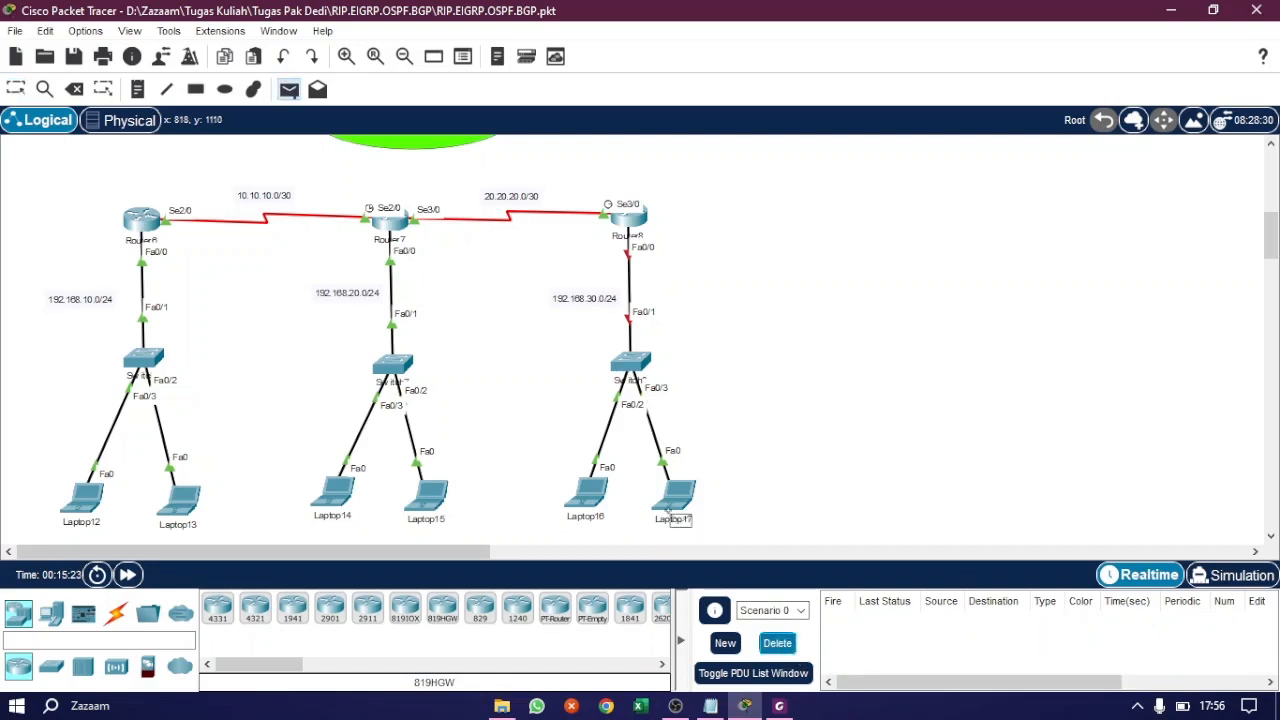
left_click(672, 505)
left_click(182, 500)
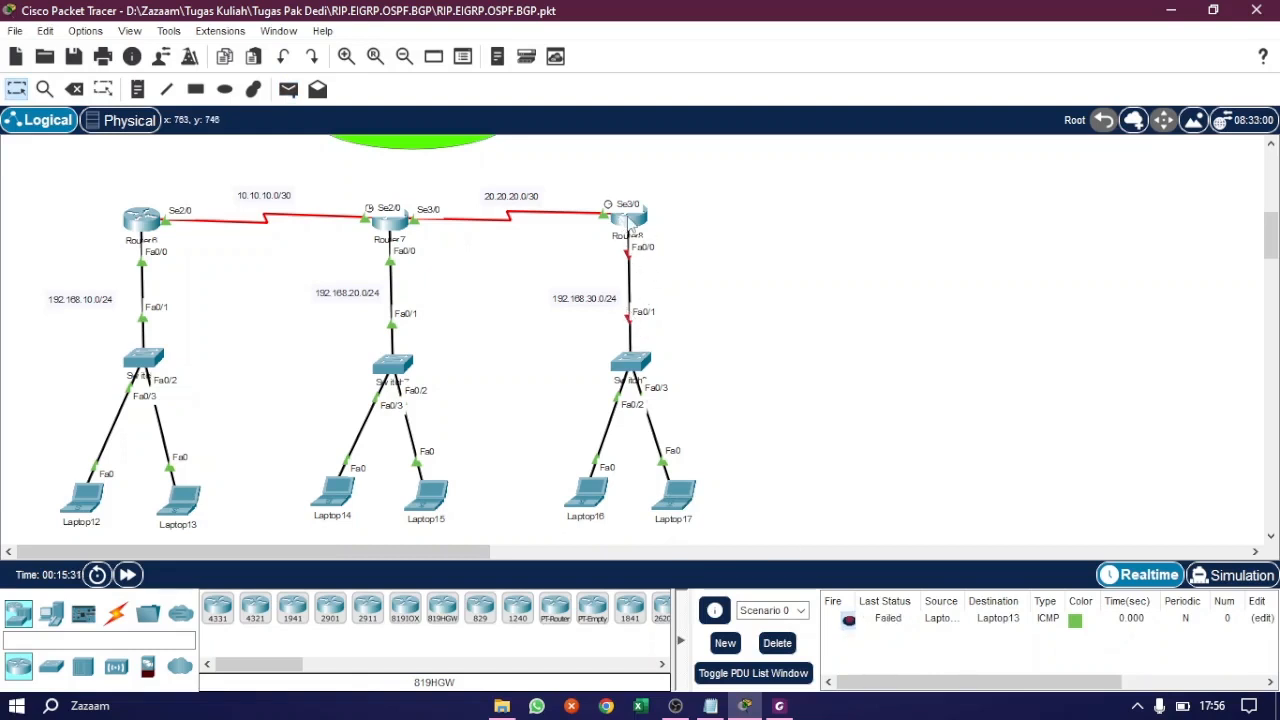
Step: Activate interface fa0/0 on Router8 with no sh and close the router's window
left_click(630, 228)
left_click_drag(622, 76, 963, 60)
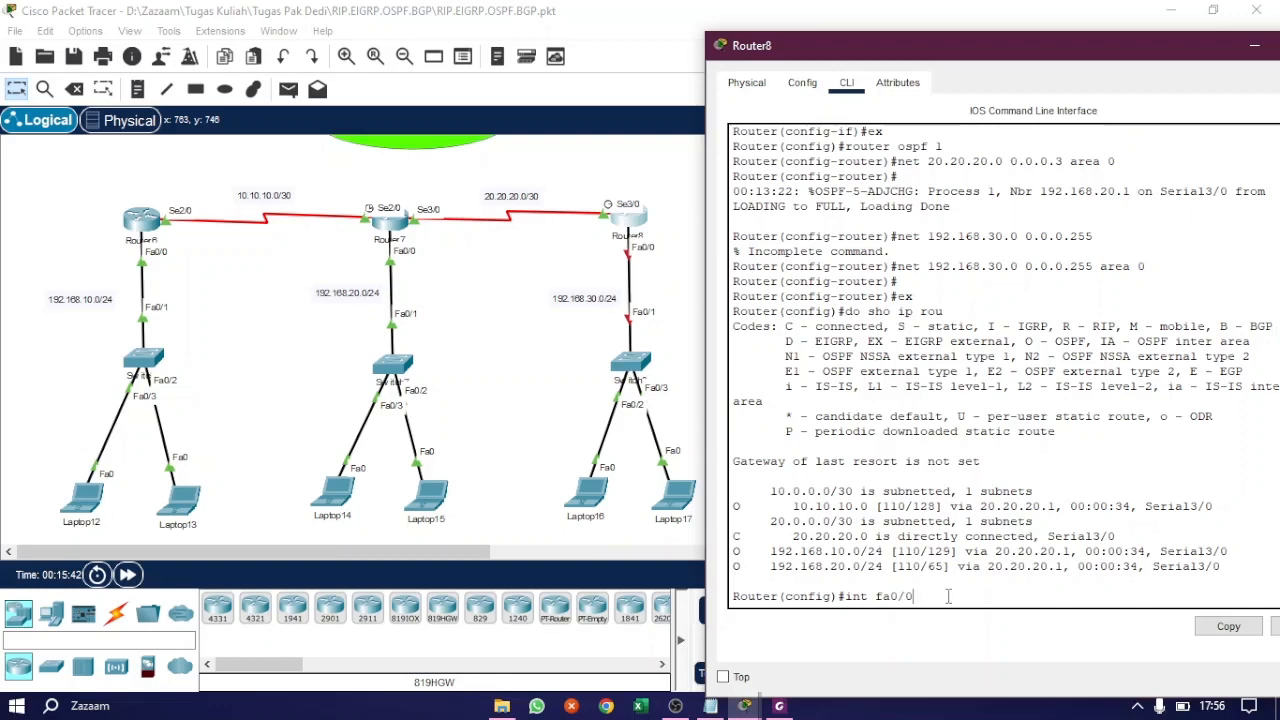
key("Return")
type("no sh")
key("Return")
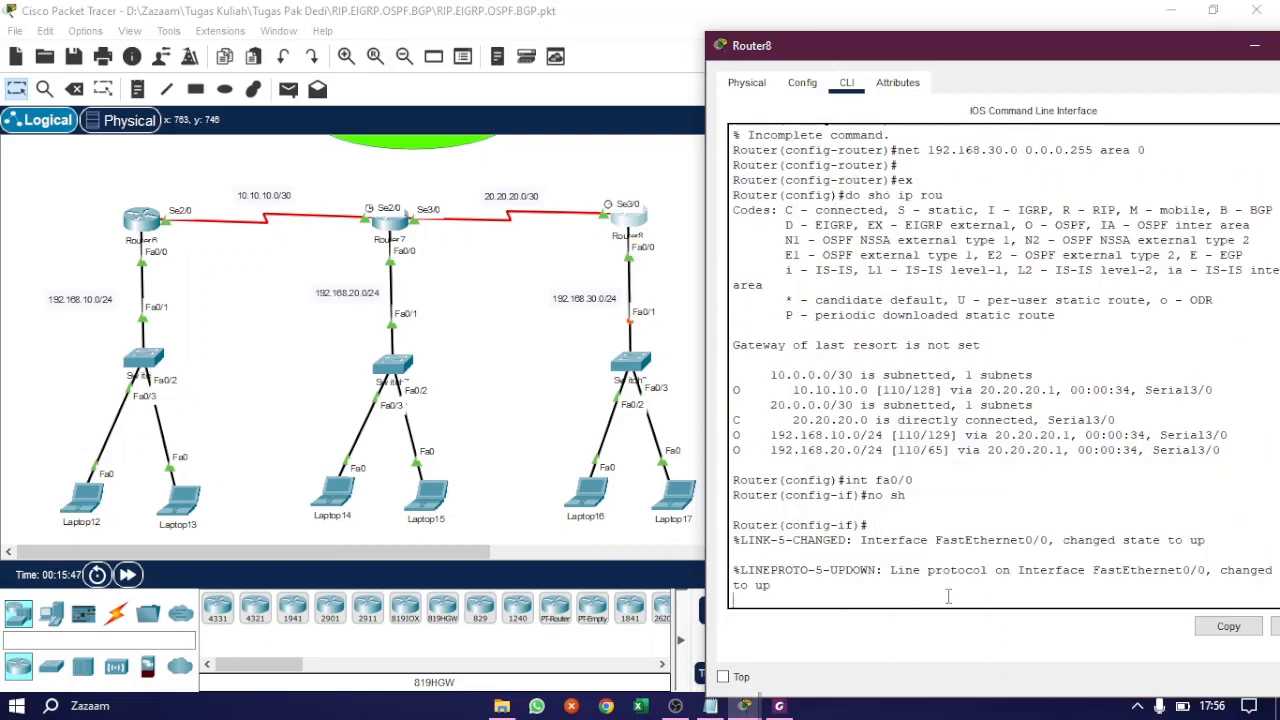
key("Return")
key("Return")
key("Return")
left_click_drag(908, 57, 737, 47)
left_click(1169, 35)
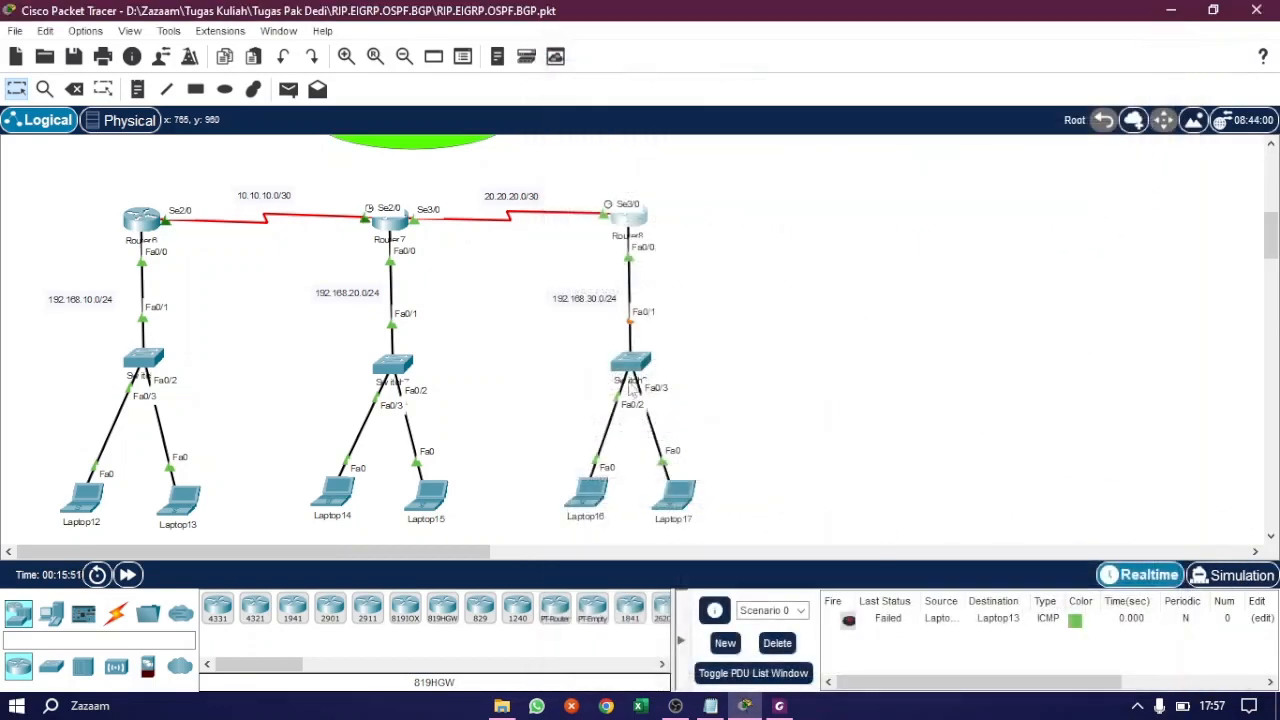
Step: Fast-forward time to refire the Laptop17-to-Laptop13 PDU, and send another simple PDU from the 192.168.10.0/24 network to Laptop17
left_click(128, 574)
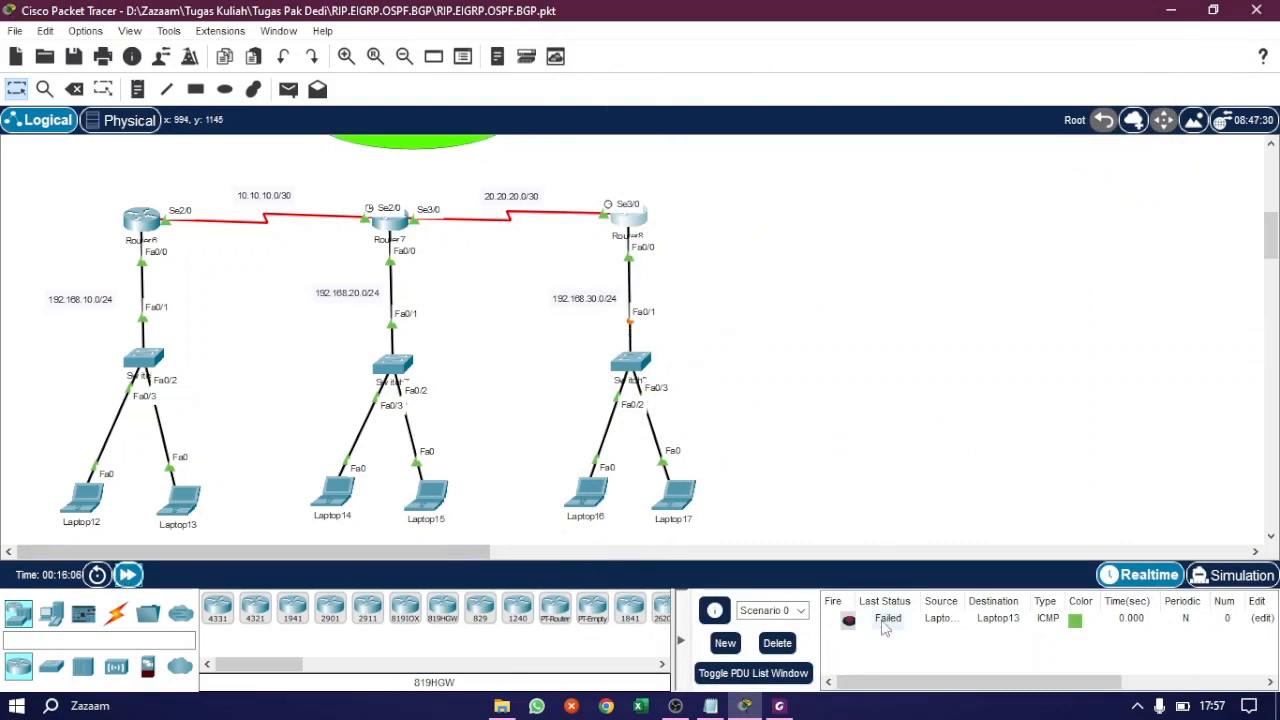
left_click(848, 620)
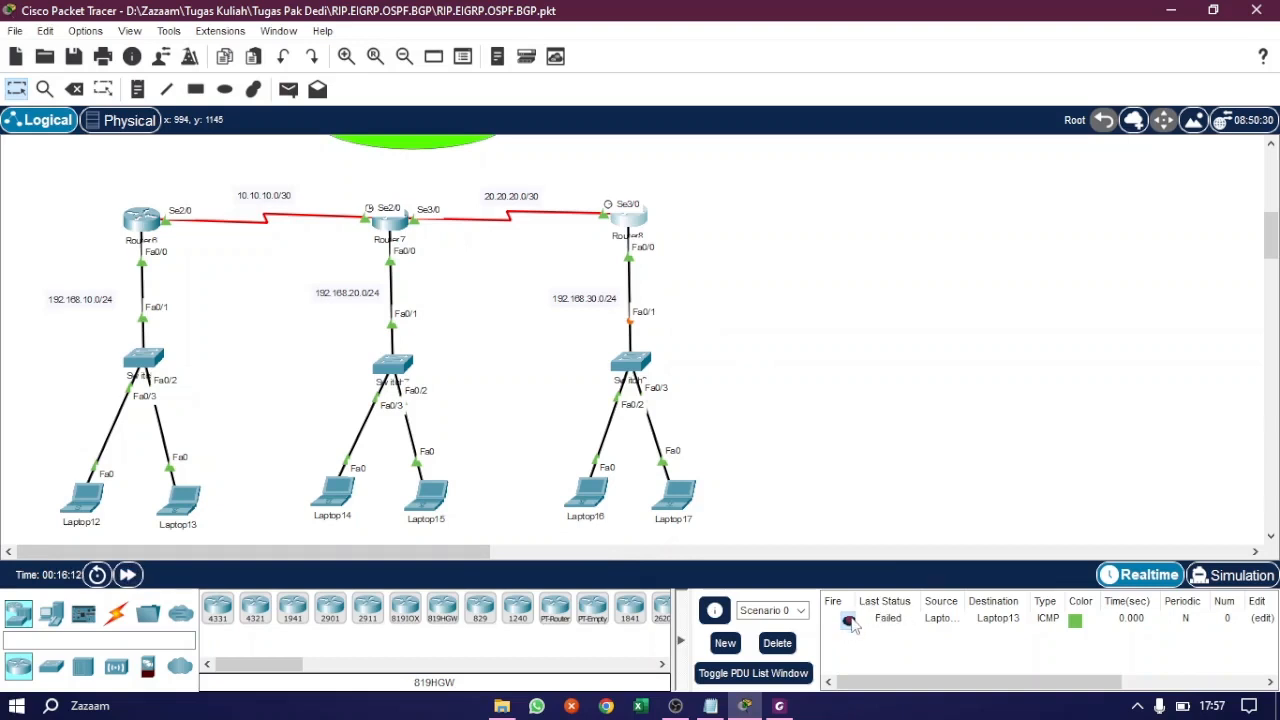
left_click(849, 621)
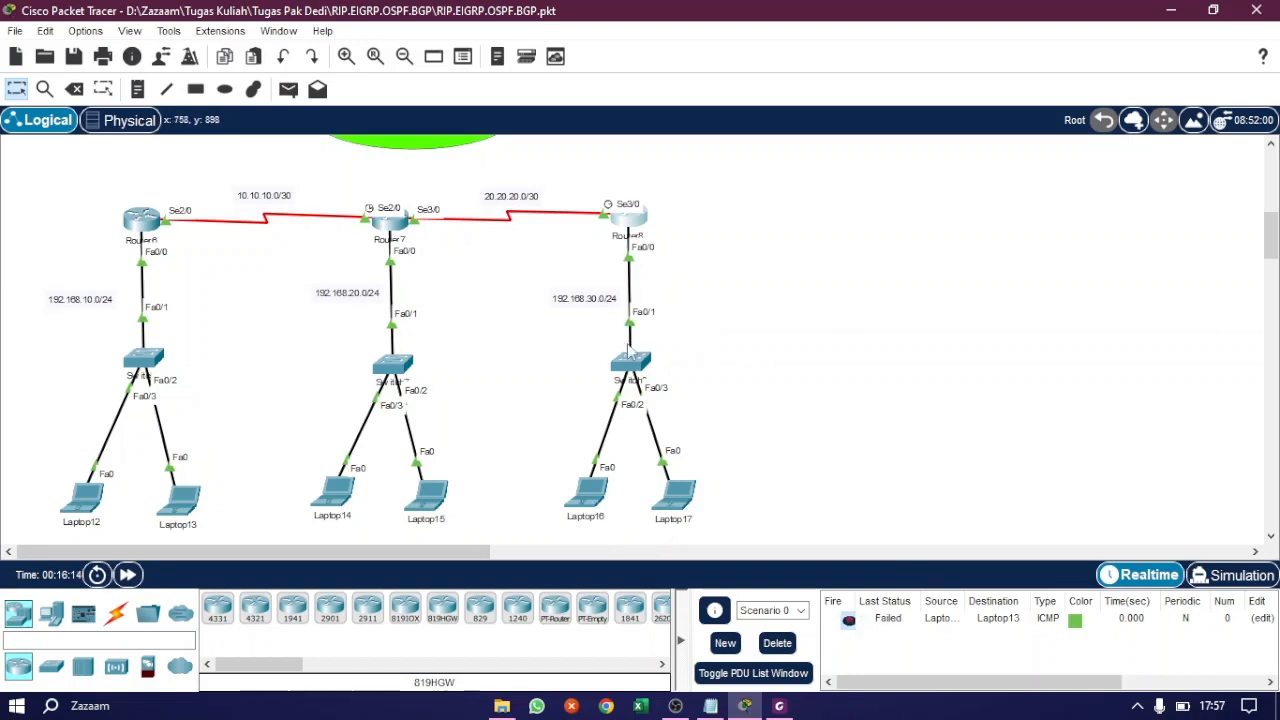
left_click(849, 620)
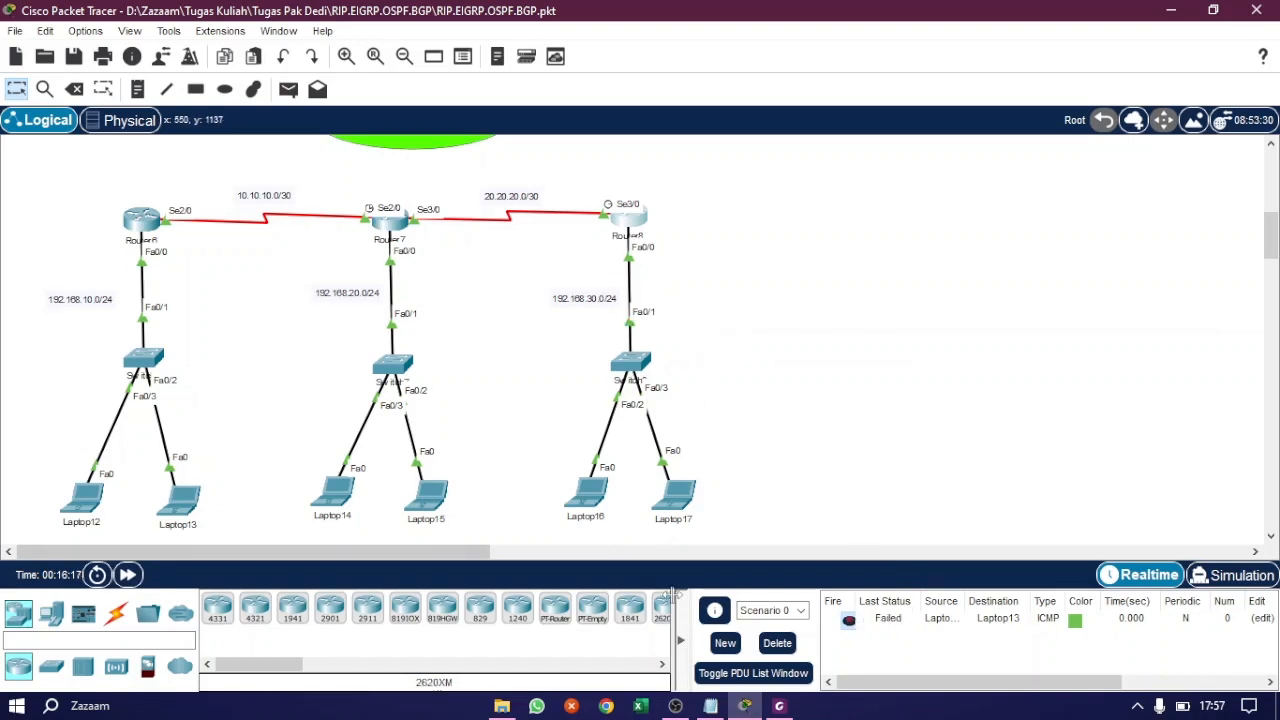
left_click(855, 627)
key("p")
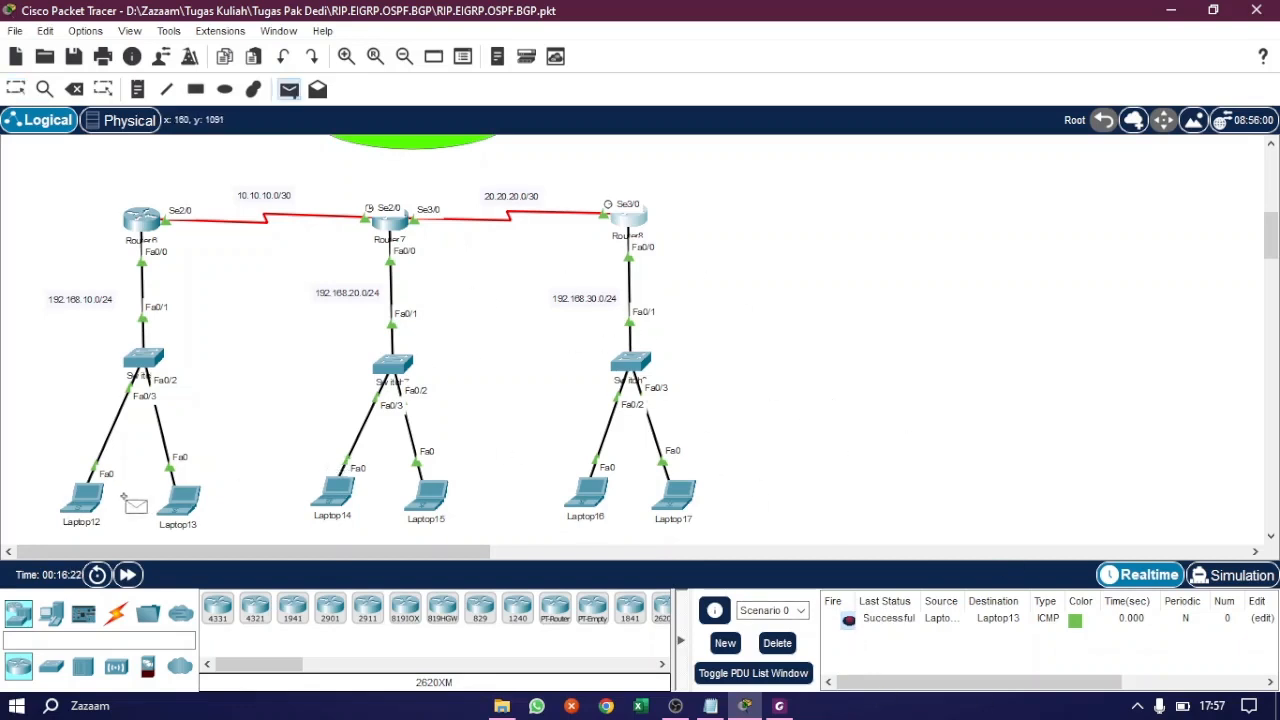
left_click(700, 500)
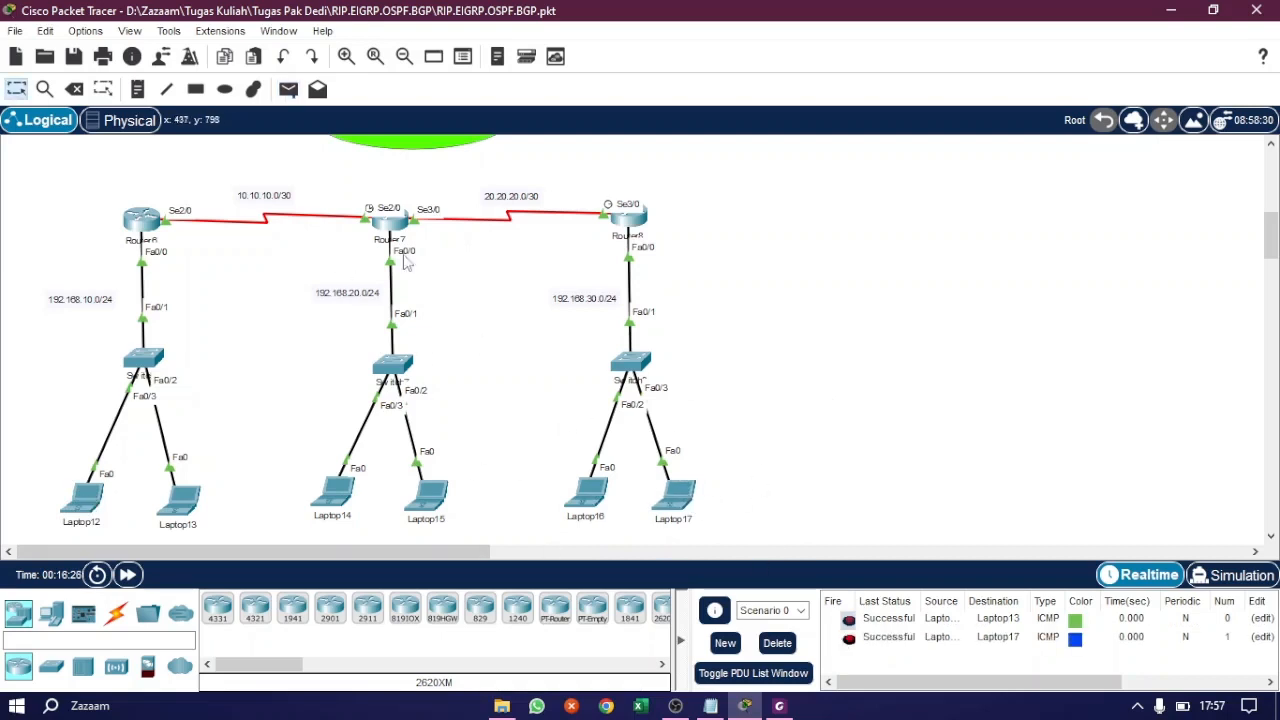
scroll(495, 443, "up", 3)
scroll(580, 265, "down", 1)
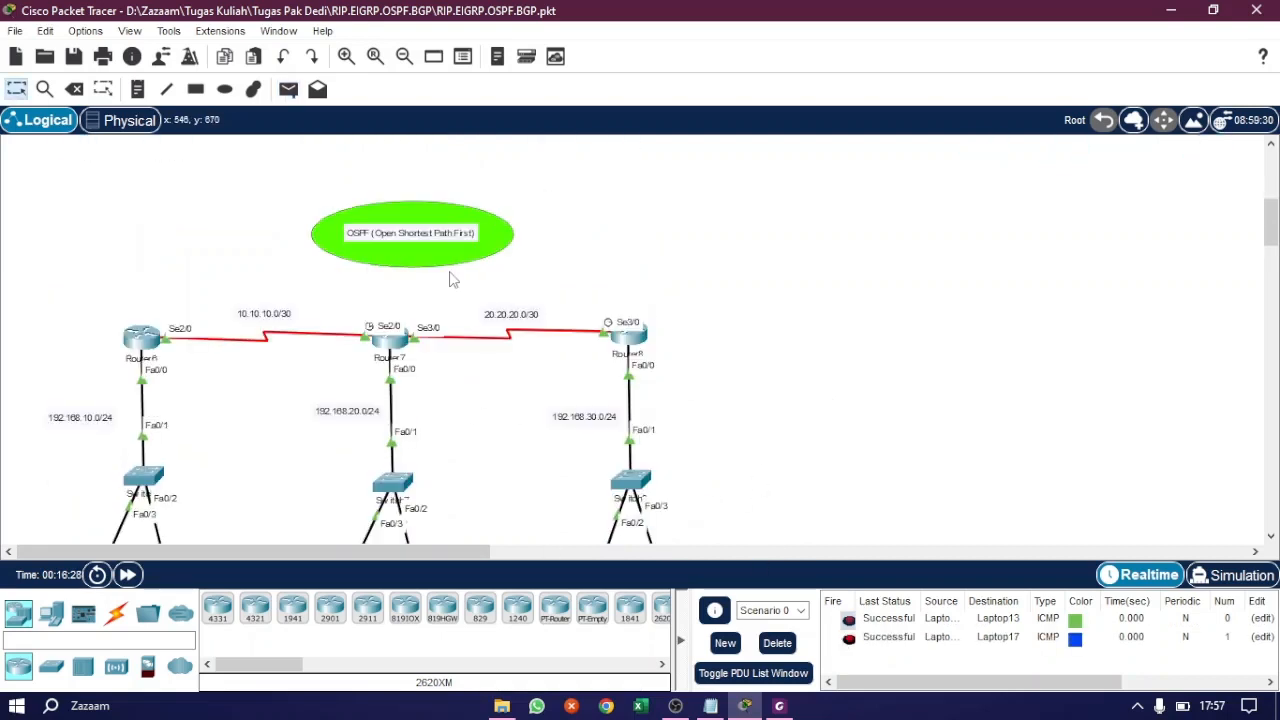
scroll(697, 381, "down", 1)
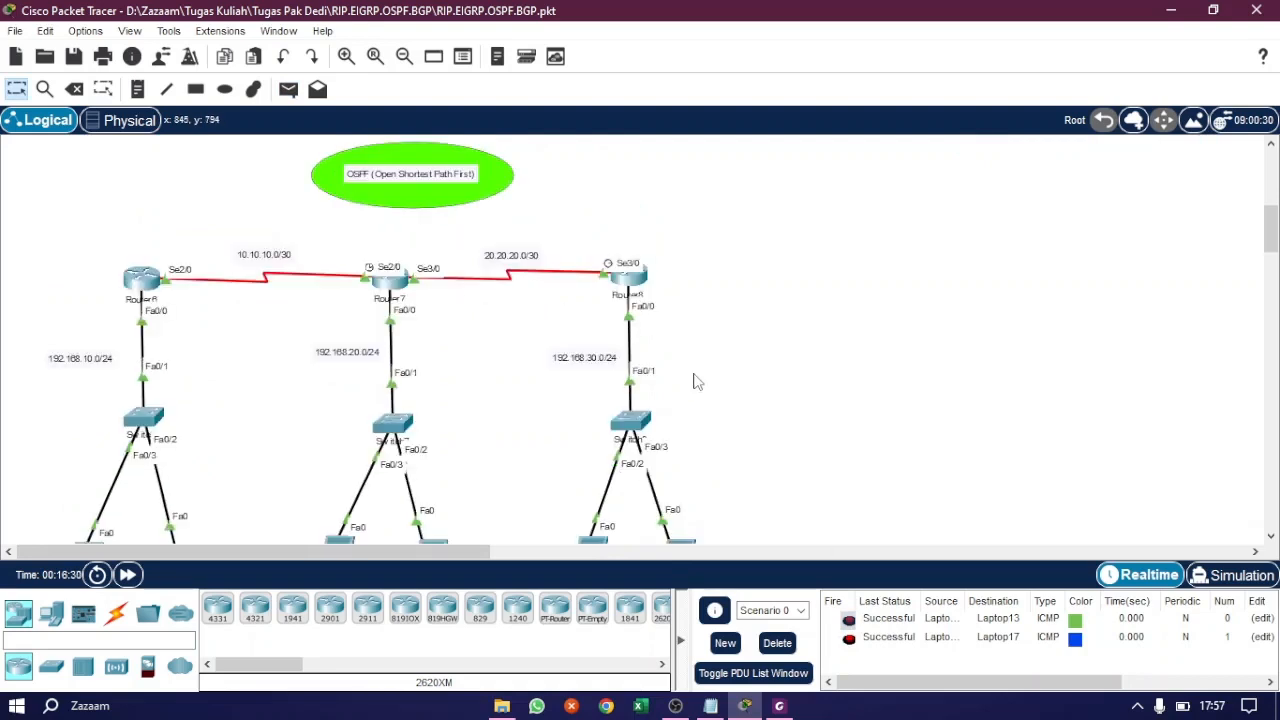
scroll(697, 381, "down", 1)
scroll(692, 378, "up", 1)
scroll(716, 376, "down", 1)
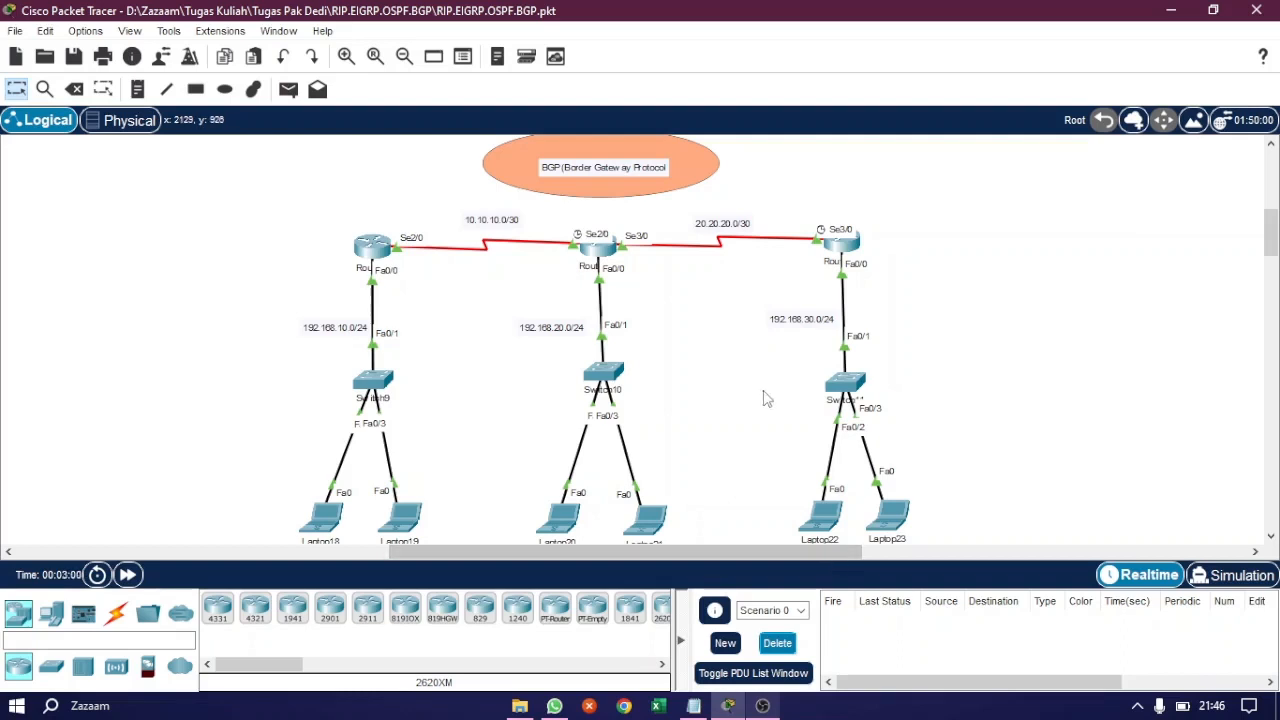
Step: Open the 4. BGP.txt notes in Notepad beside the BGP topology and read the configuration steps, starting with end-device IP addresses
left_click(700, 706)
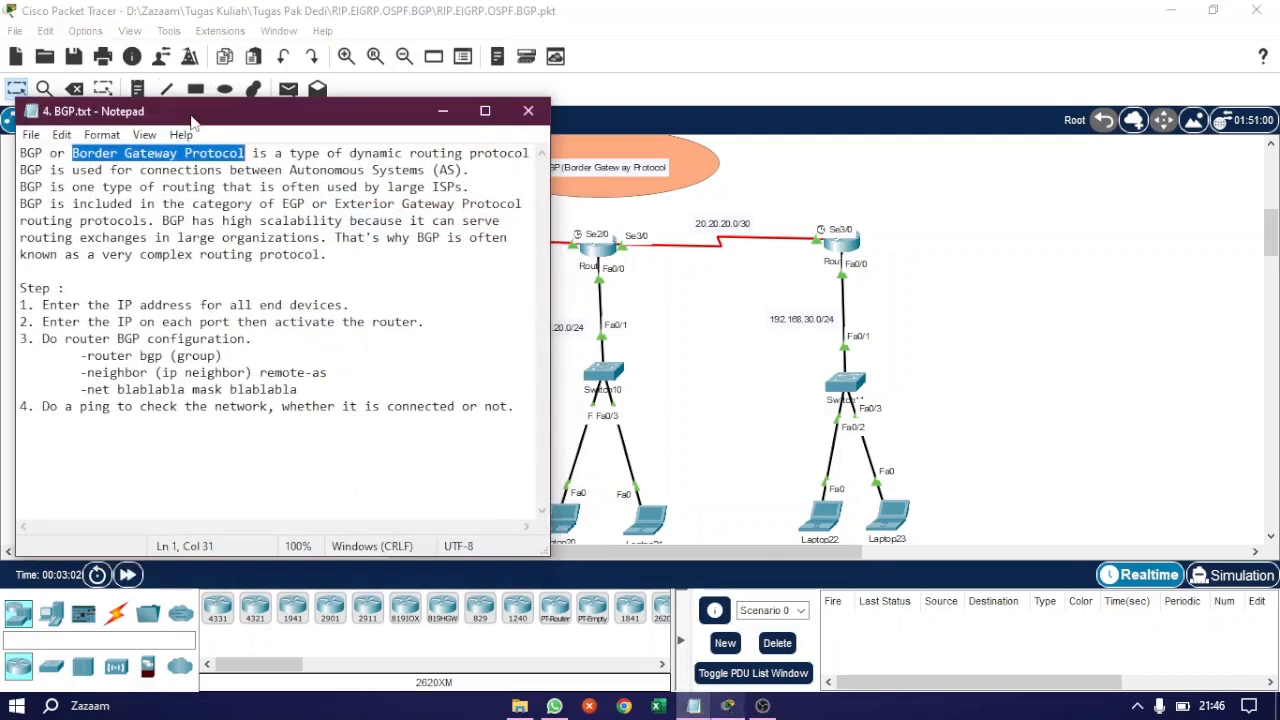
left_click_drag(190, 121, 972, 112)
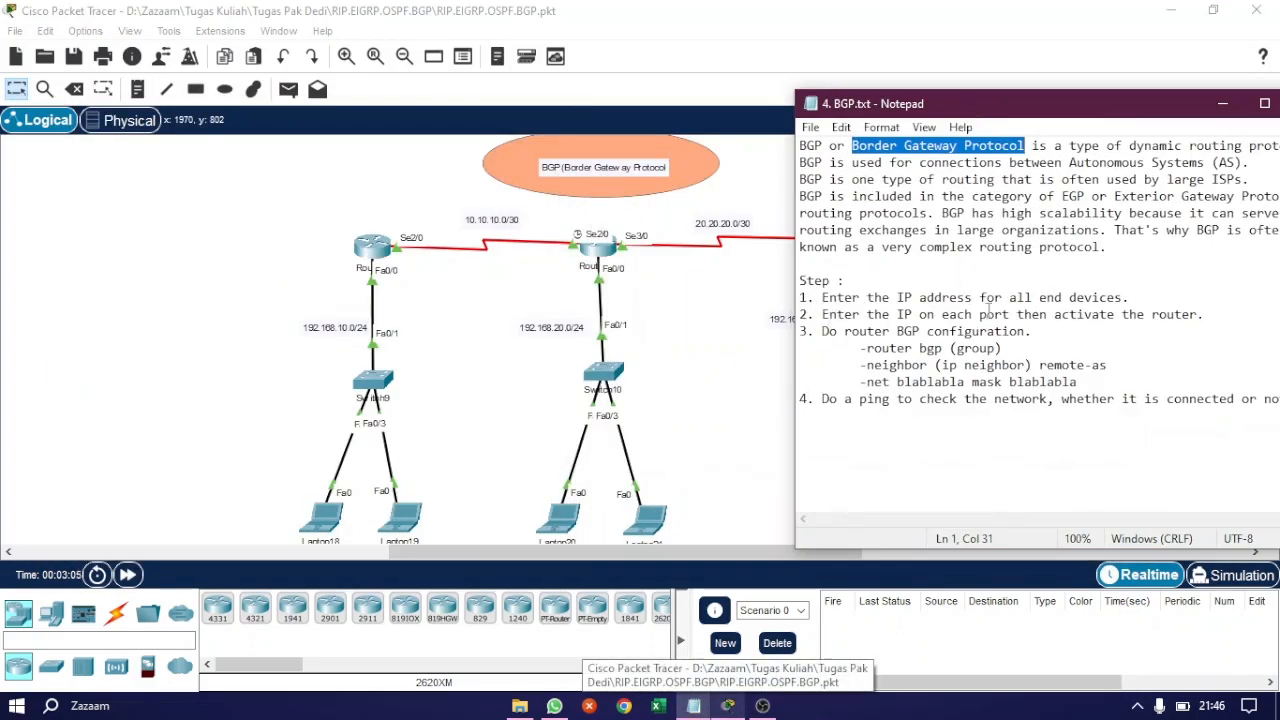
left_click_drag(1086, 112, 1025, 111)
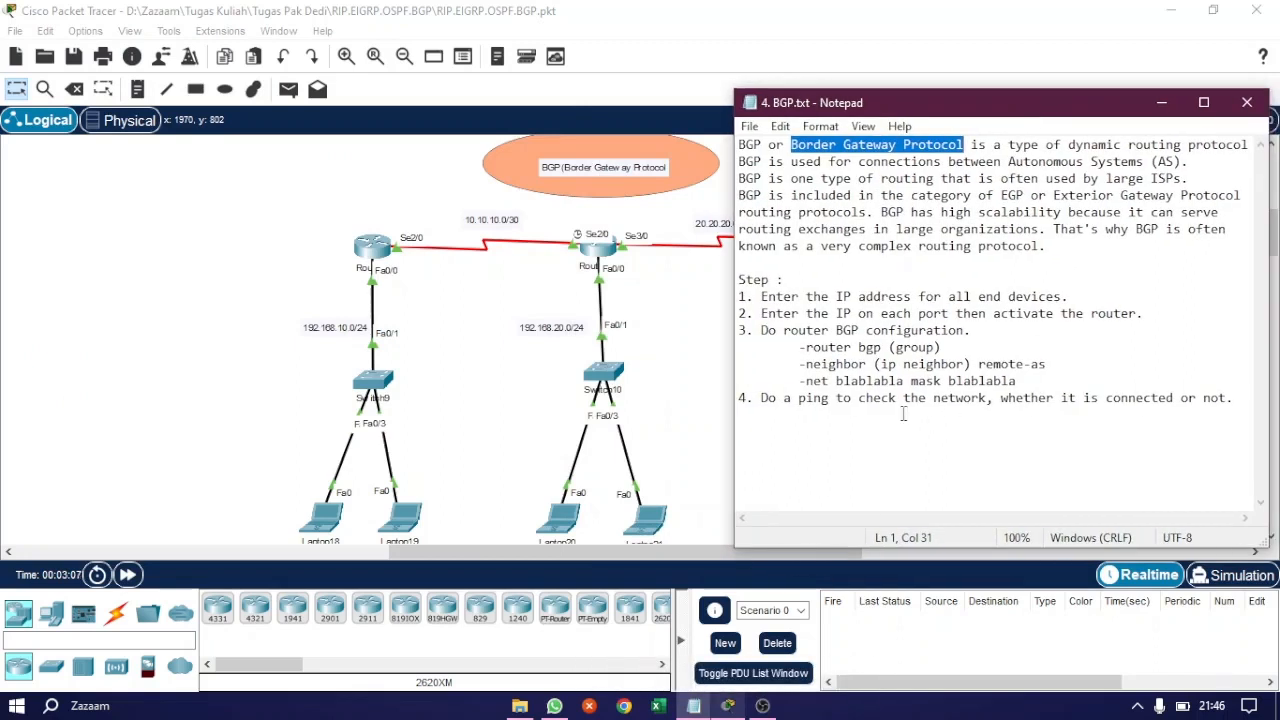
left_click(772, 360)
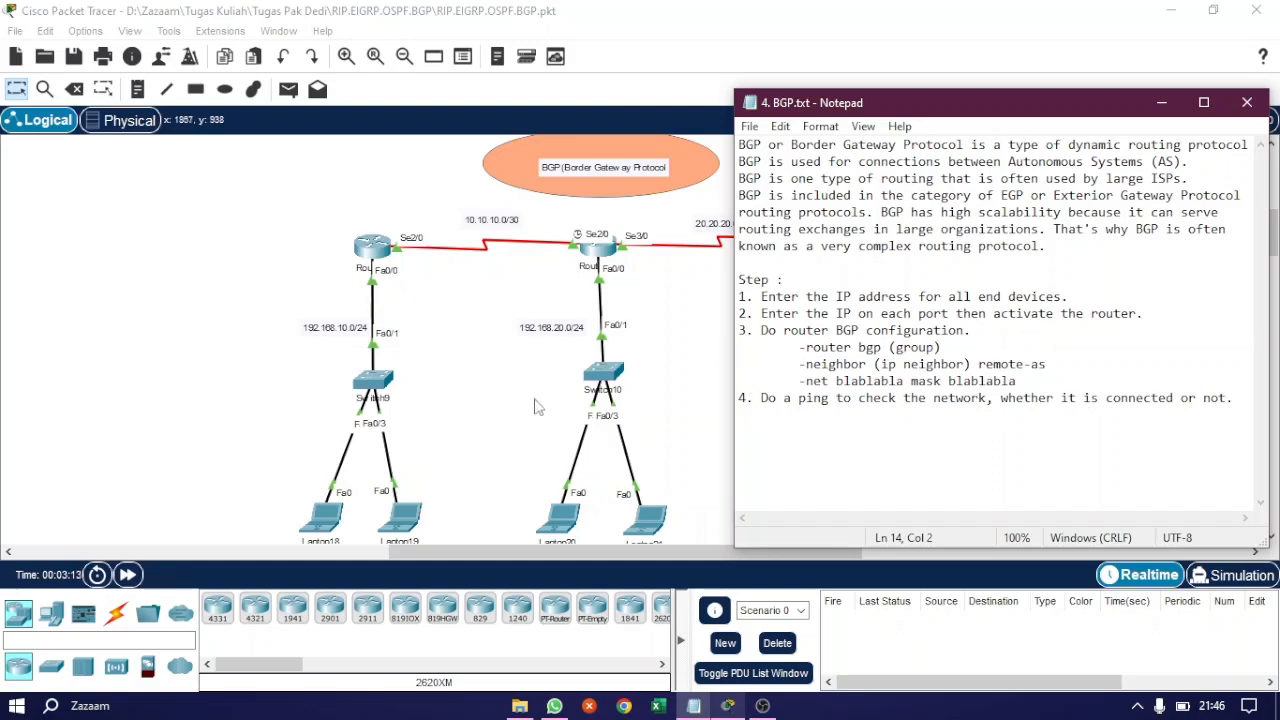
left_click_drag(994, 112, 940, 97)
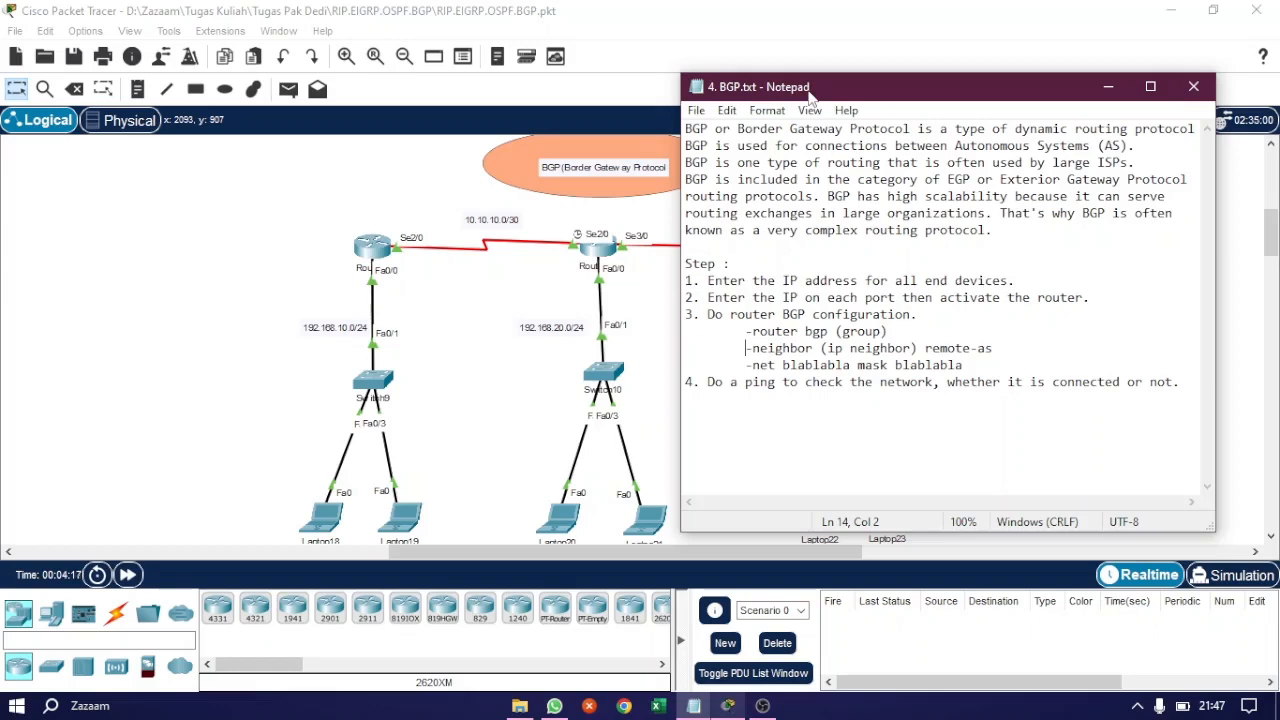
left_click_drag(810, 95, 833, 61)
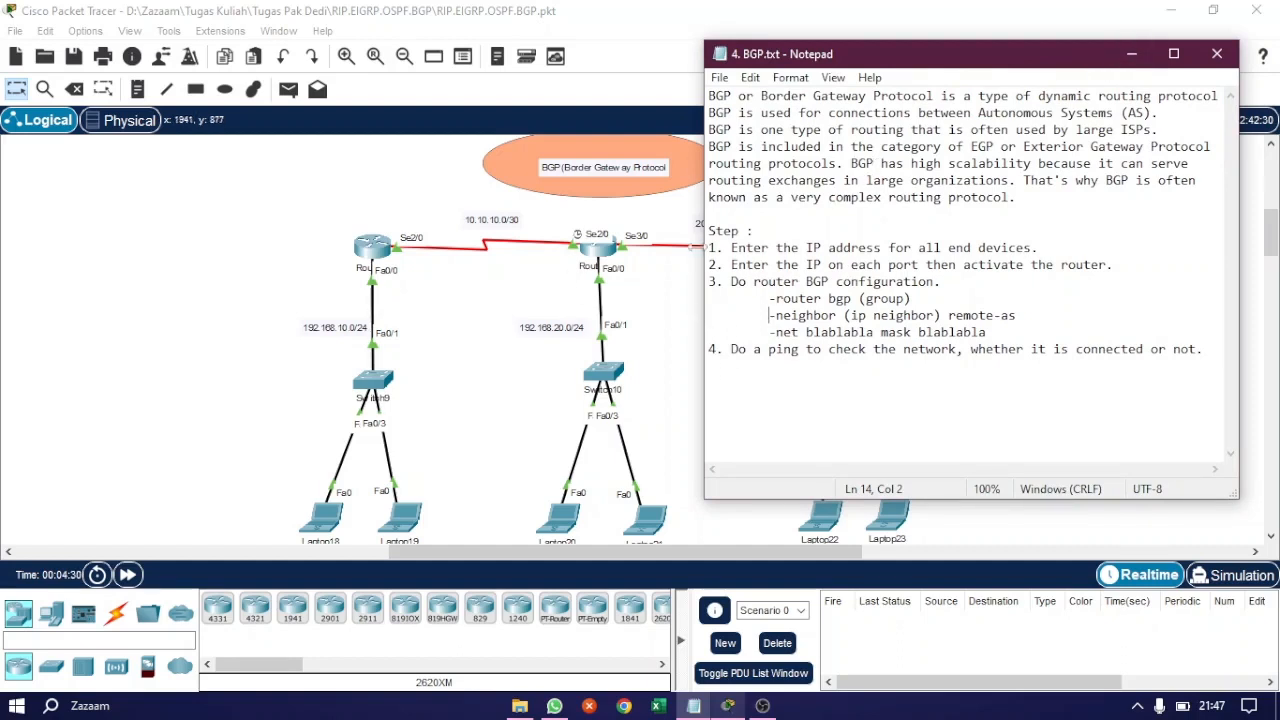
left_click_drag(724, 248, 1010, 248)
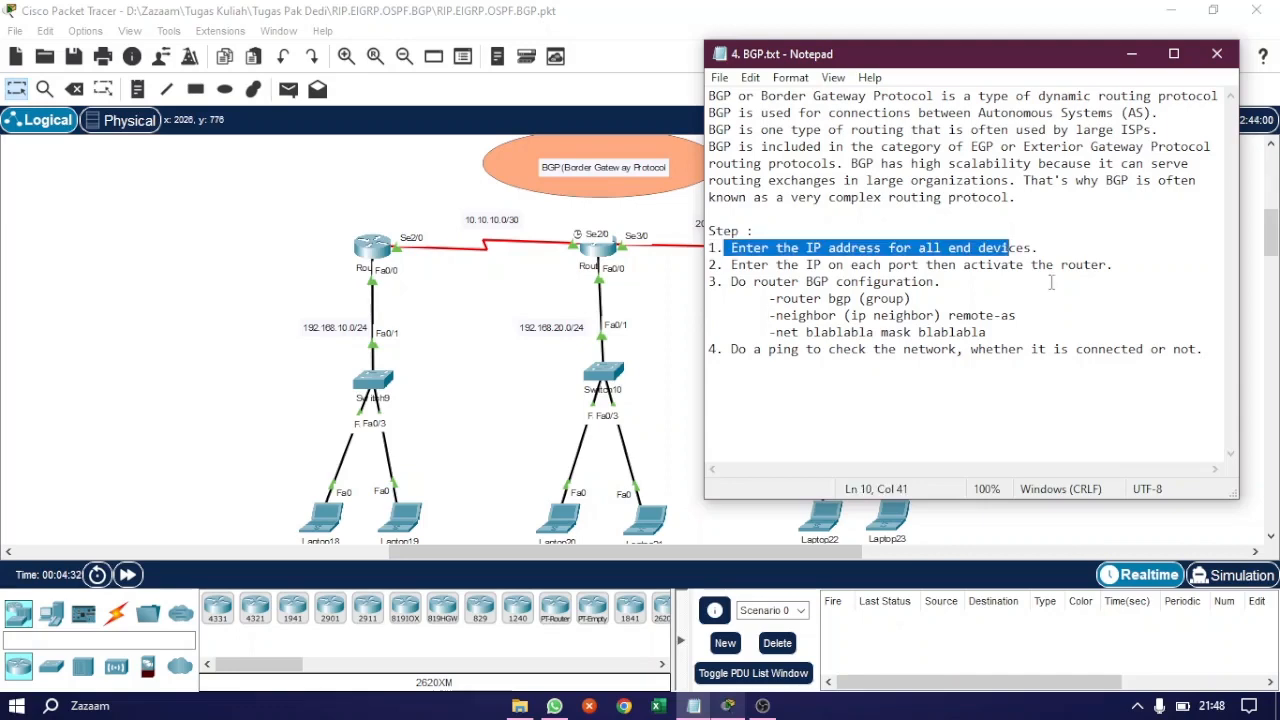
Step: Check Laptop18's IP configuration in the BGP topology, close its window and look over the other end devices
left_click(327, 523)
left_click(327, 523)
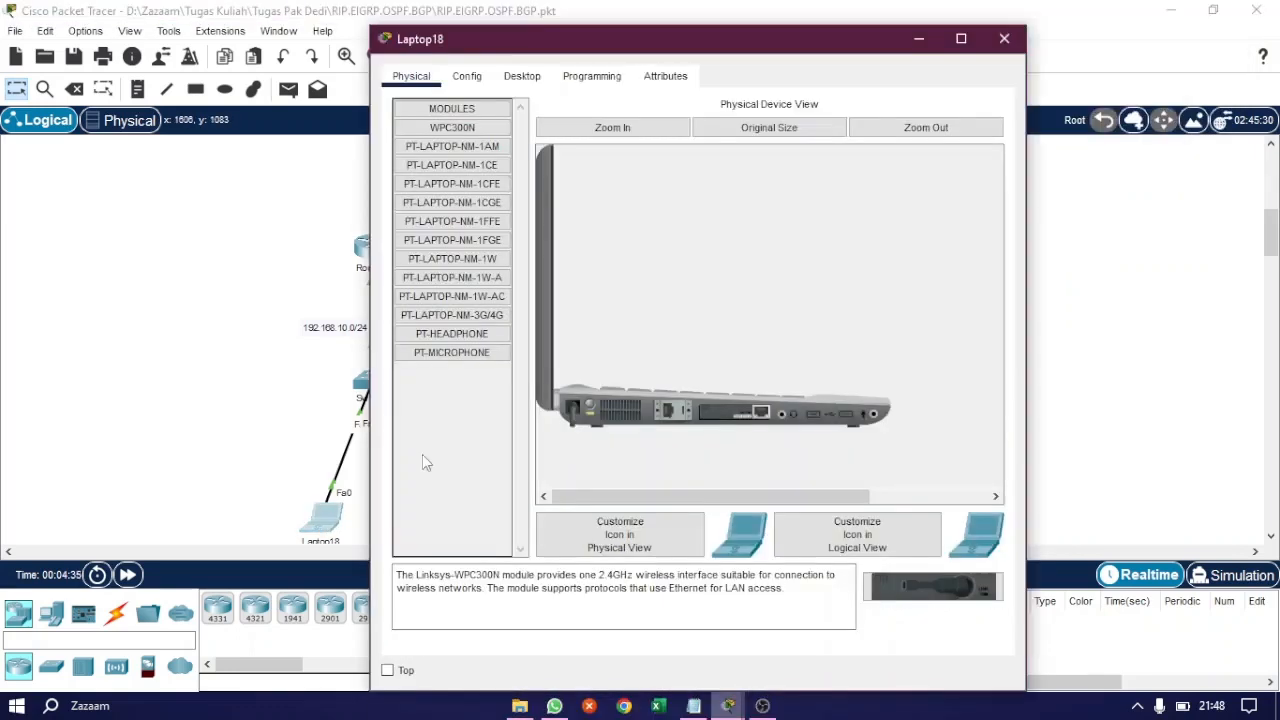
left_click(522, 76)
left_click(451, 158)
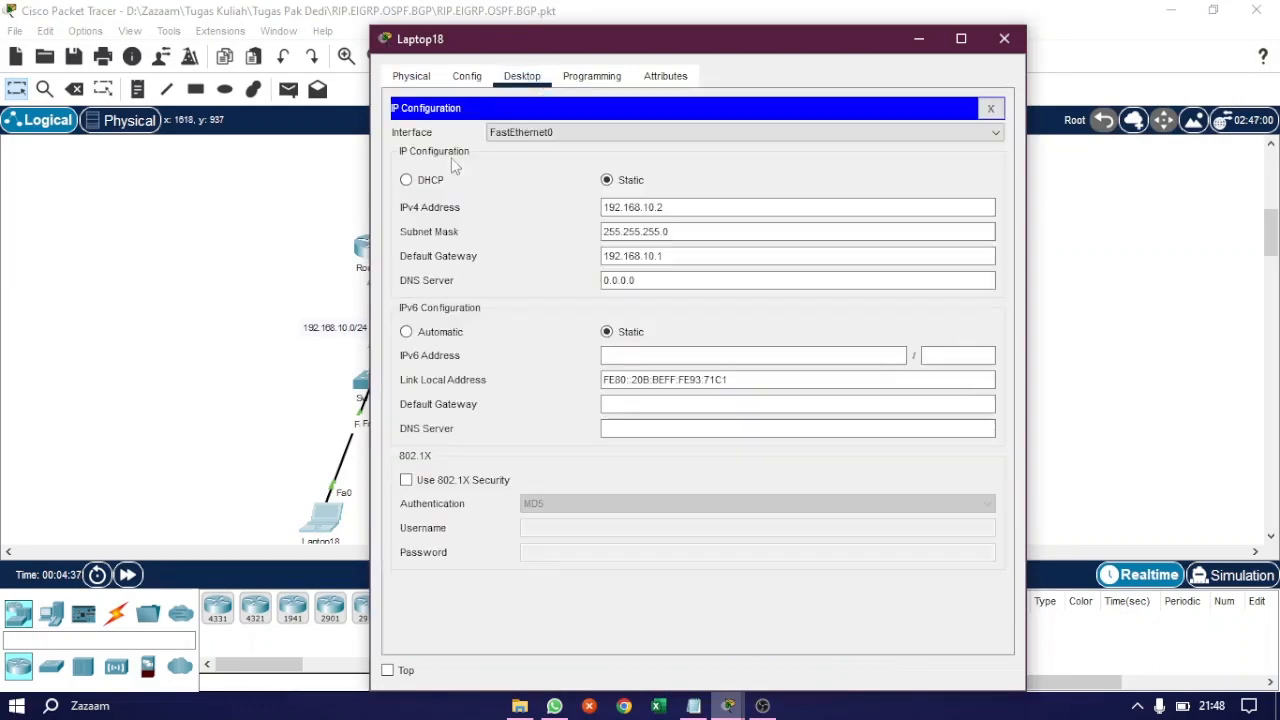
left_click(1004, 38)
left_click_drag(309, 447, 930, 548)
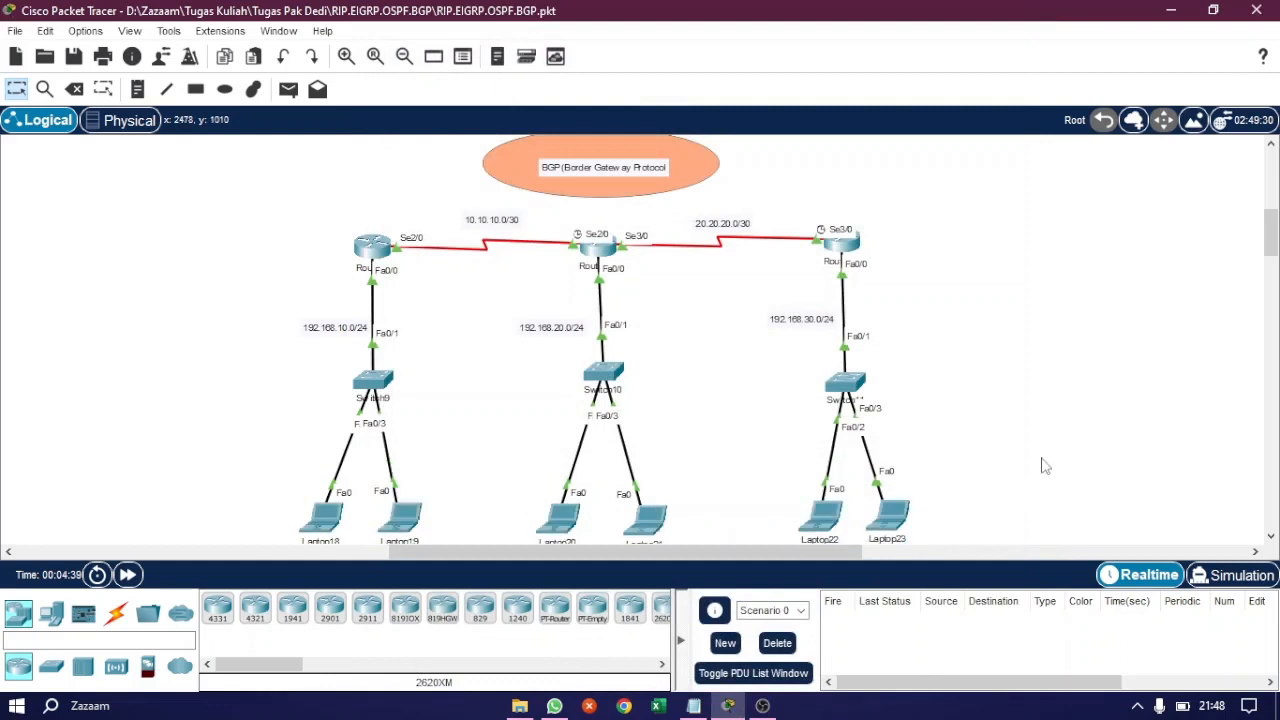
Step: Read steps 2 and 3 of the 4. BGP.txt notes, on router port IPs and BGP configuration commands, comparing them with the topology
left_click(702, 708)
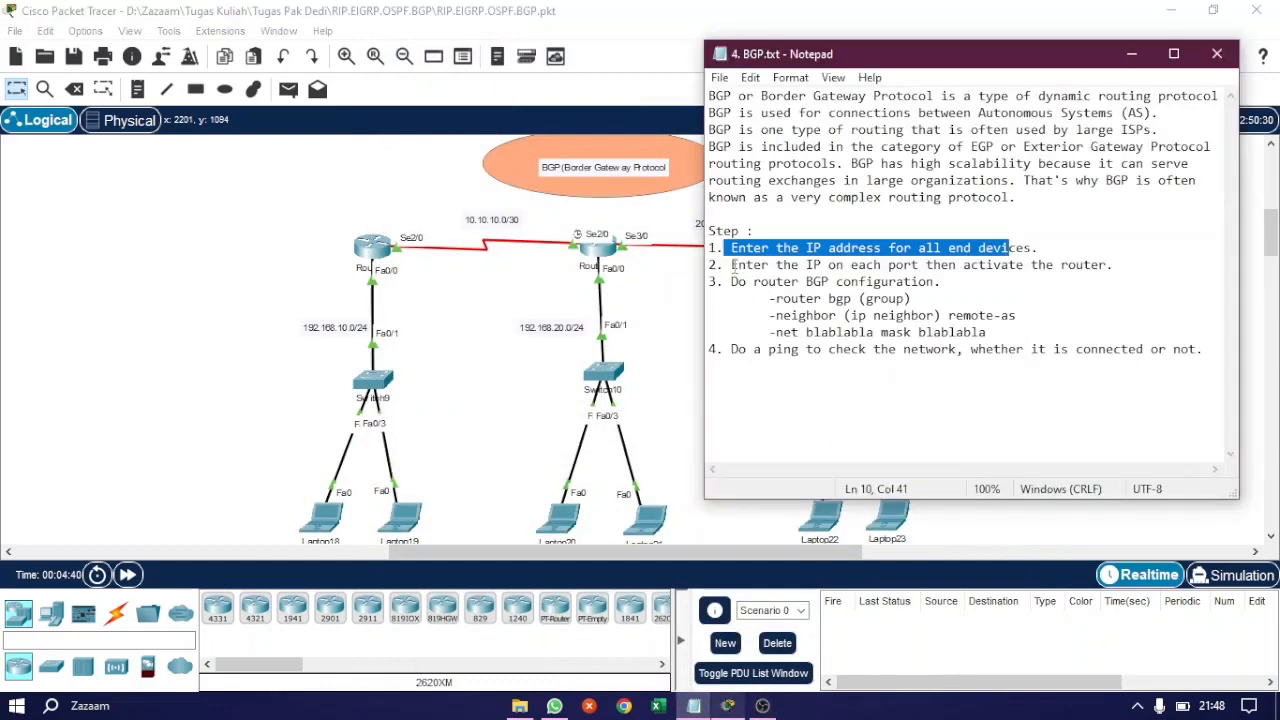
left_click_drag(731, 265, 1128, 260)
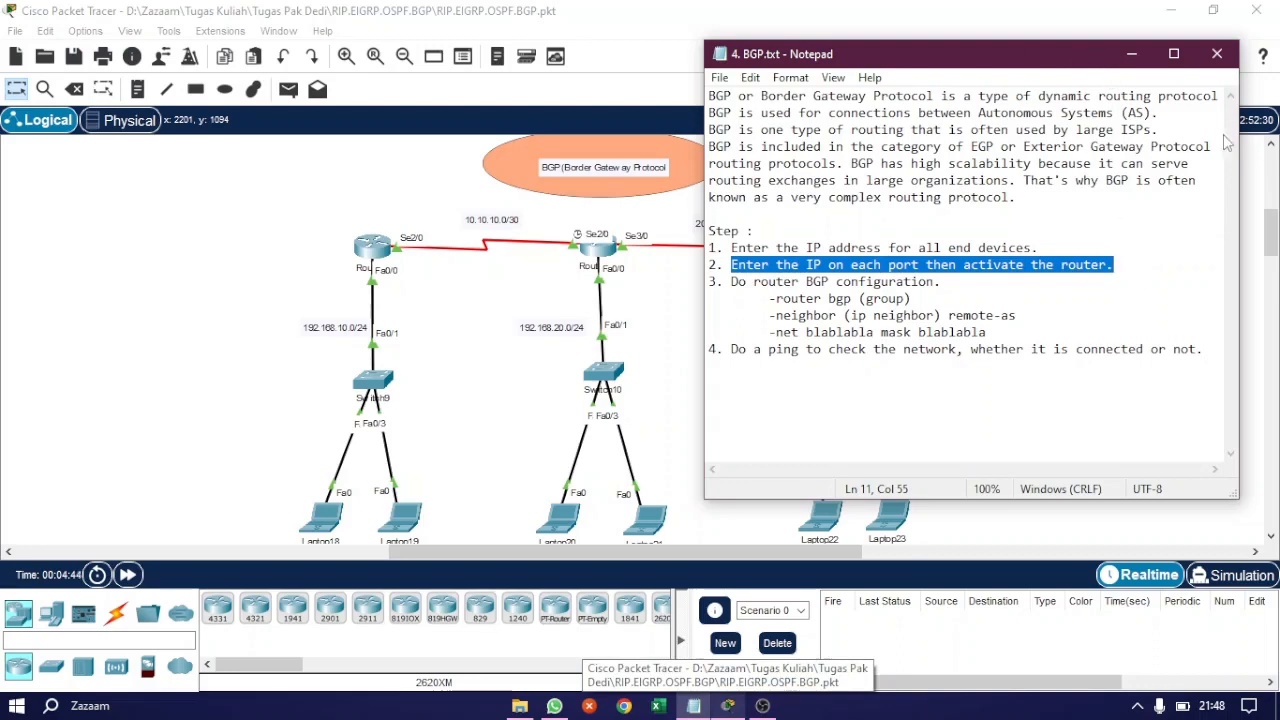
left_click(1216, 54)
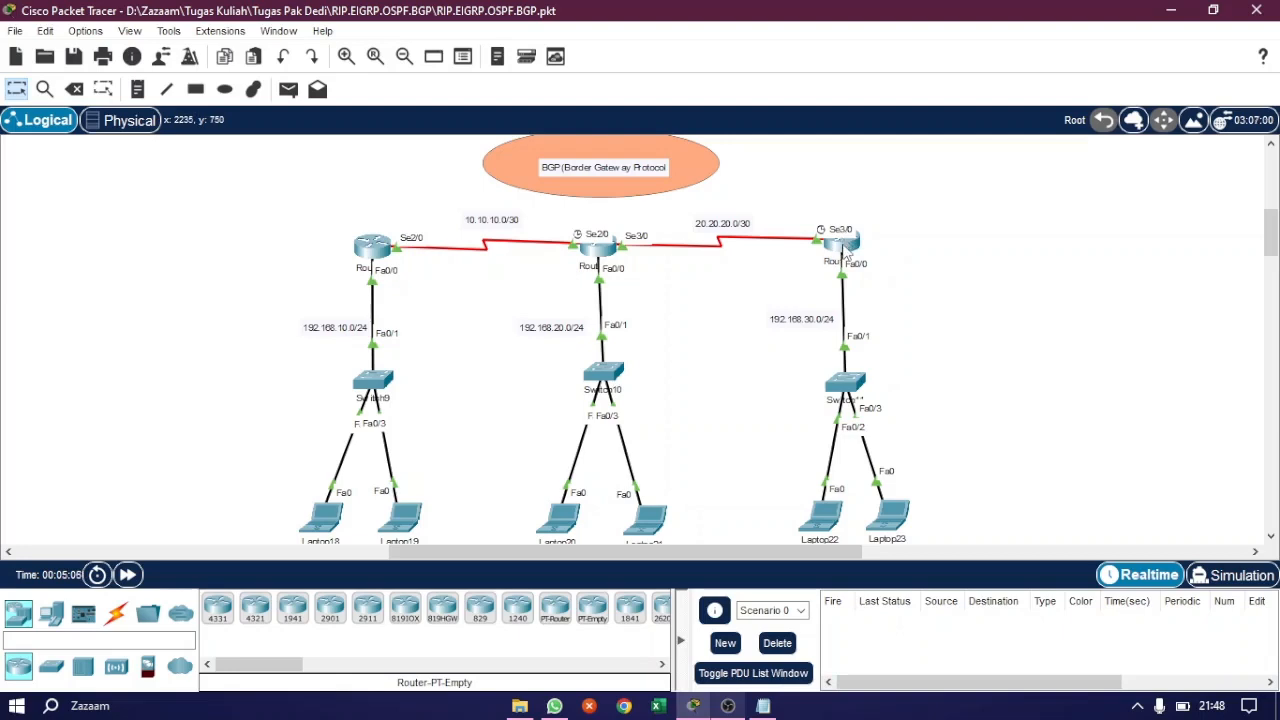
mouse_move(848, 240)
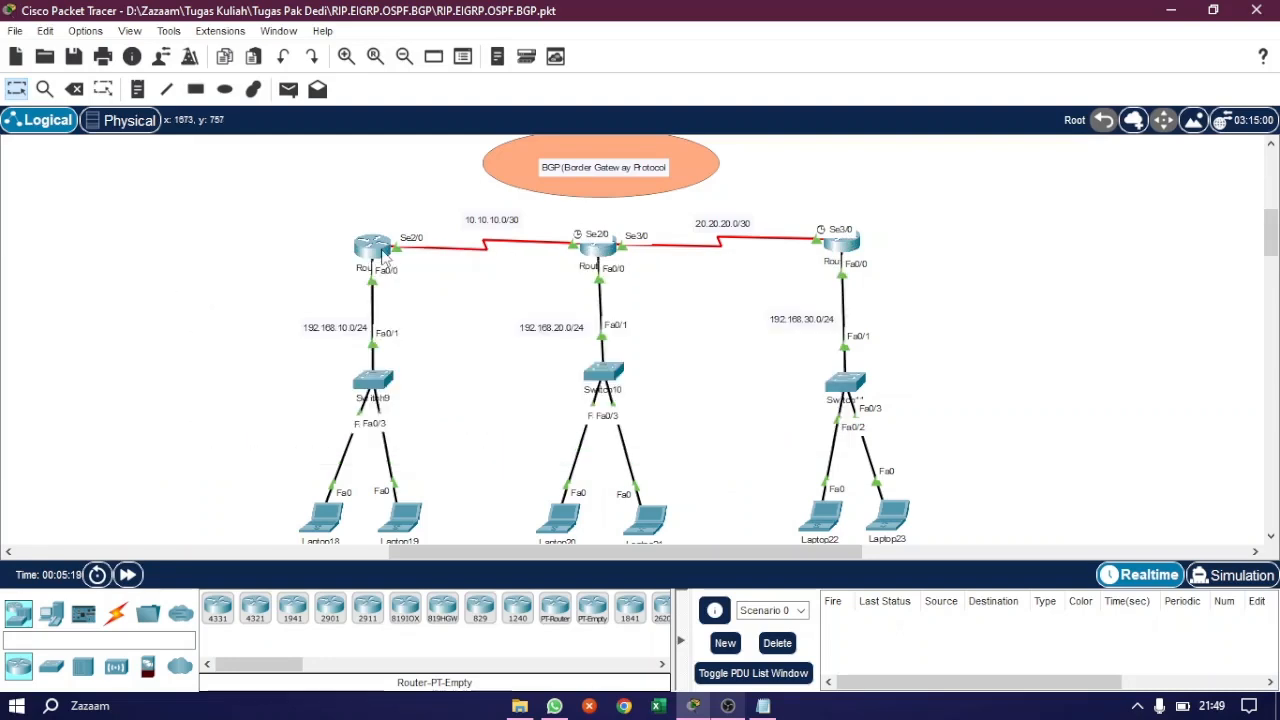
mouse_move(383, 255)
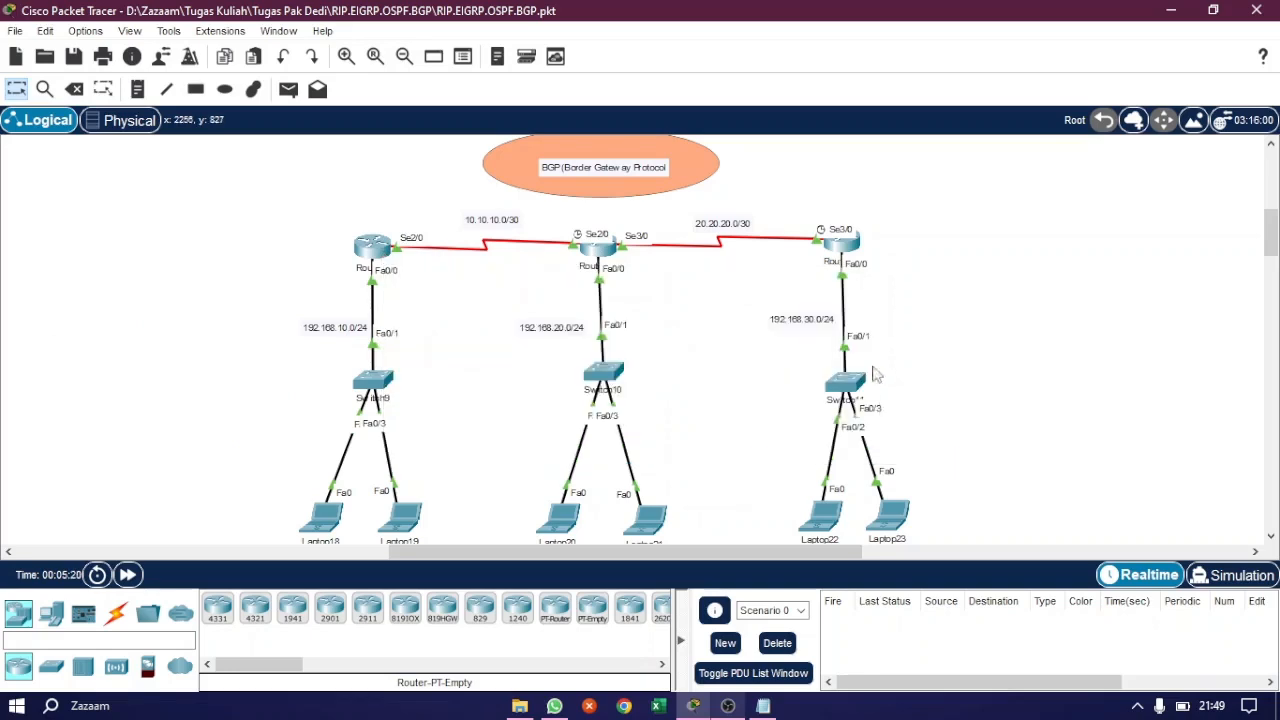
left_click(763, 706)
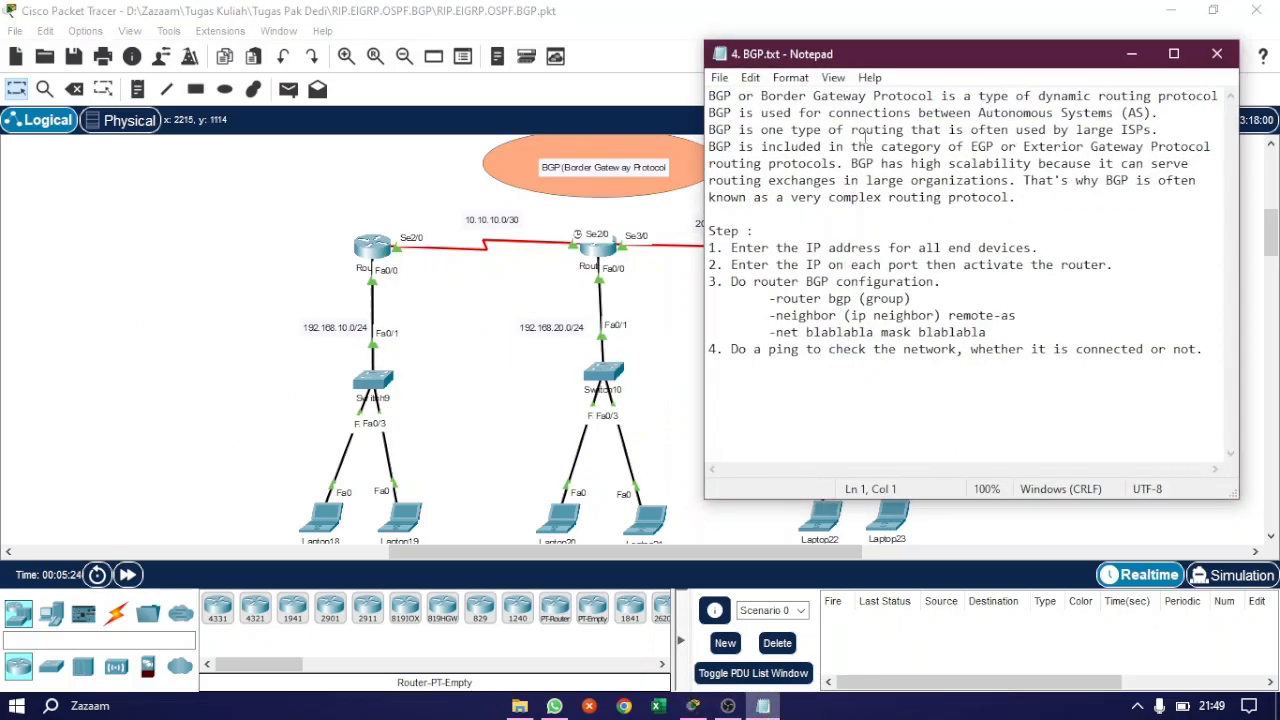
left_click_drag(863, 62, 902, 49)
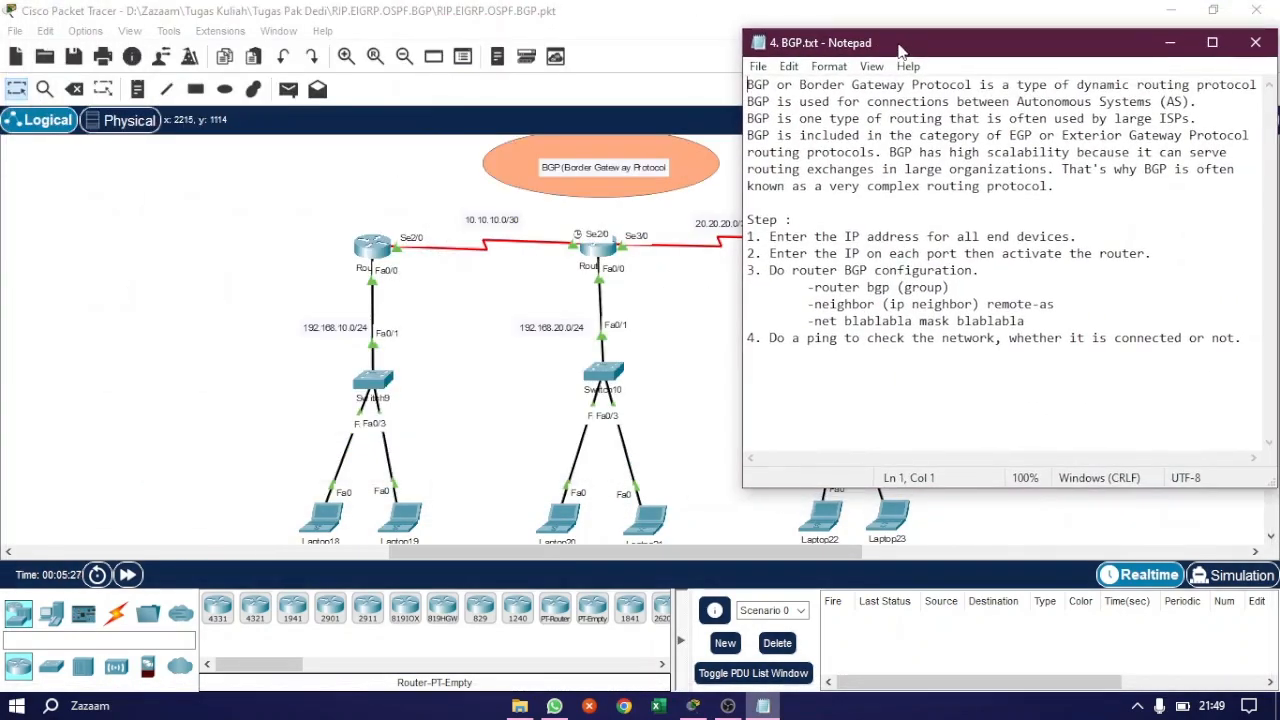
left_click_drag(568, 547, 624, 555)
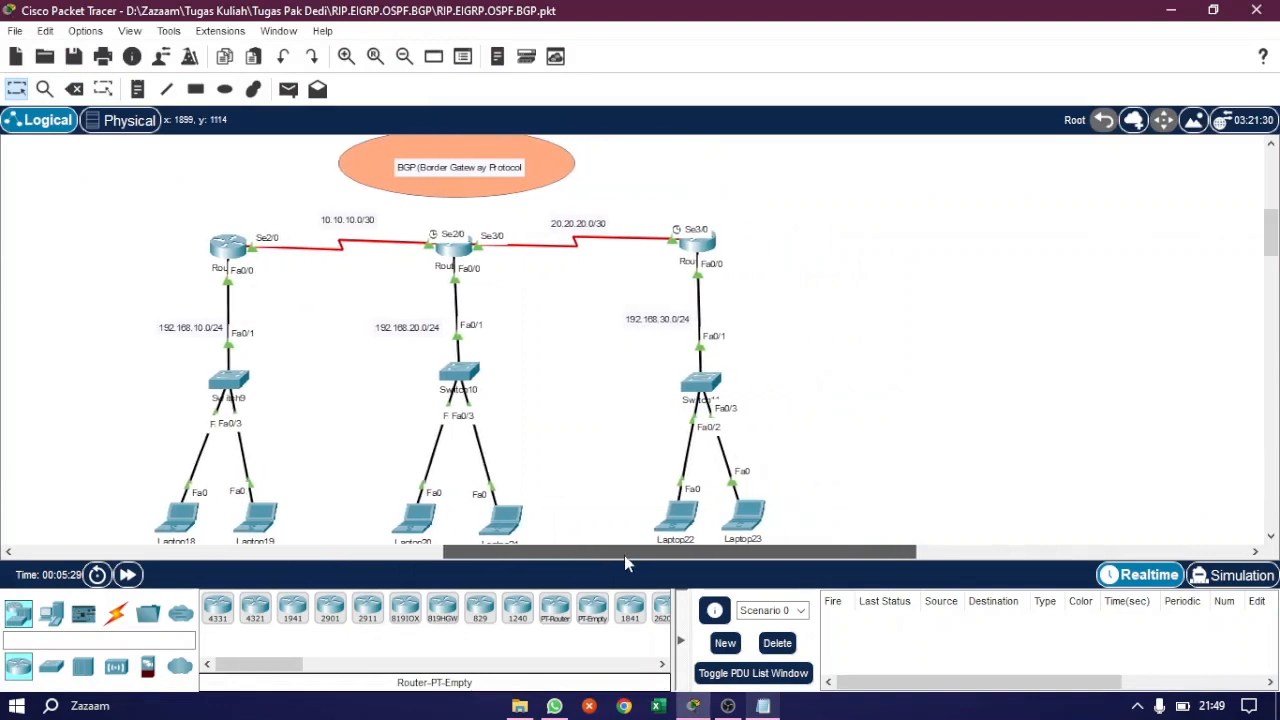
left_click(765, 706)
left_click_drag(808, 287, 1030, 320)
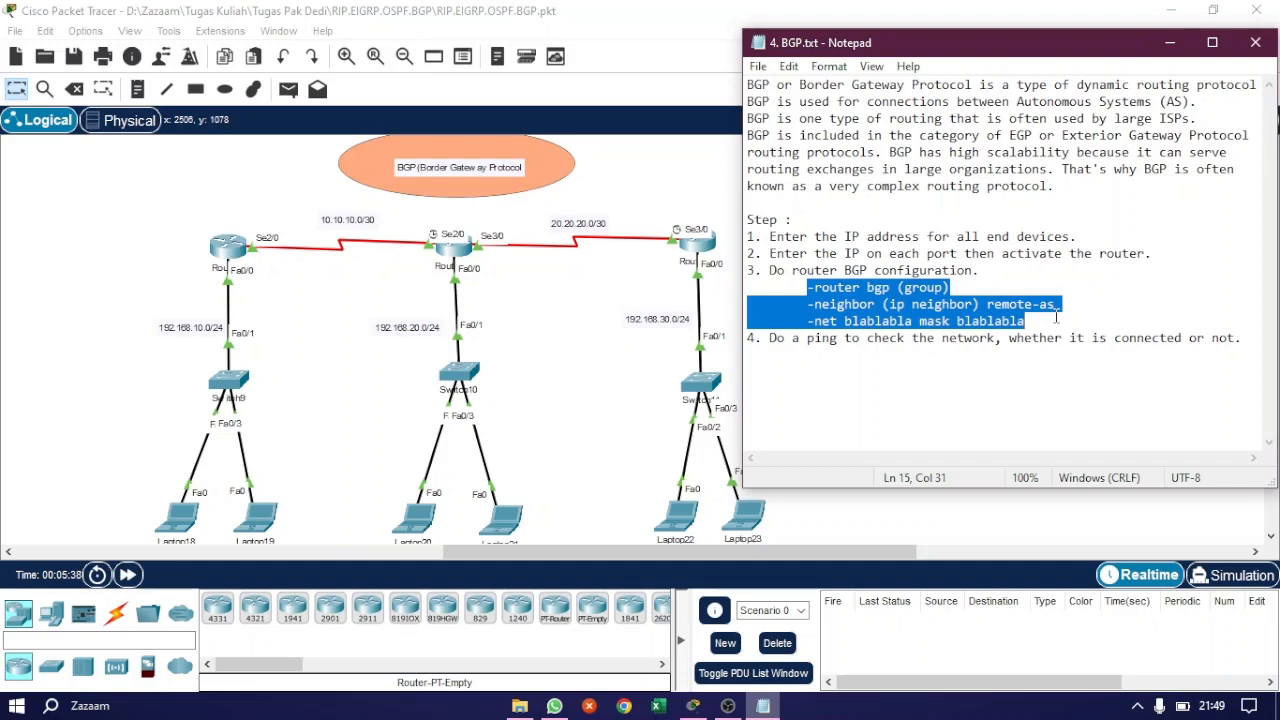
left_click(763, 706)
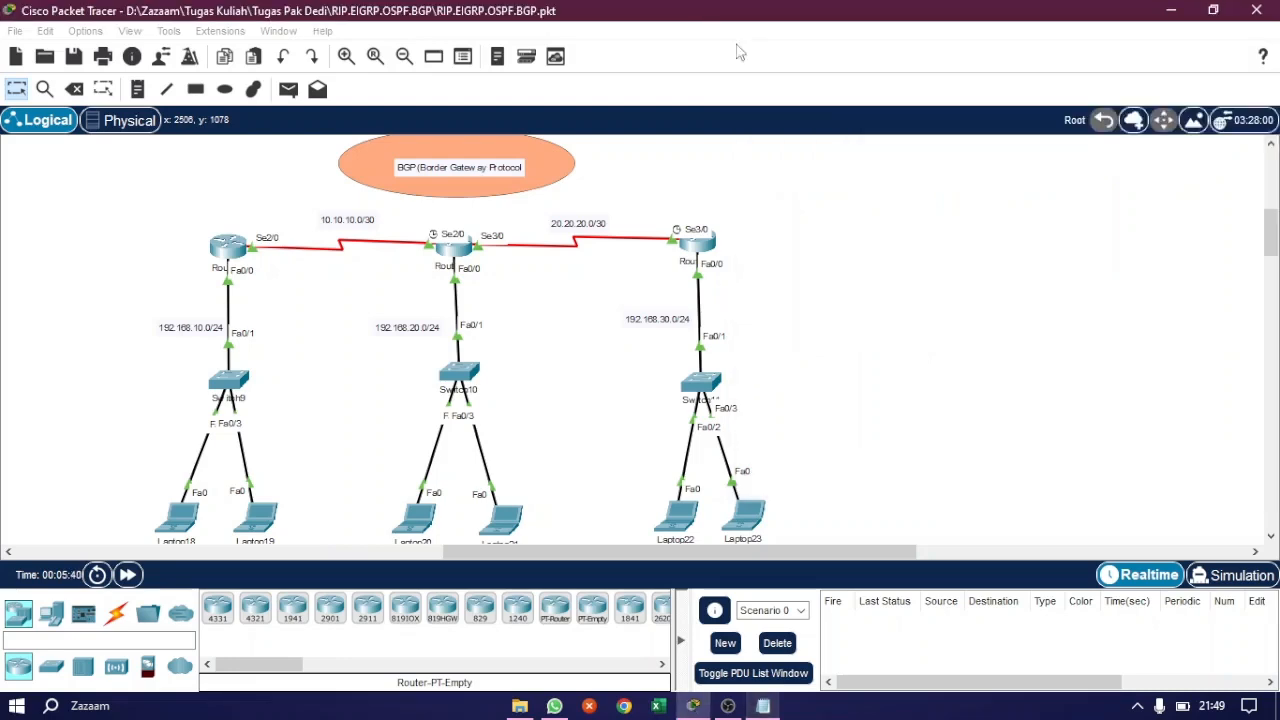
Step: Open Router9's command line, enter global configuration mode with en and conf t, and start BGP with router bgp 1
left_click(230, 248)
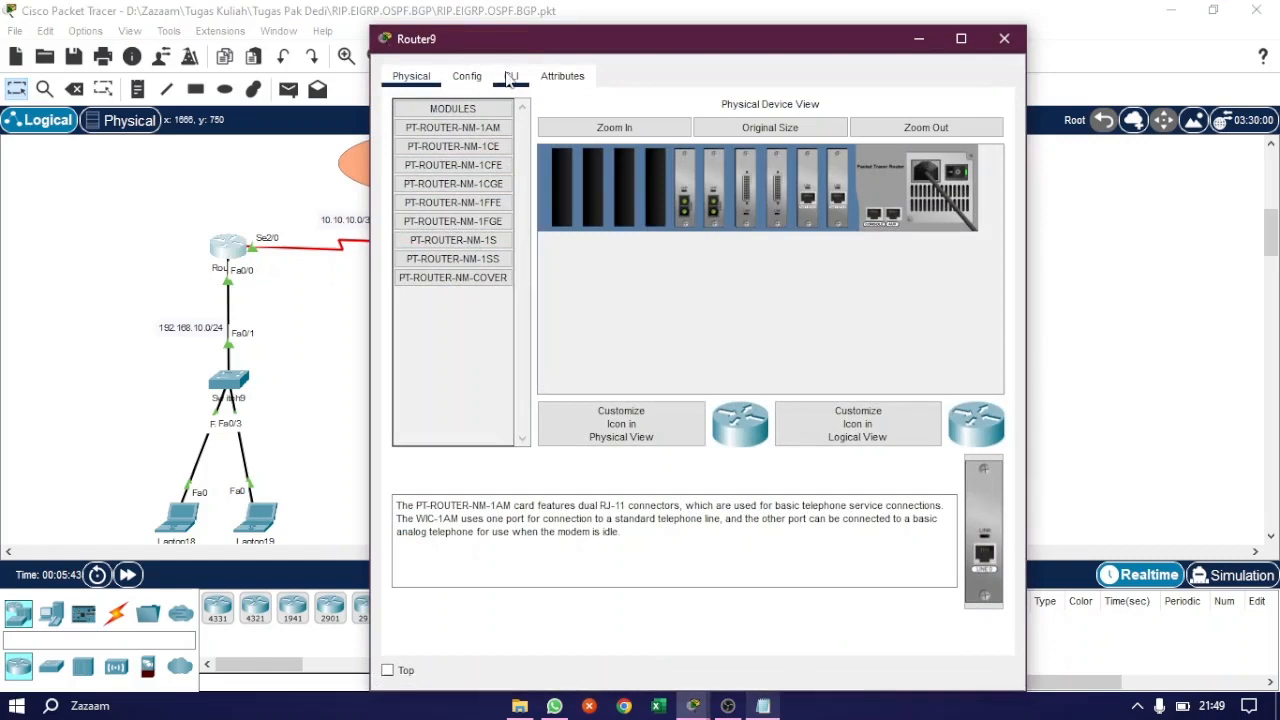
left_click(510, 78)
left_click_drag(564, 37, 283, 36)
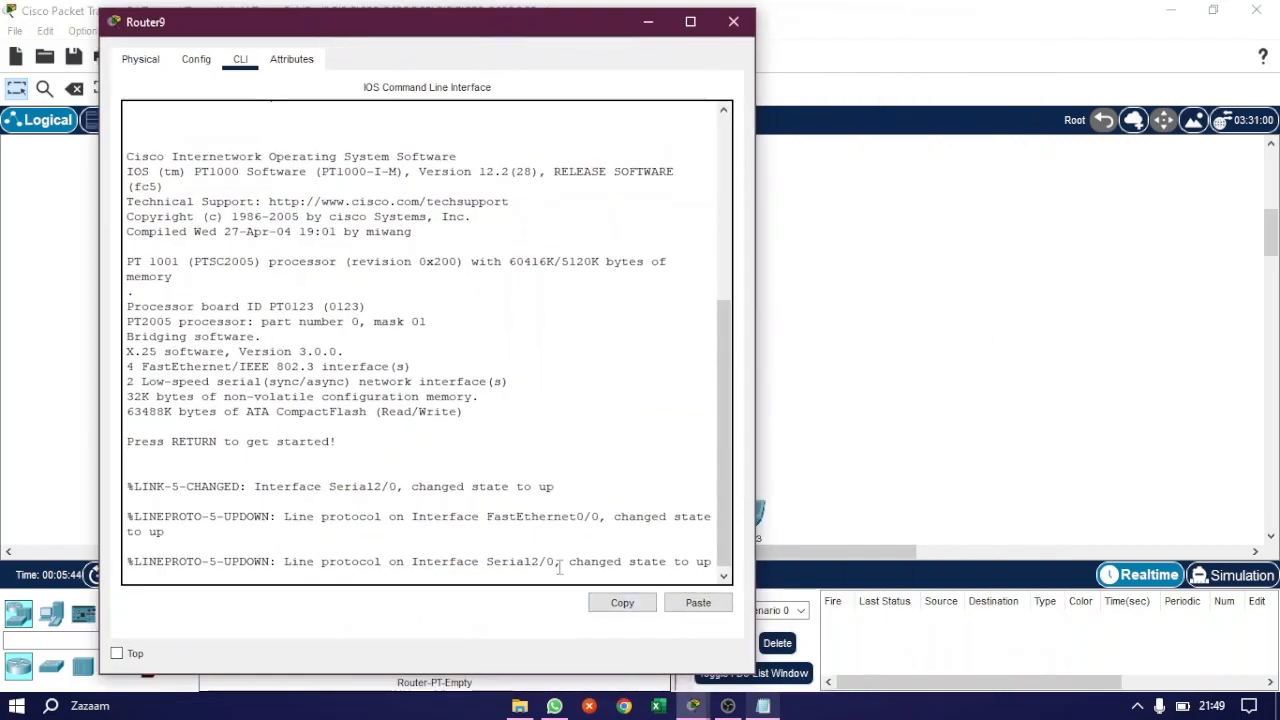
key("Return")
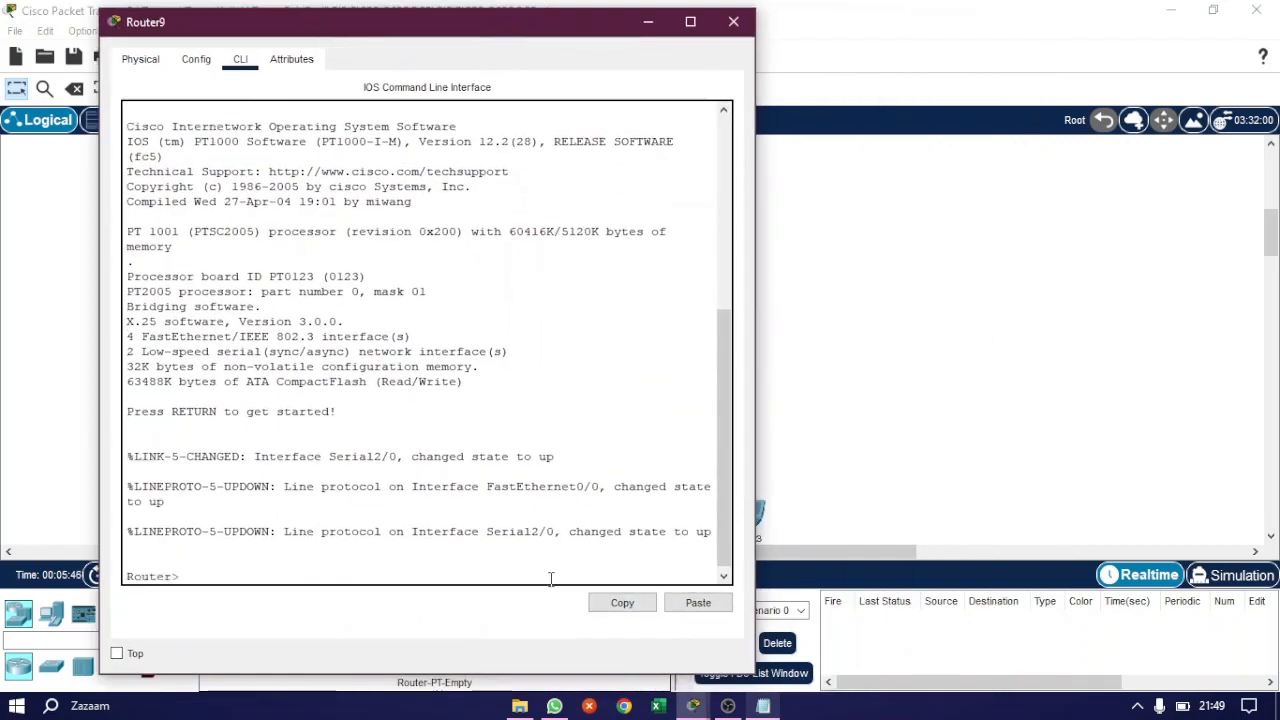
type("en")
key("Return")
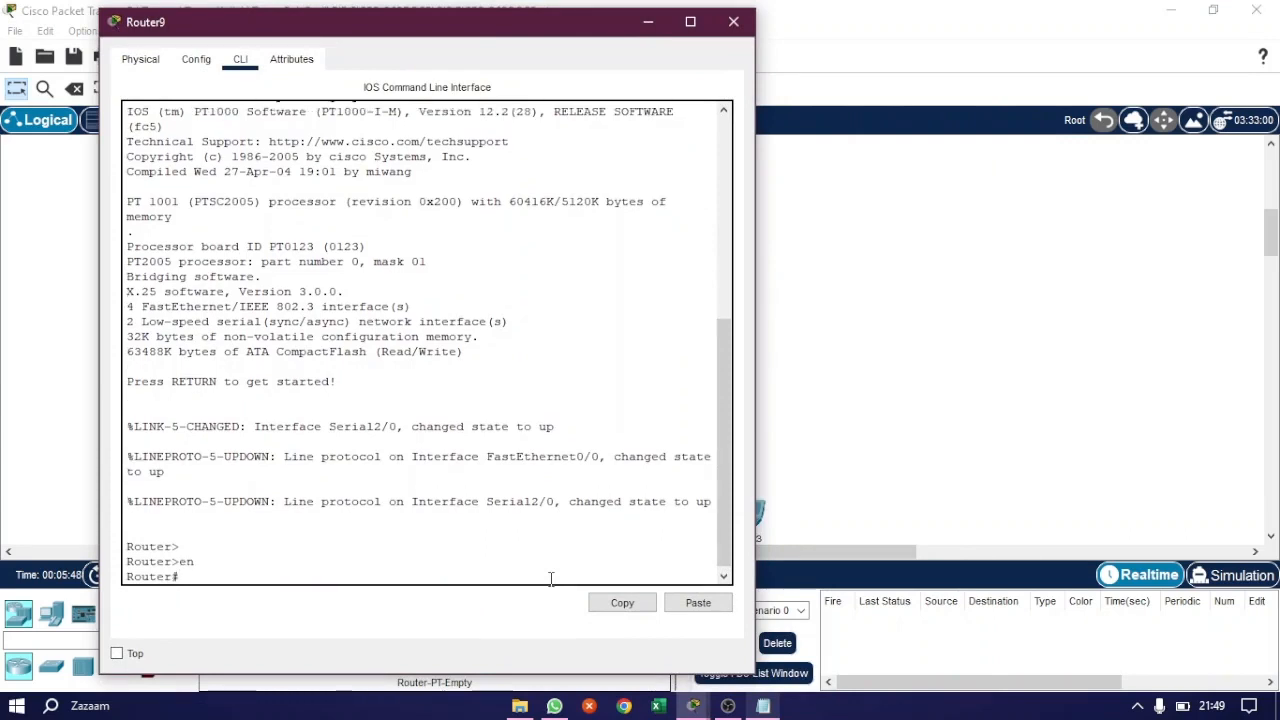
type("conf")
type(" t")
key("Return")
type("r")
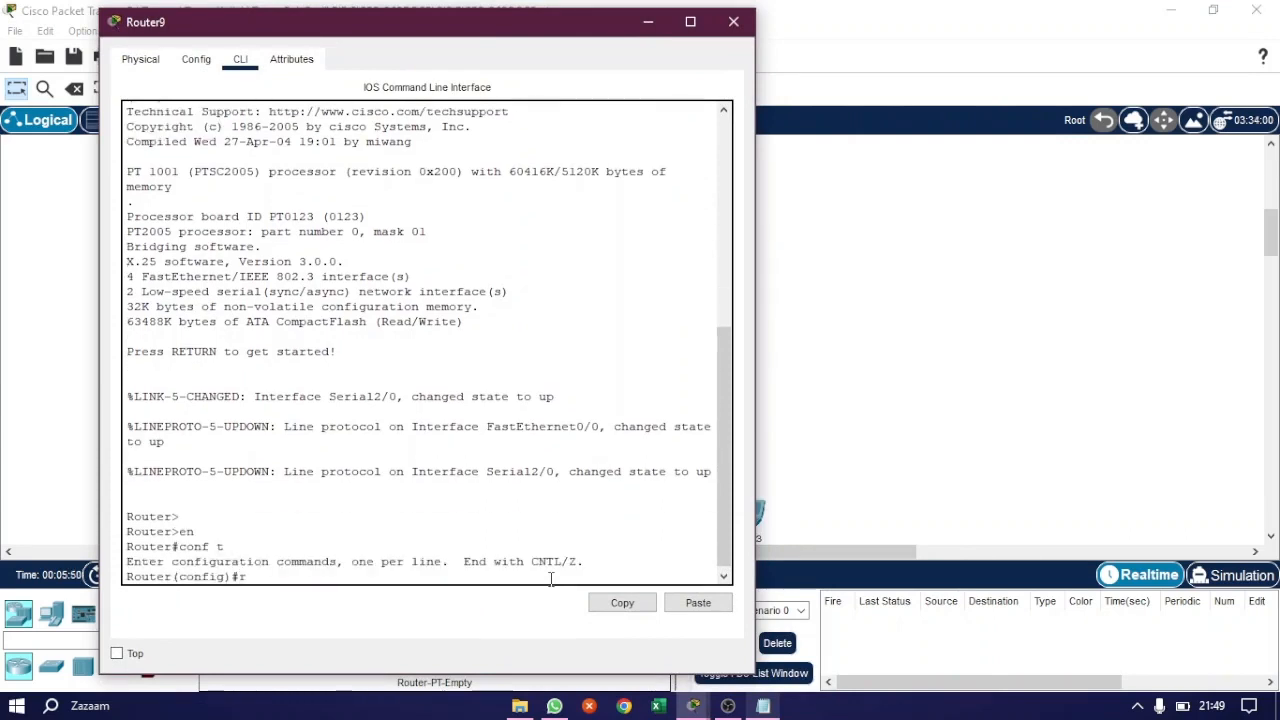
type("outer bgp 1")
key("Return")
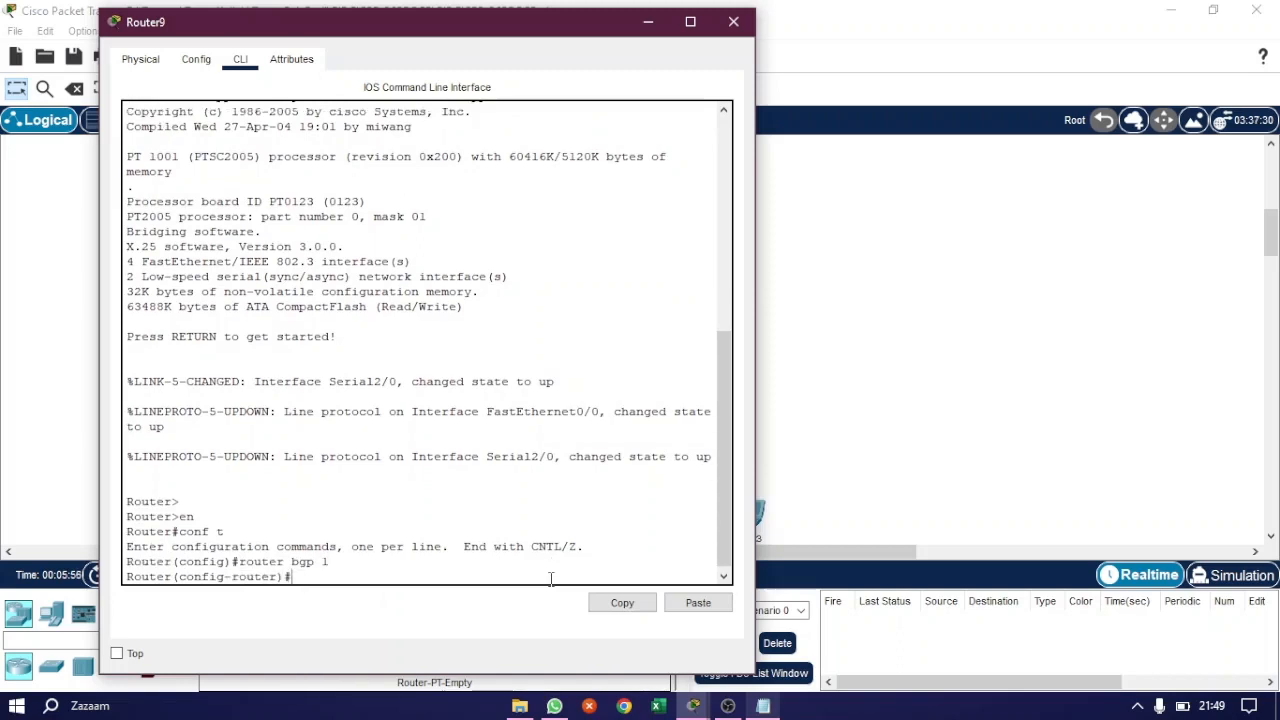
Step: Keep the serial links in view beside Router9's command line and add BGP neighbor 20.20.20.2 with remote-as 2
left_click_drag(548, 30, 838, 30)
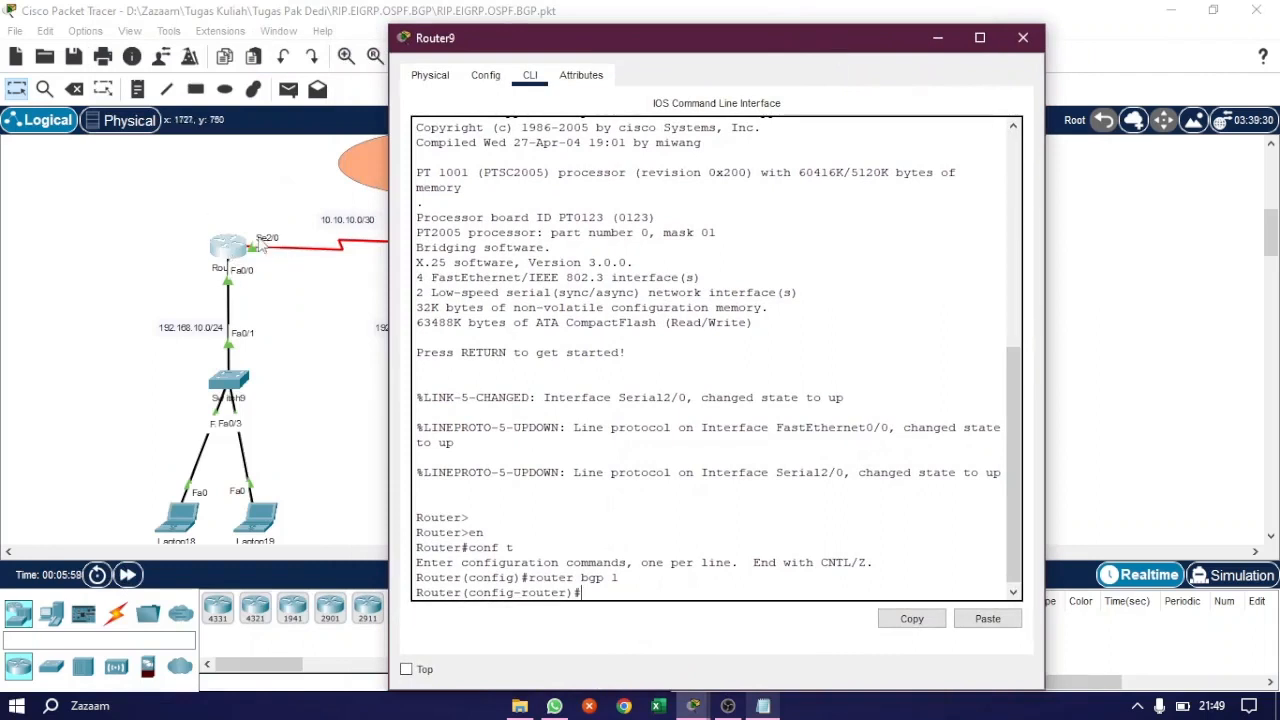
left_click_drag(558, 40, 741, 44)
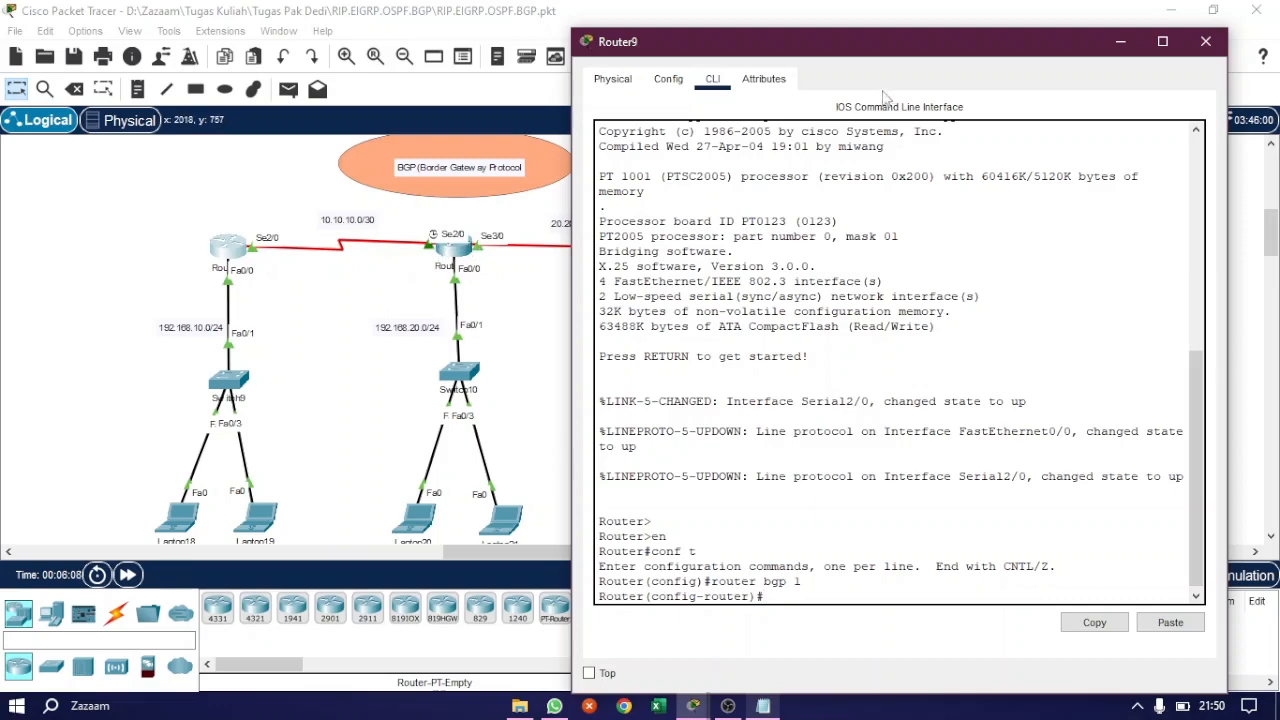
left_click_drag(862, 57, 1041, 89)
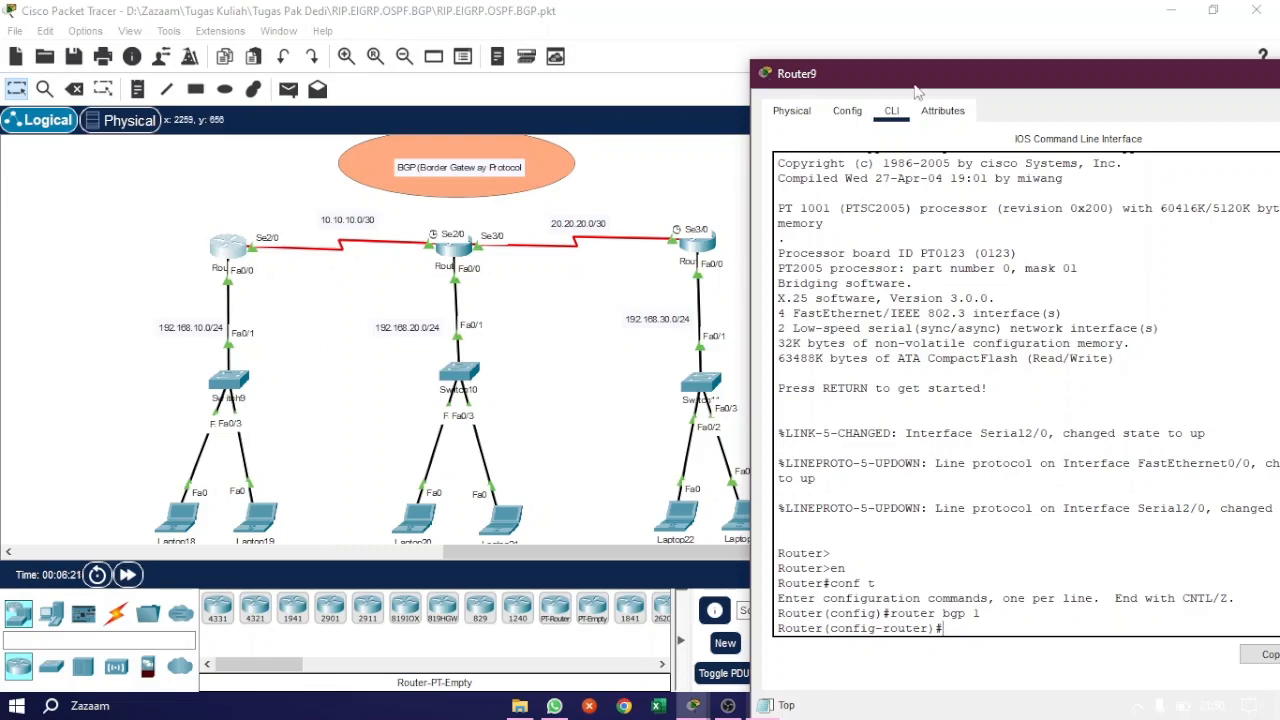
left_click_drag(914, 84, 757, 30)
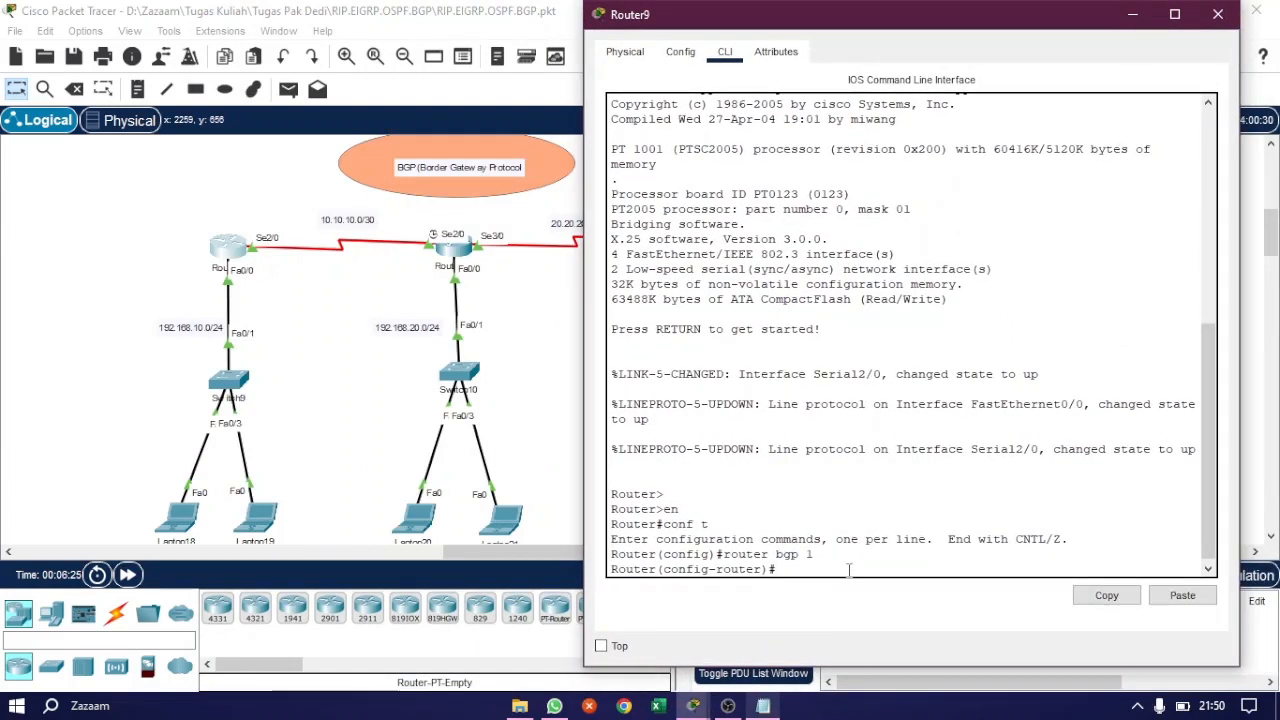
type("neo")
key("BackSpace")
key("BackSpace")
type("eigb")
key("Tab")
key("BackSpace")
type("h")
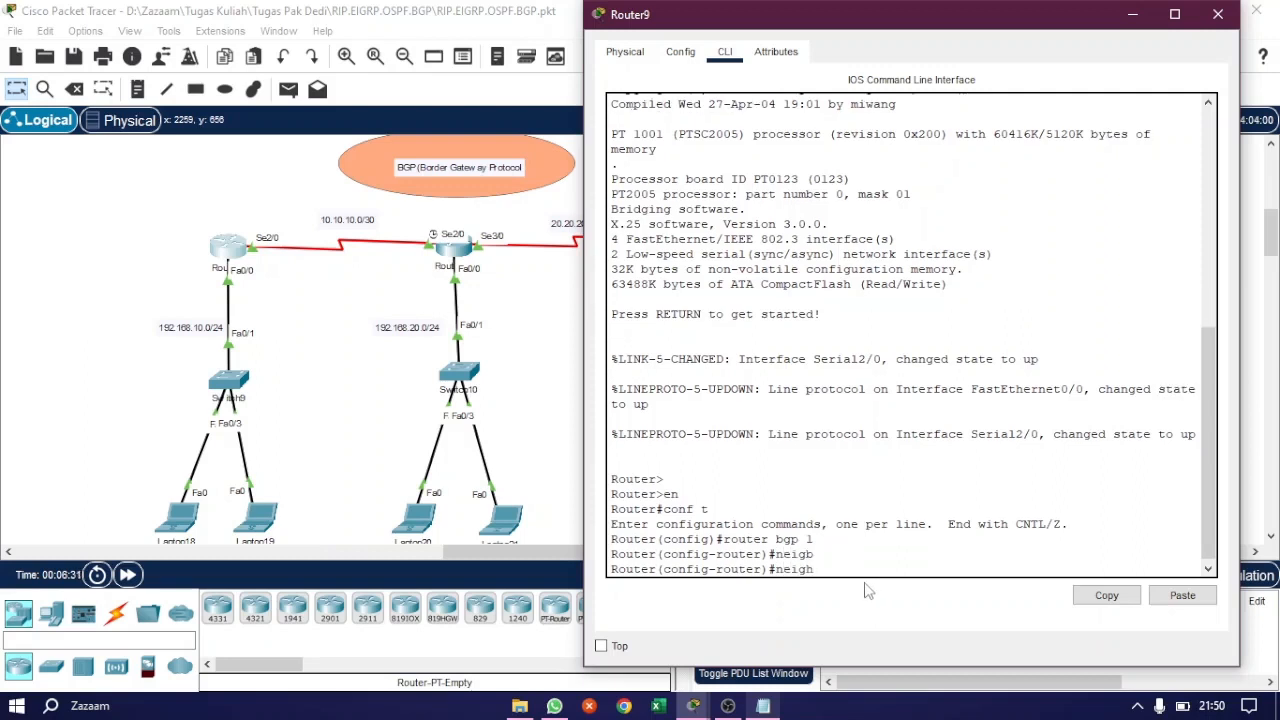
key("Tab")
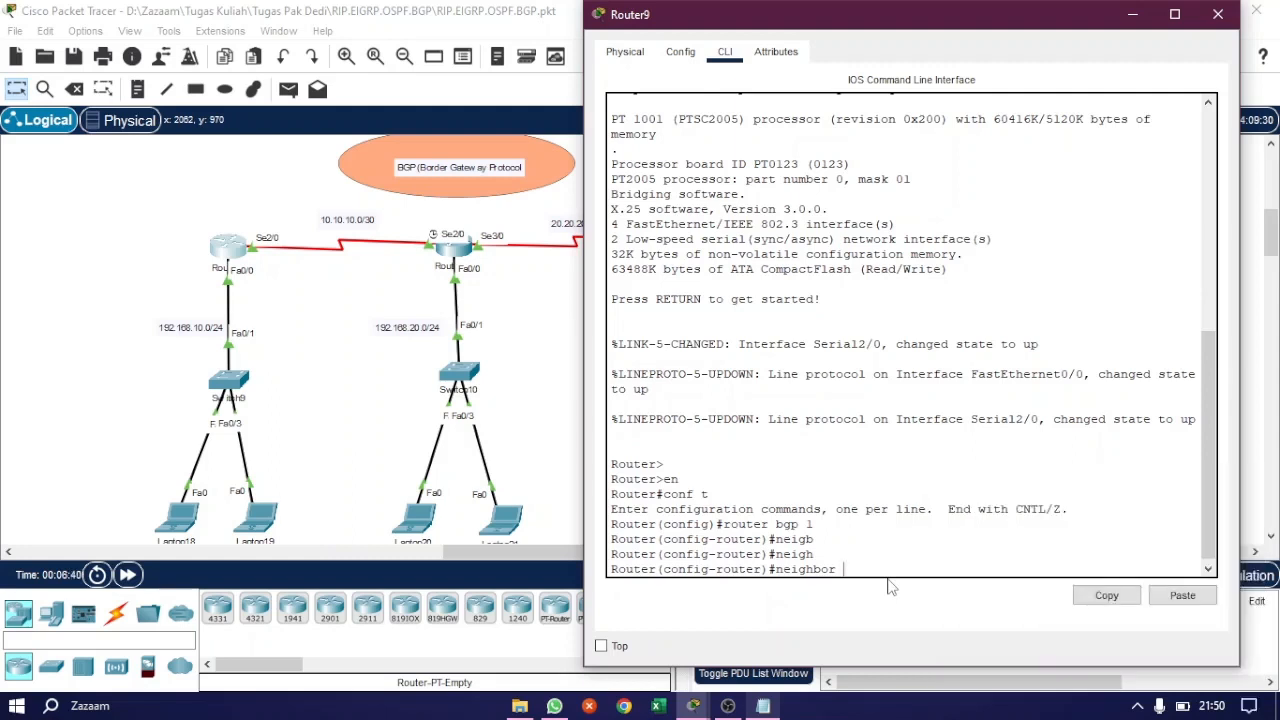
type("20")
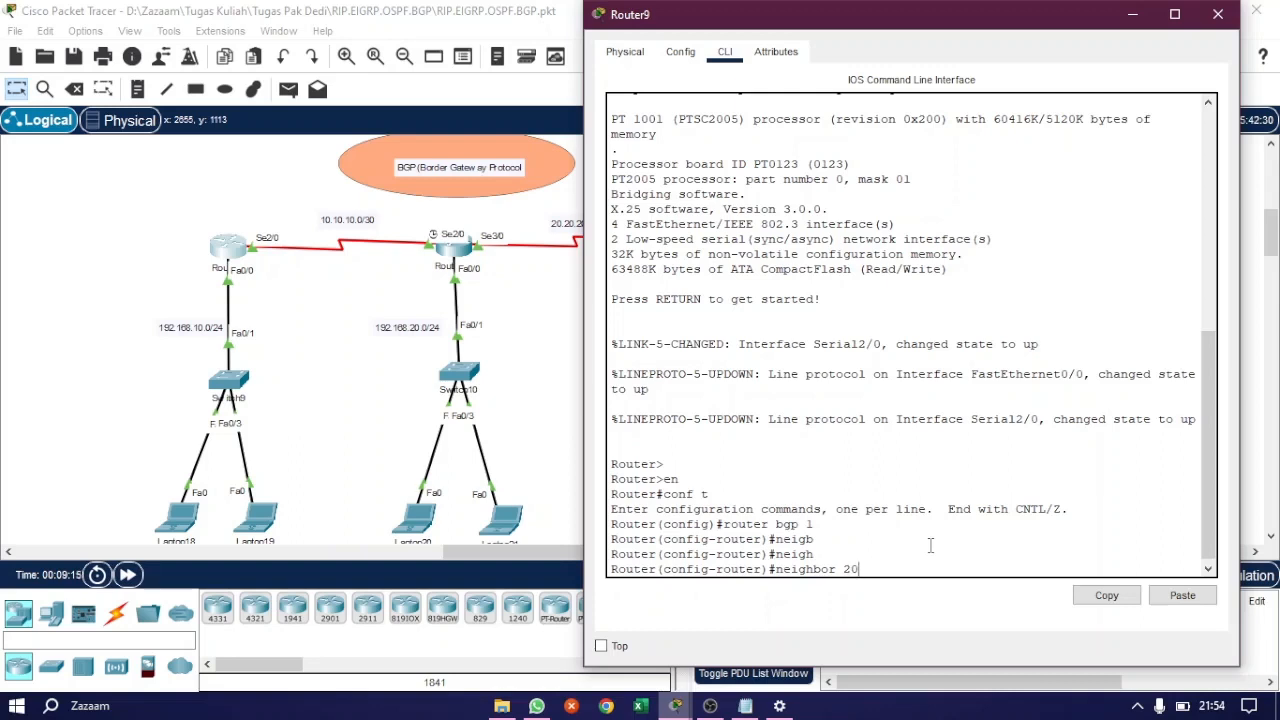
type(".20.20.2 remo")
key("Tab")
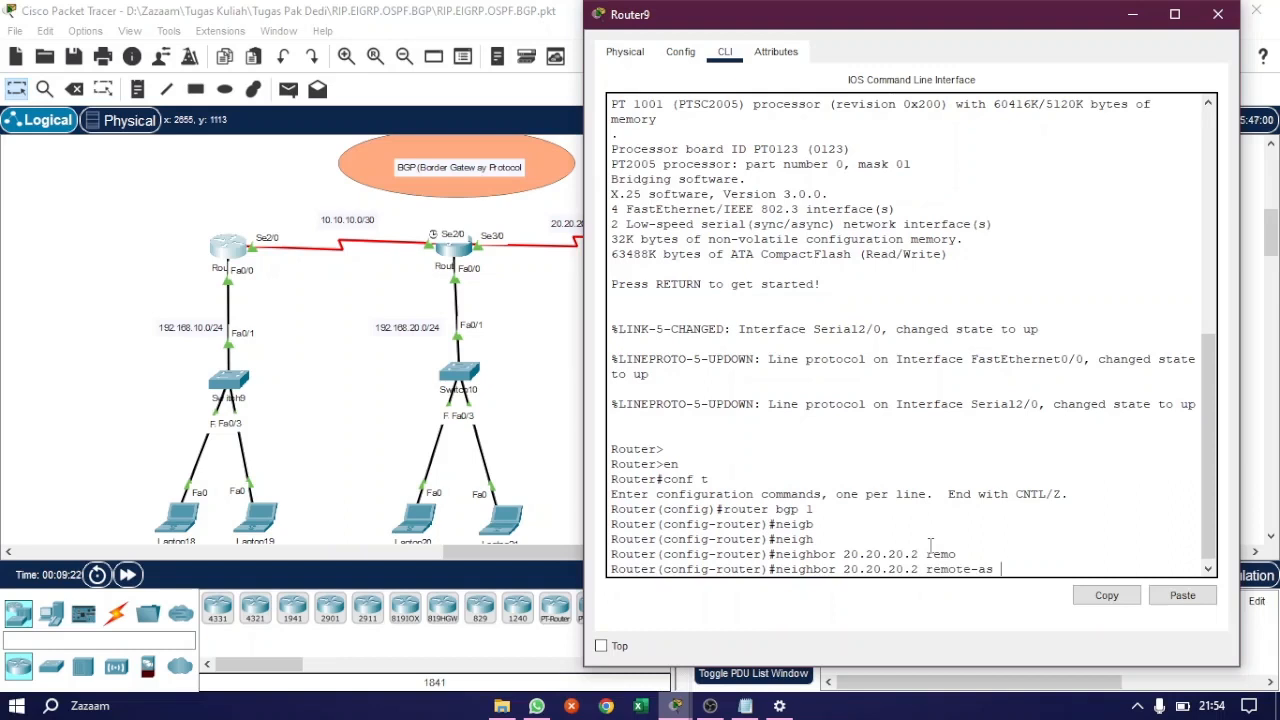
type("2")
key("Return")
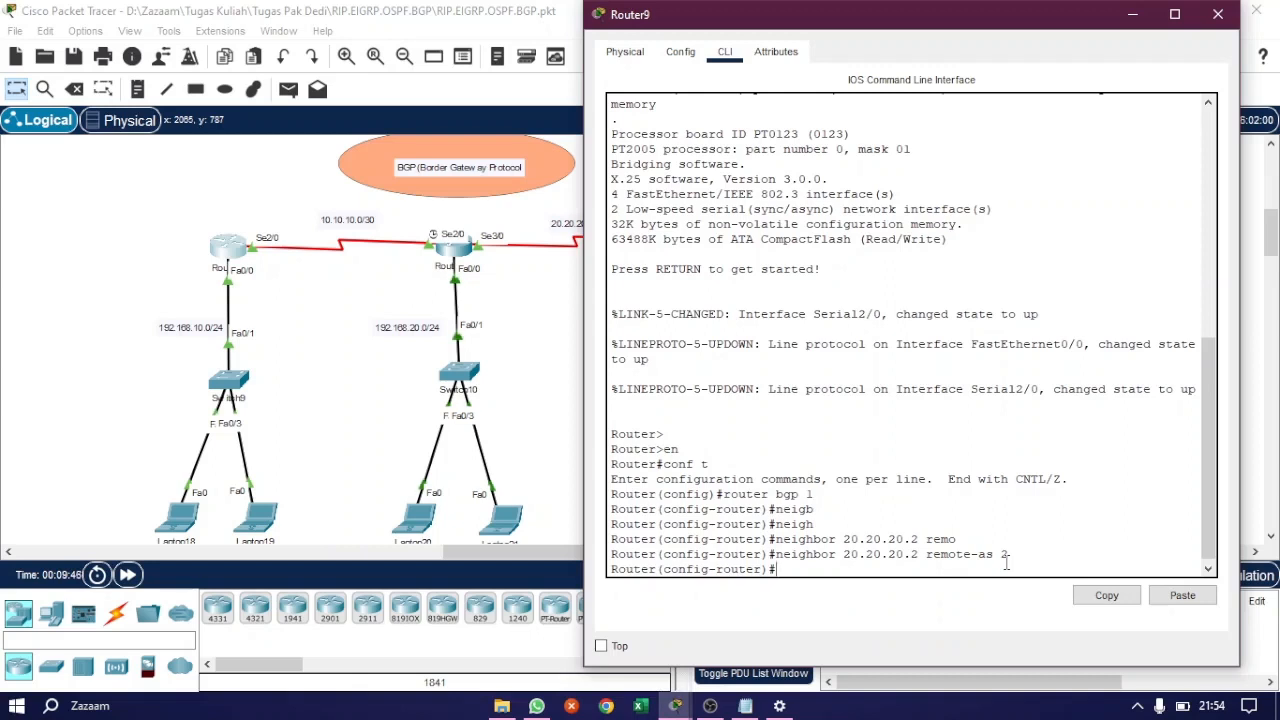
type("net")
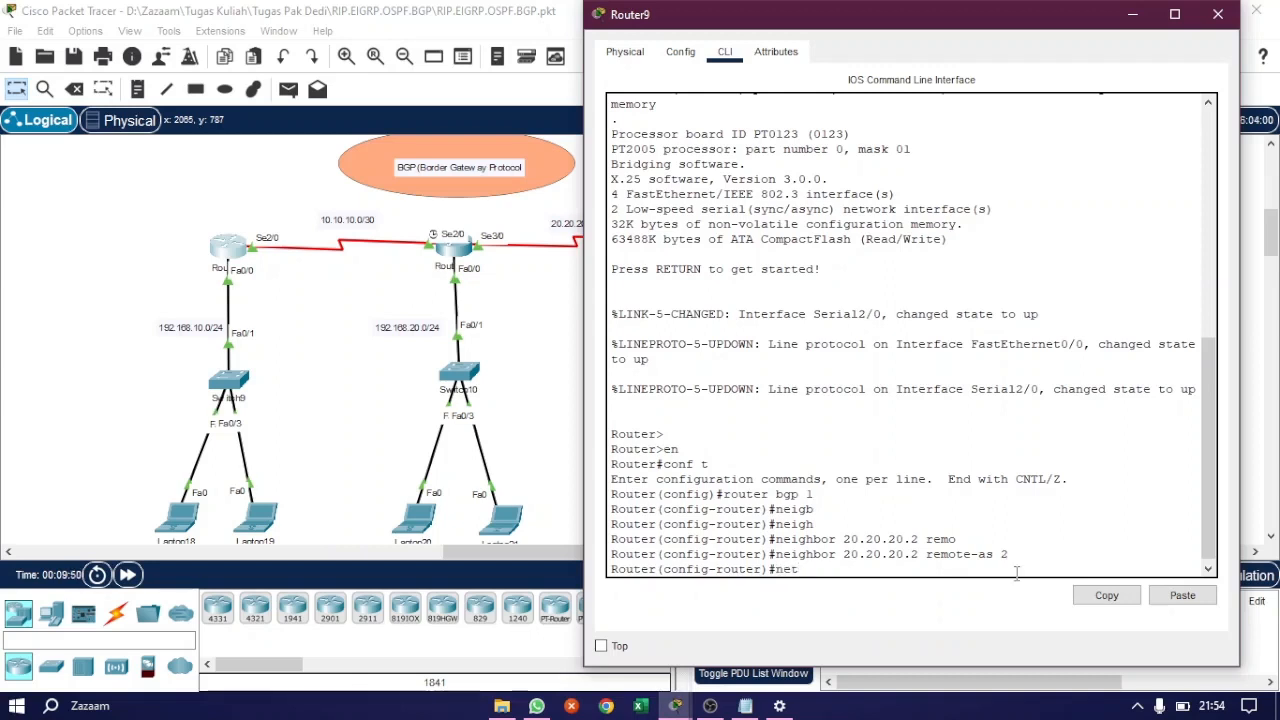
type(" 1")
key("BackSpace")
key("BackSpace")
key("BackSpace")
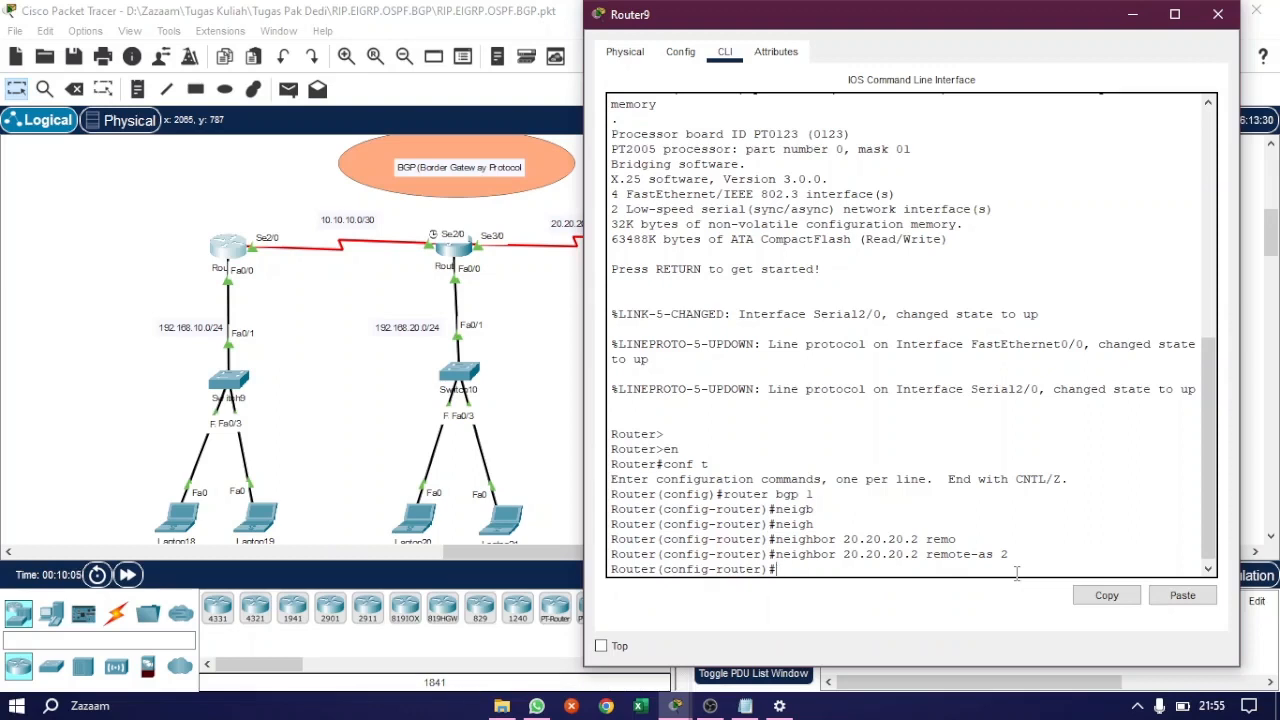
Step: Remove the BGP neighbor from Router9 with no neighbor 20.20.20.2 remote-as 2
type("no neig")
key("Tab")
type("2")
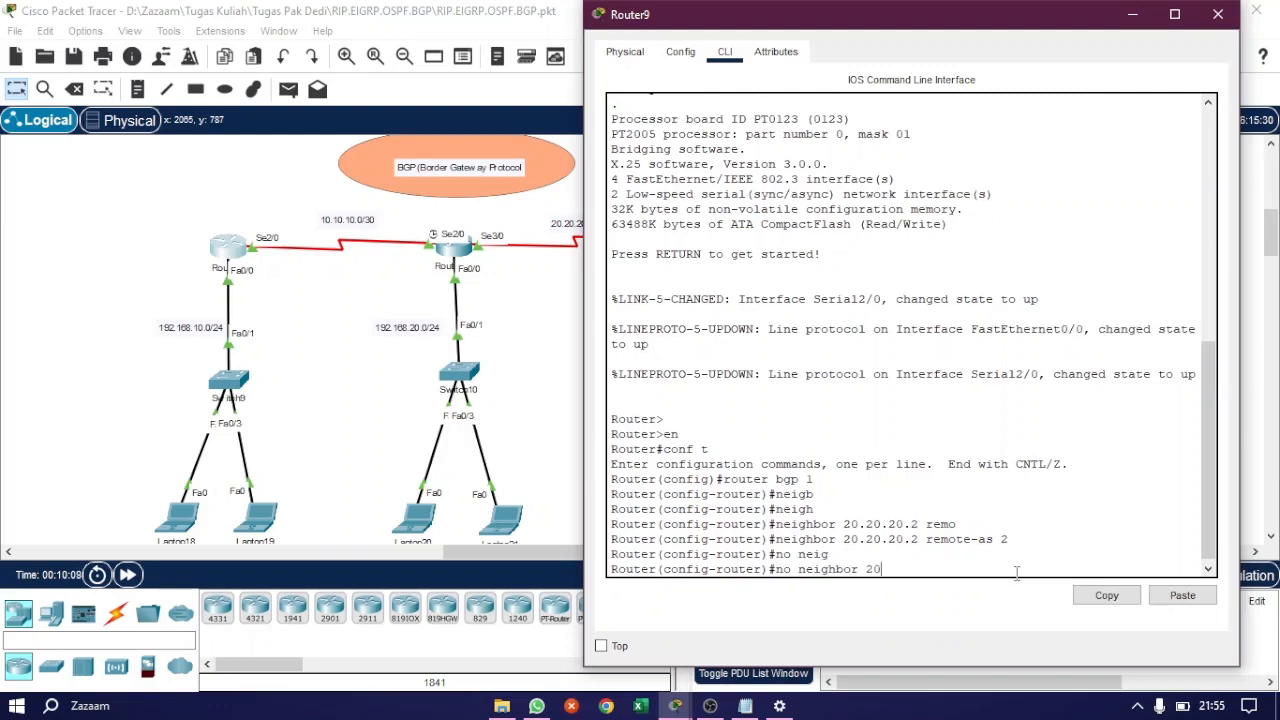
type("0.20.2 remo")
key("Tab")
type("2")
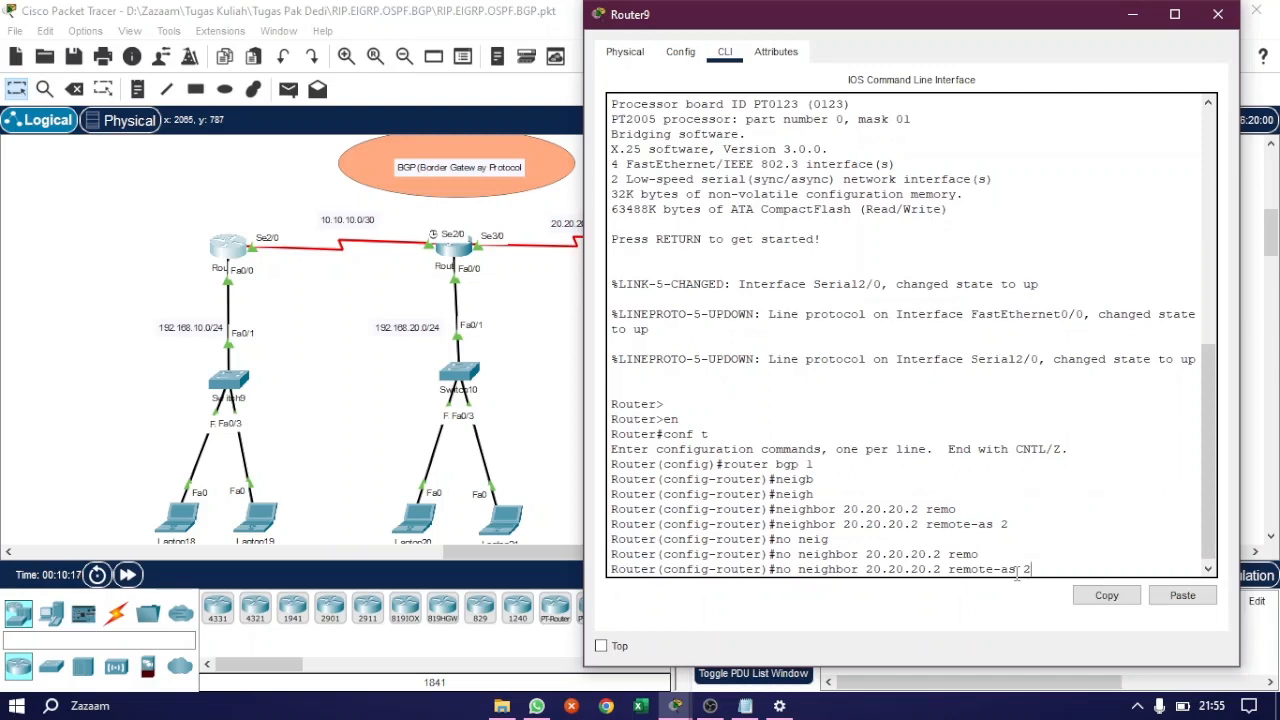
key("Return")
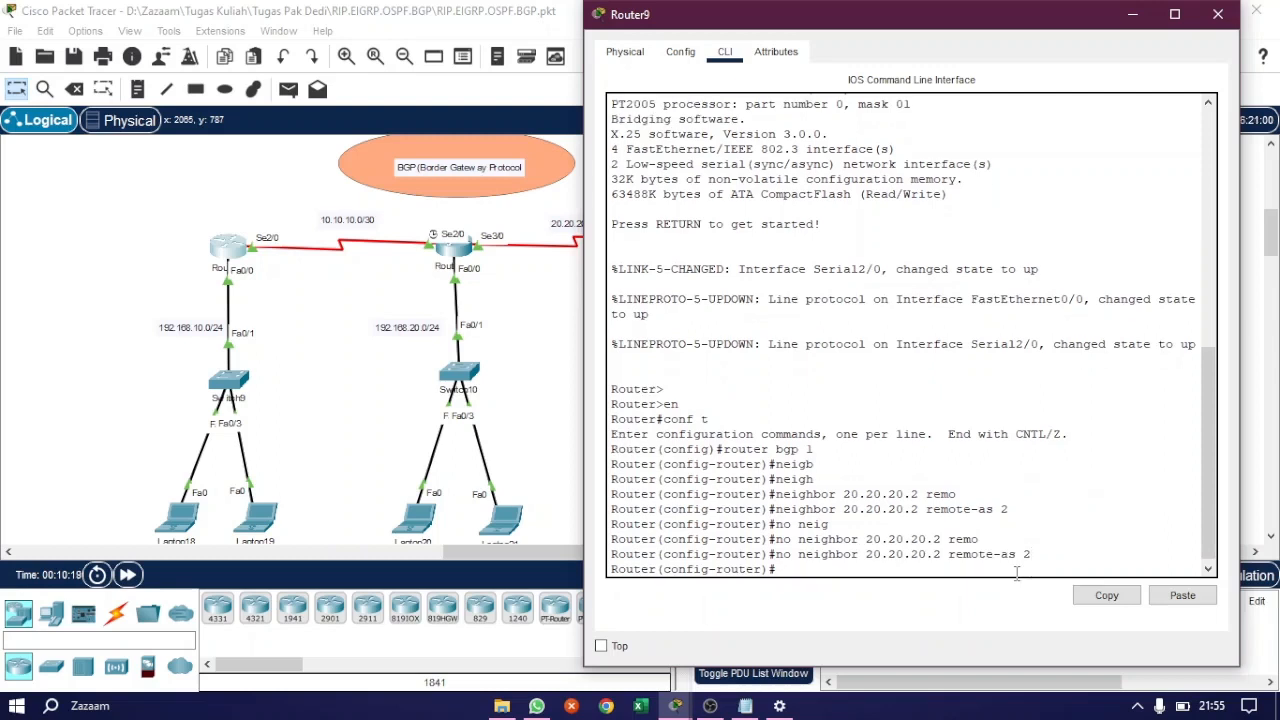
key("Return")
key("Return")
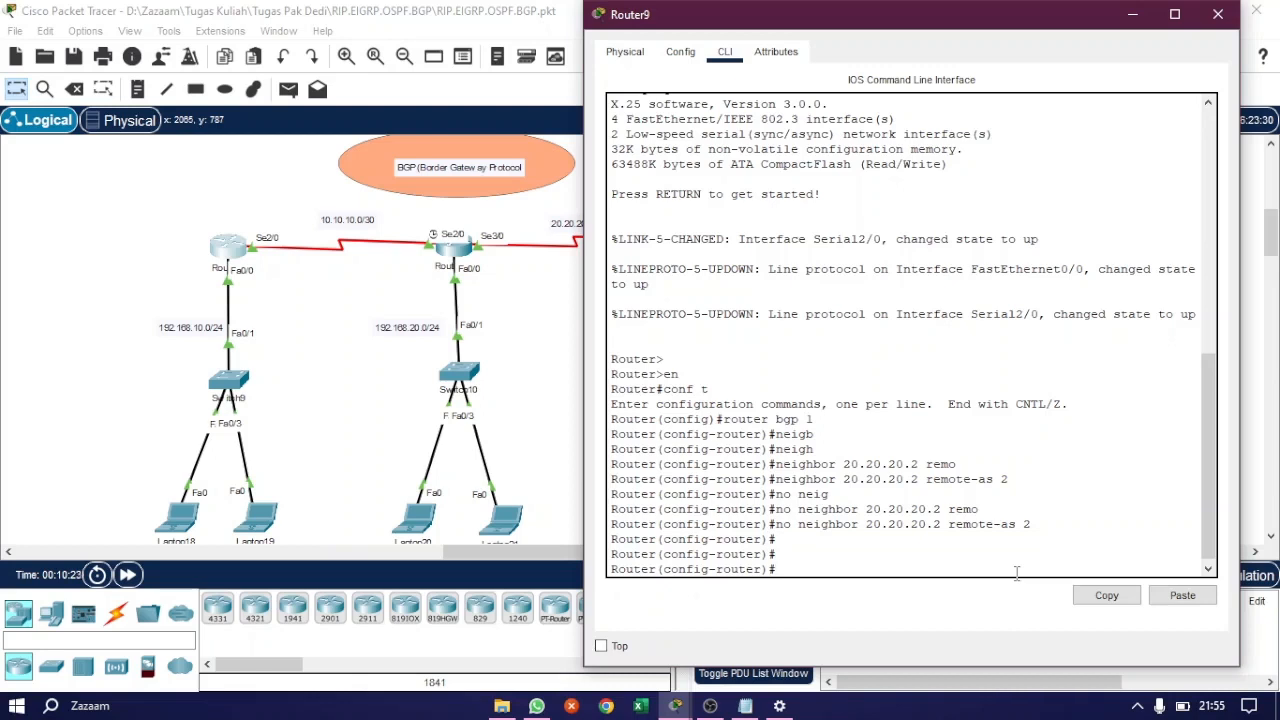
Step: Add BGP neighbor 10.10.10.2 with remote-as 2 on Router9, reusing the earlier neighbor command
key("Up")
key("Up")
key("Up")
key("Up")
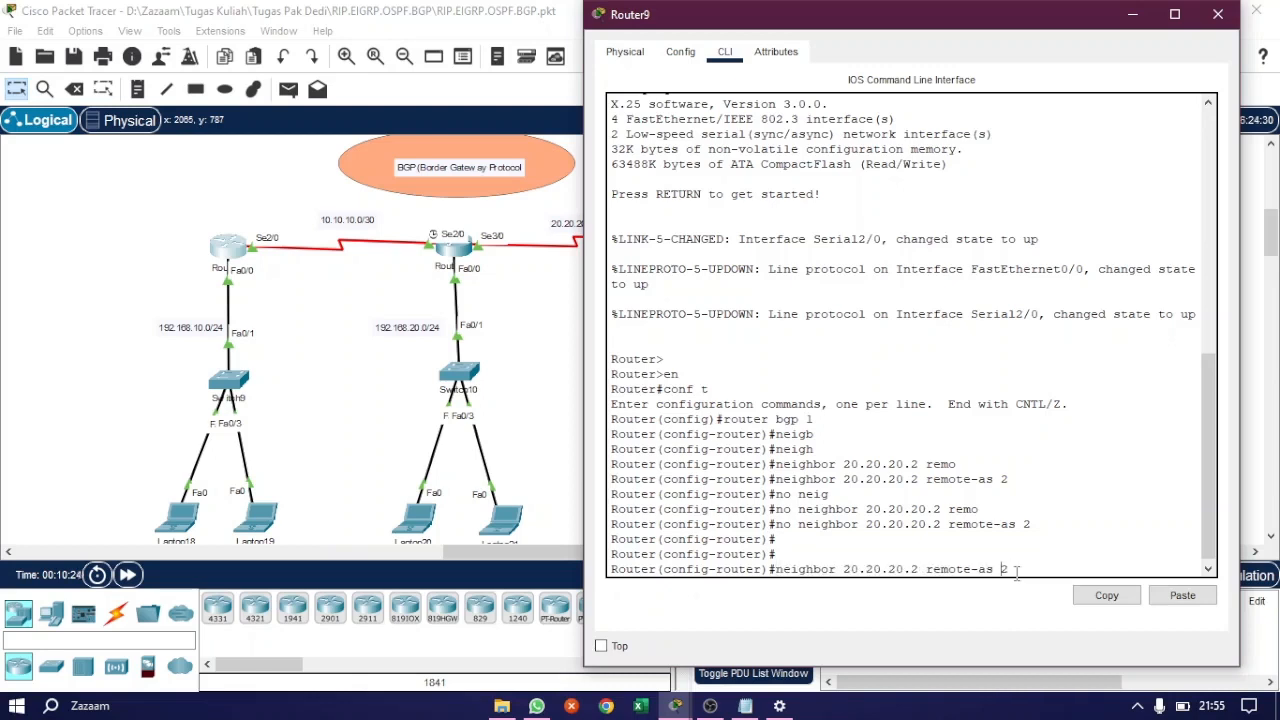
key("Left")
key("Left")
key("Left")
key("Left")
key("Left")
key("Left")
key("Left")
key("Left")
key("Left")
key("Left")
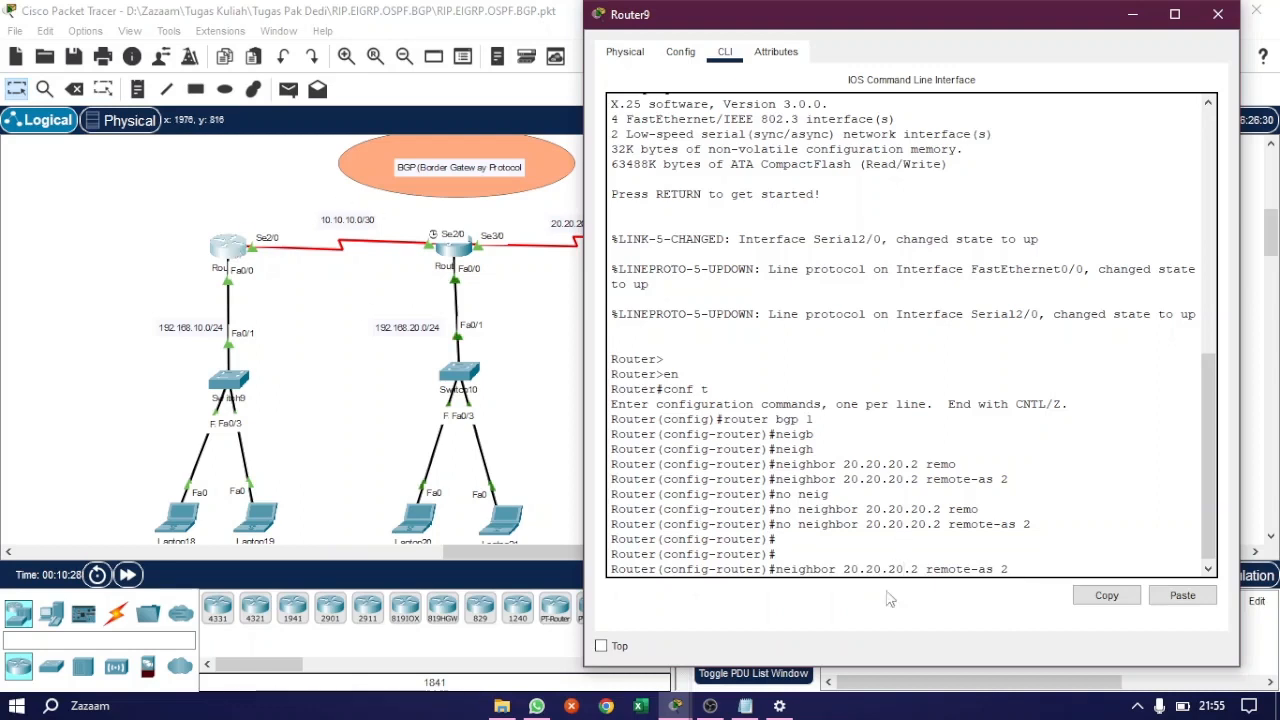
key("BackSpace")
key("BackSpace")
type("10")
key("Left")
key("BackSpace")
type("1")
key("Return")
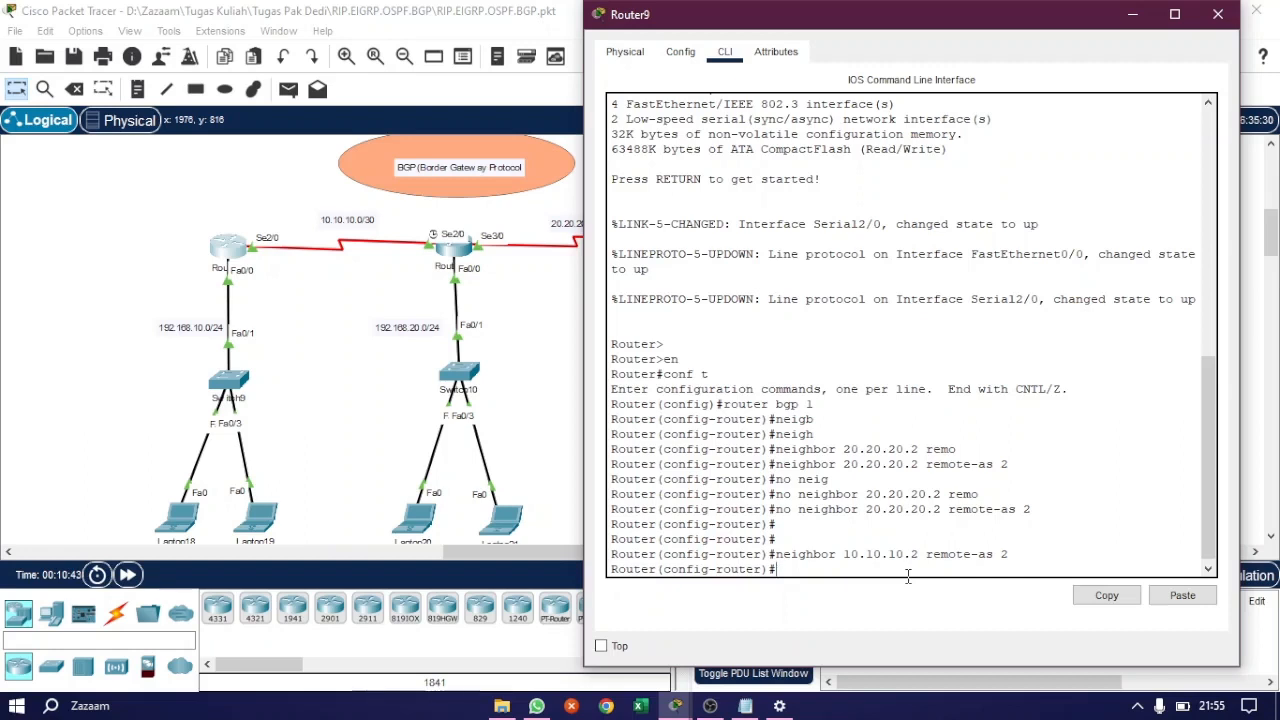
Step: Advertise the serial network in Router9's BGP process with net 10.10.10.0 mask 255.255.255.252
type("net 10.10.10.0 mask 255.255.25")
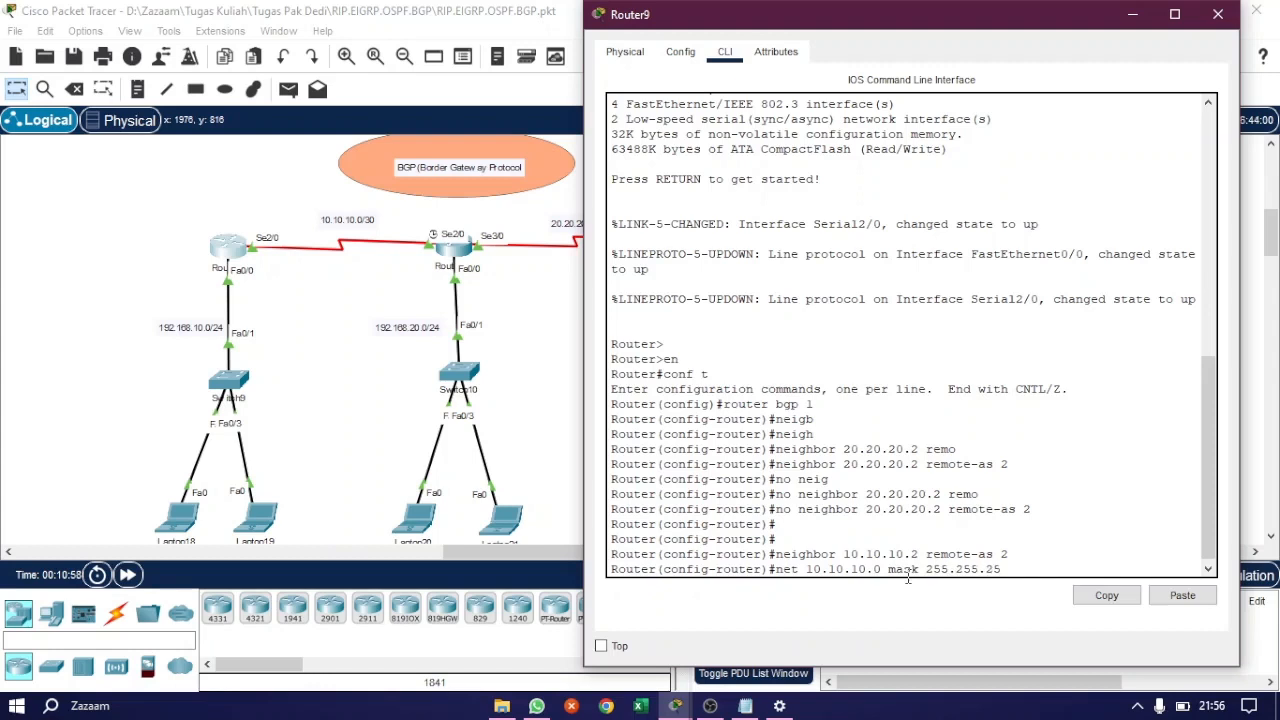
type("5.25")
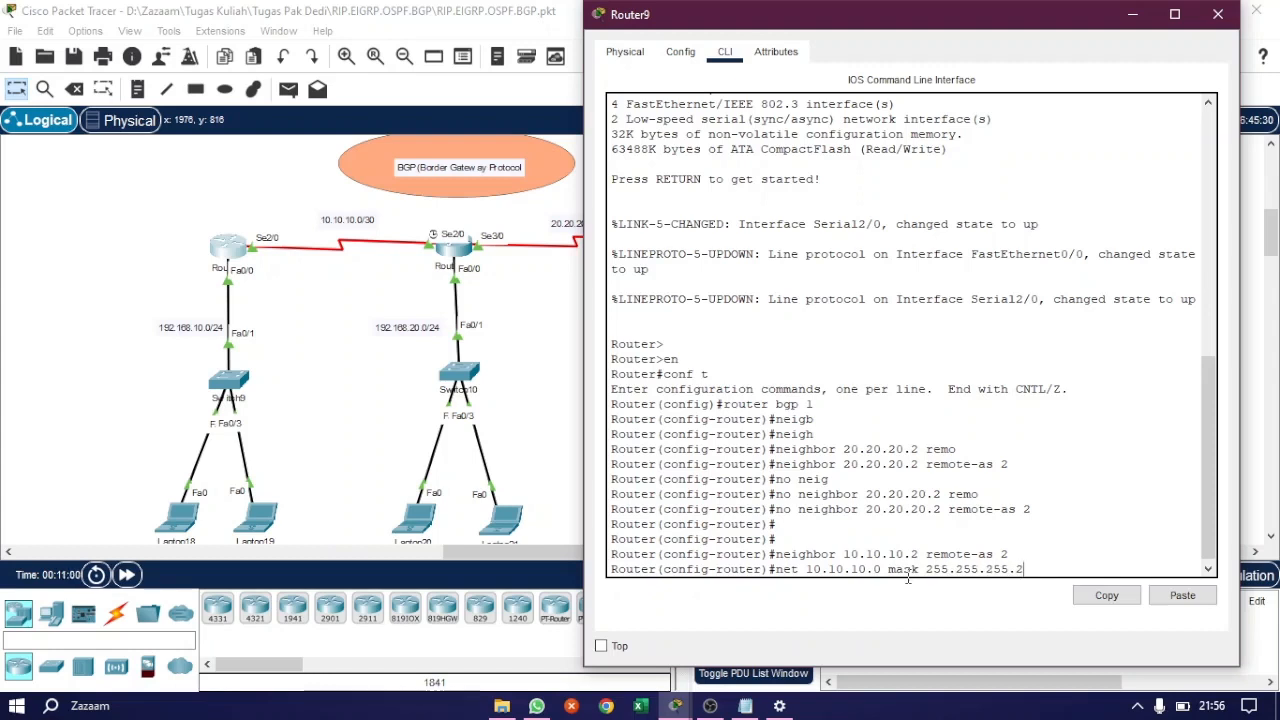
type("2")
key("Return")
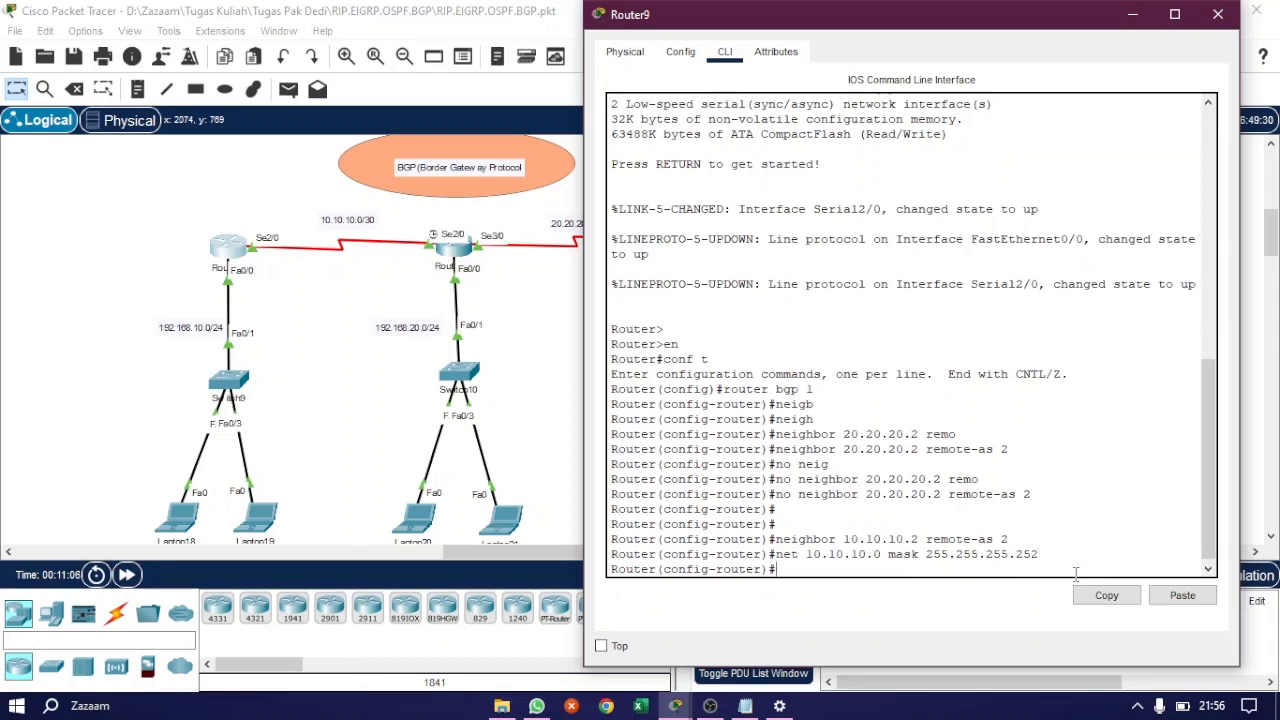
Step: Advertise Router9's LAN in its BGP process with net 192.168.10.0 mask 255.255.255.0
type("net")
type(" 19.")
type("2.16")
type("8.10")
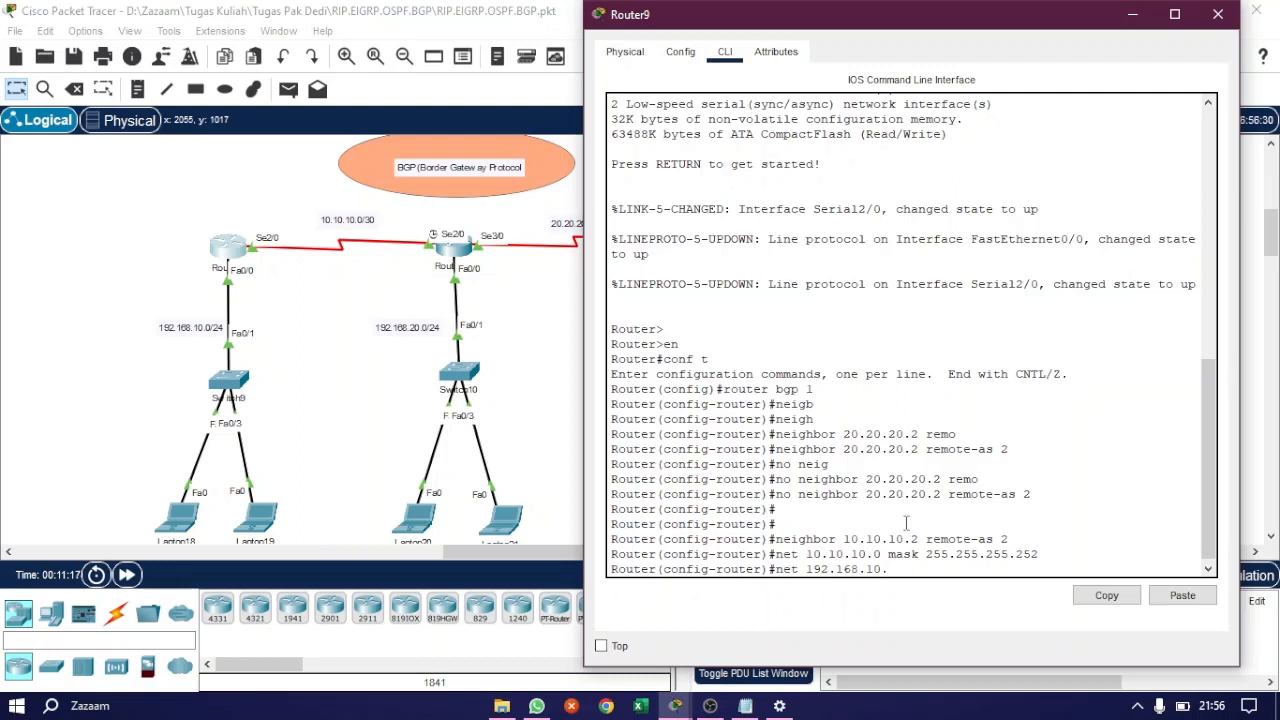
type(".0 mask 255.255.255.0")
key("Return")
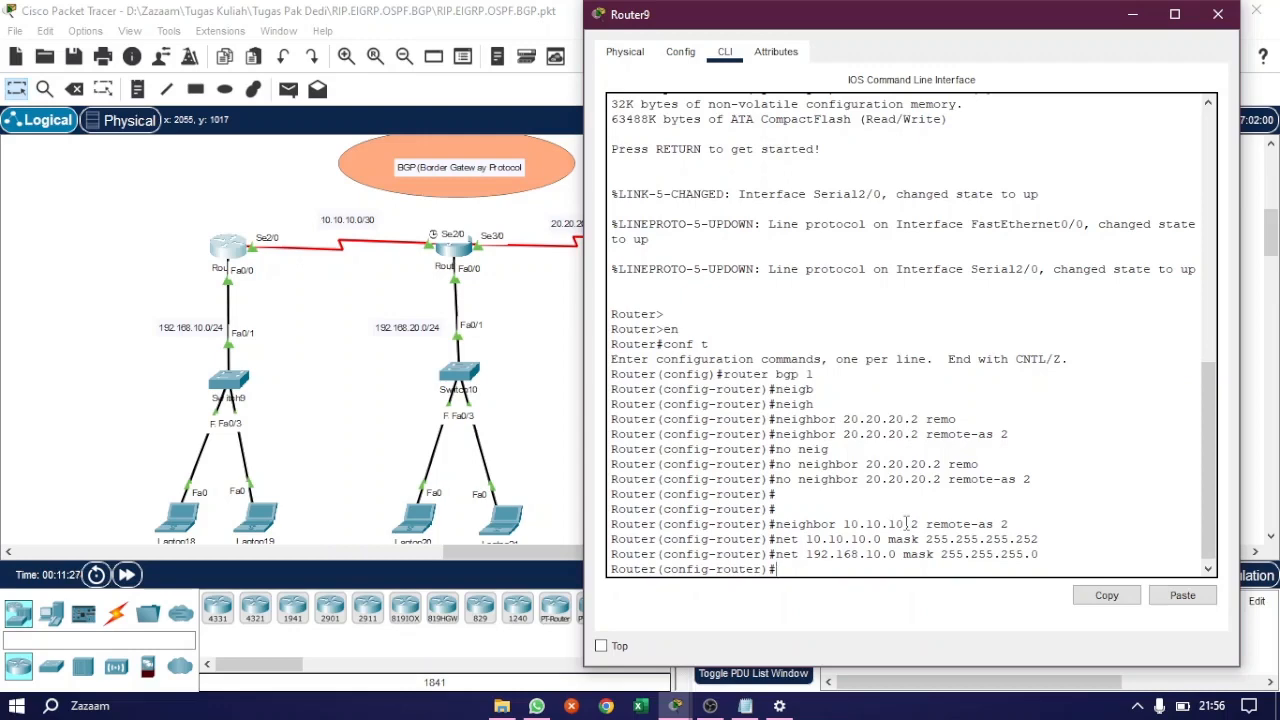
Step: Check the BGP configuration commands under step 3 of the 4. BGP.txt notes in Notepad, then return to Packet Tracer
left_click(745, 706)
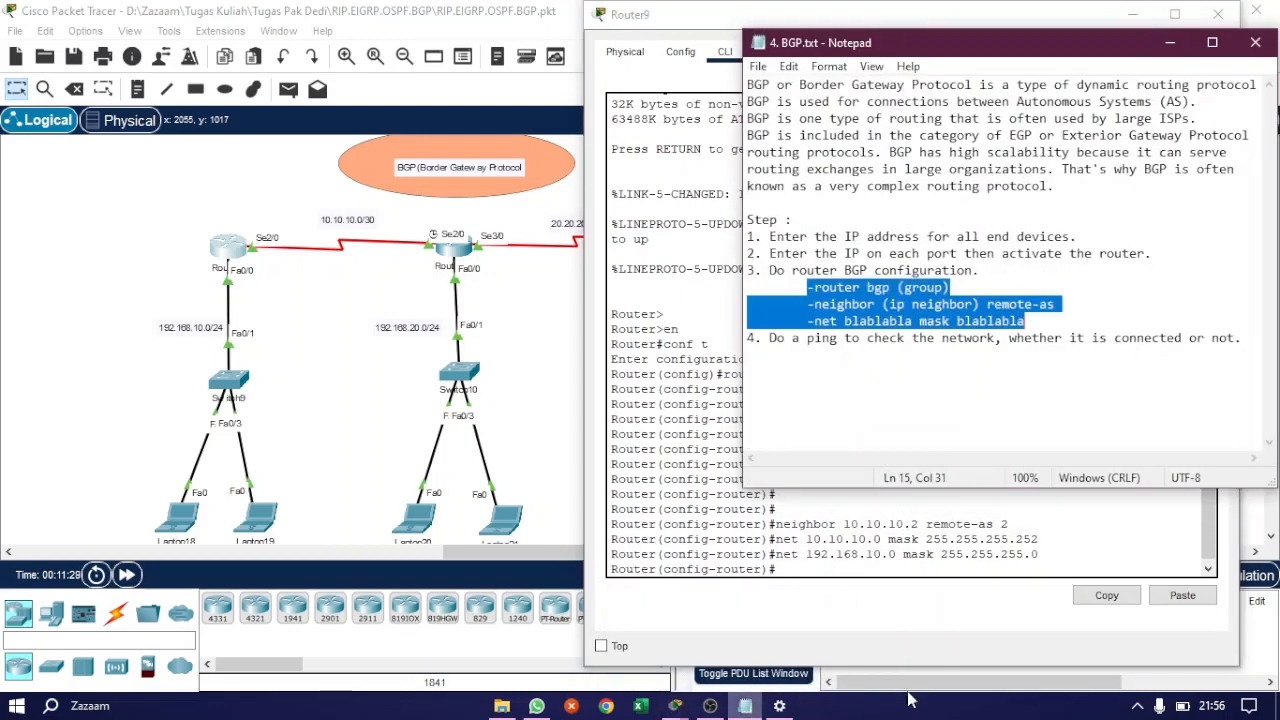
left_click_drag(798, 287, 829, 297)
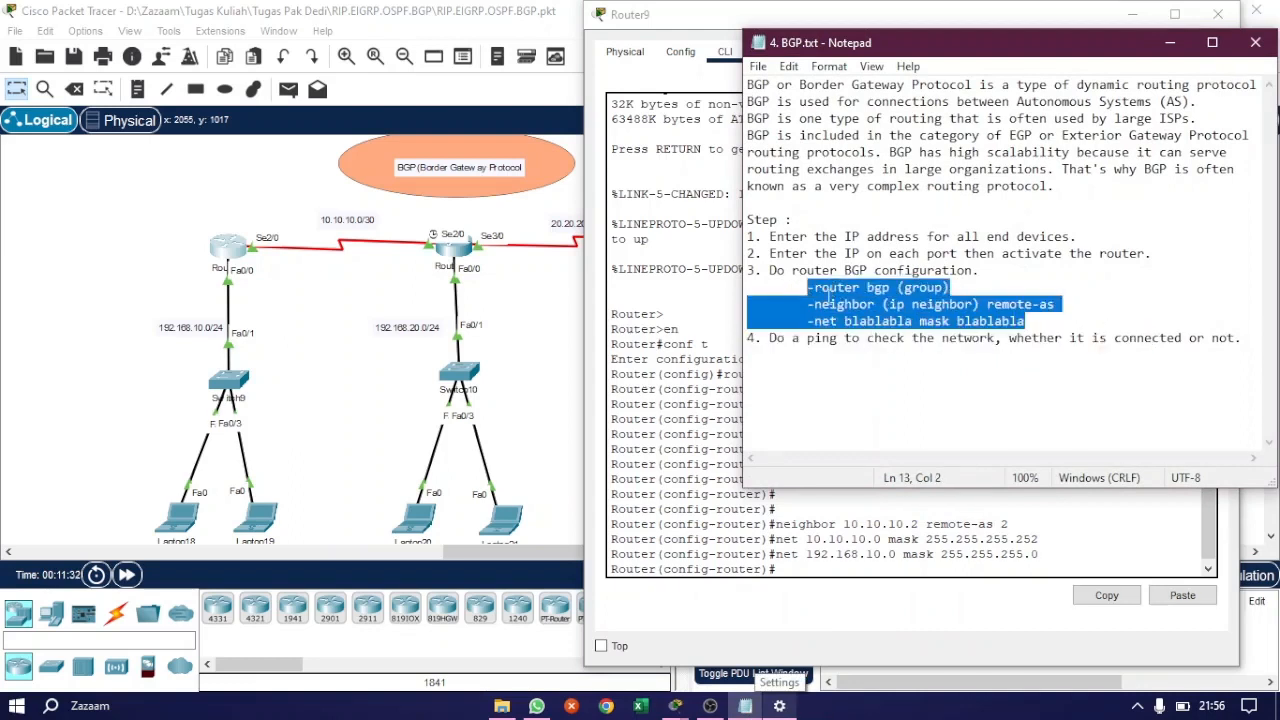
left_click(949, 380)
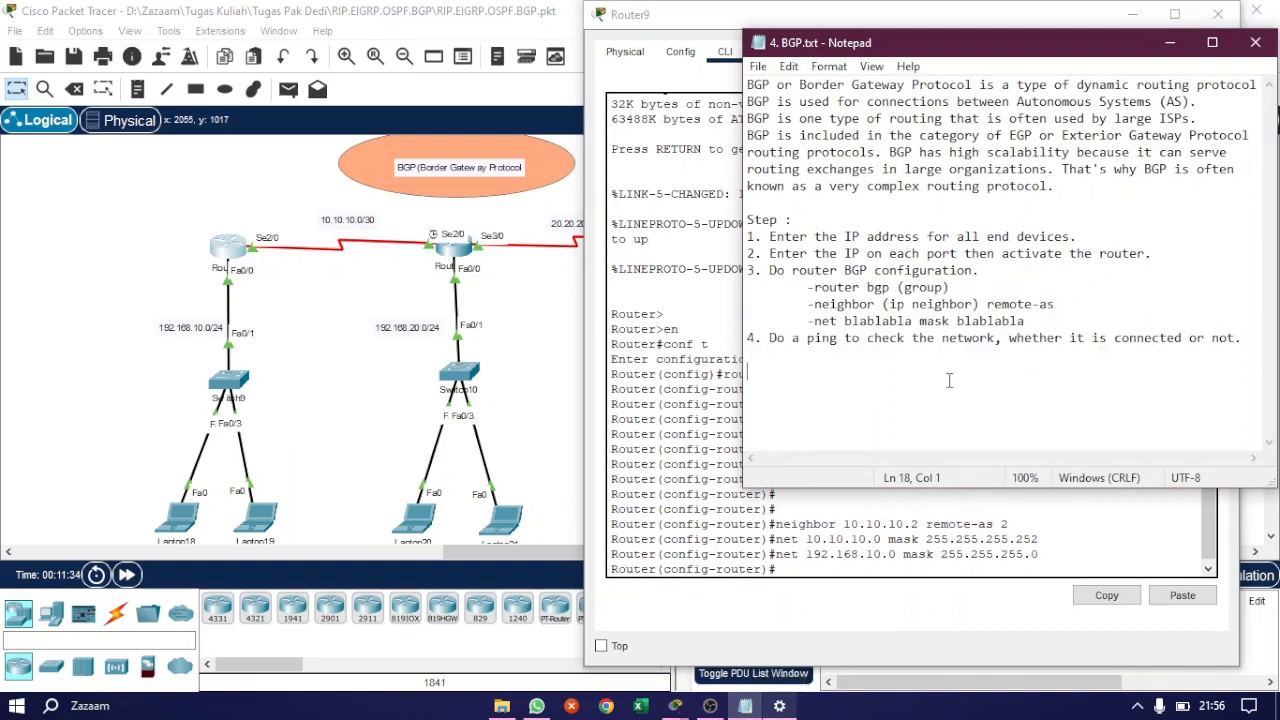
left_click(1170, 43)
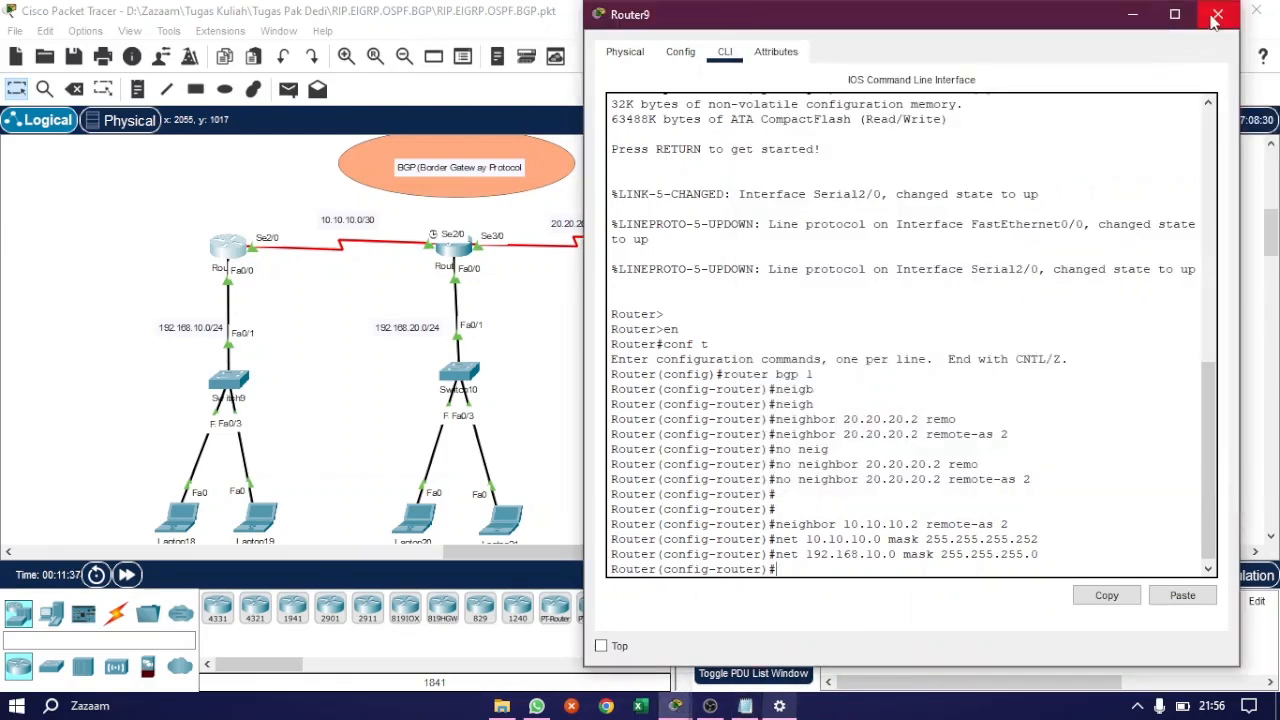
Step: Close Router9's window and open Router10's command line at its user prompt
left_click(1216, 17)
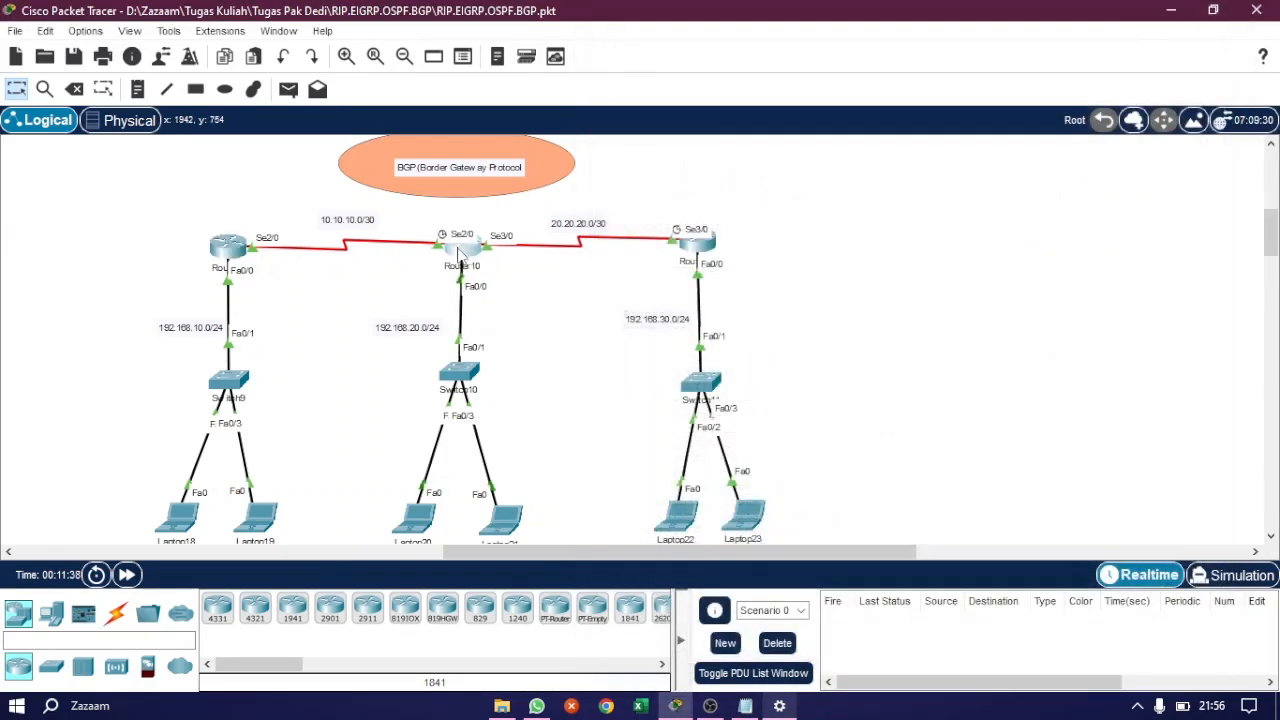
left_click_drag(458, 254, 454, 251)
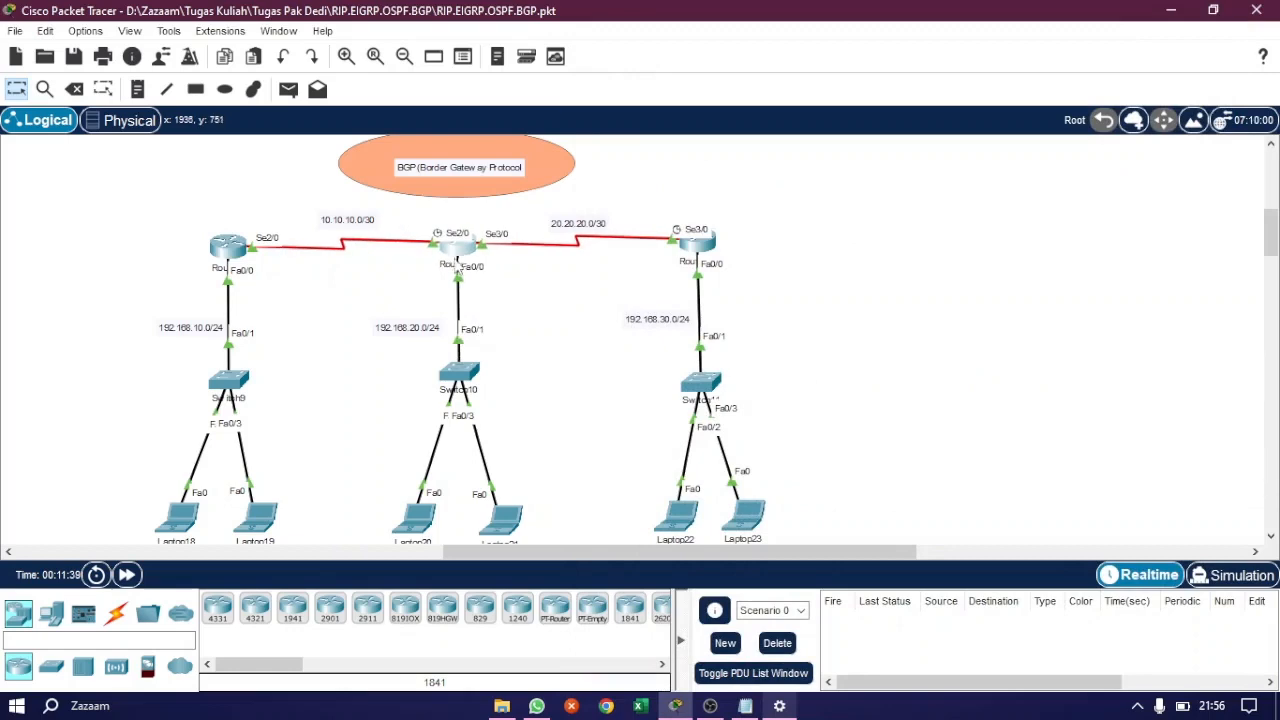
left_click(456, 256)
left_click(511, 76)
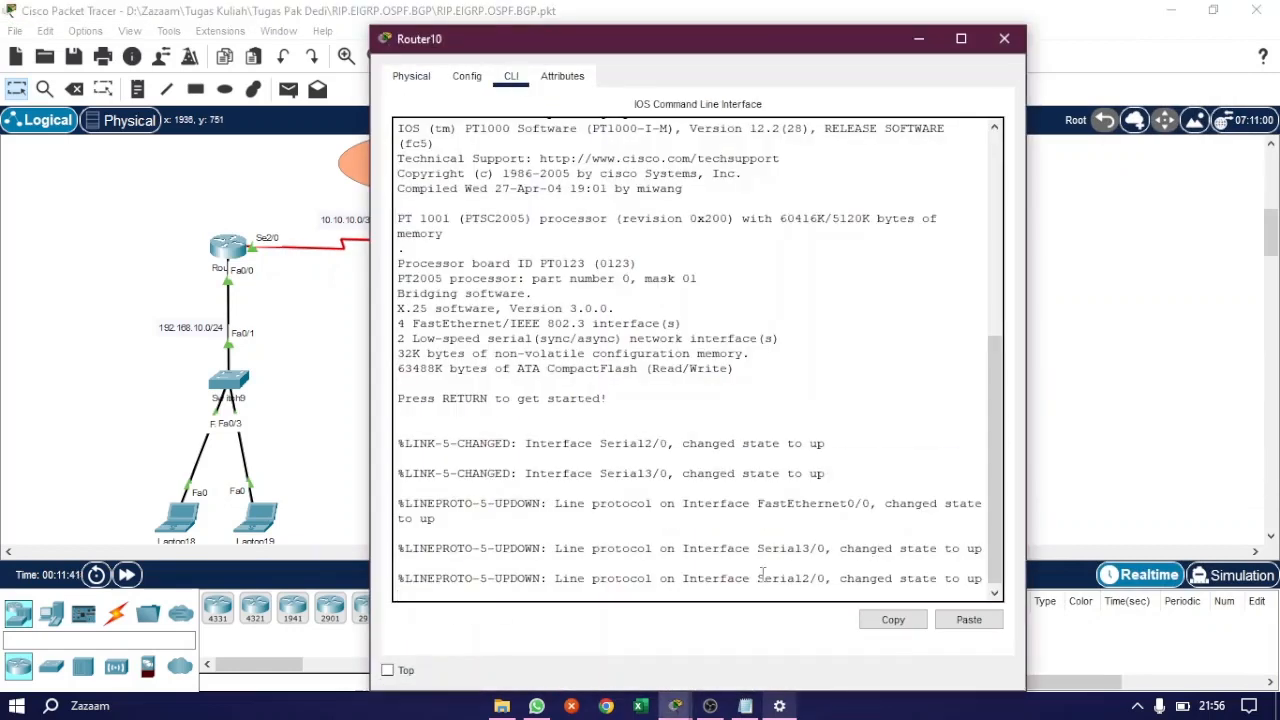
key("Return")
key("Return")
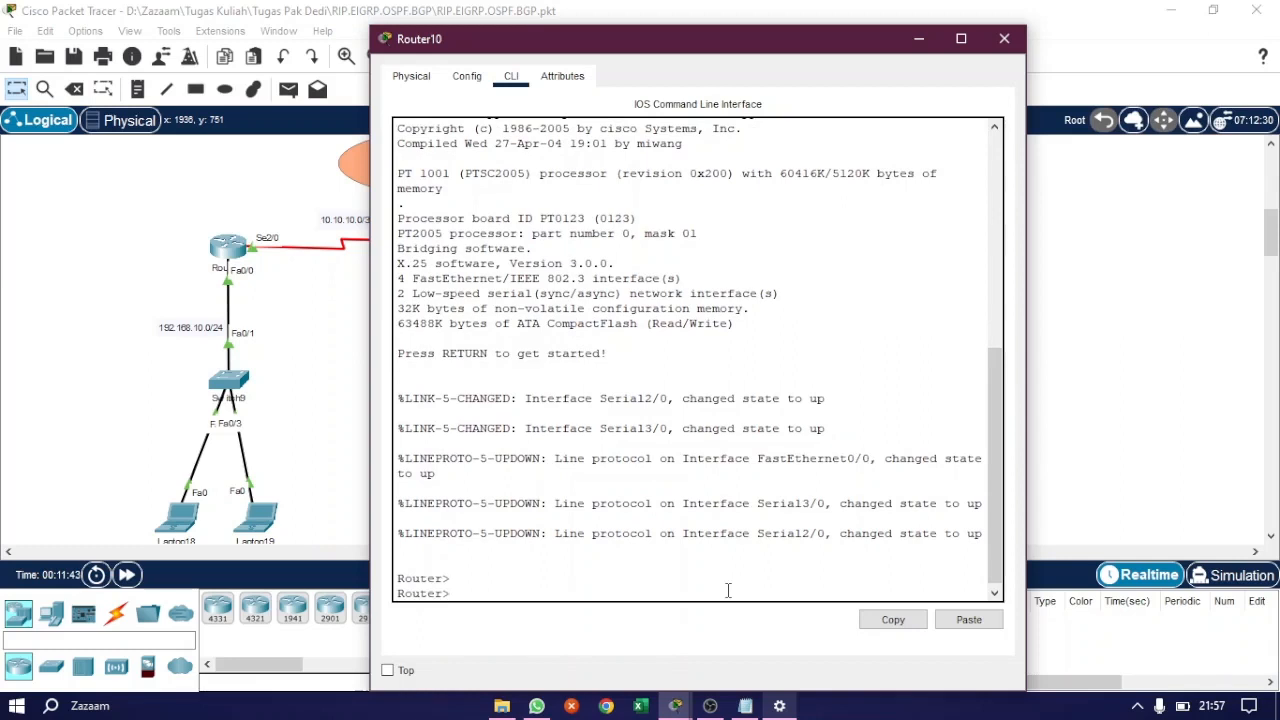
Step: Enter Router10's global configuration mode with en and conf t, and start BGP with router bgp 2
type("en")
key("Return")
type("conf")
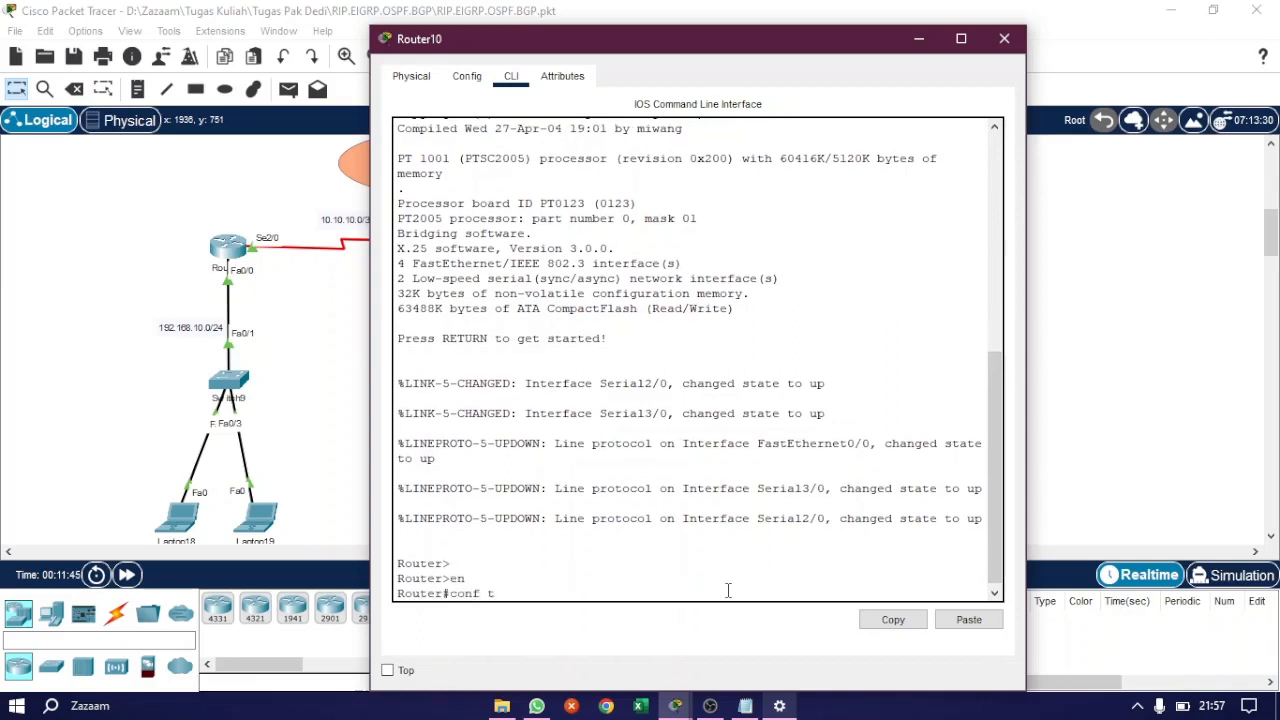
type(" t")
key("Return")
type("router")
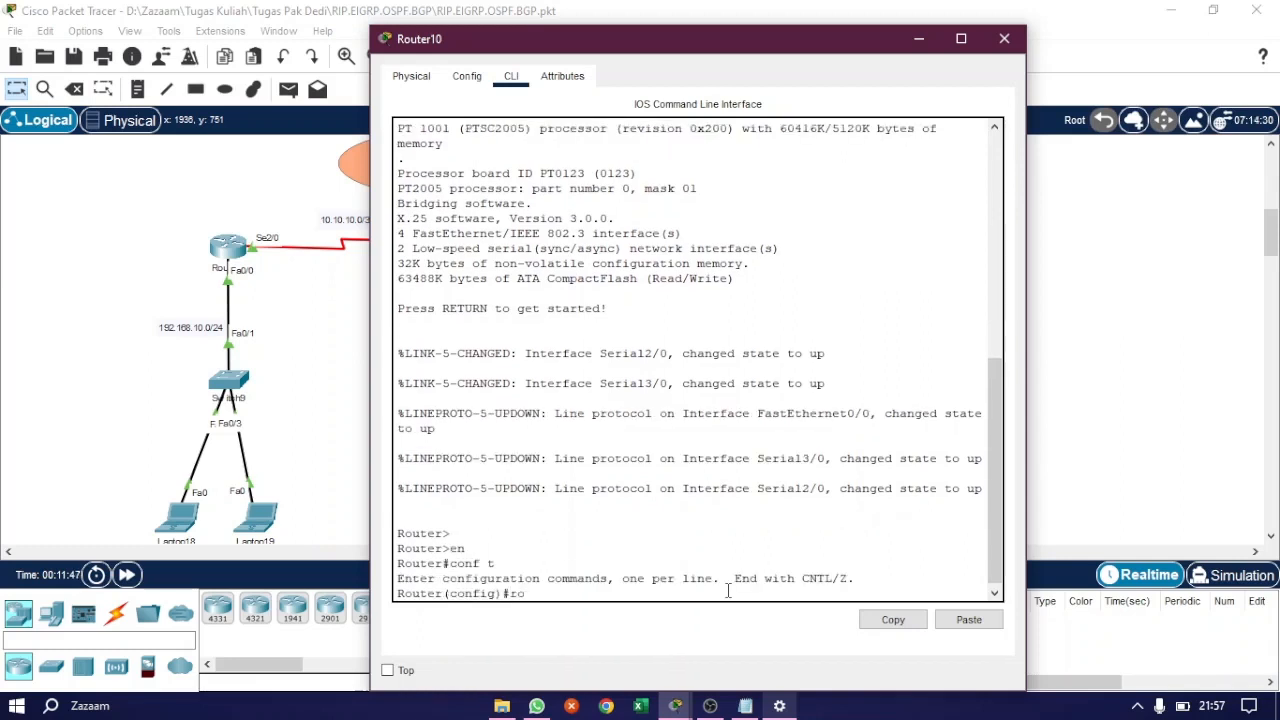
type(" bgp 2")
key("Return")
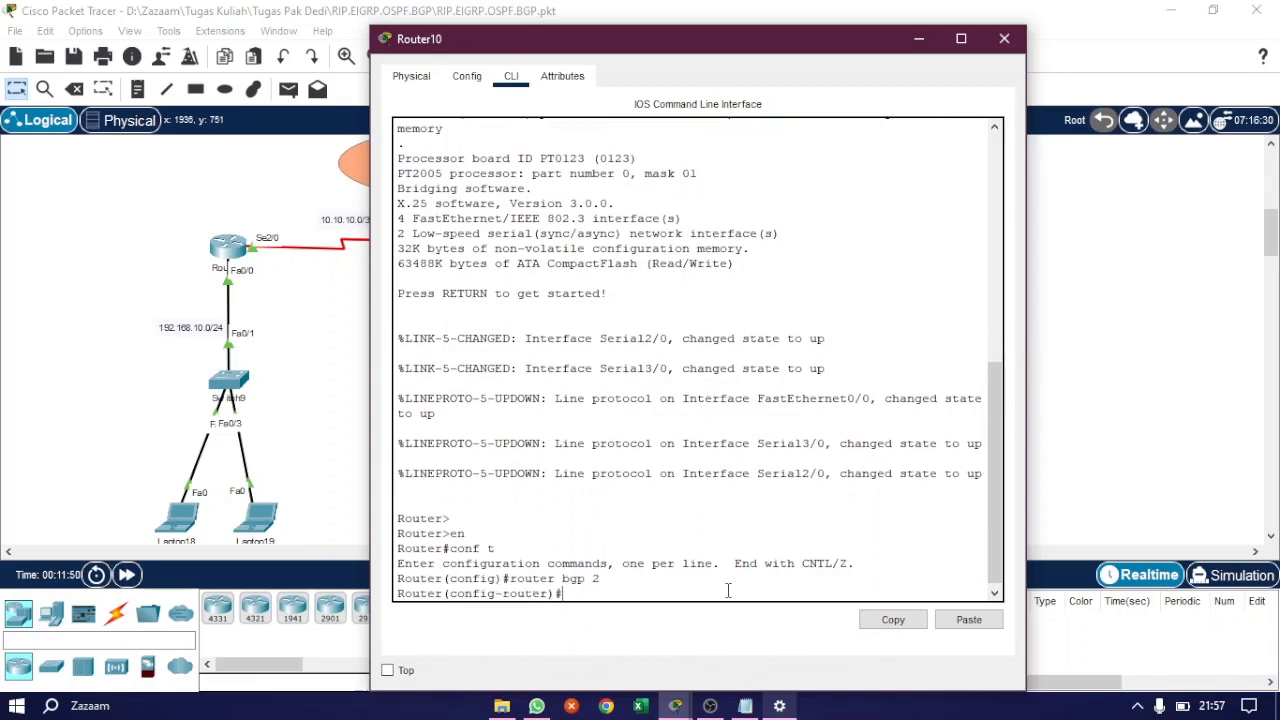
Step: Add BGP neighbor 10.10.10.1 with remote-as 1 on Router10, keeping the 10.10.10.0/30 link in view
type("neigh")
key("Tab")
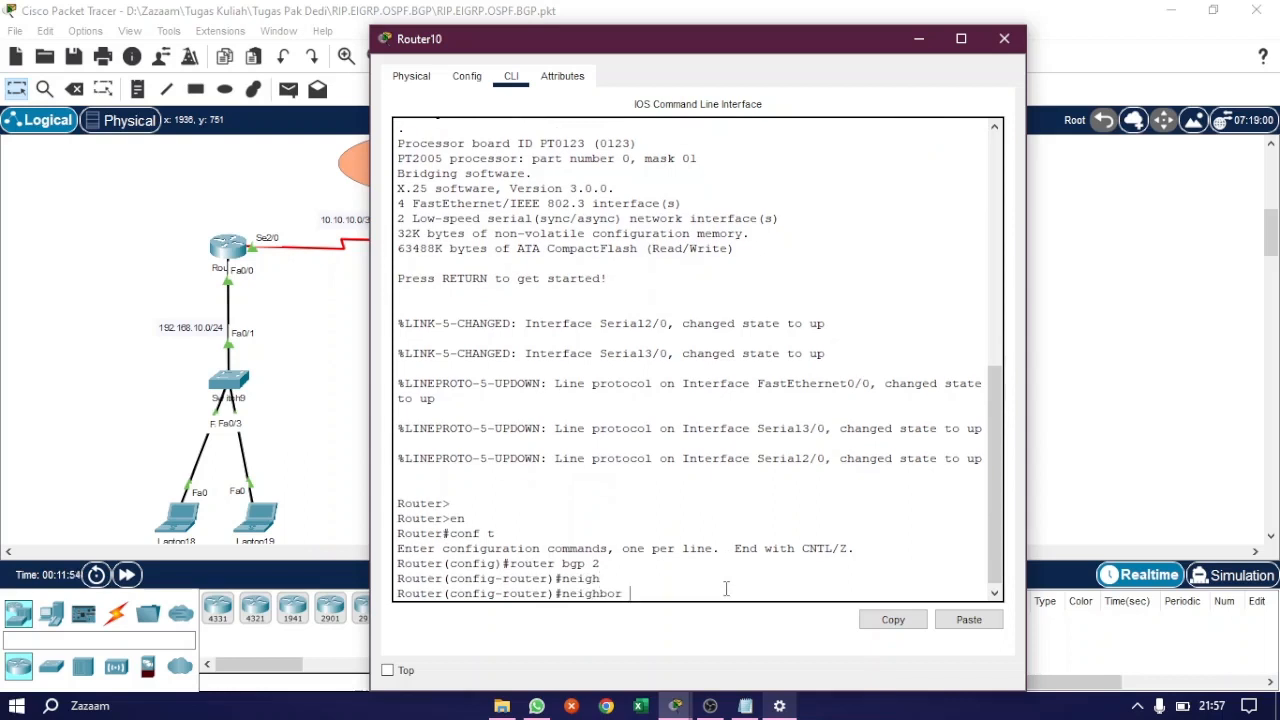
type("1")
left_click_drag(713, 40, 836, 40)
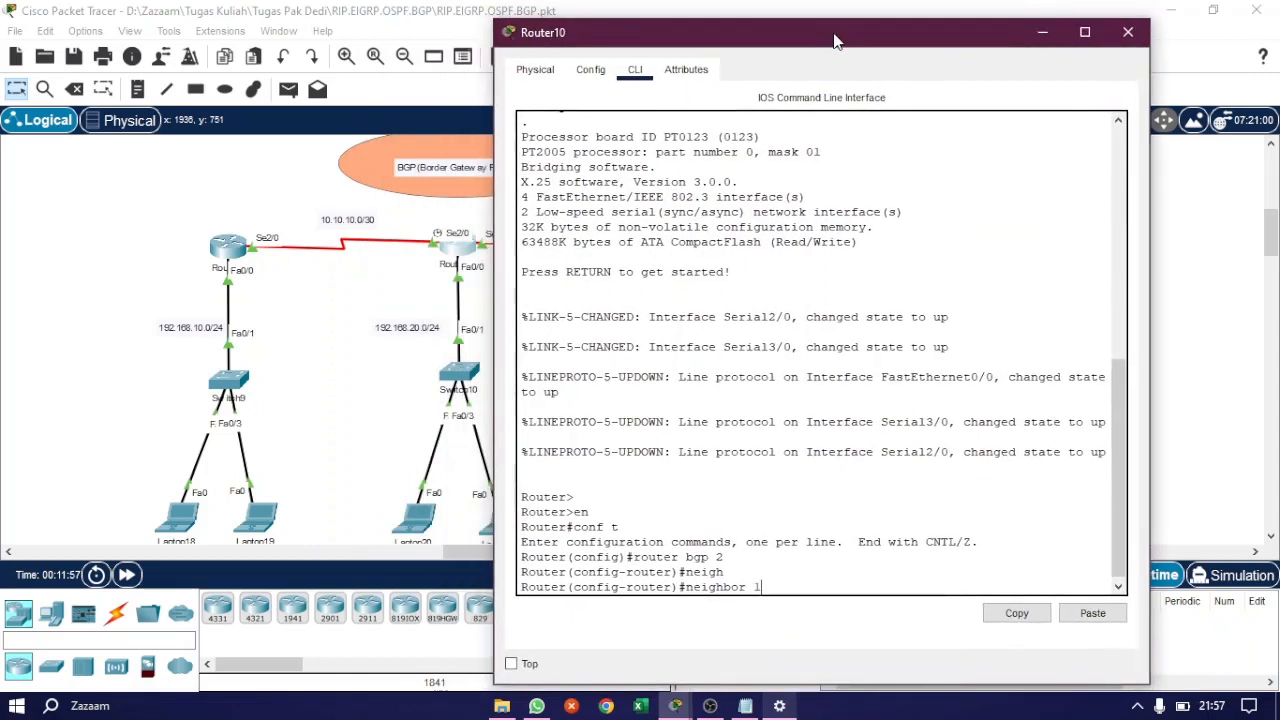
type("0.10.10")
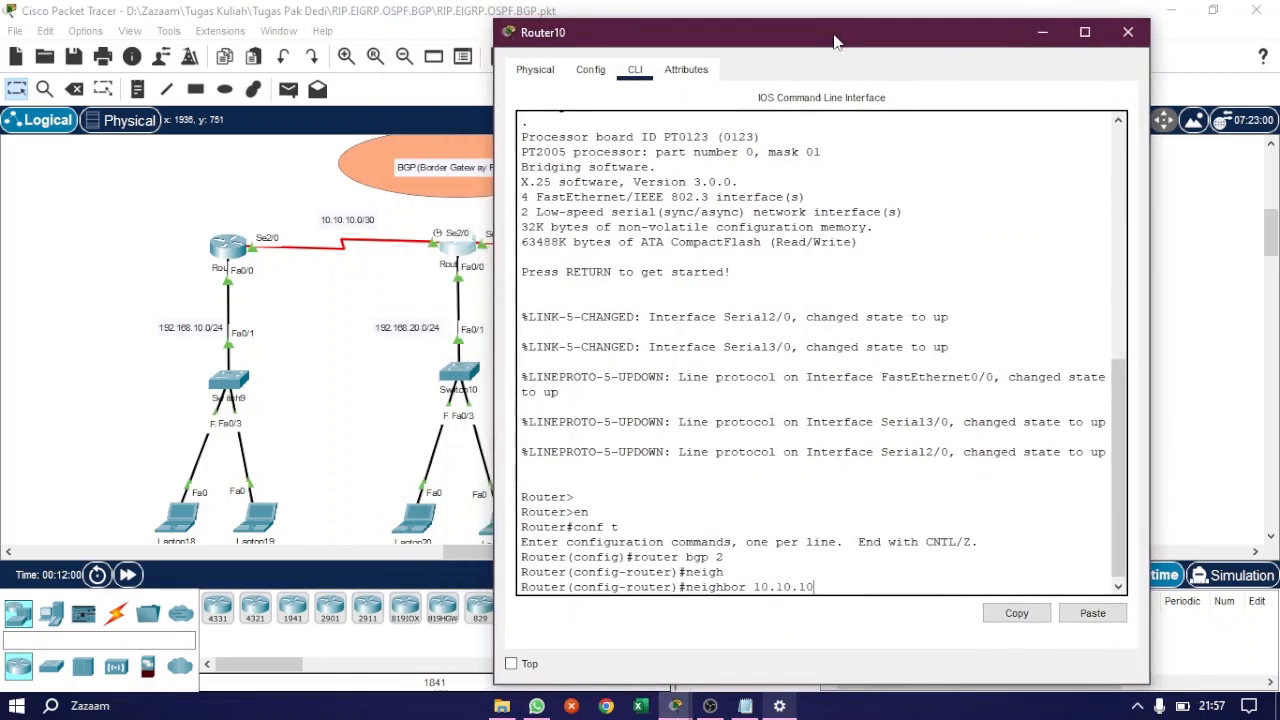
type(".1")
type(" rem")
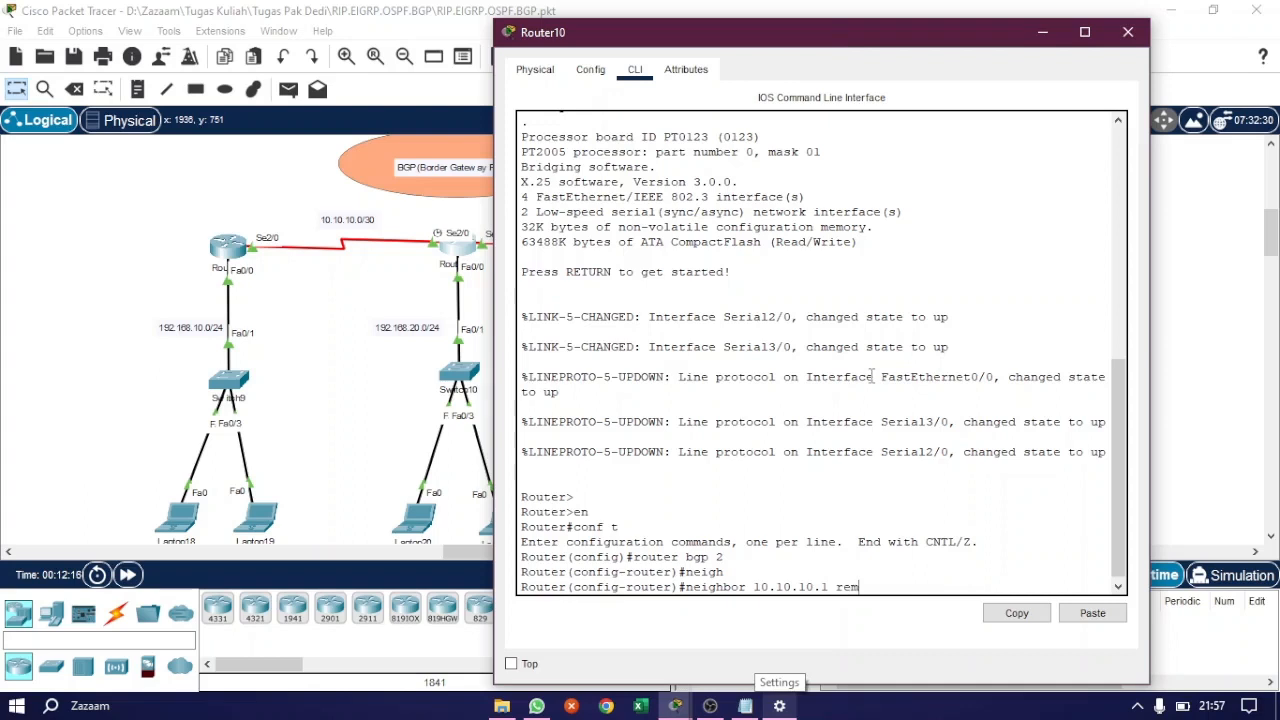
key("Tab")
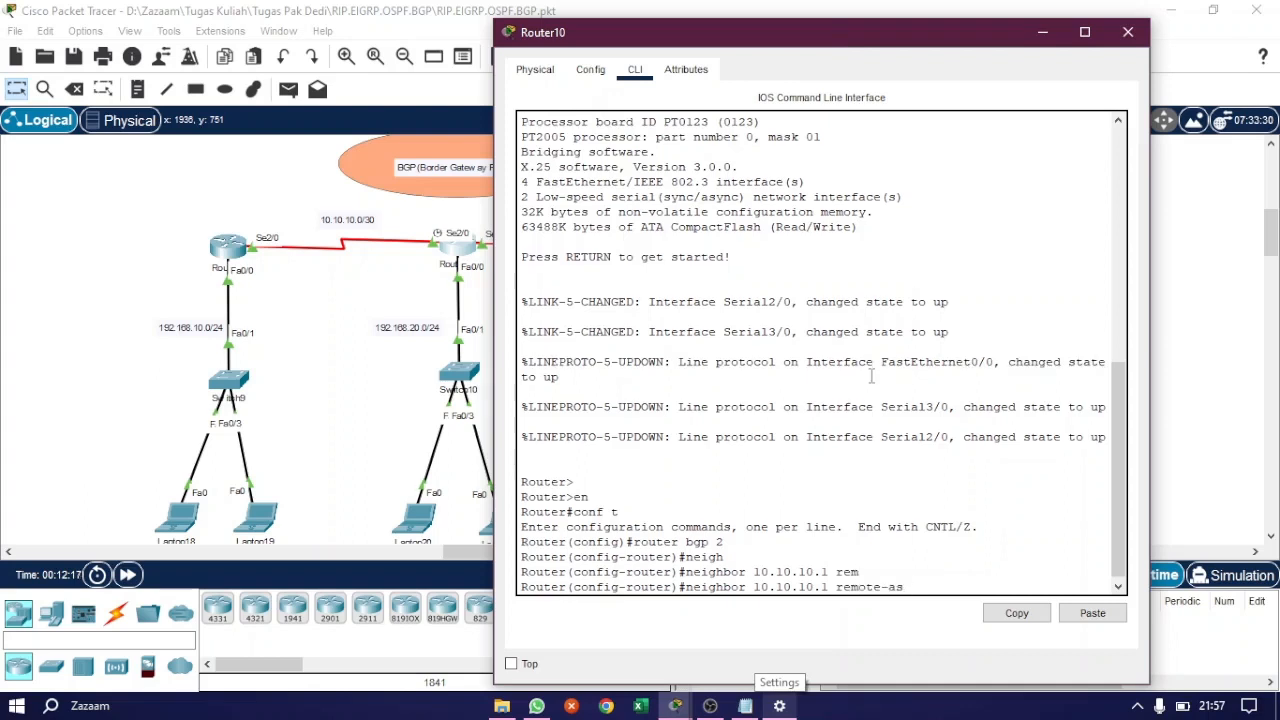
type("1")
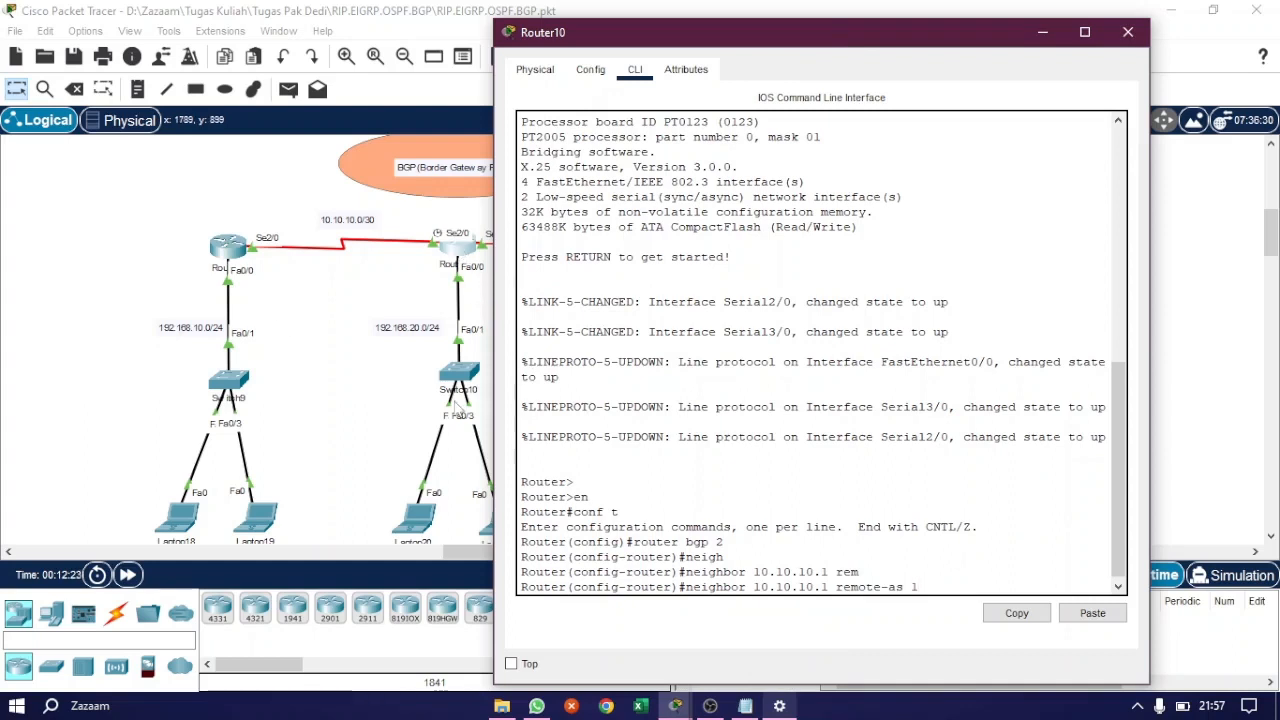
key("Return")
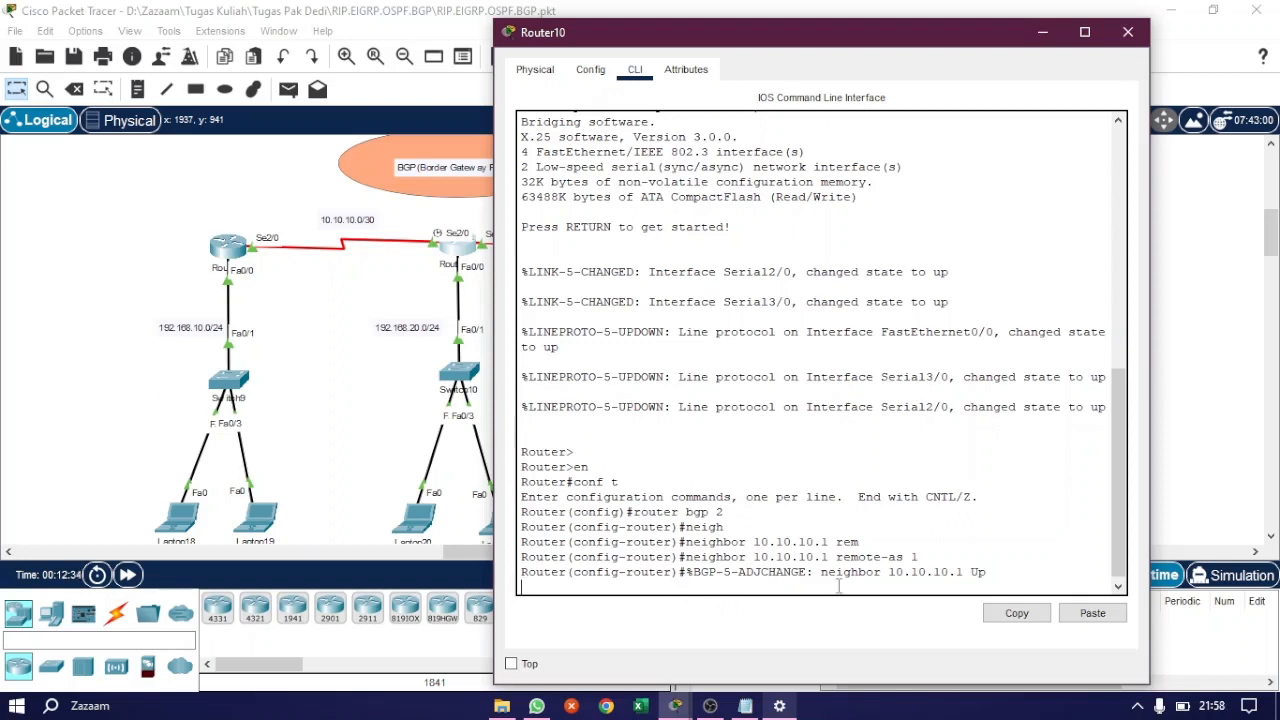
key("Return")
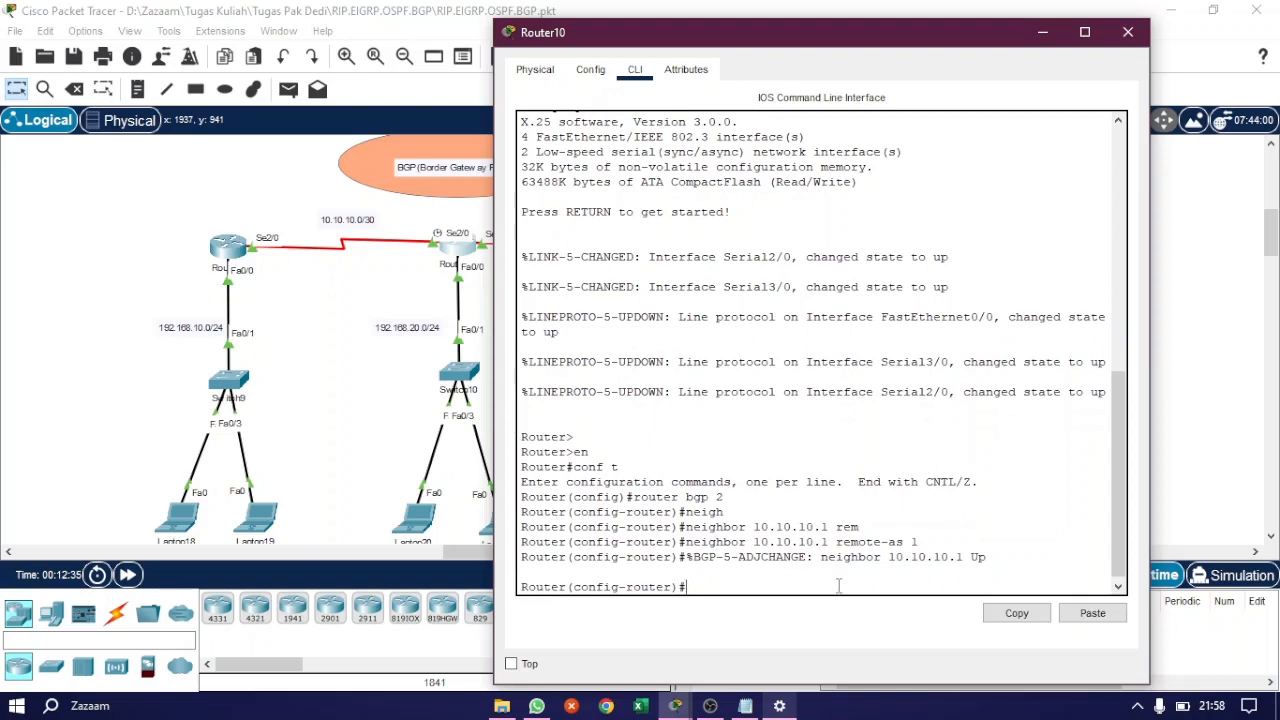
Step: Advertise the serial network in Router10's BGP process with net 10.10.10.0 mask 255.255.255.252
type("net")
type(" 10.10.10")
type(".0 25")
key("BackSpace")
key("BackSpace")
type("mask")
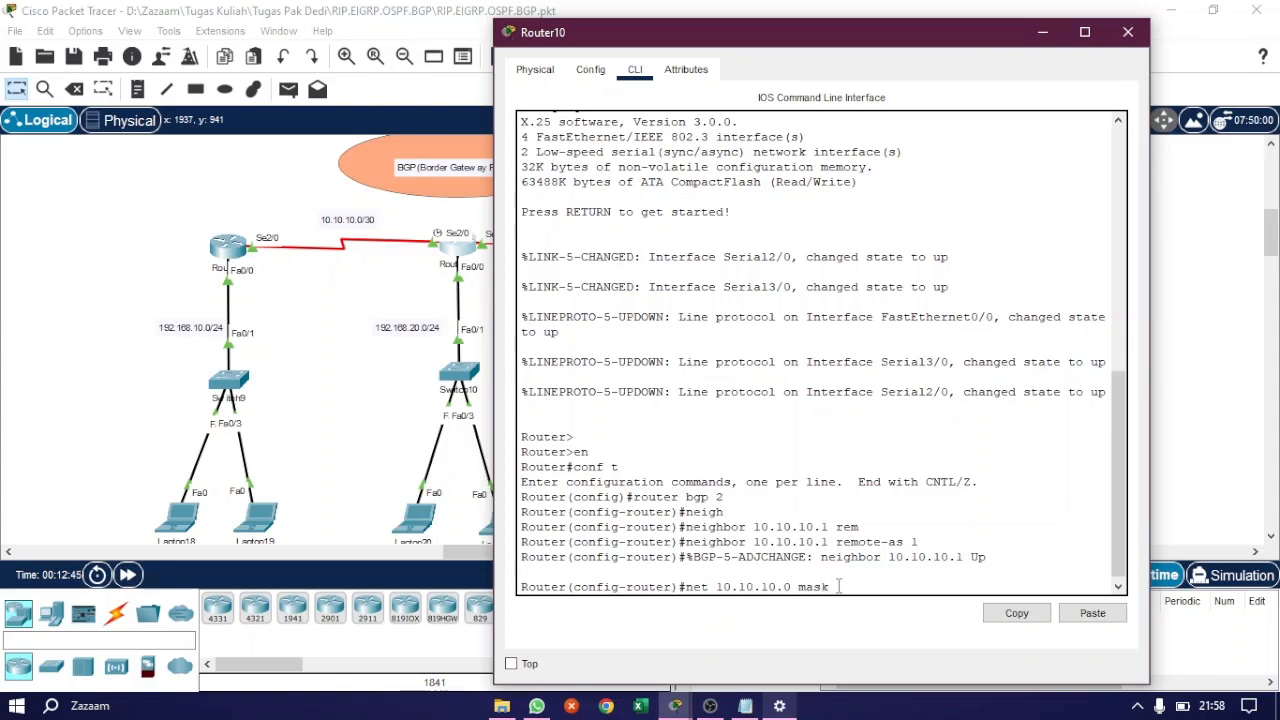
type(" 255.255.255.252")
key("Return")
Step: Advertise Router10's LAN in its BGP process with net 192.168.20.0 mask 255.255.255.0
type("net")
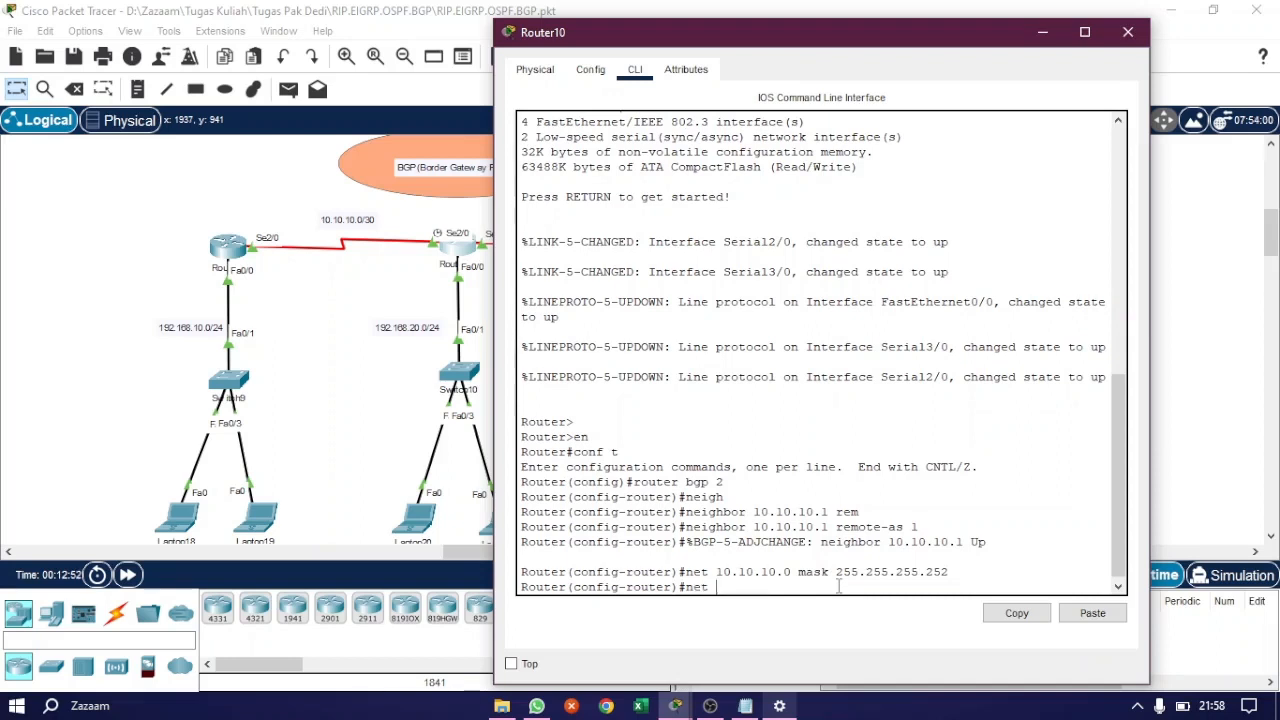
type(" 192.168.20.0 mask 255.25")
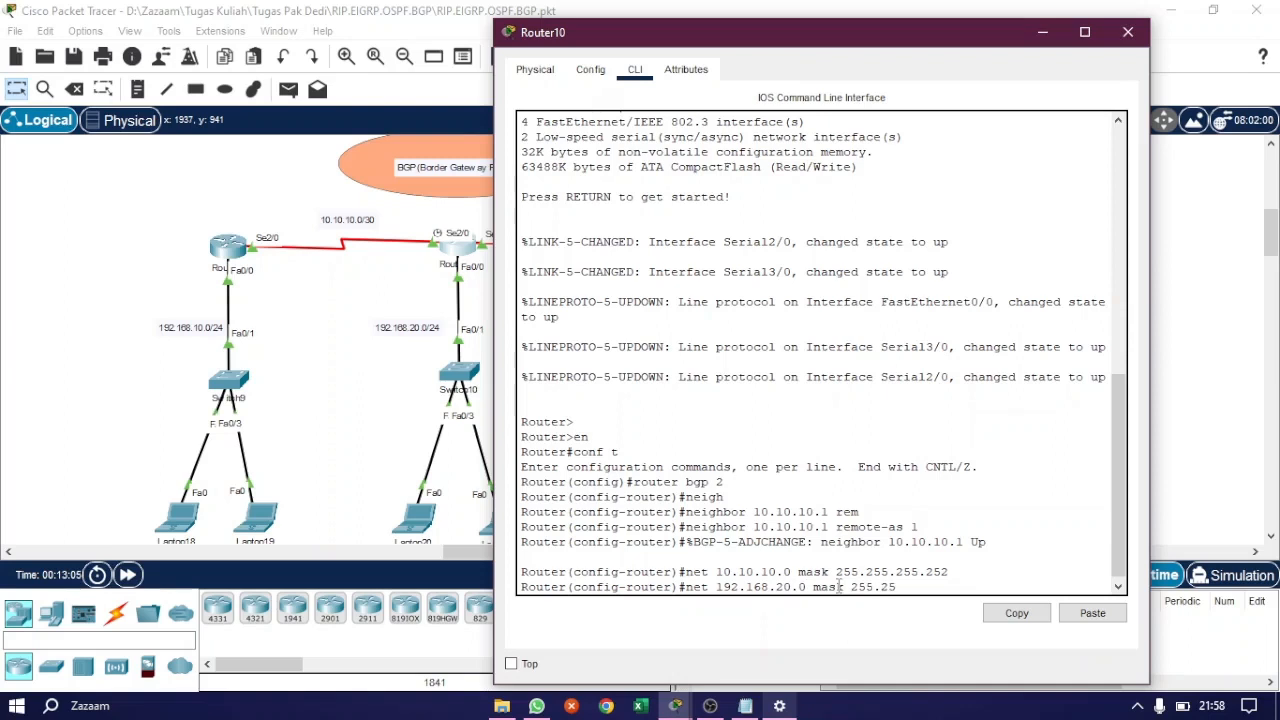
type("5.255.0")
key("Return")
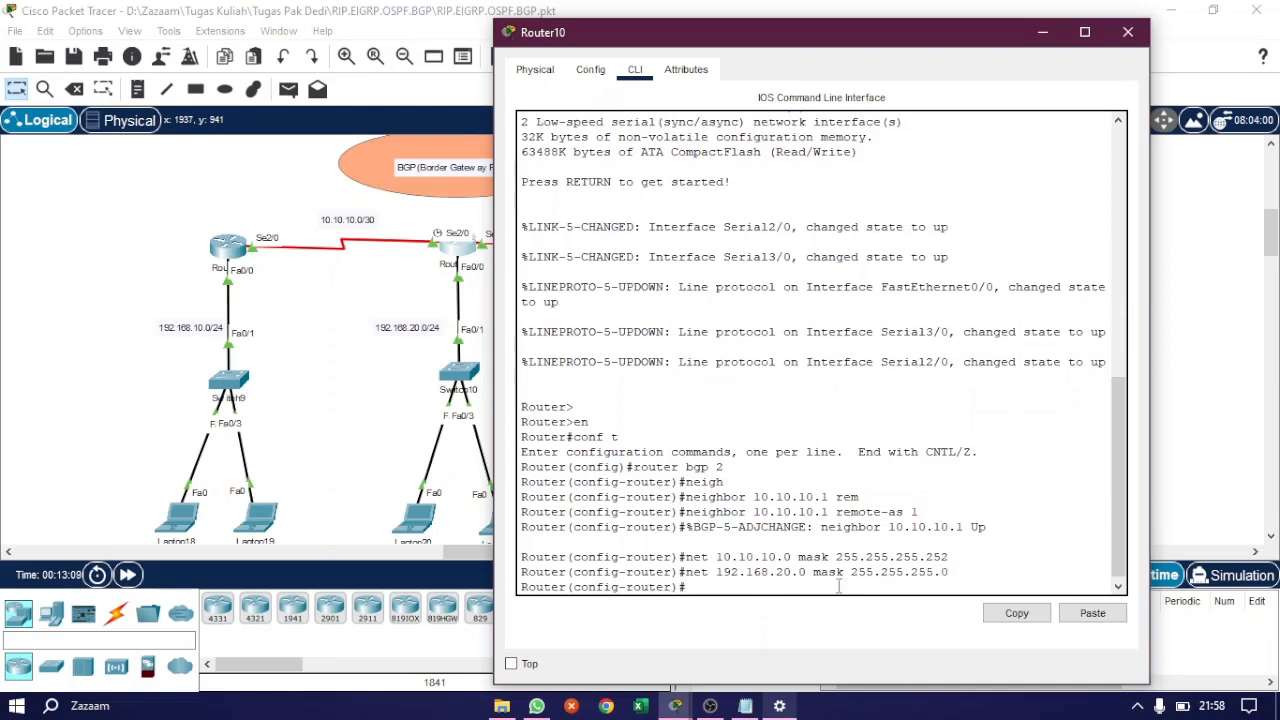
key("Return")
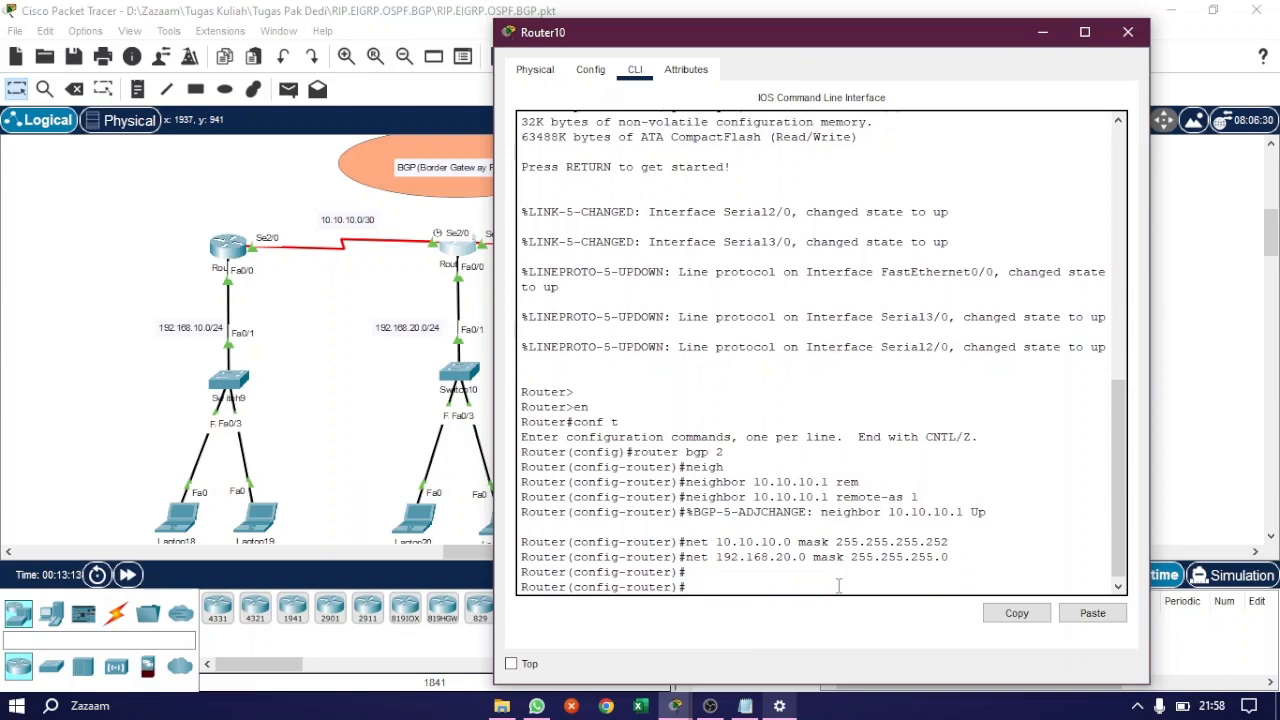
Step: Leave Router10's BGP configuration with ex and re-enter it with router bgp 2
left_click_drag(869, 38, 1080, 40)
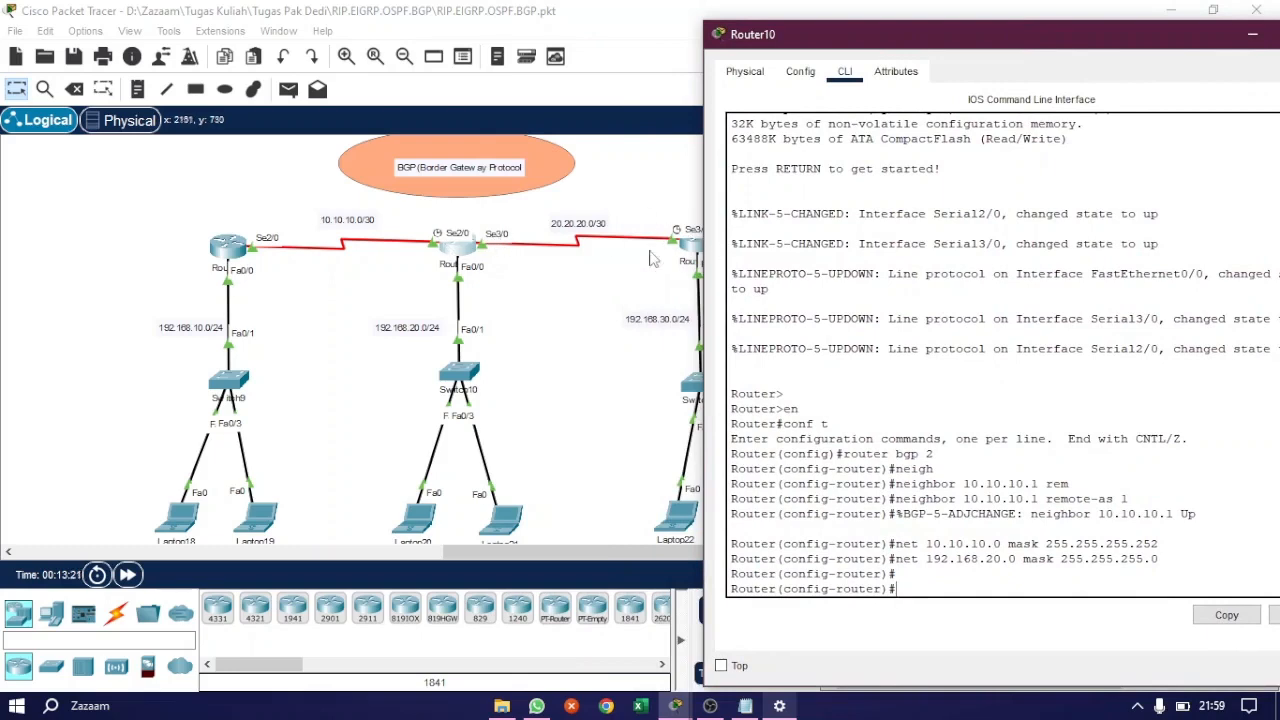
left_click_drag(887, 42, 645, 37)
type("ex")
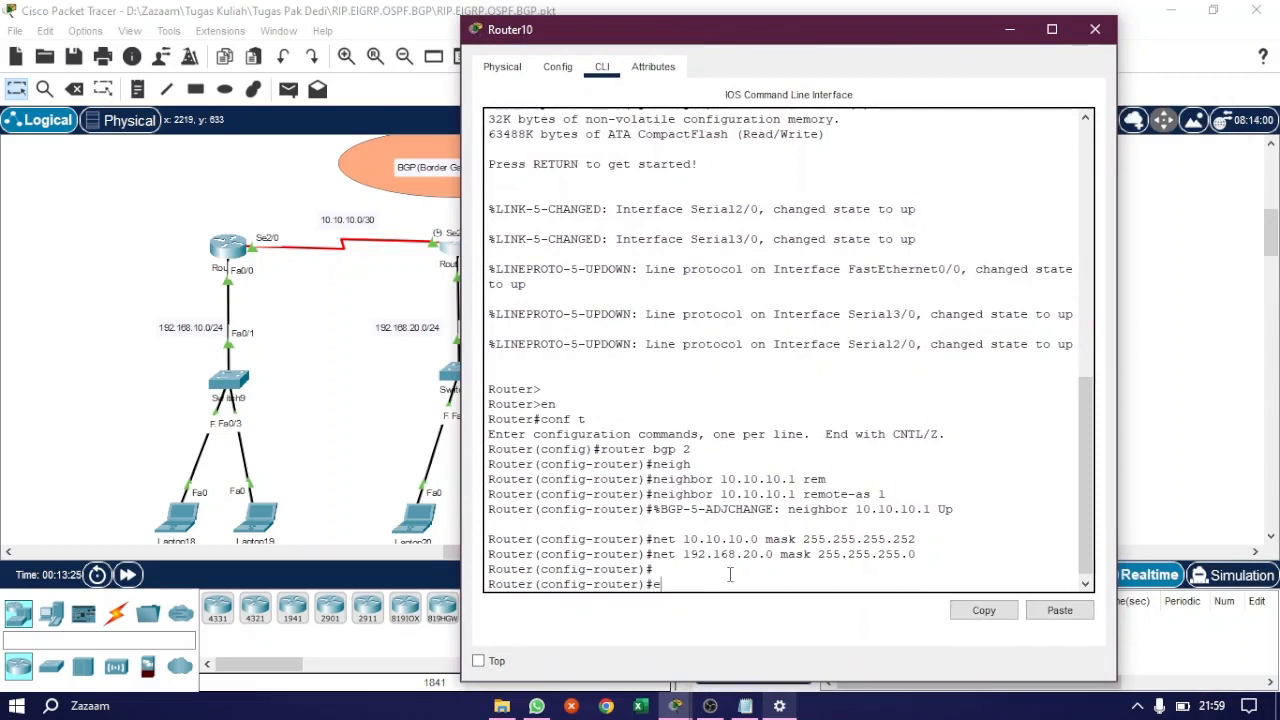
key("Return")
type("router")
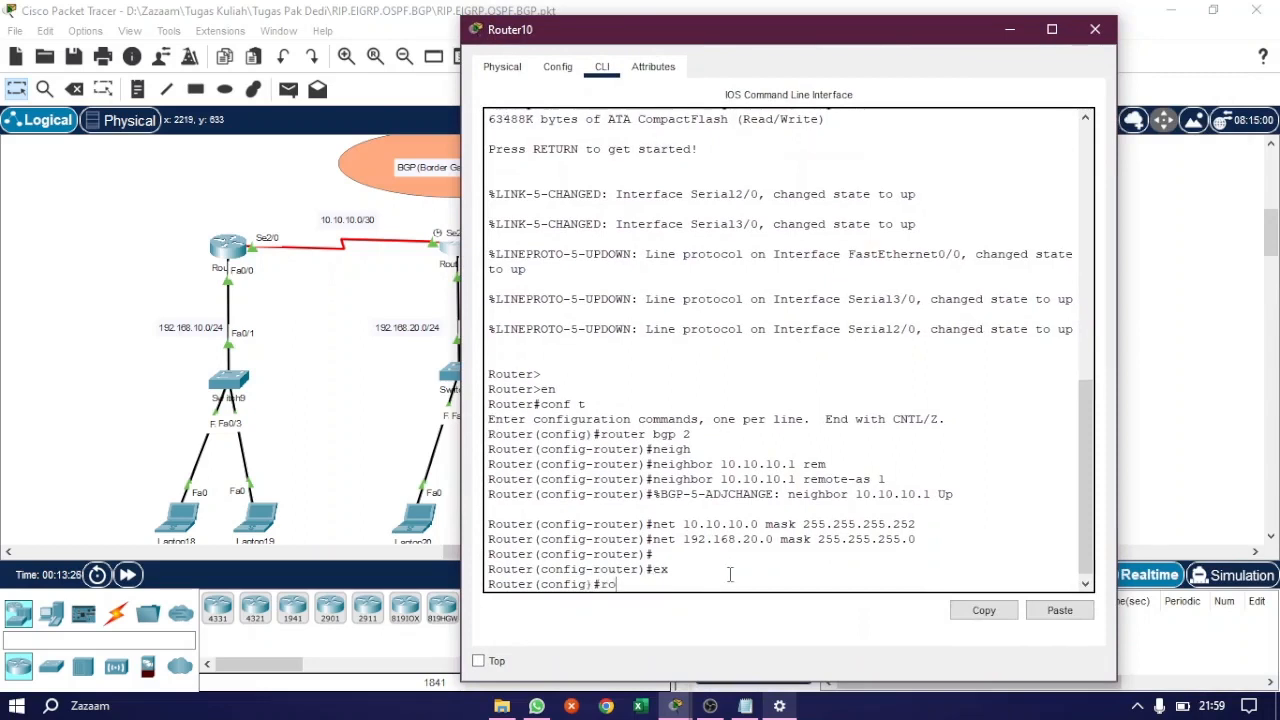
type(" bgp 2")
key("Return")
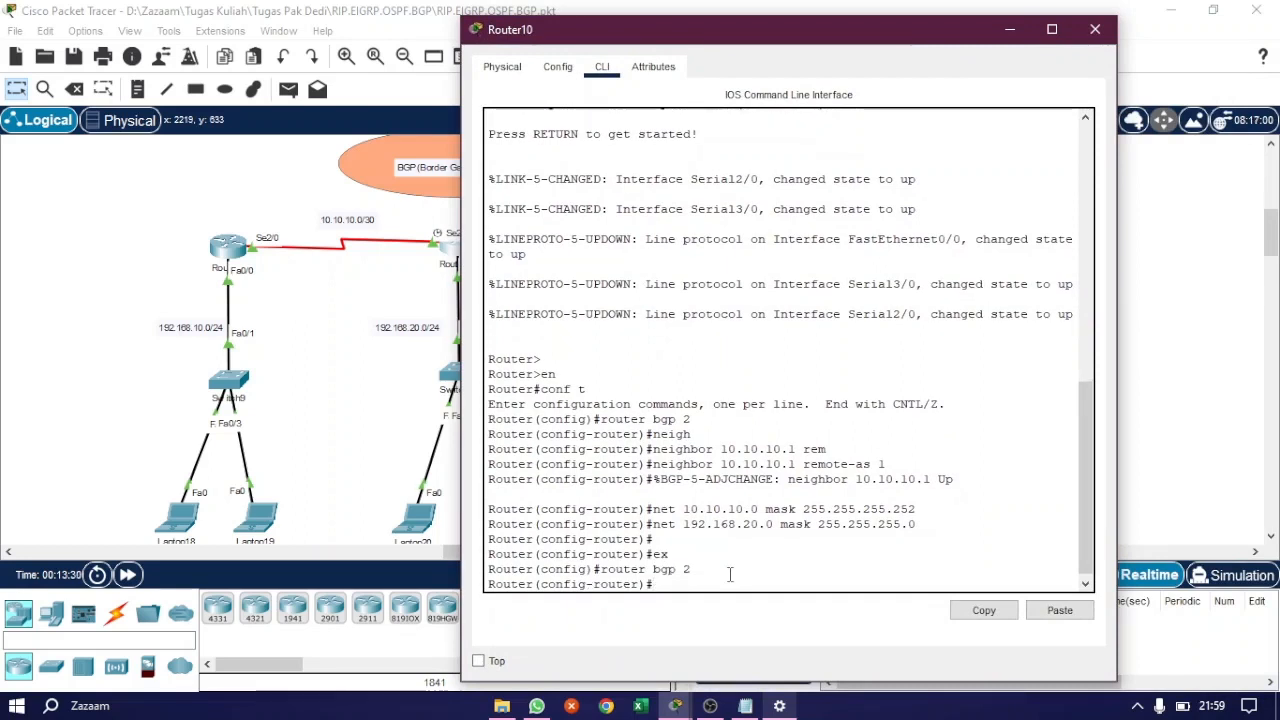
Step: Add BGP neighbor 20.20.20.2 with remote-as 3 on Router10, checking the third router in the topology
type("neig")
key("Tab")
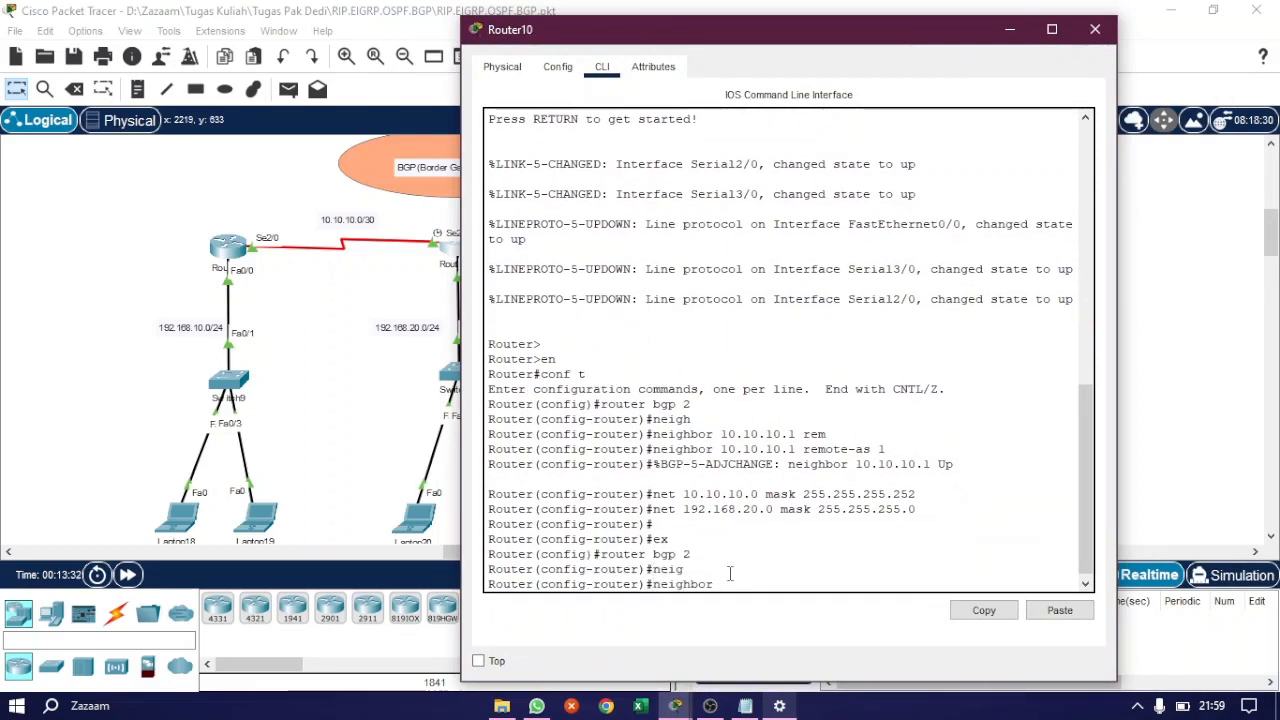
type("20.20.20.2 rem")
key("Tab")
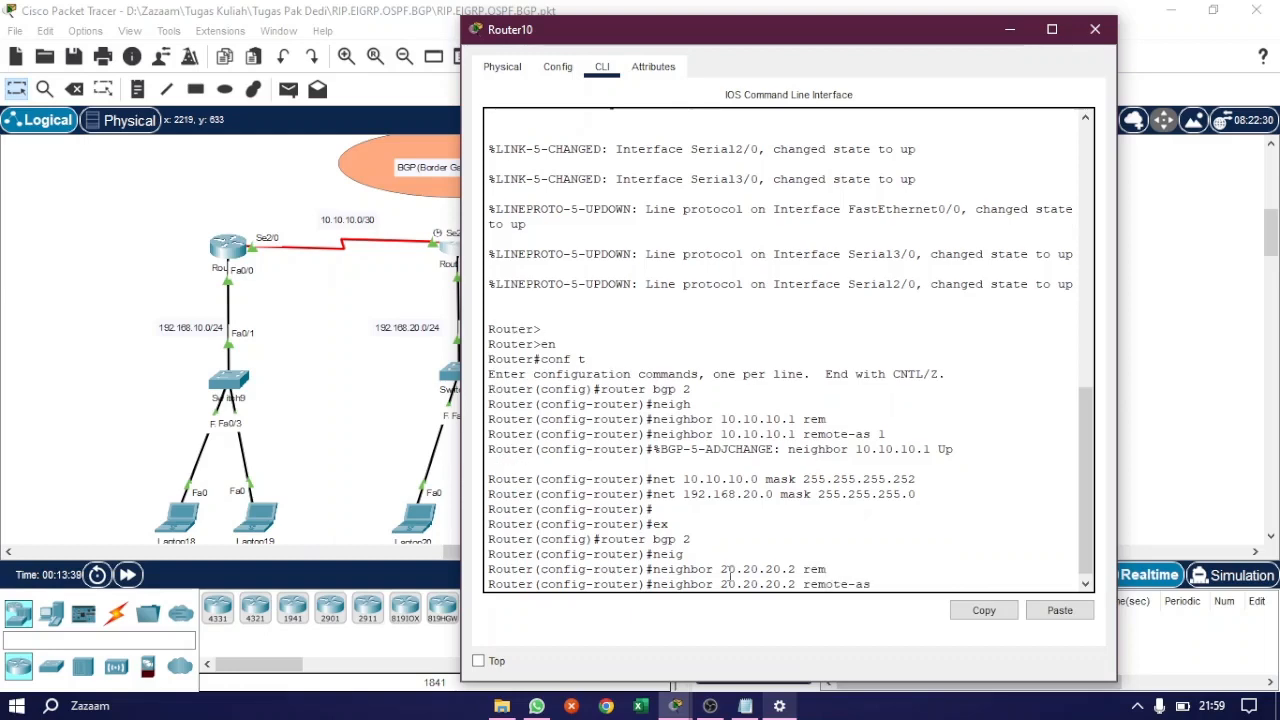
type("3")
left_click_drag(764, 46, 282, 57)
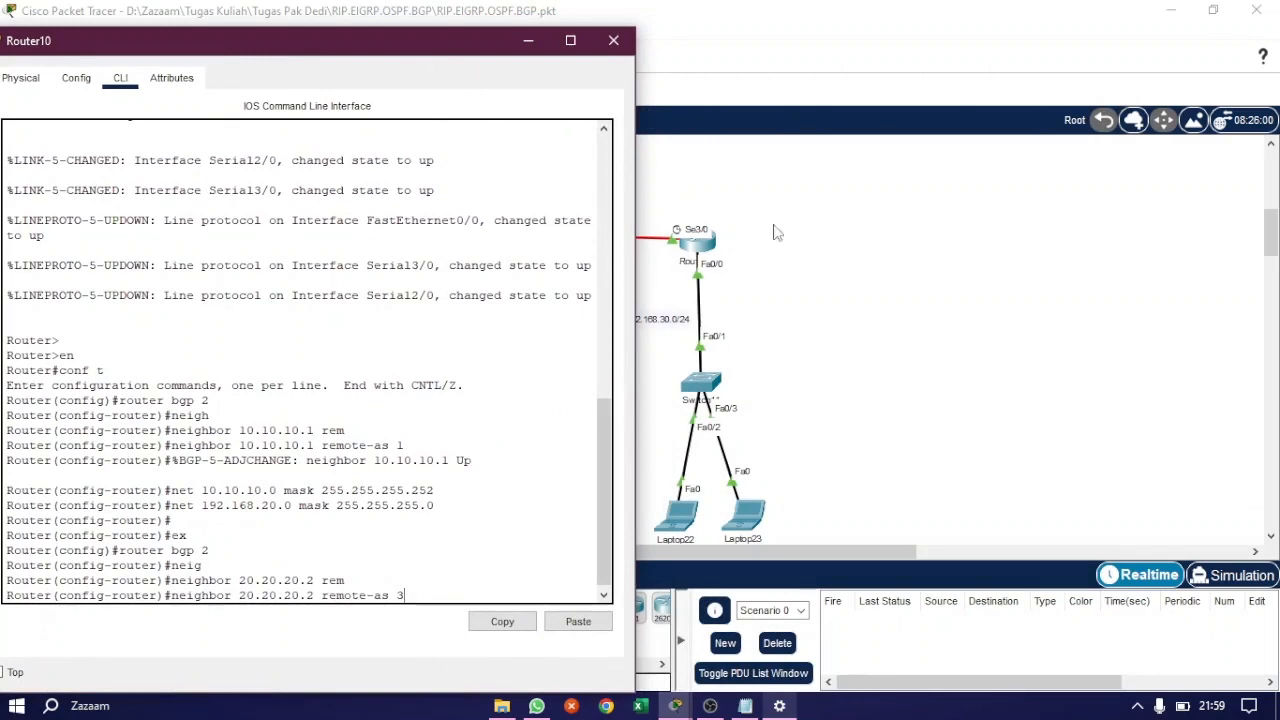
left_click_drag(345, 52, 935, 41)
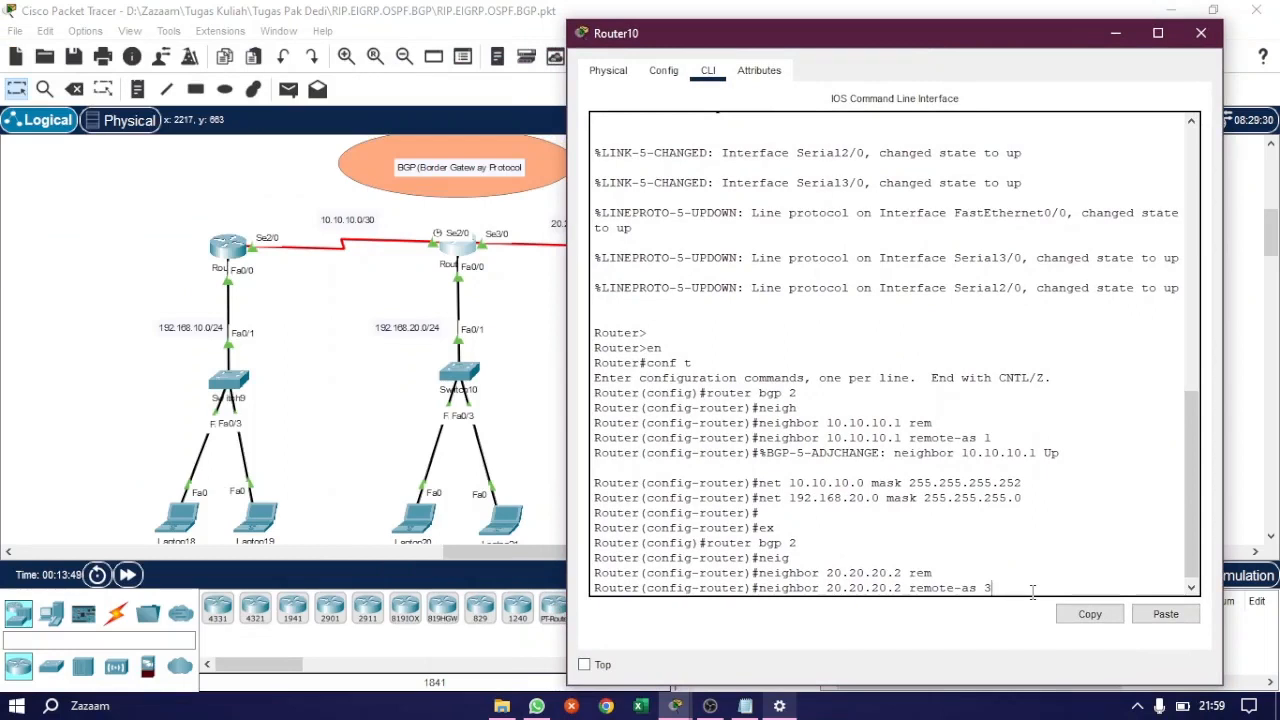
key("Return")
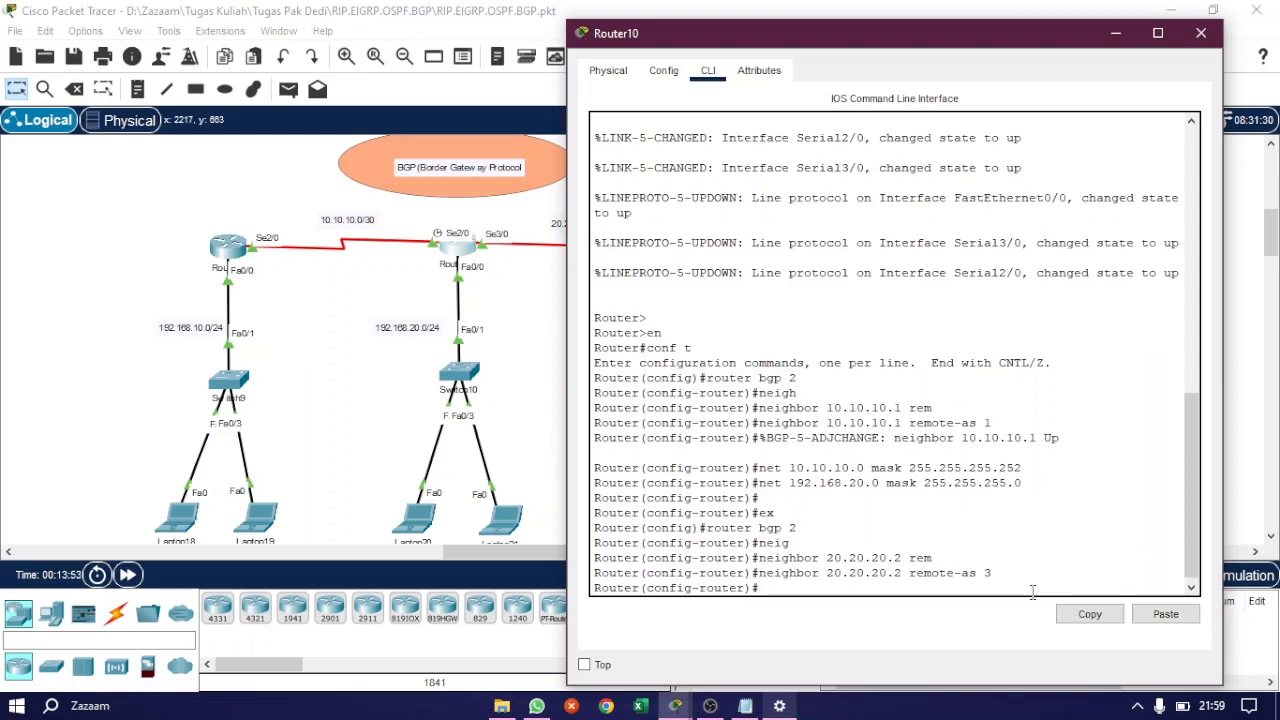
Step: Advertise the second serial network on Router10 with net 20.20.20.0 mask 255.255.255.252, and close the router's window
type("net 20.20.20.0 mask 2")
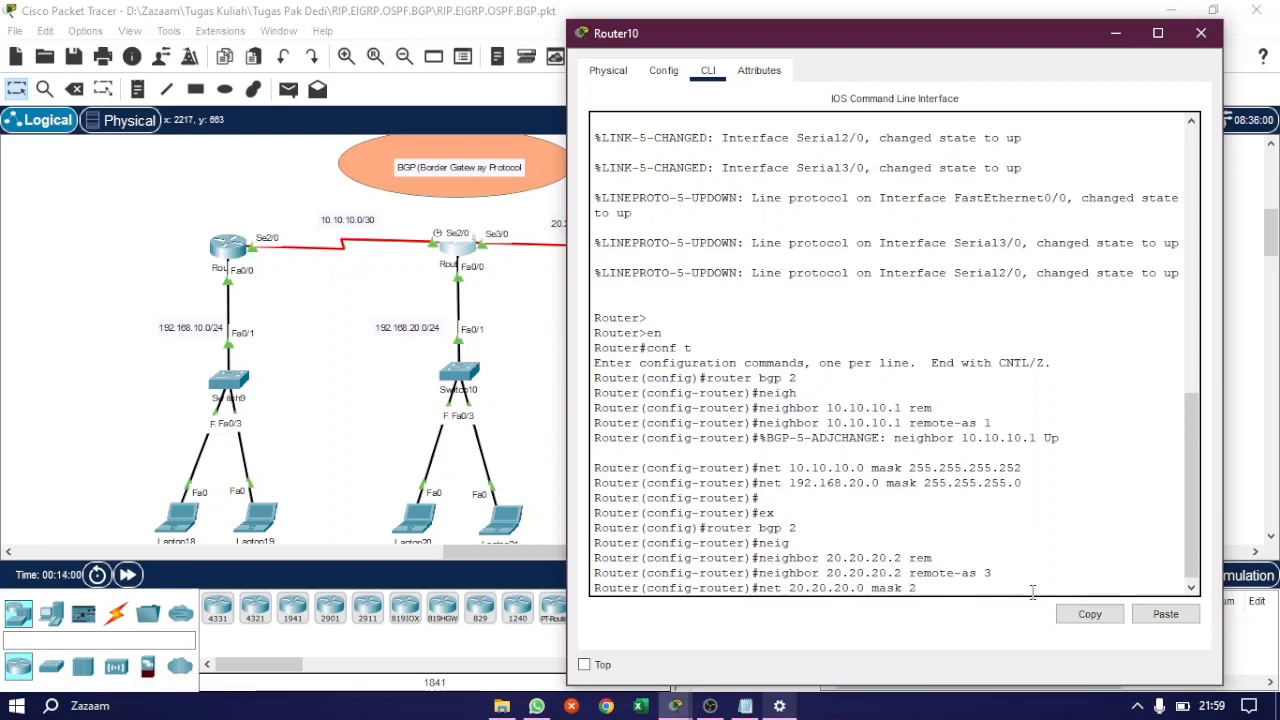
type("55.255.255")
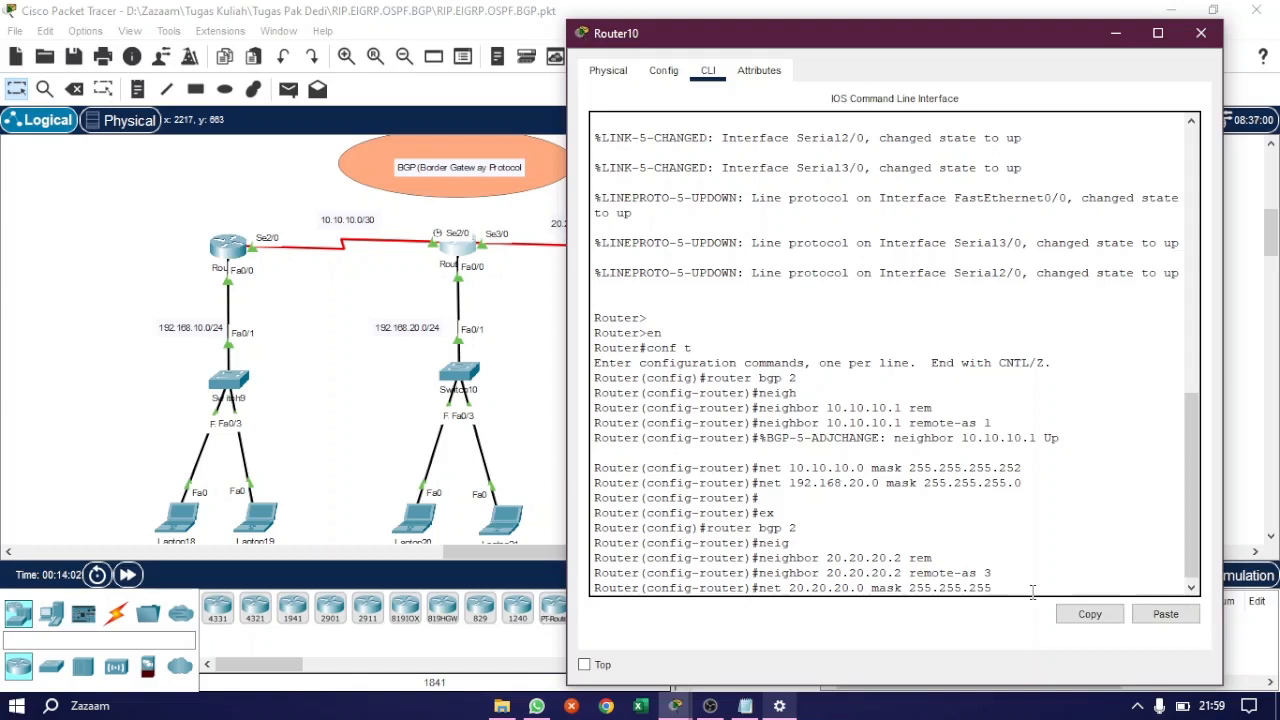
type(".252")
key("Return")
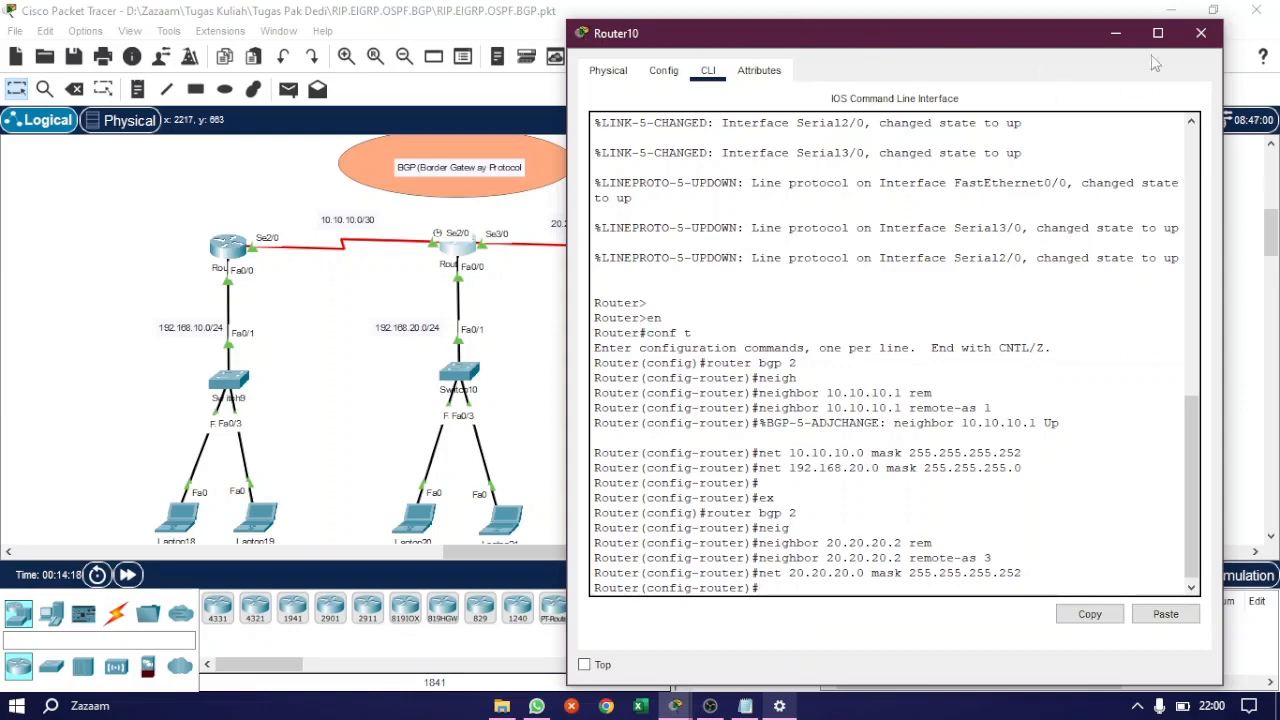
left_click(1201, 33)
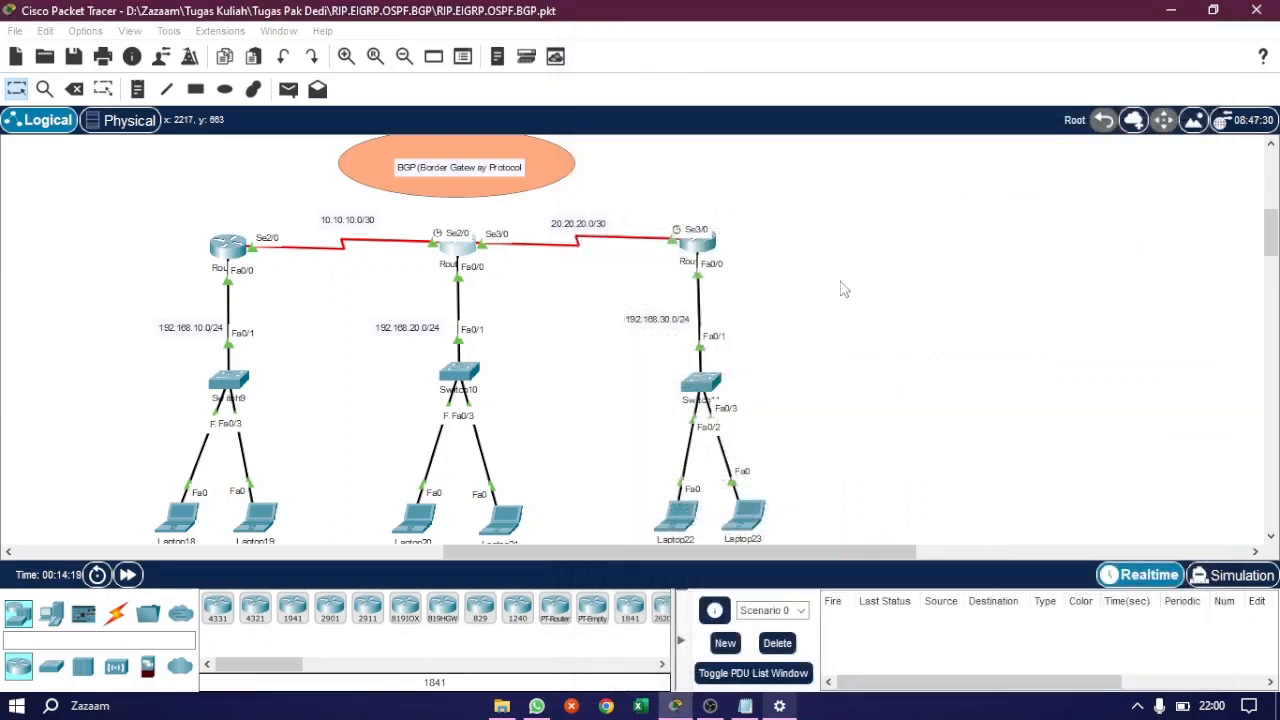
Step: Open Router11's command line and place its window beside the BGP topology so the link addresses stay in view
left_click(697, 246)
left_click(511, 76)
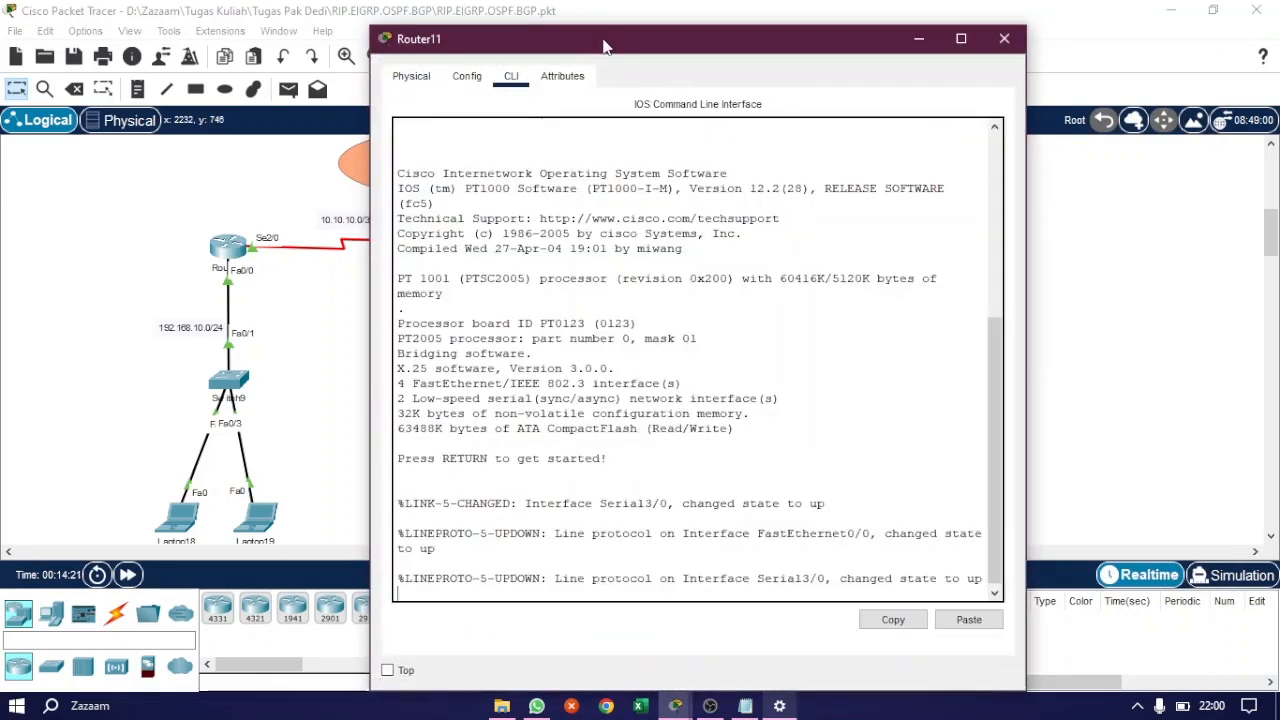
left_click_drag(604, 46, 834, 26)
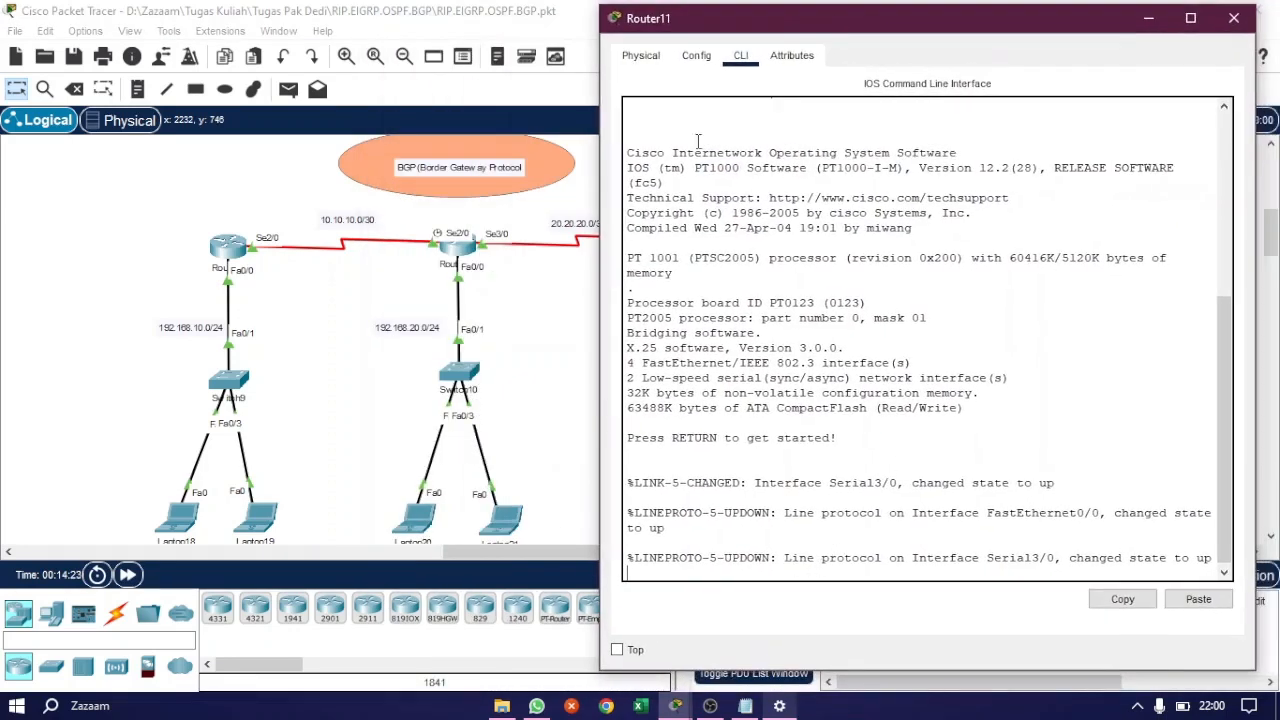
left_click(488, 558)
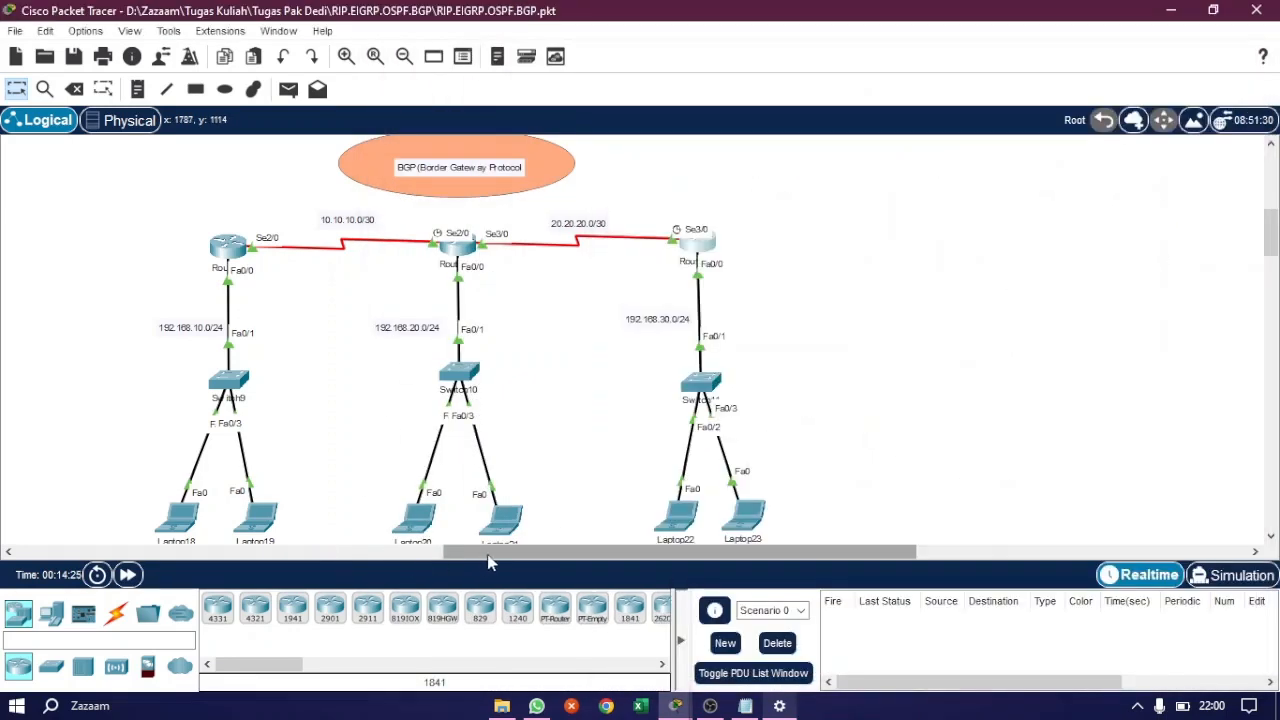
left_click_drag(488, 558, 530, 558)
left_click(676, 706)
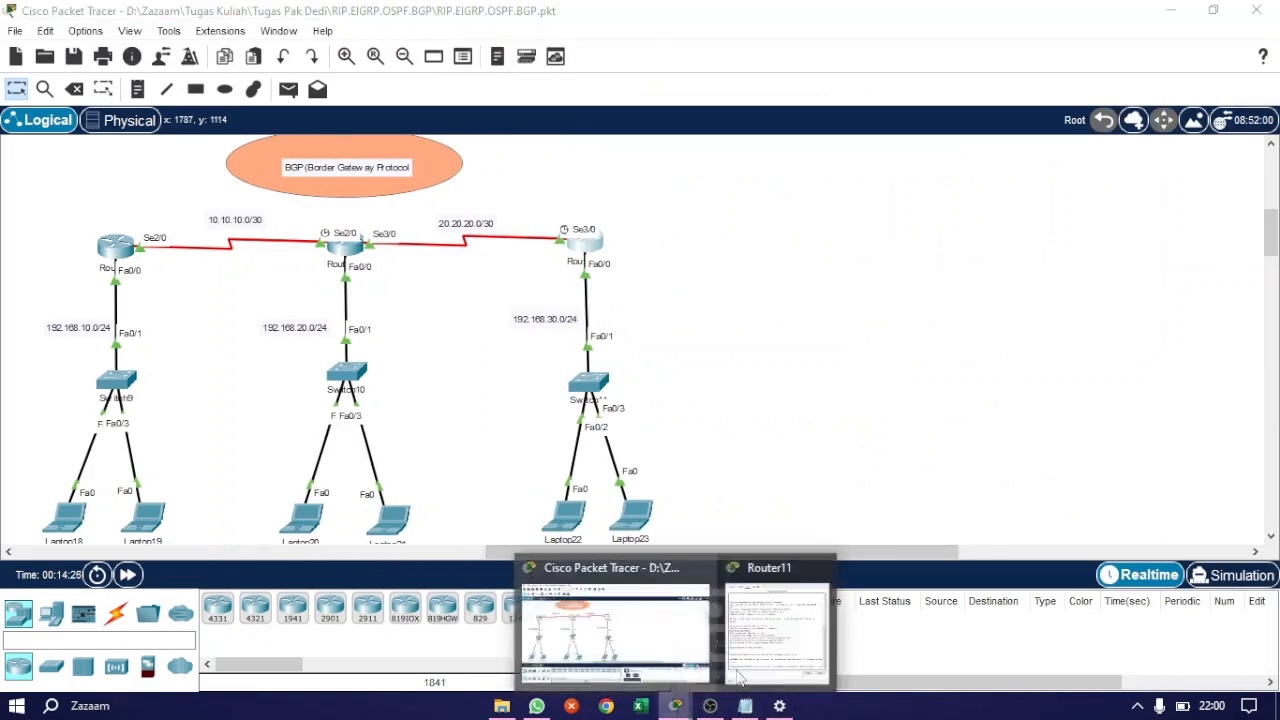
left_click(738, 678)
left_click_drag(734, 22, 768, 22)
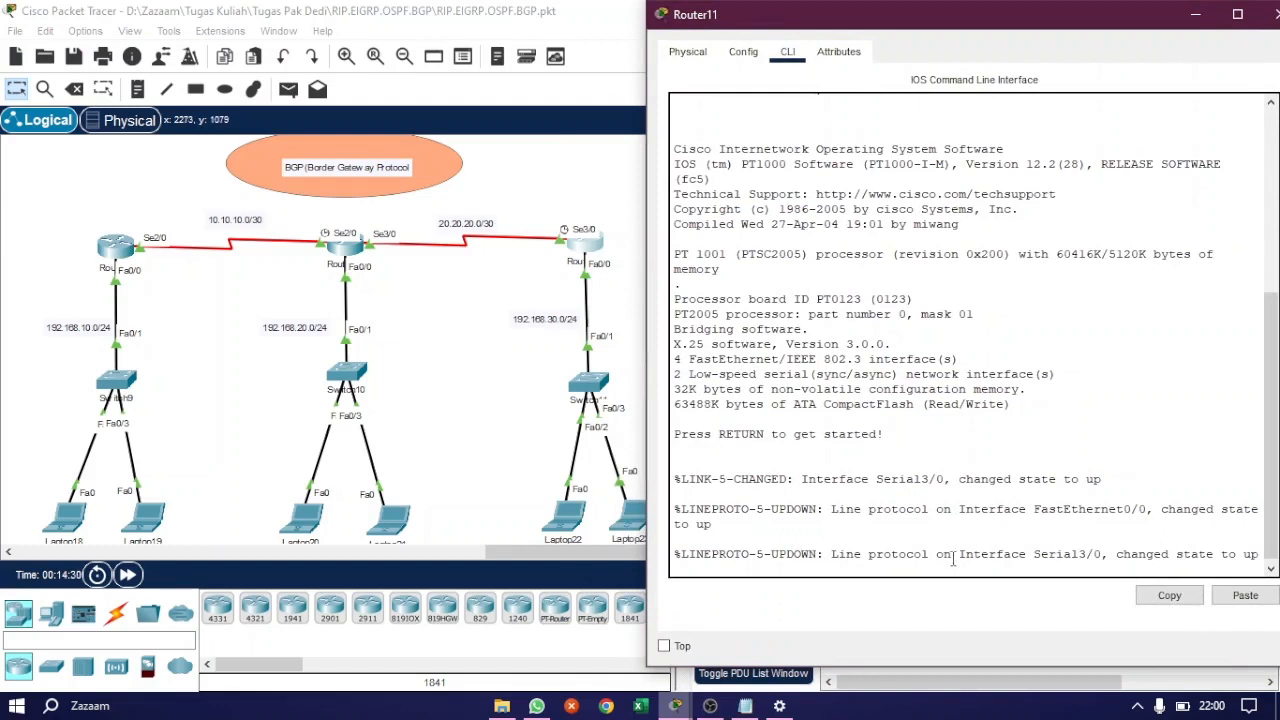
Step: Enter Router11's global configuration mode with en and conf t, and start BGP with router bgp 3
key("Return")
key("Return")
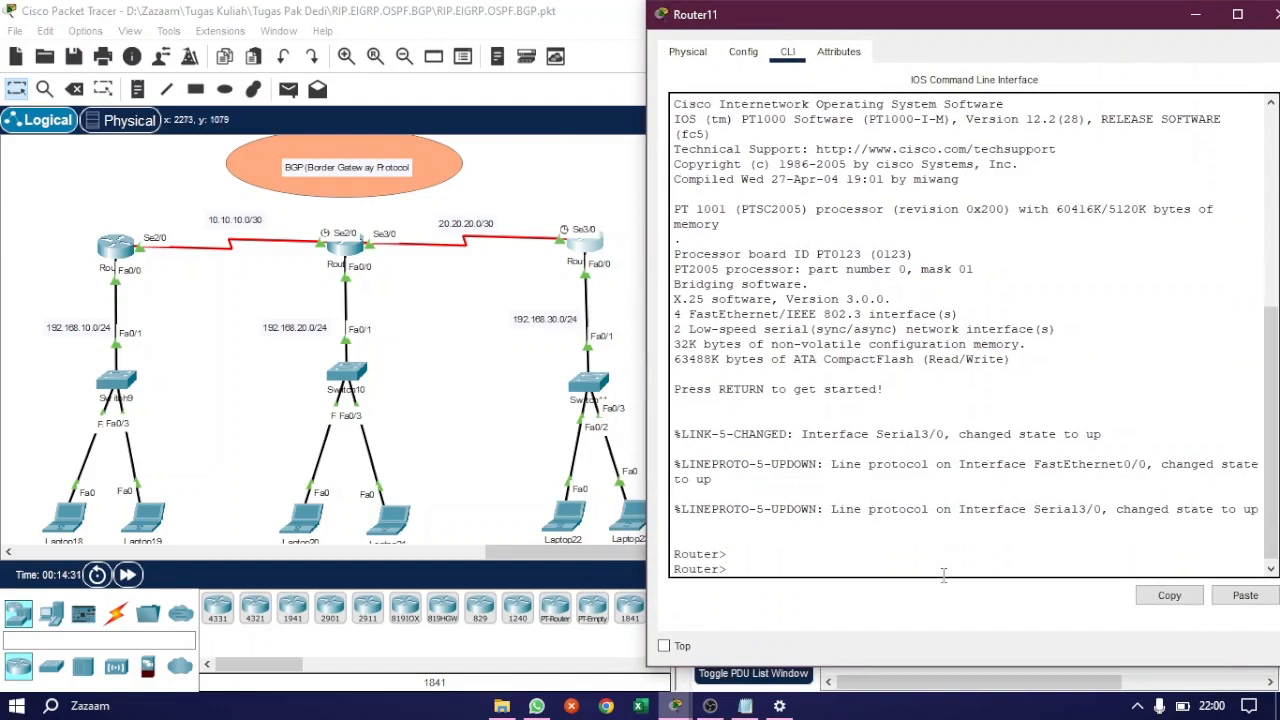
type("en")
key("Return")
type("conf")
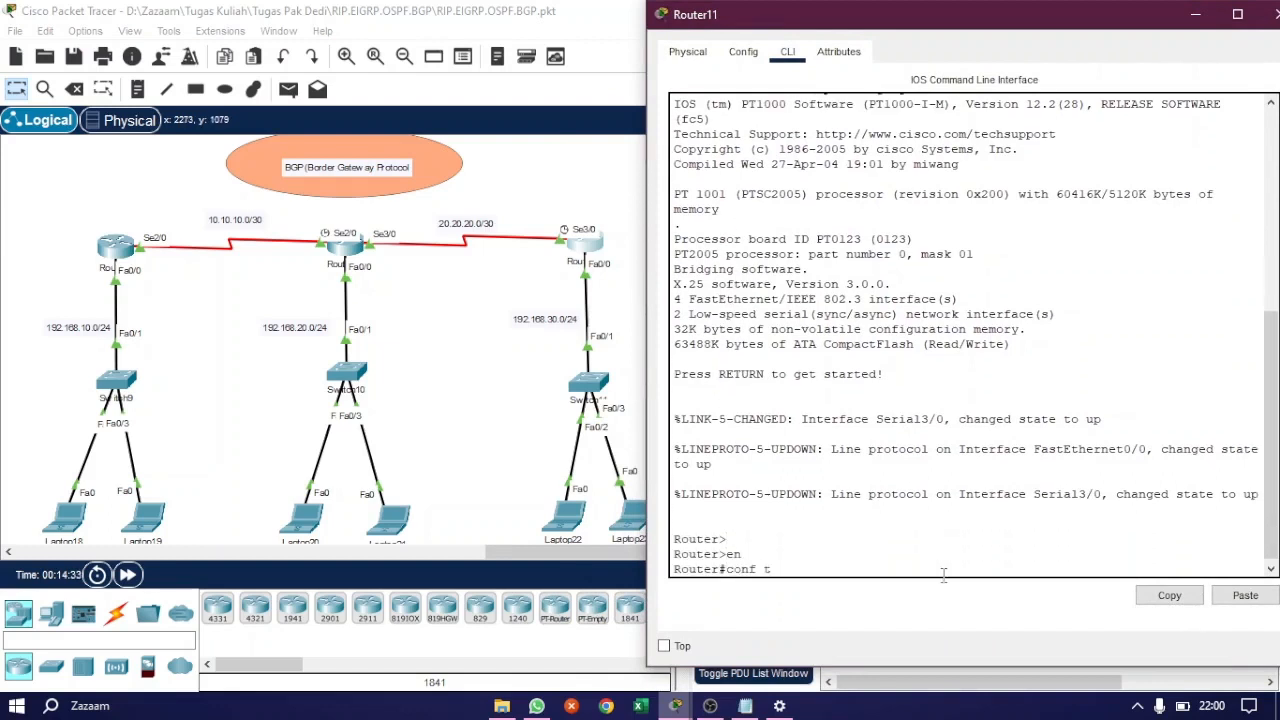
type(" t")
key("Return")
type("rou")
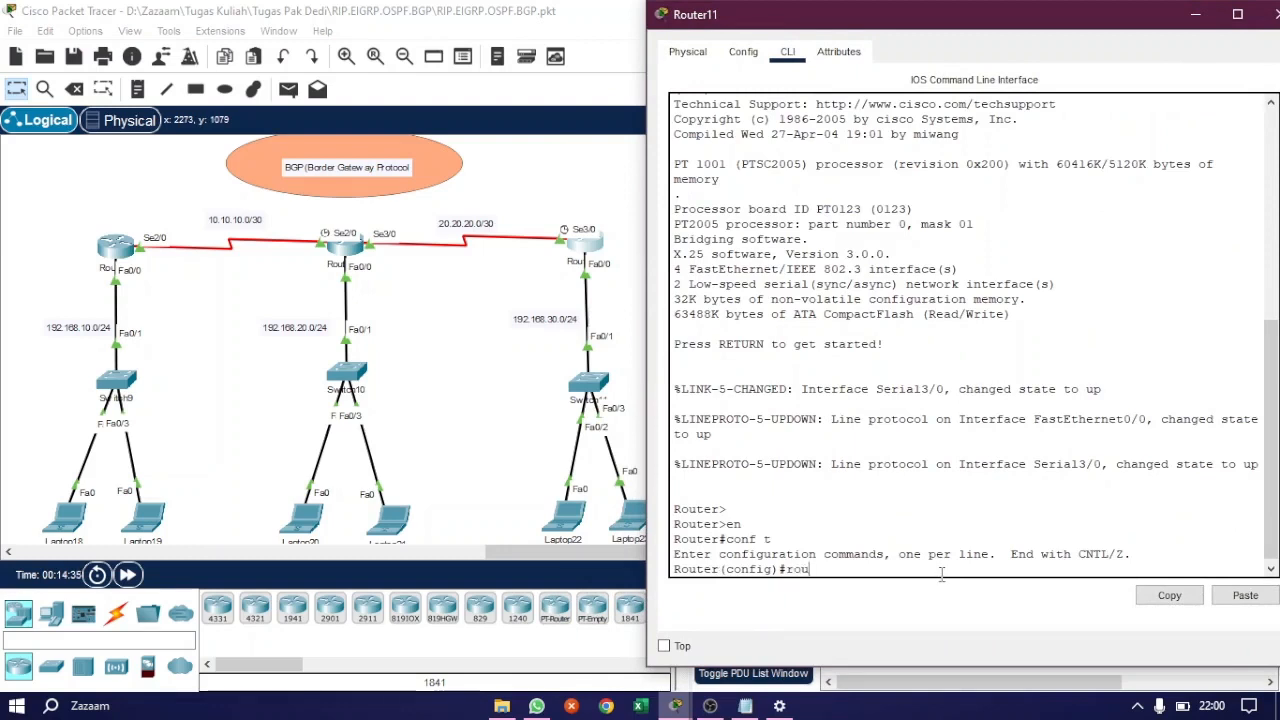
type("ter bgp 3")
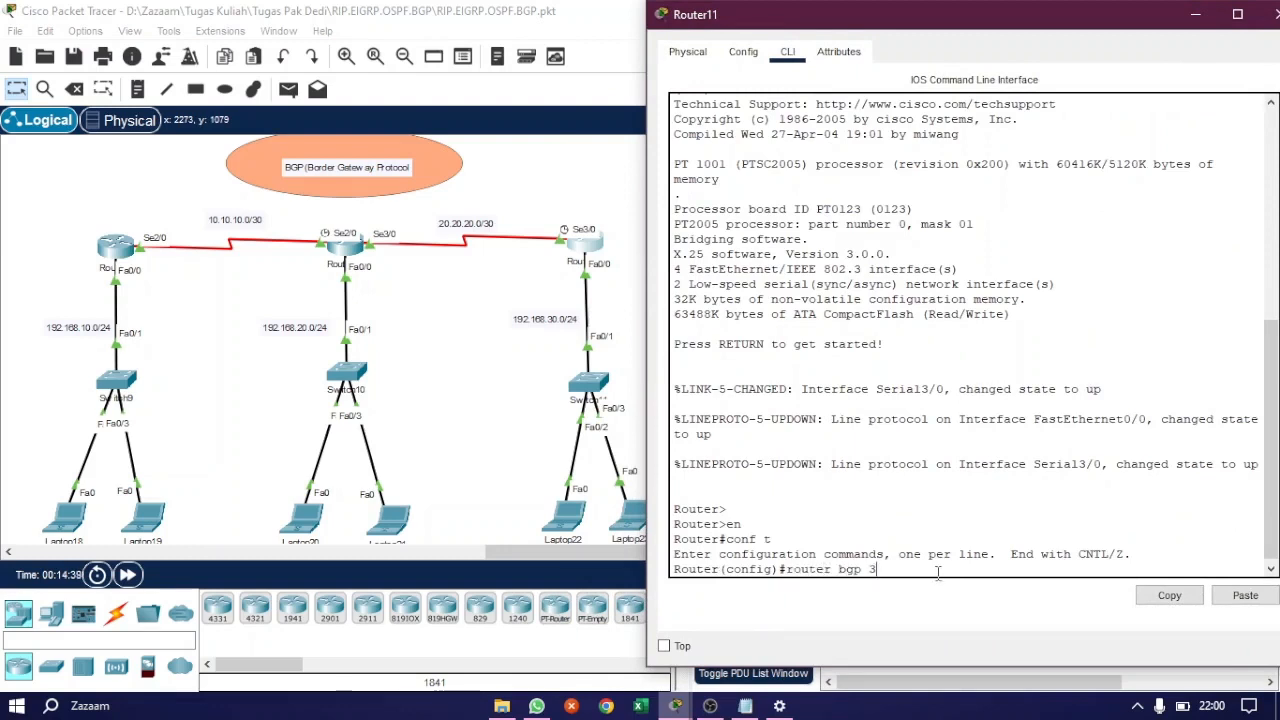
key("Return")
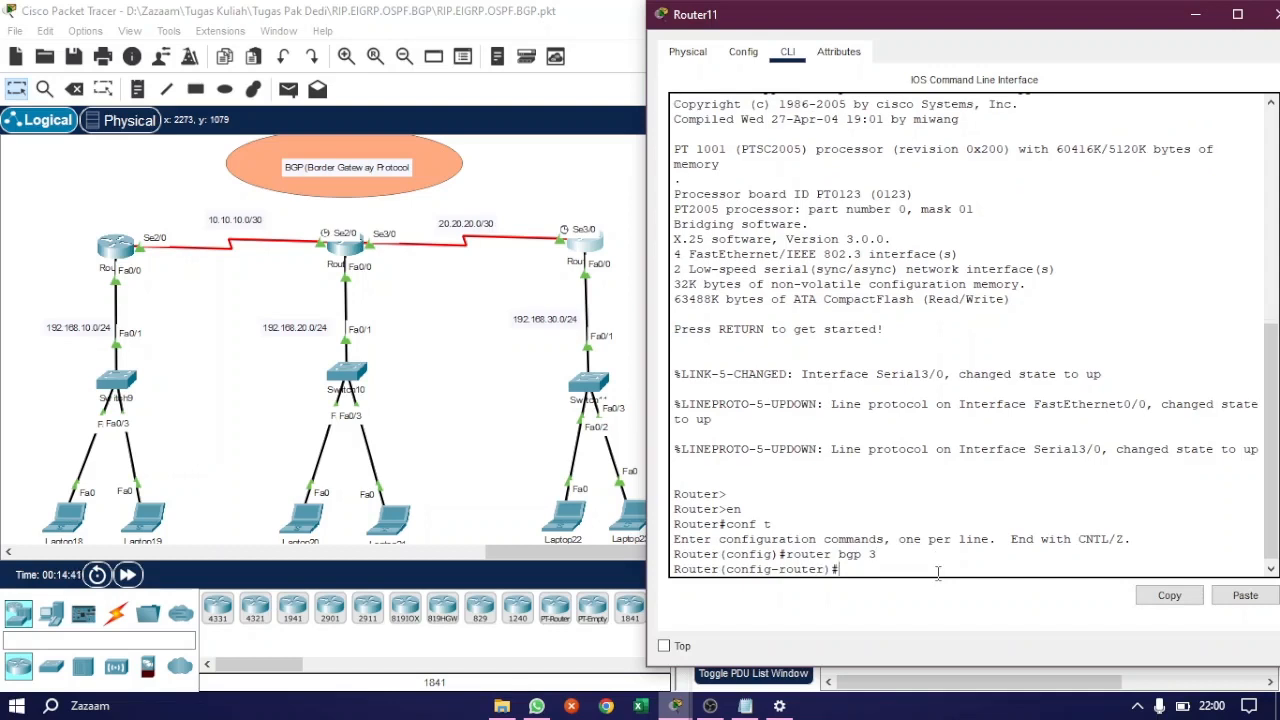
Step: Add BGP neighbor 20.20.20.1 with remote-as 2 on Router11
type("neig")
key("Tab")
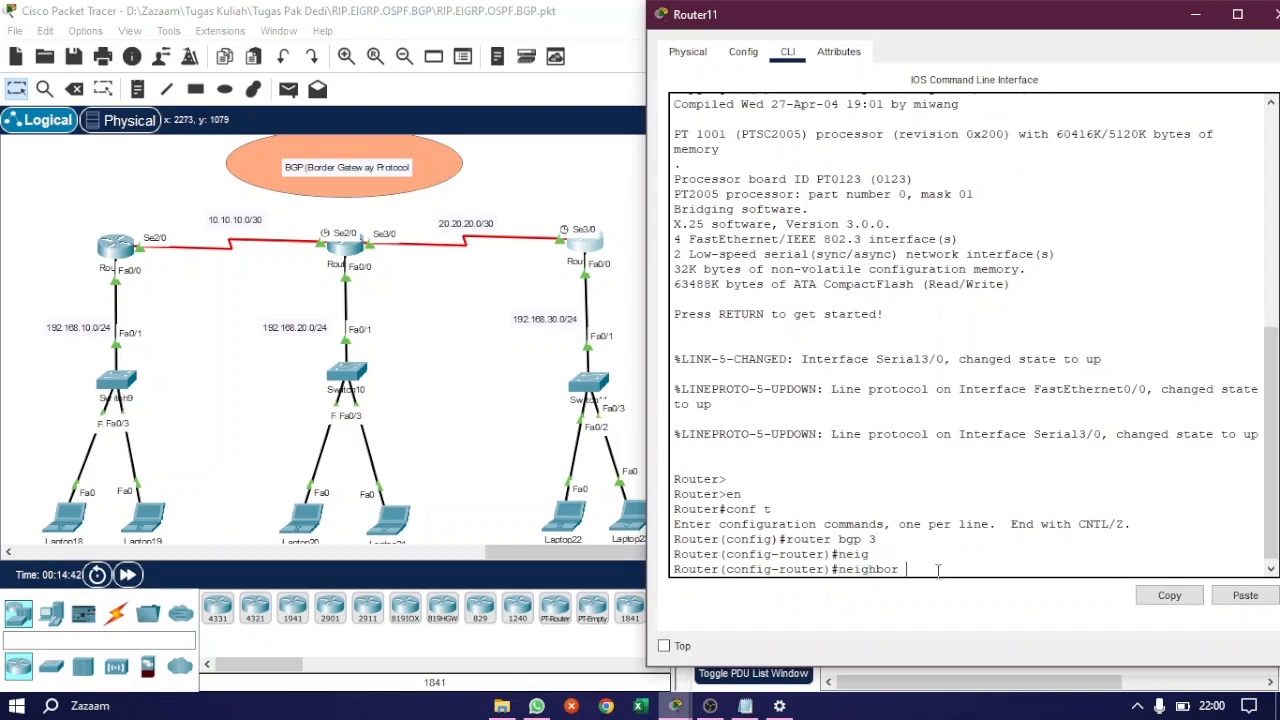
type("20.20.20.1 re")
key("Tab")
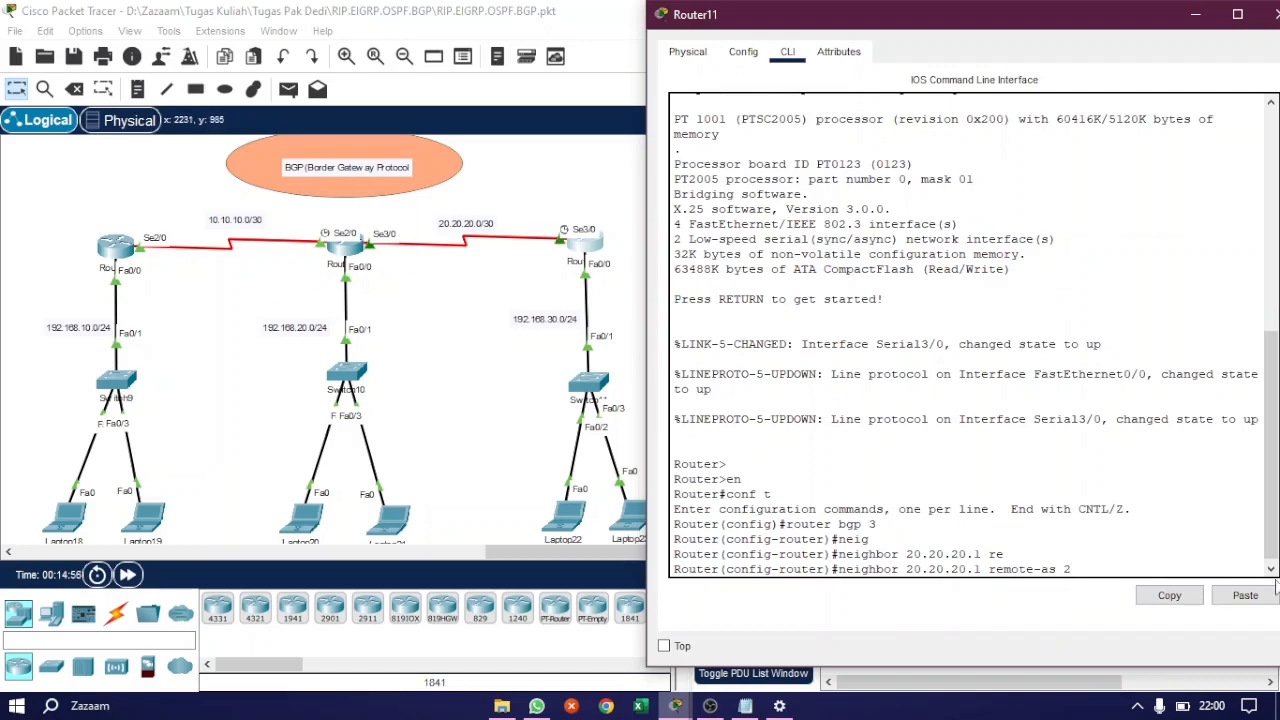
key("Return")
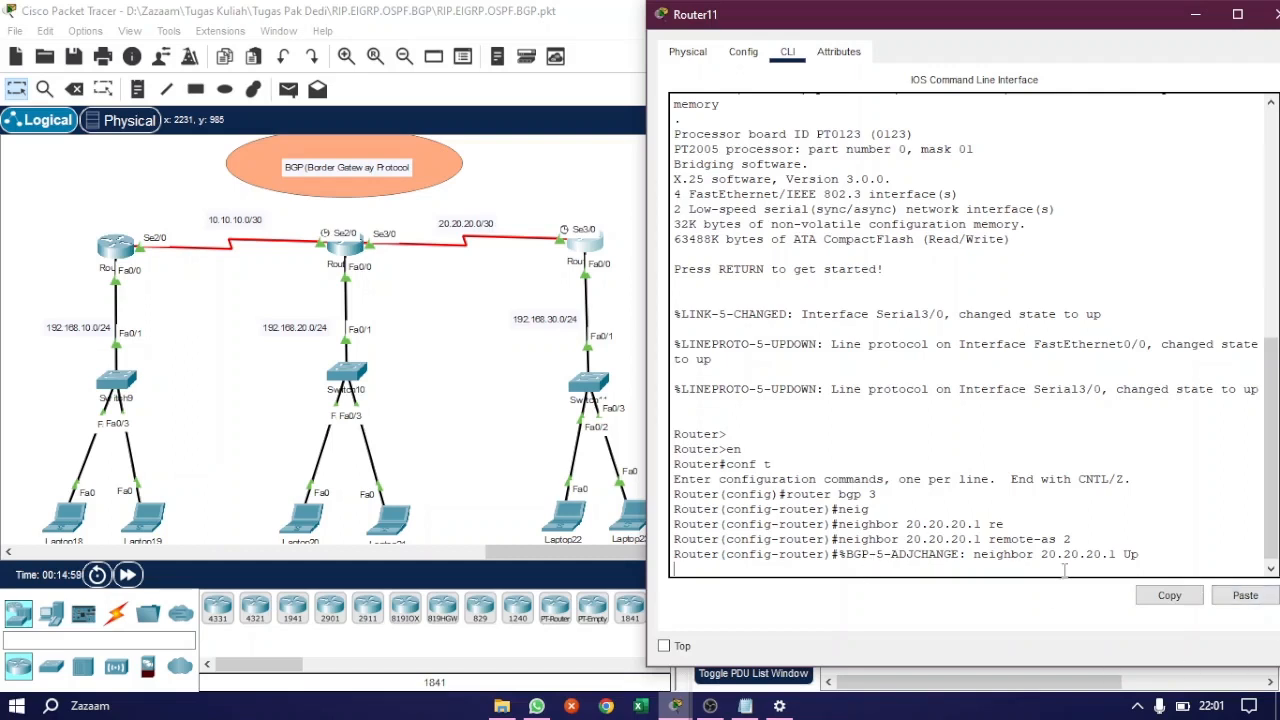
key("Return")
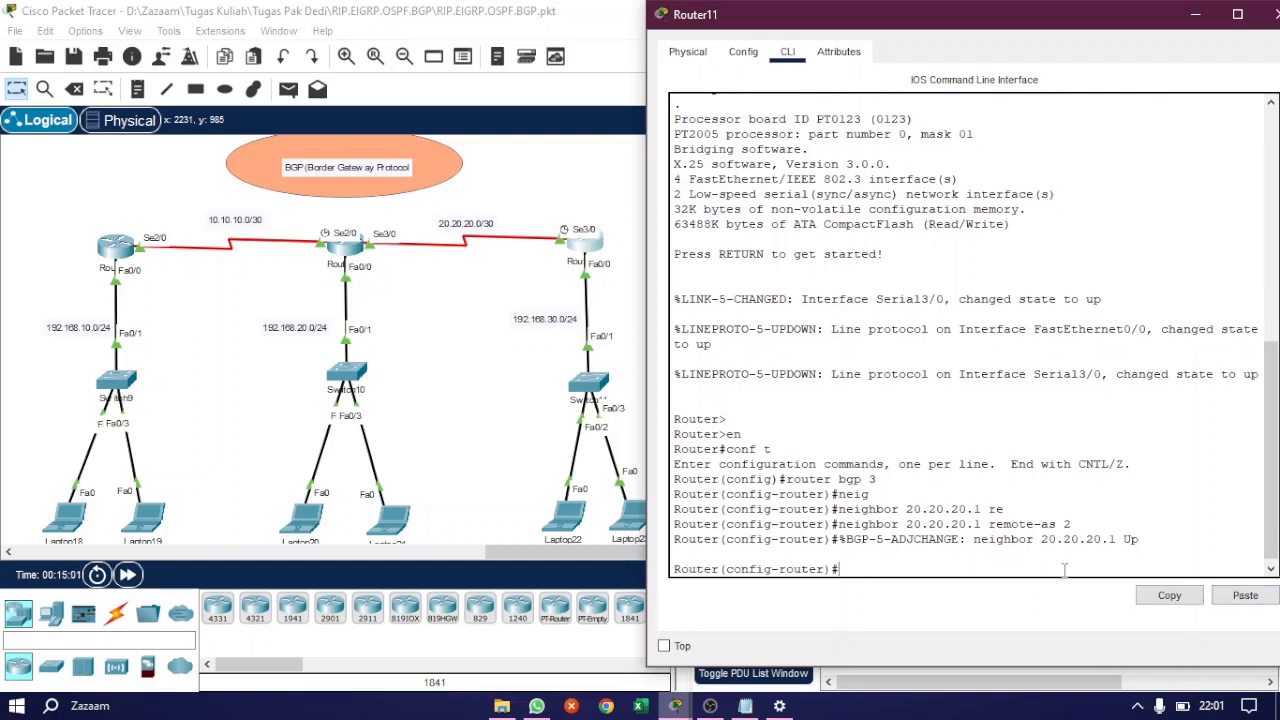
Step: Advertise the serial network in Router11's BGP process with net 20.20.20.0 mask 255.255.255.252
type("net")
type("20.20.20.0 mask")
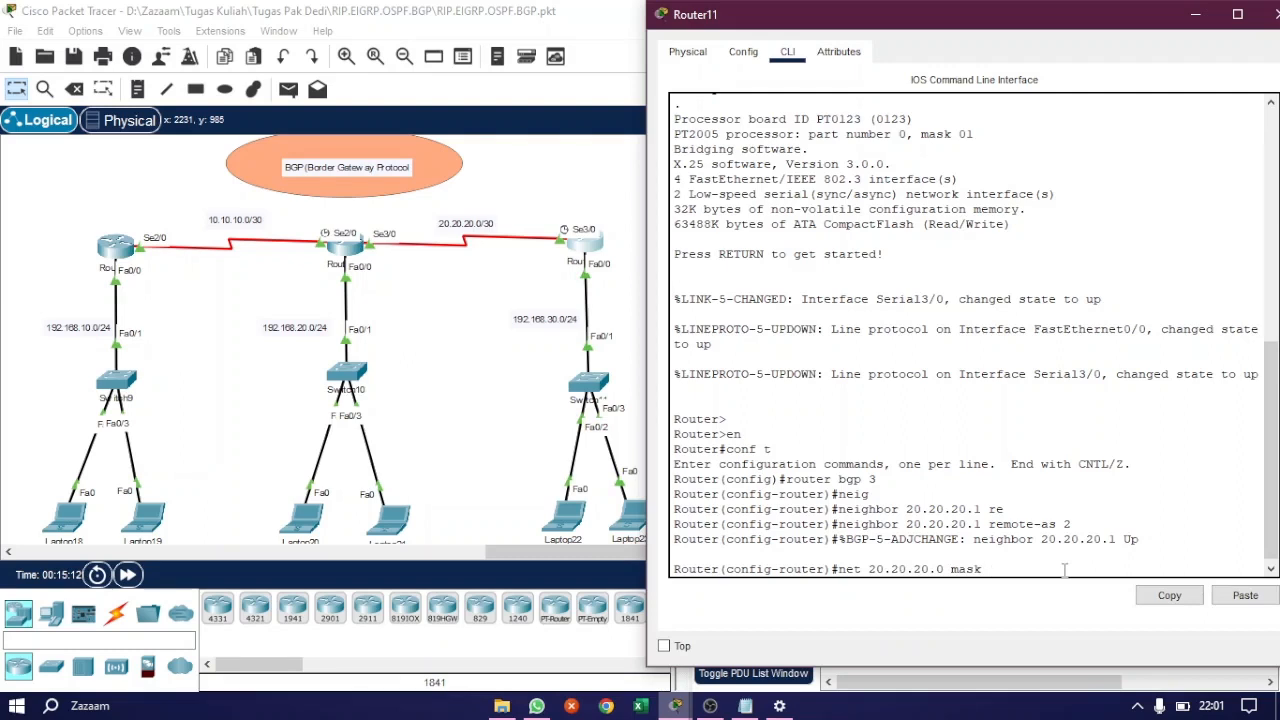
type(" 255.255.255.252")
key("Return")
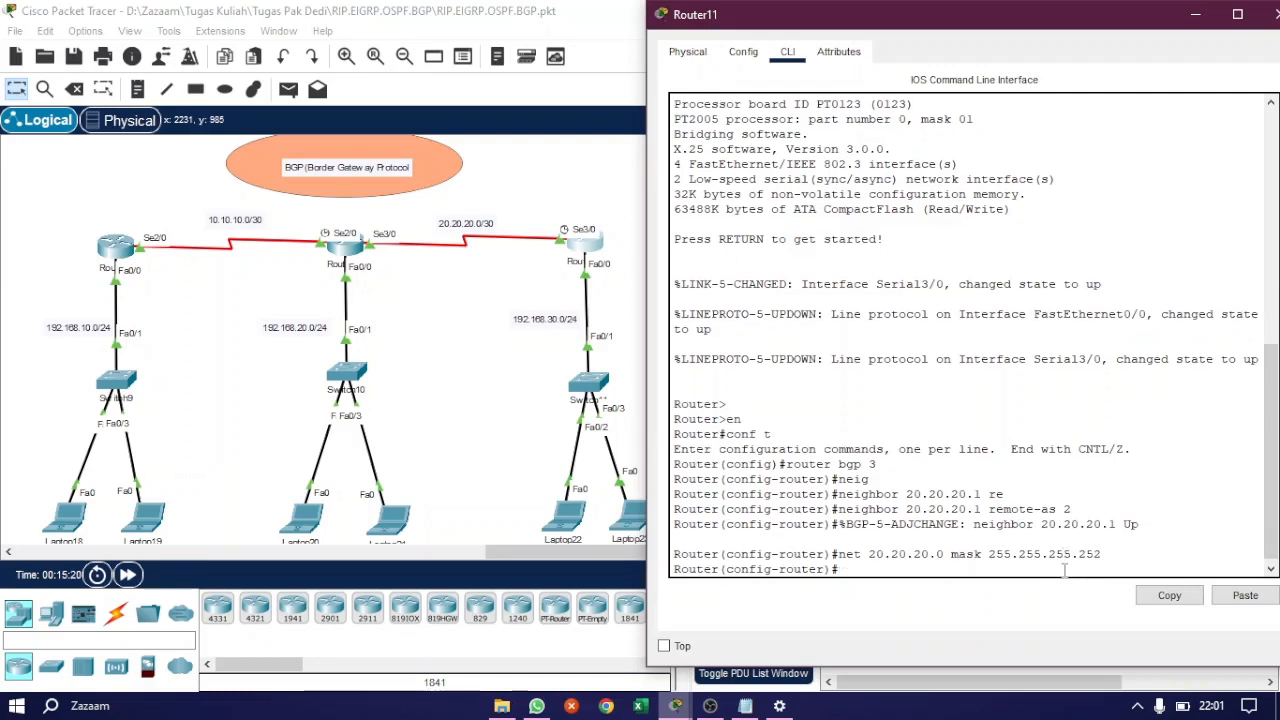
Step: Advertise Router11's LAN in its BGP process with net 192.168.30.0 mask 255.255.255.0
type("net 192.168.30.0")
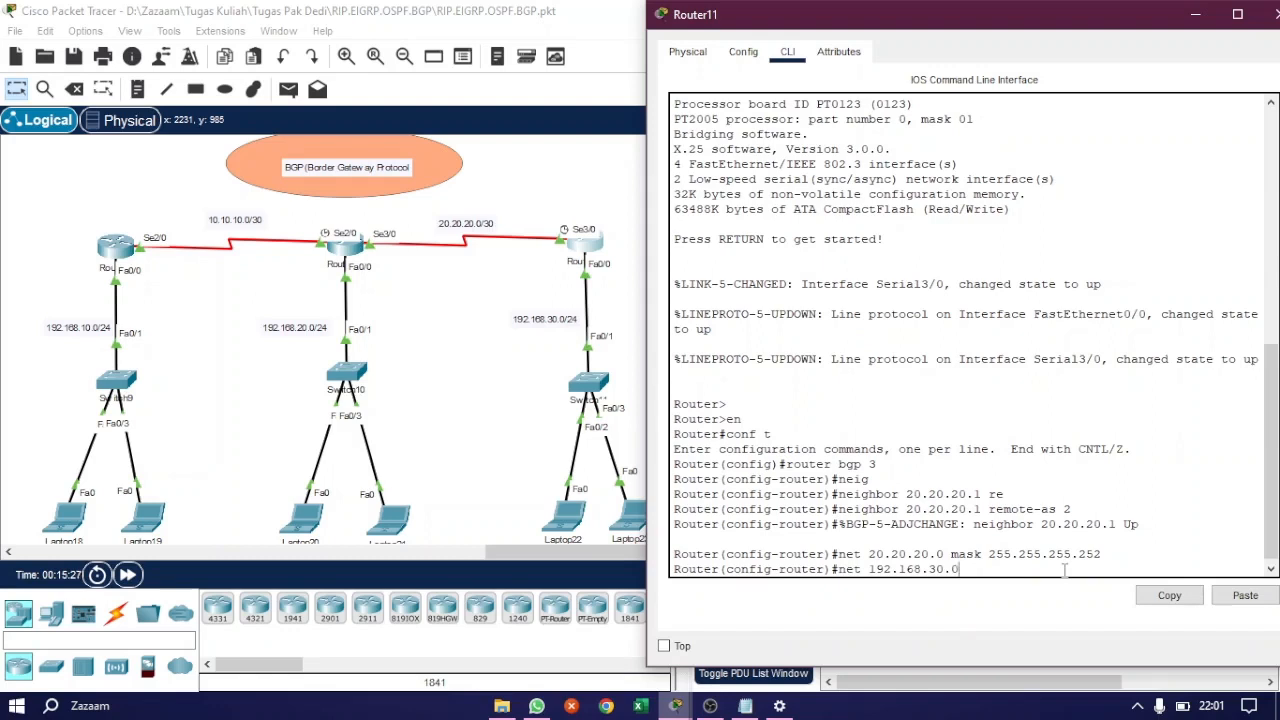
type(" mask 255.255.255.0")
key("Return")
key("Return")
key("Return")
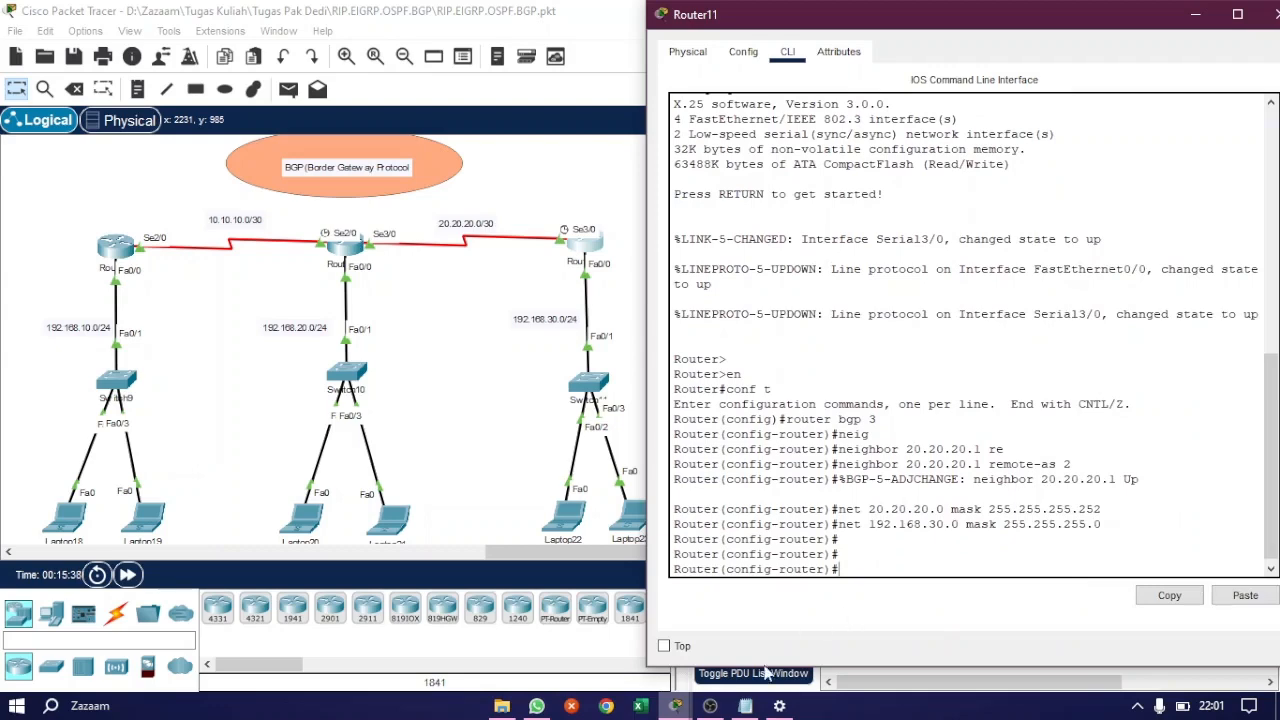
Step: Switch to the BGP notes in Notepad, highlight step 4 about the ping check, and return to Router11
left_click(746, 706)
left_click_drag(760, 340, 1242, 340)
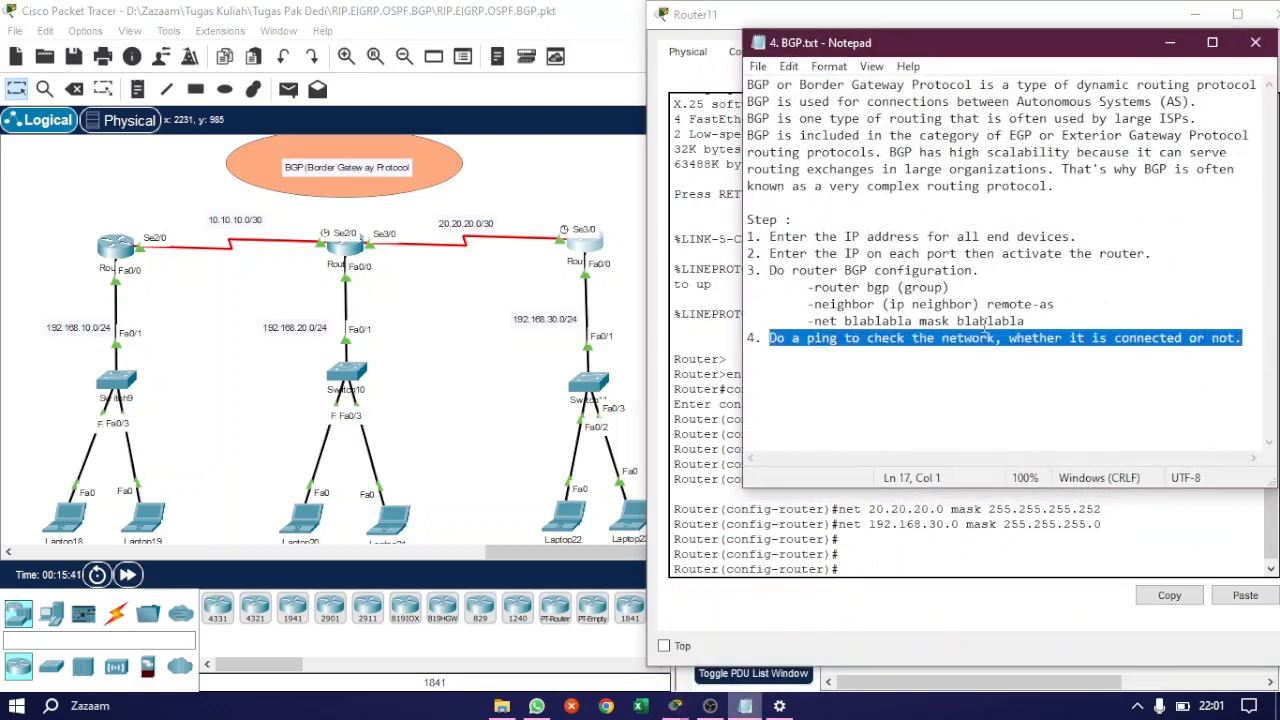
left_click(1170, 42)
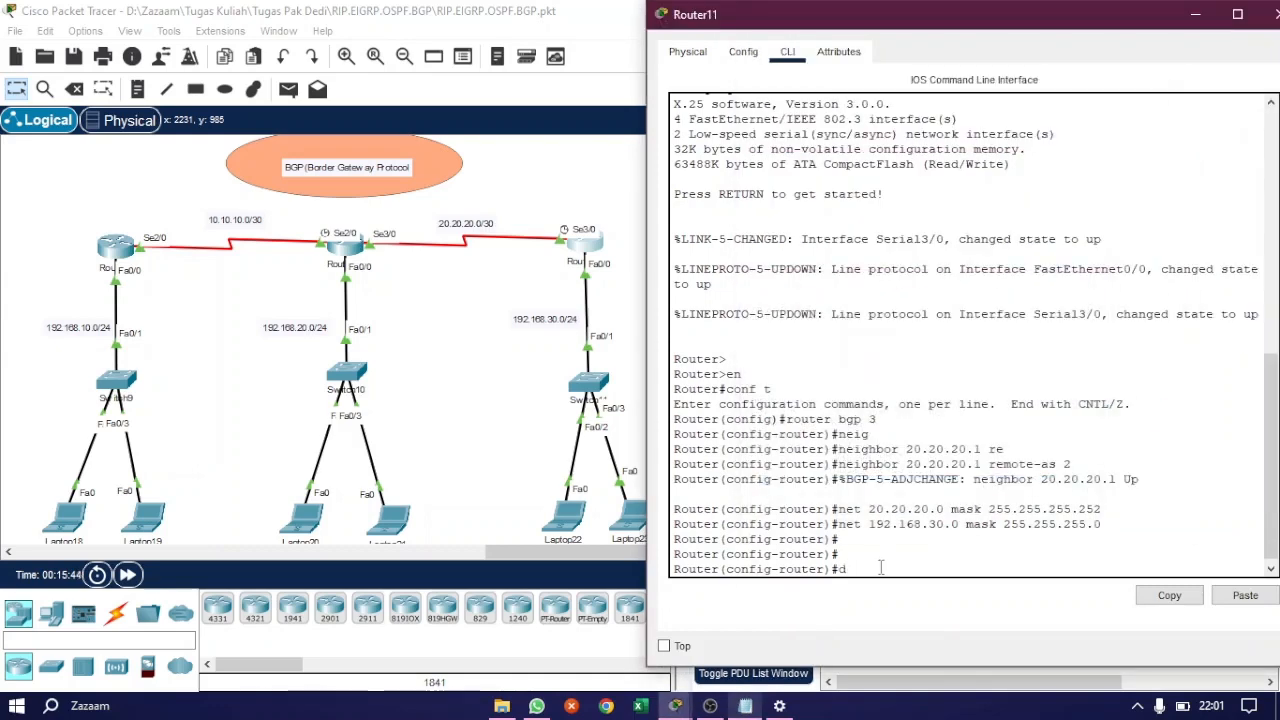
Step: Exit Router11's BGP configuration with ex and display its routing table with do sh ip rout
type("ex")
key("Return")
type("do")
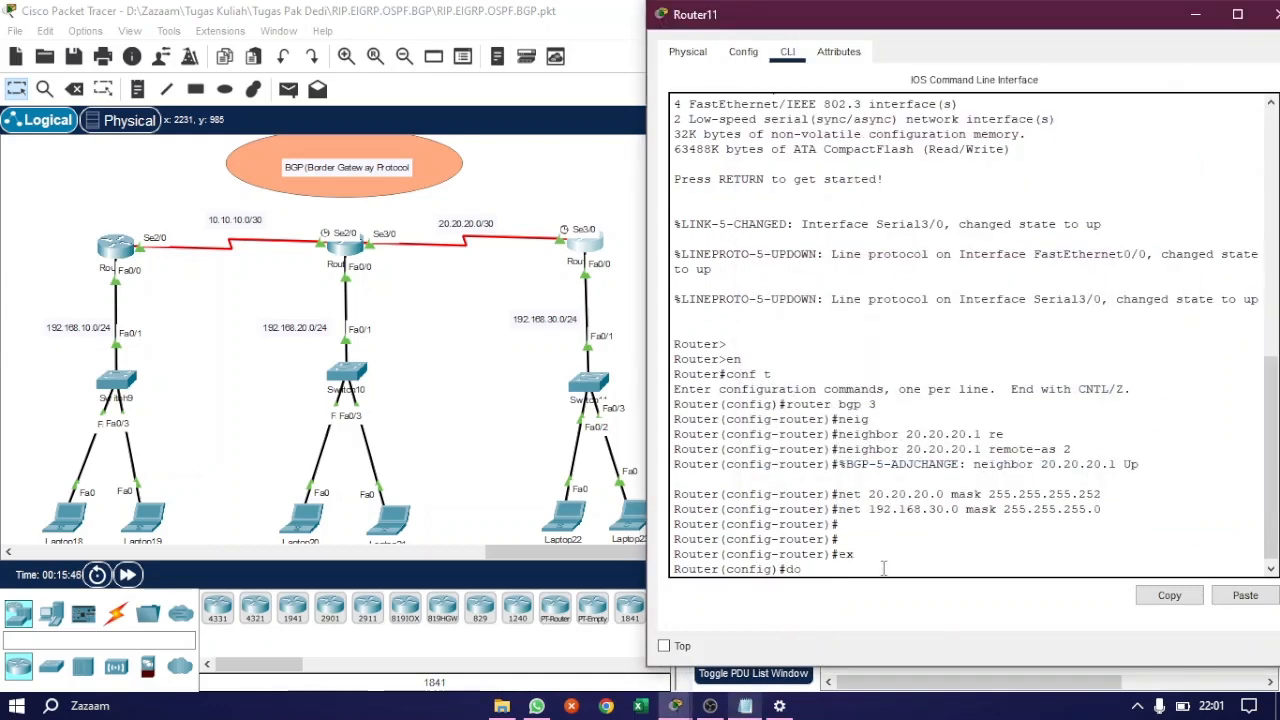
type(" sh ip rout")
key("Return")
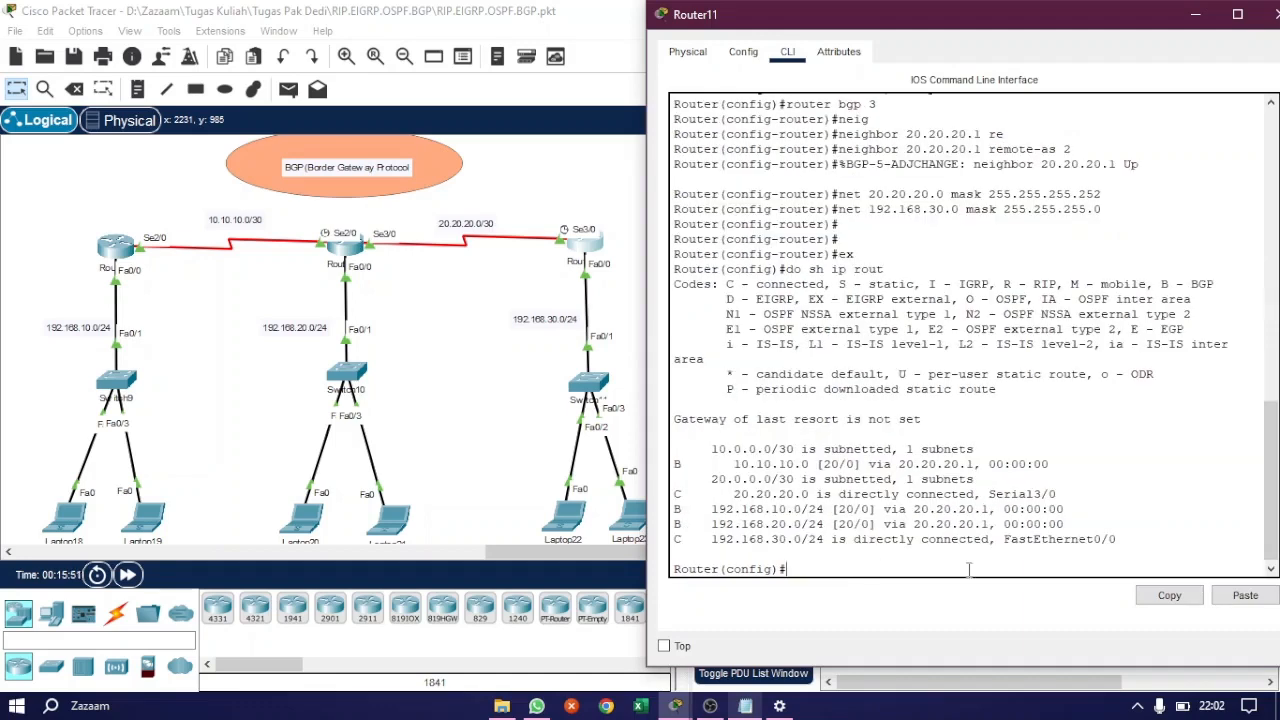
Step: Highlight the BGP routes for 10.10.10.0, 192.168.10.0/24 and 192.168.20.0/24 in Router11's routing table and close the router's window
double_click(1164, 284)
left_click_drag(676, 462, 1054, 464)
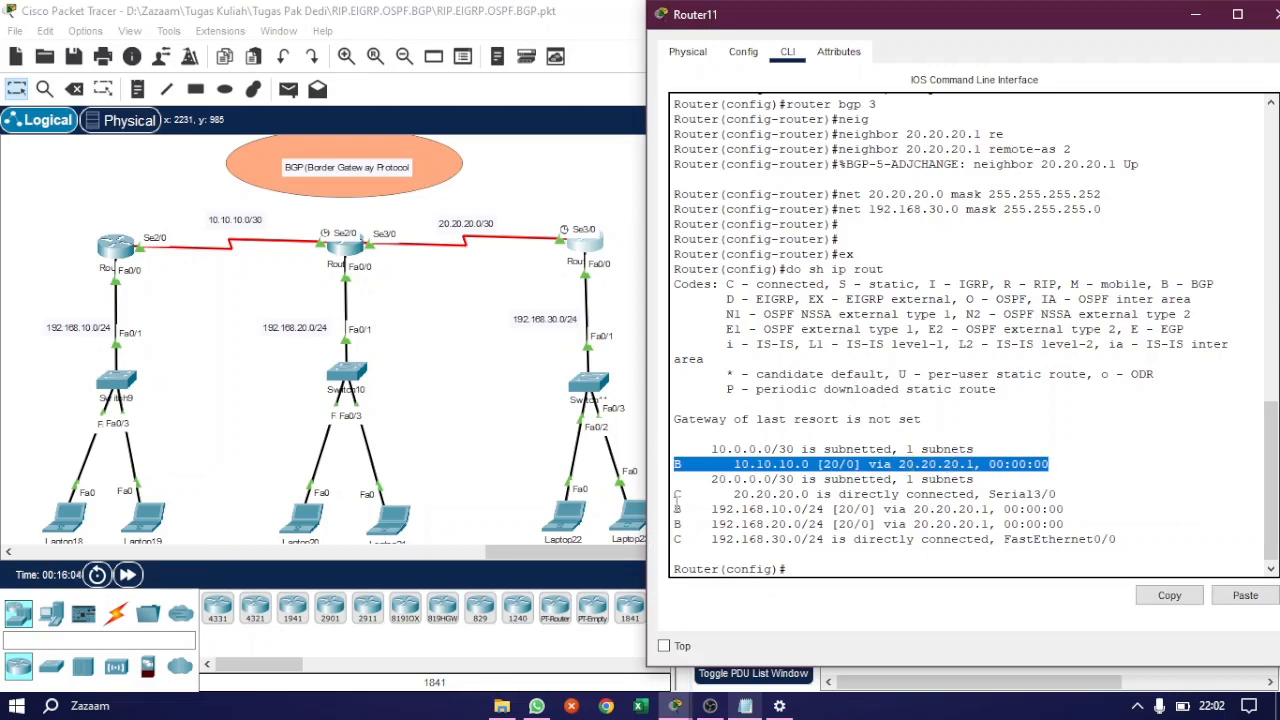
left_click_drag(675, 509, 1060, 510)
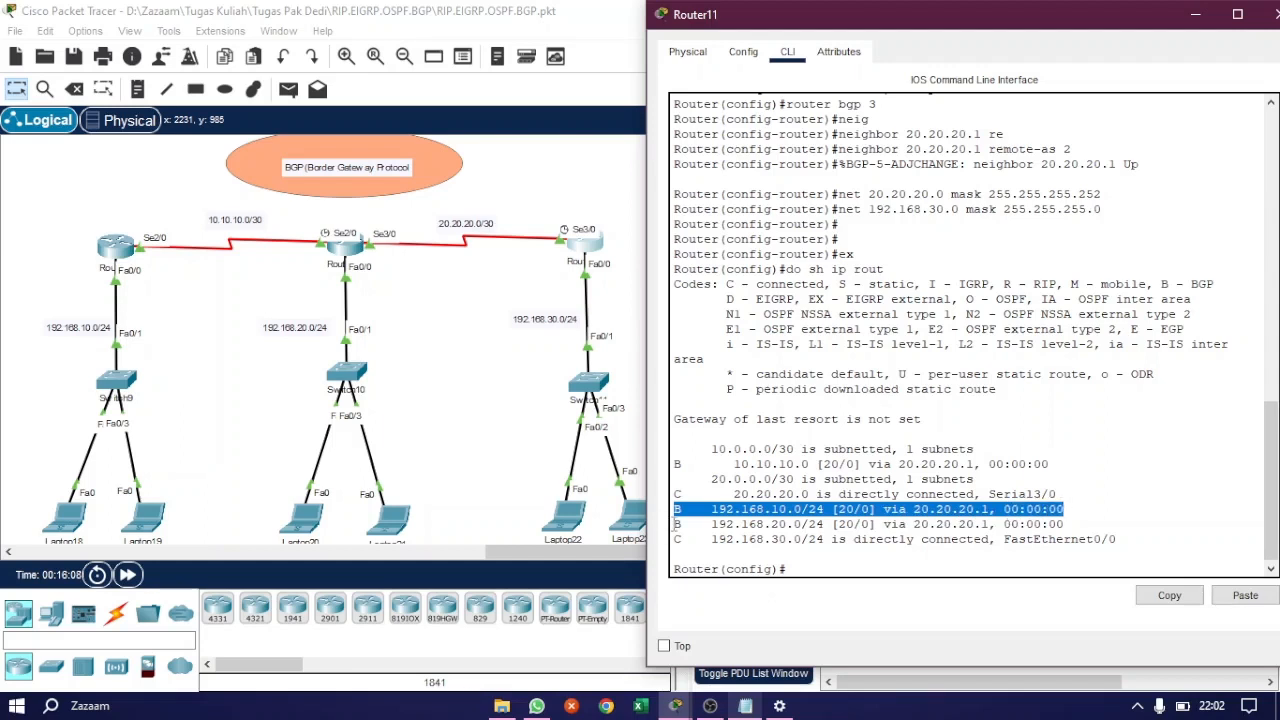
left_click_drag(675, 524, 1064, 524)
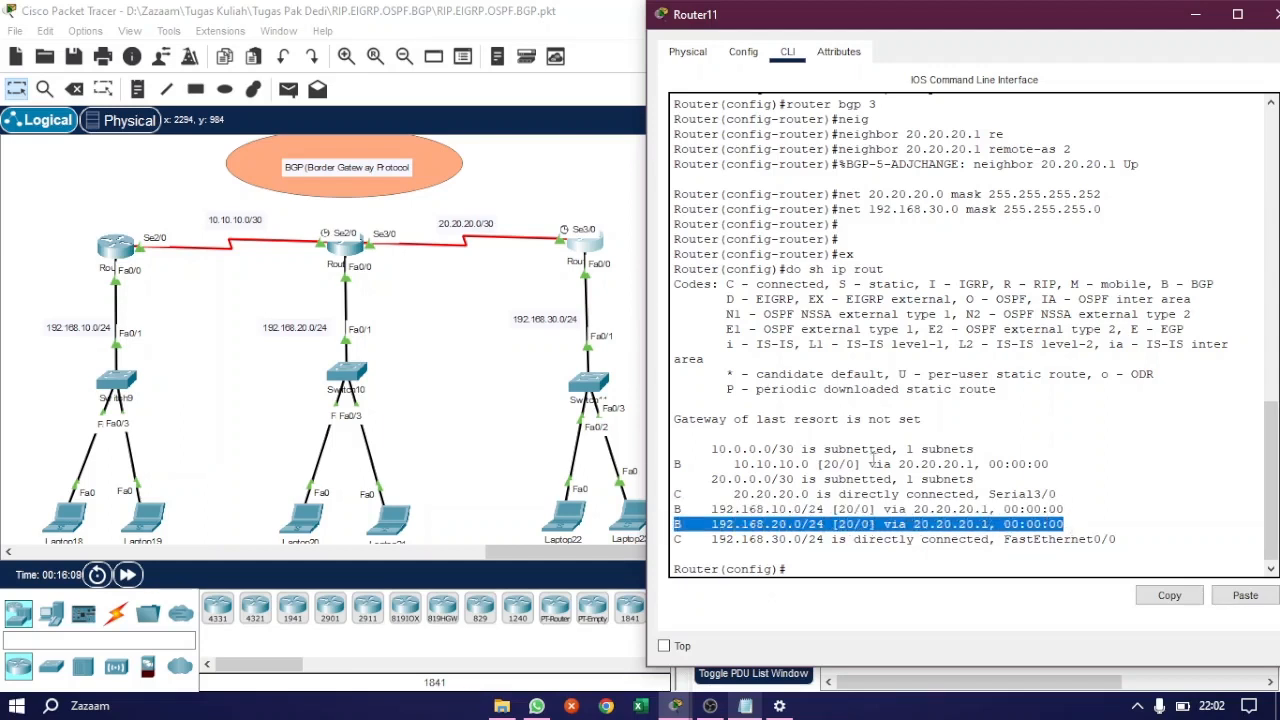
left_click(1268, 18)
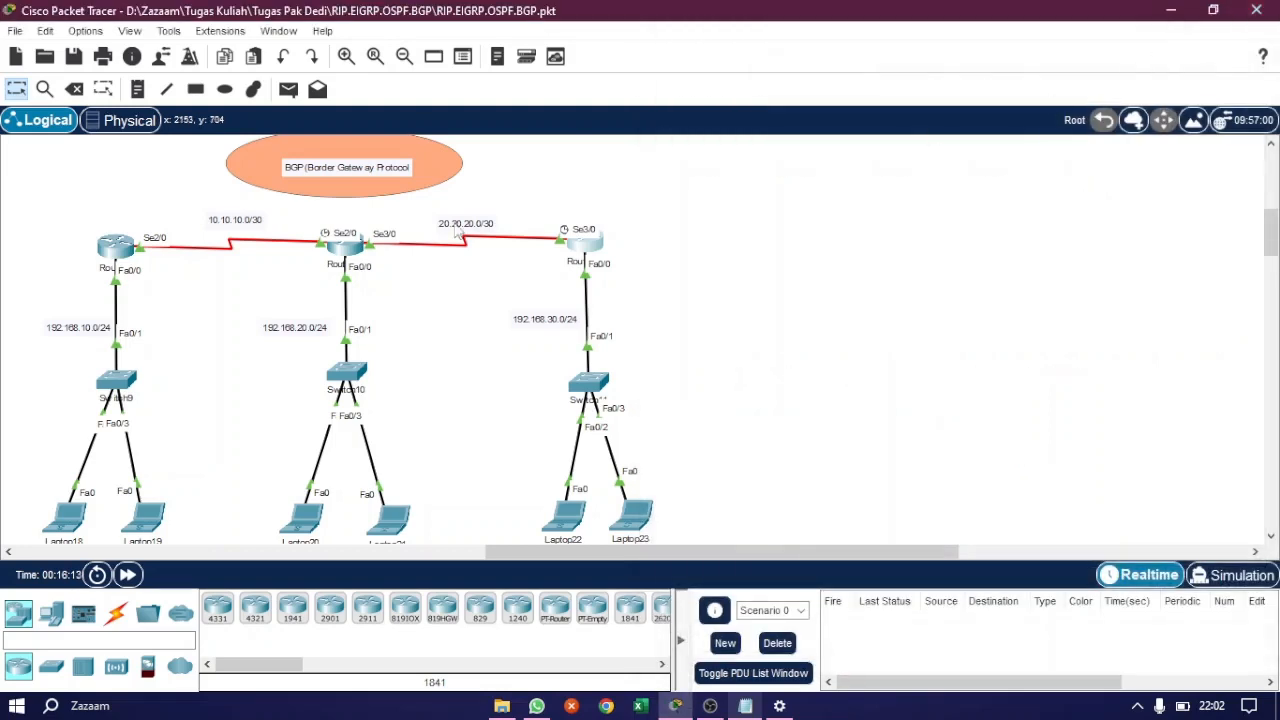
Step: Open Router10's command line, exit its BGP configuration with ex, and display its routing table with do sh ip rou
left_click(345, 244)
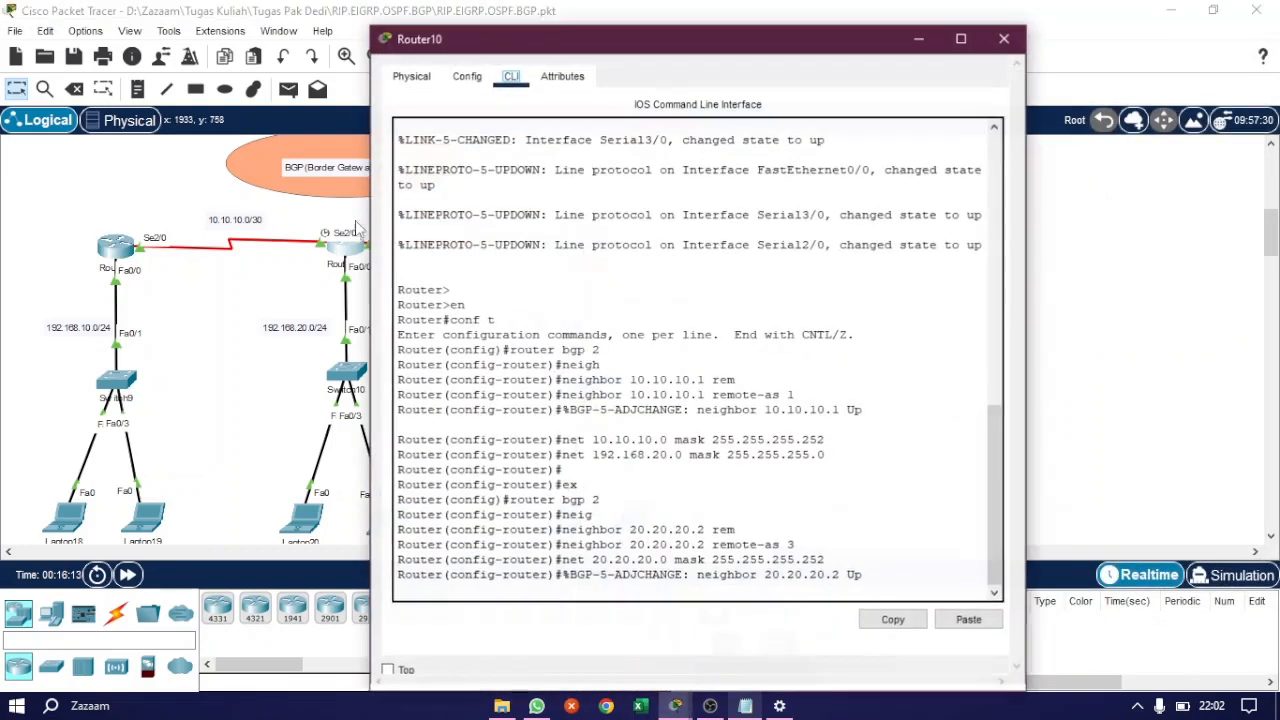
key("Return")
key("Return")
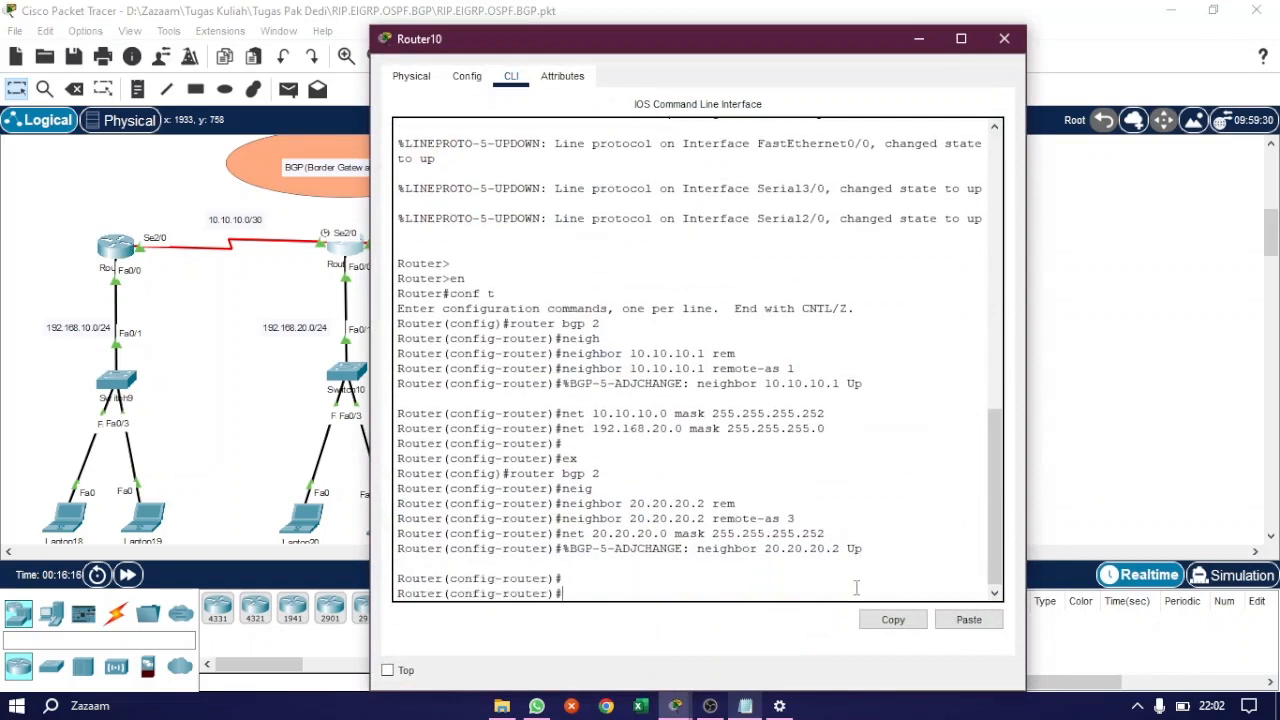
type("ex")
key("Return")
type("d")
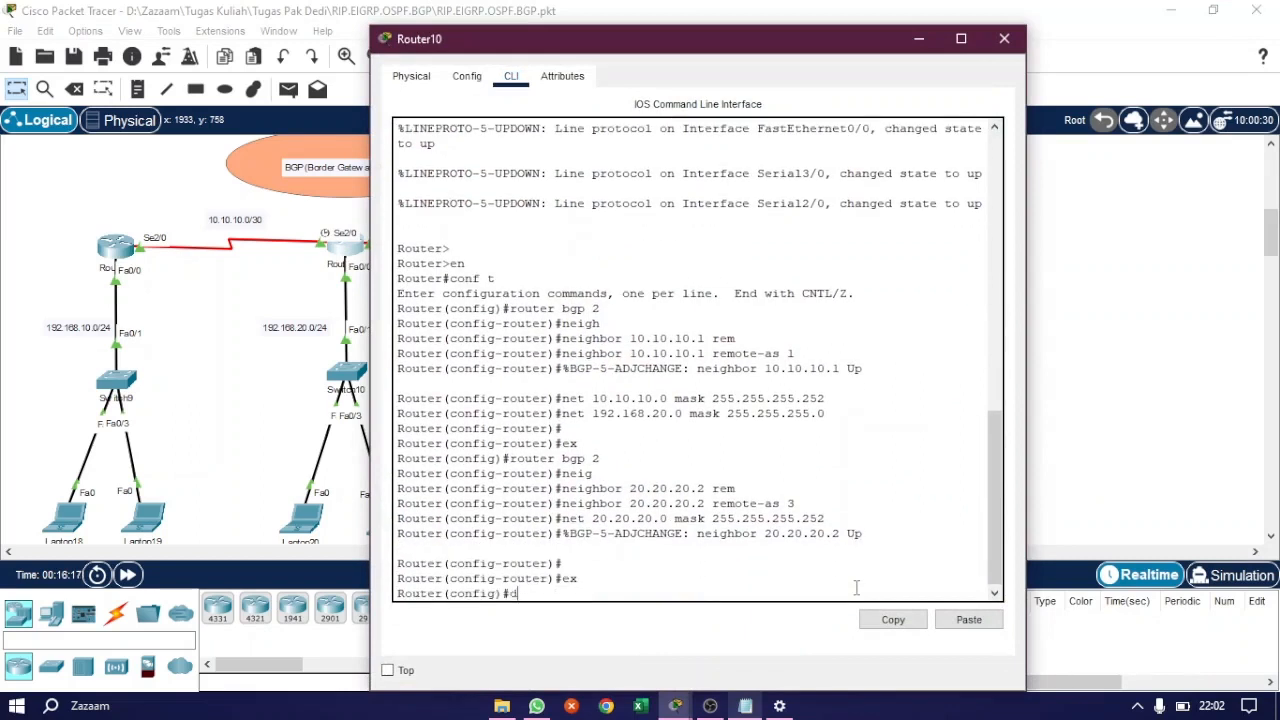
type("o sh ip rou")
key("Return")
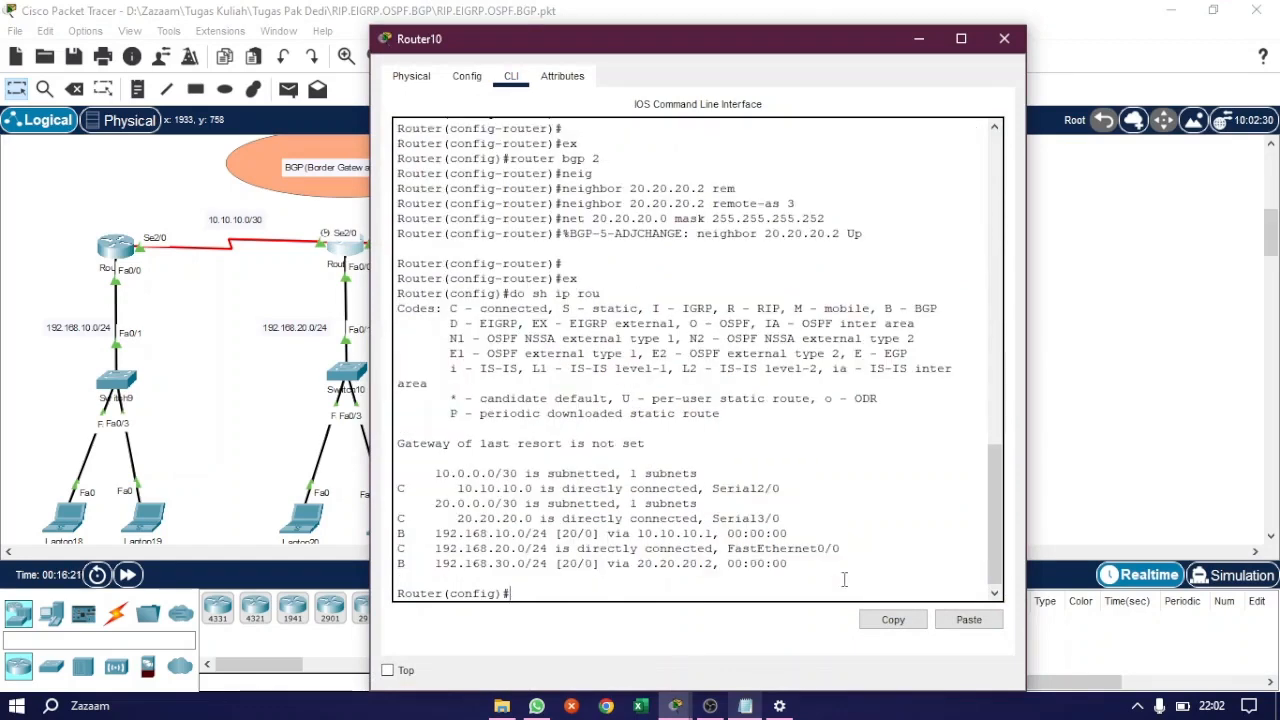
Step: Highlight the BGP routes for 192.168.10.0/24 and 192.168.30.0/24 in Router10's routing table and close its window
left_click_drag(398, 533, 790, 533)
left_click_drag(398, 563, 806, 568)
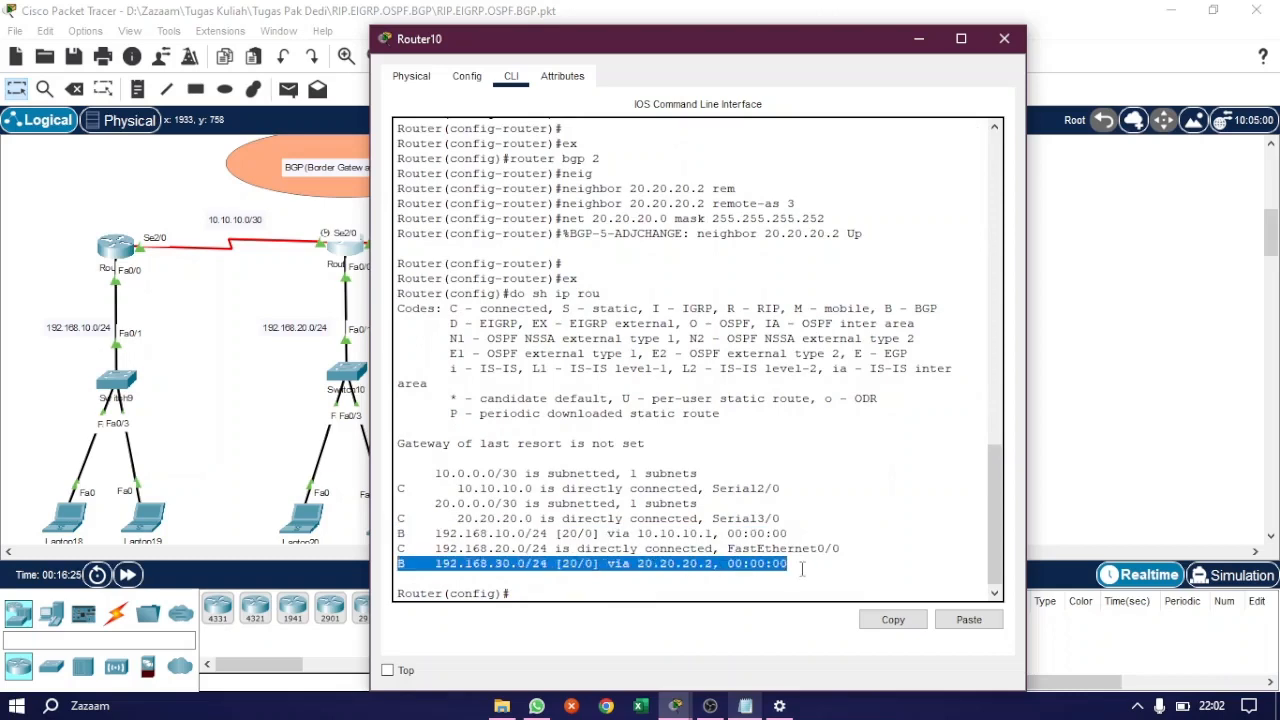
left_click(1003, 42)
Step: Open Router9's command line, exit its BGP configuration with ex, and display its routing table with do sh ip rou
left_click(115, 250)
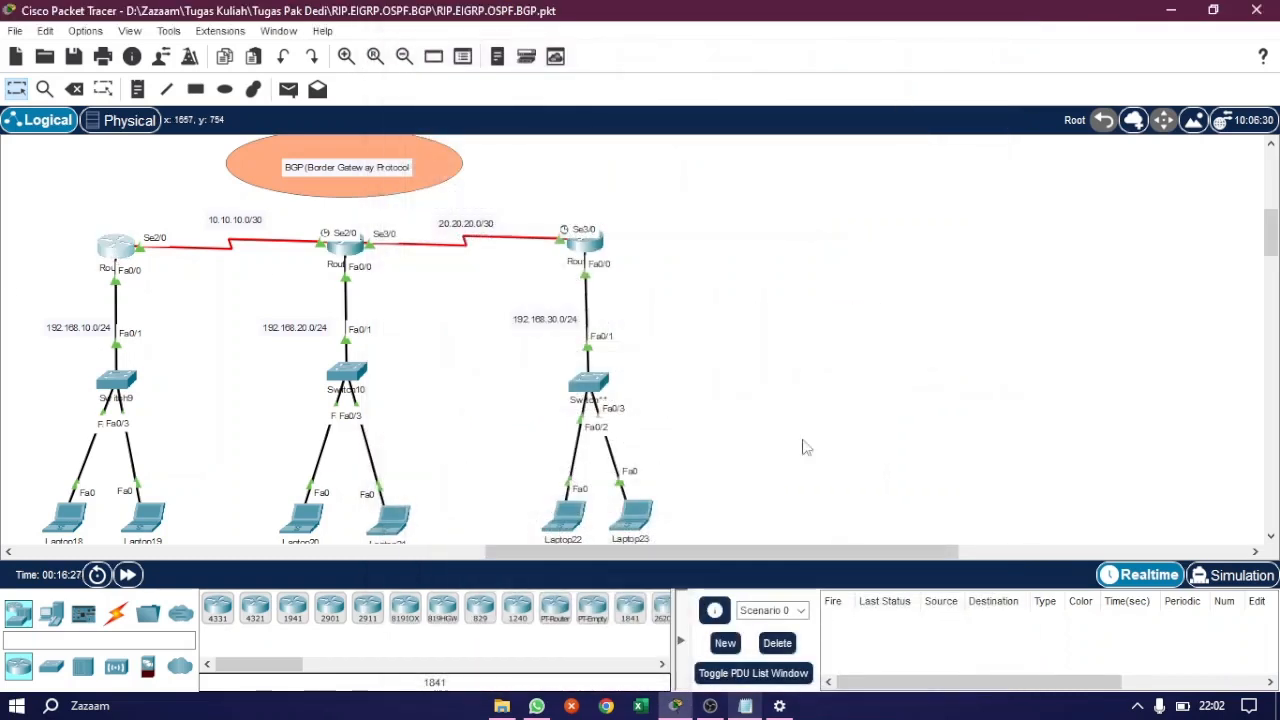
key("Return")
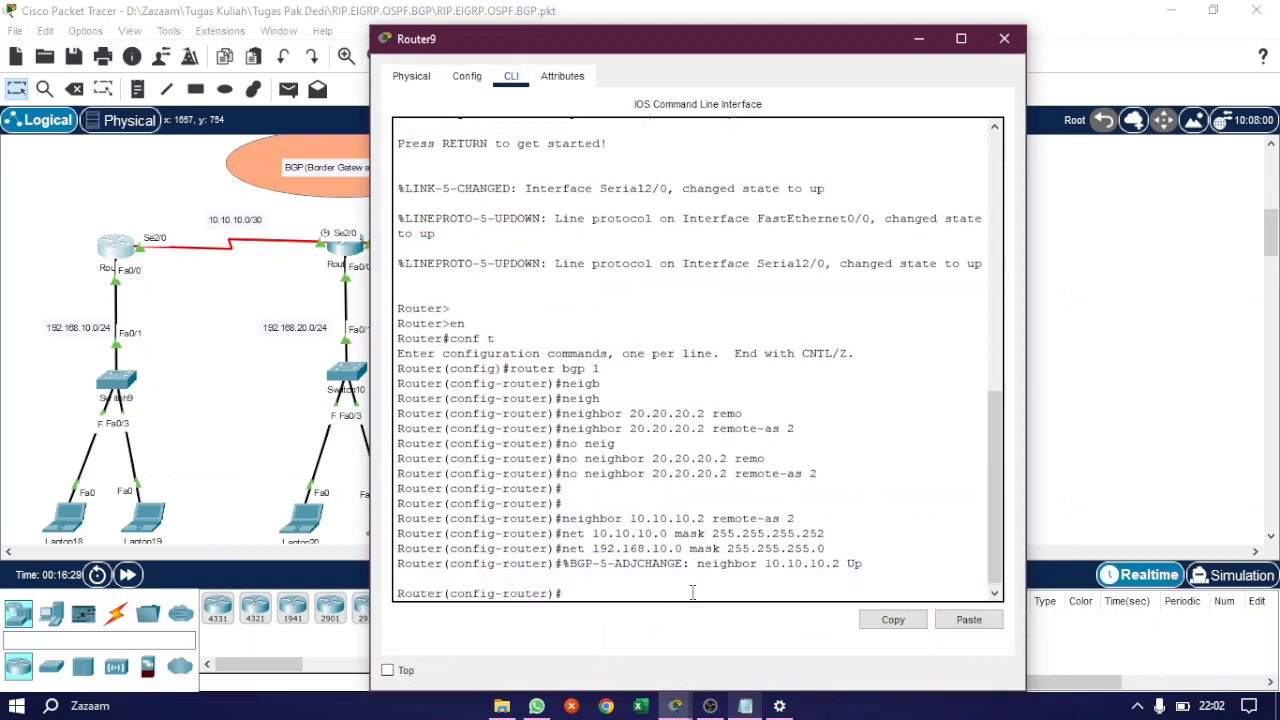
key("Return")
type("ex")
key("Return")
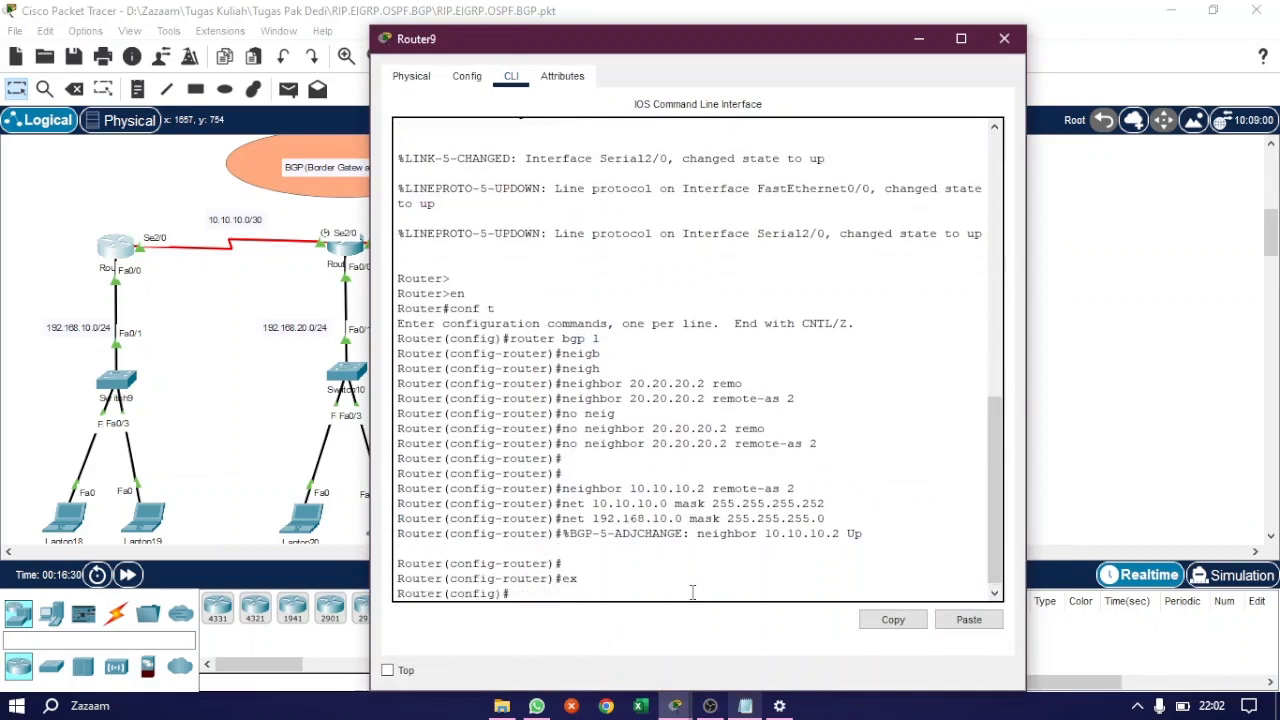
type("do s")
key("BackSpace")
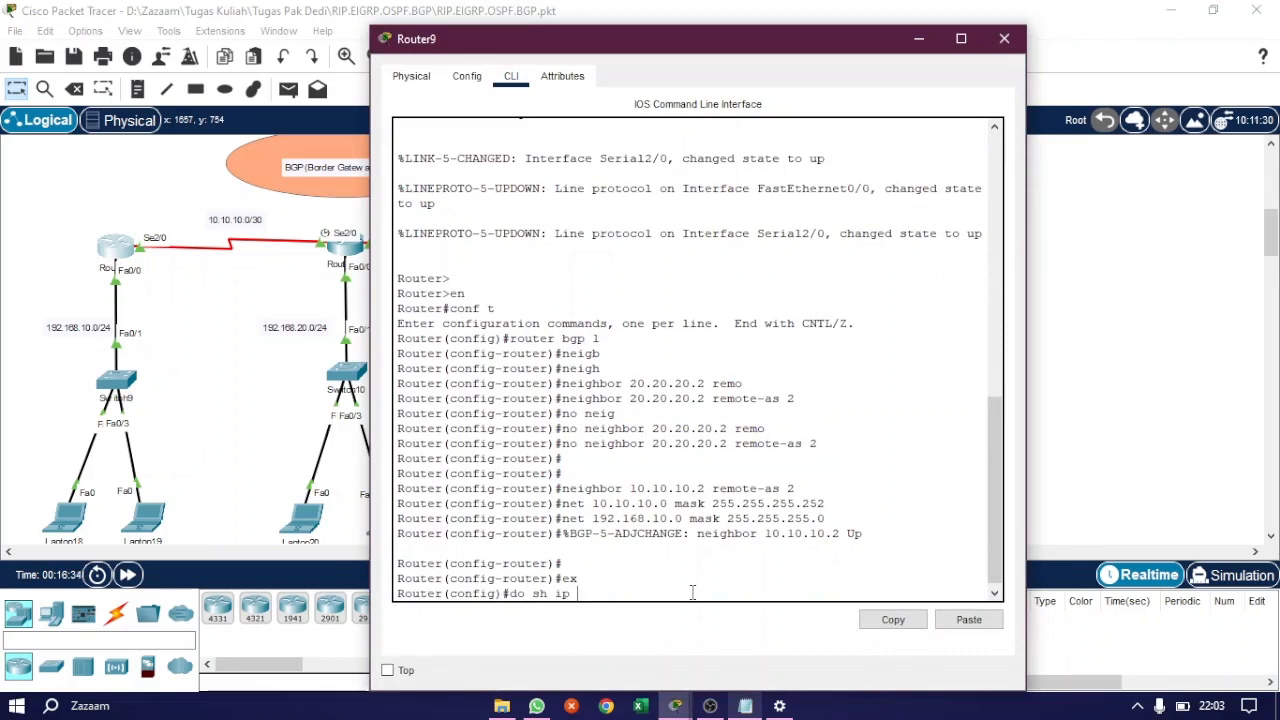
type("ip rou")
key("Return")
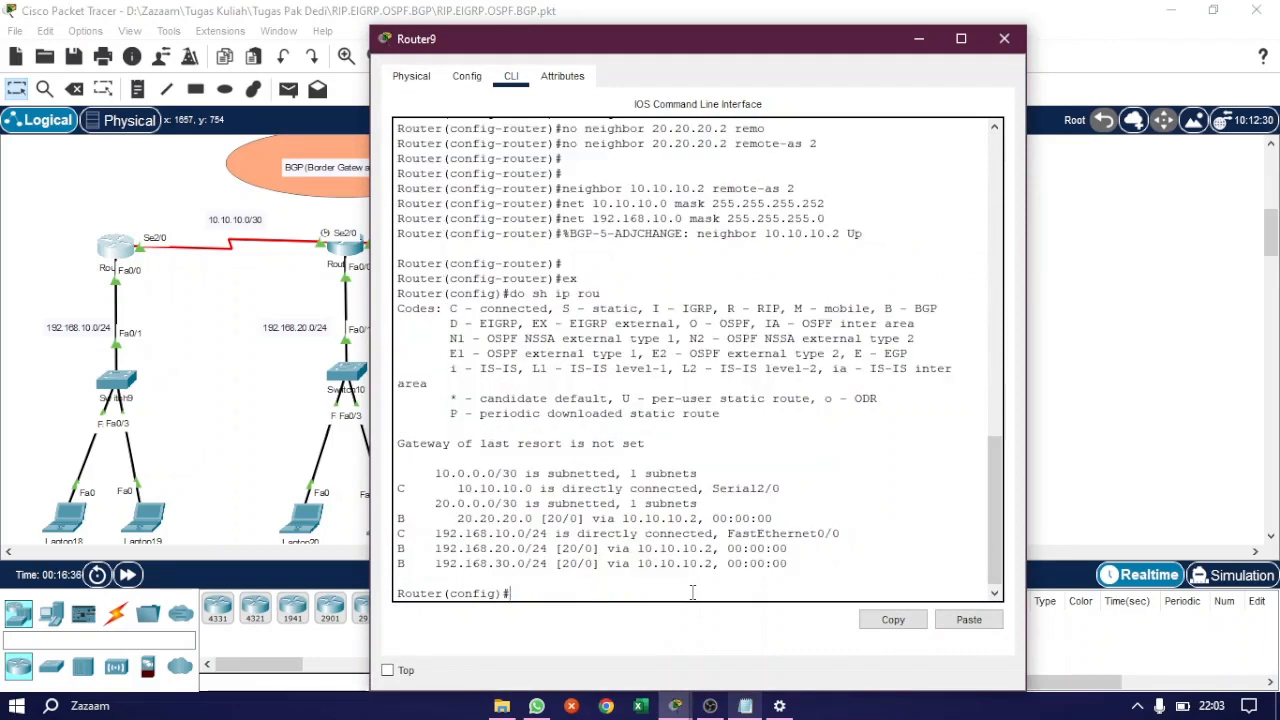
Step: Highlight the BGP routes for 20.20.20.0, 192.168.20.0/24 and 192.168.30.0/24 in Router9's routing table and close its window
left_click_drag(398, 518, 818, 534)
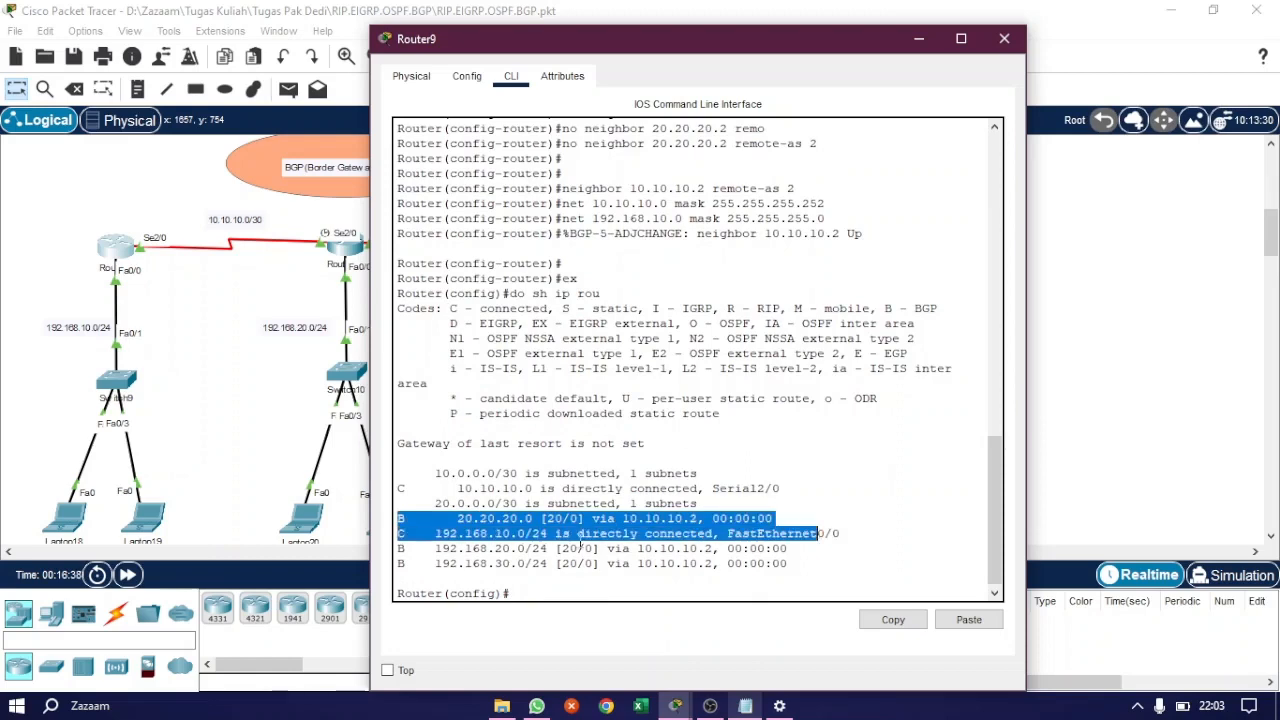
left_click_drag(398, 548, 788, 565)
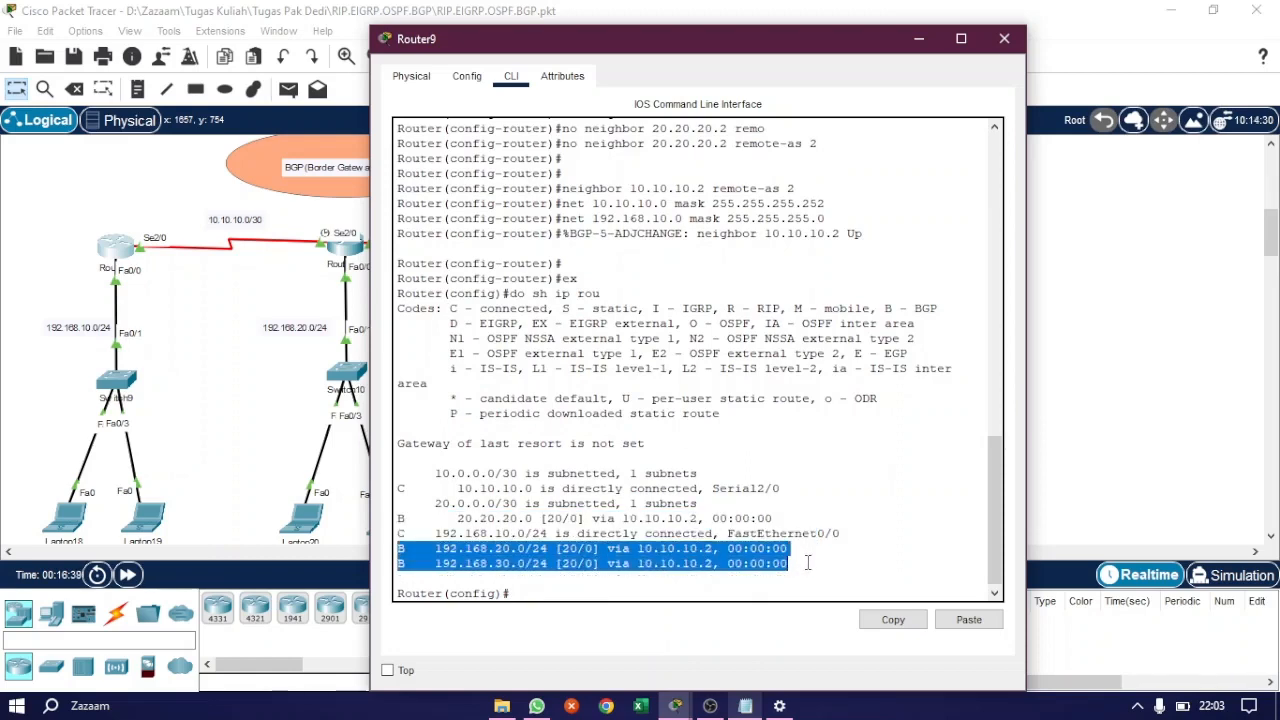
left_click_drag(398, 518, 411, 538)
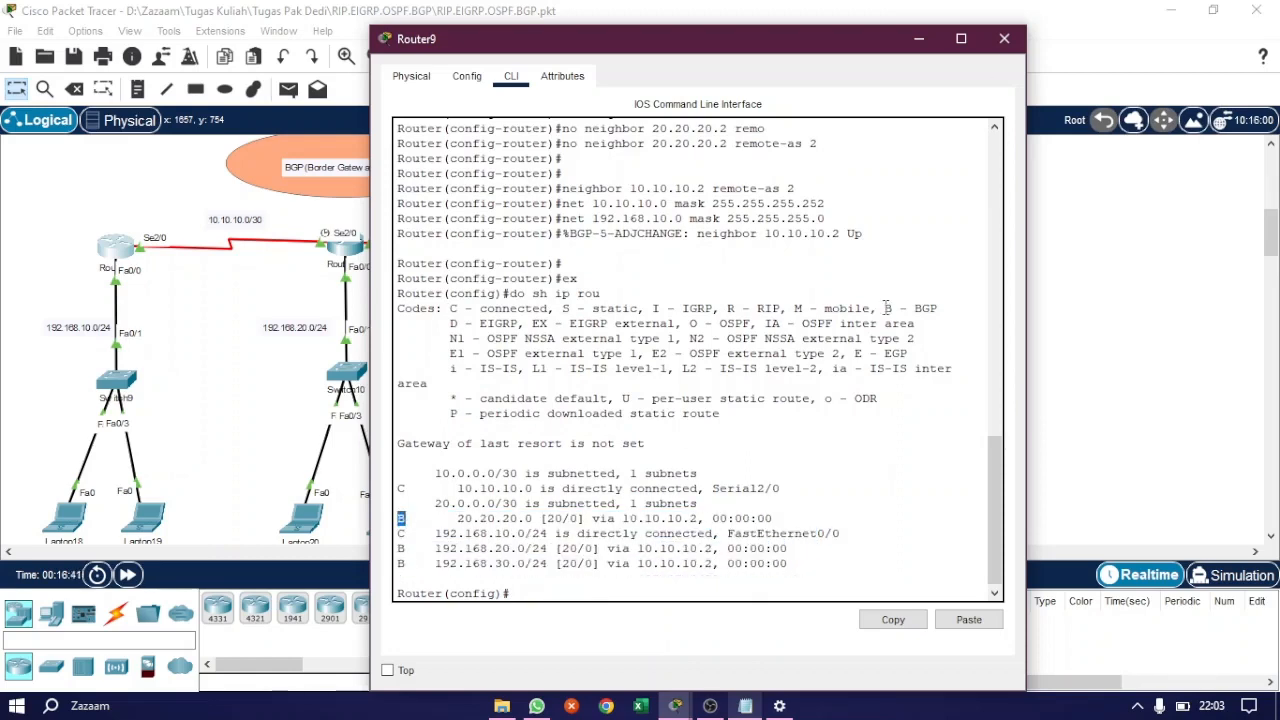
left_click(1004, 38)
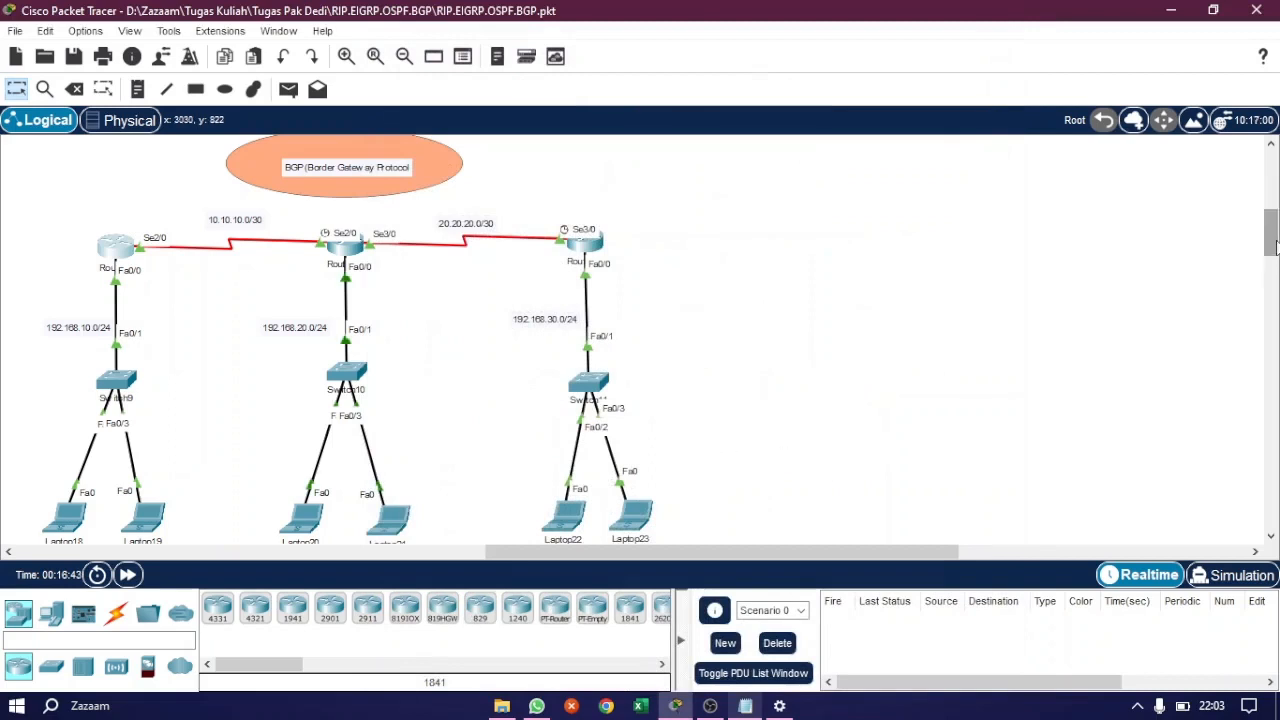
Step: Test connectivity by sending a simple PDU from Laptop18 to Laptop20 and firing it again
scroll(1275, 248, "down", 1)
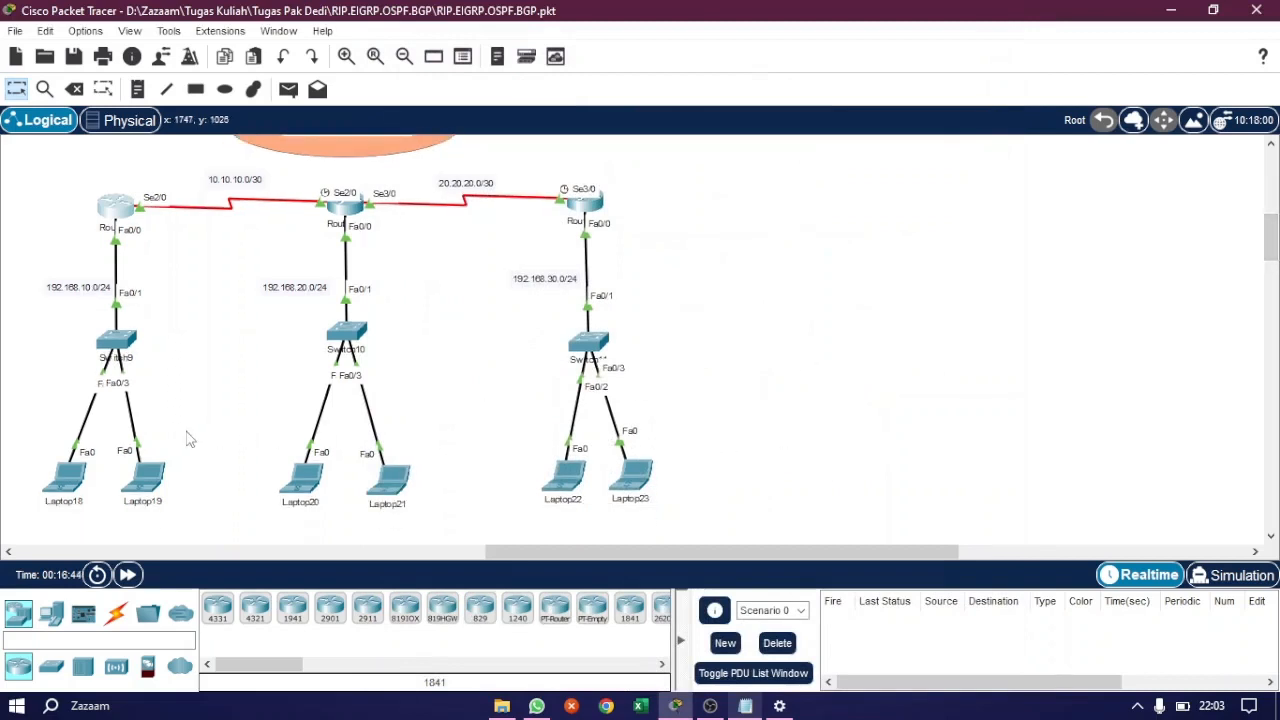
key("p")
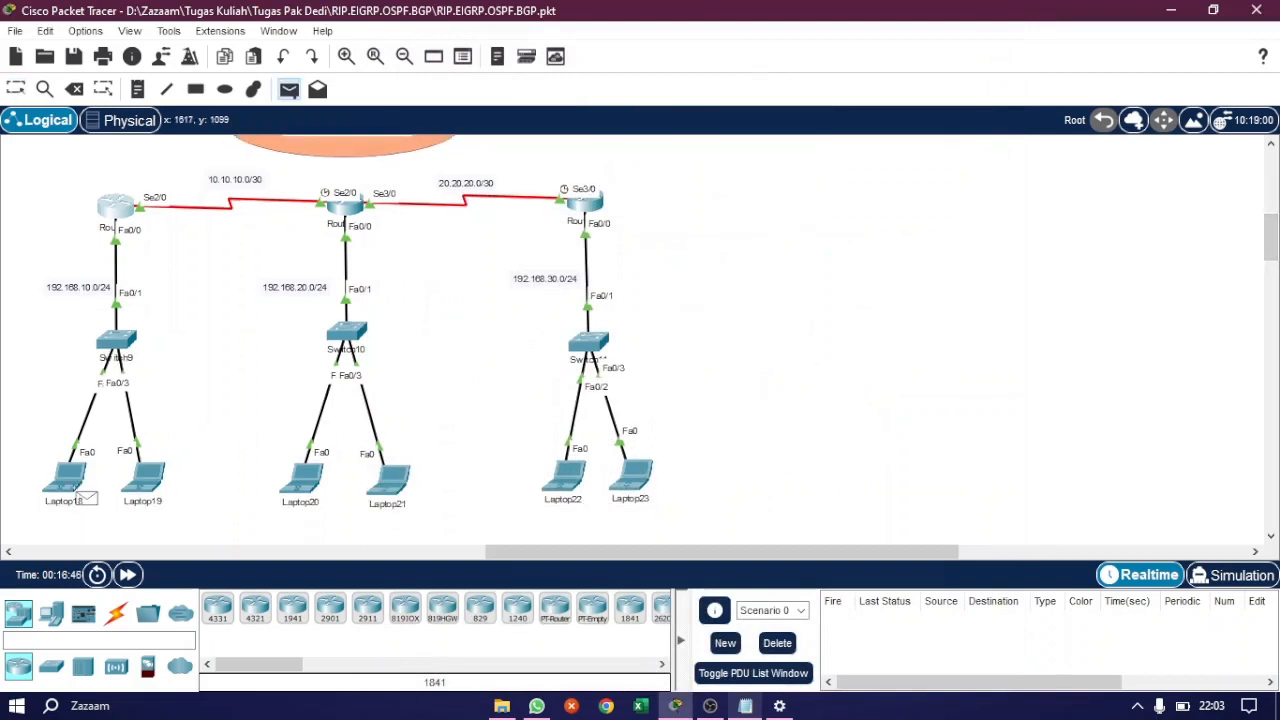
left_click(70, 480)
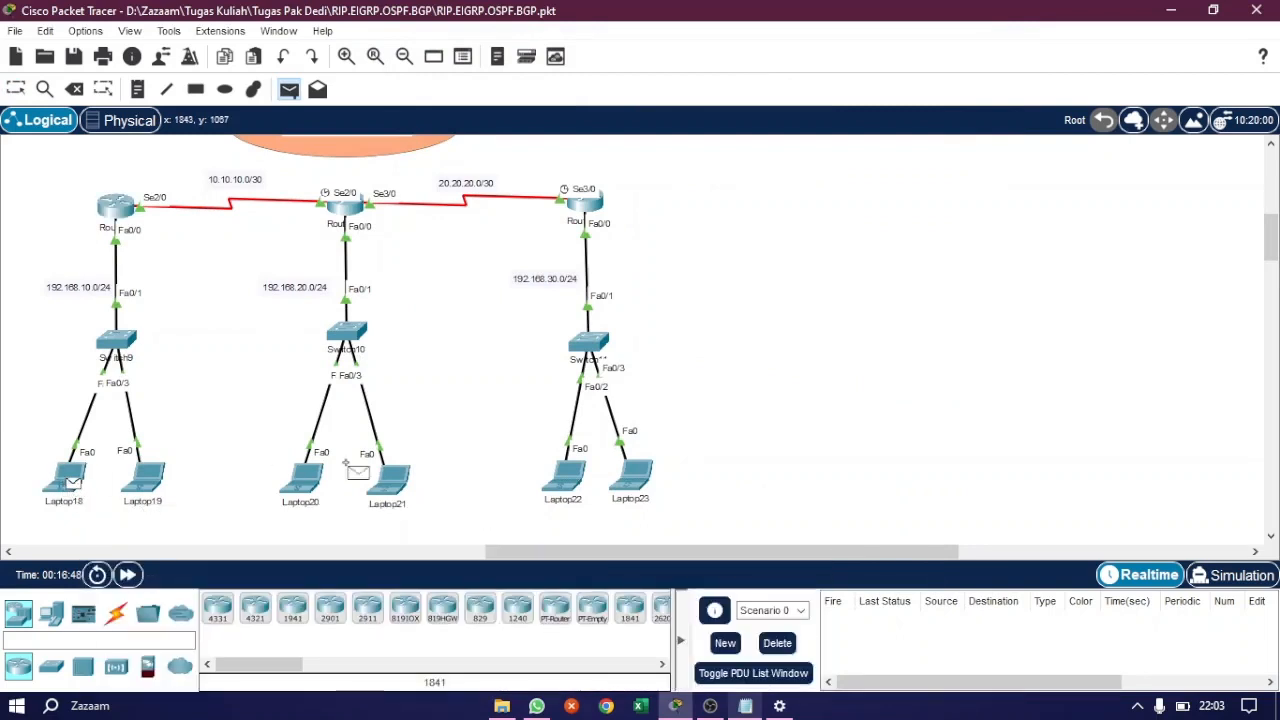
left_click(312, 488)
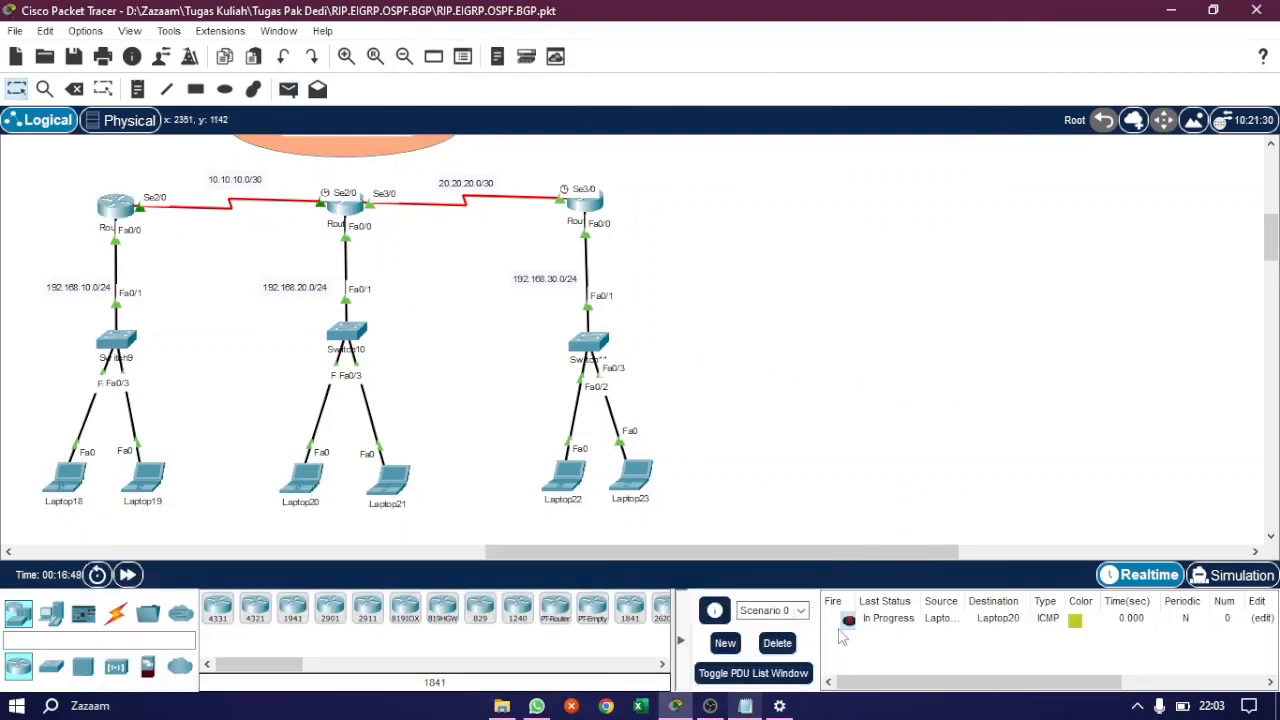
left_click(849, 620)
Step: Test connectivity by sending a simple PDU from Laptop18 to Laptop22 and firing it again
key("p")
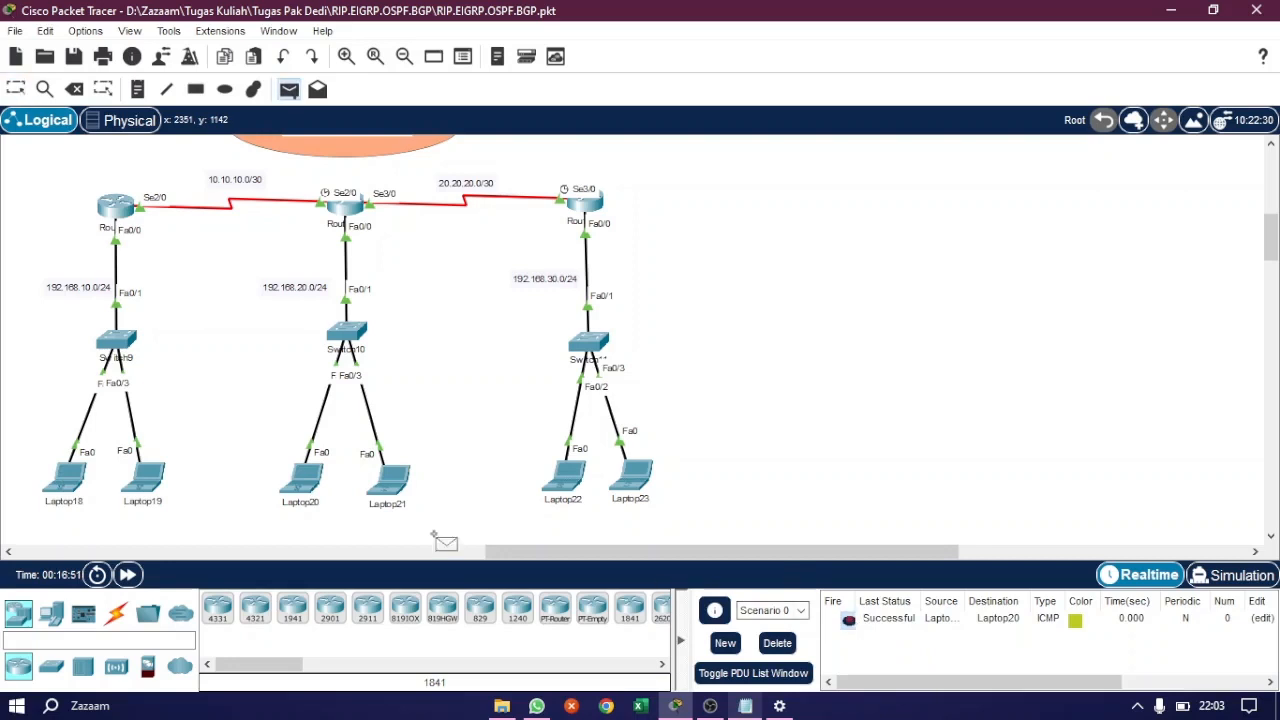
left_click(68, 480)
left_click(566, 478)
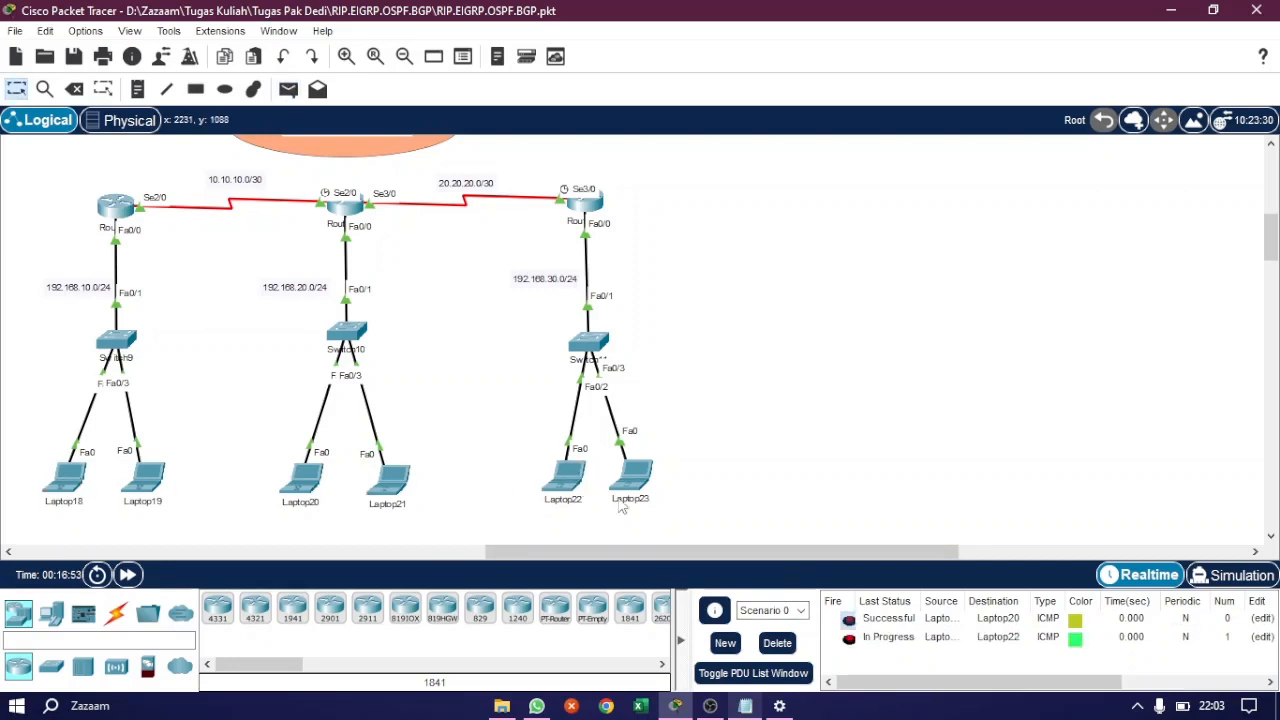
left_click(850, 638)
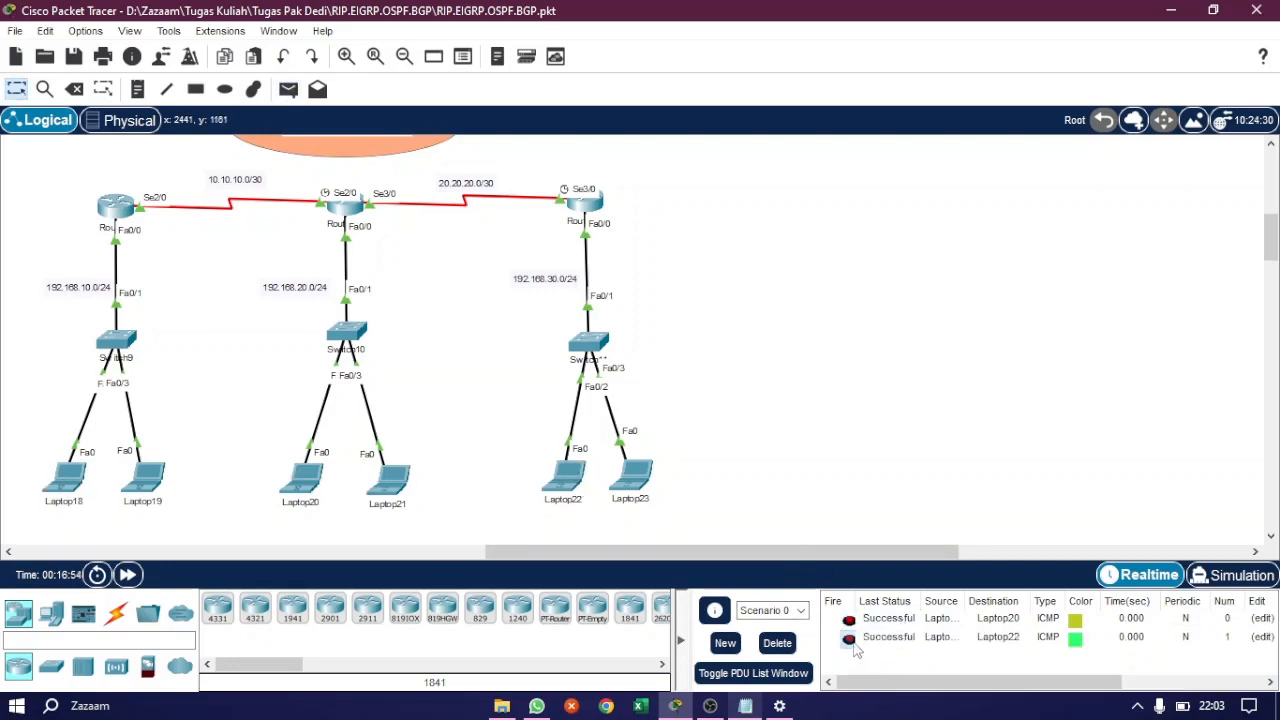
Step: Test connectivity by sending a simple PDU from Laptop23 to Laptop21
key("p")
left_click(634, 478)
left_click(392, 480)
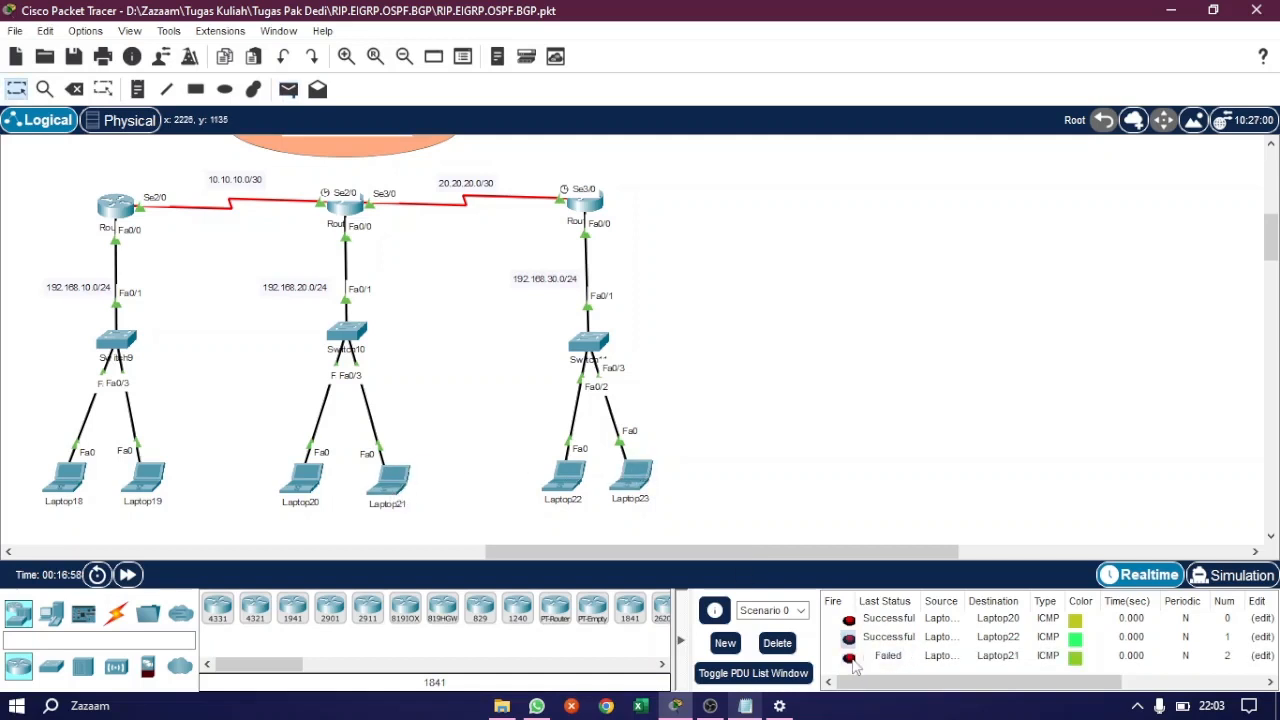
Step: Test connectivity by sending a simple PDU from Laptop23 to Laptop19 and firing it again
key("p")
left_click(636, 478)
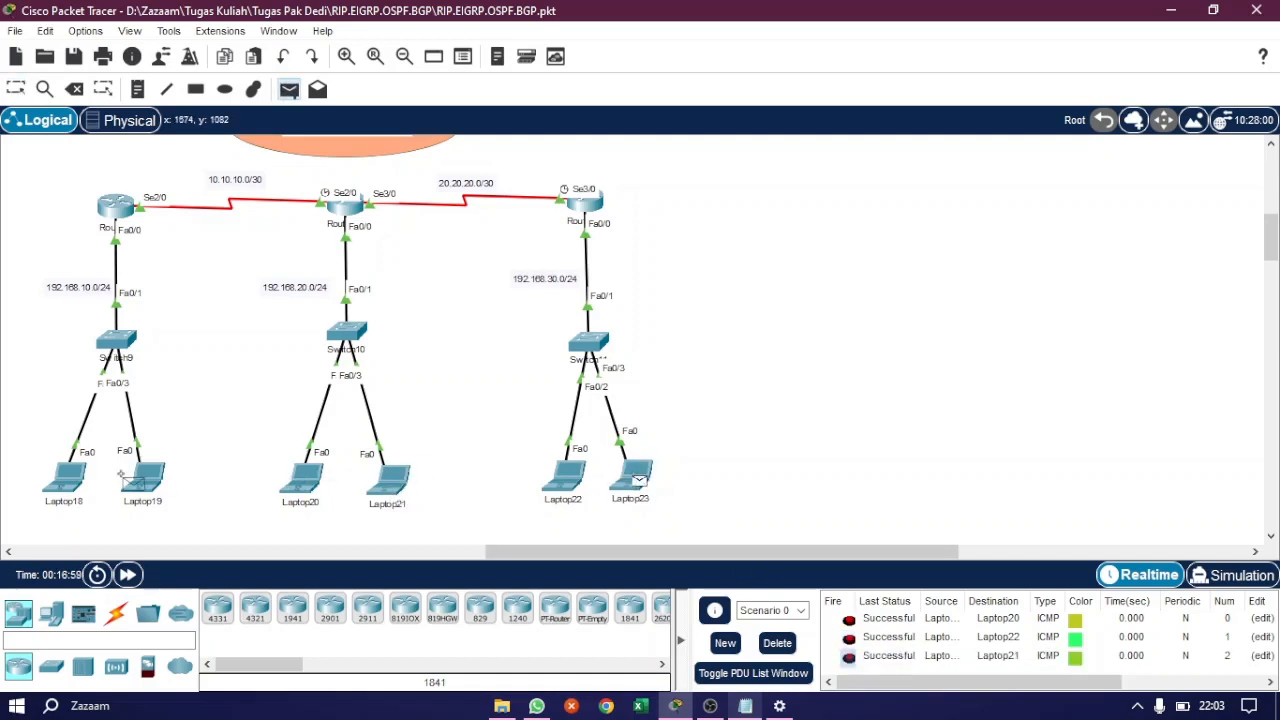
left_click(145, 478)
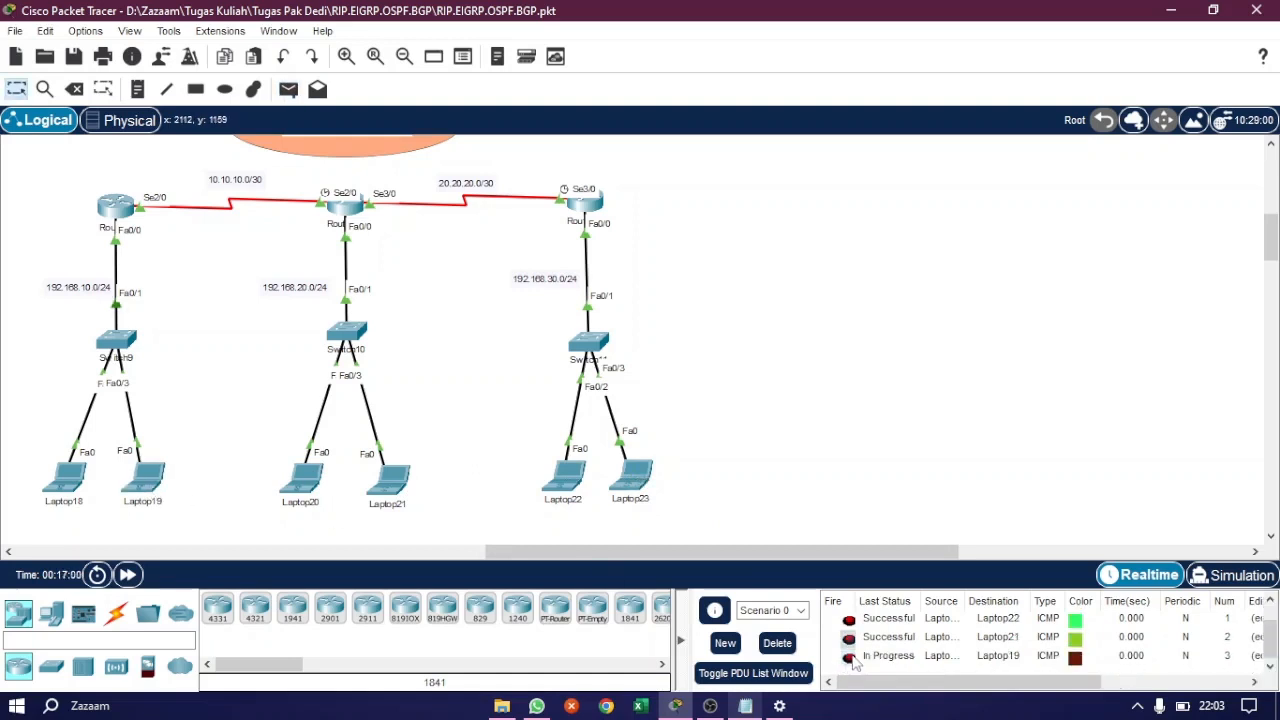
double_click(849, 656)
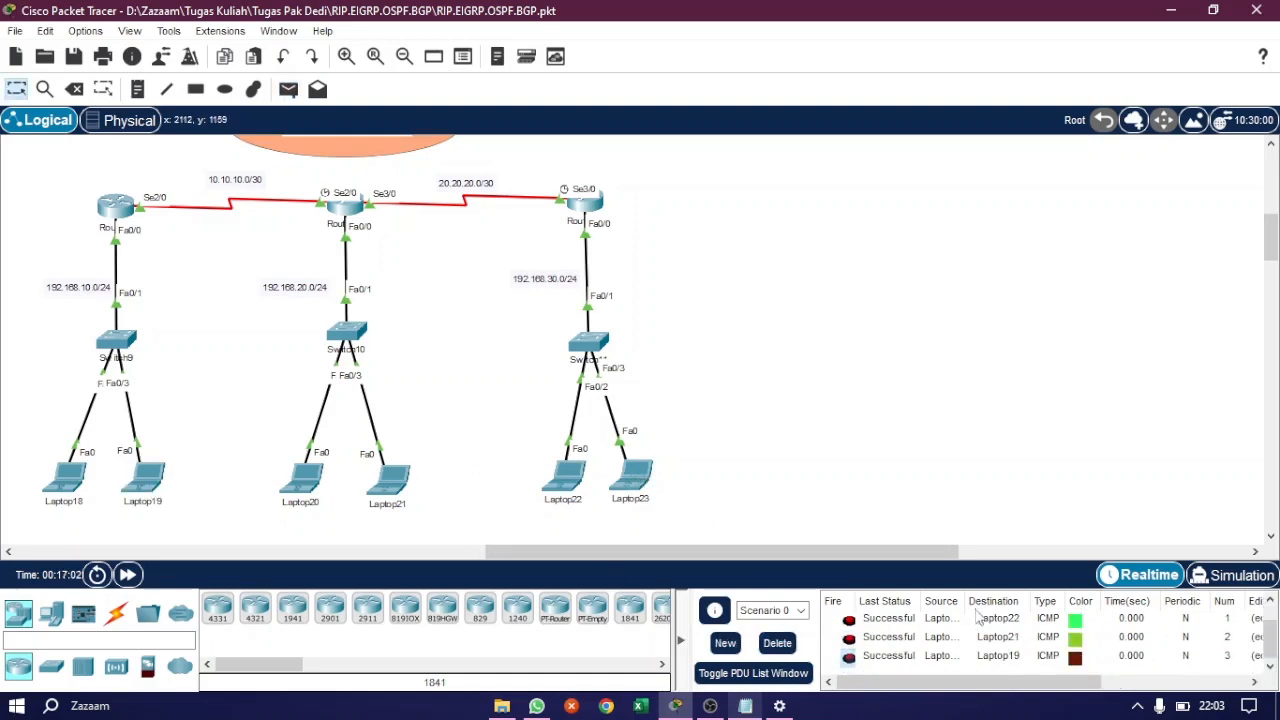
Step: Review the sent PDUs, and look over the OSPF, RIP, EIGRP and BGP topologies in the workspace
scroll(980, 620, "up", 1)
scroll(526, 463, "up", 3)
scroll(620, 497, "down", 1)
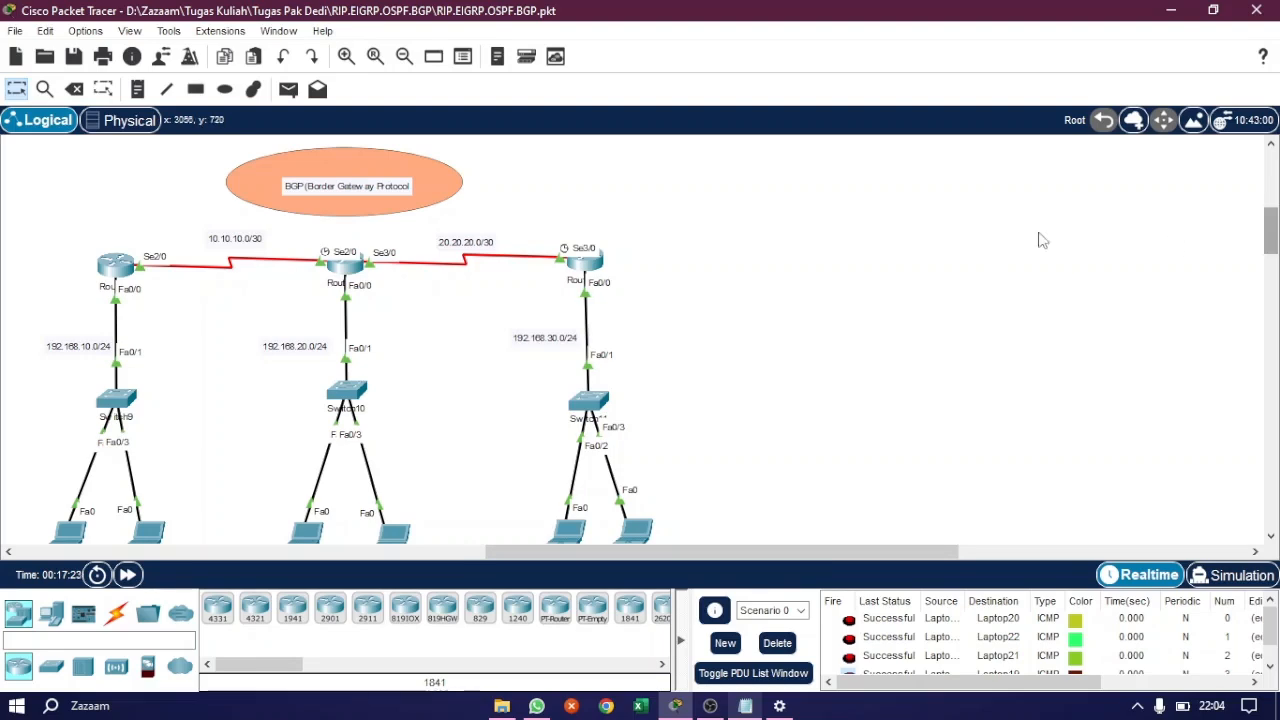
left_click_drag(727, 558, 242, 558)
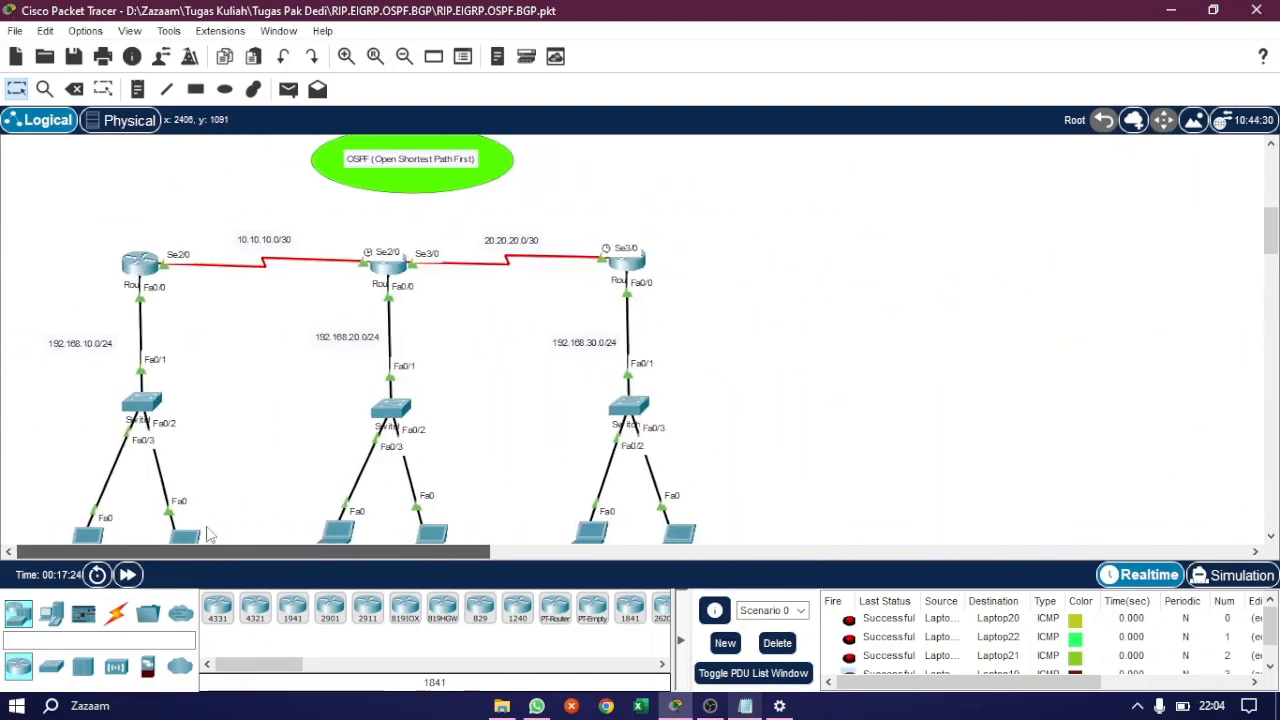
left_click_drag(1271, 230, 1271, 175)
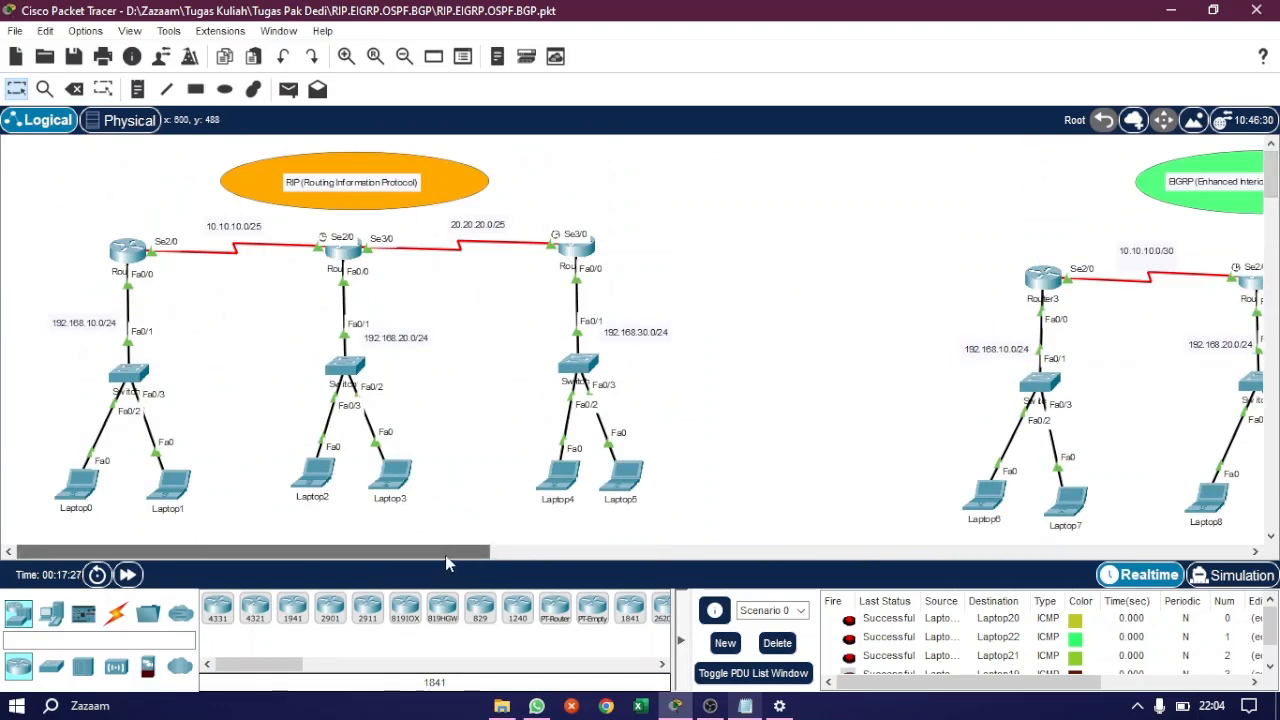
left_click_drag(445, 555, 687, 555)
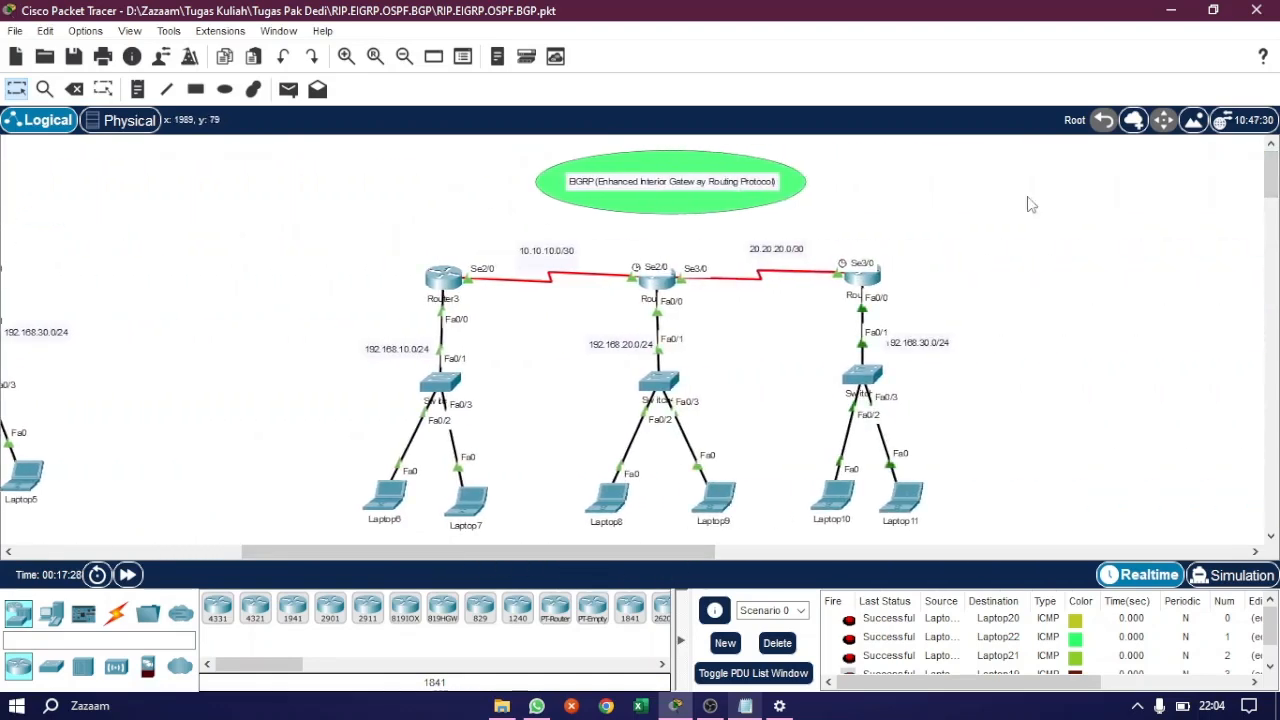
left_click_drag(1274, 180, 1273, 238)
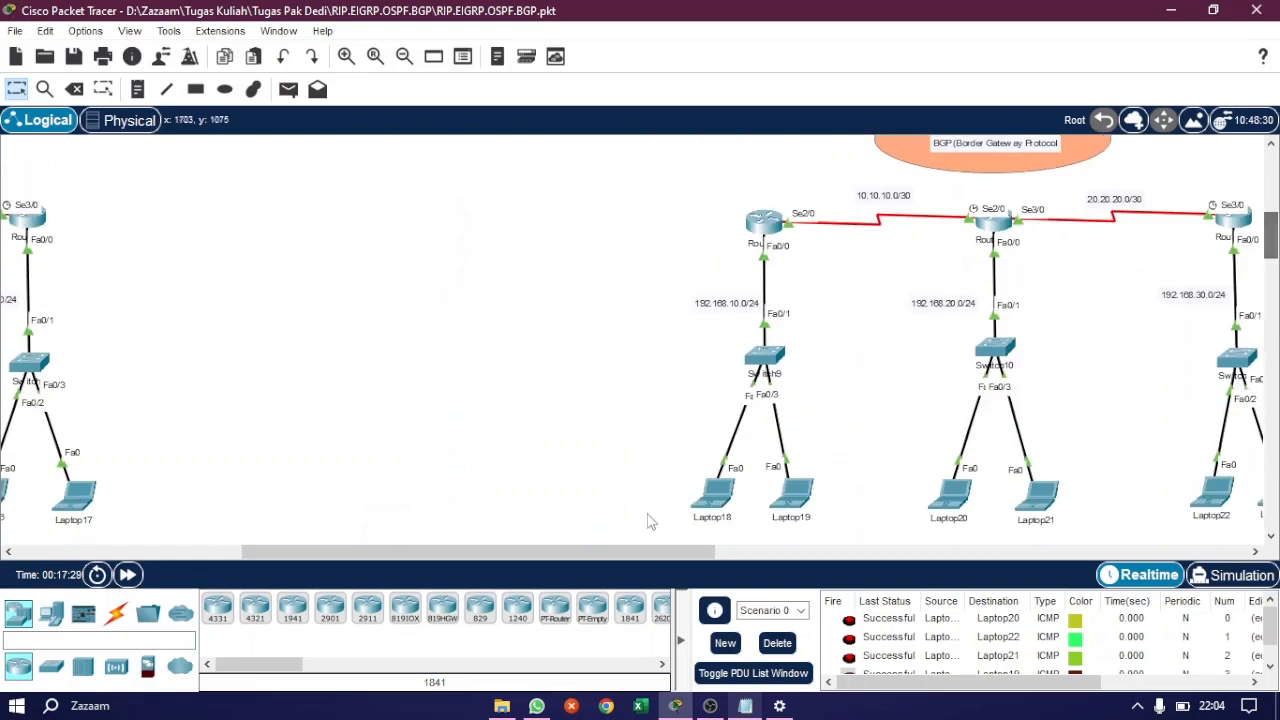
left_click_drag(571, 556, 710, 566)
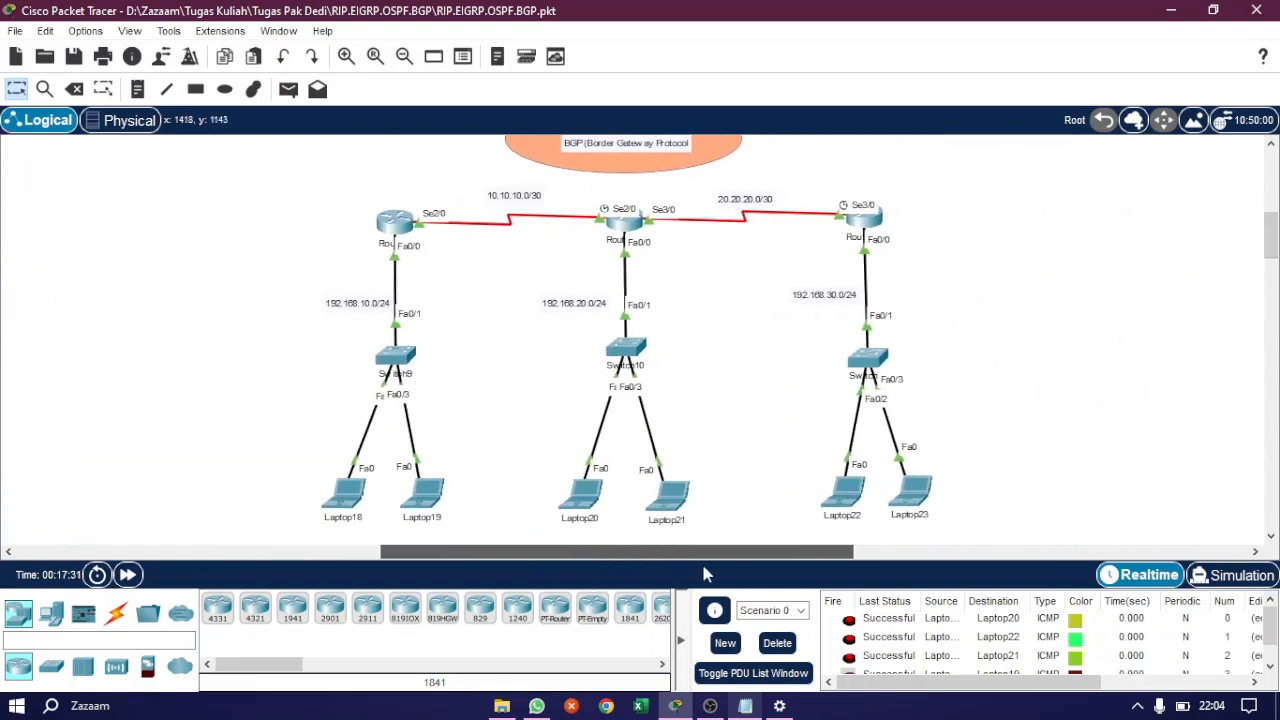
left_click_drag(1272, 252, 1272, 245)
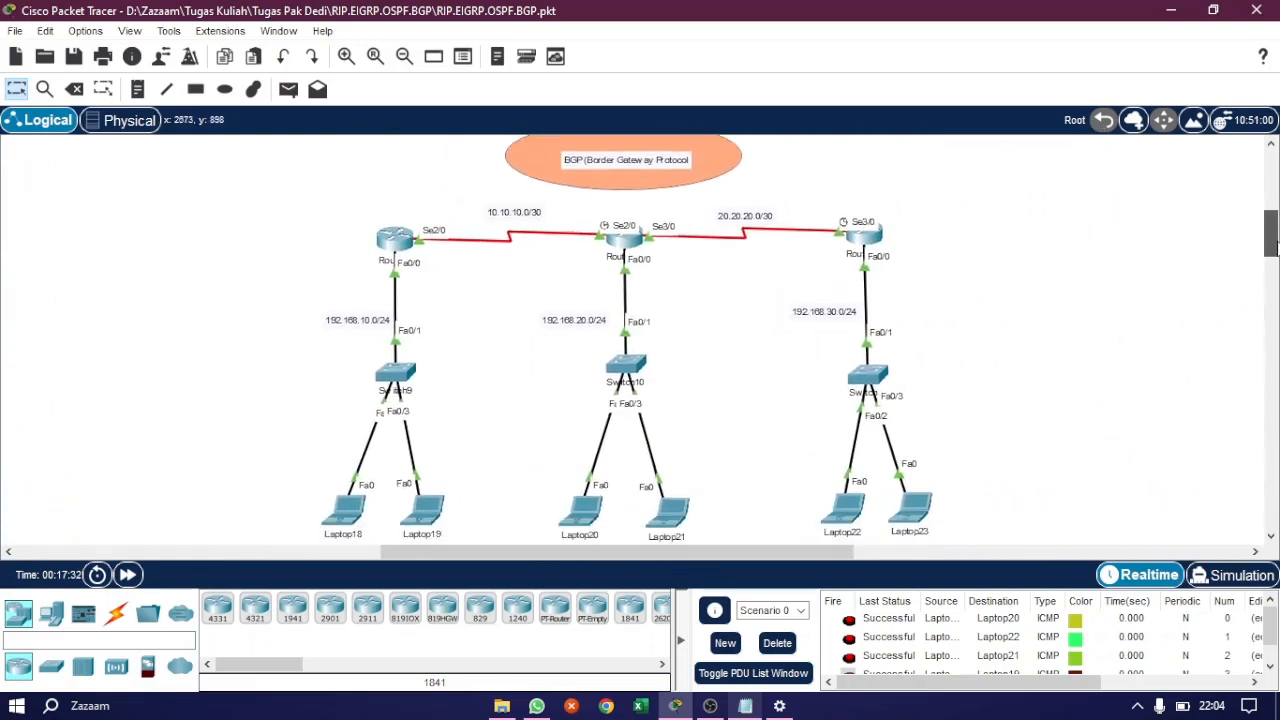
Step: Delete the test PDUs of Scenario 0
type(")")
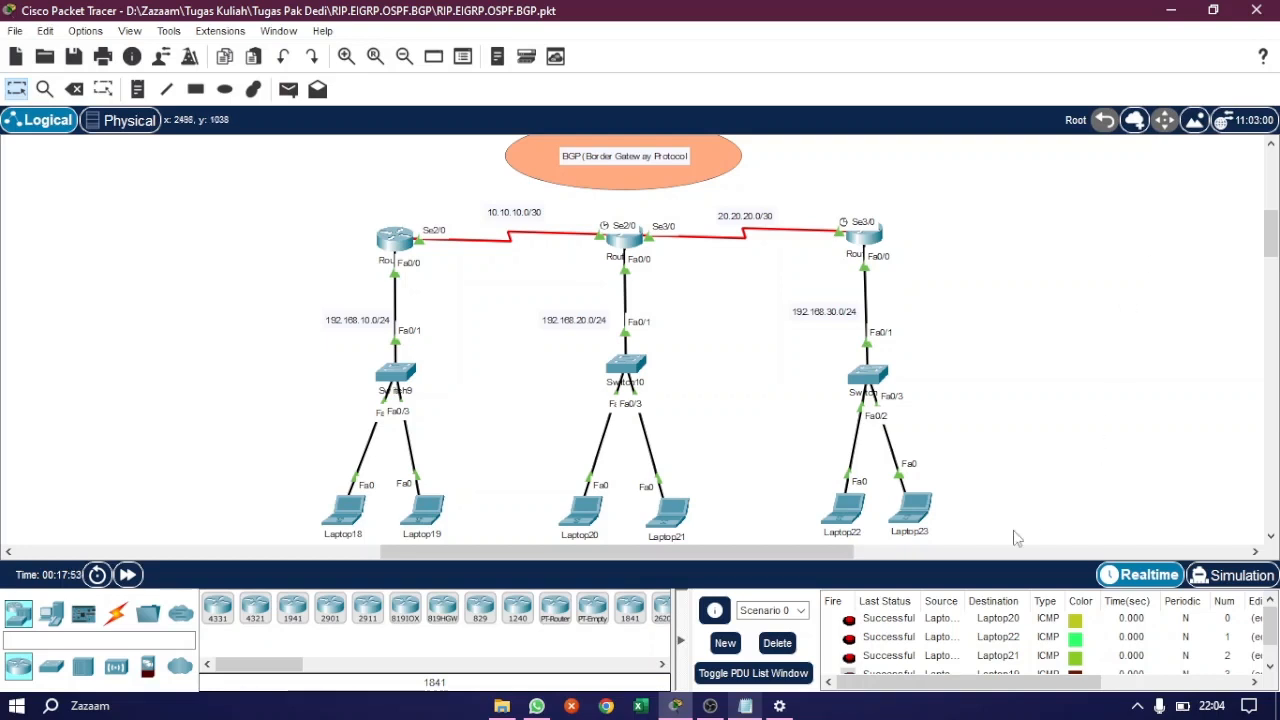
left_click(786, 650)
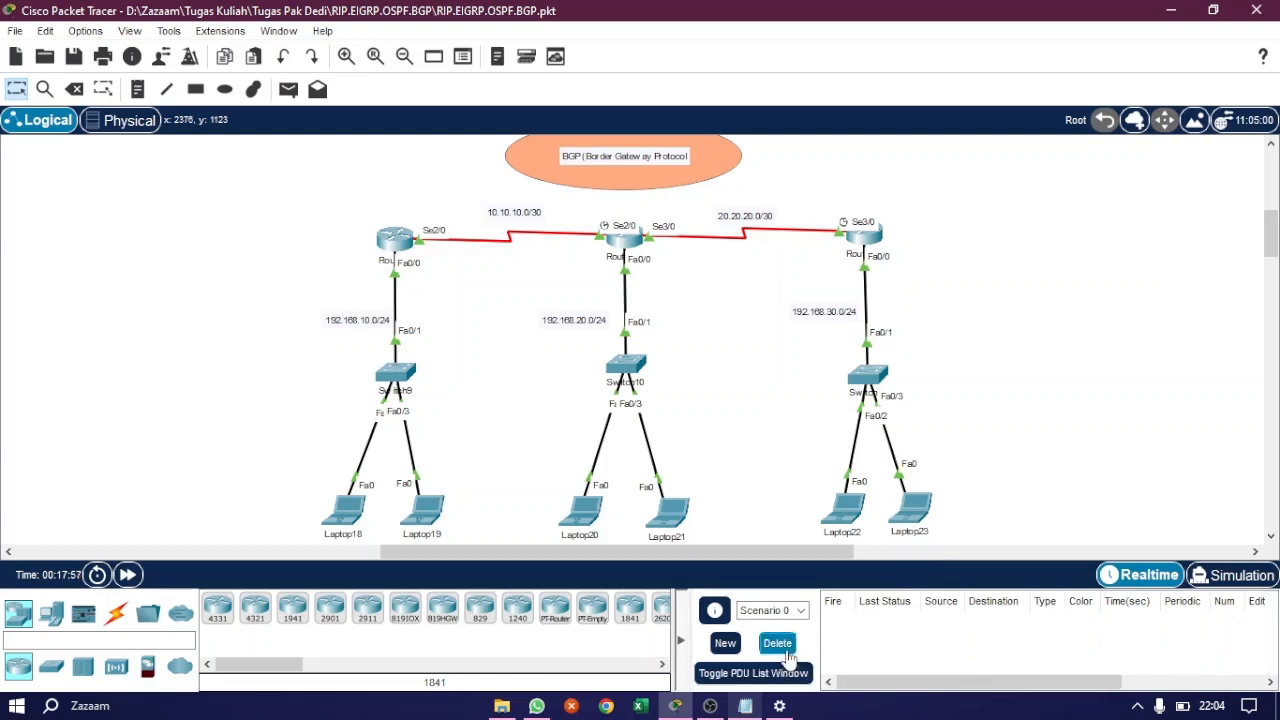